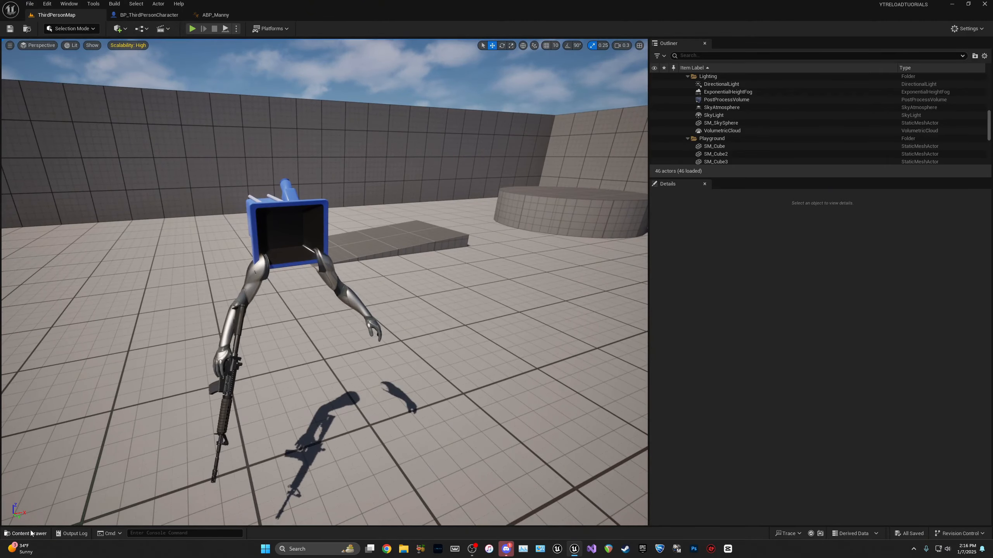
# Step: Delete the existing StaticPoseReload level sequence from the Content folder and confirm its removal
pyautogui.click(26, 533)
pyautogui.click(209, 461)
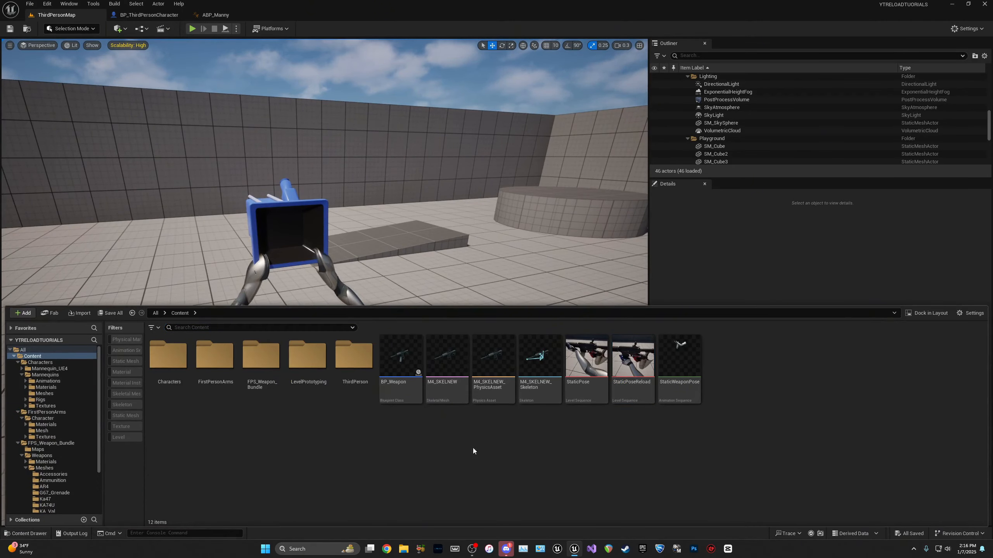
pyautogui.click(633, 357)
pyautogui.rightClick(633, 357)
pyautogui.click(664, 250)
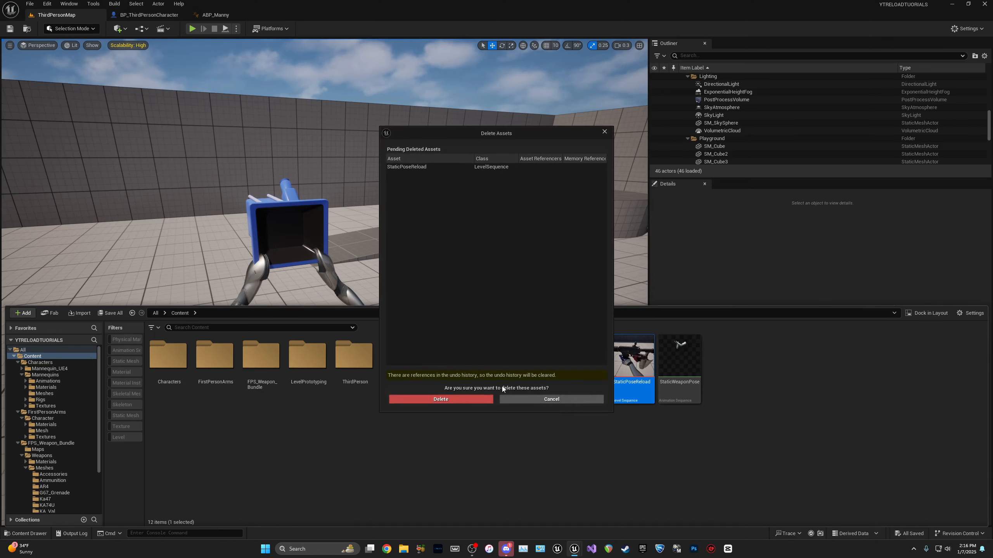
pyautogui.click(487, 399)
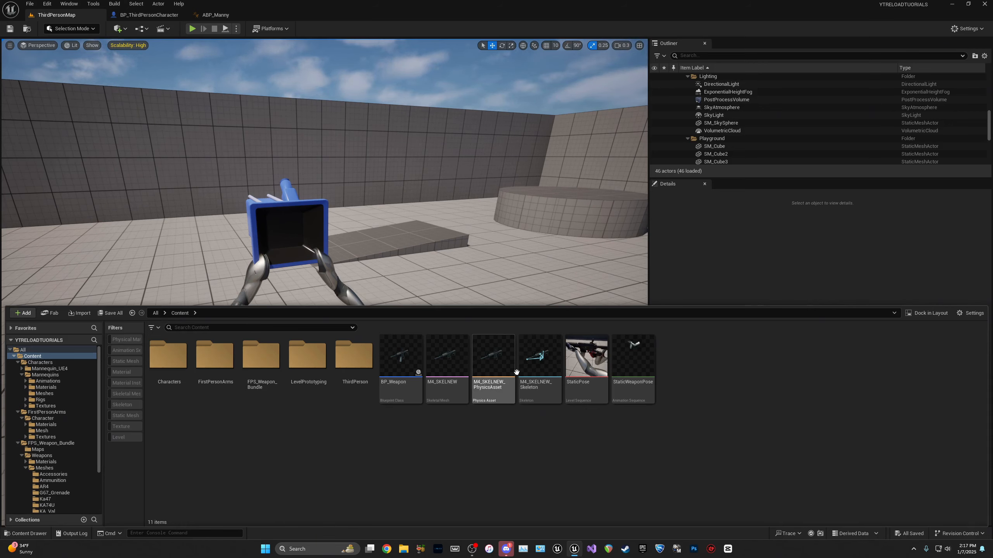
# Step: Duplicate the StaticPose level sequence in the Content folder and name the copy StaticPoseReload
pyautogui.moveTo(578, 388)
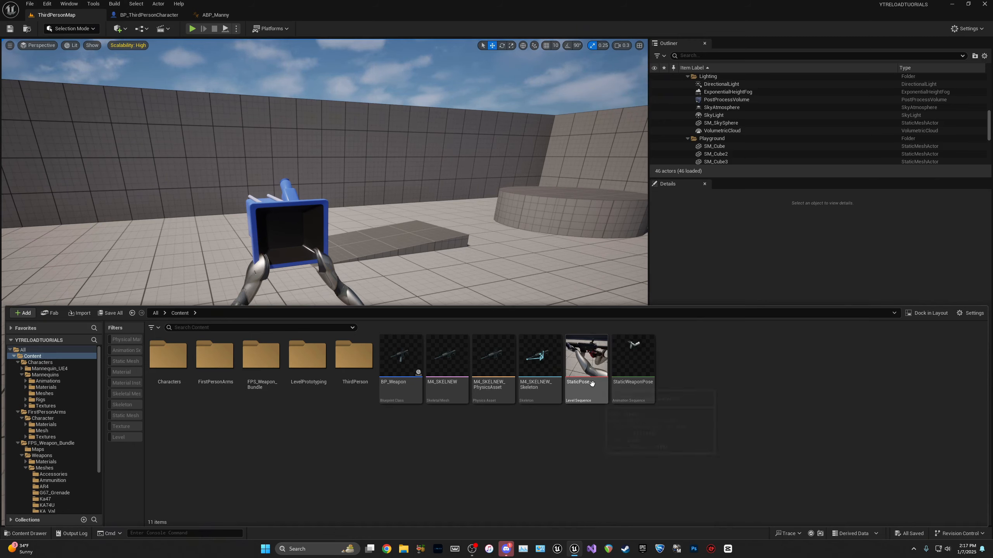
pyautogui.moveTo(368, 268); pyautogui.dragTo(271, 315, button='right')
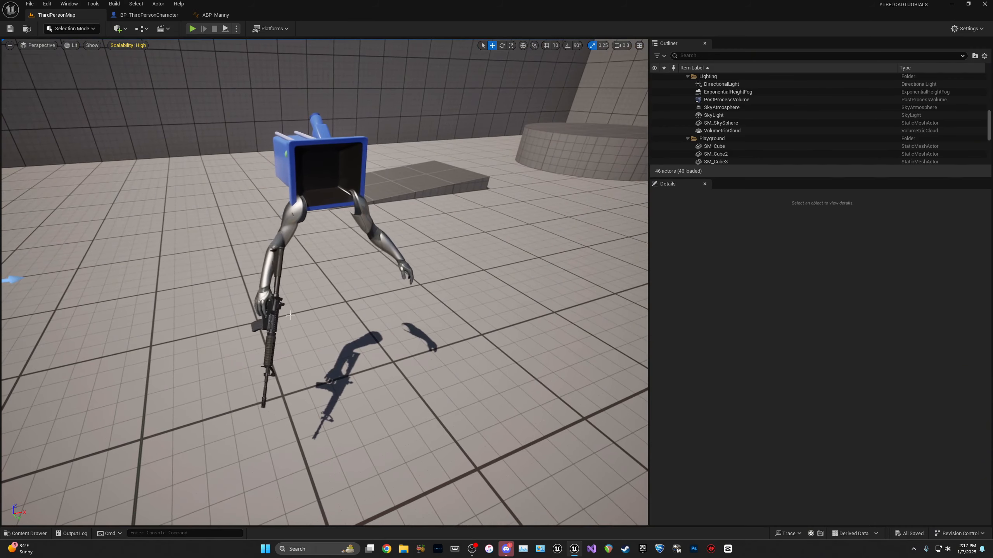
pyautogui.click(26, 534)
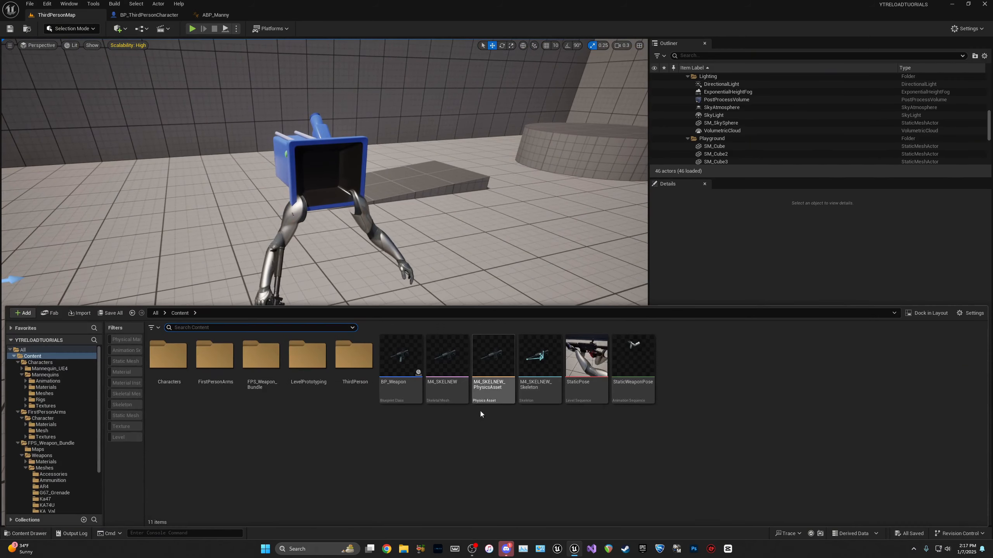
pyautogui.click(580, 386)
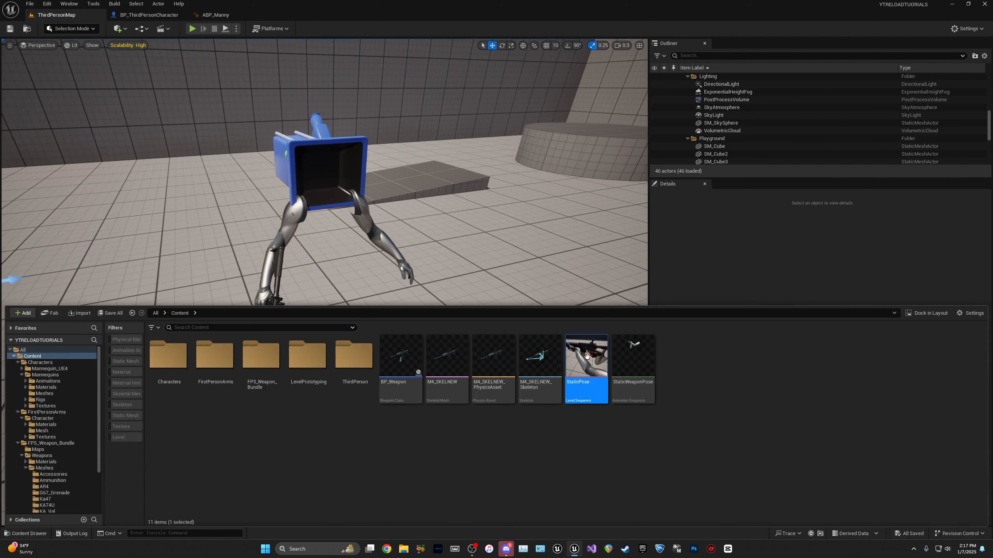
pyautogui.rightClick(580, 388)
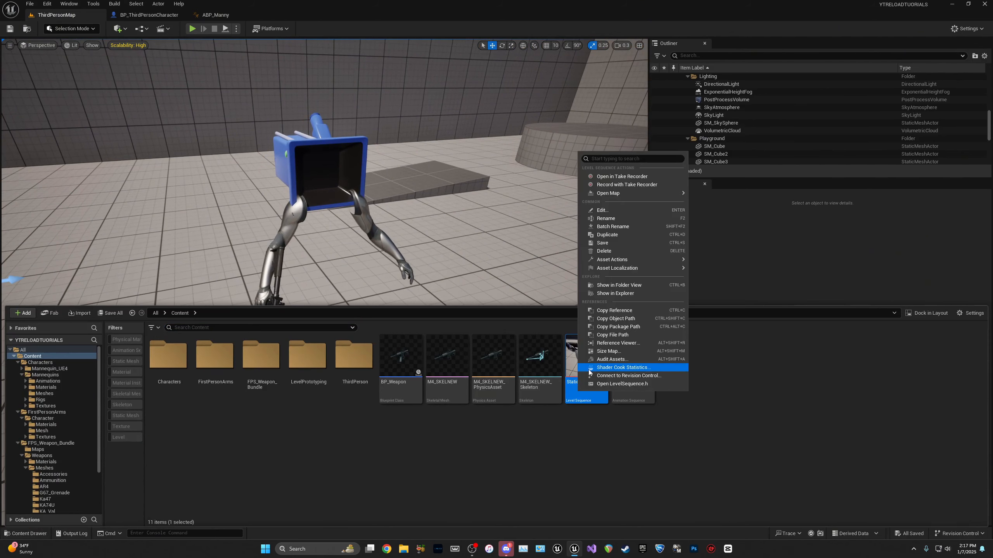
pyautogui.click(607, 235)
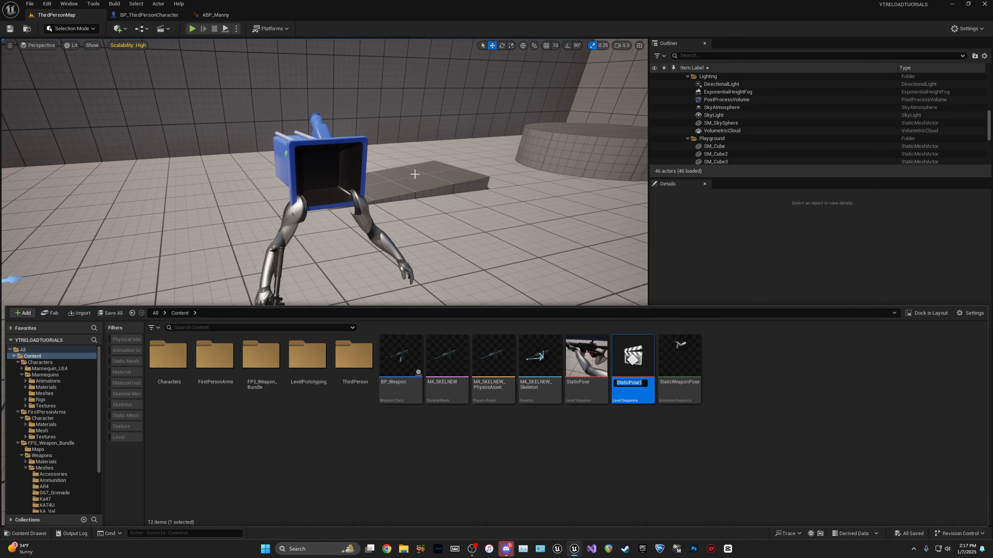
pyautogui.write('StaticPoseReload')
pyautogui.press('Return')
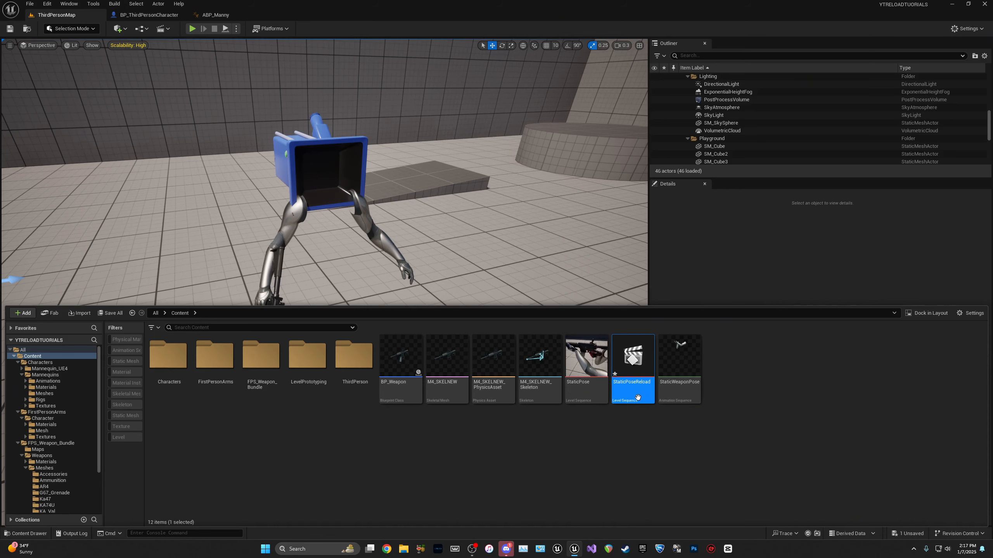
# Step: Widen the level viewport and open the StaticPoseReload level sequence for editing
pyautogui.moveTo(639, 395)
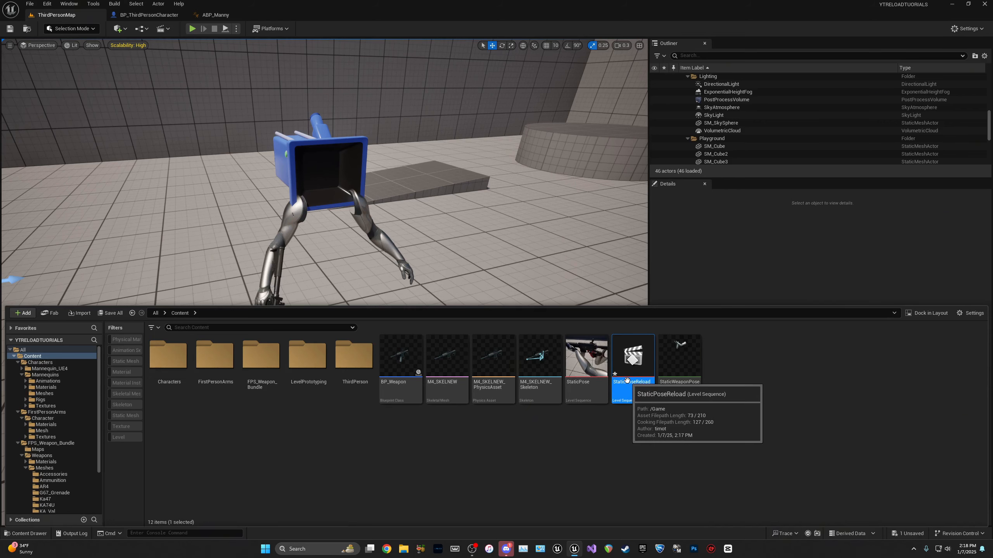
pyautogui.moveTo(584, 362)
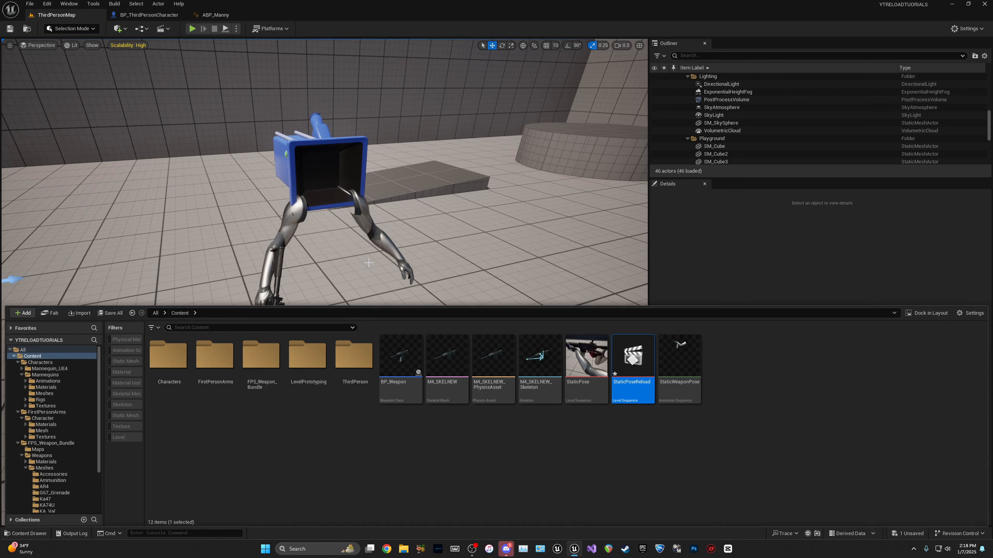
pyautogui.moveTo(365, 279); pyautogui.dragTo(354, 256, button='right')
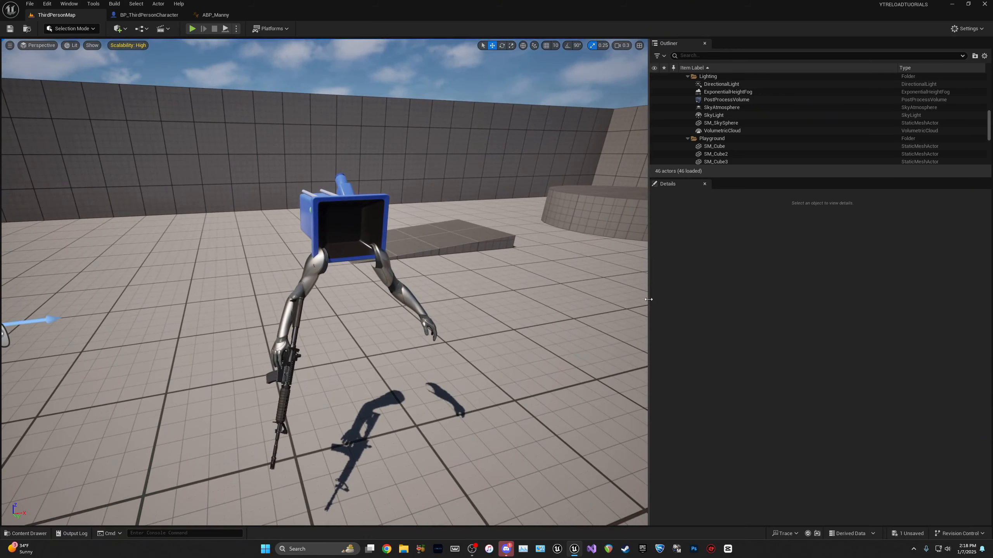
pyautogui.moveTo(650, 305); pyautogui.dragTo(772, 305)
pyautogui.click(26, 533)
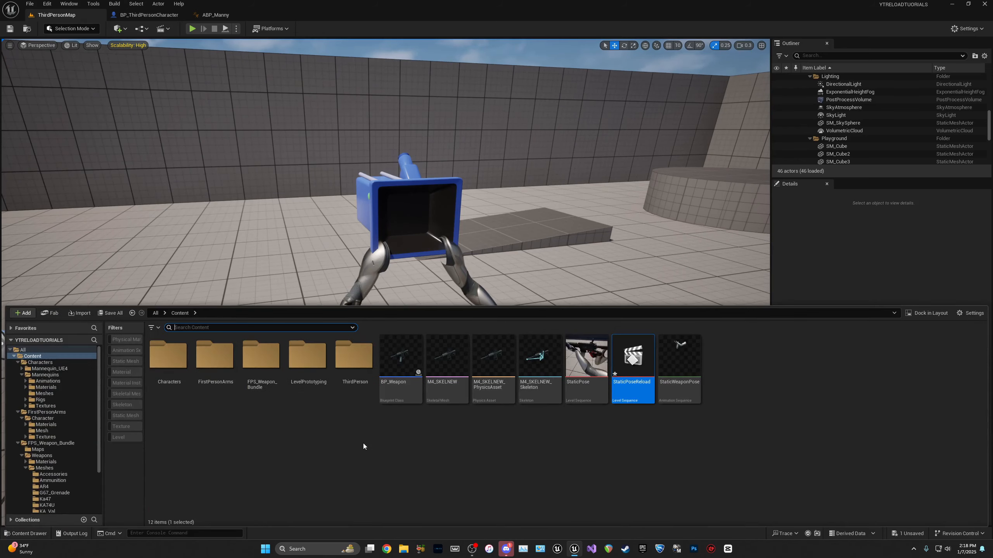
pyautogui.click(363, 454)
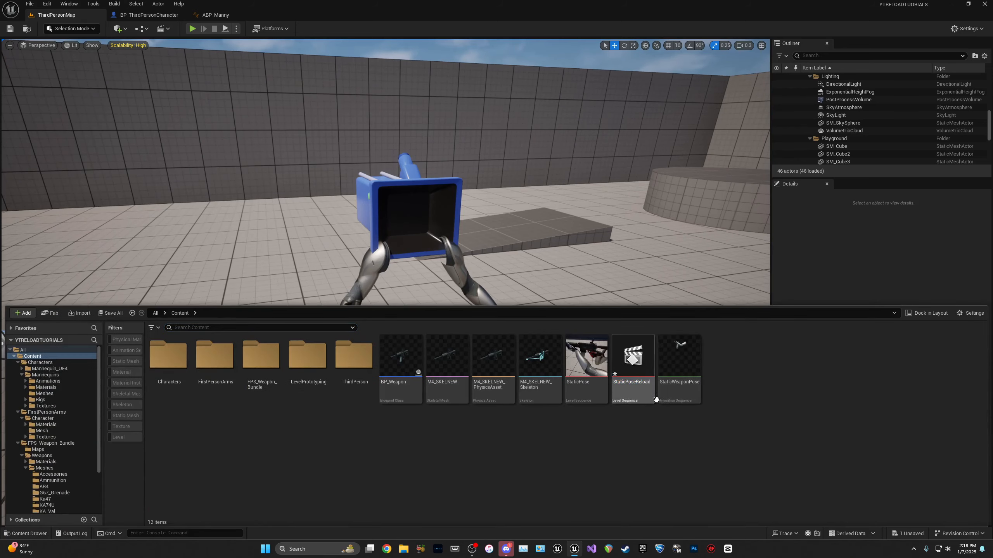
pyautogui.doubleClick(633, 385)
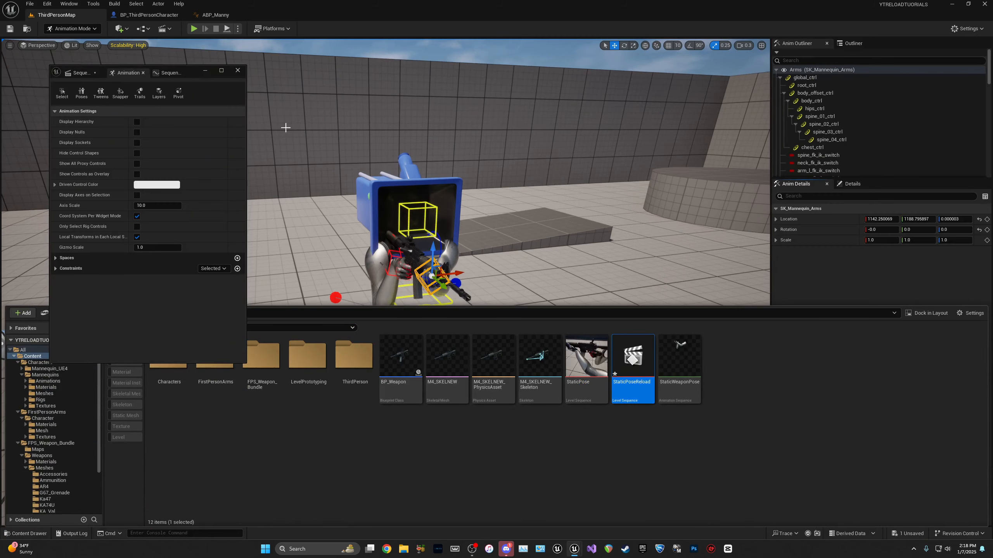
# Step: Tile the floating Sequencer window and the main editor window side by side, each filling half of the desktop
pyautogui.doubleClick(375, 12)
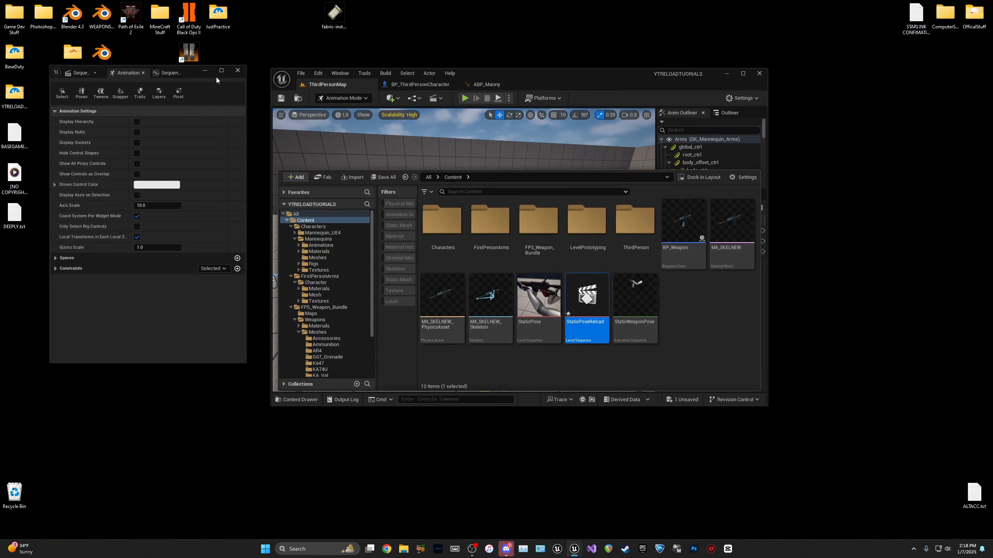
pyautogui.moveTo(217, 80); pyautogui.dragTo(2, 164)
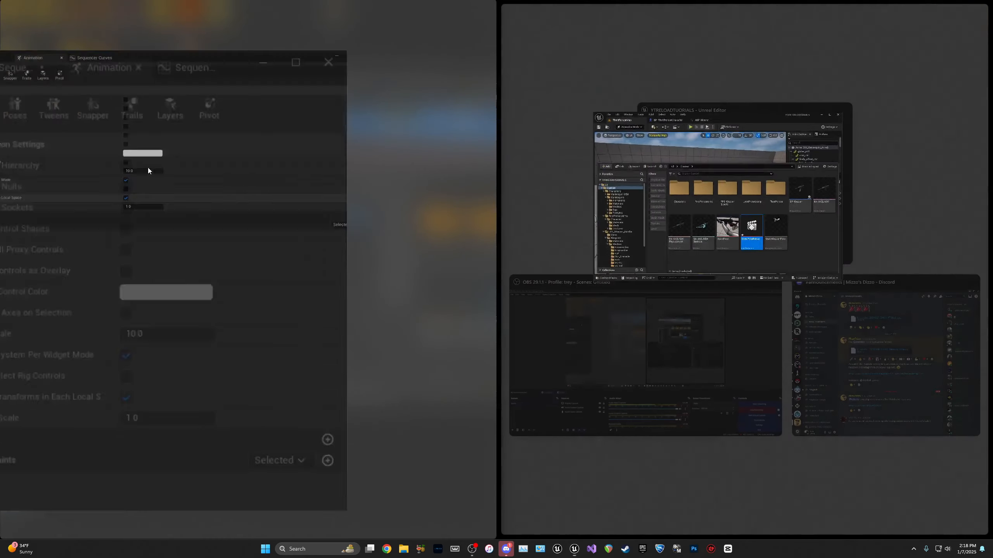
pyautogui.click(715, 183)
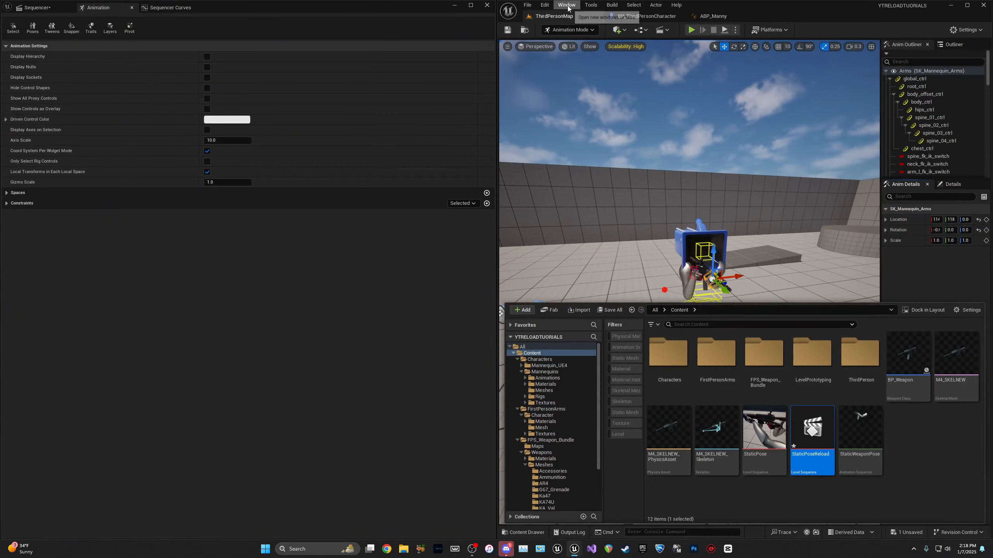
# Step: Open Viewport 2 as an additional level viewport
pyautogui.click(567, 6)
pyautogui.write('view')
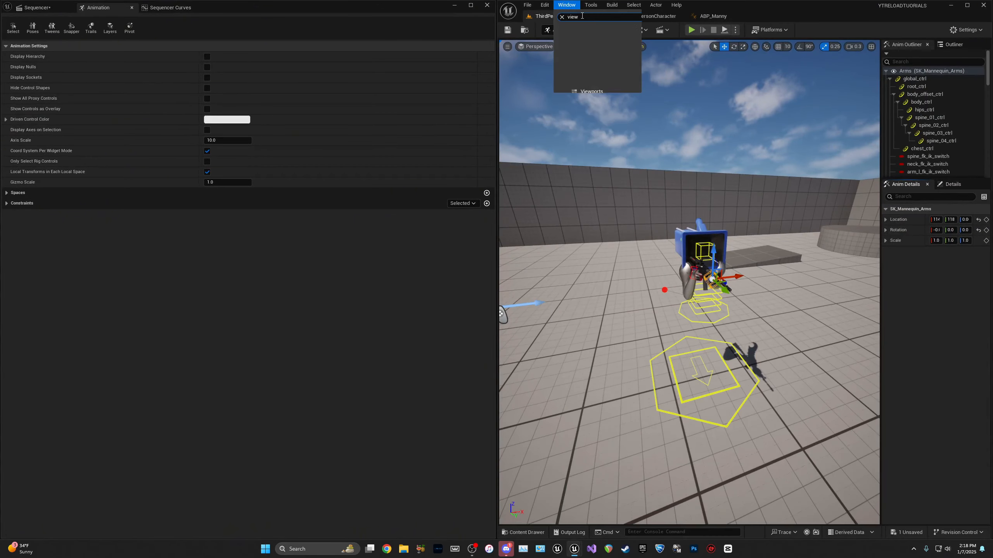
pyautogui.click(605, 67)
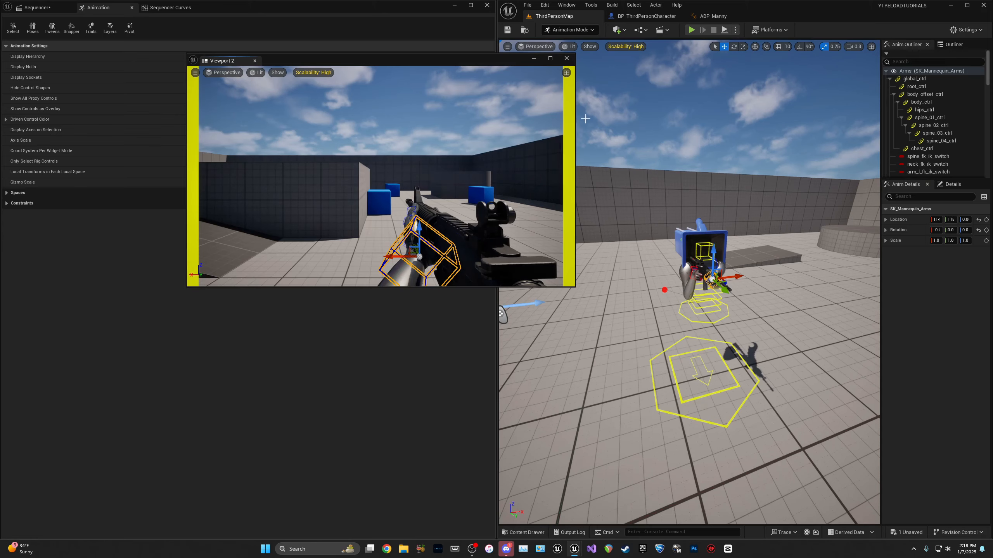
# Step: Tile Viewport 2 above the main editor window beside Sequencer, and set it to look through CameraActor
pyautogui.moveTo(449, 59); pyautogui.dragTo(698, 50)
pyautogui.moveTo(786, 7); pyautogui.dragTo(818, 178)
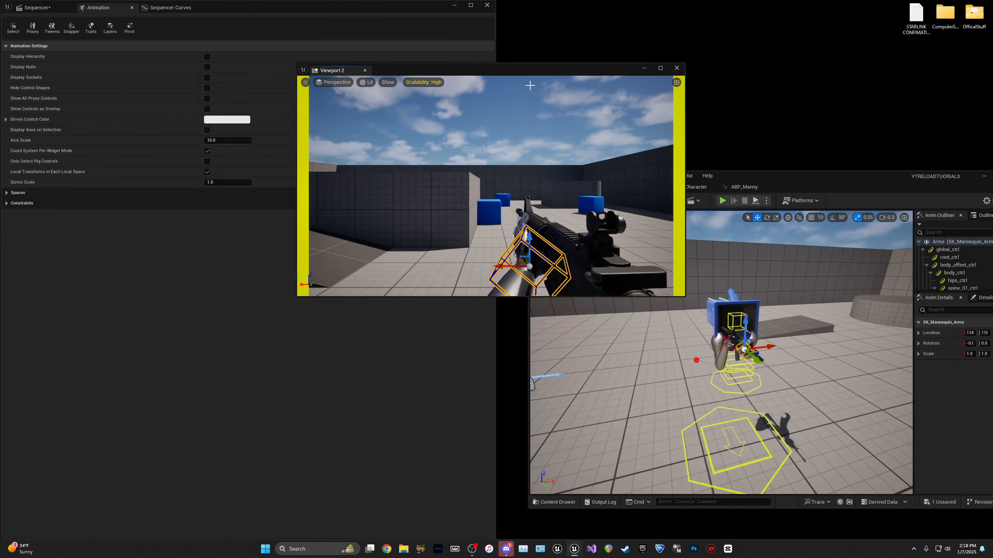
pyautogui.moveTo(526, 73); pyautogui.dragTo(989, 8)
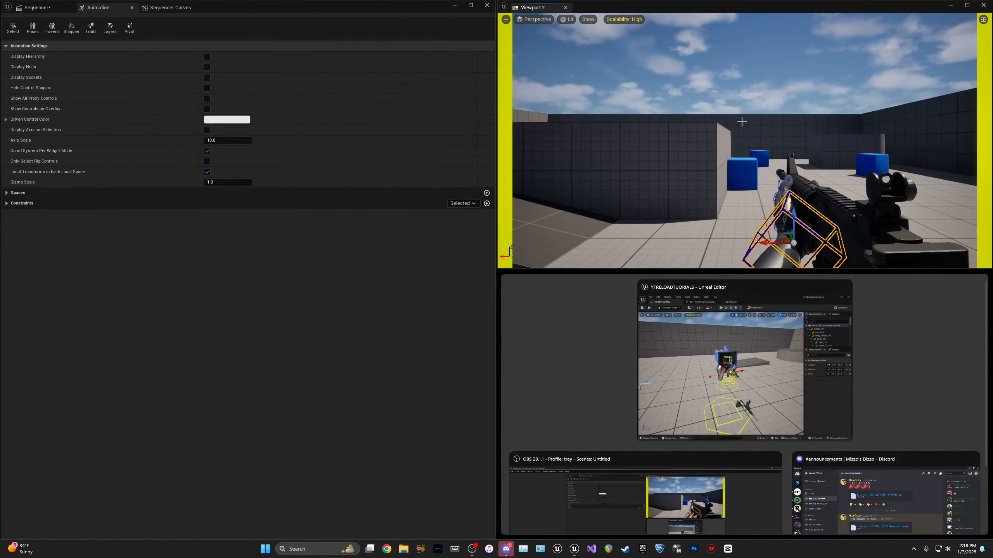
pyautogui.click(683, 364)
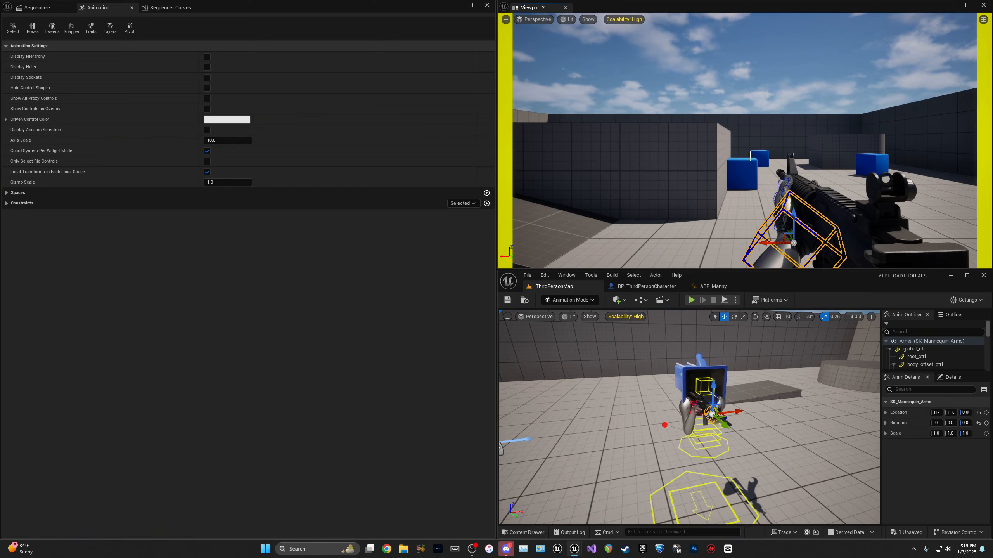
pyautogui.click(536, 19)
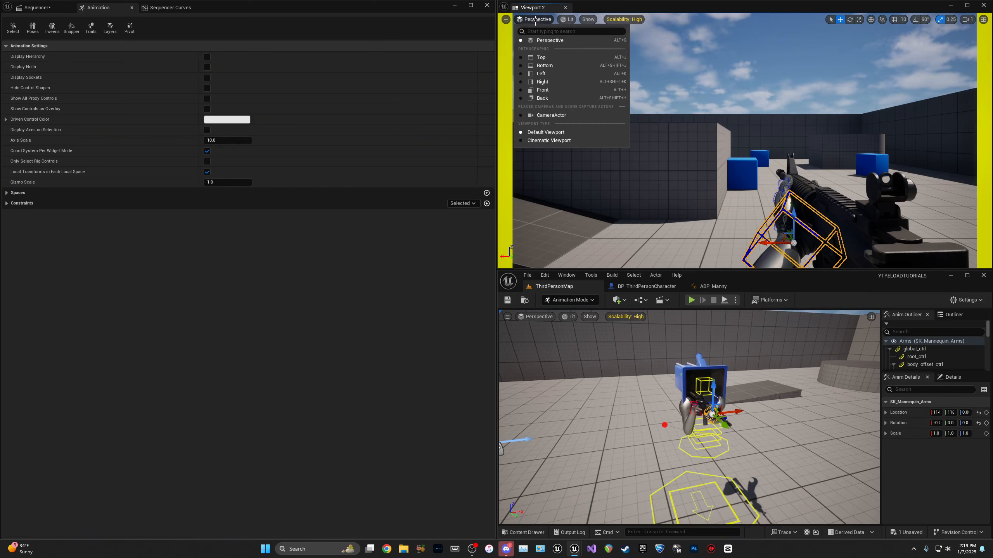
pyautogui.click(548, 114)
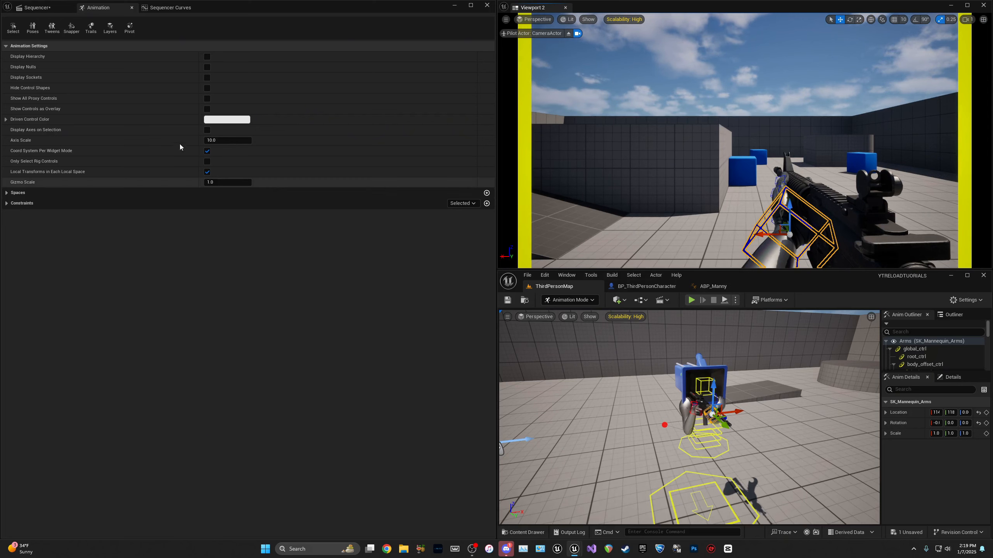
# Step: Show the StaticPoseReload tracks in Sequencer and expand SK_Mannequin_Arms and its Arms track to list the control keys
pyautogui.click(46, 9)
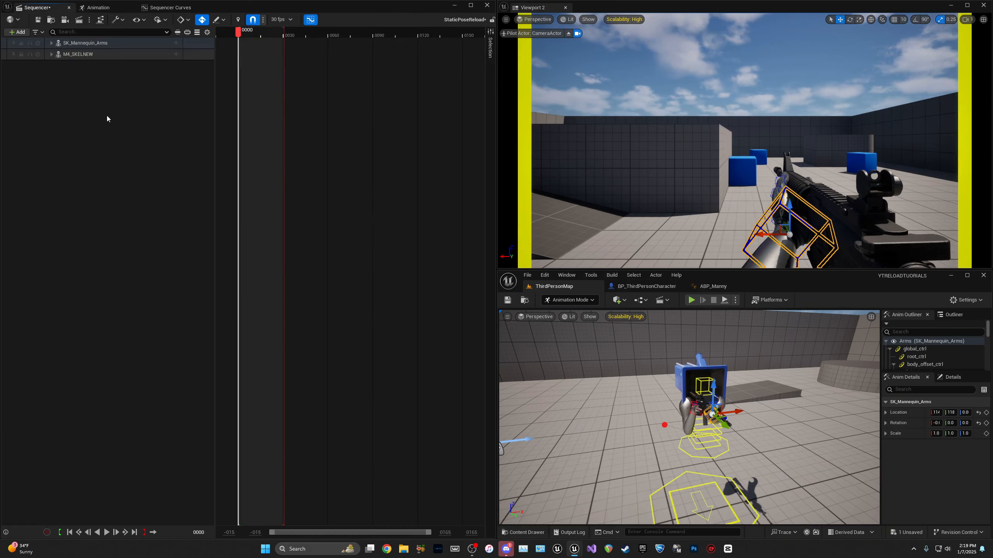
pyautogui.click(51, 43)
pyautogui.click(70, 68)
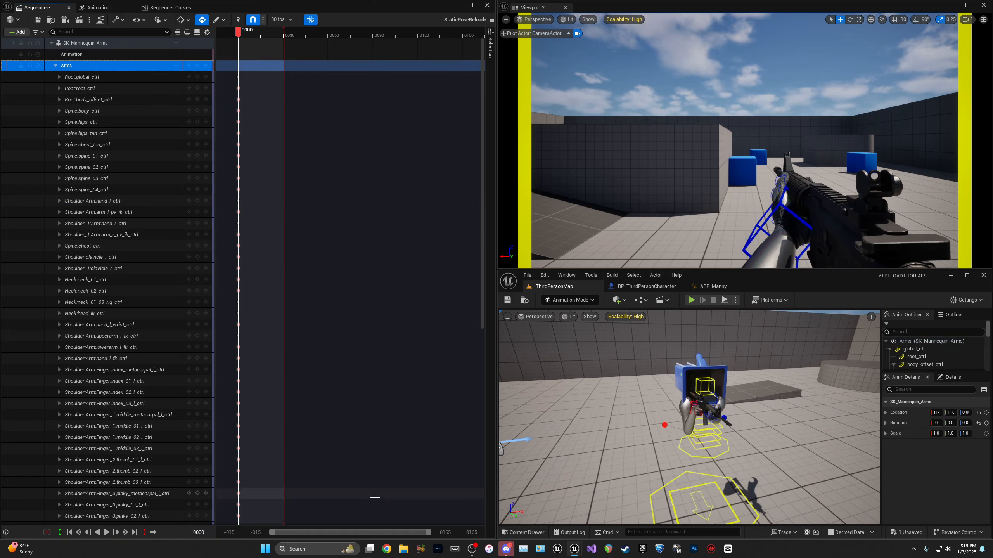
# Step: Frame the arms and rifle from the side, and move the Sequencer playhead to frame 4
pyautogui.moveTo(428, 533); pyautogui.dragTo(323, 535)
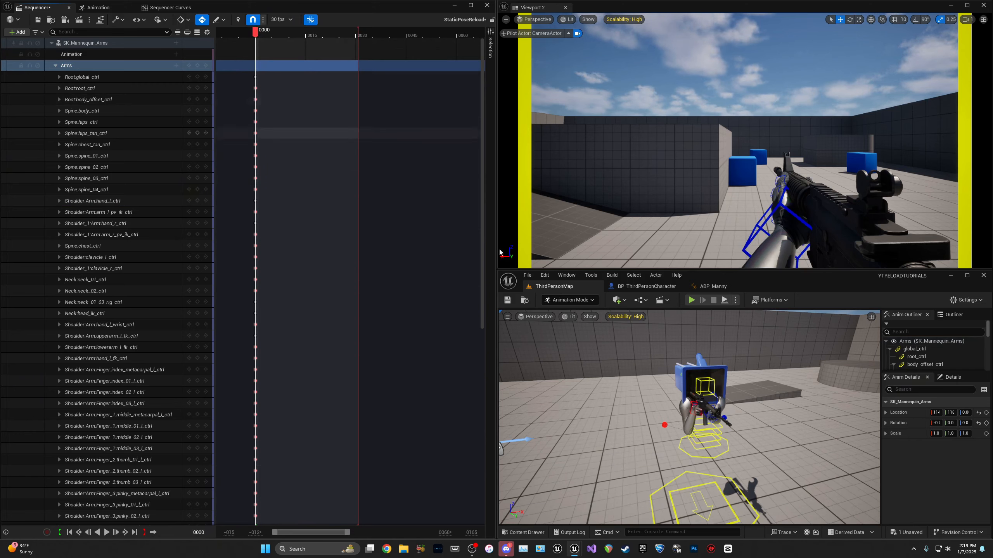
pyautogui.moveTo(673, 397); pyautogui.dragTo(555, 399, button='right')
pyautogui.press('w')
pyautogui.press('d')
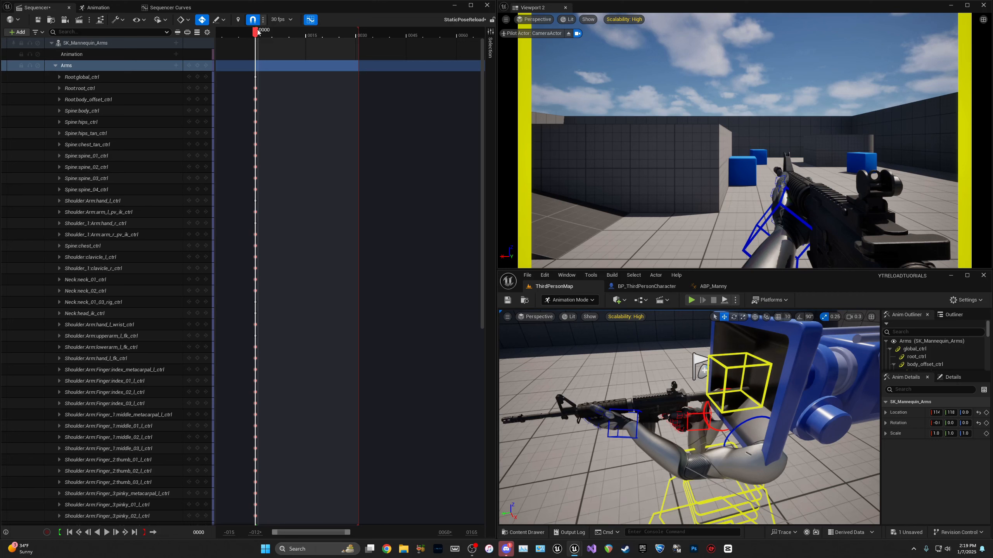
pyautogui.moveTo(257, 32); pyautogui.dragTo(274, 39)
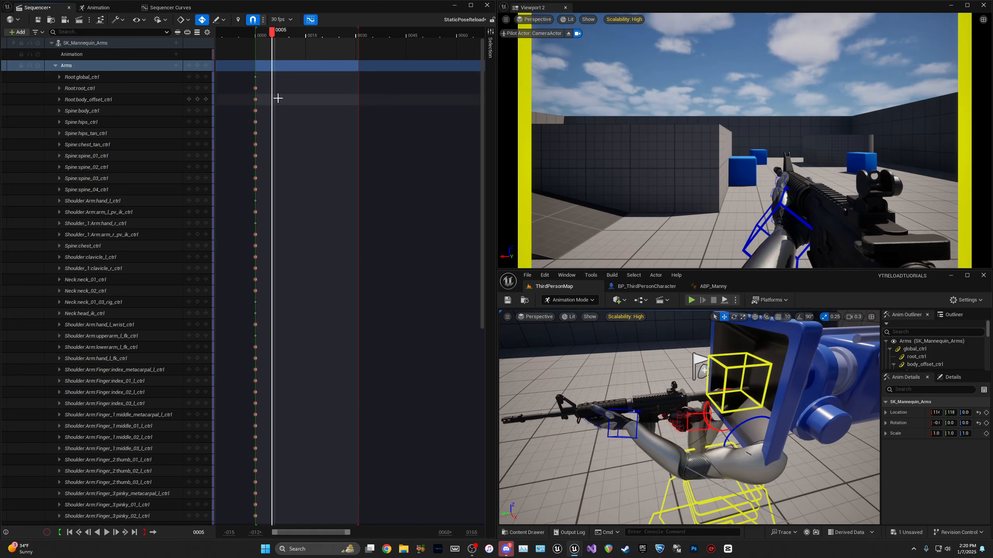
pyautogui.moveTo(273, 36)
pyautogui.mouseDown()
pyautogui.moveTo(260, 36)
pyautogui.moveTo(297, 39)
pyautogui.moveTo(269, 36)
pyautogui.mouseUp()
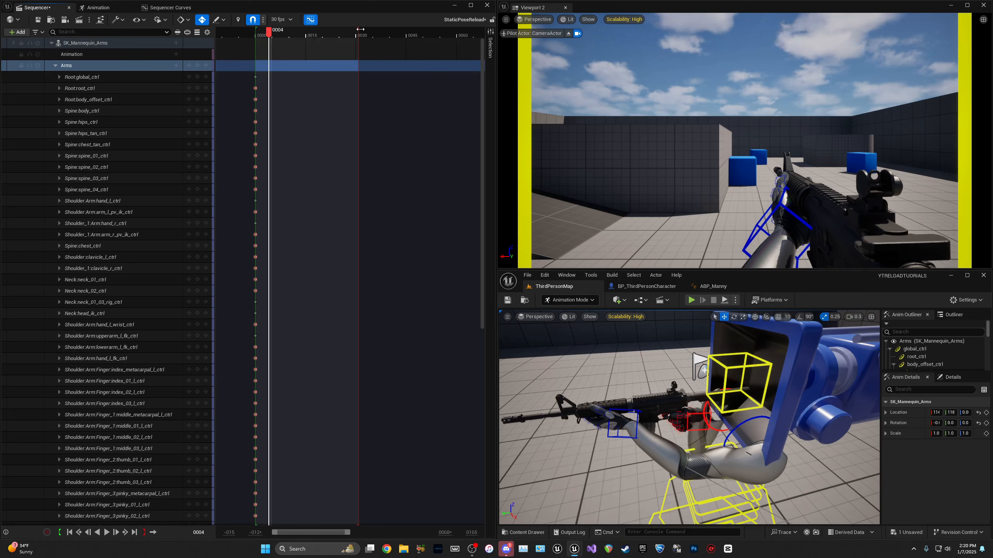
# Step: Shorten the sequence's playback range by moving its end marker about one frame earlier
pyautogui.moveTo(361, 29); pyautogui.dragTo(359, 29)
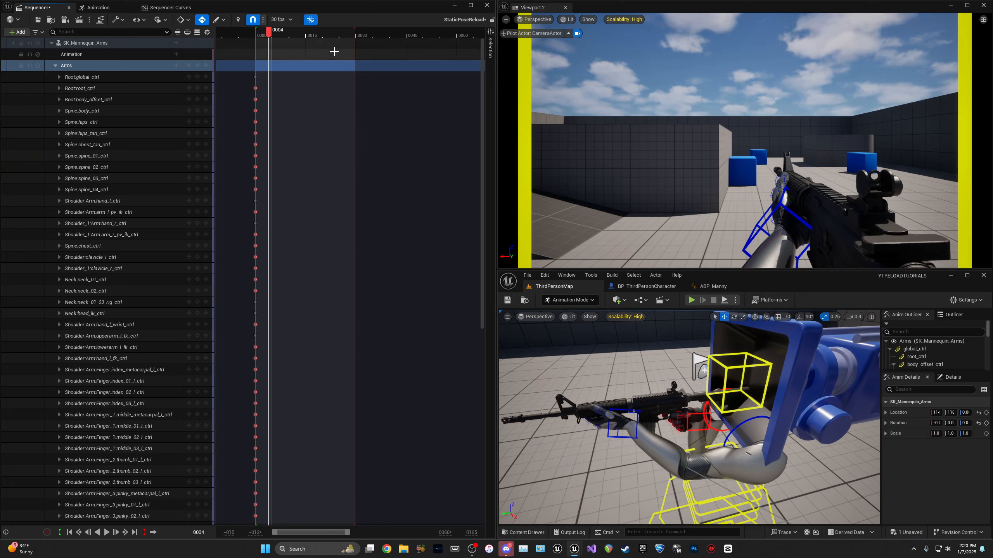
pyautogui.moveTo(357, 31)
pyautogui.mouseDown()
pyautogui.moveTo(408, 31)
pyautogui.moveTo(357, 31)
pyautogui.mouseUp()
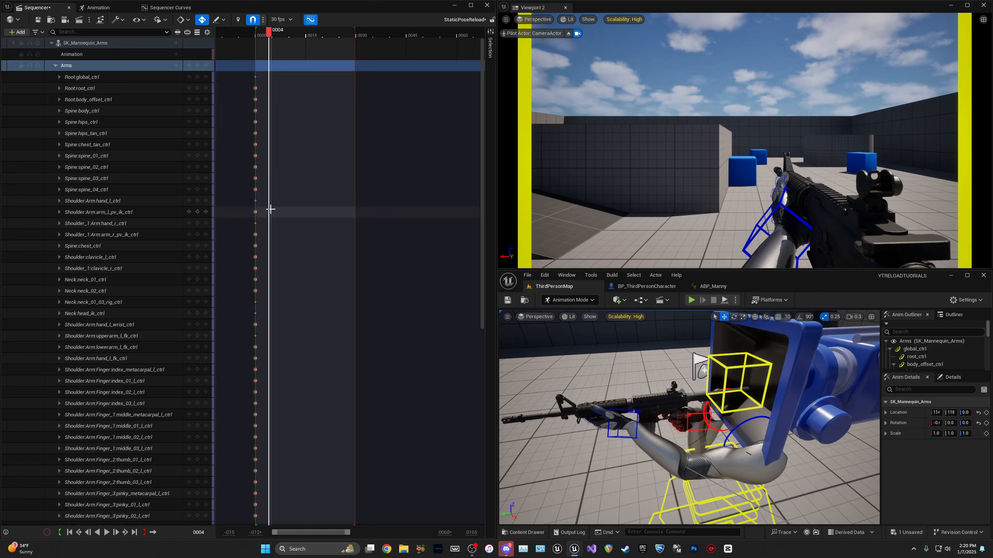
pyautogui.moveTo(346, 534); pyautogui.dragTo(302, 533)
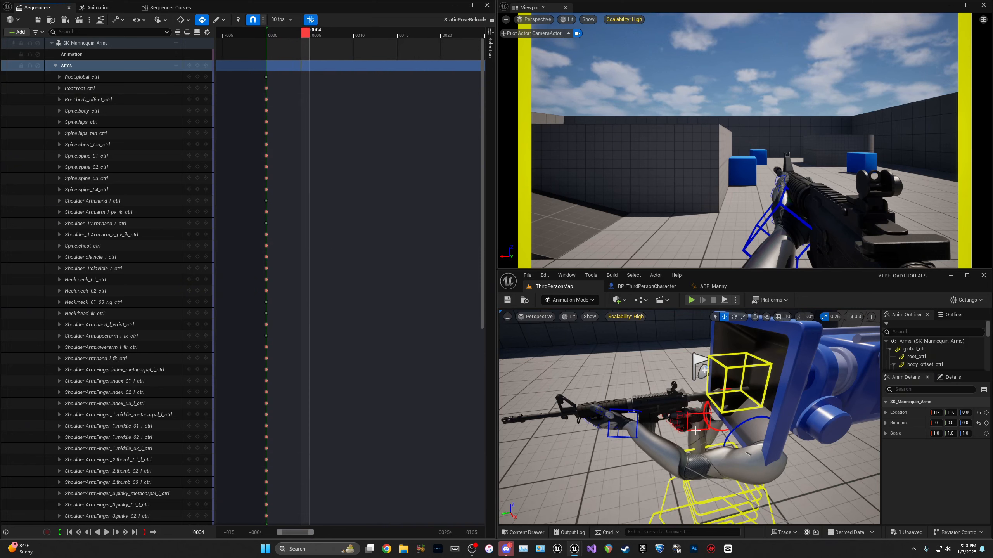
# Step: Select the right-hand control hand_r_ctrl on the arms and expand its transform channels in Sequencer
pyautogui.click(696, 430)
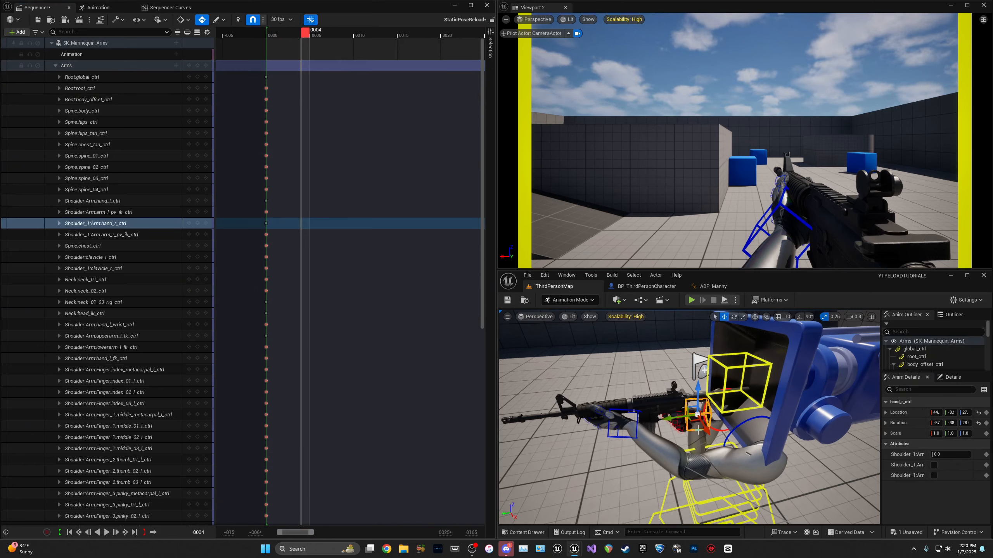
pyautogui.click(59, 223)
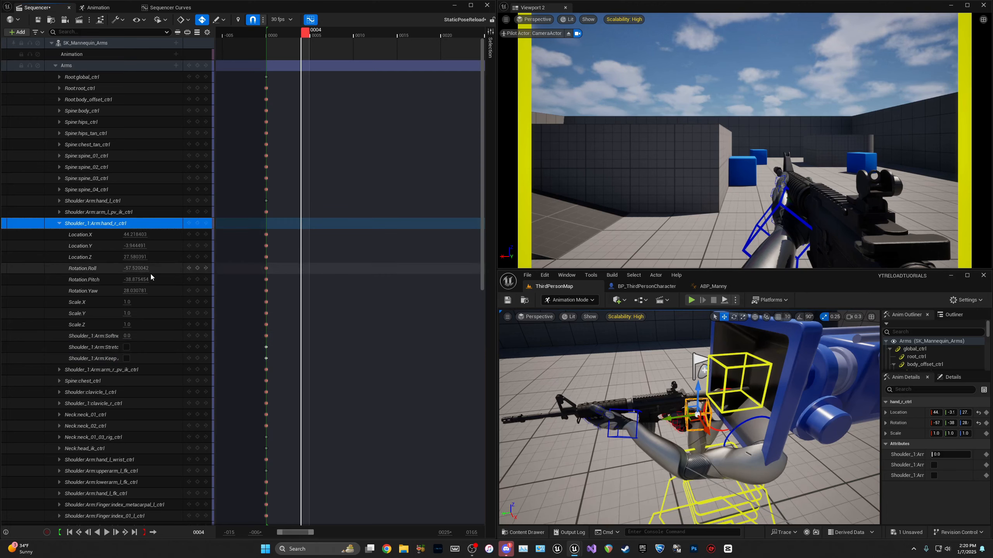
pyautogui.moveTo(758, 408); pyautogui.dragTo(738, 396, button='right')
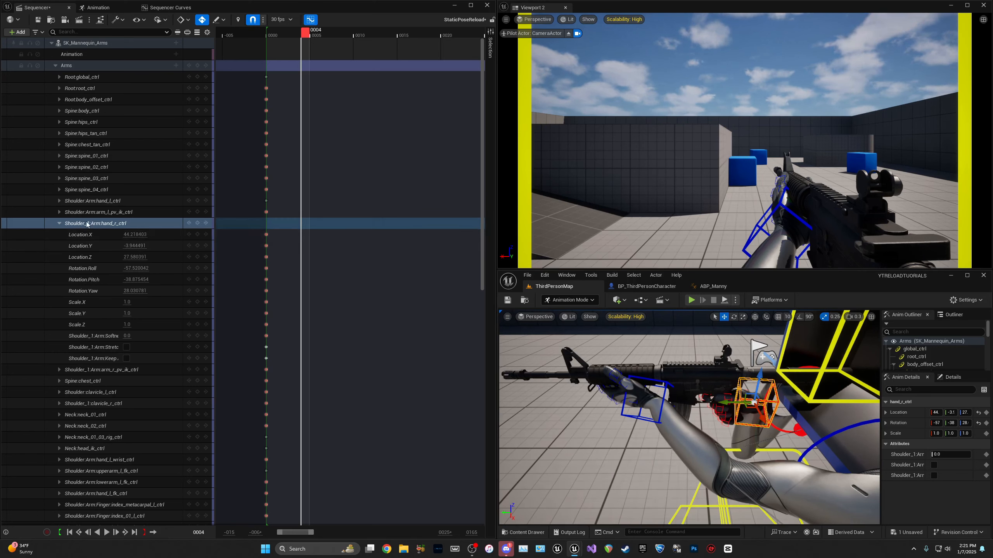
pyautogui.click(59, 224)
pyautogui.click(60, 225)
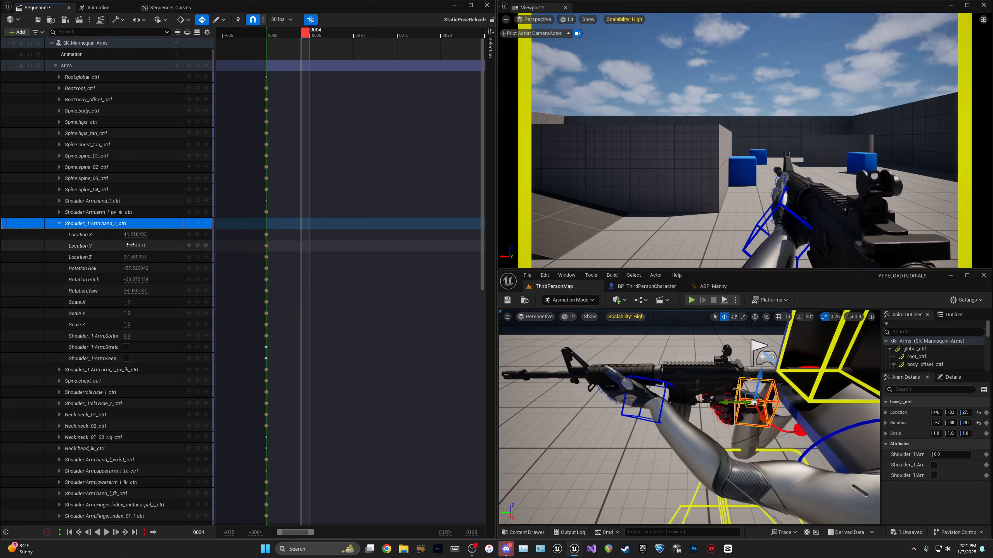
# Step: Try a Location.Y of -26 on hand_r_ctrl at frame 4, and undo it
pyautogui.moveTo(136, 246); pyautogui.dragTo(123, 246)
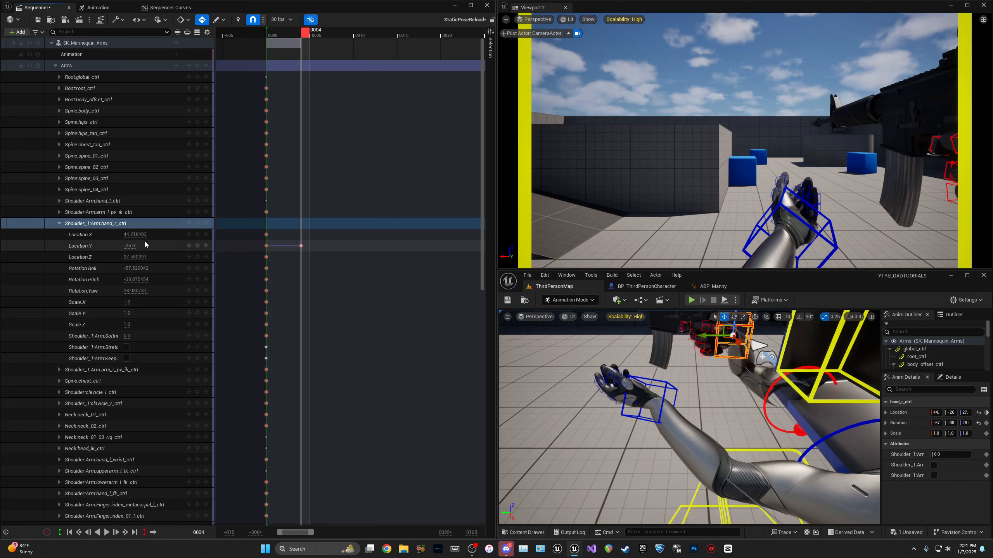
pyautogui.hotkey('ctrl', 'z')
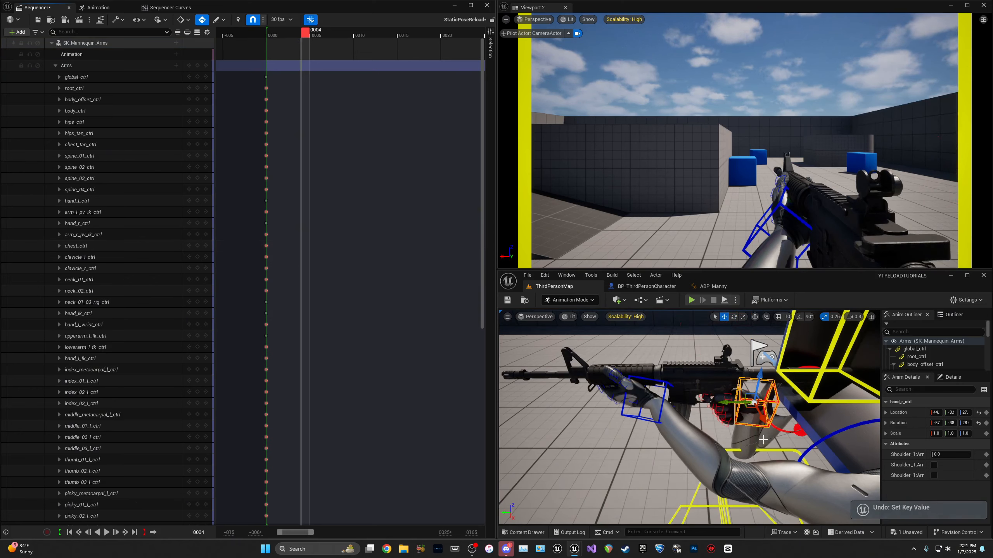
# Step: Reselect hand_r_ctrl, expand its channels again, and toggle the transform gizmo's coordinate space
pyautogui.click(750, 425)
pyautogui.click(59, 224)
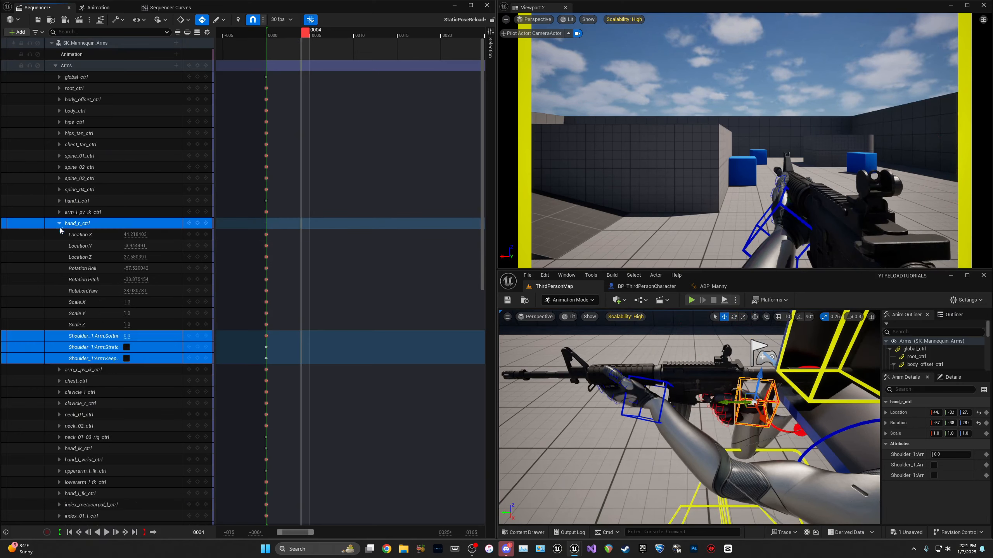
pyautogui.click(50, 246)
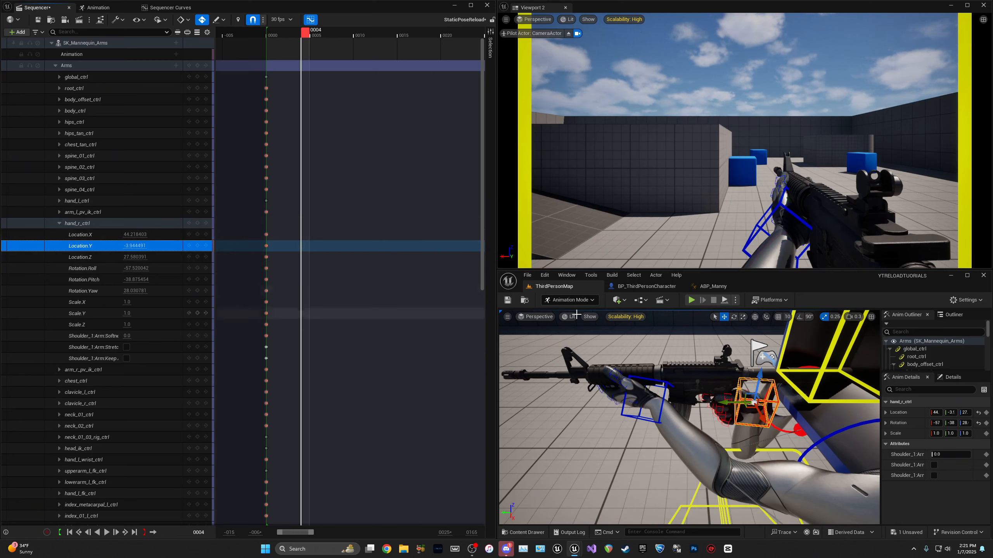
pyautogui.click(755, 318)
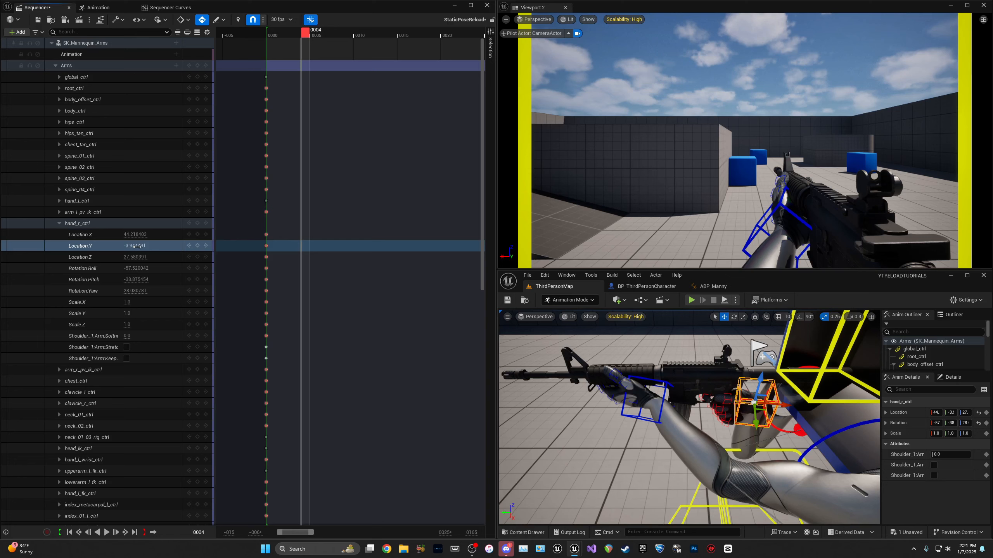
# Step: Try Location.Y values of about 1.06 and 12 on hand_r_ctrl at frame 4, undoing the changes
pyautogui.moveTo(135, 246); pyautogui.dragTo(136, 247)
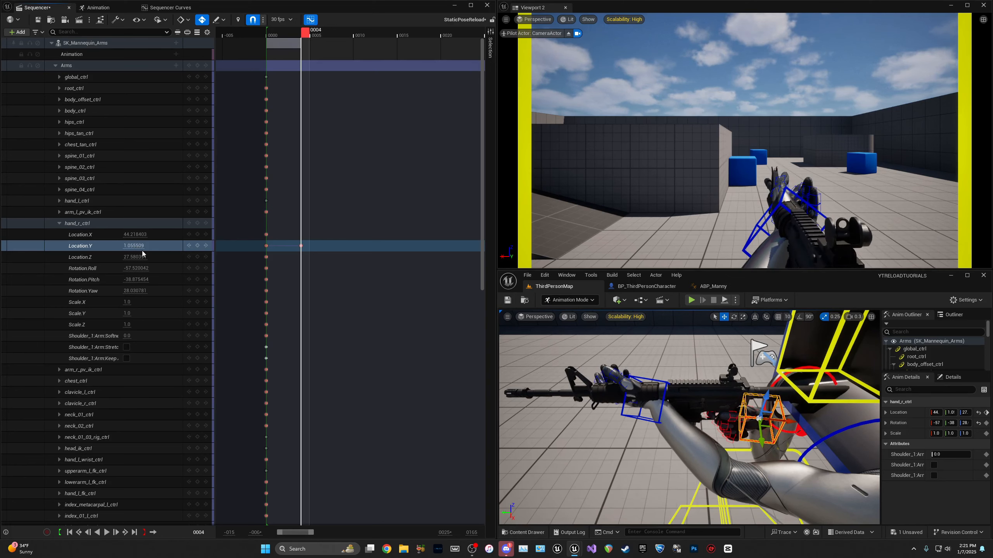
pyautogui.hotkey('ctrl', 'z')
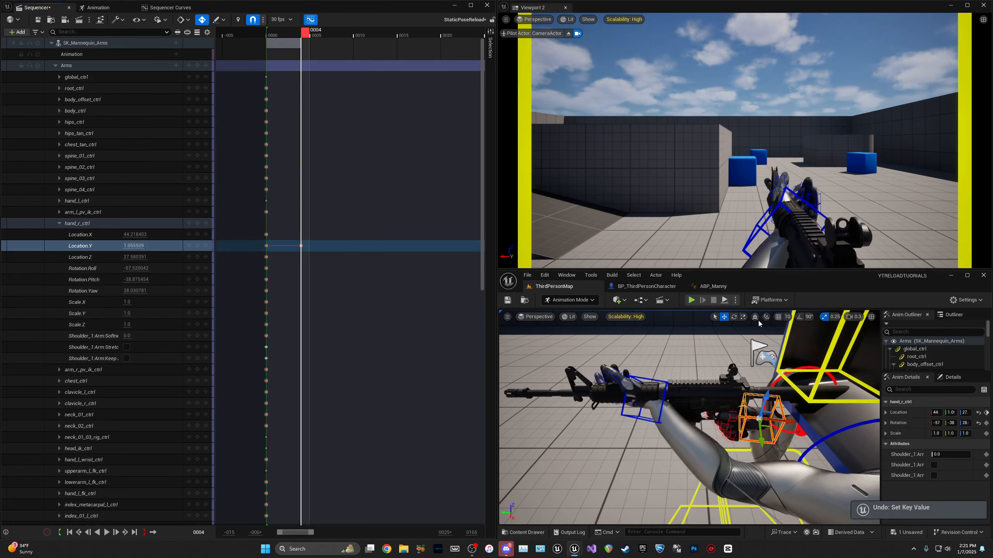
pyautogui.moveTo(134, 245); pyautogui.dragTo(136, 247)
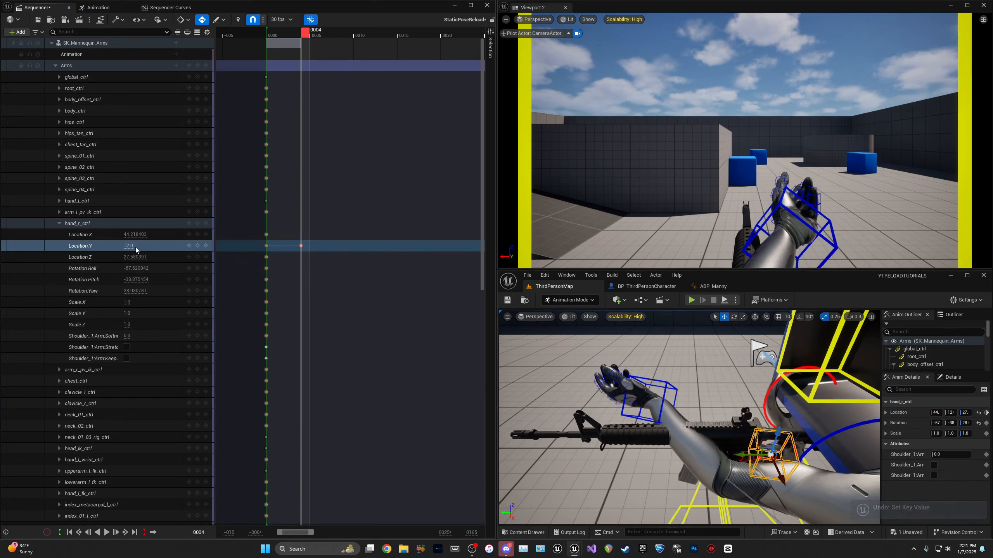
pyautogui.hotkey('ctrl', 'z')
# Step: Try a Location.Z of 39 on hand_r_ctrl at frame 4, and undo it
pyautogui.click(129, 257)
pyautogui.write('39')
pyautogui.press('Return')
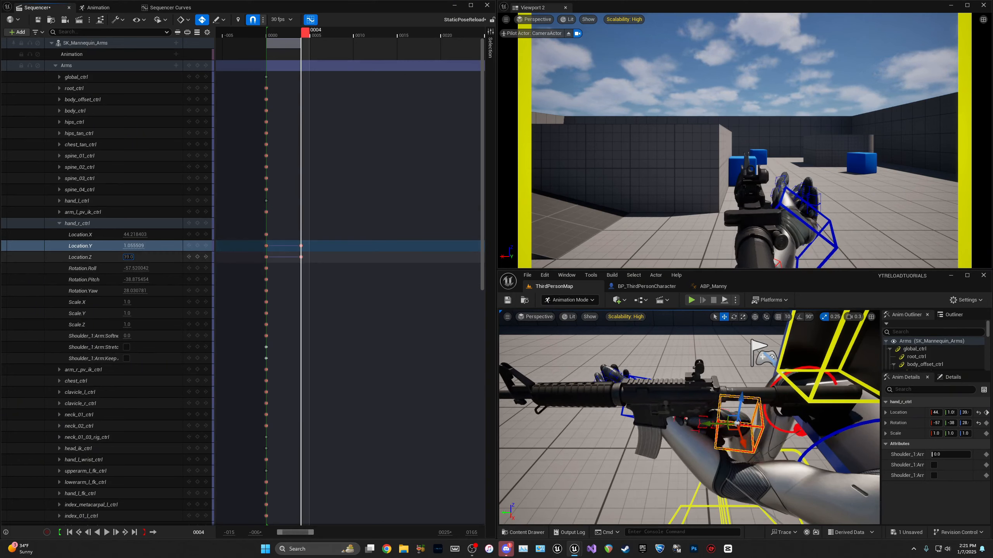
pyautogui.hotkey('ctrl', 'z')
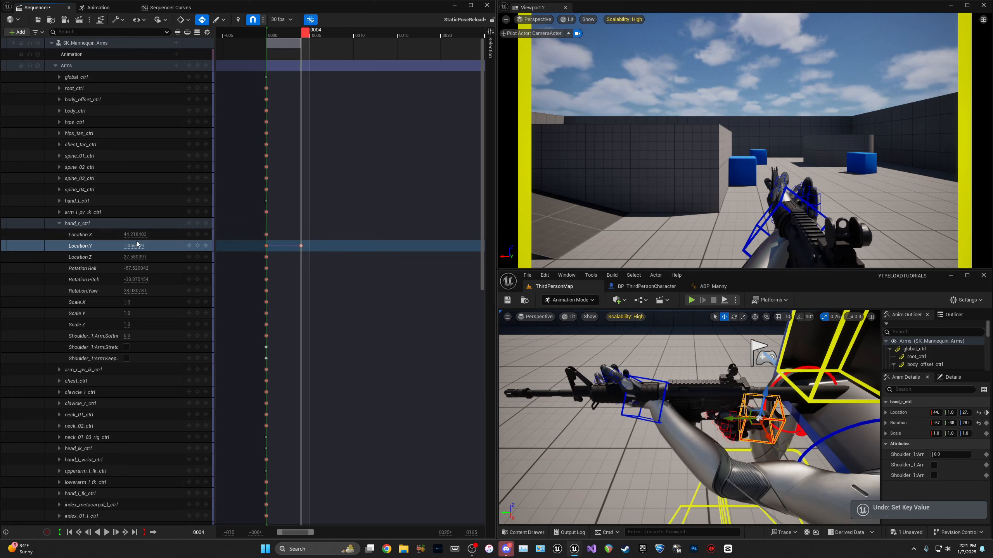
# Step: Try a Location.Y of 7 on hand_r_ctrl, undo it, and delete the leftover Location.Y key at frame 4
pyautogui.click(131, 246)
pyautogui.write('7')
pyautogui.press('Return')
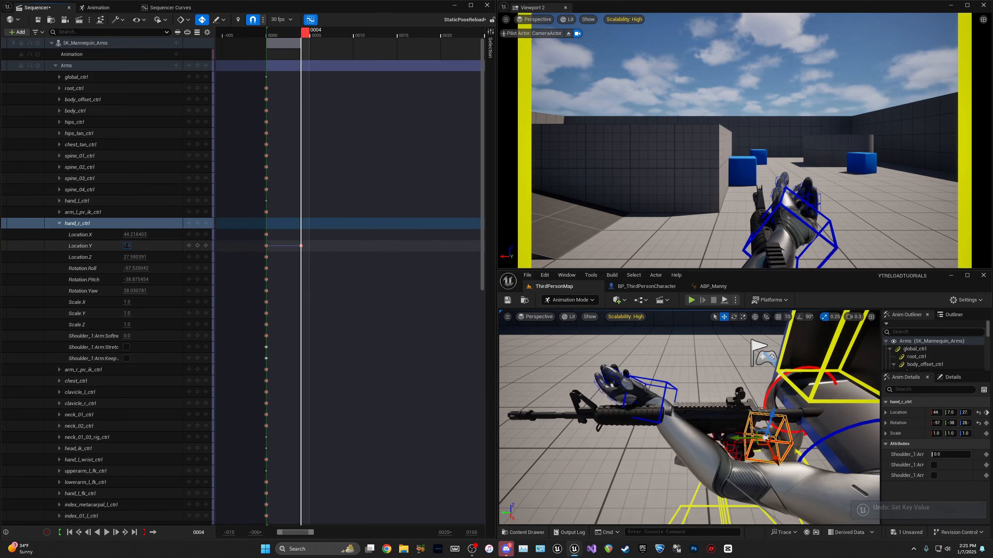
pyautogui.hotkey('ctrl', 'z')
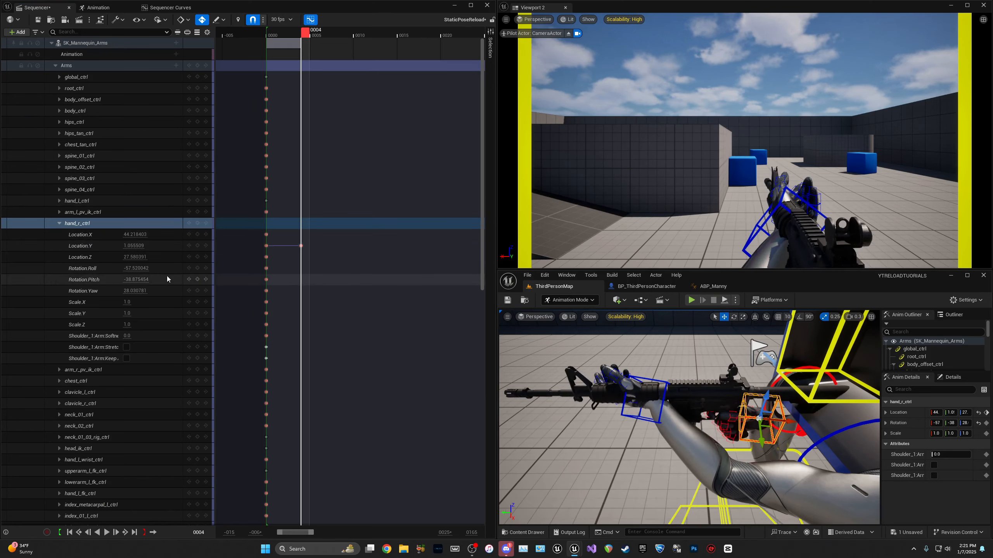
pyautogui.moveTo(286, 237); pyautogui.dragTo(313, 261)
pyautogui.press('Delete')
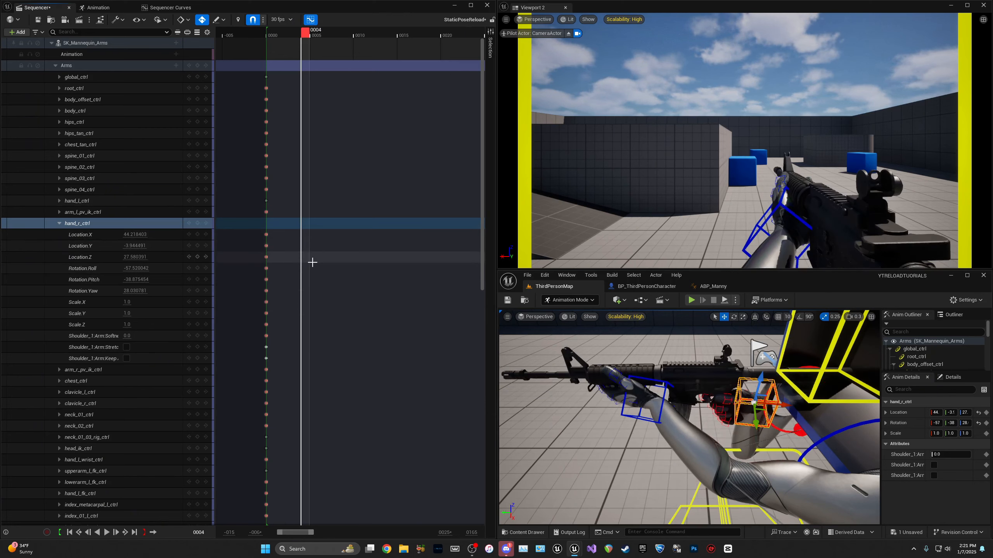
# Step: Try a Location.Y of 2 on hand_r_ctrl at frame 4, and undo it
pyautogui.click(131, 245)
pyautogui.write('2')
pyautogui.press('Return')
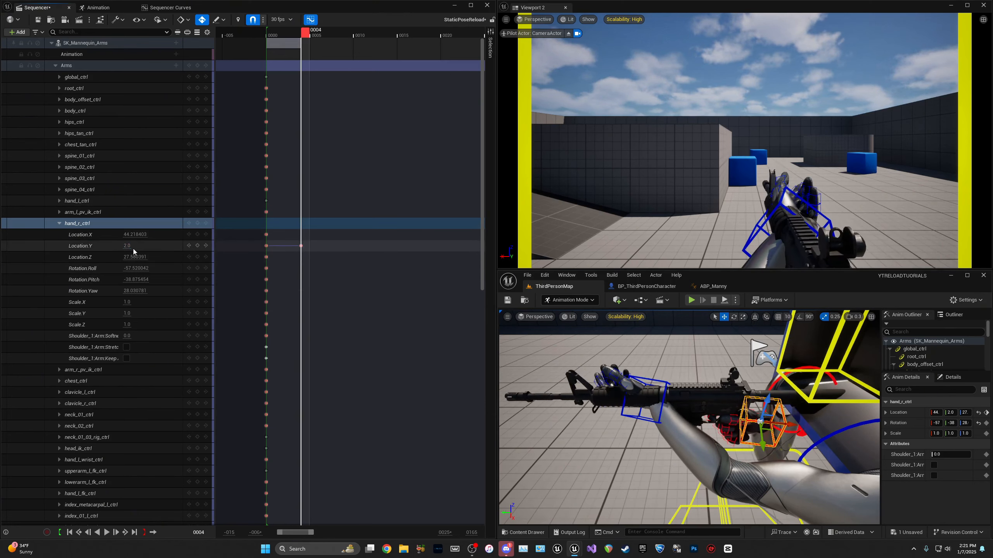
pyautogui.hotkey('ctrl', 'z')
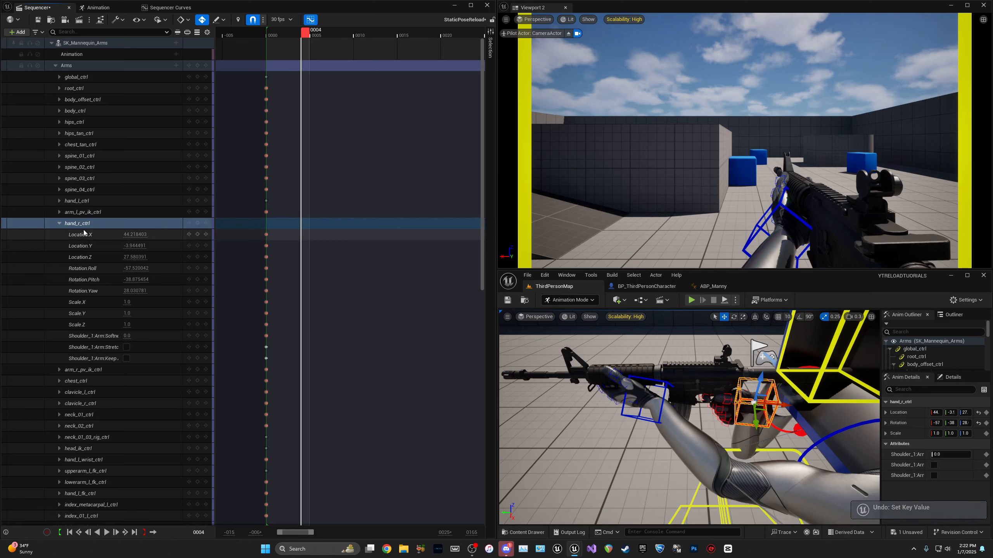
# Step: Try a Location.Z of 43 on hand_r_ctrl at frame 4, and undo it
pyautogui.click(86, 223)
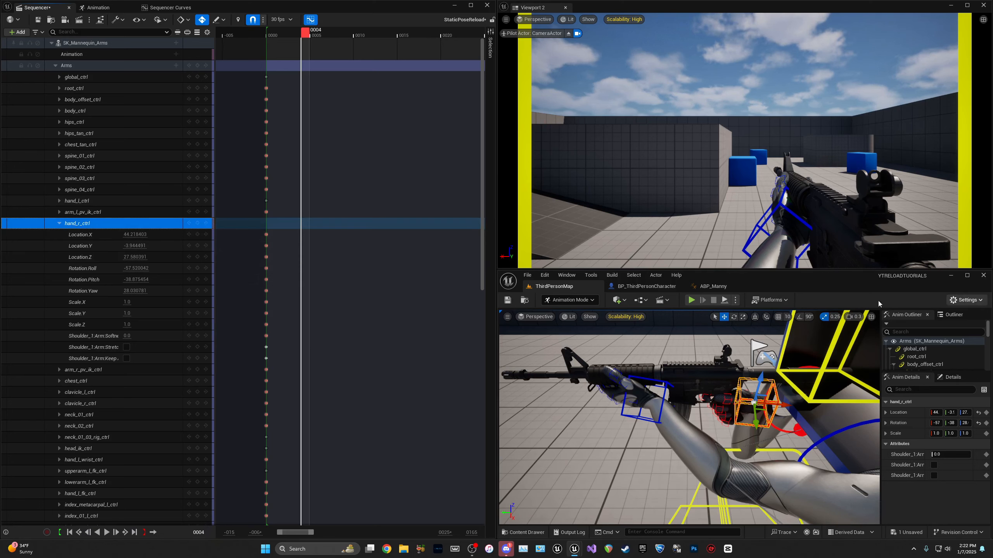
pyautogui.click(128, 257)
pyautogui.write('43')
pyautogui.press('Return')
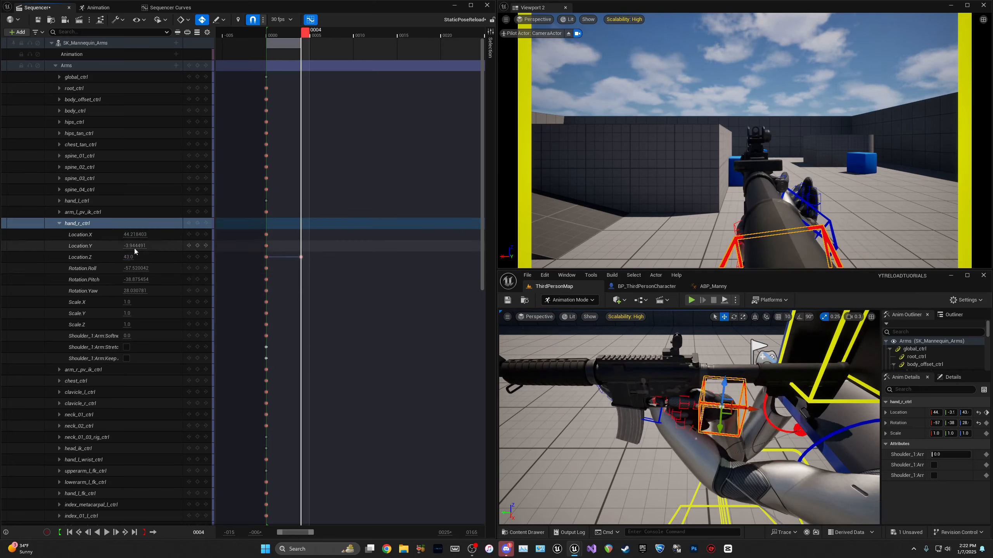
pyautogui.hotkey('ctrl', 'z')
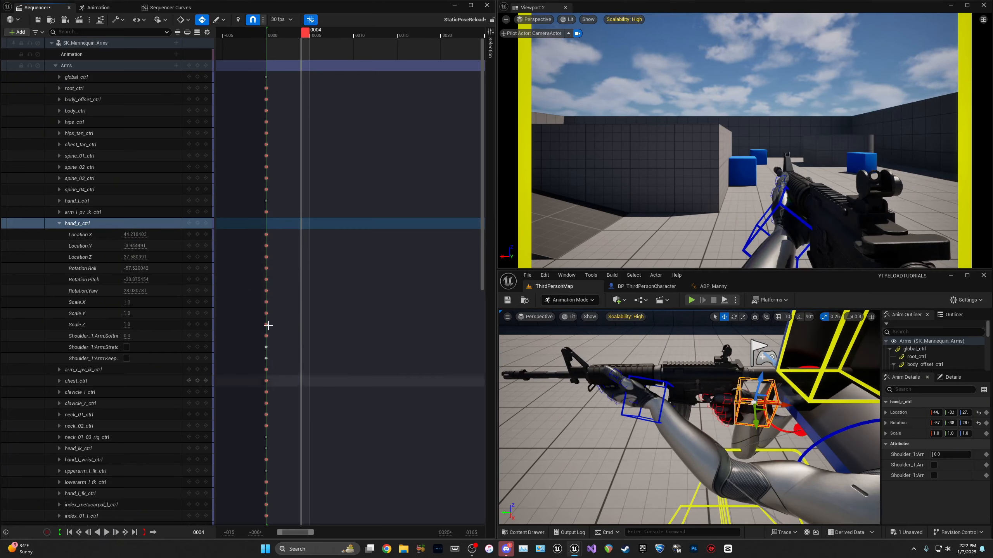
# Step: Try switching hand_r_ctrl's space from Parent to World at frame 4, and delete the resulting keys at that frame
pyautogui.click(83, 223)
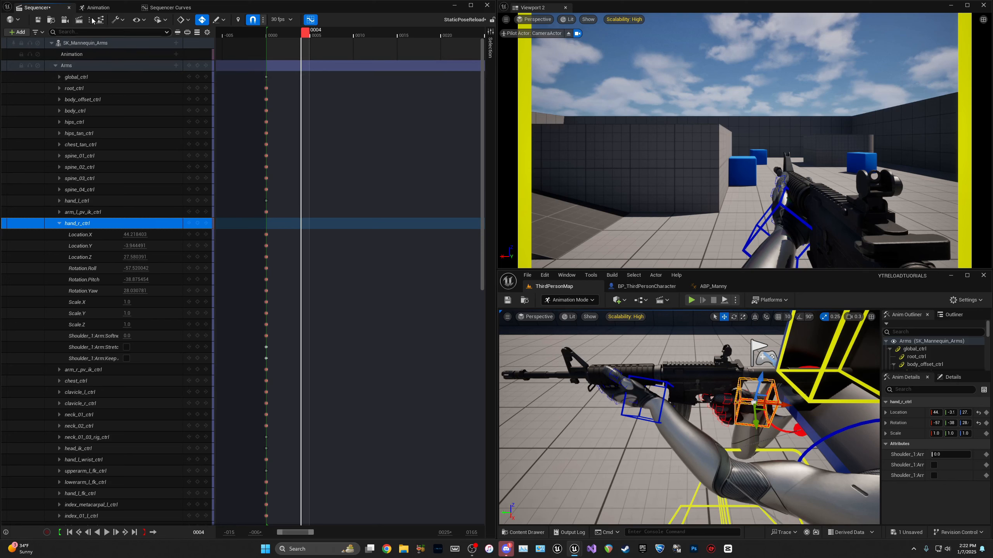
pyautogui.click(97, 7)
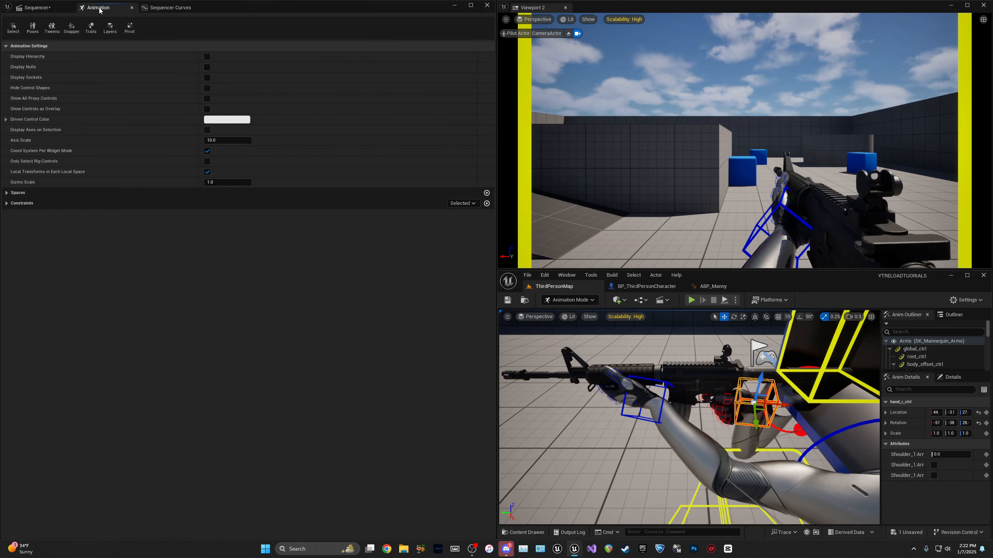
pyautogui.click(6, 192)
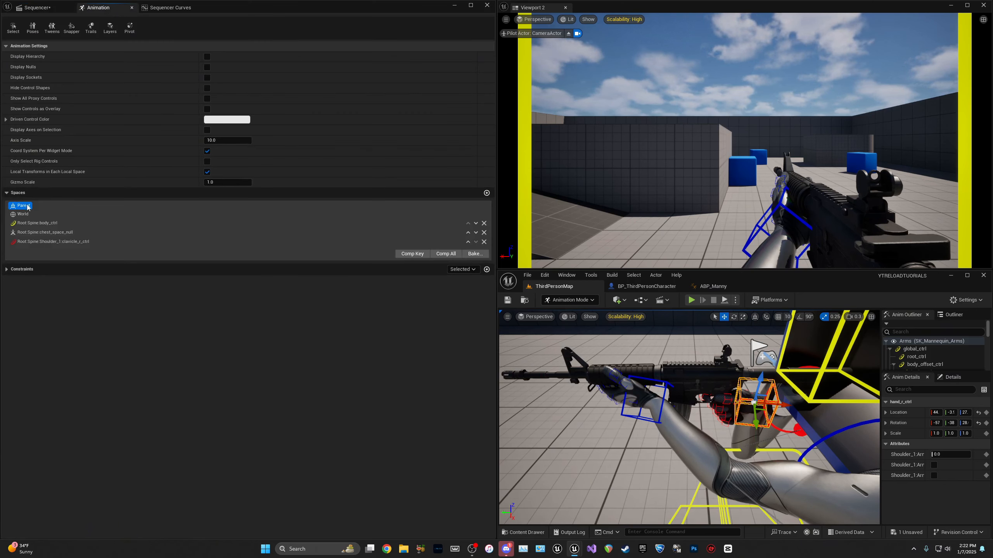
pyautogui.click(37, 8)
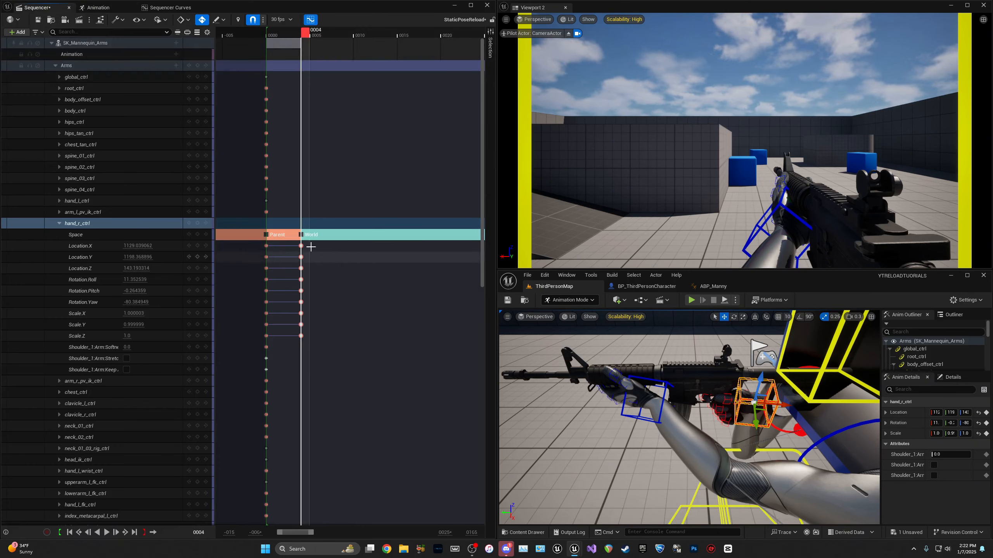
pyautogui.moveTo(292, 375); pyautogui.dragTo(345, 231)
pyautogui.press('Delete')
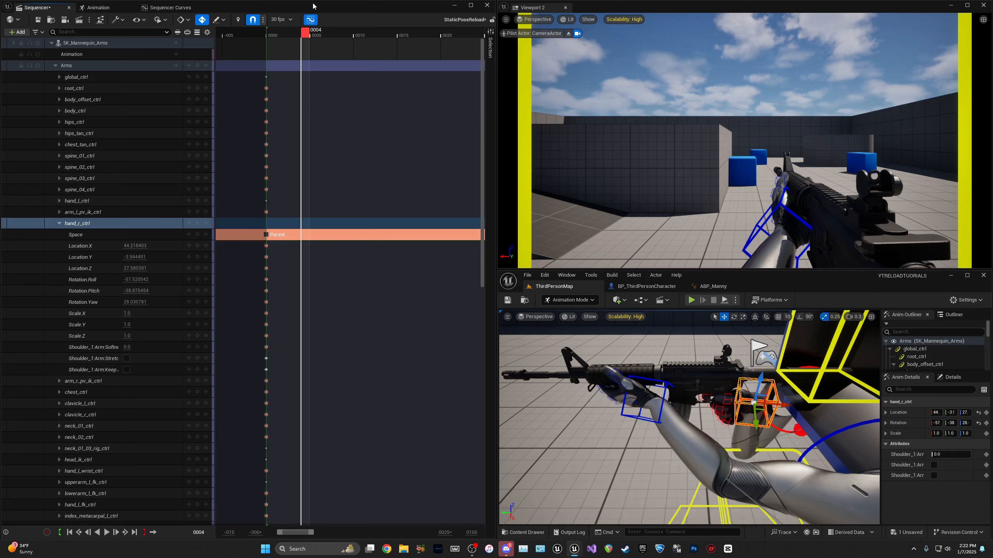
# Step: Move the playhead to frame 0 and undo the space keying on hand_r_ctrl
pyautogui.moveTo(303, 38); pyautogui.dragTo(270, 44)
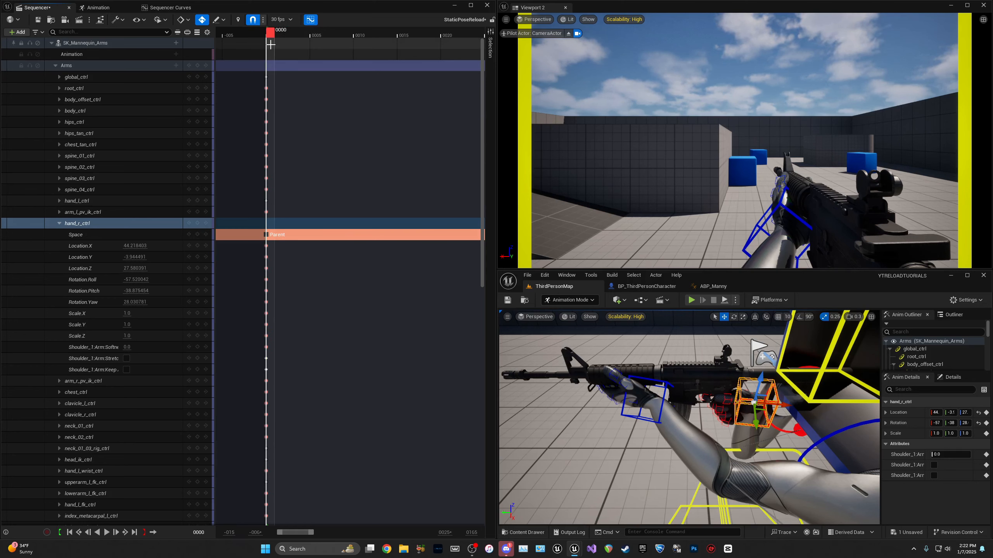
pyautogui.hotkey('ctrl', 'z')
pyautogui.hotkey('ctrl', 'z')
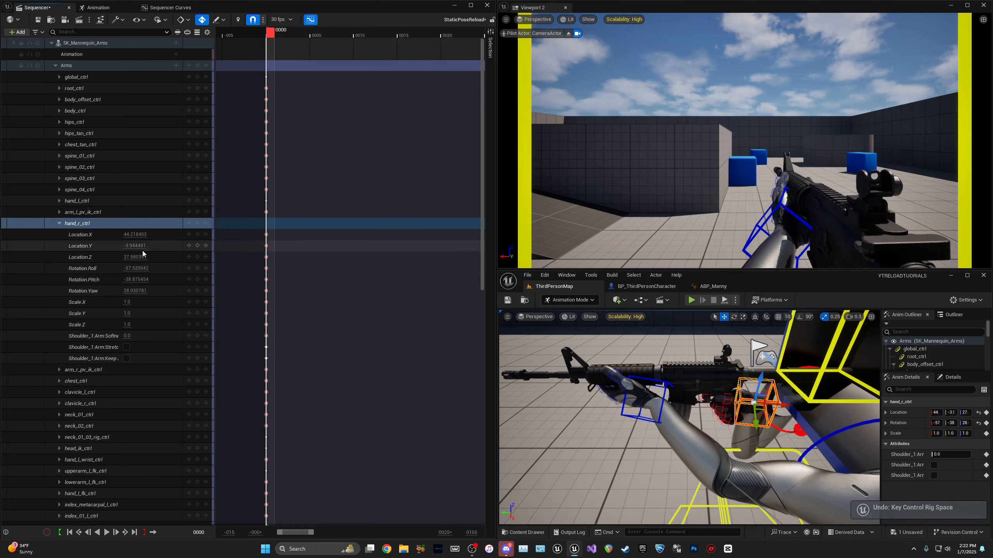
# Step: Try shifting hand_r_ctrl's Location.Y at frame 0, and undo the shift
pyautogui.moveTo(139, 246); pyautogui.dragTo(157, 246)
pyautogui.hotkey('ctrl', 'z')
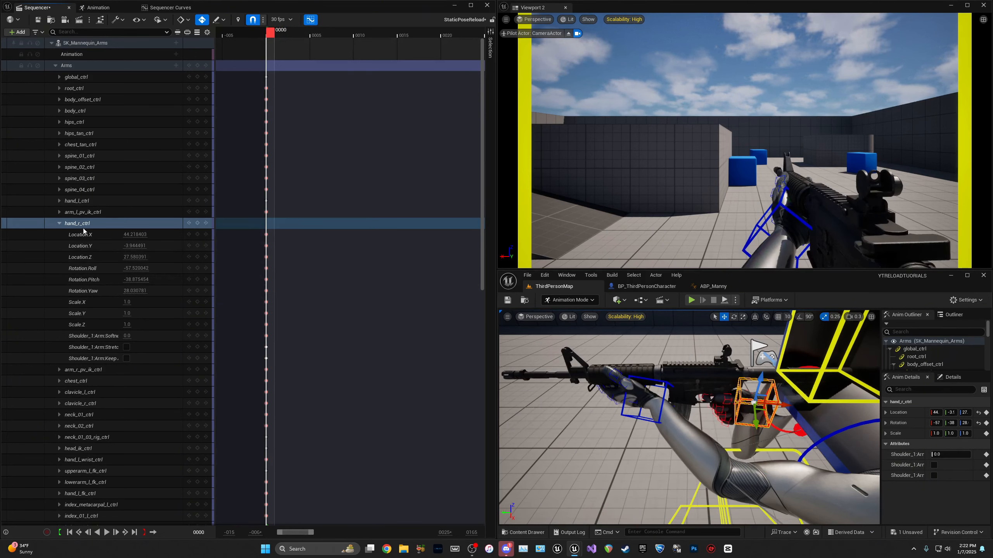
# Step: Switch hand_r_ctrl's space to World at frame 0 and return to its channels in Sequencer
pyautogui.click(84, 227)
pyautogui.click(99, 8)
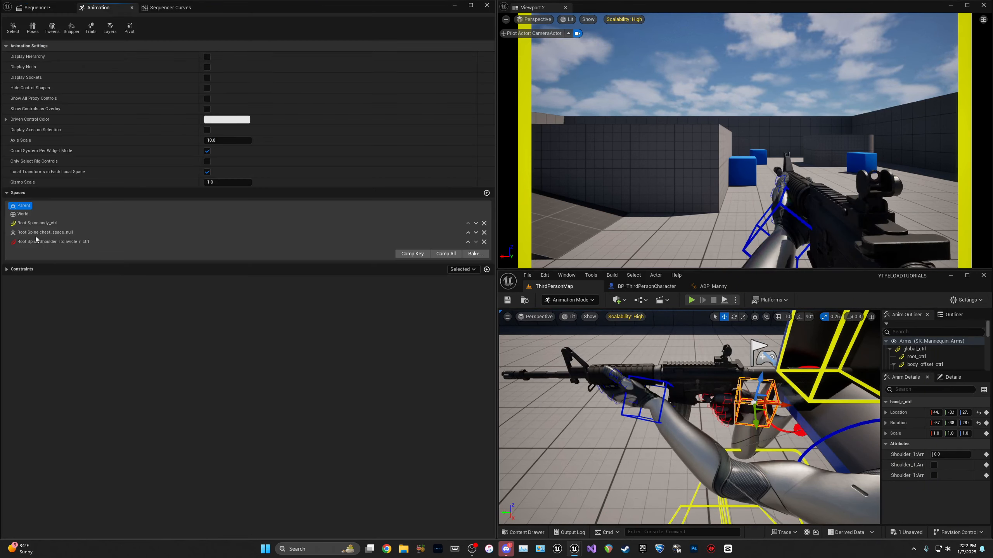
pyautogui.click(23, 215)
pyautogui.click(33, 8)
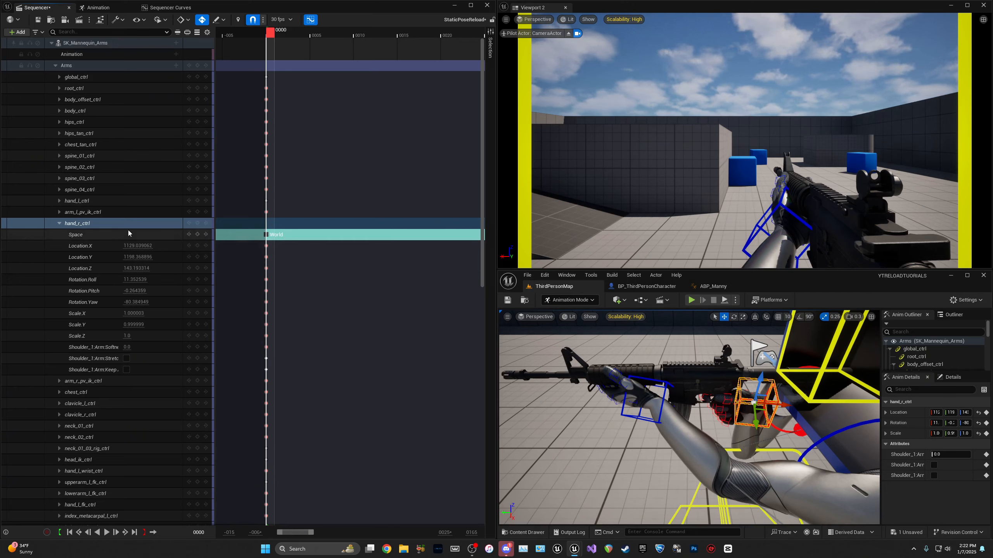
# Step: Try moving hand_r_ctrl in World space, including a Location.Y of 1243 at frame 0, and undo the location changes
pyautogui.moveTo(135, 256); pyautogui.dragTo(145, 259)
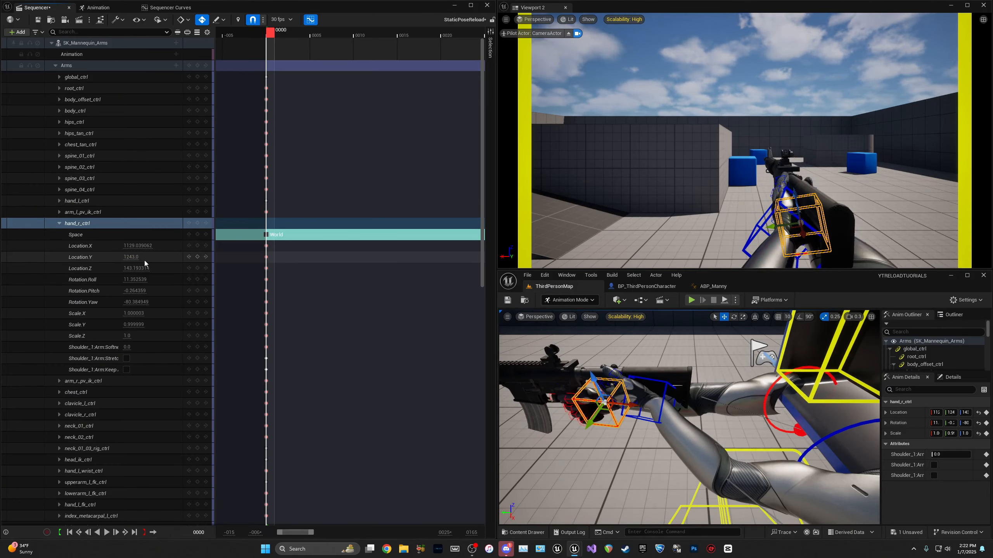
pyautogui.hotkey('ctrl', 'z')
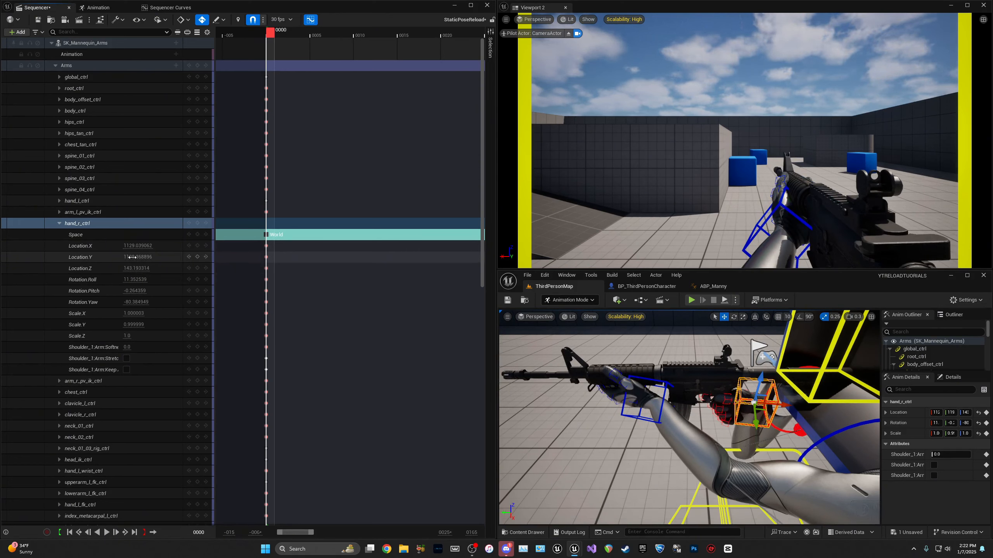
pyautogui.moveTo(133, 257); pyautogui.dragTo(131, 246)
pyautogui.hotkey('ctrl', 'z')
pyautogui.hotkey('ctrl', 'z')
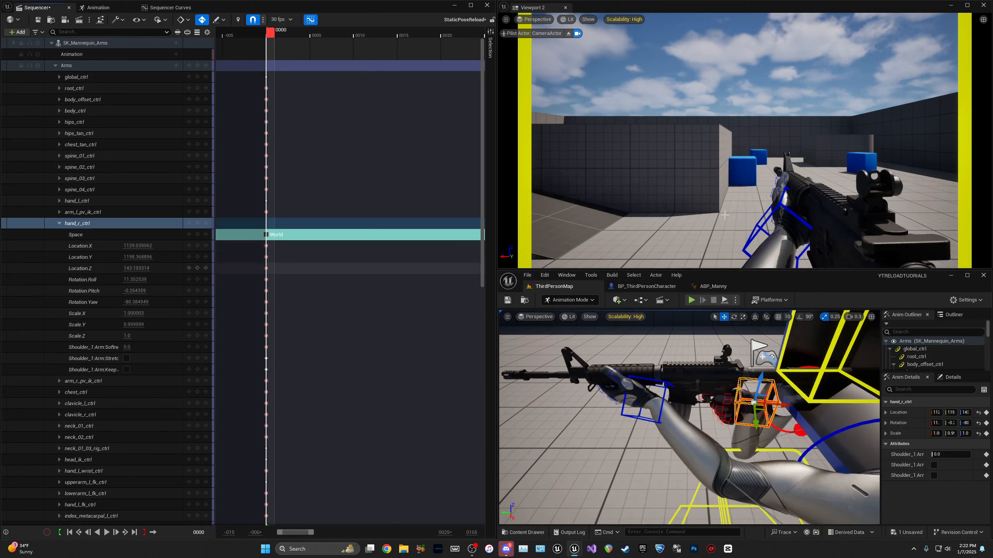
# Step: Try shifting hand_r_ctrl's Location.Z at frame 0, and undo the shift
pyautogui.moveTo(136, 268); pyautogui.dragTo(137, 280)
pyautogui.hotkey('ctrl', 'z')
pyautogui.hotkey('ctrl', 'z')
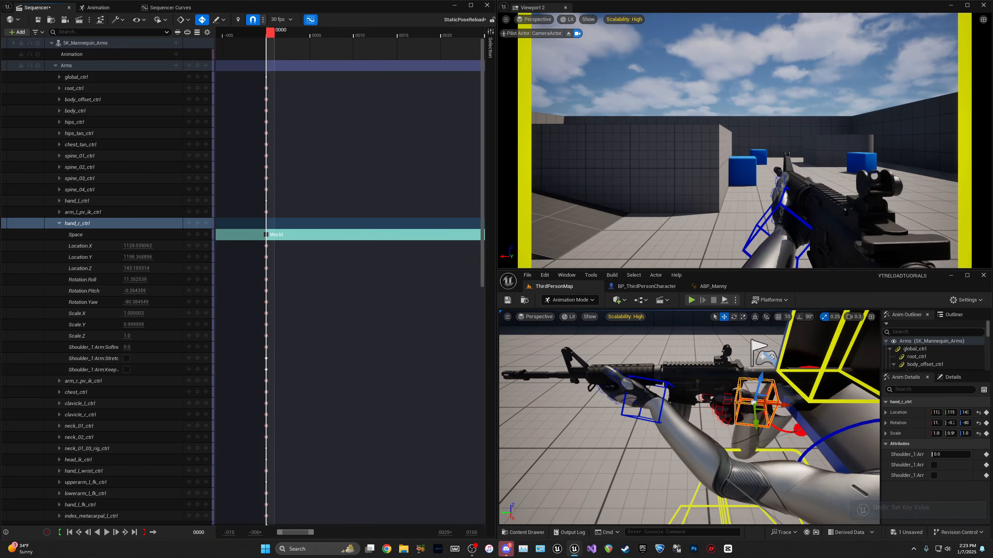
# Step: Save the unsaved StaticPoseReload level sequence
pyautogui.click(905, 533)
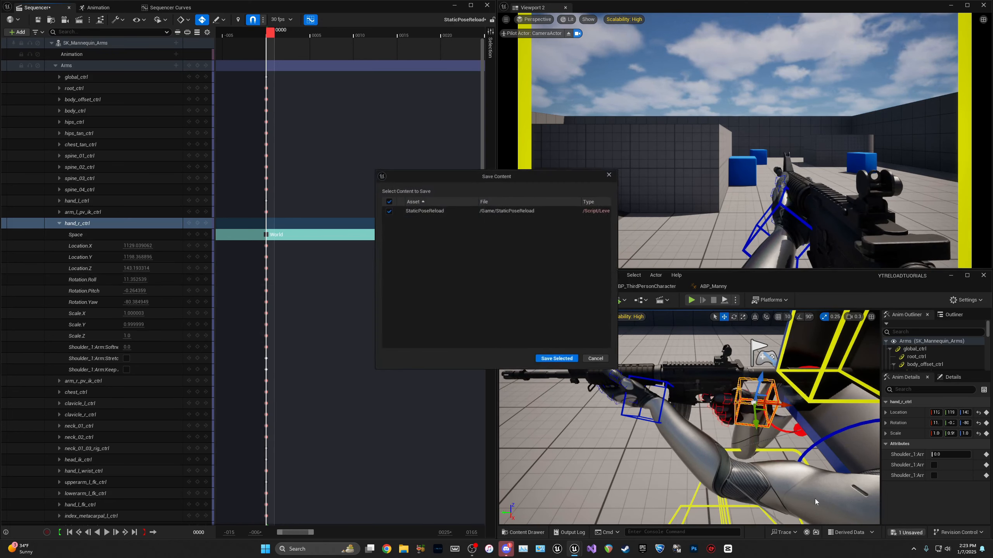
pyautogui.click(559, 362)
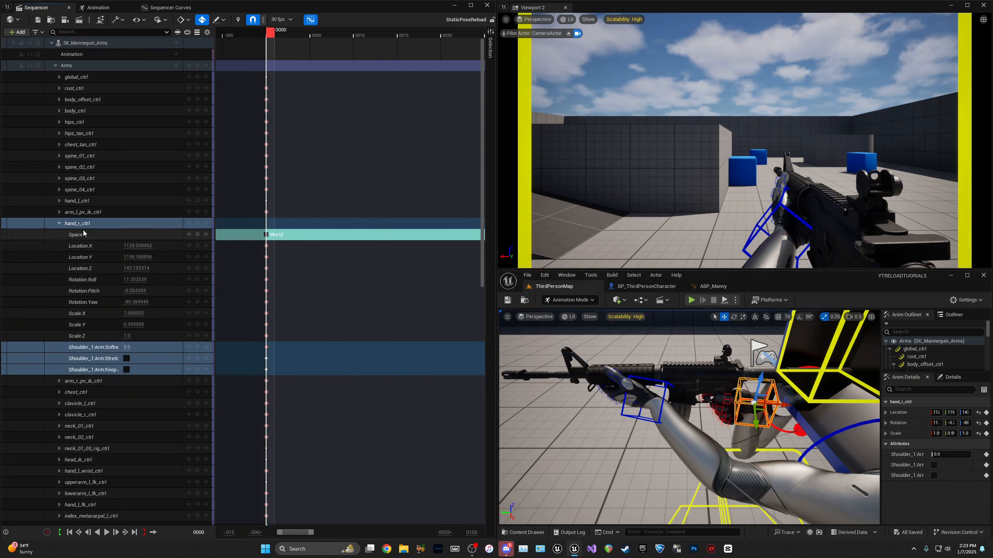
# Step: Check hand_r_ctrl's list of spaces in the animation settings, and return to the control in Sequencer
pyautogui.click(98, 235)
pyautogui.click(101, 9)
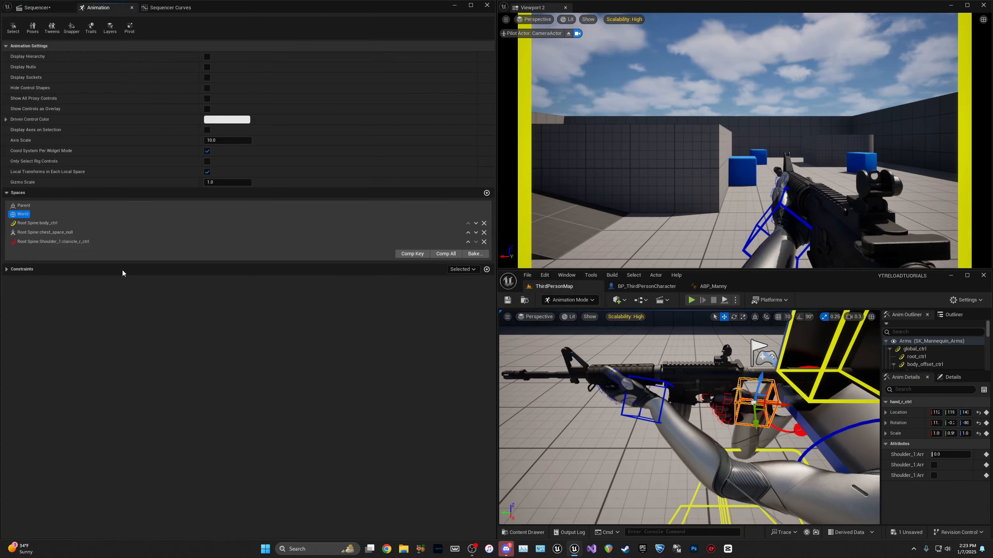
pyautogui.click(37, 8)
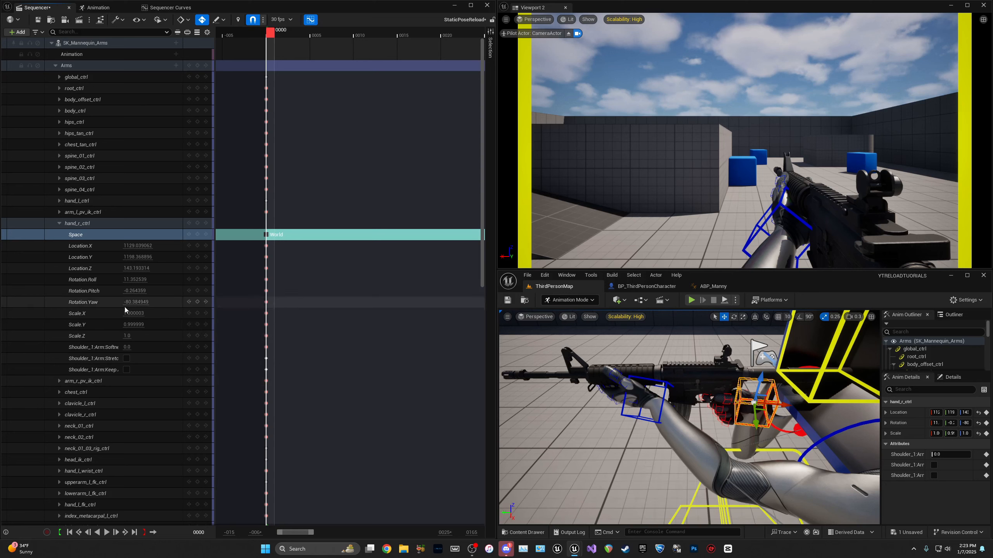
pyautogui.click(76, 224)
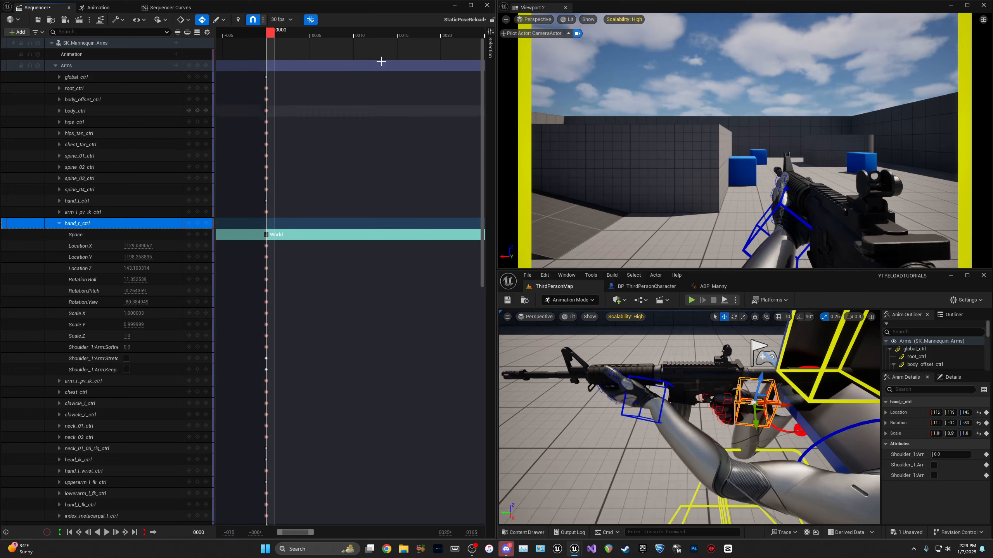
# Step: Rotate hand_r_ctrl at frame 5 to a roll of about 1.6, pitch of about -24.4 and yaw of about -86
pyautogui.moveTo(270, 35); pyautogui.dragTo(318, 39)
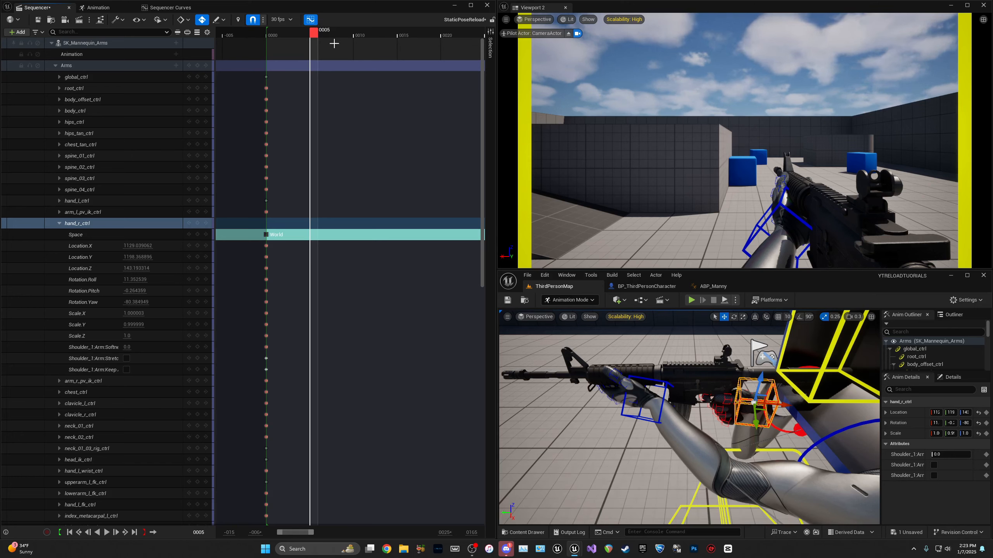
pyautogui.moveTo(677, 410); pyautogui.dragTo(693, 411, button='right')
pyautogui.press('e')
pyautogui.moveTo(746, 378)
pyautogui.mouseDown()
pyautogui.moveTo(753, 396)
pyautogui.moveTo(723, 393)
pyautogui.mouseUp()
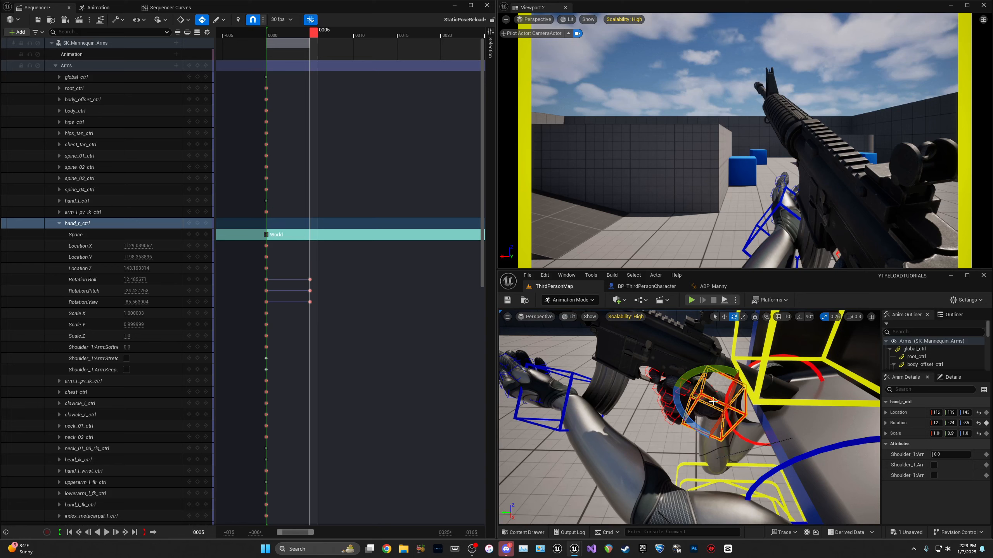
pyautogui.press('w')
pyautogui.press('e')
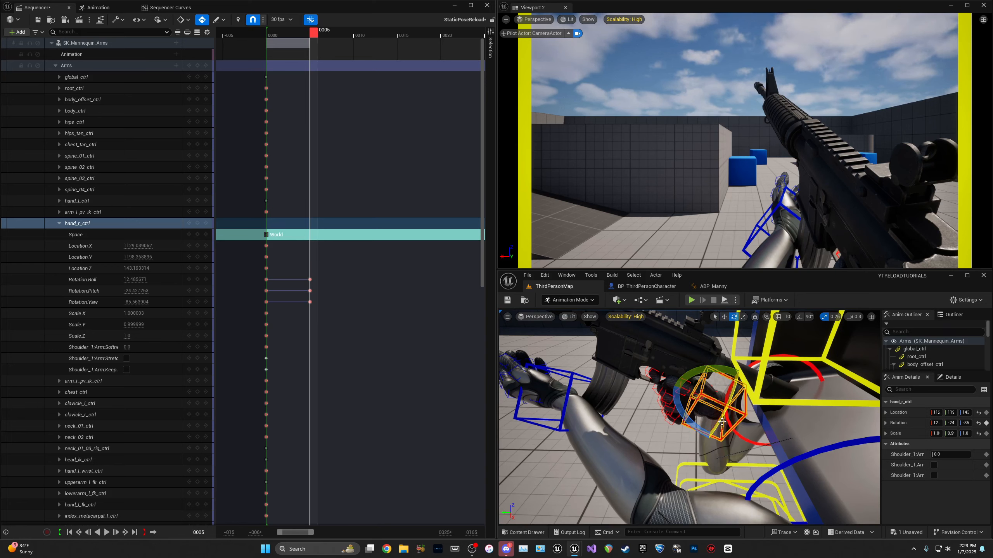
pyautogui.moveTo(723, 419); pyautogui.dragTo(720, 413)
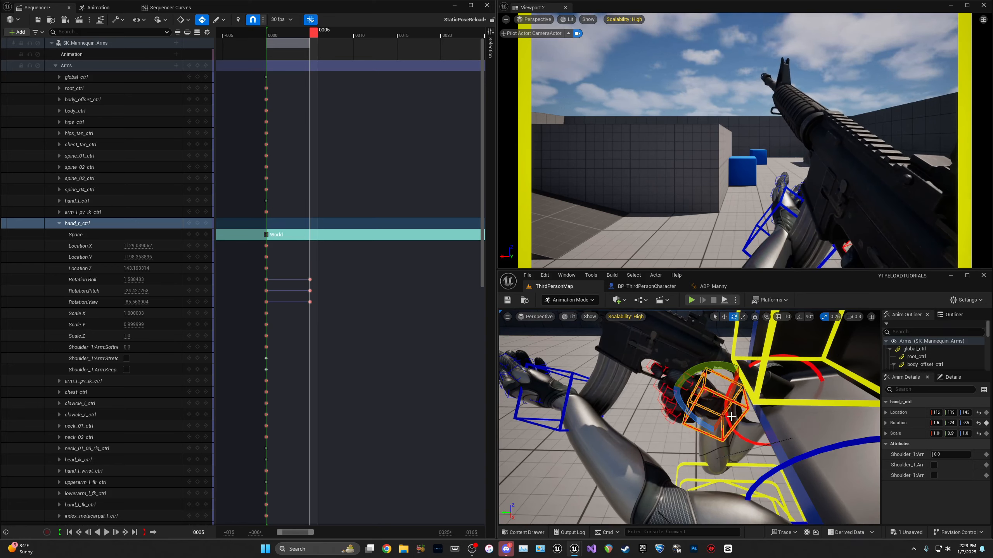
# Step: Move hand_r_ctrl along the world Y axis at frame 5 to a Location.Y of about 1205.3
pyautogui.press('w')
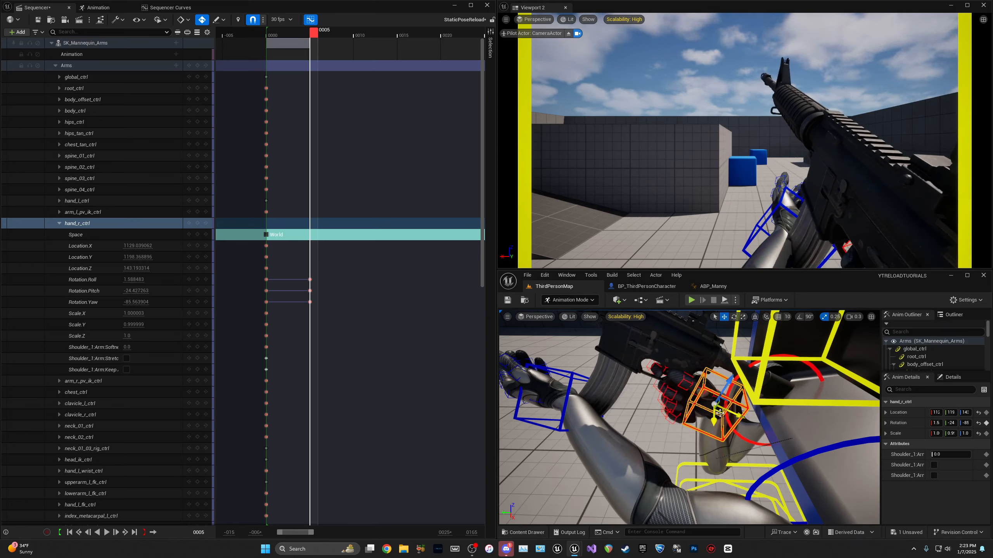
pyautogui.click(757, 318)
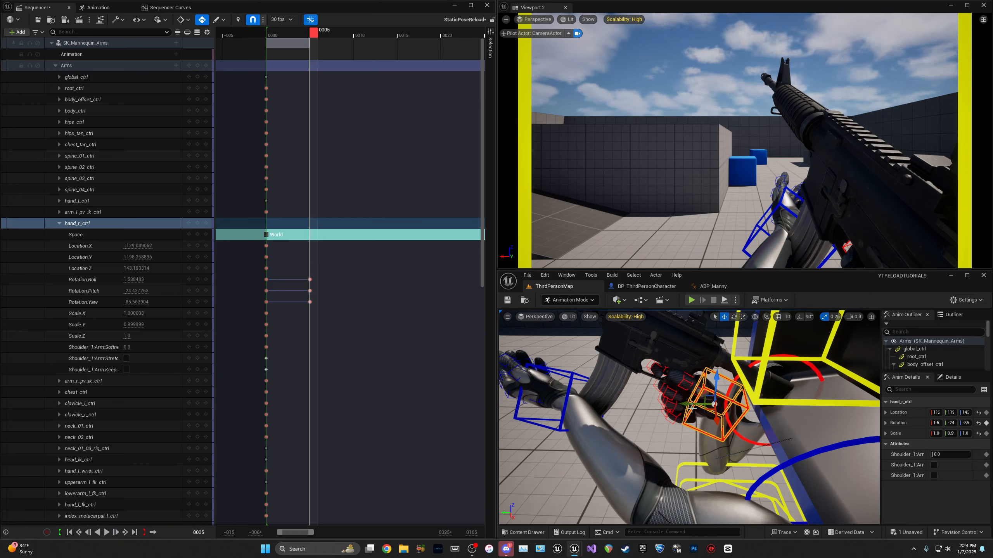
pyautogui.click(756, 318)
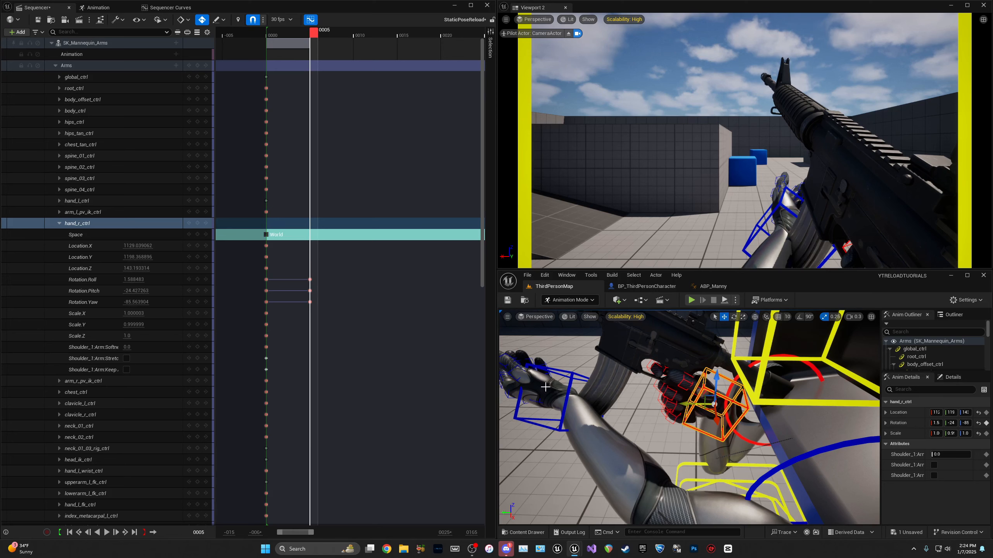
pyautogui.moveTo(695, 403); pyautogui.dragTo(663, 404)
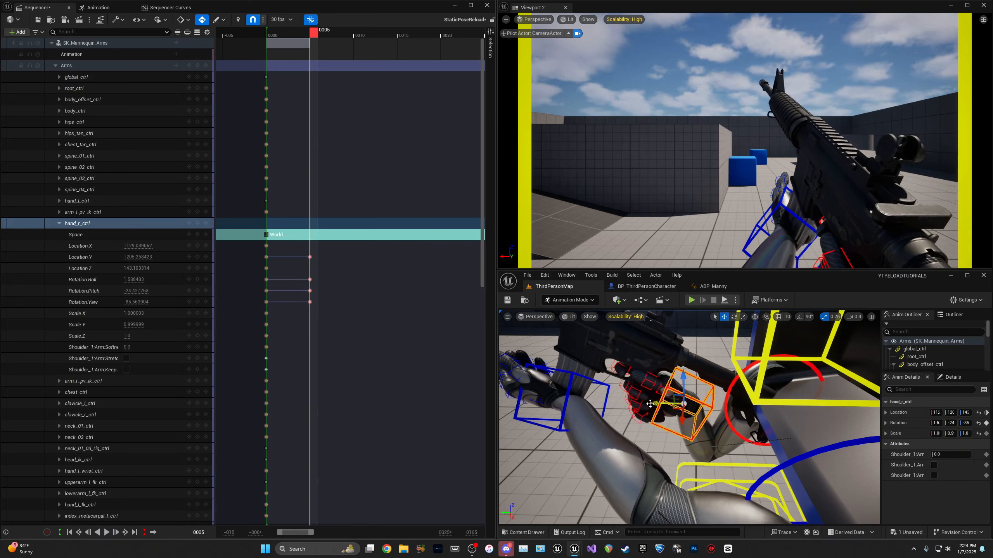
# Step: Play back and scrub the weapon-raising motion from frame 0
pyautogui.moveTo(313, 35); pyautogui.dragTo(267, 36)
pyautogui.press('space')
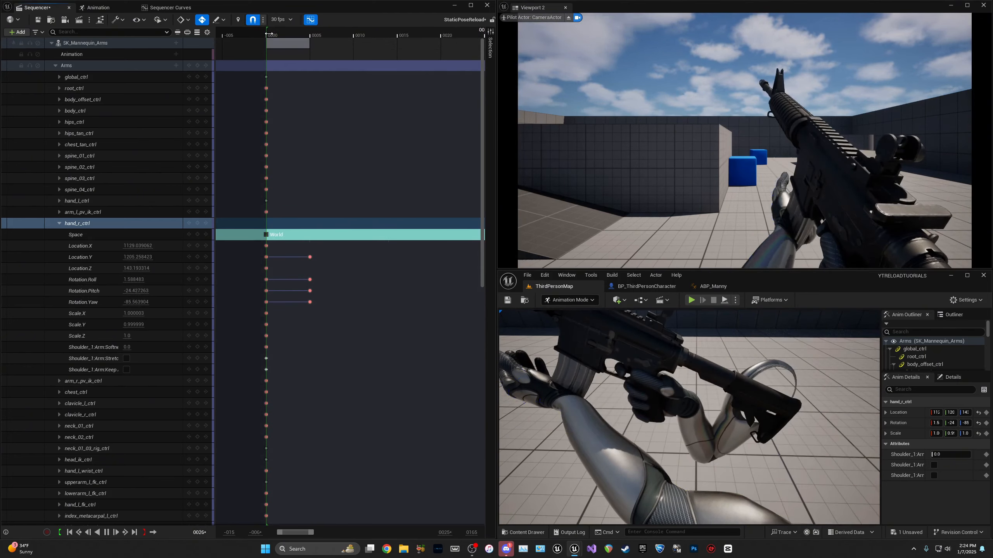
pyautogui.click(270, 34)
pyautogui.moveTo(283, 34); pyautogui.dragTo(322, 34)
# Step: Shift hand_r_ctrl's location and rotation keys from frame 5 to frame 6 and place the playhead there
pyautogui.moveTo(312, 532); pyautogui.dragTo(306, 532)
pyautogui.moveTo(340, 328); pyautogui.dragTo(355, 258)
pyautogui.click(371, 314)
pyautogui.moveTo(357, 35)
pyautogui.mouseDown()
pyautogui.moveTo(327, 39)
pyautogui.moveTo(351, 41)
pyautogui.mouseUp()
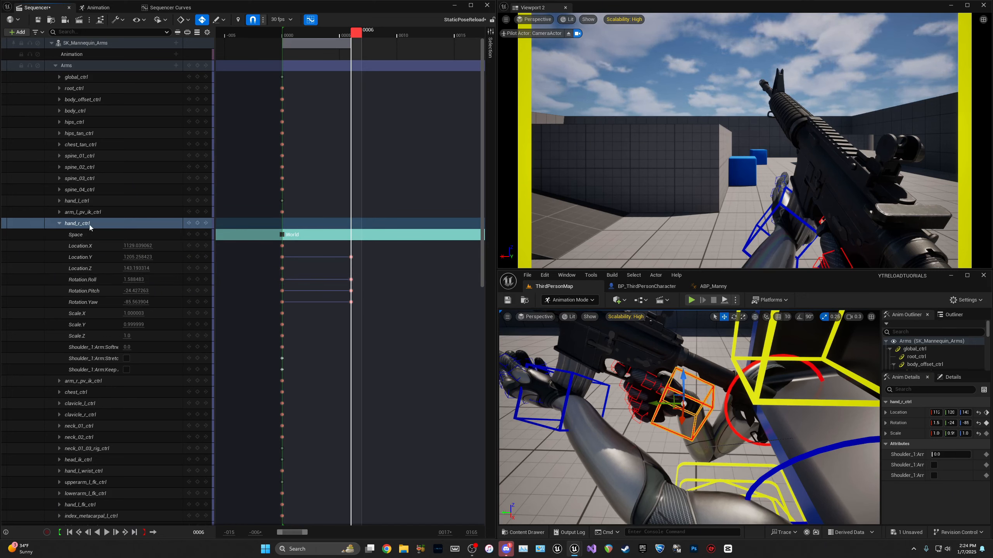
# Step: Key all hand_r_ctrl channels at frame 6 and rotate the control to a pitch of about -36.1 and yaw of about -79.1
pyautogui.click(197, 224)
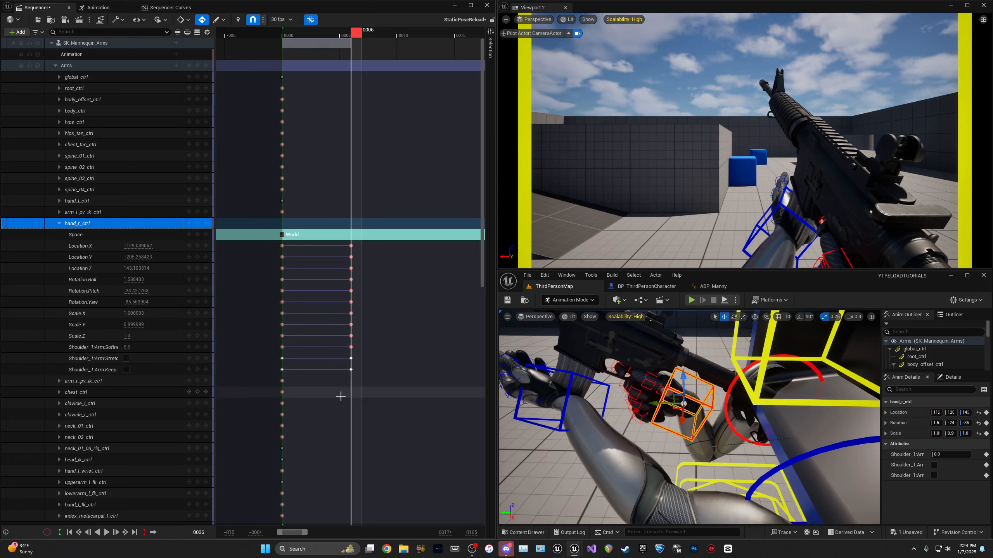
pyautogui.moveTo(342, 395); pyautogui.dragTo(372, 356)
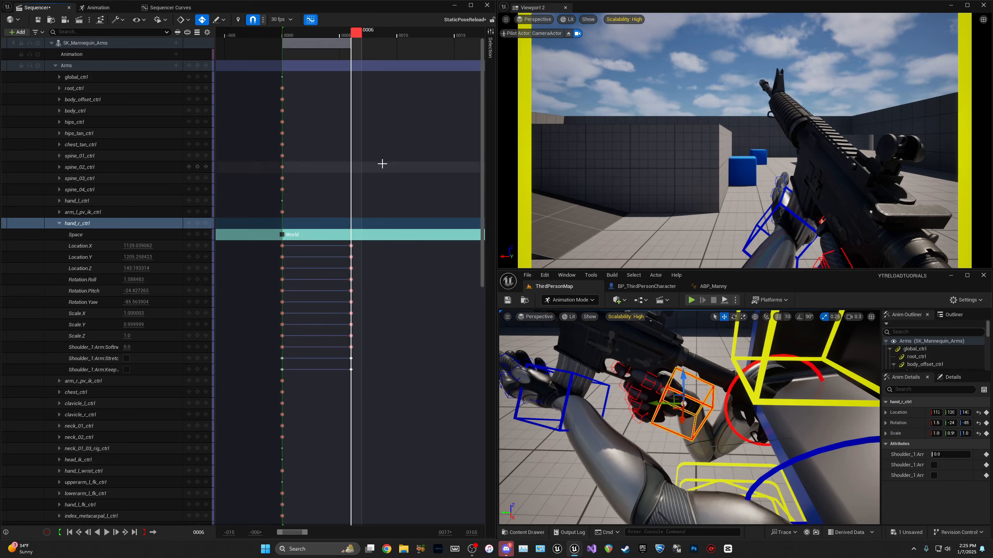
pyautogui.moveTo(357, 40)
pyautogui.mouseDown()
pyautogui.moveTo(283, 45)
pyautogui.moveTo(390, 37)
pyautogui.moveTo(288, 34)
pyautogui.moveTo(356, 34)
pyautogui.mouseUp()
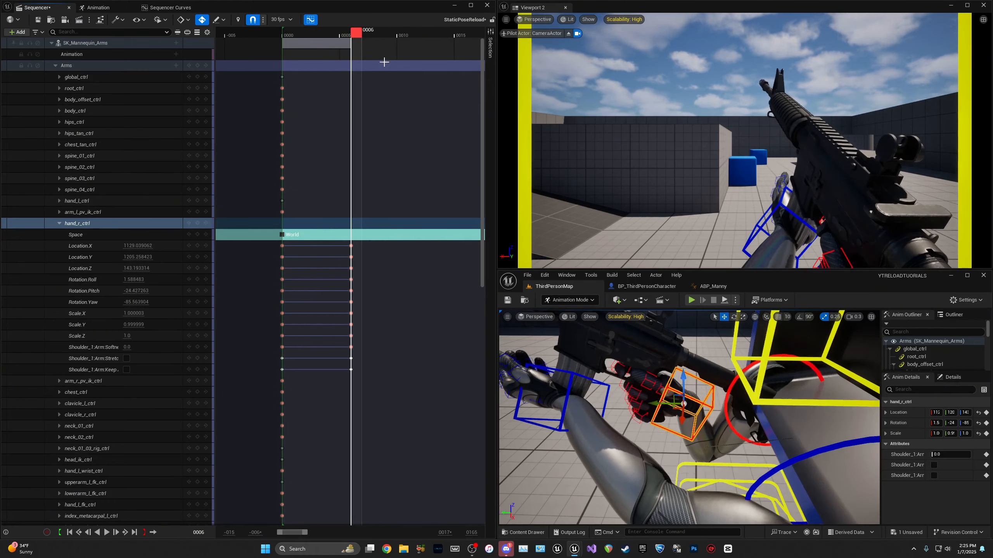
pyautogui.press('e')
pyautogui.moveTo(686, 368); pyautogui.dragTo(696, 405)
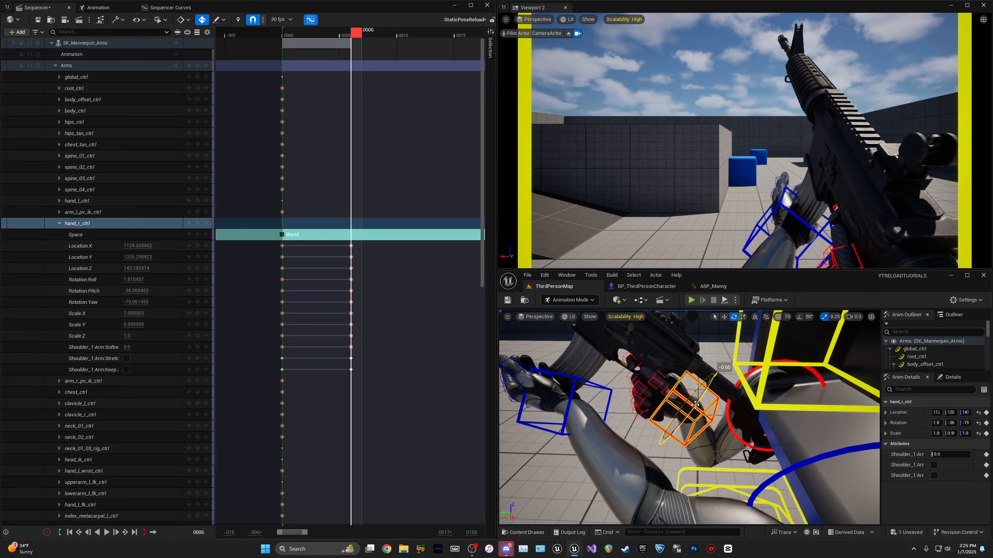
# Step: Play back and step through the right-hand motion between frames 0 and 6 to examine how the weapon rises
pyautogui.press('space')
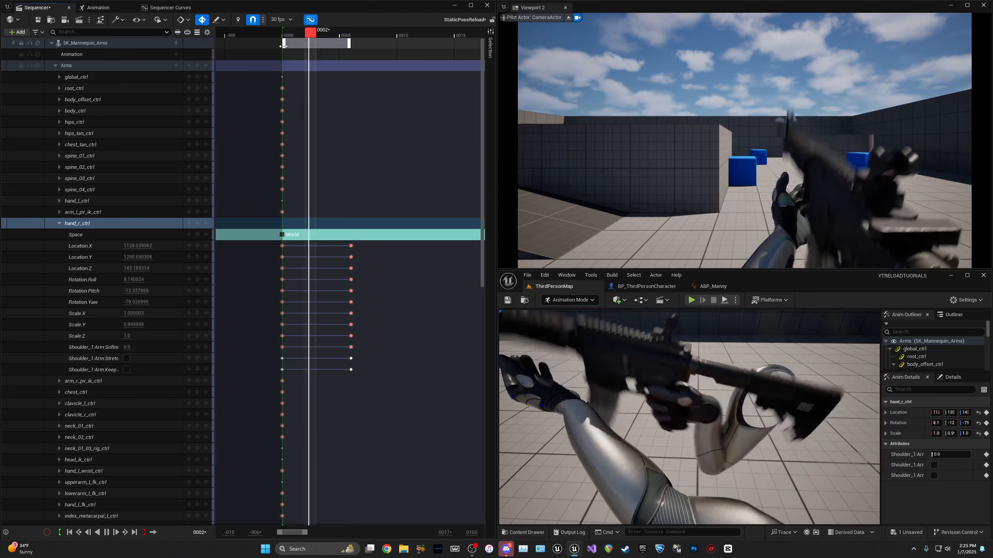
pyautogui.click(322, 34)
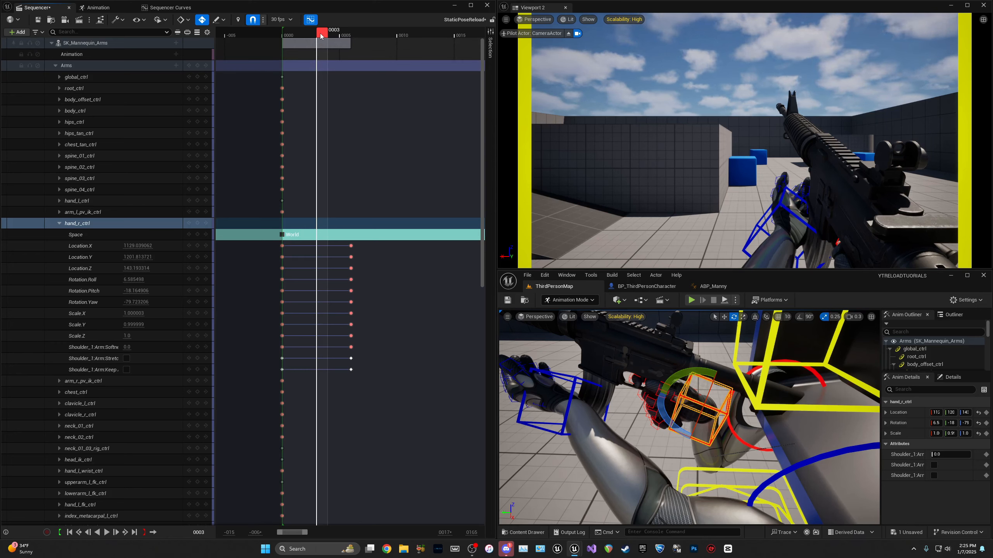
pyautogui.press('space')
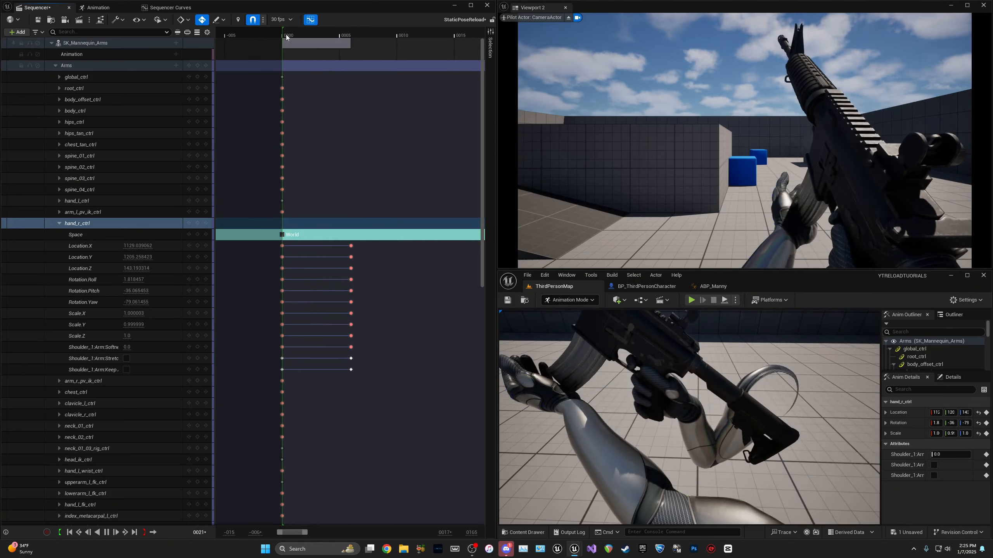
pyautogui.click(285, 33)
pyautogui.press('space')
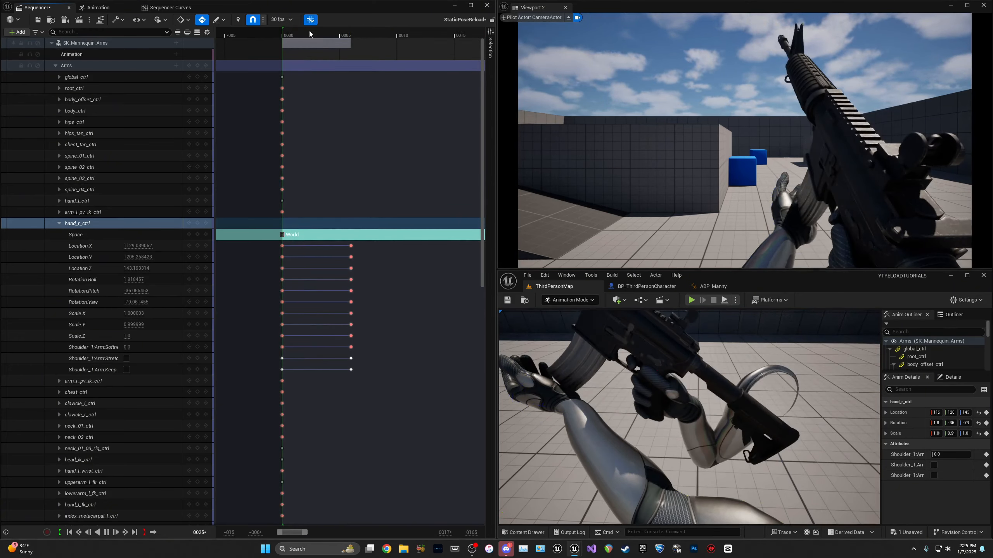
pyautogui.moveTo(310, 33); pyautogui.dragTo(284, 34)
pyautogui.press('Right')
pyautogui.press('Right')
pyautogui.press('Right')
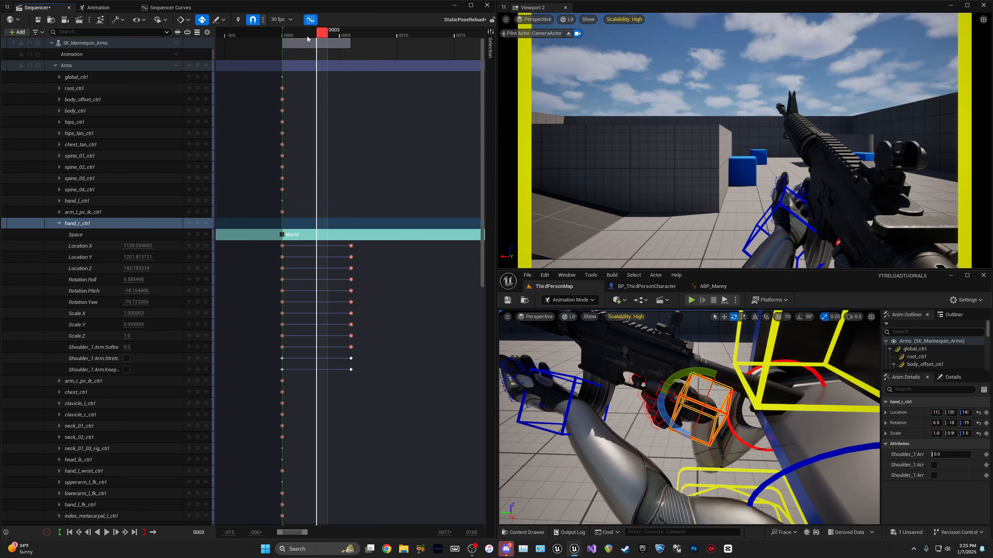
pyautogui.moveTo(309, 37); pyautogui.dragTo(291, 43)
pyautogui.press('space')
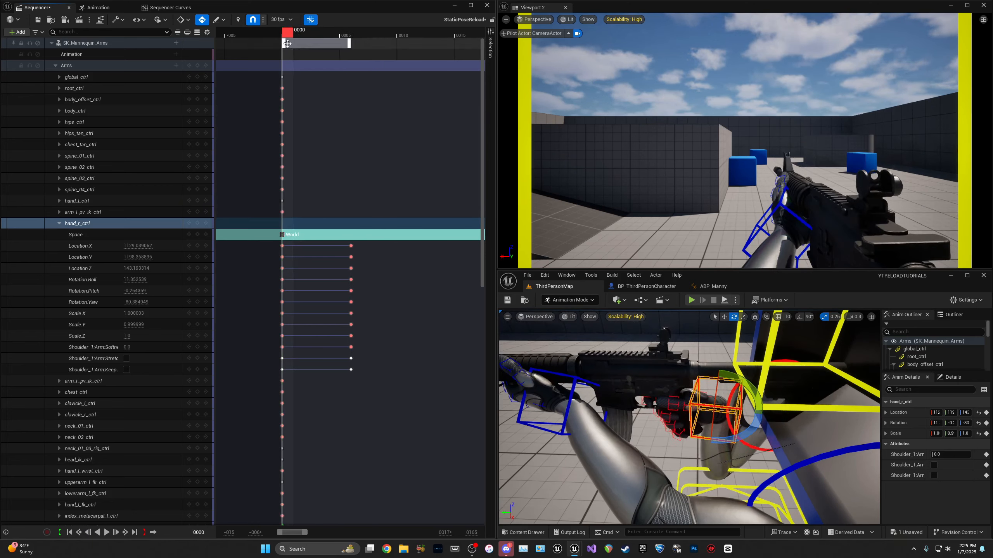
pyautogui.click(289, 38)
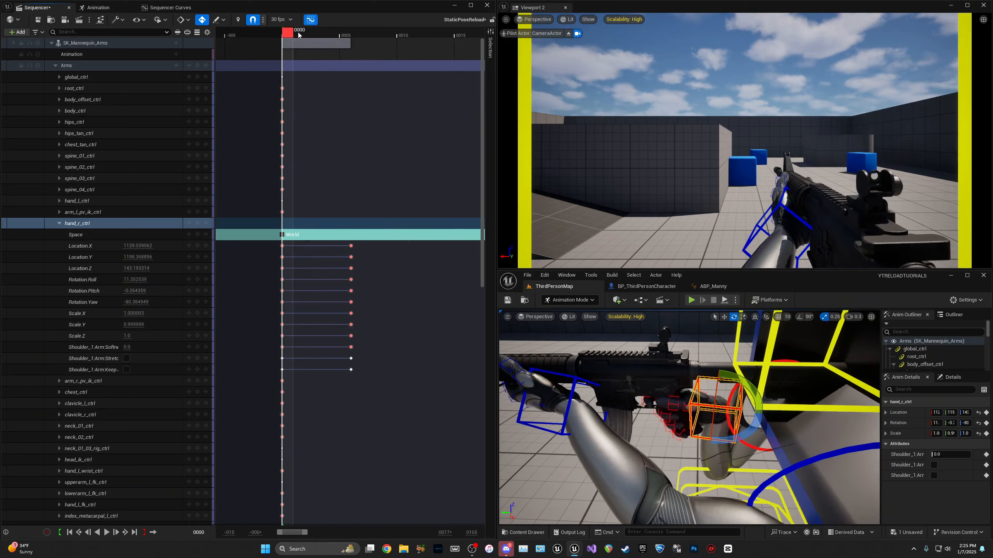
# Step: Move hand_r_ctrl at frame 3 to a Location.Y of about 1204.4
pyautogui.click(319, 38)
pyautogui.moveTo(319, 35)
pyautogui.mouseDown()
pyautogui.moveTo(344, 37)
pyautogui.moveTo(289, 40)
pyautogui.moveTo(344, 38)
pyautogui.moveTo(322, 39)
pyautogui.mouseUp()
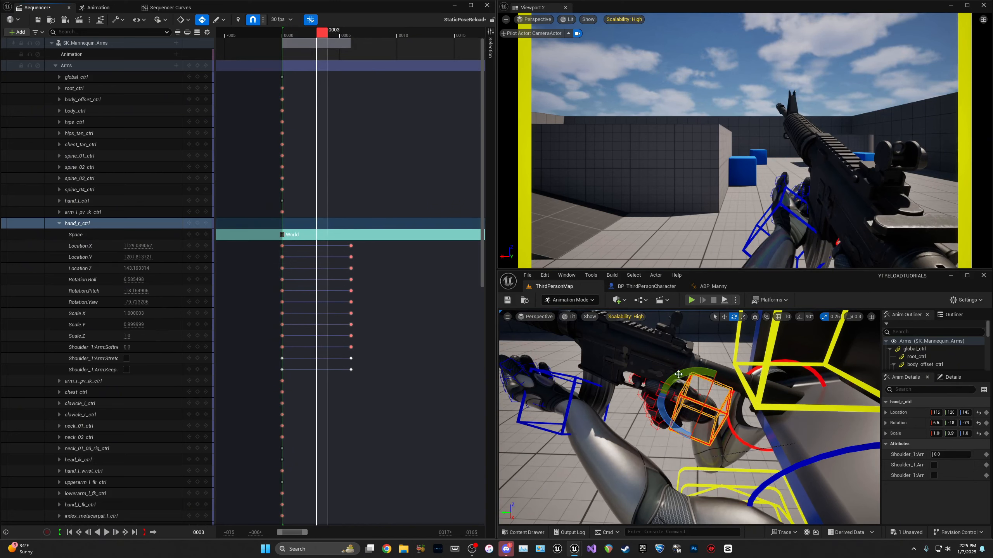
pyautogui.moveTo(679, 375); pyautogui.dragTo(672, 367, button='right')
pyautogui.press('w')
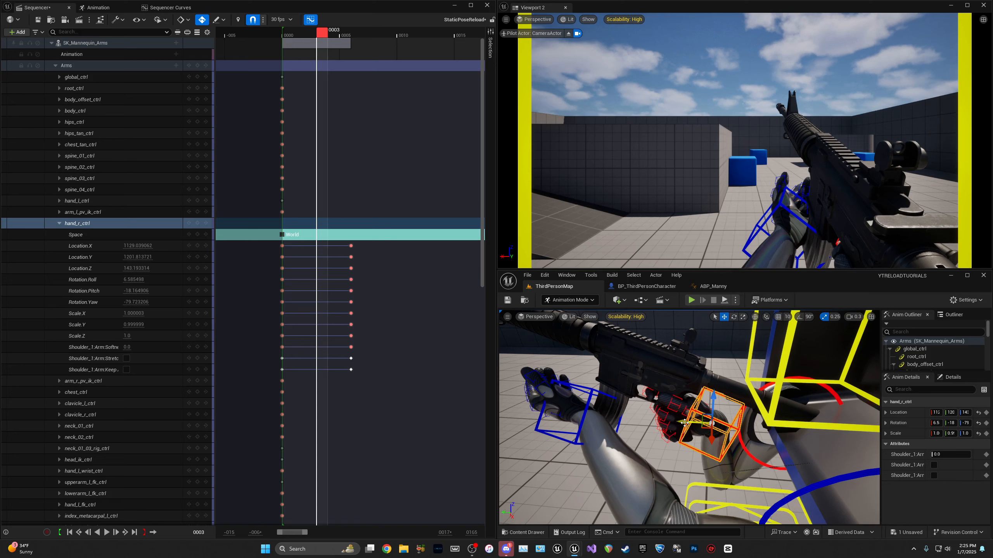
pyautogui.moveTo(685, 423); pyautogui.dragTo(674, 424)
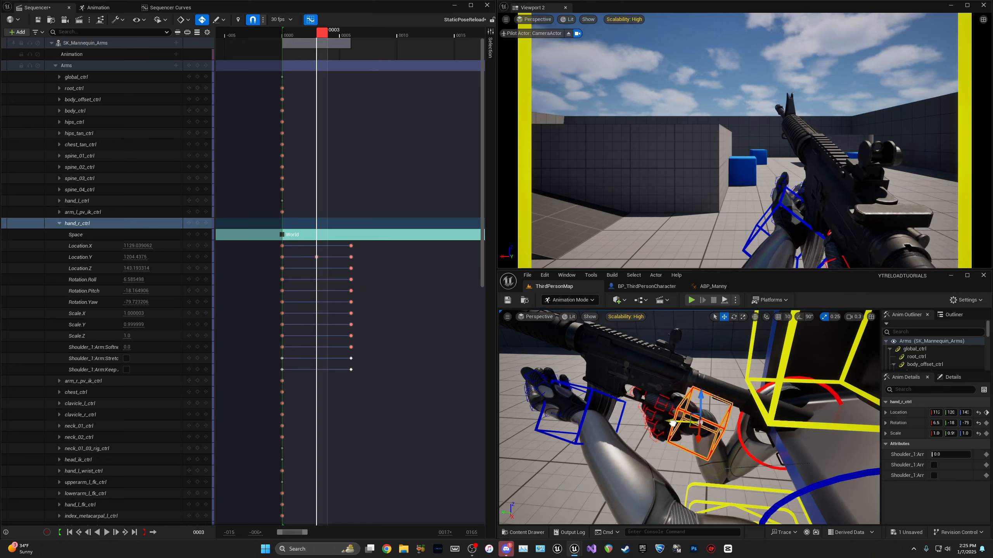
# Step: Scrub between frames 0 and 6 and play the motion from frame 0 to review the adjusted hand movement
pyautogui.click(297, 44)
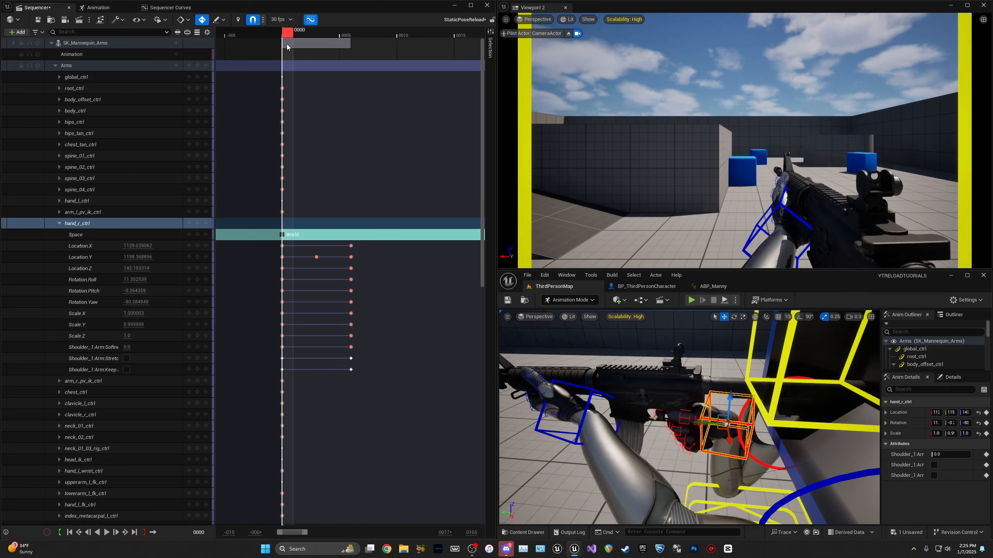
pyautogui.moveTo(306, 43); pyautogui.dragTo(356, 59)
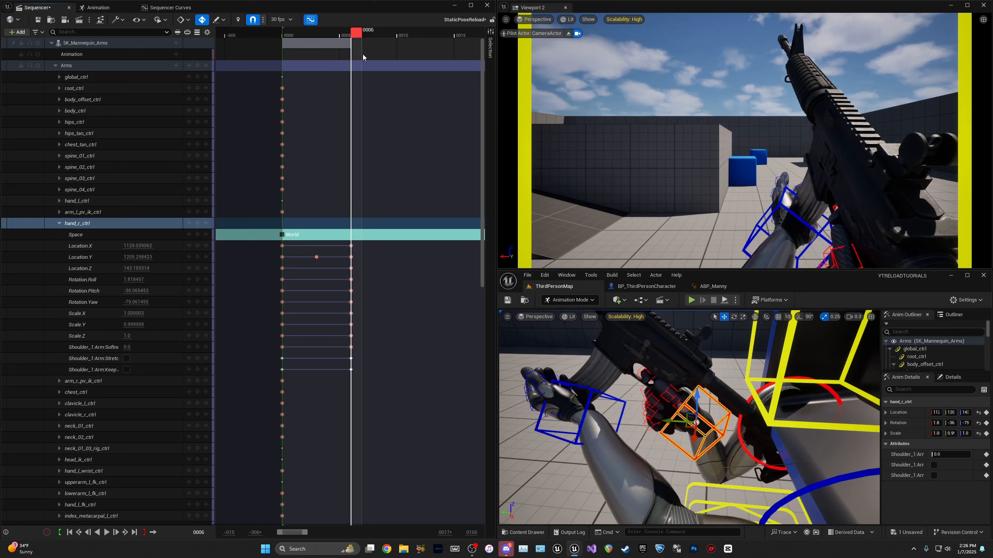
pyautogui.moveTo(671, 423); pyautogui.dragTo(681, 424)
pyautogui.moveTo(356, 39); pyautogui.dragTo(286, 55)
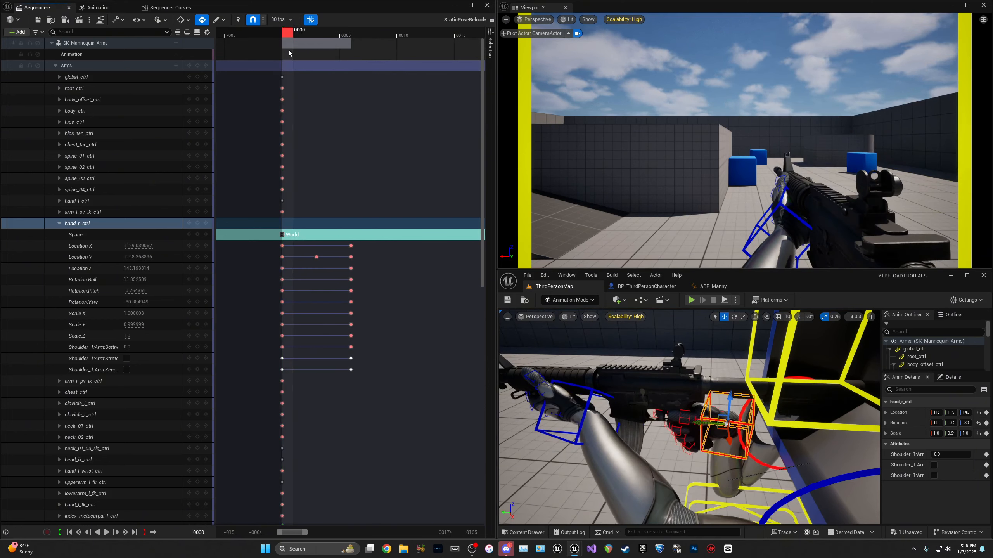
pyautogui.moveTo(291, 52)
pyautogui.mouseDown()
pyautogui.moveTo(332, 52)
pyautogui.moveTo(282, 66)
pyautogui.mouseUp()
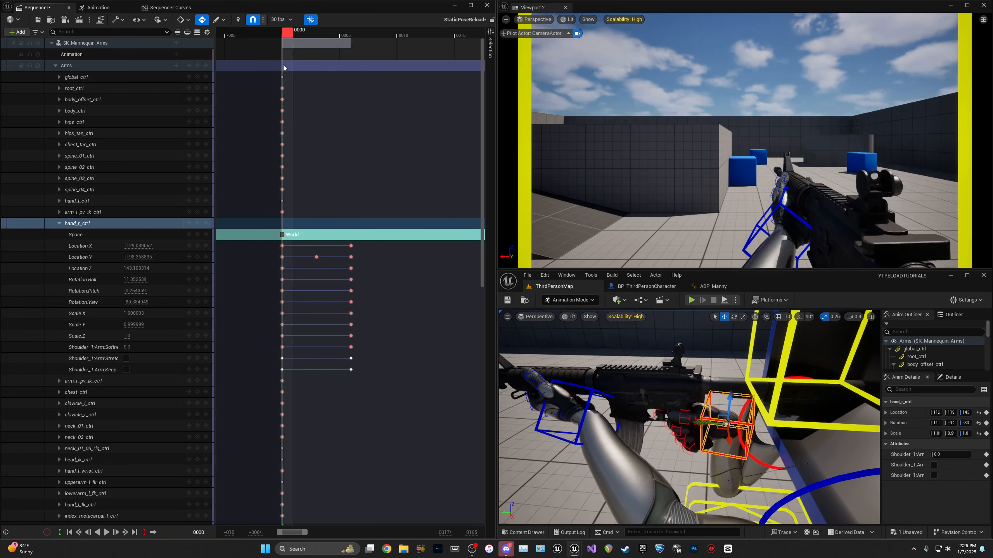
pyautogui.press('space')
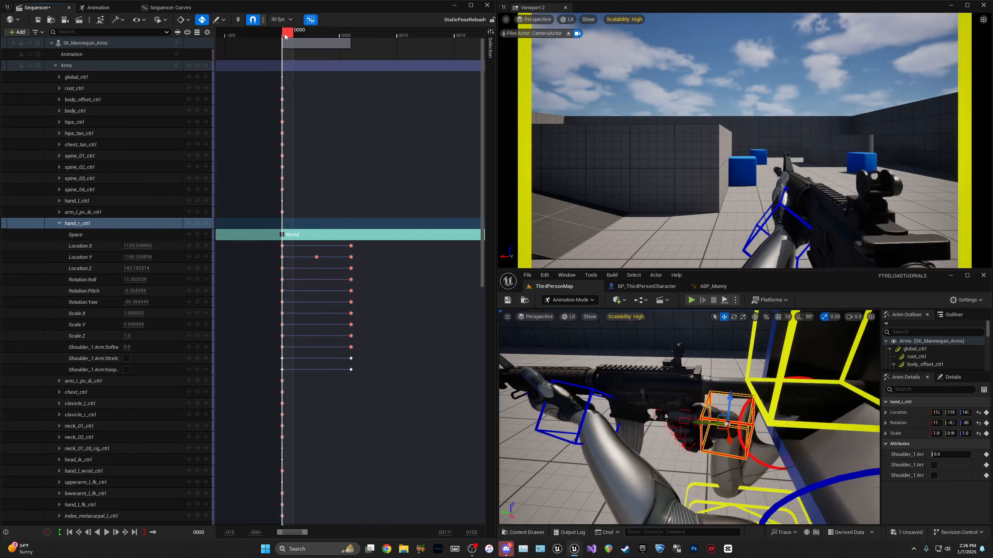
# Step: At frame 6, rotate hand_l_ctrl by about 59 degrees to turn the left palm toward the magazine
pyautogui.moveTo(296, 34); pyautogui.dragTo(356, 43)
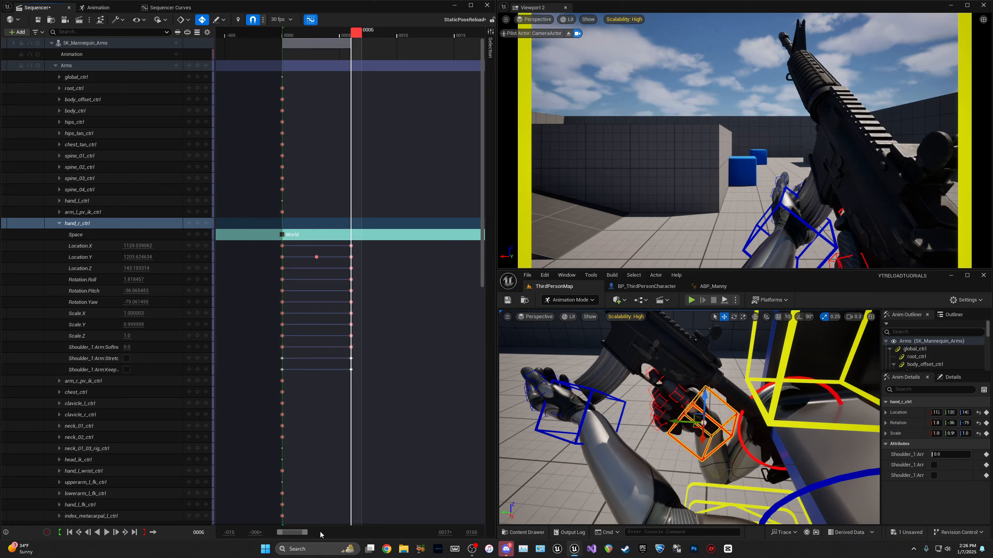
pyautogui.moveTo(305, 533); pyautogui.dragTo(312, 533)
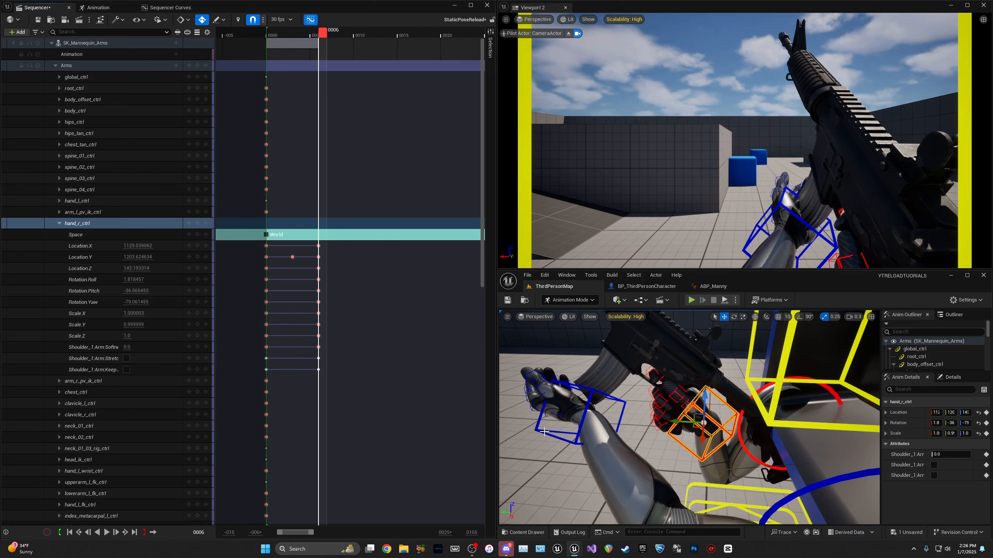
pyautogui.click(544, 432)
pyautogui.click(66, 201)
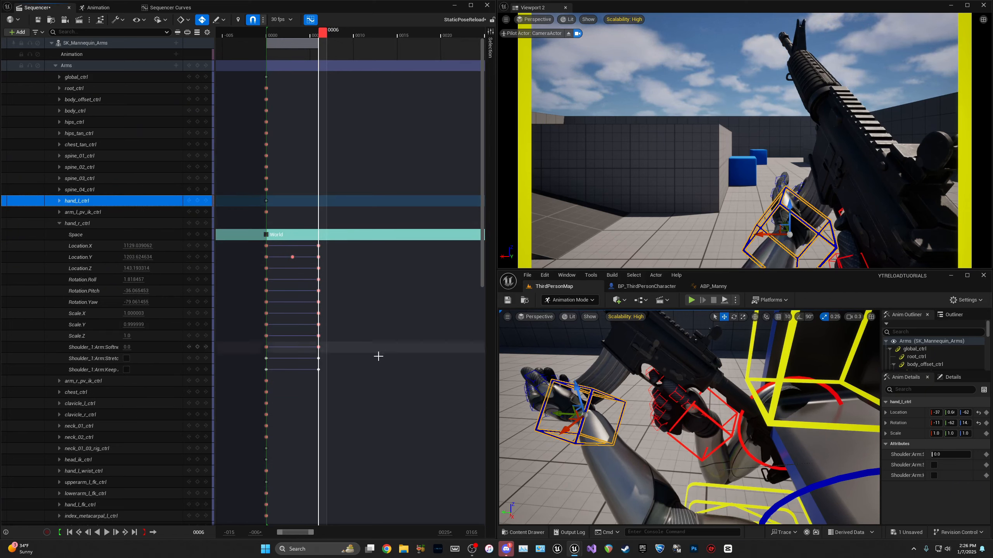
pyautogui.moveTo(598, 427)
pyautogui.mouseDown(button='right')
pyautogui.moveTo(596, 405)
pyautogui.moveTo(603, 407)
pyautogui.moveTo(594, 411)
pyautogui.mouseUp(button='right')
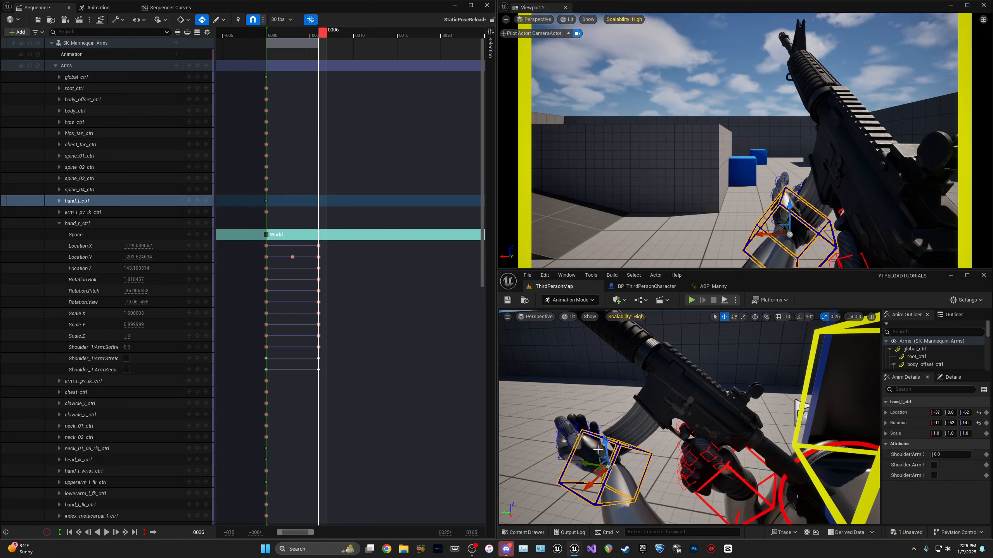
pyautogui.moveTo(617, 442); pyautogui.dragTo(576, 430, button='right')
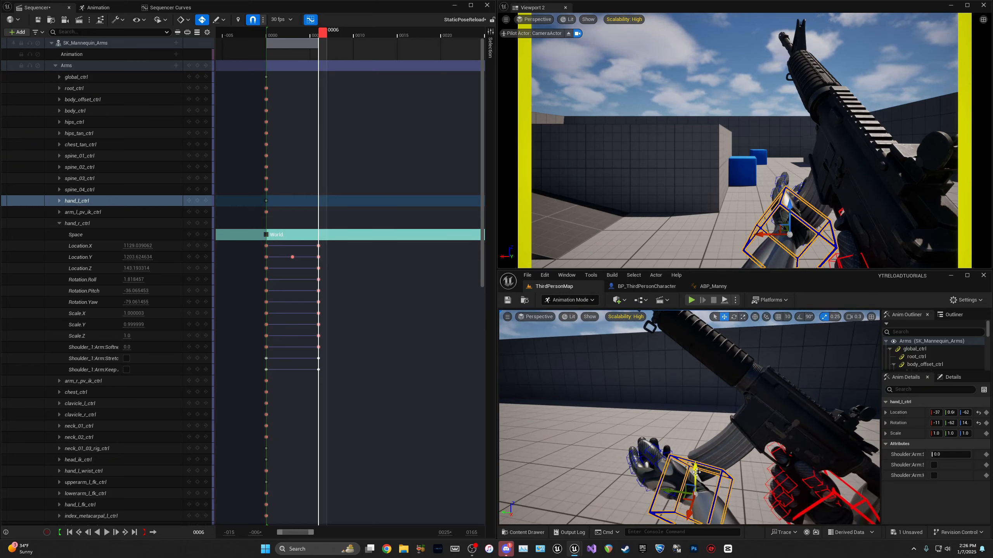
pyautogui.moveTo(703, 473); pyautogui.dragTo(706, 473, button='right')
pyautogui.press('e')
pyautogui.hotkey('ctrl', '`')
pyautogui.moveTo(705, 471); pyautogui.dragTo(694, 485)
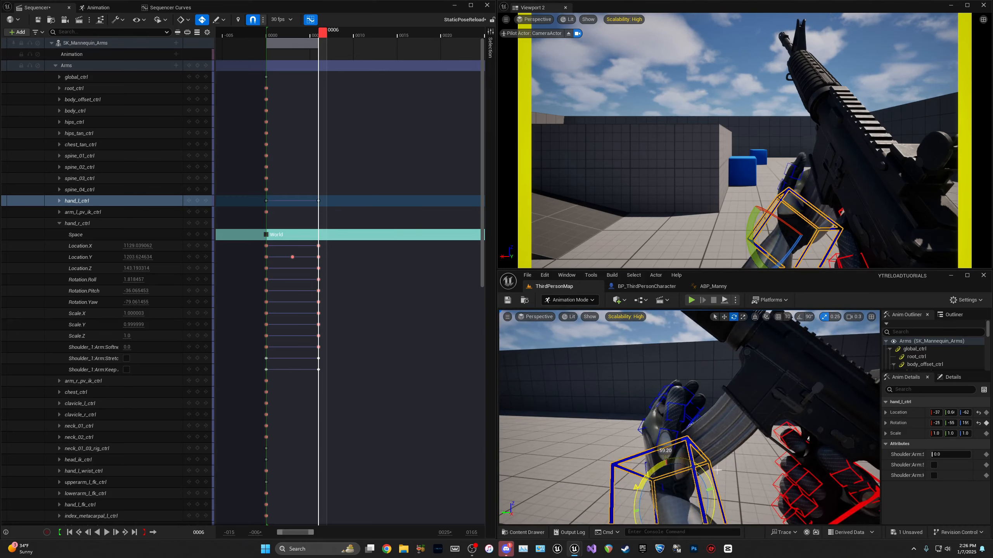
# Step: Fit the left hand around the magazine at frame 6, with hand_l_ctrl at about -29.6 pitch, 128.8 yaw and 0.42 Location.Y
pyautogui.moveTo(694, 484); pyautogui.dragTo(694, 484, button='right')
pyautogui.moveTo(686, 444); pyautogui.dragTo(670, 479)
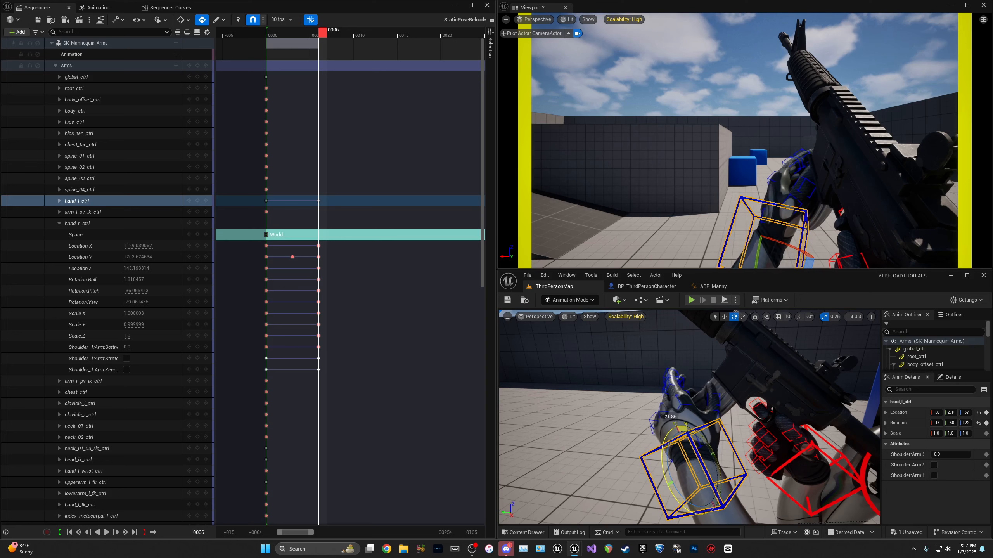
pyautogui.moveTo(721, 456); pyautogui.dragTo(709, 476)
pyautogui.keyDown('alt'); pyautogui.moveTo(709, 476); pyautogui.dragTo(702, 434); pyautogui.keyUp('alt')
pyautogui.press('e')
pyautogui.moveTo(701, 434); pyautogui.dragTo(706, 407, button='right')
pyautogui.moveTo(726, 466); pyautogui.dragTo(709, 448)
pyautogui.press('w')
pyautogui.moveTo(709, 448); pyautogui.dragTo(598, 473, button='right')
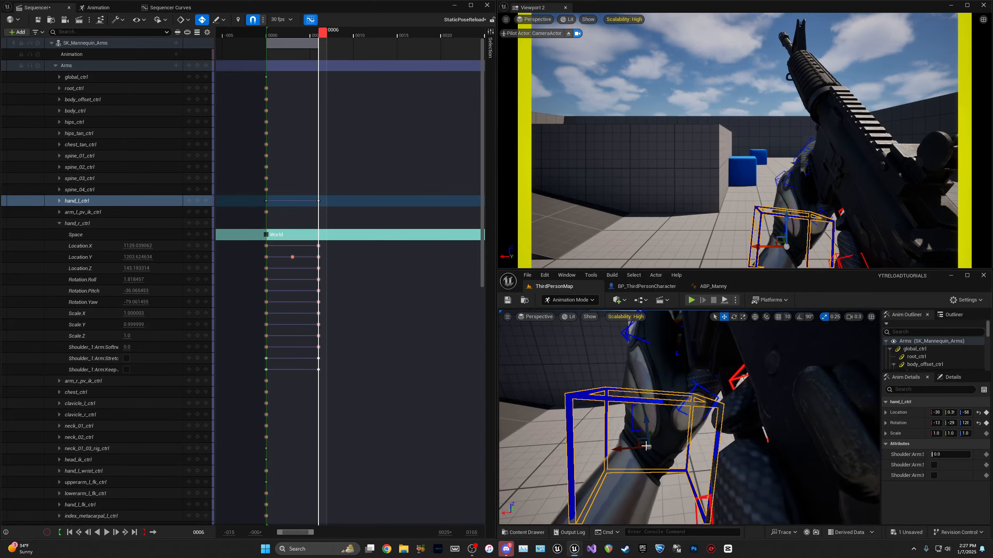
pyautogui.moveTo(620, 446); pyautogui.dragTo(621, 446)
pyautogui.moveTo(621, 447); pyautogui.dragTo(621, 461, button='right')
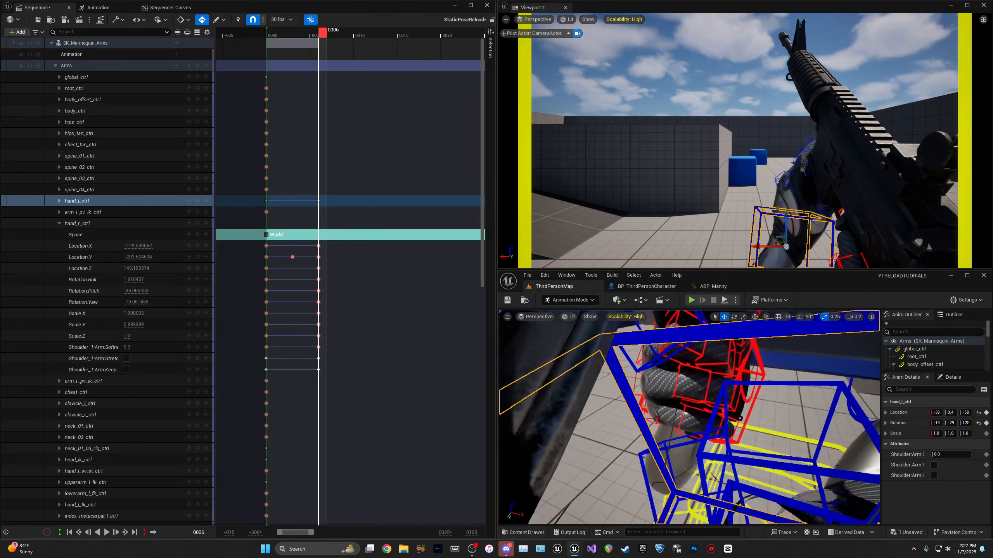
# Step: Rotate thumb_01_l_ctrl at frame 6 on several axes to bring the base of the left thumb around the magazine
pyautogui.moveTo(622, 461); pyautogui.dragTo(606, 434, button='right')
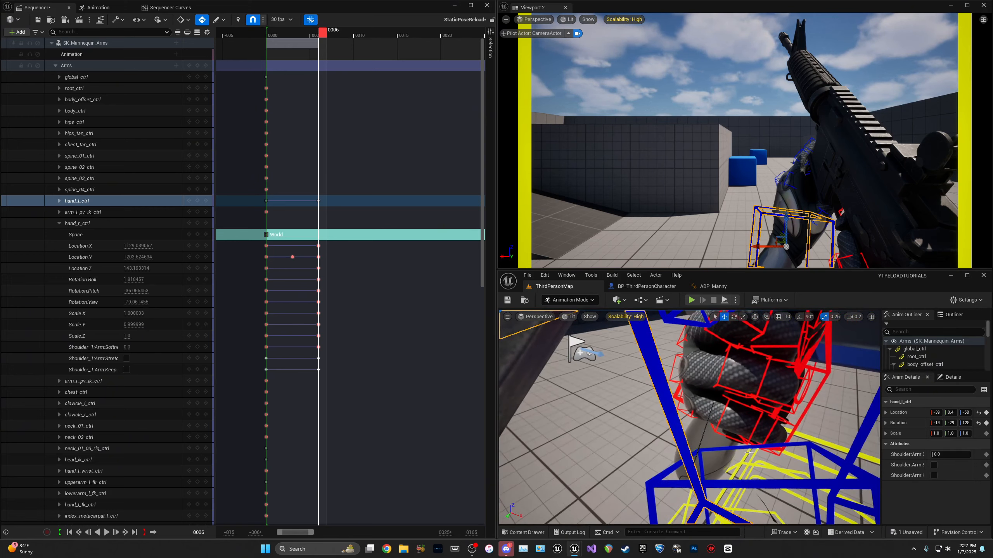
pyautogui.click(742, 446)
pyautogui.moveTo(742, 445); pyautogui.dragTo(680, 432, button='right')
pyautogui.press('e')
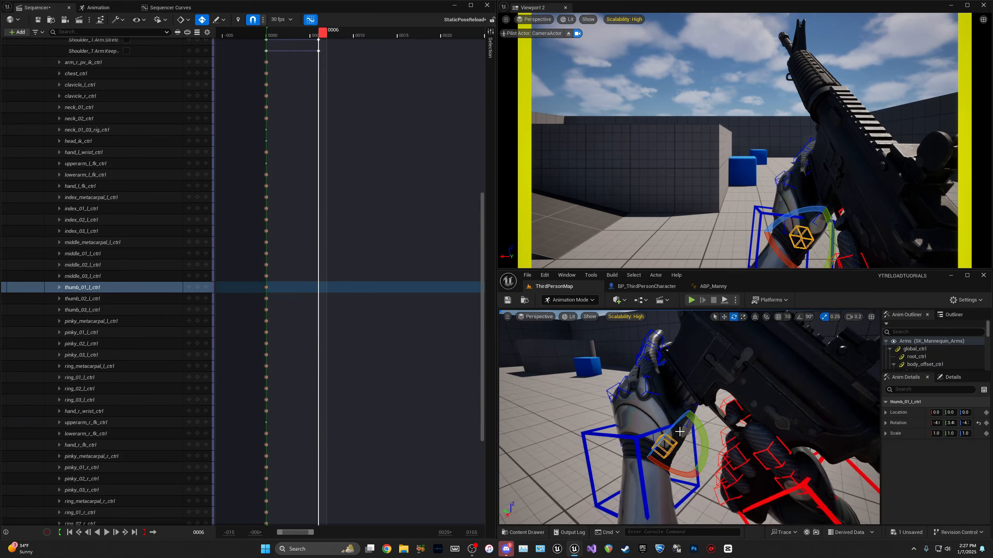
pyautogui.moveTo(663, 438); pyautogui.dragTo(666, 441)
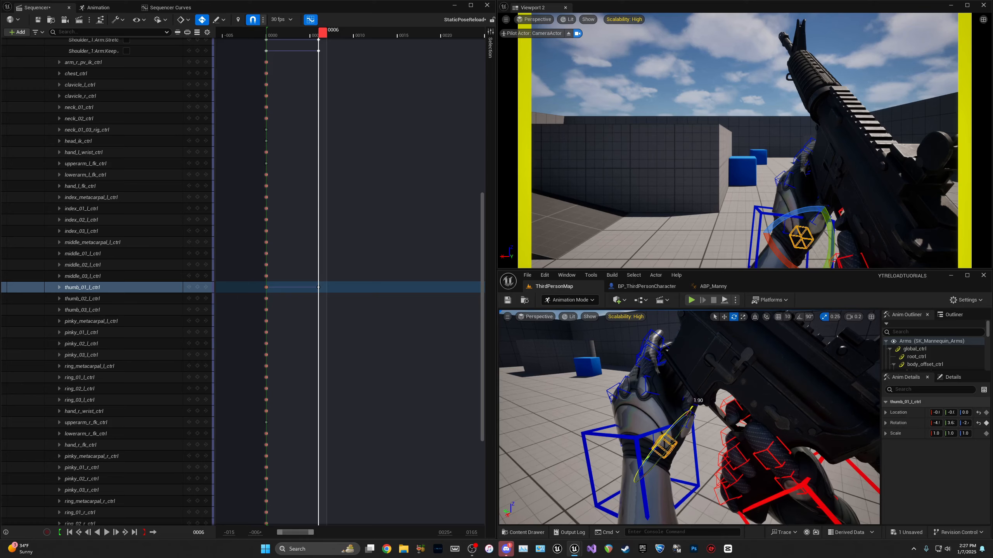
pyautogui.moveTo(691, 408); pyautogui.dragTo(660, 424, button='right')
pyautogui.moveTo(647, 431); pyautogui.dragTo(640, 421)
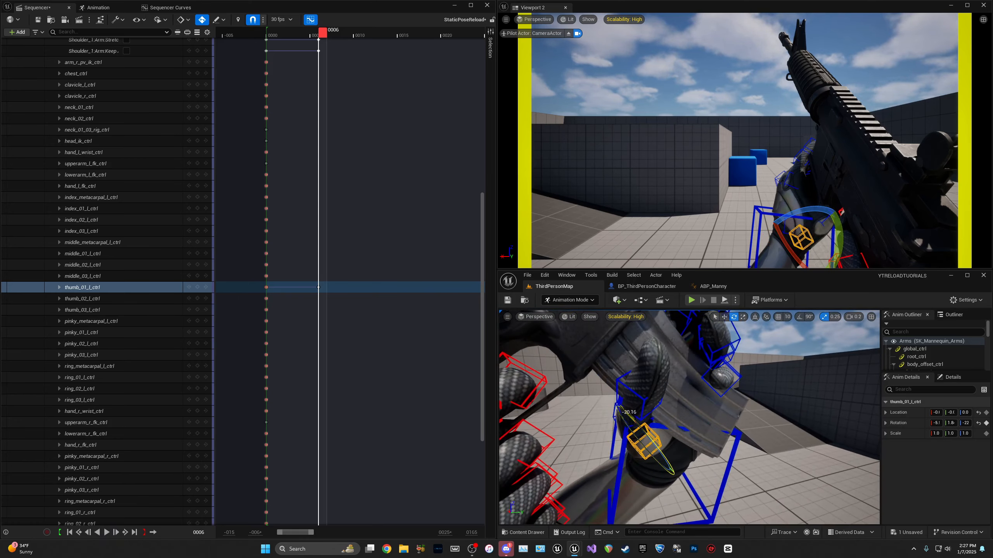
pyautogui.moveTo(638, 482); pyautogui.dragTo(672, 413)
pyautogui.moveTo(621, 452); pyautogui.dragTo(627, 424)
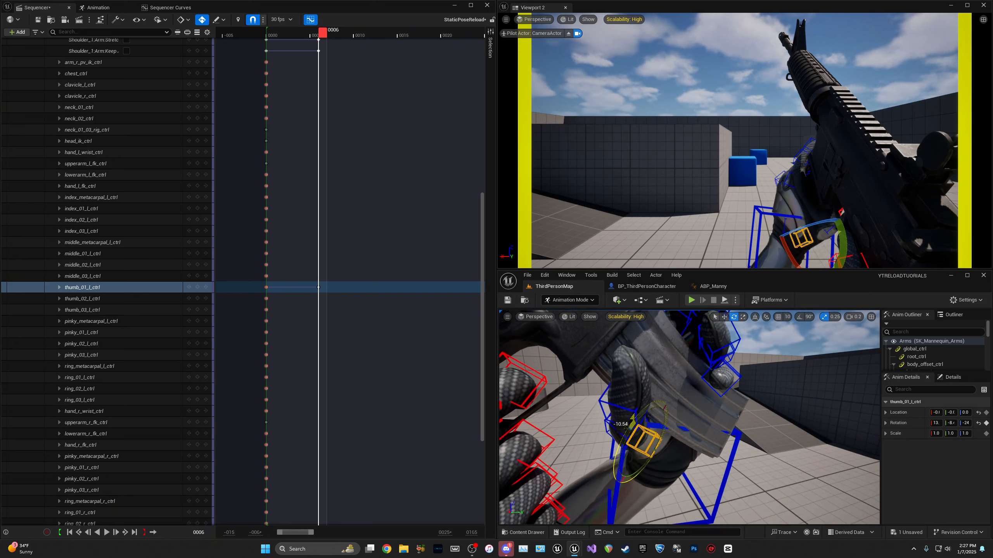
pyautogui.moveTo(644, 485); pyautogui.dragTo(665, 410)
pyautogui.moveTo(665, 410); pyautogui.dragTo(716, 422, button='right')
pyautogui.press('s')
pyautogui.moveTo(675, 453); pyautogui.dragTo(675, 453, button='right')
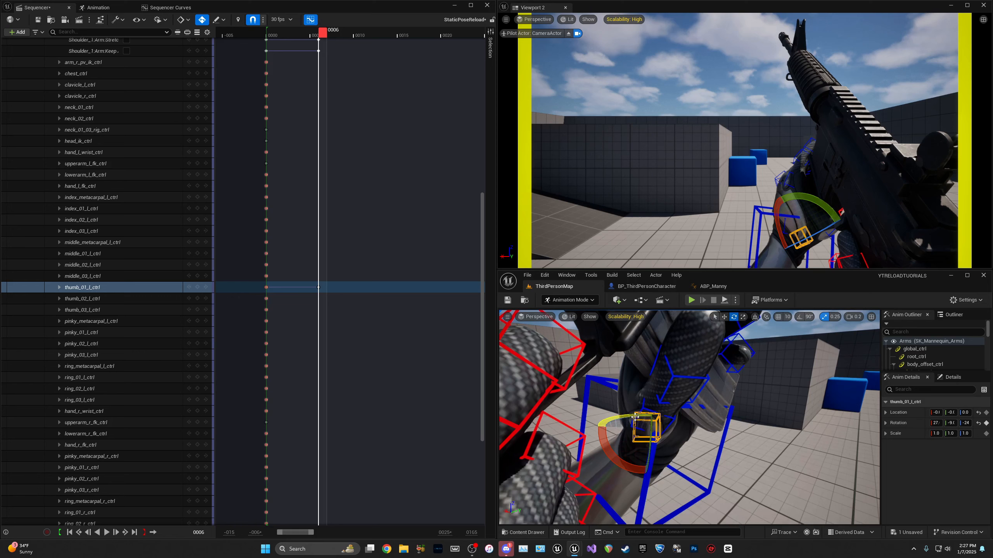
pyautogui.moveTo(635, 417)
pyautogui.mouseDown()
pyautogui.moveTo(656, 439)
pyautogui.moveTo(643, 455)
pyautogui.moveTo(652, 443)
pyautogui.moveTo(639, 415)
pyautogui.mouseUp()
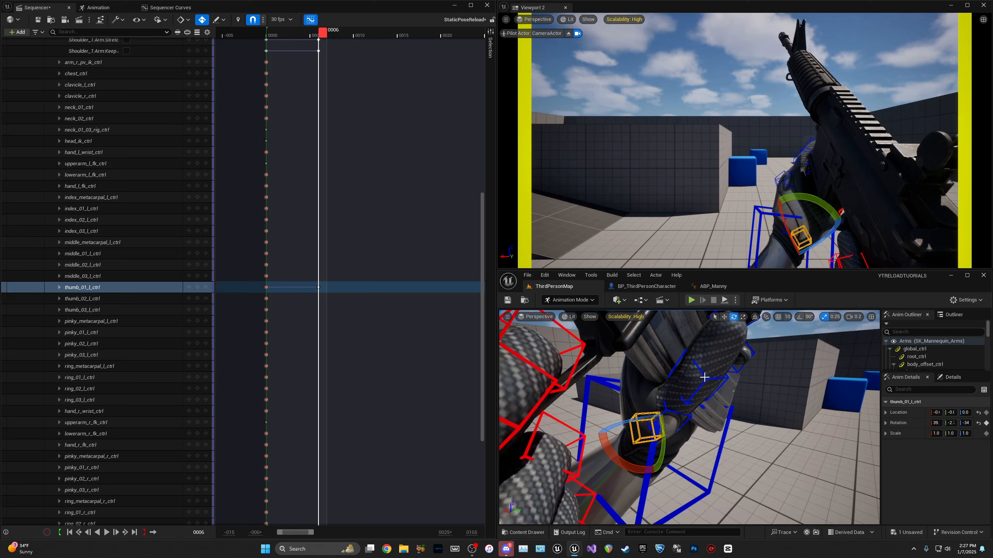
# Step: Rotate thumb_03_l_ctrl and thumb_02_l_ctrl at frame 6 to shape the rest of the left thumb's grip
pyautogui.click(717, 381)
pyautogui.moveTo(734, 363); pyautogui.dragTo(694, 379)
pyautogui.click(680, 414)
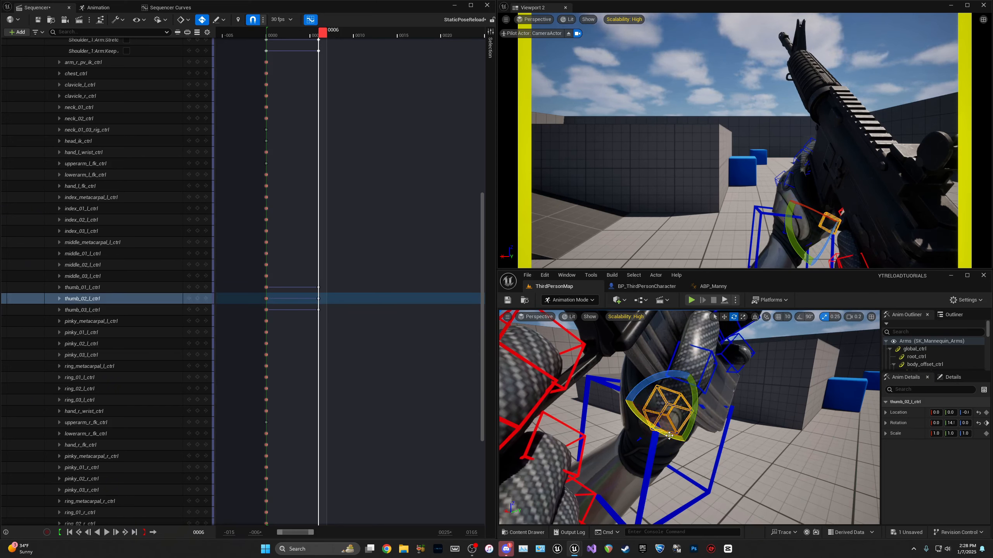
pyautogui.moveTo(669, 435); pyautogui.dragTo(673, 433)
pyautogui.moveTo(669, 370); pyautogui.dragTo(684, 392)
pyautogui.moveTo(684, 393); pyautogui.dragTo(643, 387, button='right')
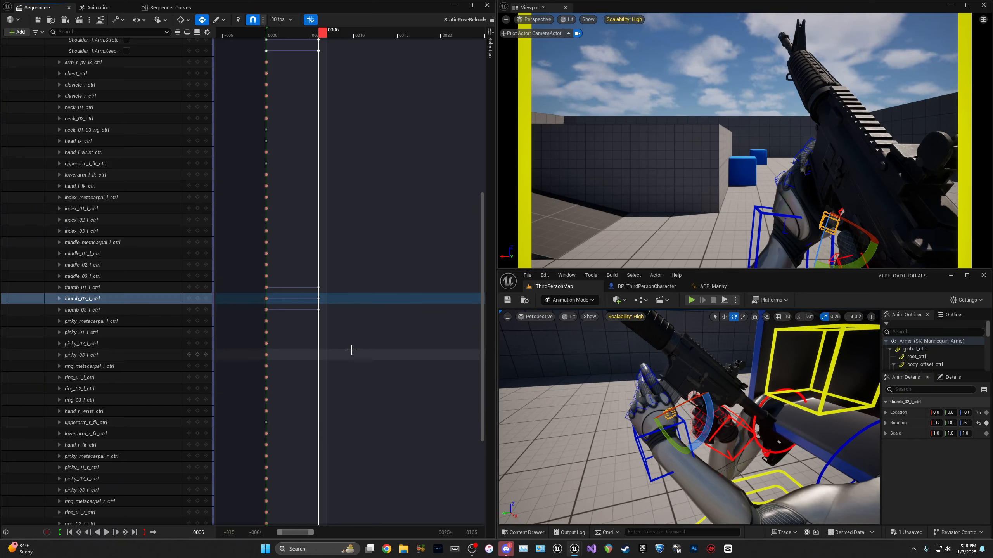
# Step: Select hand_l_ctrl and play the motion from frame 0 to examine how the left hand reaches the magazine
pyautogui.scroll(3, 352, 349)
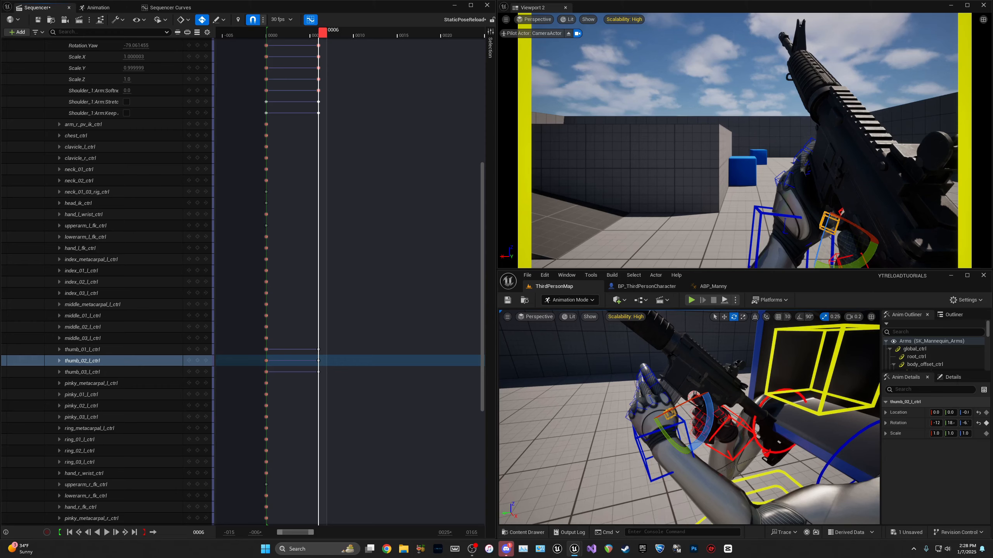
pyautogui.click(647, 434)
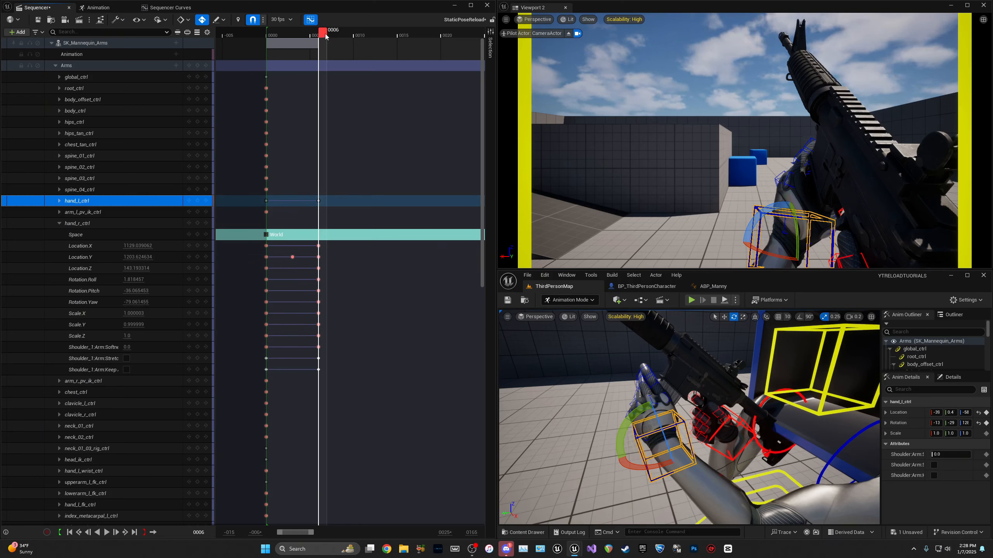
pyautogui.moveTo(323, 32)
pyautogui.mouseDown()
pyautogui.moveTo(277, 35)
pyautogui.moveTo(325, 47)
pyautogui.mouseUp()
pyautogui.press('space')
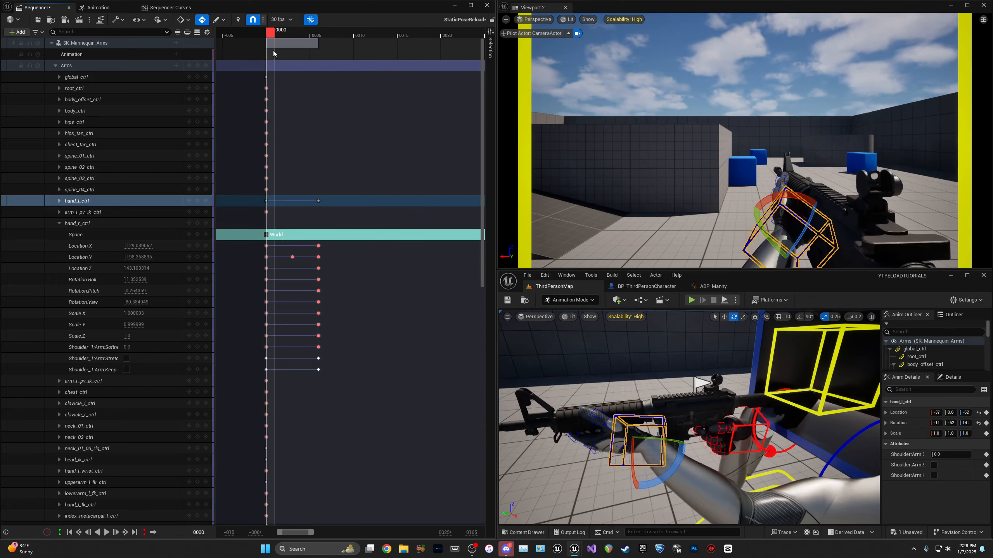
# Step: Move hand_l_ctrl outward from the weapon and slightly up at frame 3, keying its location
pyautogui.click(268, 36)
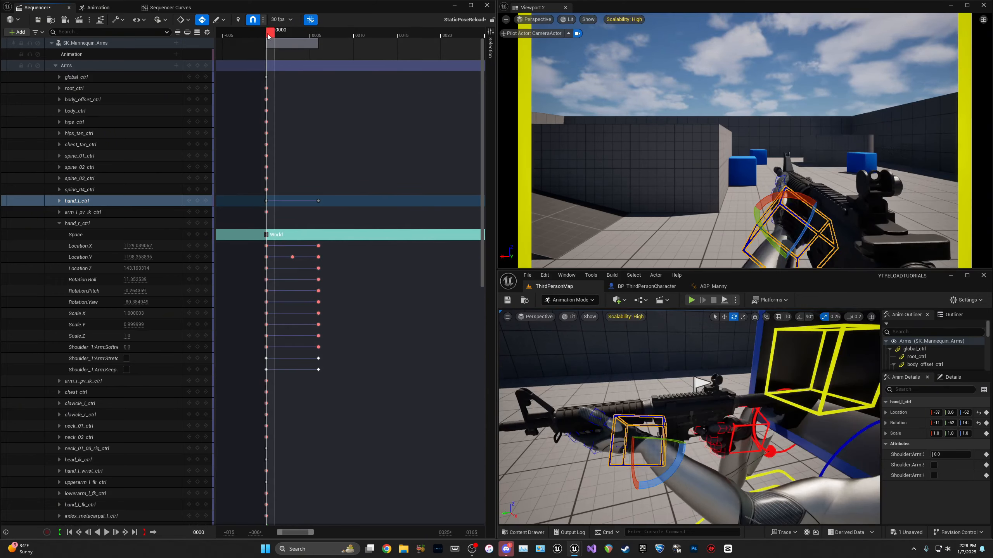
pyautogui.moveTo(278, 36)
pyautogui.mouseDown()
pyautogui.moveTo(353, 39)
pyautogui.moveTo(268, 36)
pyautogui.moveTo(312, 36)
pyautogui.moveTo(271, 36)
pyautogui.moveTo(296, 37)
pyautogui.mouseUp()
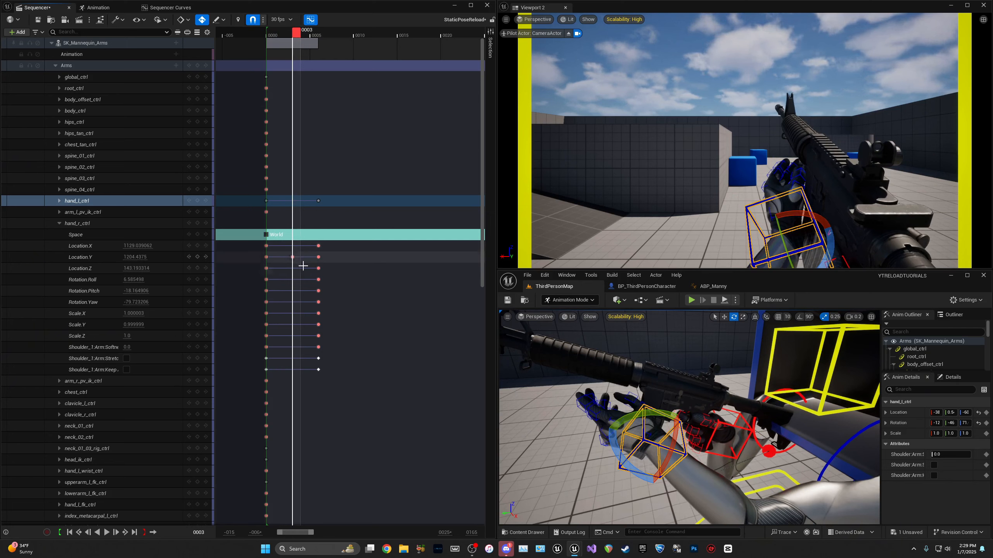
pyautogui.press('w')
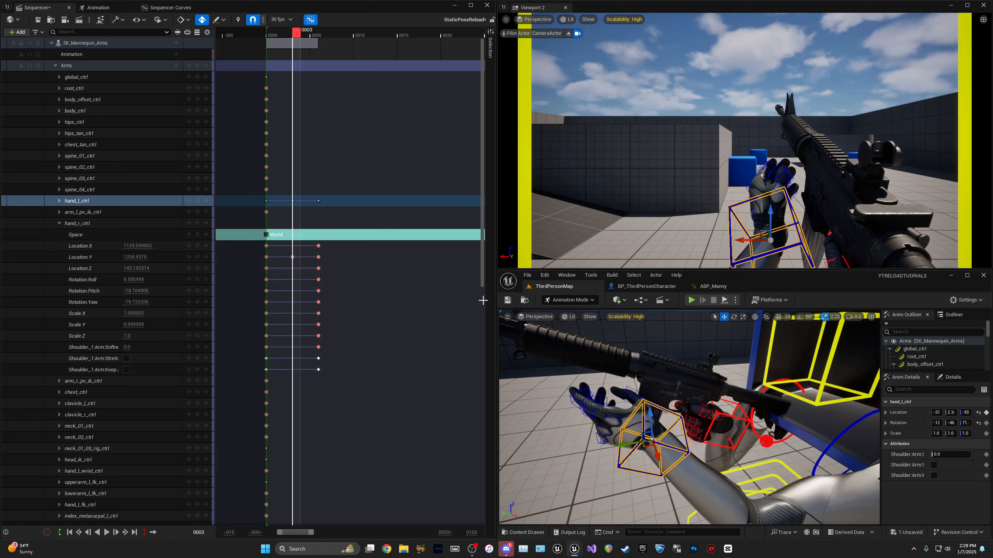
# Step: Play and scrub the motion between frames 0 and 6 to review the left hand's adjusted path
pyautogui.moveTo(295, 35); pyautogui.dragTo(268, 47)
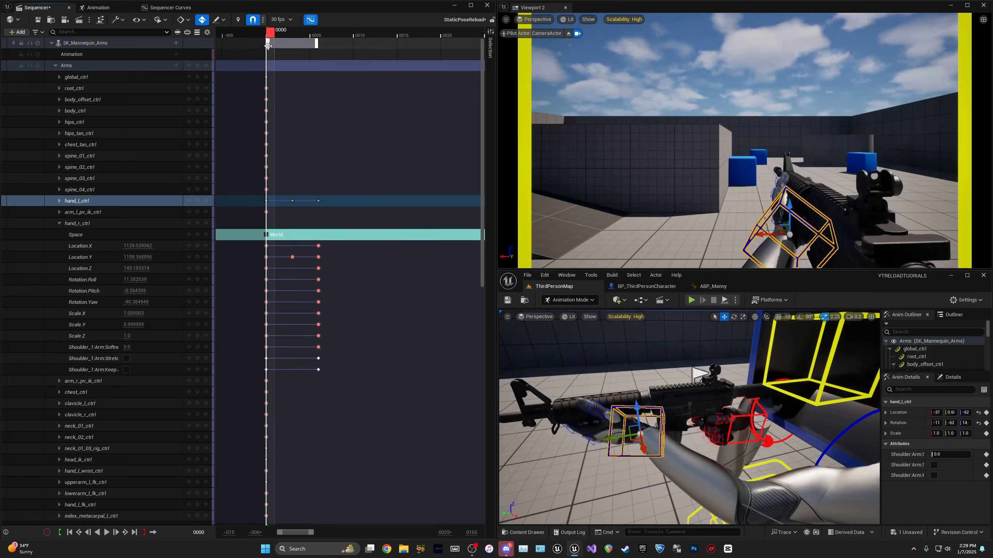
pyautogui.press('space')
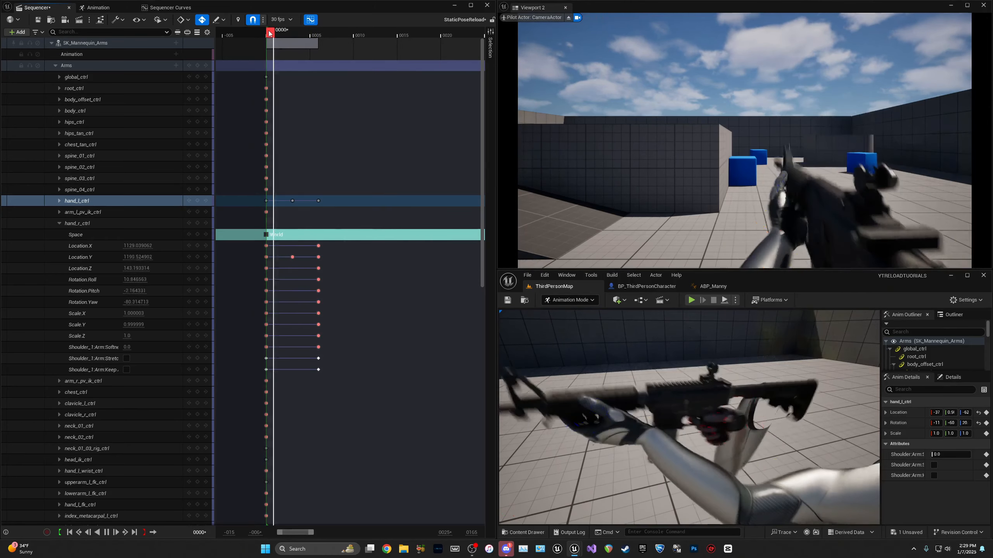
pyautogui.moveTo(269, 34); pyautogui.dragTo(315, 34)
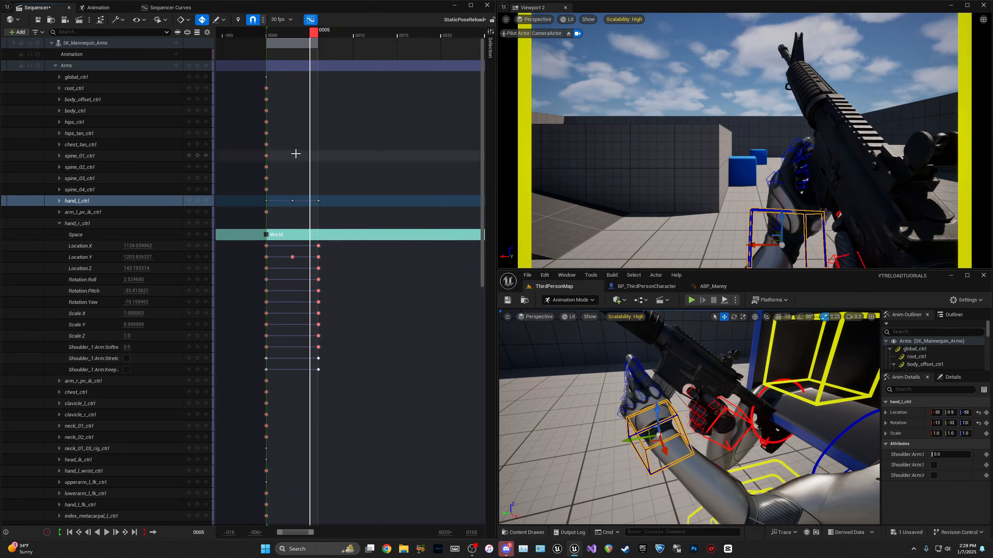
pyautogui.click(270, 34)
pyautogui.press('space')
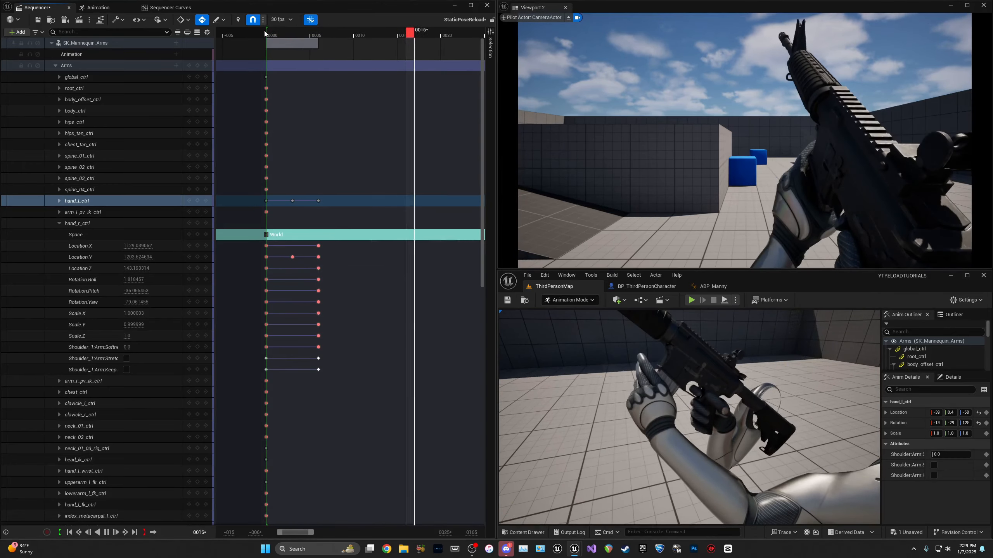
pyautogui.click(267, 33)
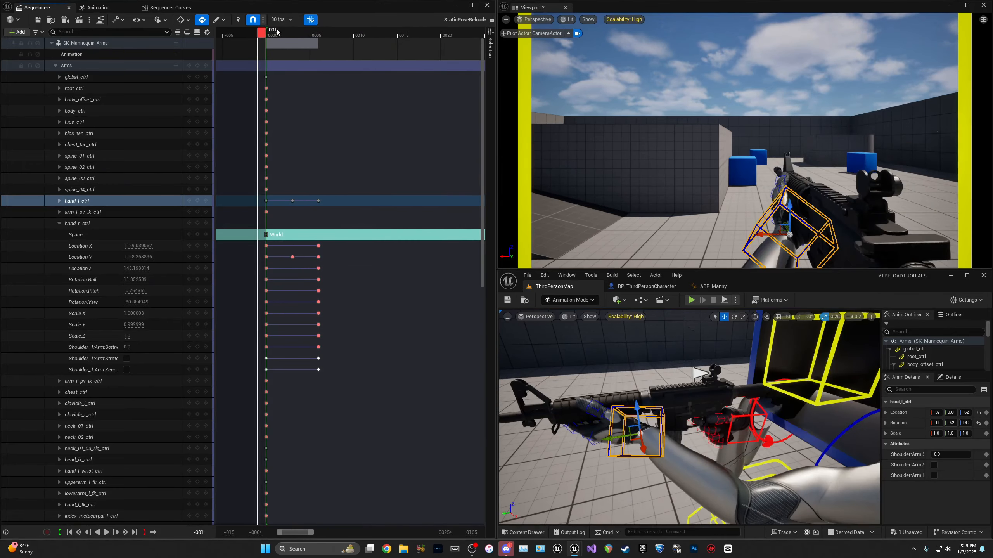
pyautogui.moveTo(270, 30); pyautogui.dragTo(322, 32)
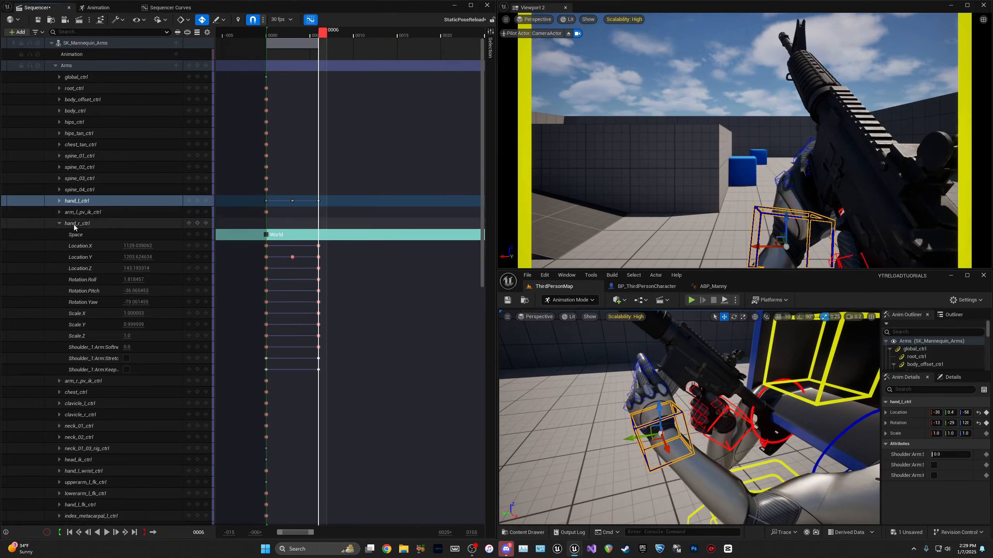
# Step: Collapse the hand_r_ctrl channels and expand those of hand_l_ctrl
pyautogui.click(73, 202)
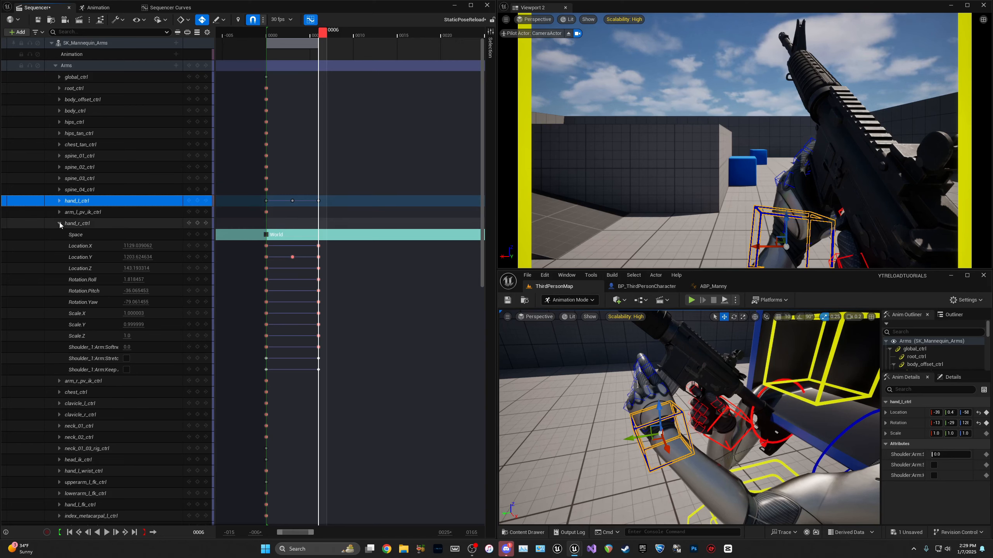
pyautogui.click(60, 224)
pyautogui.doubleClick(81, 201)
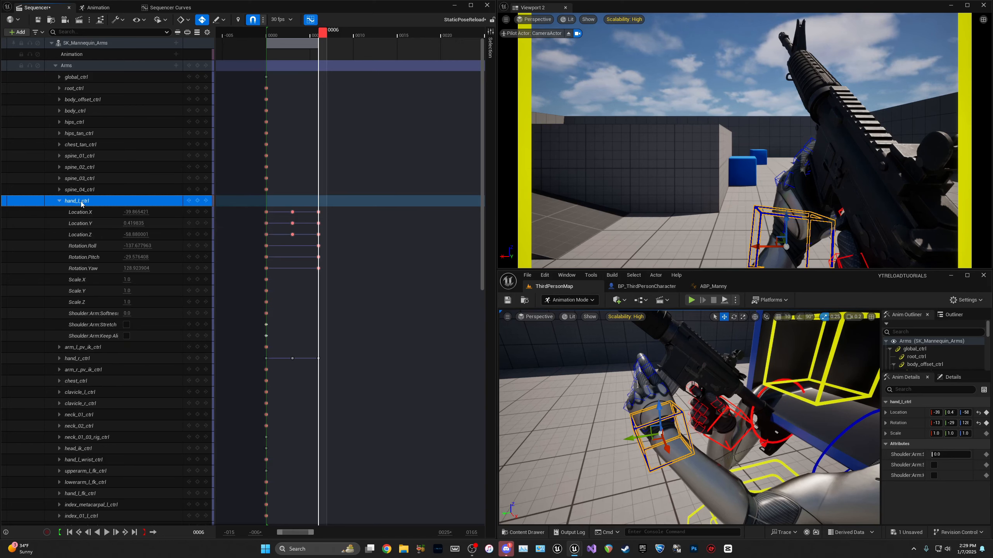
# Step: Add a Parent constraint at frame 6 that attaches hand_l_ctrl to the weapon's b_gun_mag bone
pyautogui.click(96, 8)
pyautogui.click(6, 193)
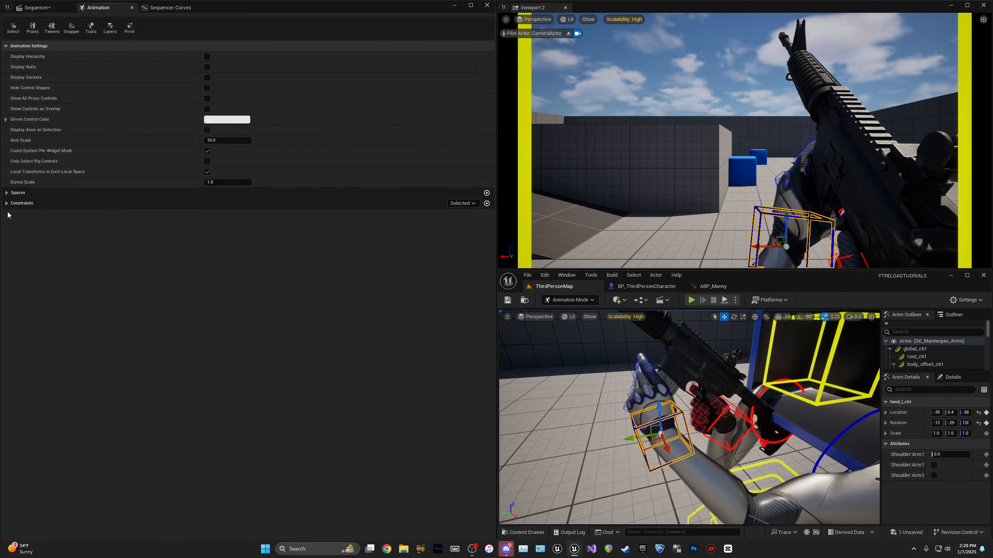
pyautogui.click(16, 203)
pyautogui.click(23, 204)
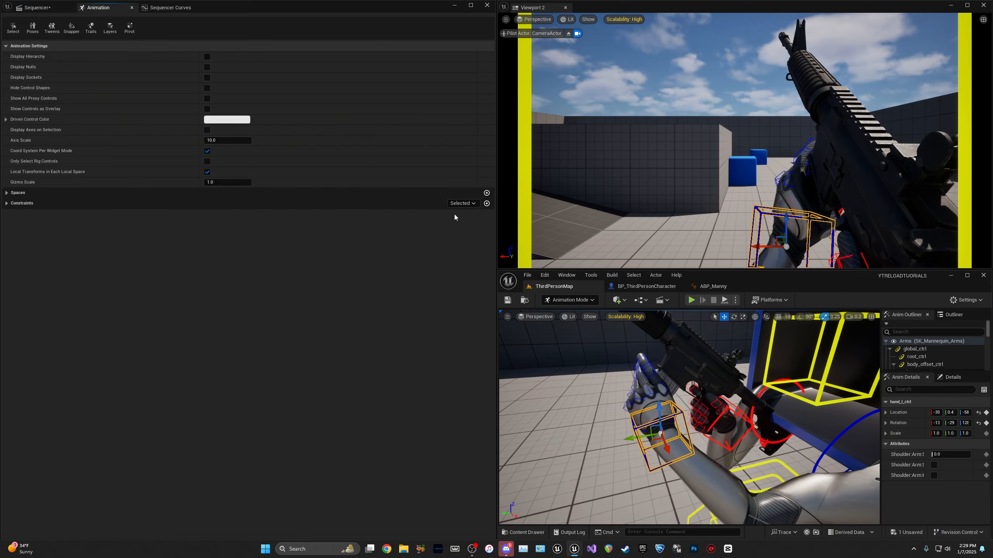
pyautogui.click(487, 204)
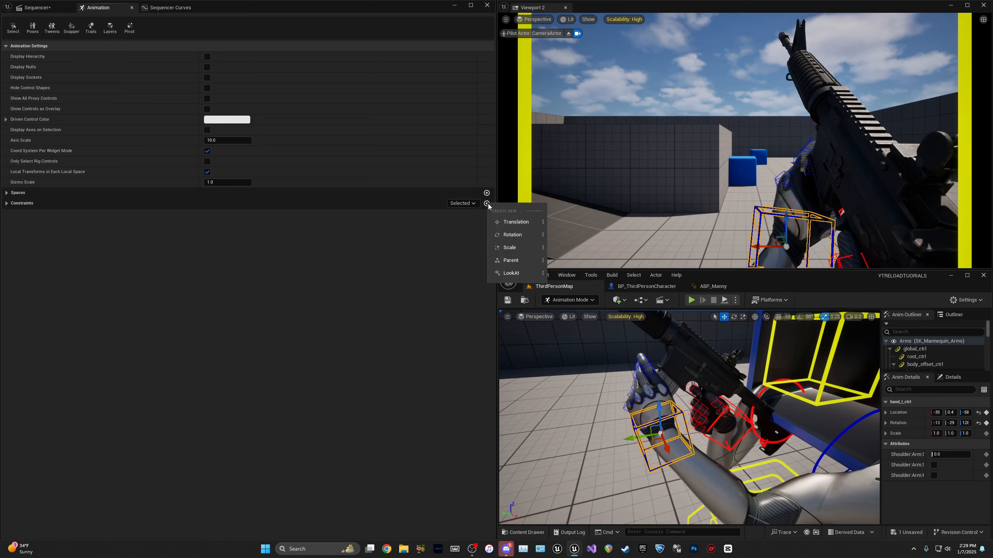
pyautogui.click(511, 261)
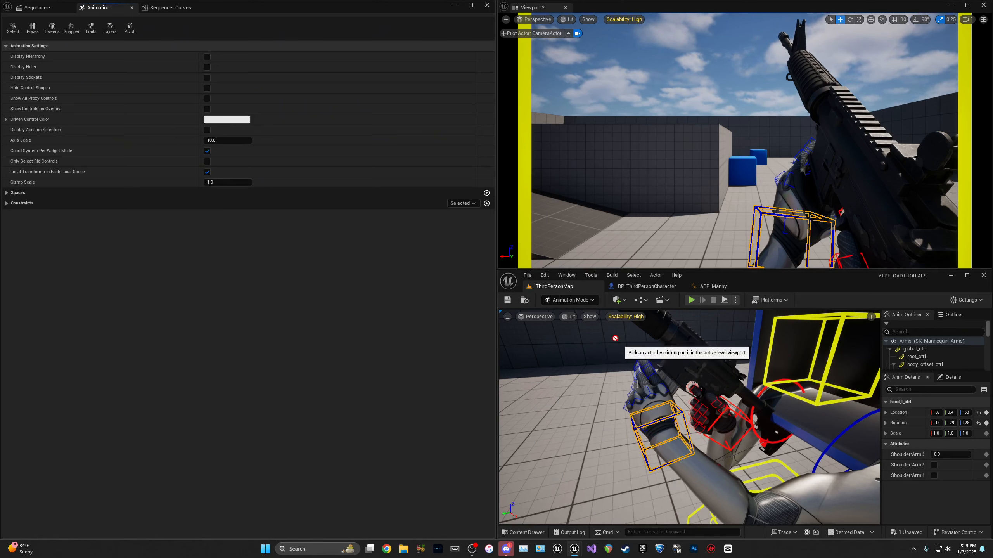
pyautogui.click(686, 359)
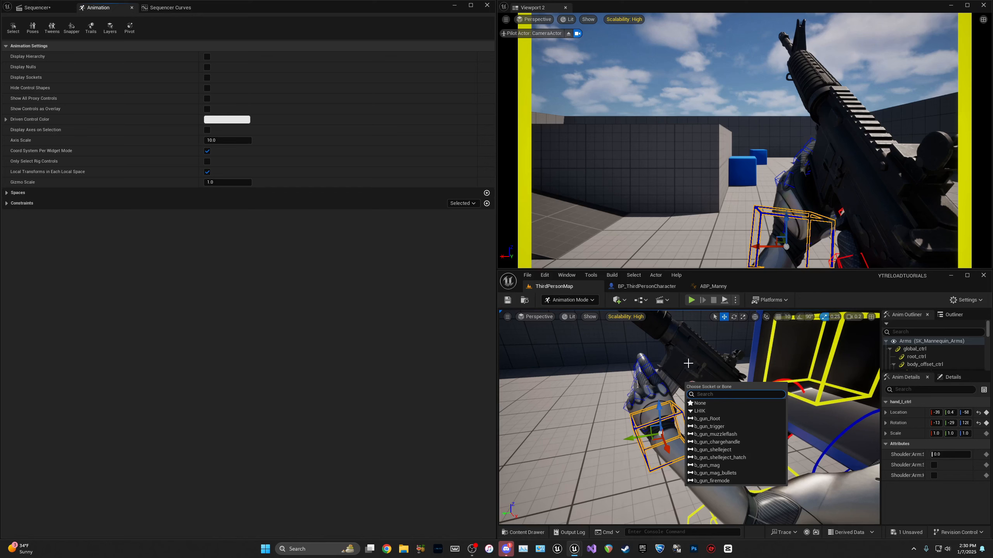
pyautogui.click(708, 465)
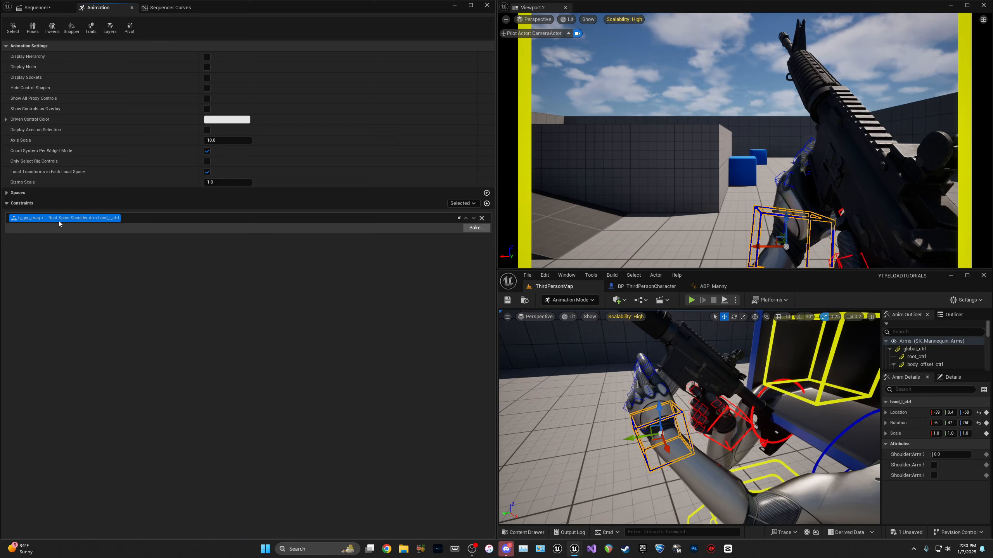
# Step: Return to the sequence's tracks and collapse the hand_l_ctrl channels and the whole Arms track
pyautogui.click(46, 9)
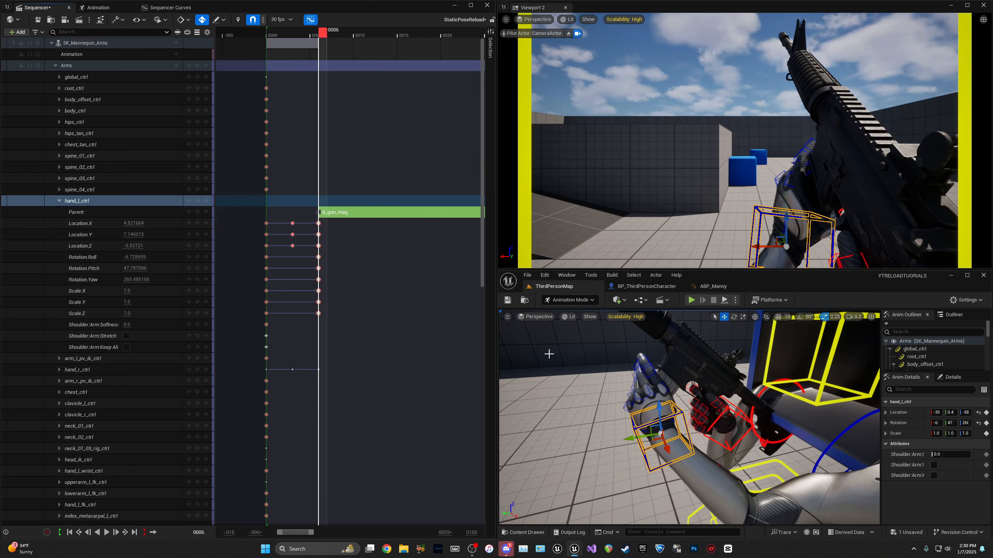
pyautogui.click(60, 202)
pyautogui.scroll(-10, 337, 263)
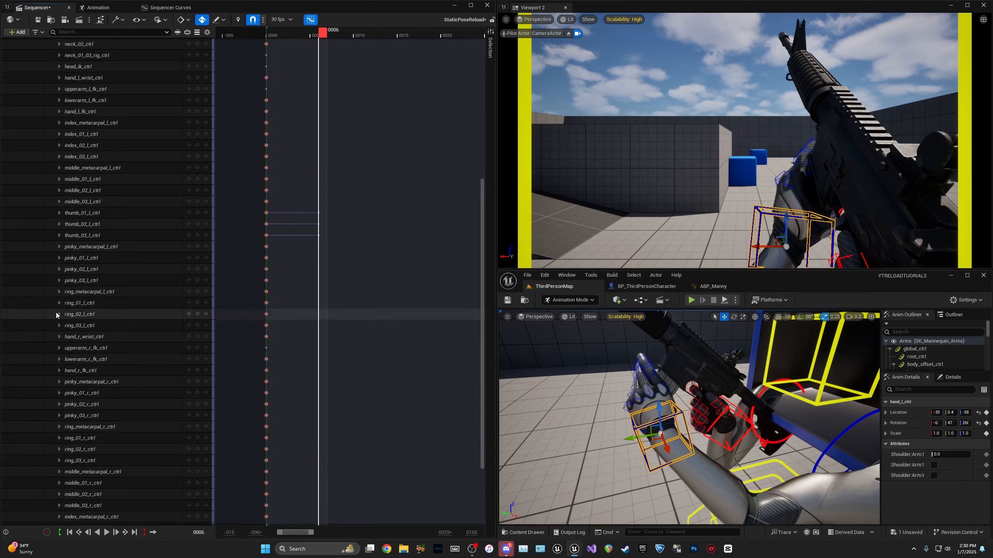
pyautogui.scroll(12, 116, 181)
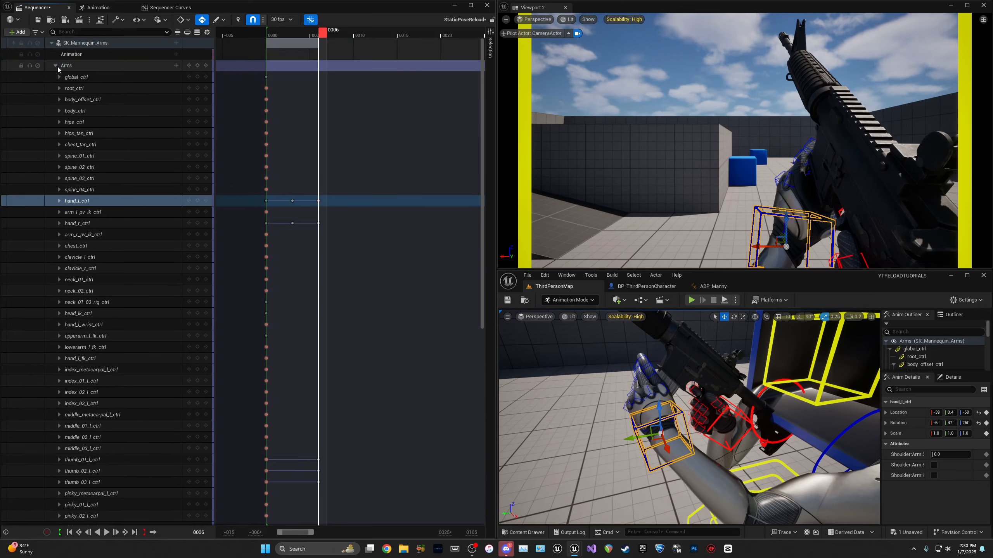
pyautogui.click(55, 66)
# Step: Expand M4_SKELNEW and add an FK Control Rig track to it
pyautogui.click(79, 89)
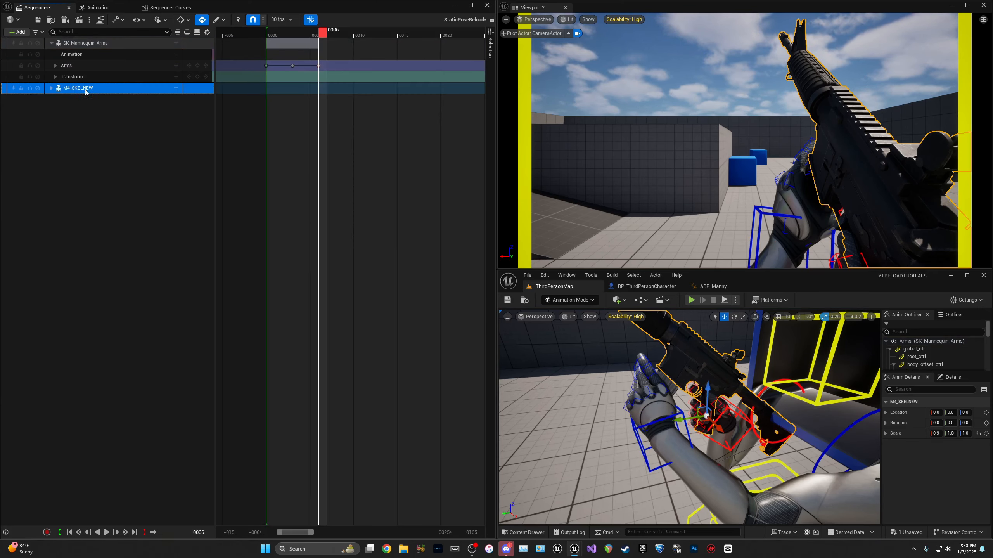
pyautogui.click(52, 89)
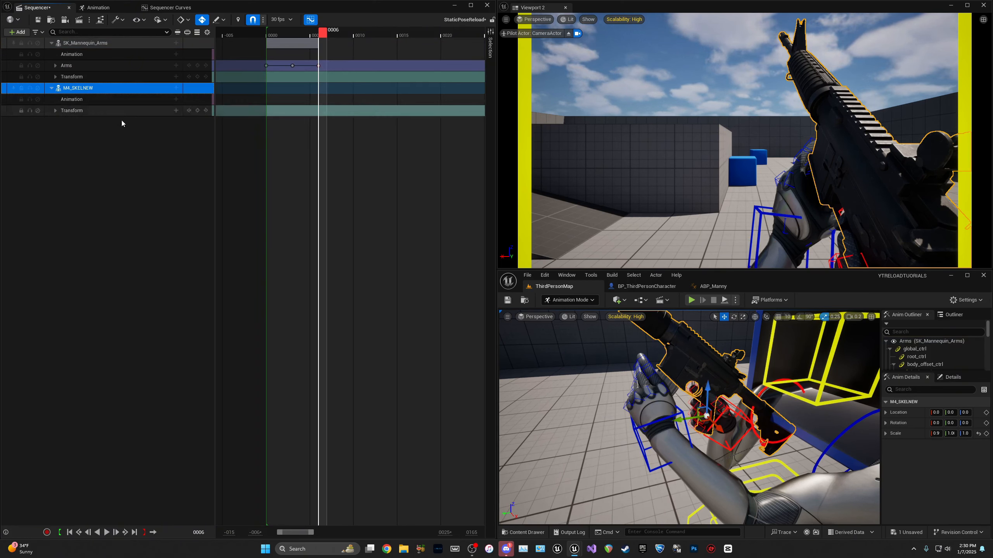
pyautogui.click(176, 88)
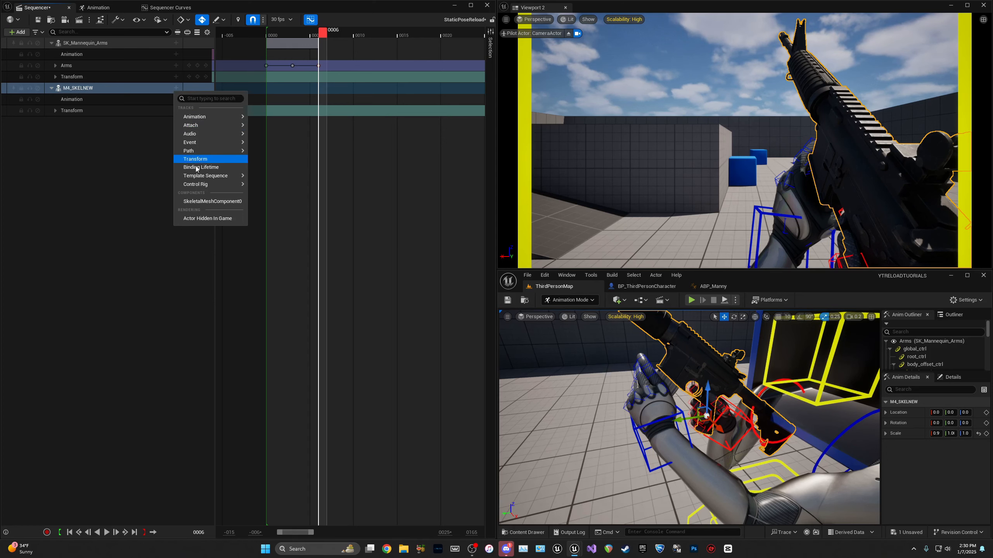
pyautogui.moveTo(199, 187)
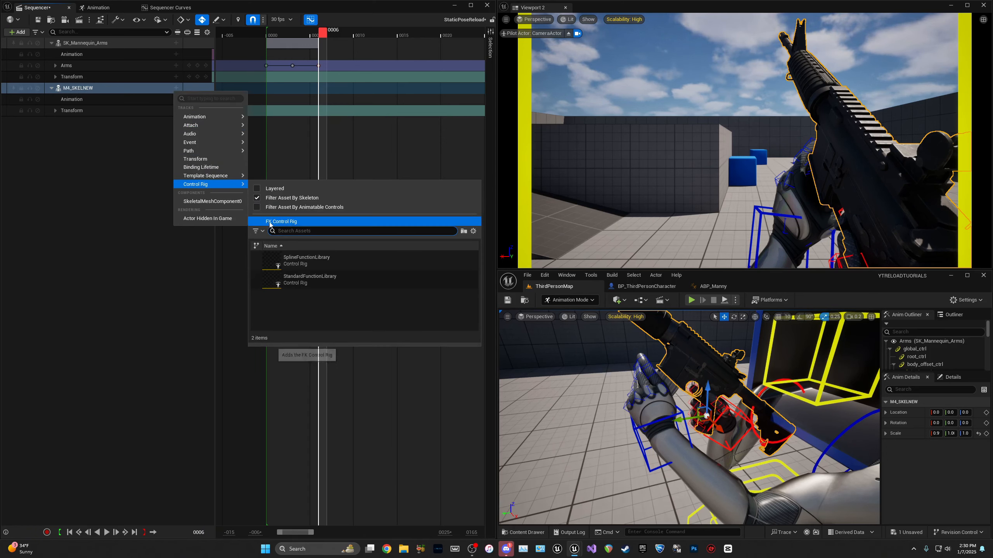
pyautogui.click(282, 221)
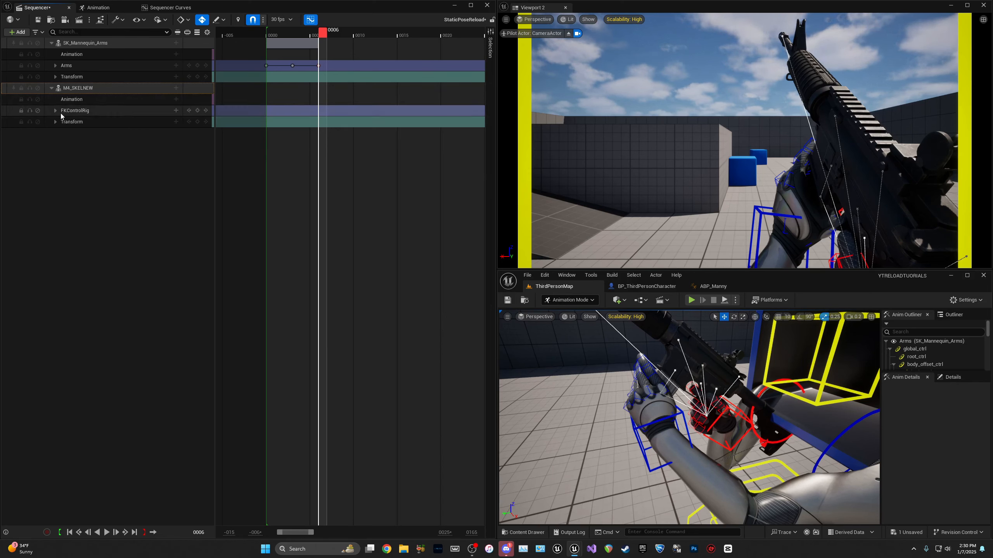
# Step: Expand the weapon's FKControlRig controls and key b_gun_mag_2 at frames 0 and 6
pyautogui.click(93, 111)
pyautogui.click(55, 111)
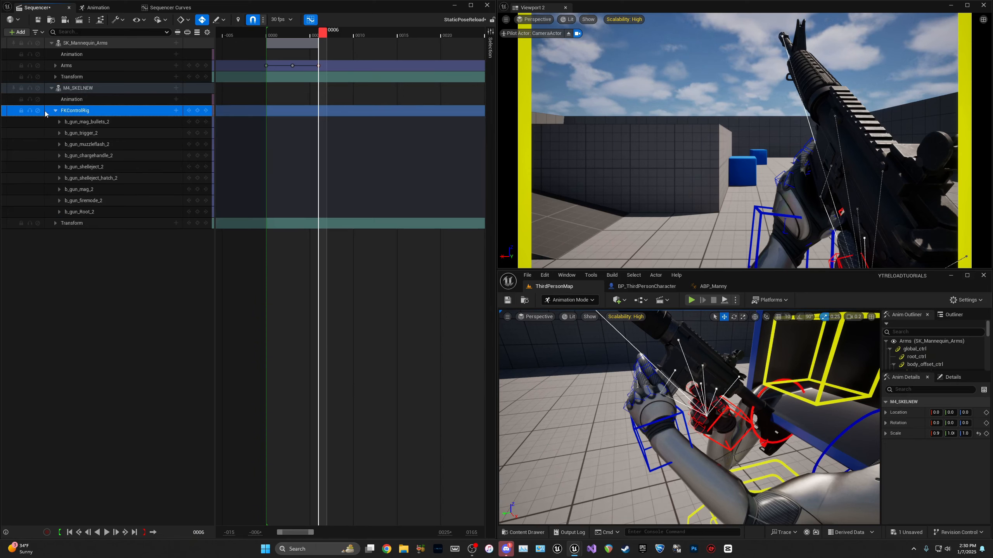
pyautogui.moveTo(307, 37); pyautogui.dragTo(267, 35)
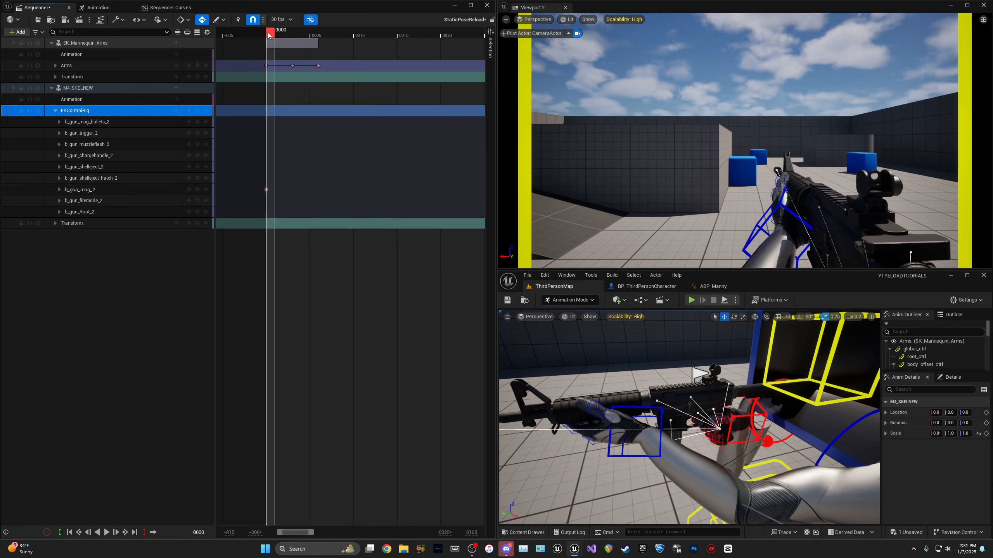
pyautogui.moveTo(269, 33); pyautogui.dragTo(321, 38)
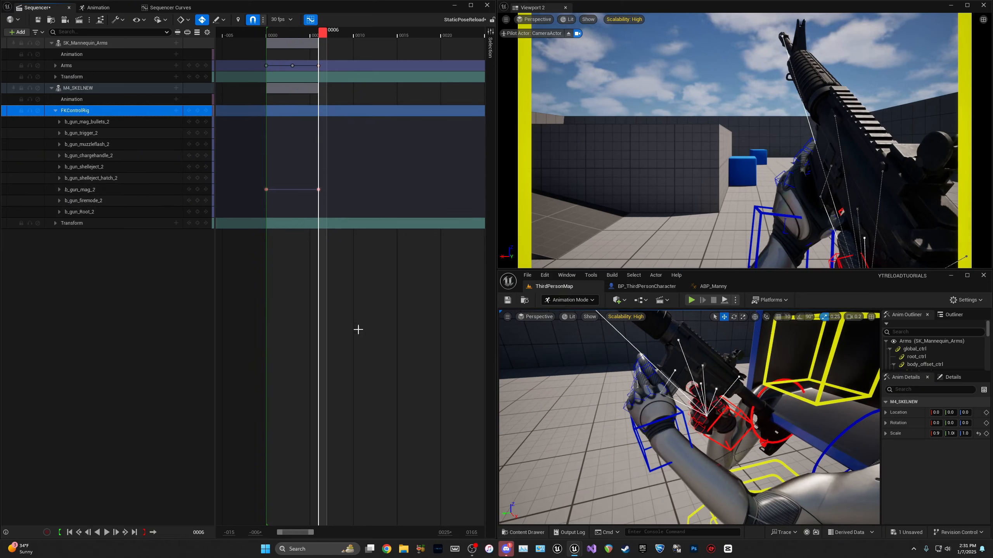
# Step: At frame 11, pull b_gun_mag_2 out of the weapon along its local Y axis to about 17.1, and review the motion
pyautogui.moveTo(312, 533); pyautogui.dragTo(286, 535)
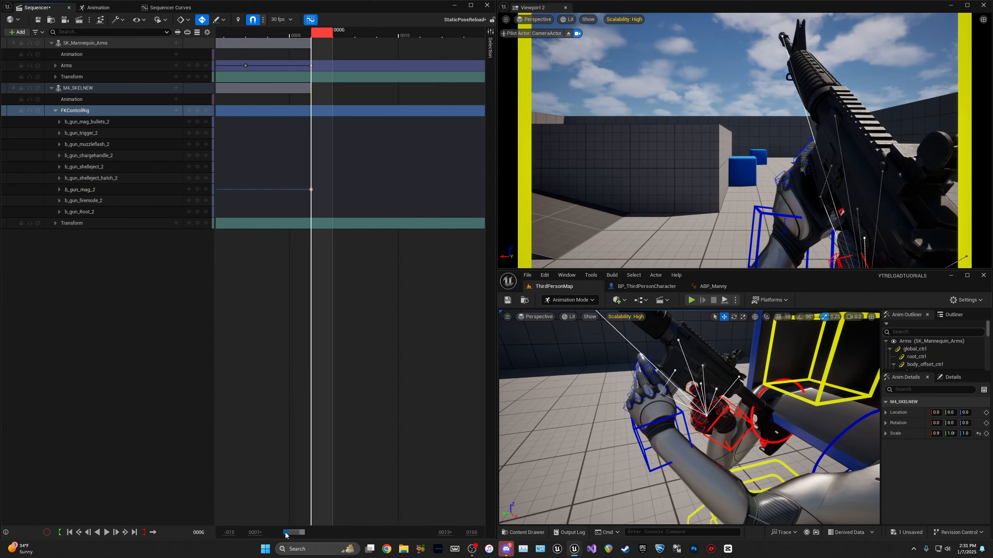
pyautogui.click(338, 33)
pyautogui.press('Right')
pyautogui.press('Right')
pyautogui.press('Right')
pyautogui.press('Right')
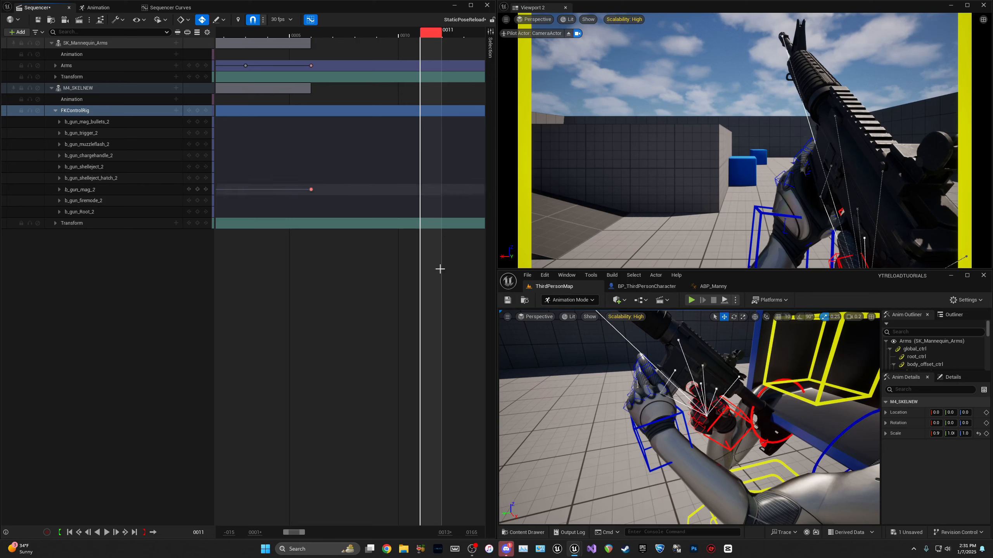
pyautogui.click(85, 191)
pyautogui.click(673, 389)
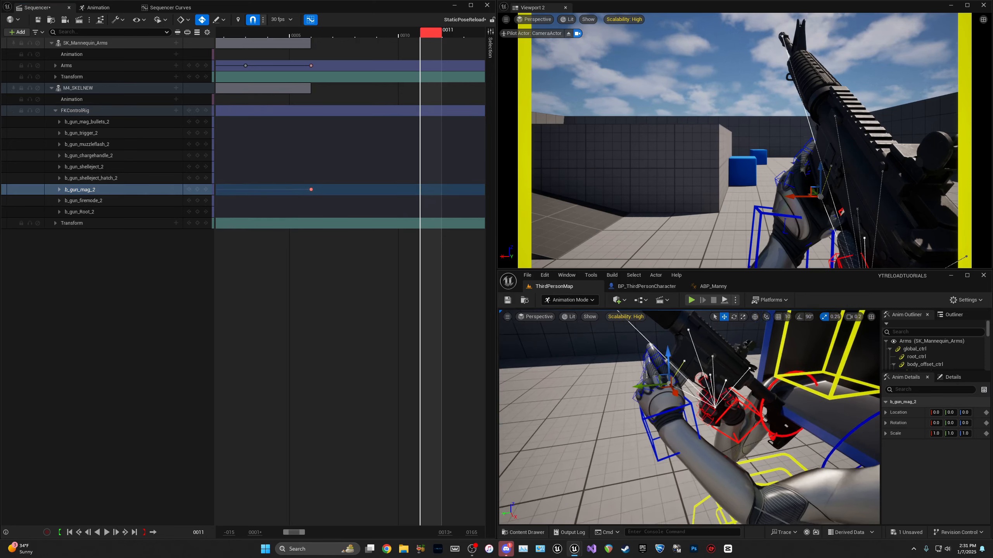
pyautogui.click(757, 317)
pyautogui.moveTo(658, 375); pyautogui.dragTo(657, 376, button='right')
pyautogui.moveTo(647, 409); pyautogui.dragTo(617, 460)
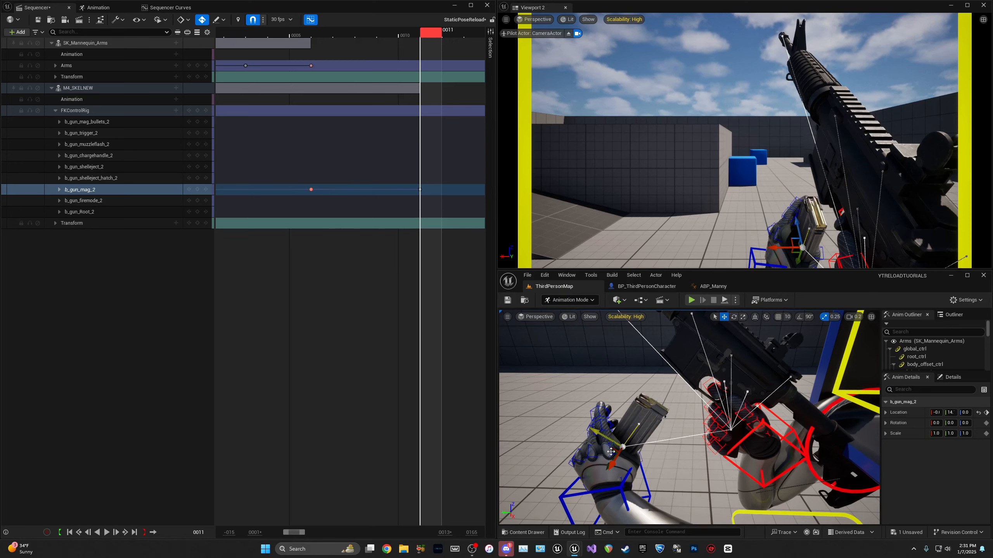
pyautogui.moveTo(629, 449); pyautogui.dragTo(632, 448, button='right')
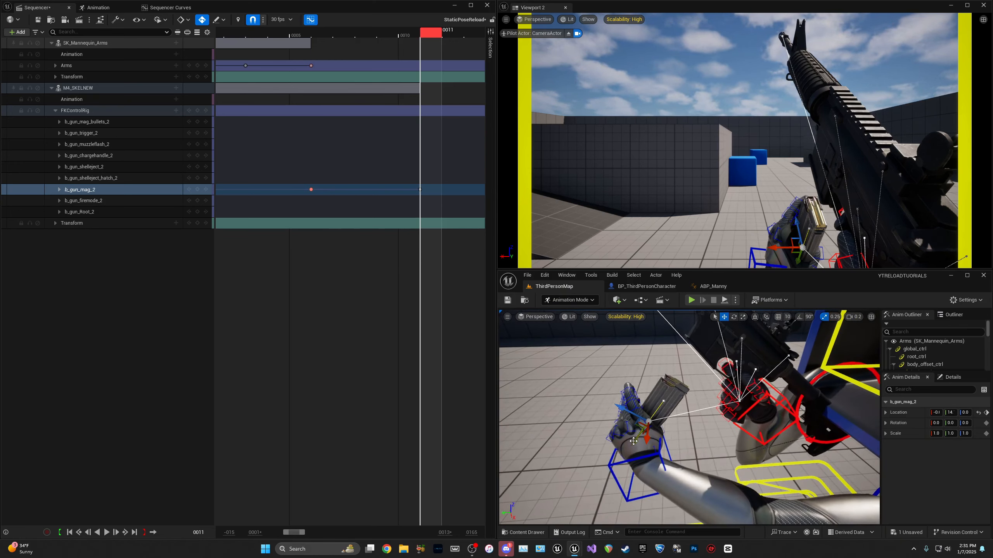
pyautogui.moveTo(634, 441); pyautogui.dragTo(629, 452)
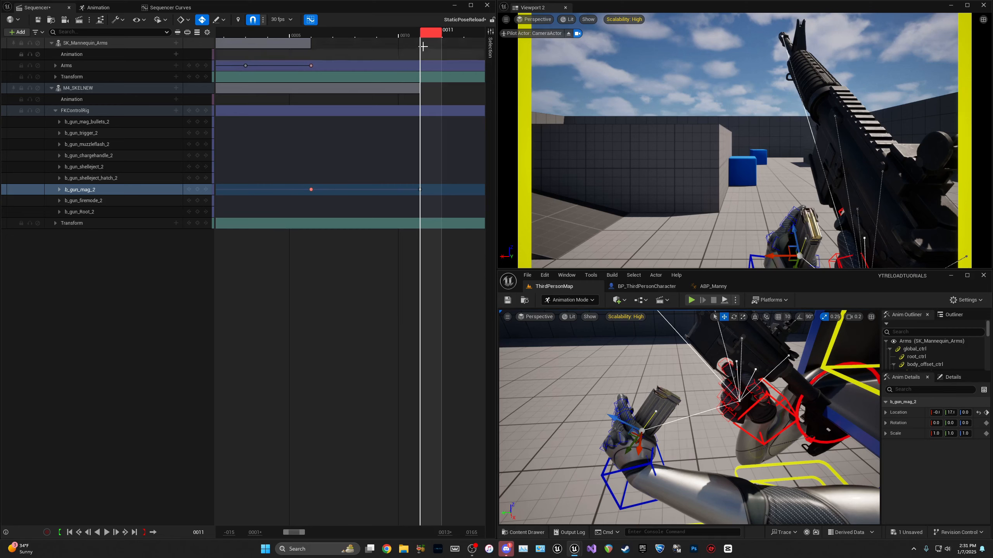
pyautogui.press('space')
pyautogui.moveTo(275, 35); pyautogui.dragTo(431, 54)
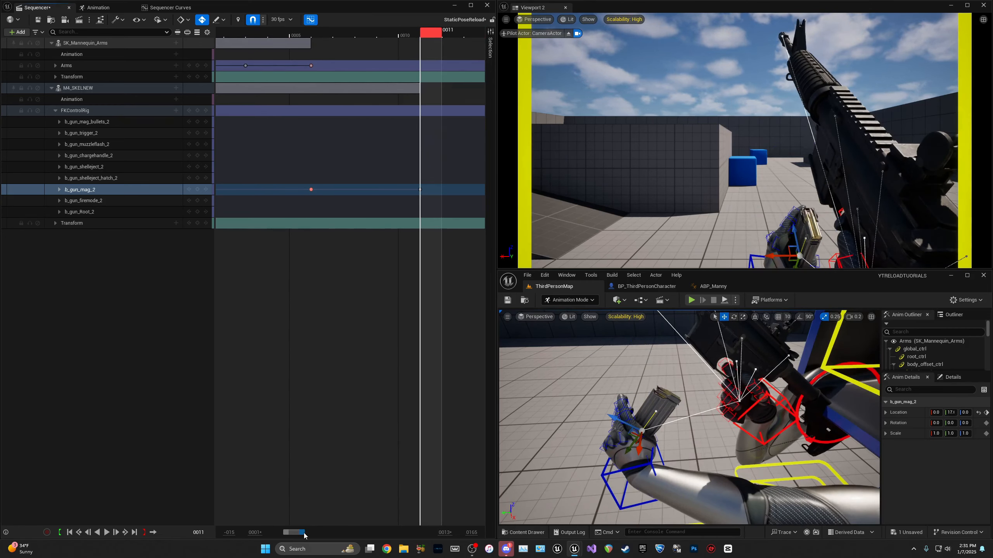
# Step: Try rotating b_gun_mag_2 and lowering it out of the camera view at frame 16, and undo that pose
pyautogui.moveTo(304, 535); pyautogui.dragTo(319, 533)
pyautogui.click(314, 32)
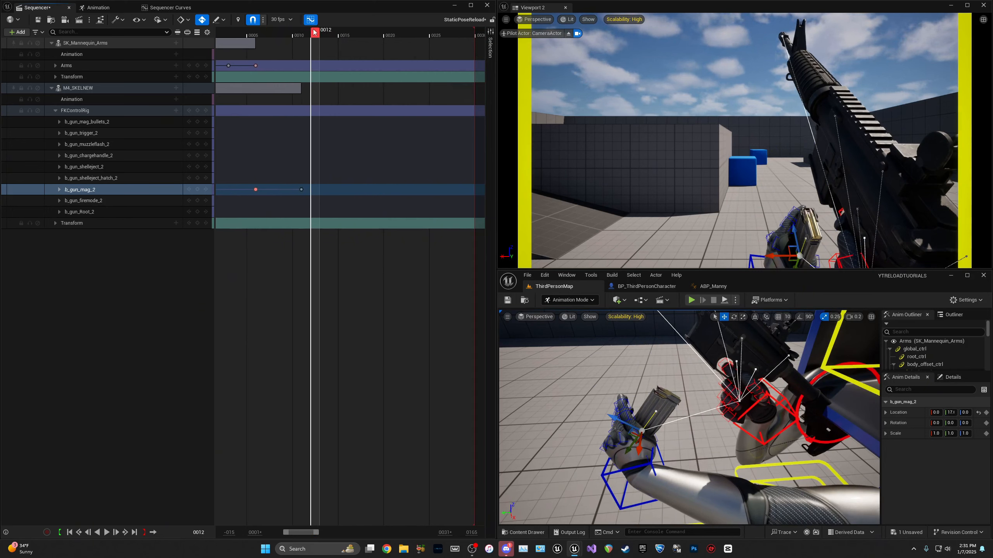
pyautogui.moveTo(314, 32); pyautogui.dragTo(349, 34)
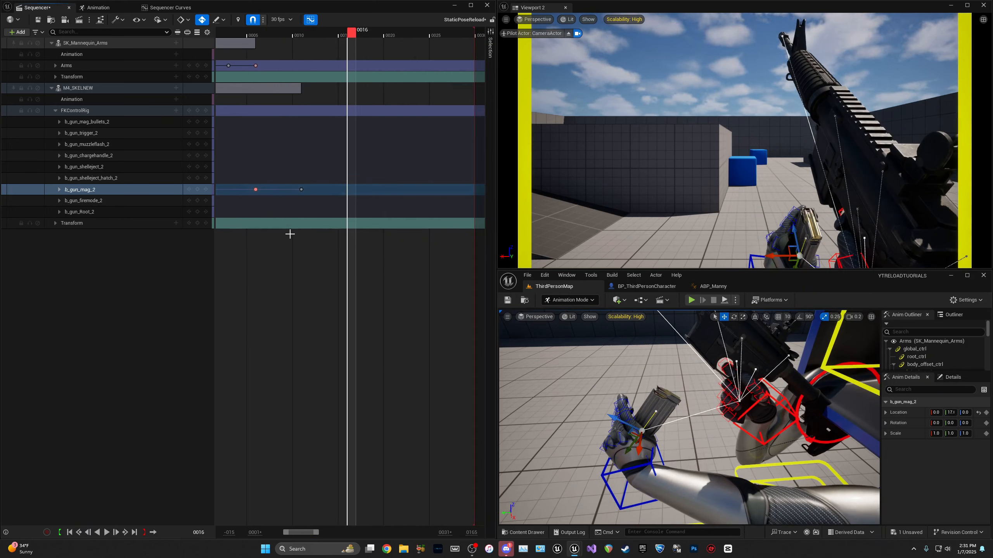
pyautogui.moveTo(688, 410); pyautogui.dragTo(680, 411, button='right')
pyautogui.moveTo(660, 392); pyautogui.dragTo(674, 398)
pyautogui.press('w')
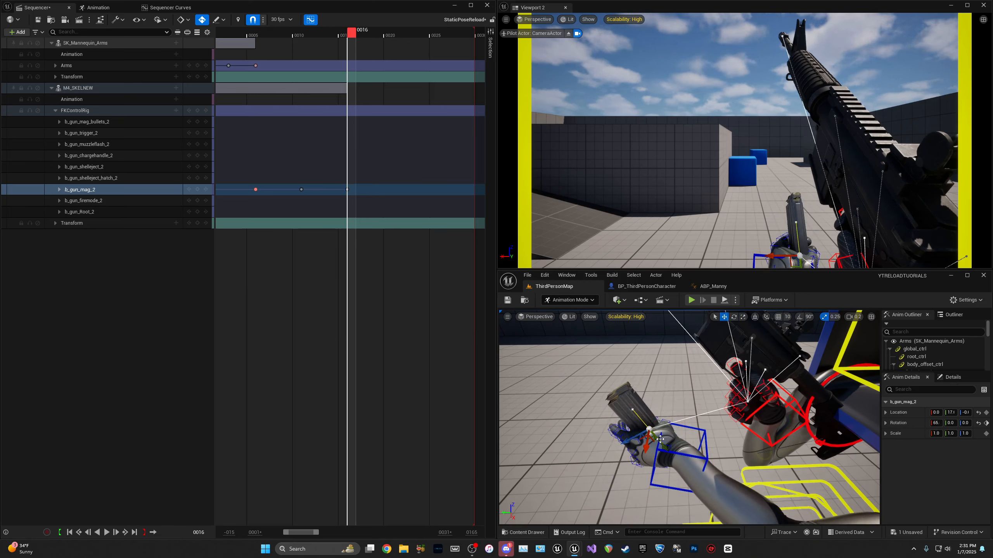
pyautogui.moveTo(660, 438); pyautogui.dragTo(692, 478)
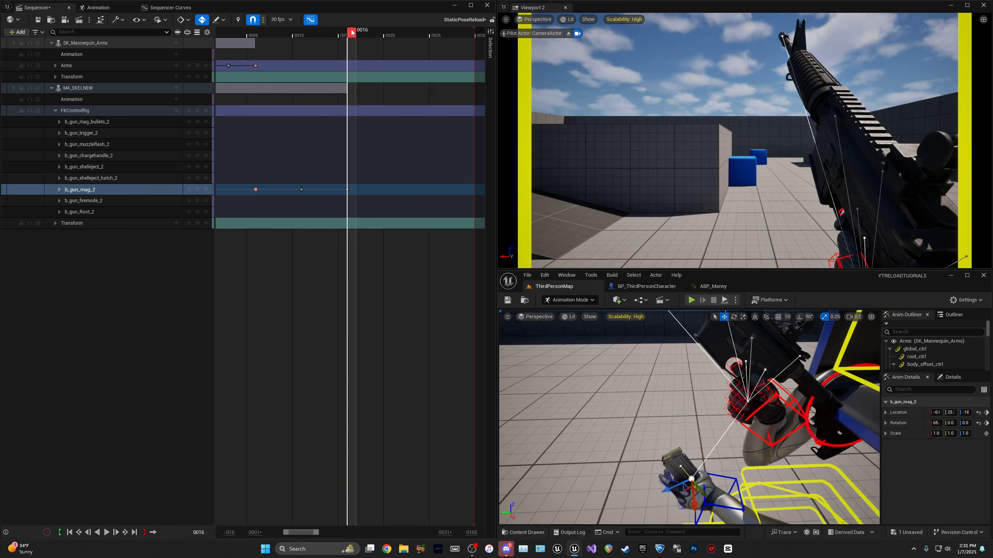
pyautogui.moveTo(352, 32); pyautogui.dragTo(307, 38)
pyautogui.hotkey('ctrl', 'z')
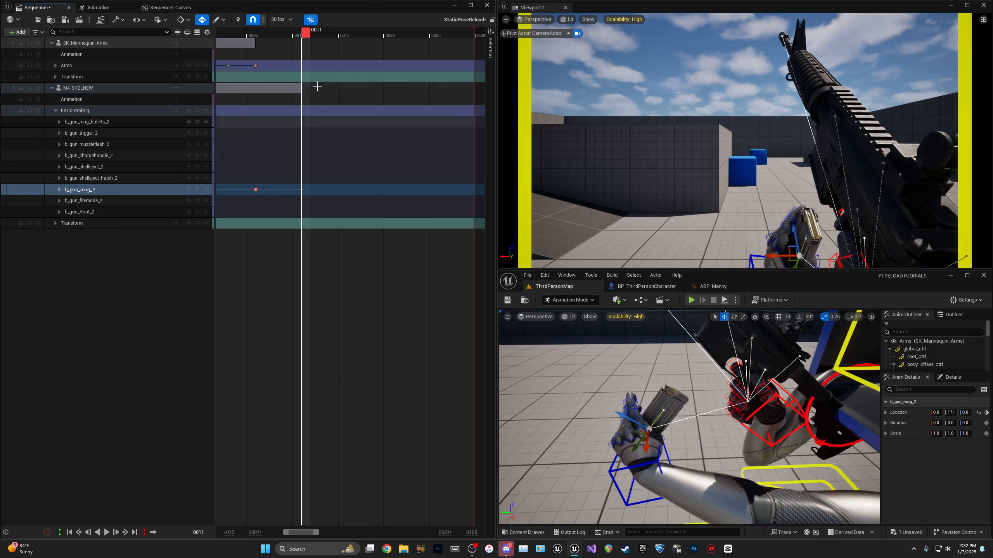
# Step: Key all b_gun_mag_2 channels at frame 11, and at frame 16 roll it to about 54.3° and lower it to about Y 28.2, Z -15.4
pyautogui.click(59, 190)
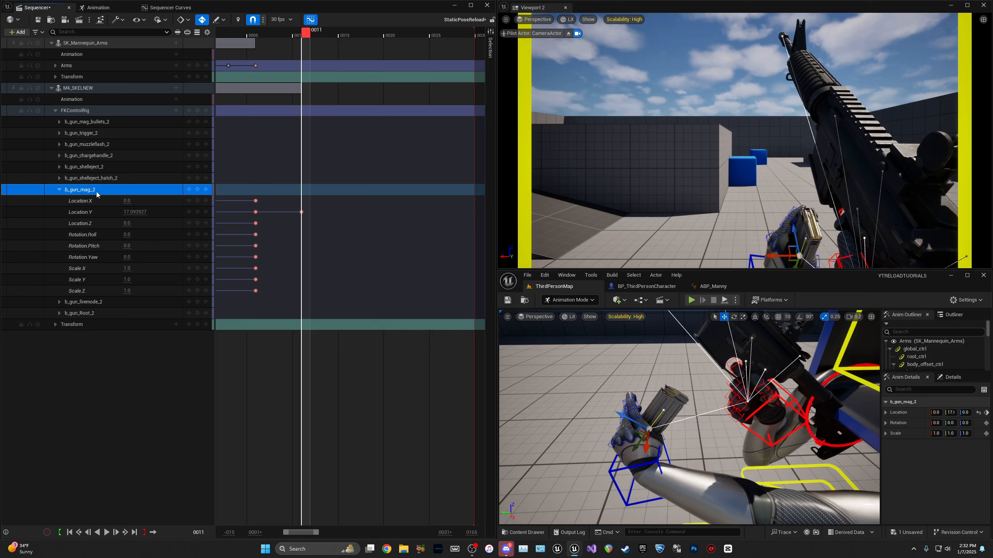
pyautogui.click(198, 189)
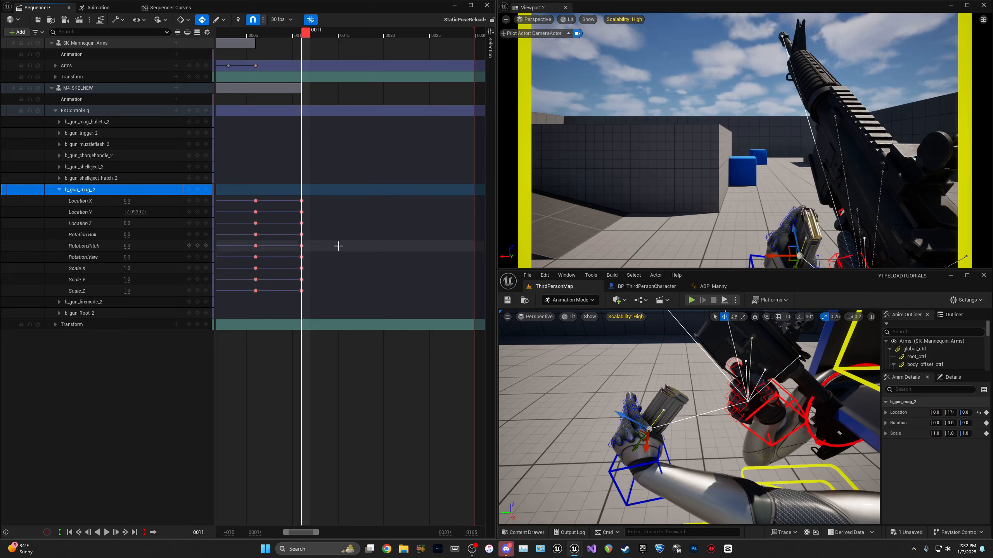
pyautogui.moveTo(307, 34); pyautogui.dragTo(351, 35)
pyautogui.press('e')
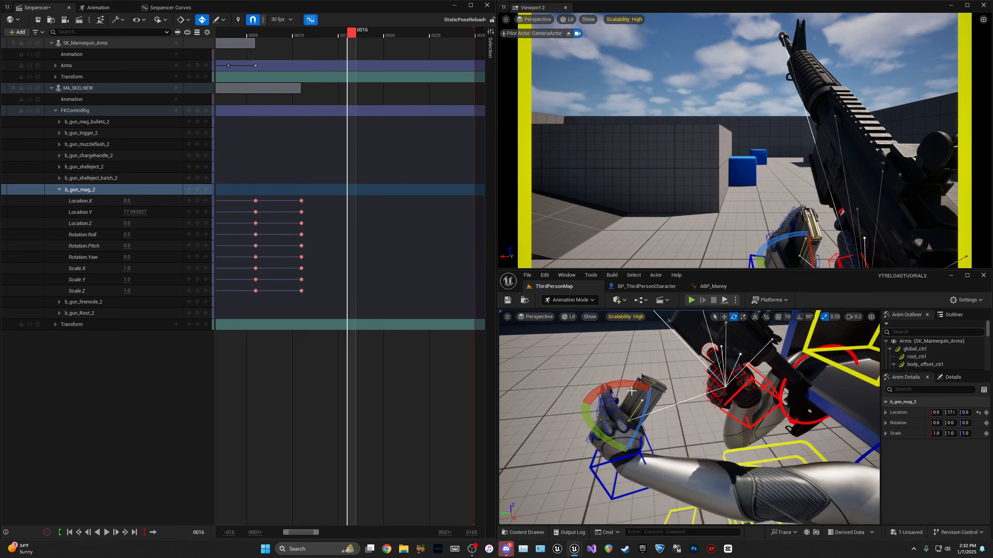
pyautogui.moveTo(634, 386); pyautogui.dragTo(571, 438)
pyautogui.press('w')
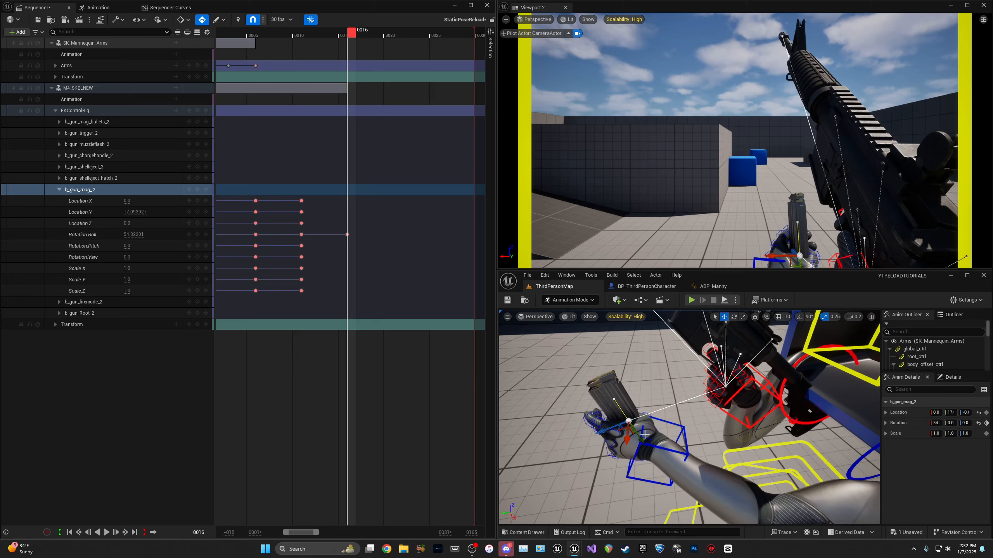
pyautogui.moveTo(642, 437); pyautogui.dragTo(682, 491)
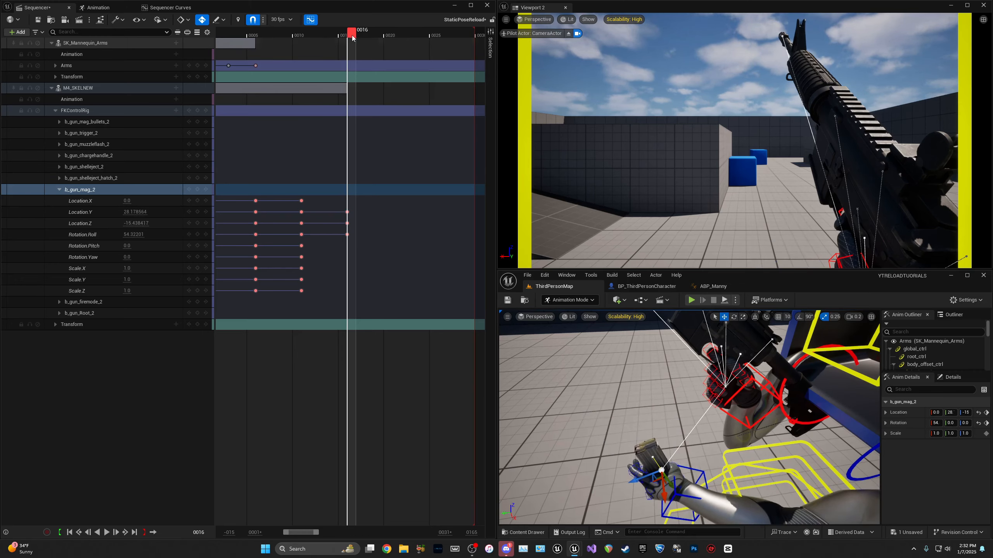
# Step: Play back the magazine pull-out and lowering motion
pyautogui.moveTo(352, 35); pyautogui.dragTo(238, 50)
pyautogui.press('space')
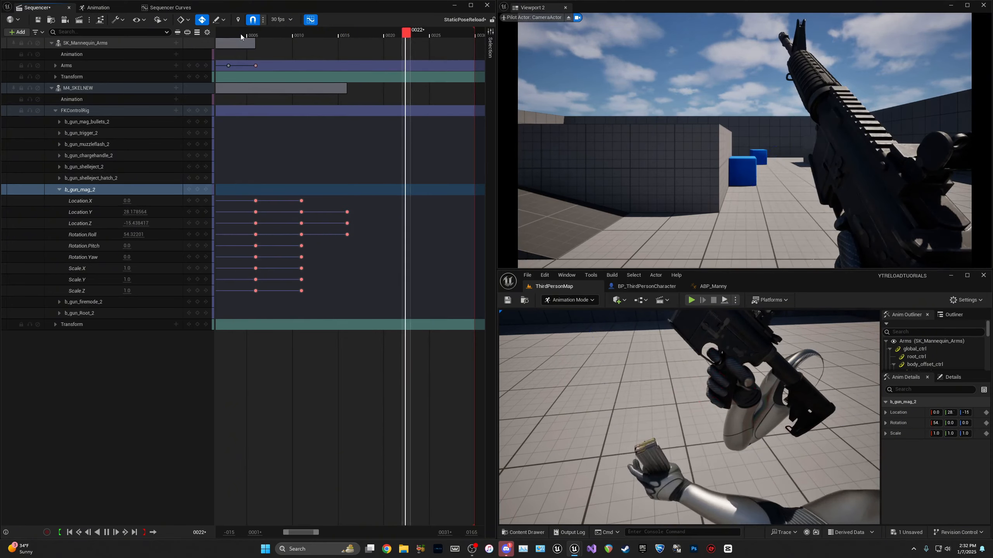
pyautogui.moveTo(241, 37); pyautogui.dragTo(261, 44)
# Step: Copy all b_gun_mag_2 keys from frame 6 to frame 8 to hold the seated magazine, and review the timing
pyautogui.moveTo(286, 534); pyautogui.dragTo(284, 534)
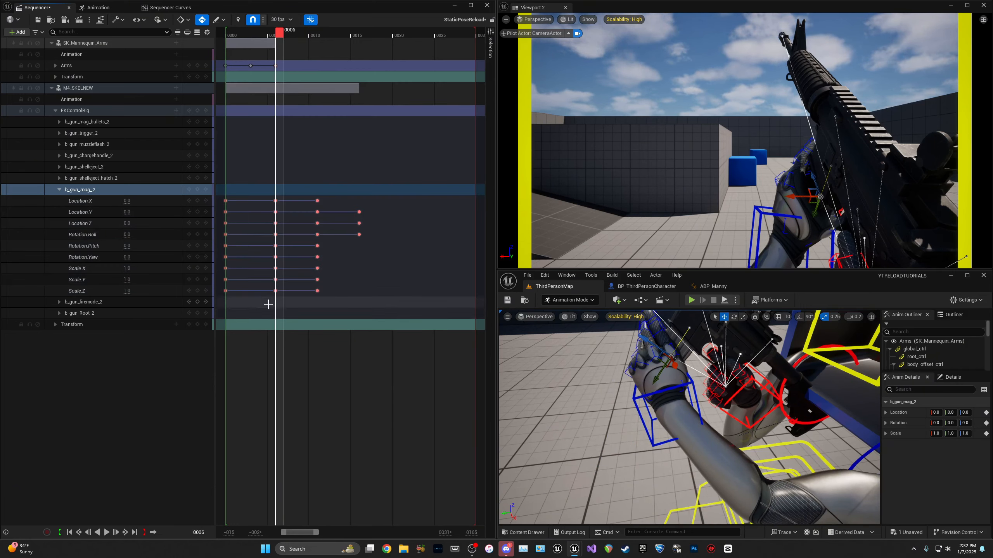
pyautogui.moveTo(270, 305); pyautogui.dragTo(280, 199)
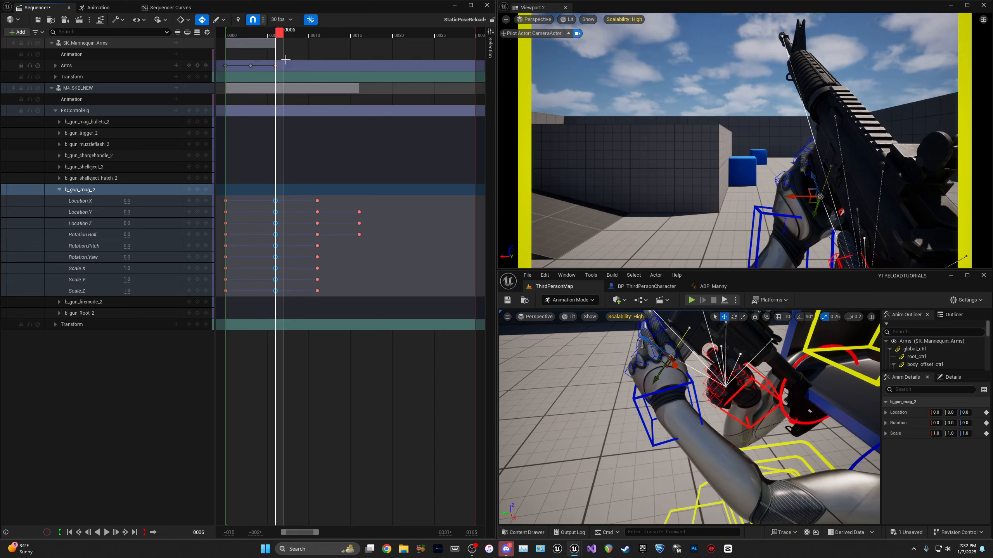
pyautogui.moveTo(280, 36); pyautogui.dragTo(228, 35)
pyautogui.hotkey('ctrl', 'v')
pyautogui.click(311, 309)
pyautogui.press('space')
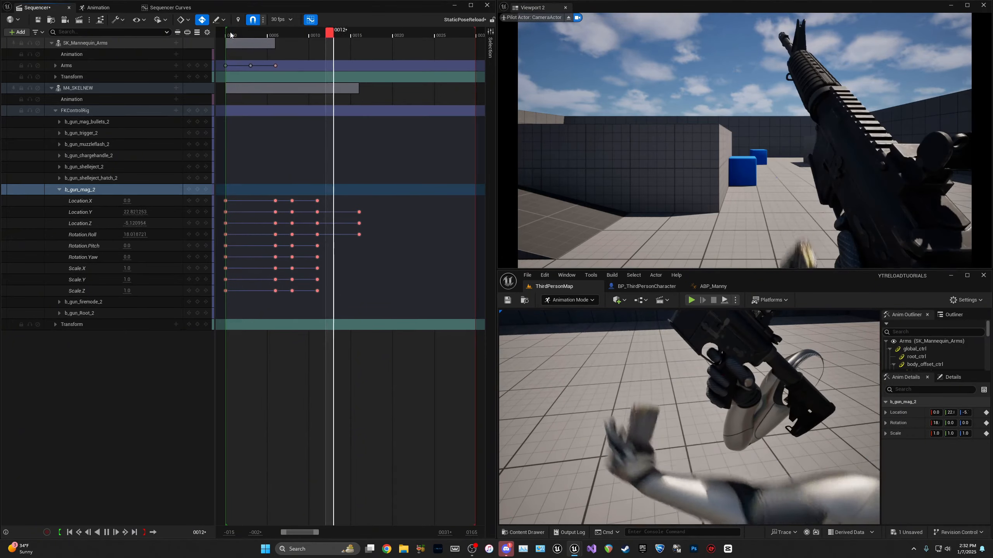
pyautogui.moveTo(240, 37)
pyautogui.mouseDown()
pyautogui.moveTo(309, 41)
pyautogui.moveTo(229, 36)
pyautogui.mouseUp()
pyautogui.press('space')
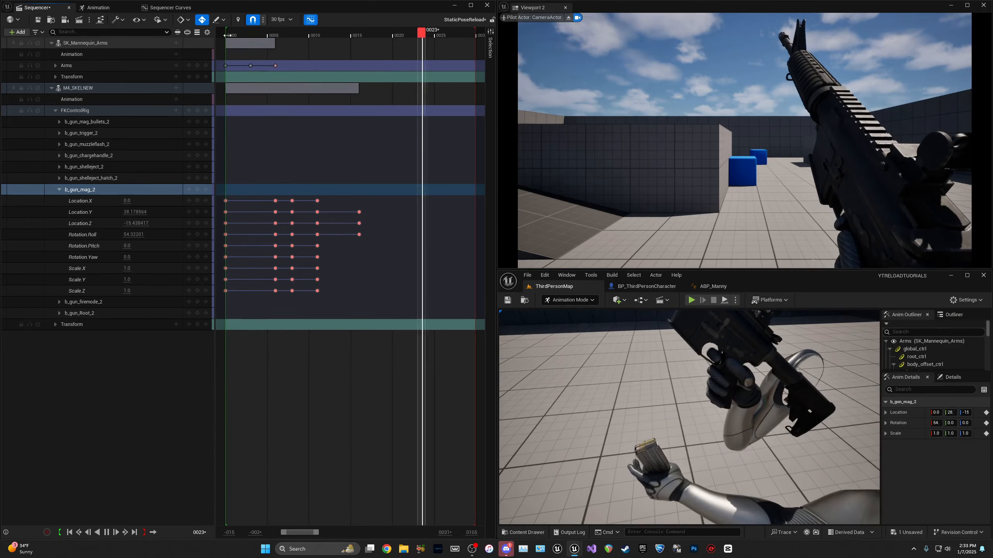
pyautogui.press('space')
# Step: Shift the b_gun_mag_2 keys at frame 8 back to frame 7 to shorten the hold
pyautogui.moveTo(294, 37); pyautogui.dragTo(302, 40)
pyautogui.moveTo(287, 298); pyautogui.dragTo(278, 202)
pyautogui.click(298, 141)
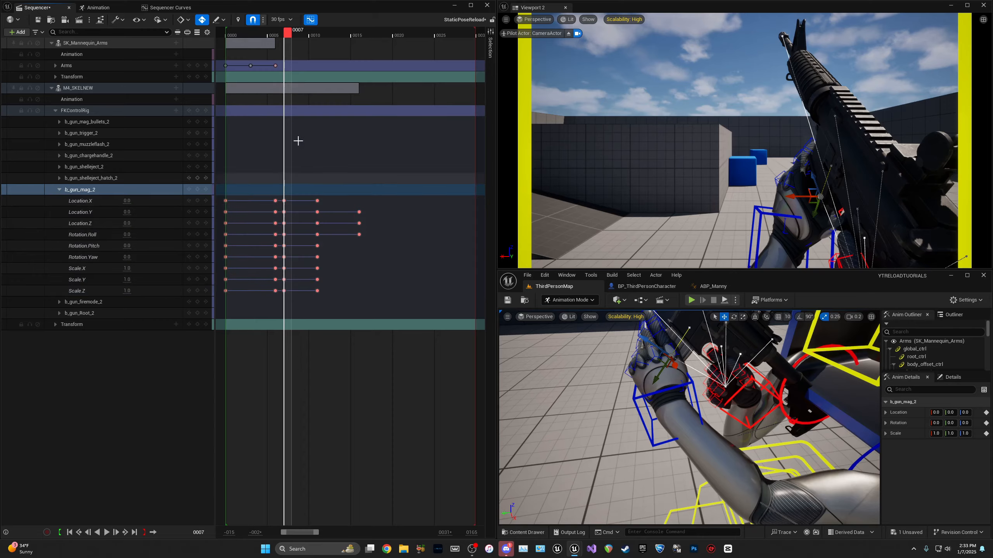
# Step: Play the reload repeatedly from the start and examine the magazine grab and pull-out around frame 11
pyautogui.click(227, 35)
pyautogui.press('space')
pyautogui.moveTo(229, 38); pyautogui.dragTo(228, 37)
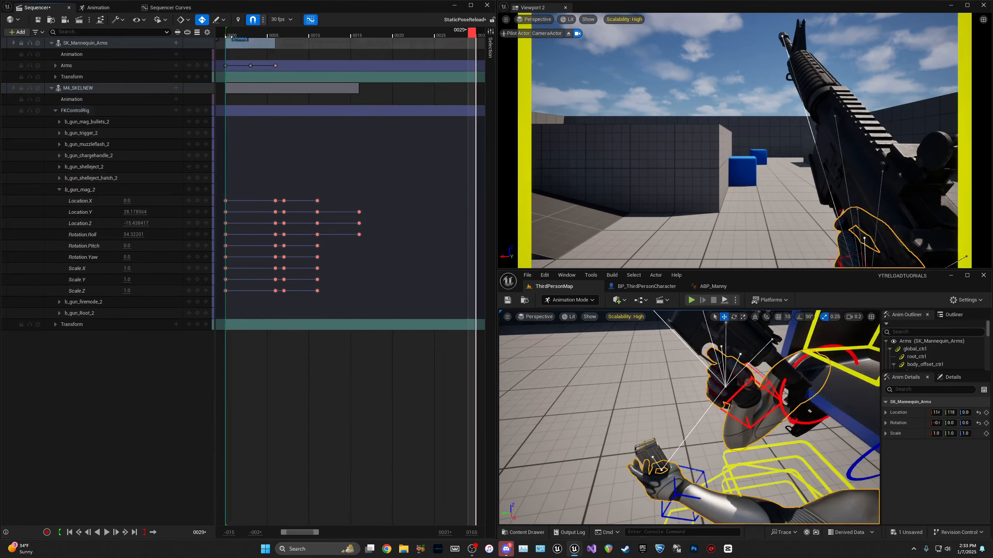
pyautogui.press('space')
pyautogui.click(228, 33)
pyautogui.press('space')
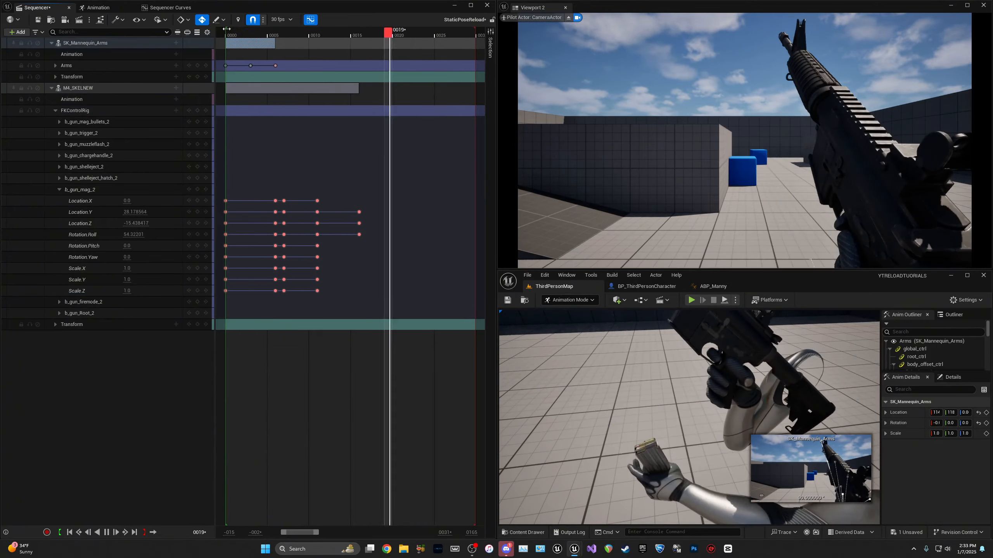
pyautogui.moveTo(285, 32); pyautogui.dragTo(320, 39)
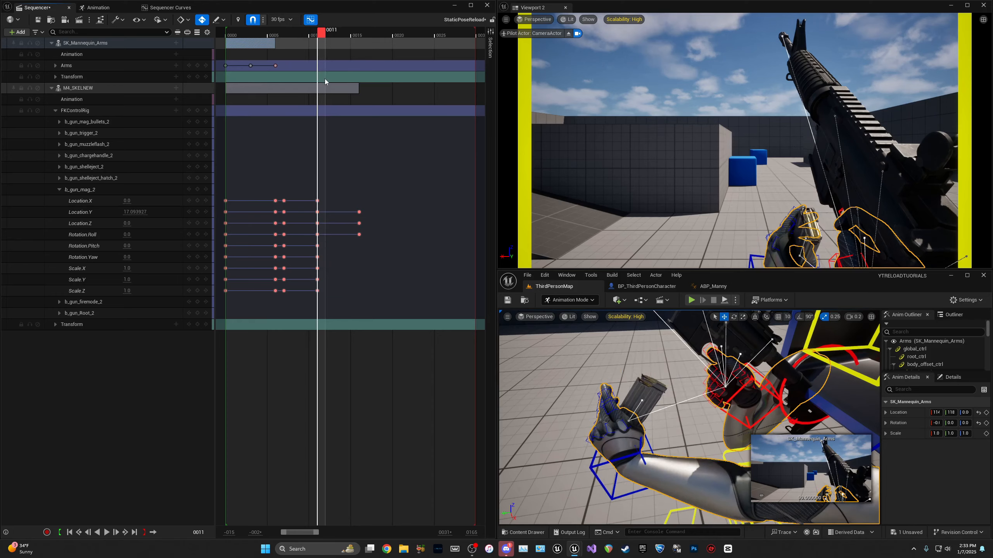
pyautogui.press('space')
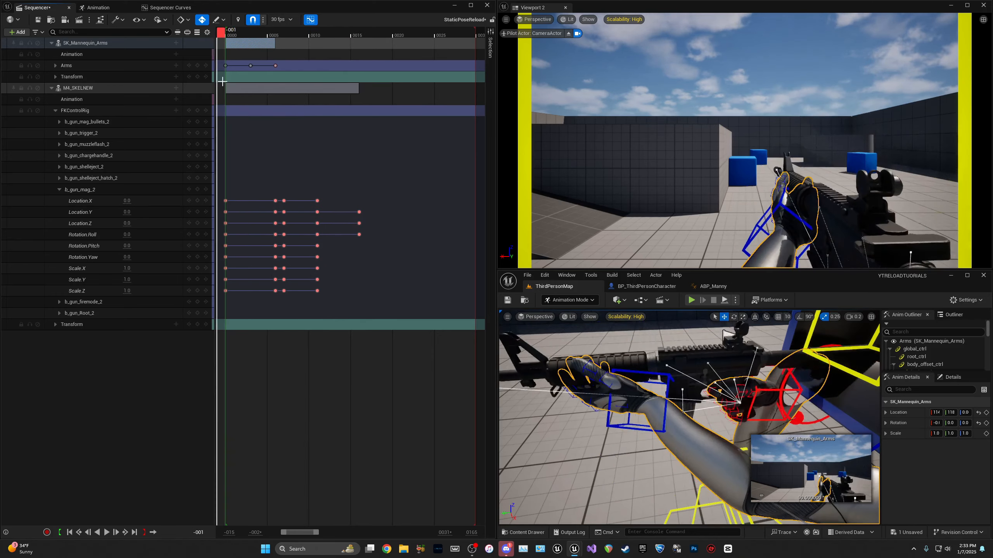
pyautogui.press('space')
pyautogui.press('space')
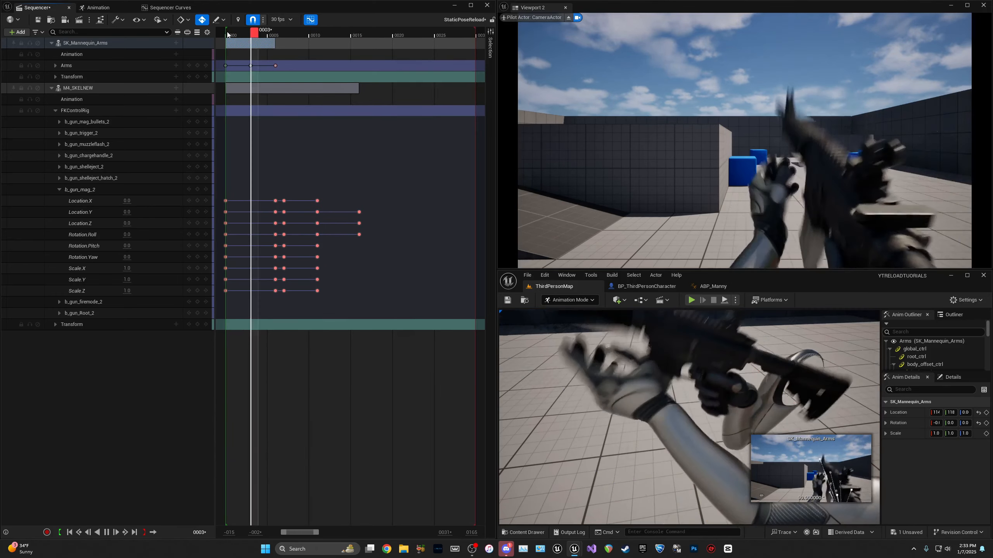
# Step: Key every b_gun_mag_2 channel at frame 16 and copy those keys to frame 21 to hold the lowered pose
pyautogui.moveTo(366, 37); pyautogui.dragTo(377, 42)
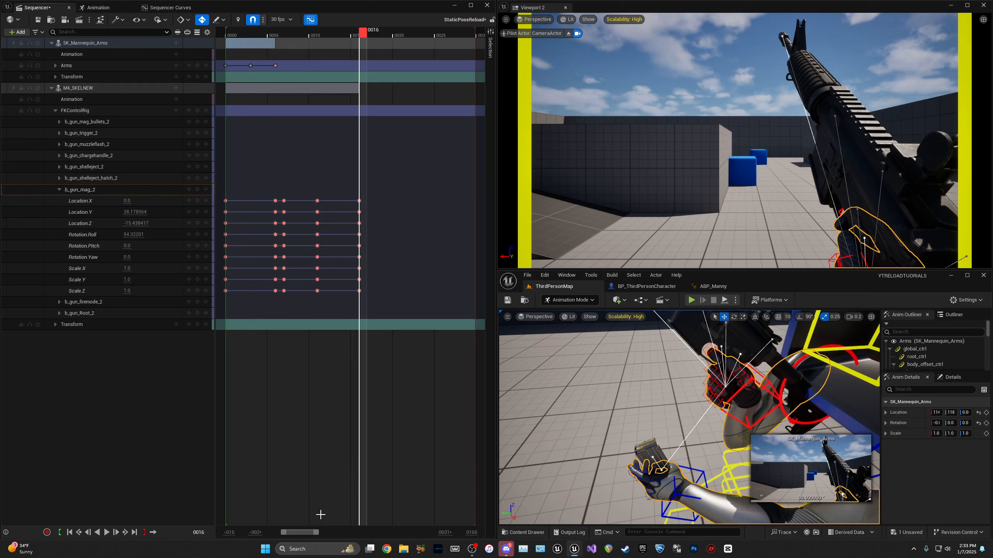
pyautogui.moveTo(306, 537); pyautogui.dragTo(312, 537)
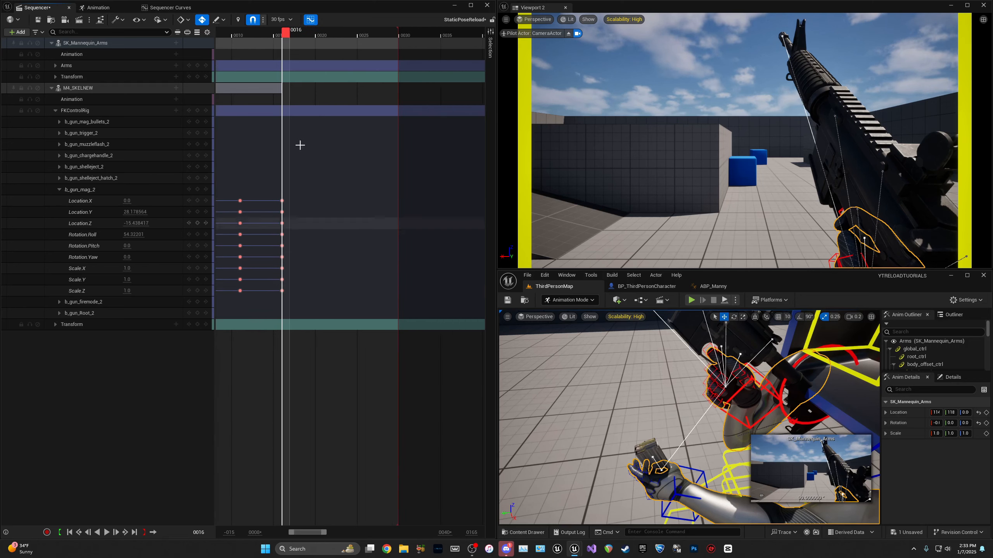
pyautogui.moveTo(290, 36); pyautogui.dragTo(328, 36)
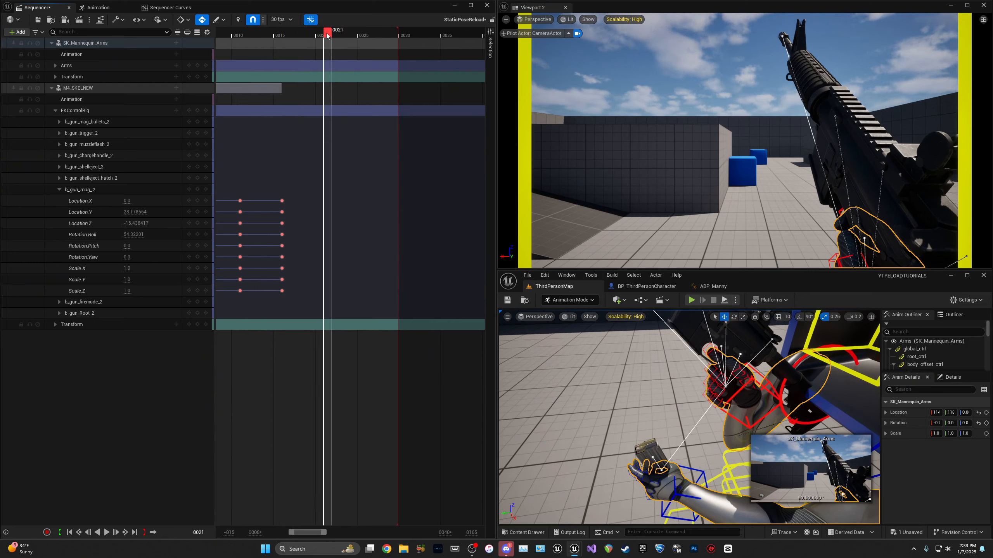
pyautogui.click(334, 300)
pyautogui.moveTo(278, 303); pyautogui.dragTo(304, 181)
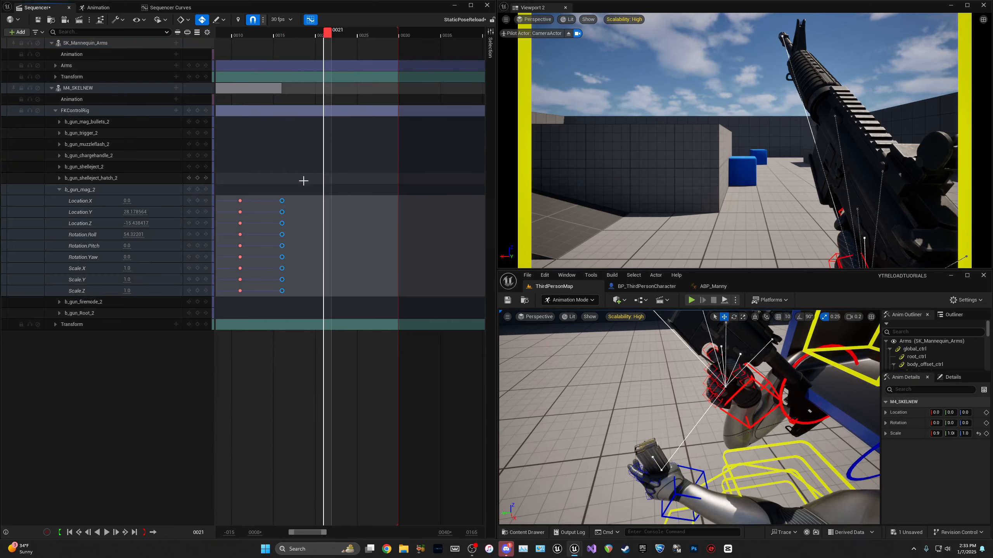
pyautogui.hotkey('ctrl', 'c')
pyautogui.hotkey('ctrl', 'v')
pyautogui.moveTo(330, 36); pyautogui.dragTo(354, 62)
pyautogui.click(370, 462)
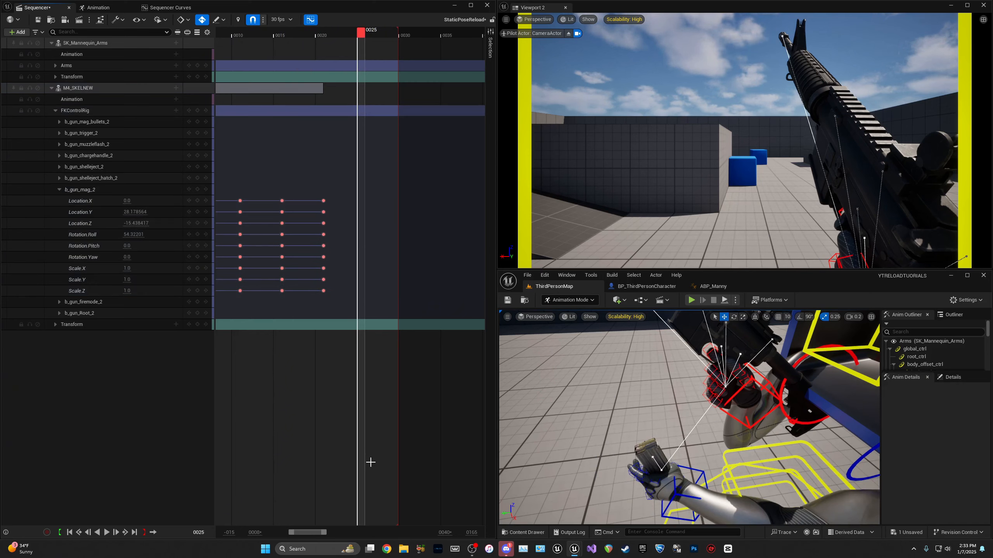
# Step: Copy the seated b_gun_mag_2 keys from frame 6 to frame 26 and review the magazine's return
pyautogui.moveTo(292, 533); pyautogui.dragTo(284, 532)
pyautogui.moveTo(270, 34); pyautogui.dragTo(262, 35)
pyautogui.moveTo(256, 303); pyautogui.dragTo(259, 197)
pyautogui.moveTo(262, 32); pyautogui.dragTo(392, 46)
pyautogui.hotkey('ctrl', 'v')
pyautogui.click(402, 310)
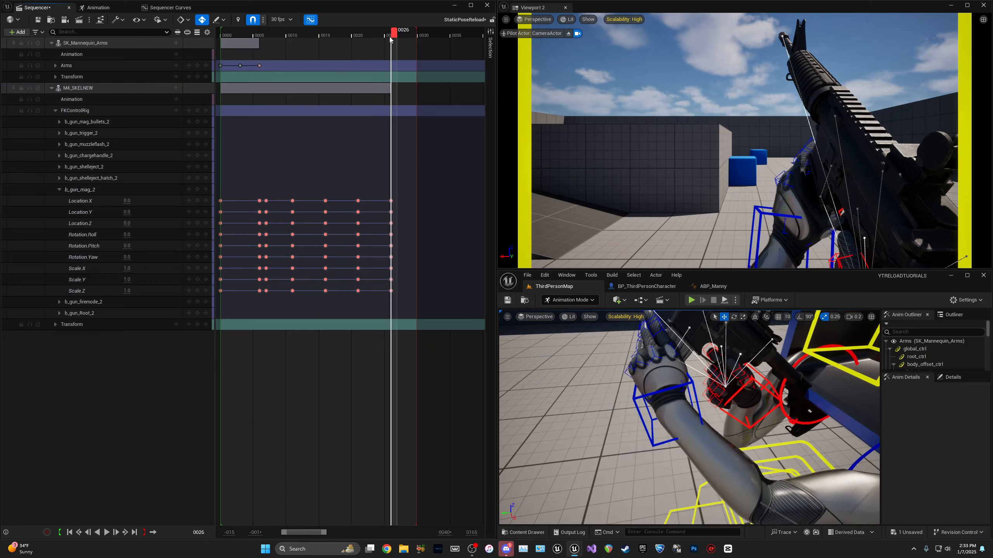
pyautogui.press('space')
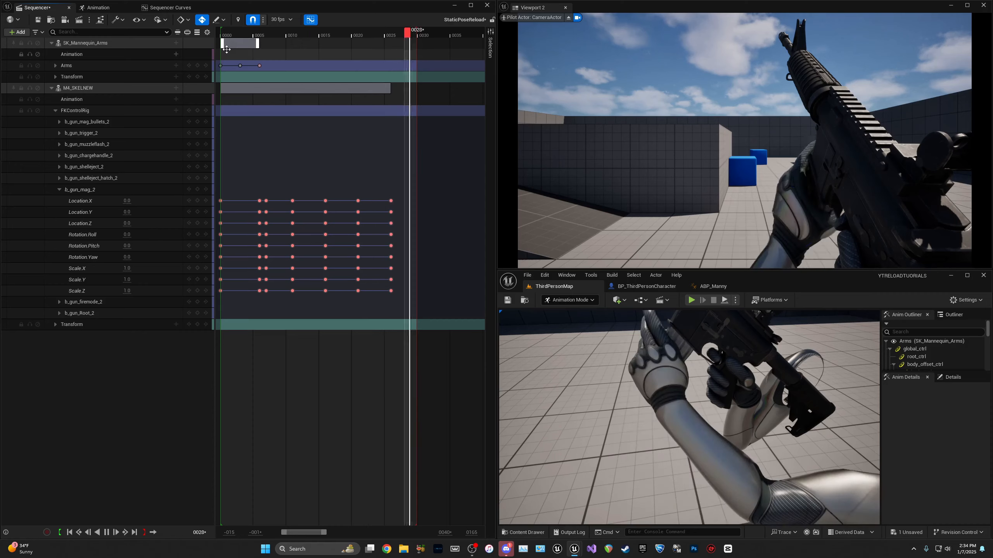
pyautogui.press('space')
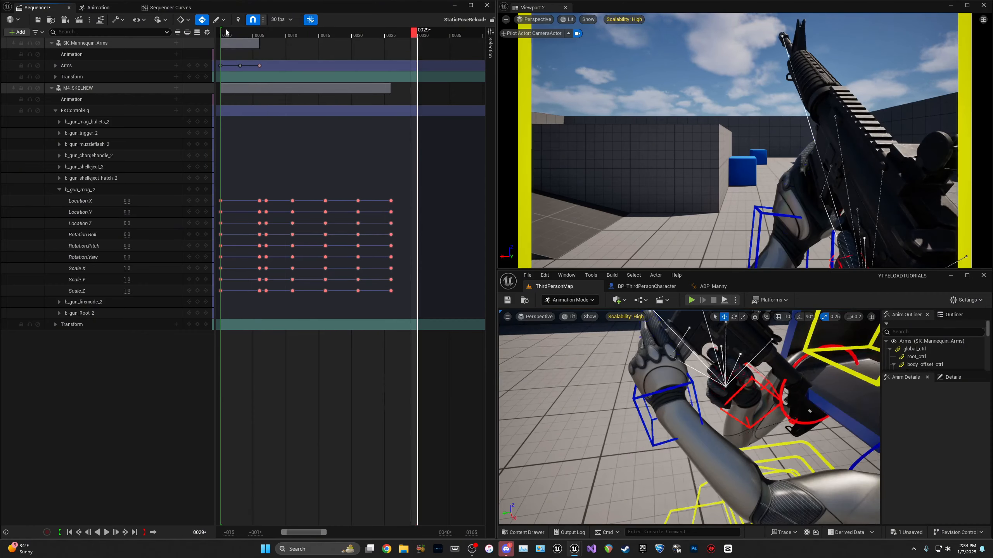
pyautogui.moveTo(227, 32); pyautogui.dragTo(387, 74)
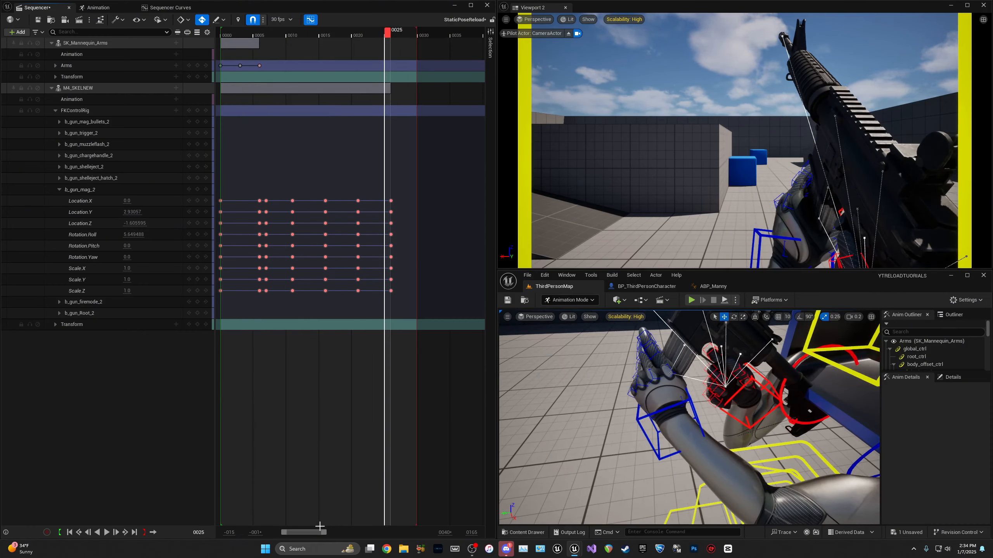
# Step: Duplicate the b_gun_mag_2 keys from frame 26 onto frame 23
pyautogui.moveTo(323, 536); pyautogui.dragTo(313, 535)
pyautogui.moveTo(309, 536); pyautogui.dragTo(315, 536)
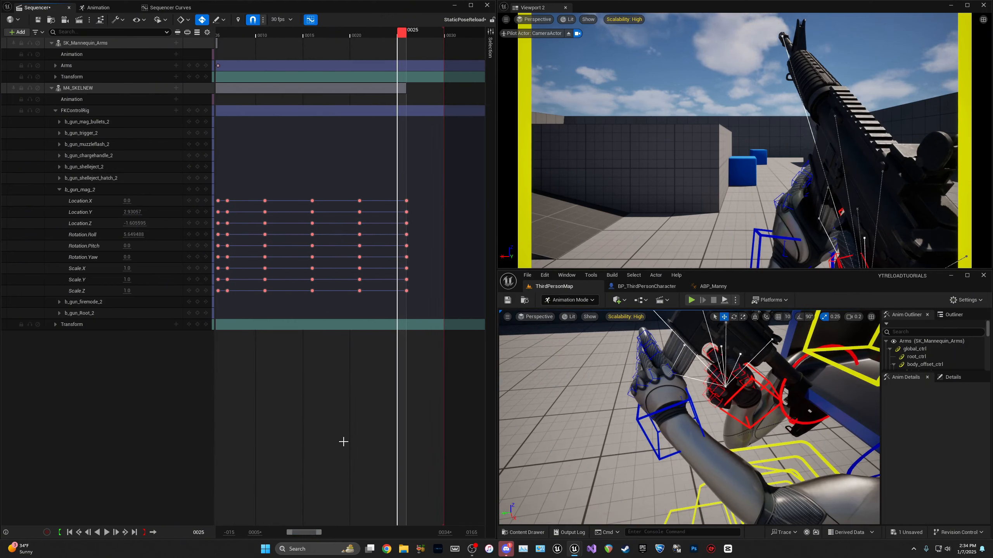
pyautogui.moveTo(402, 34)
pyautogui.mouseDown()
pyautogui.moveTo(365, 41)
pyautogui.moveTo(413, 41)
pyautogui.mouseUp()
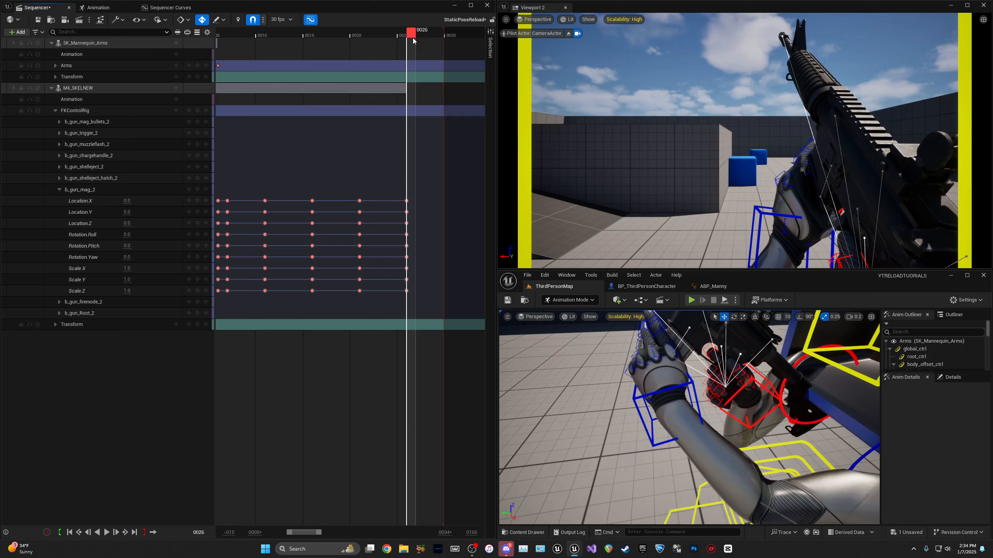
pyautogui.moveTo(402, 303); pyautogui.dragTo(421, 184)
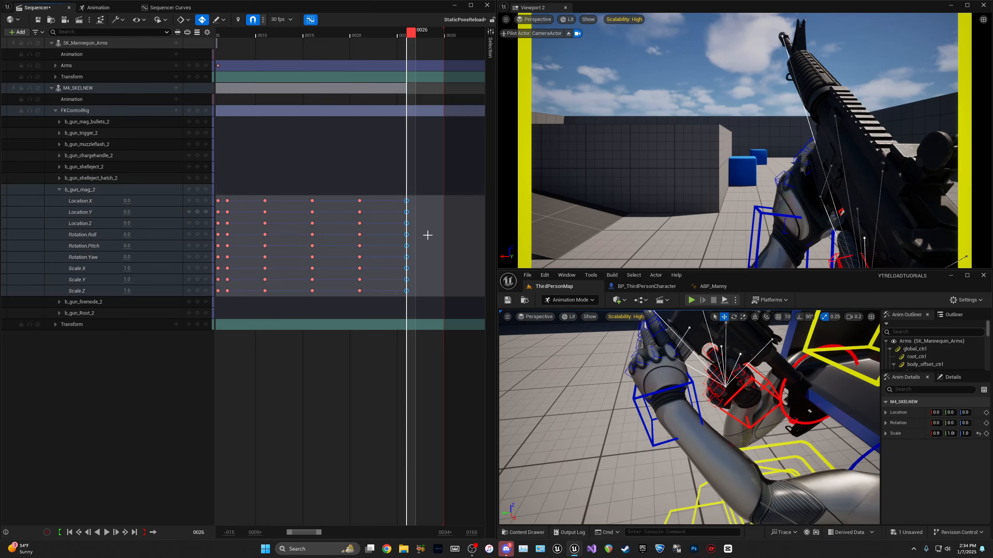
pyautogui.click(407, 36)
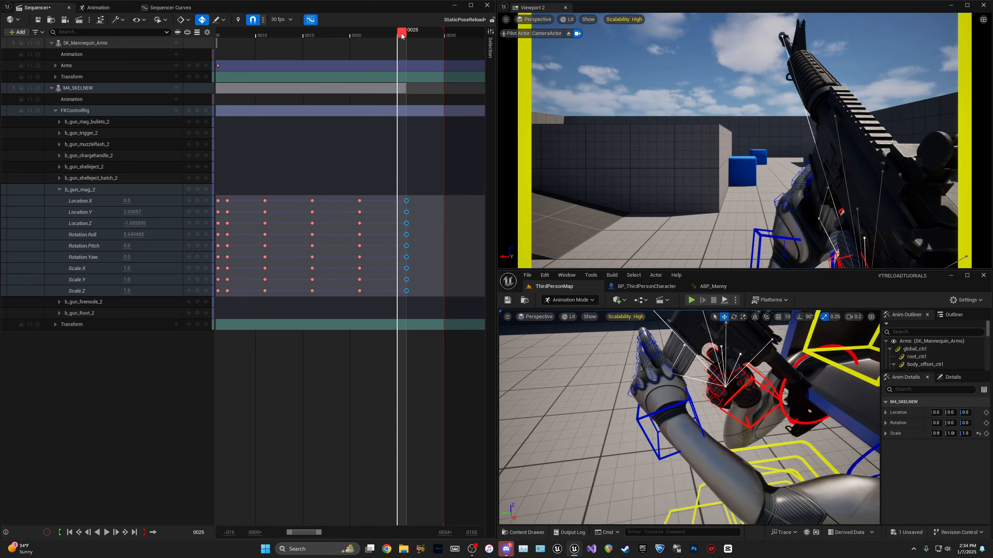
pyautogui.moveTo(402, 34); pyautogui.dragTo(384, 42)
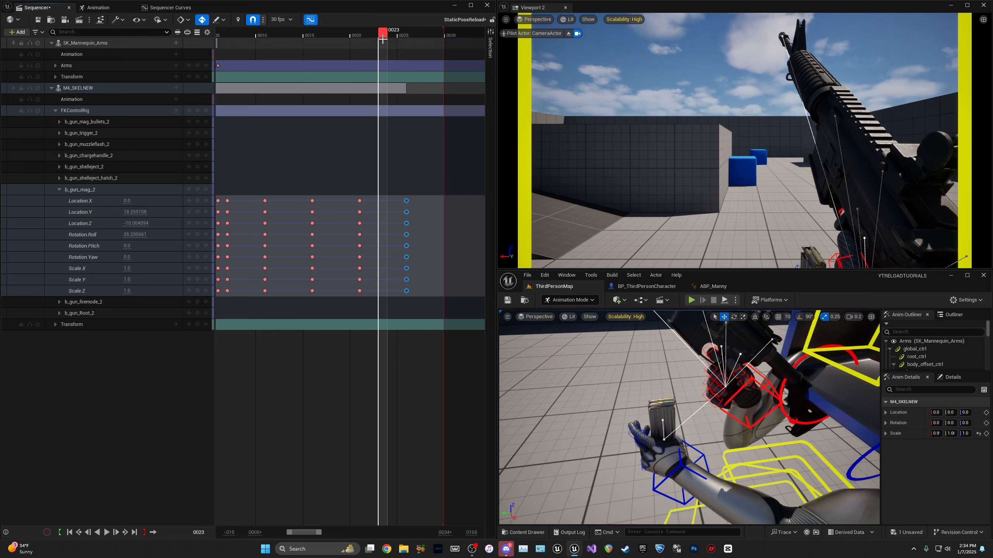
pyautogui.hotkey('ctrl', 'v')
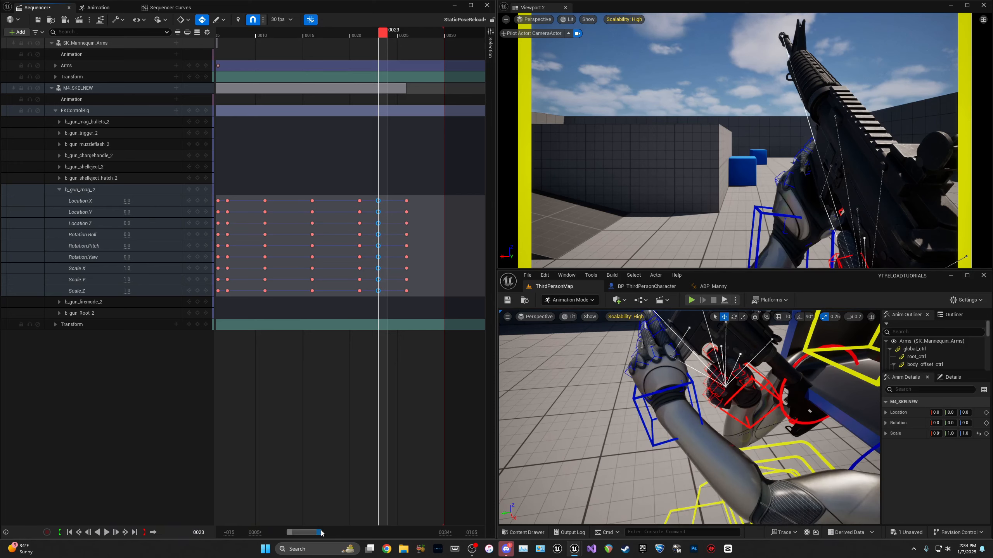
# Step: Move the b_gun_mag_2 keys at frame 26 to frame 33, and the ones at frame 23 to frame 26
pyautogui.moveTo(322, 533); pyautogui.dragTo(334, 532)
pyautogui.moveTo(364, 33); pyautogui.dragTo(419, 34)
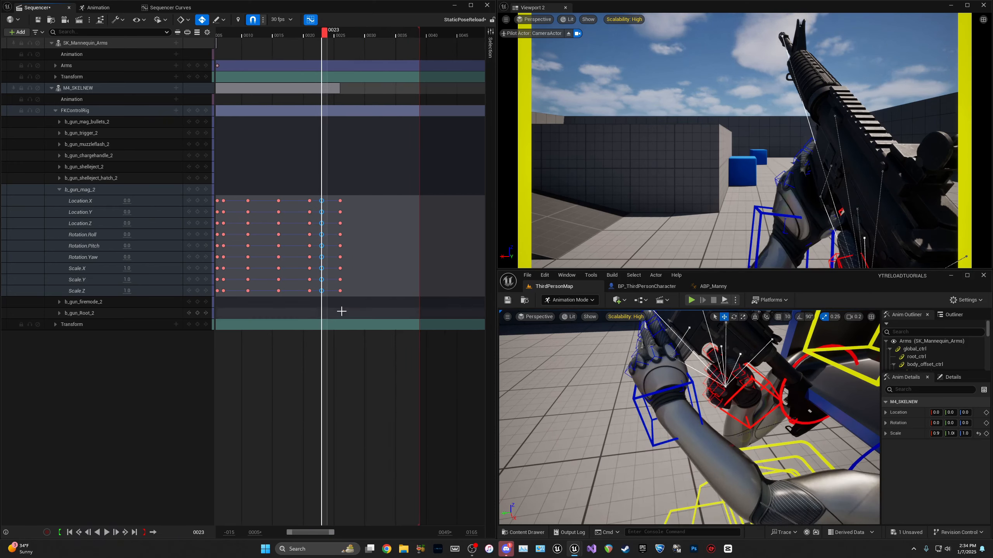
pyautogui.moveTo(338, 309)
pyautogui.mouseDown()
pyautogui.moveTo(367, 201)
pyautogui.moveTo(383, 201)
pyautogui.mouseUp()
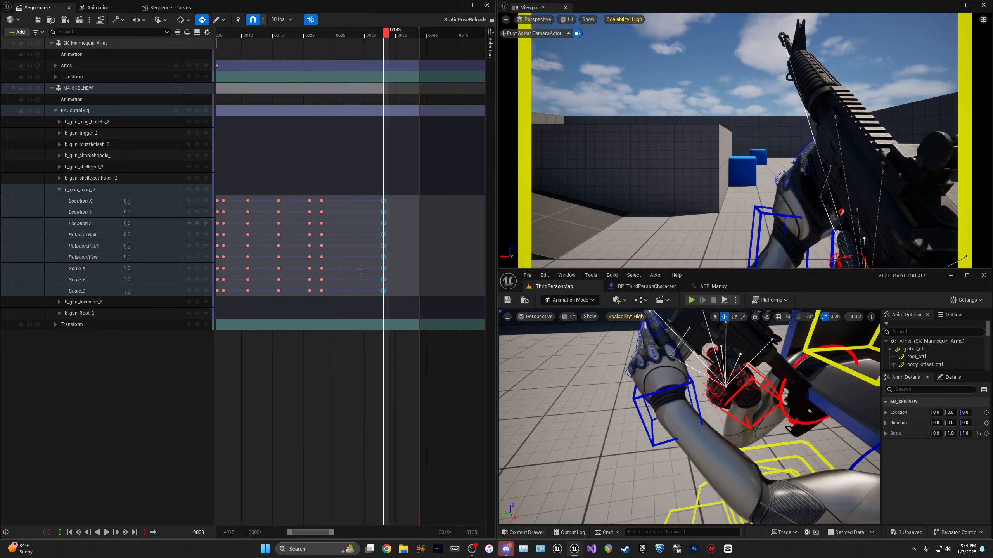
pyautogui.click(362, 271)
pyautogui.moveTo(325, 36)
pyautogui.mouseDown()
pyautogui.moveTo(313, 51)
pyautogui.moveTo(324, 50)
pyautogui.mouseUp()
pyautogui.moveTo(324, 302); pyautogui.dragTo(345, 205)
pyautogui.click(350, 312)
# Step: Play back the retimed magazine return
pyautogui.moveTo(345, 35); pyautogui.dragTo(224, 49)
pyautogui.press('space')
pyautogui.press('space')
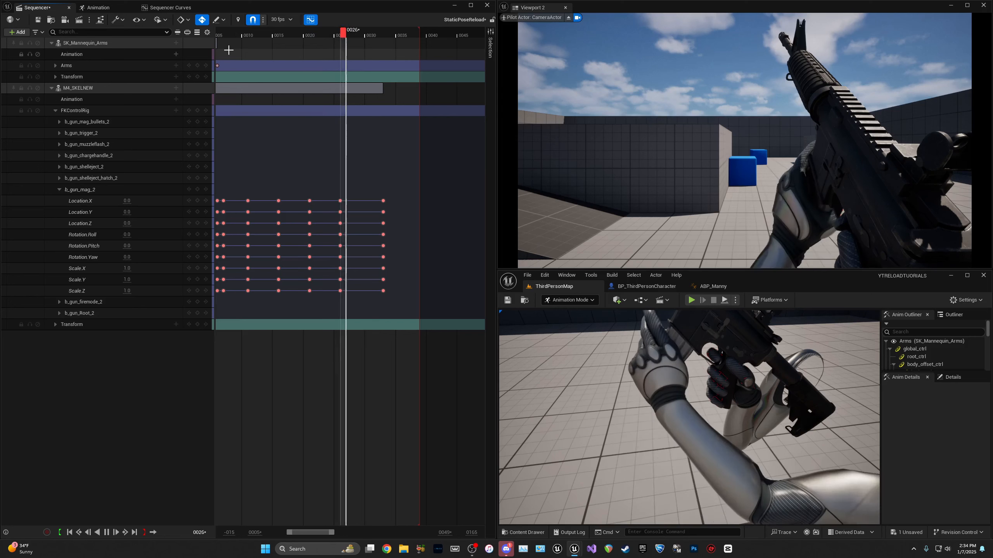
# Step: At frame 26, position b_gun_mag_2 just below the weapon at about X 0.42, Y 8.14, Z -1.17, and compare it with frame 33
pyautogui.moveTo(304, 38); pyautogui.dragTo(343, 41)
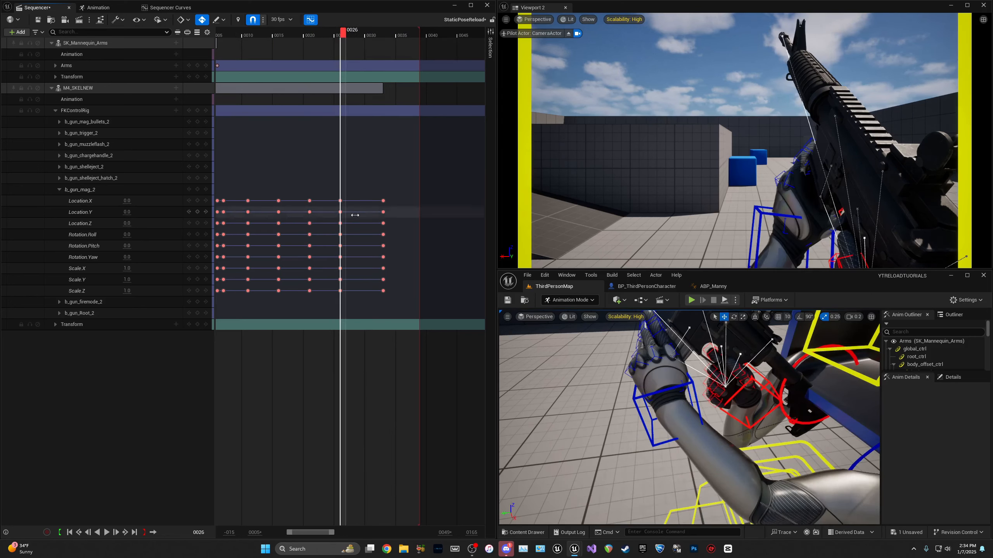
pyautogui.moveTo(628, 394)
pyautogui.mouseDown(button='right')
pyautogui.moveTo(646, 397)
pyautogui.moveTo(610, 393)
pyautogui.mouseUp(button='right')
pyautogui.click(80, 188)
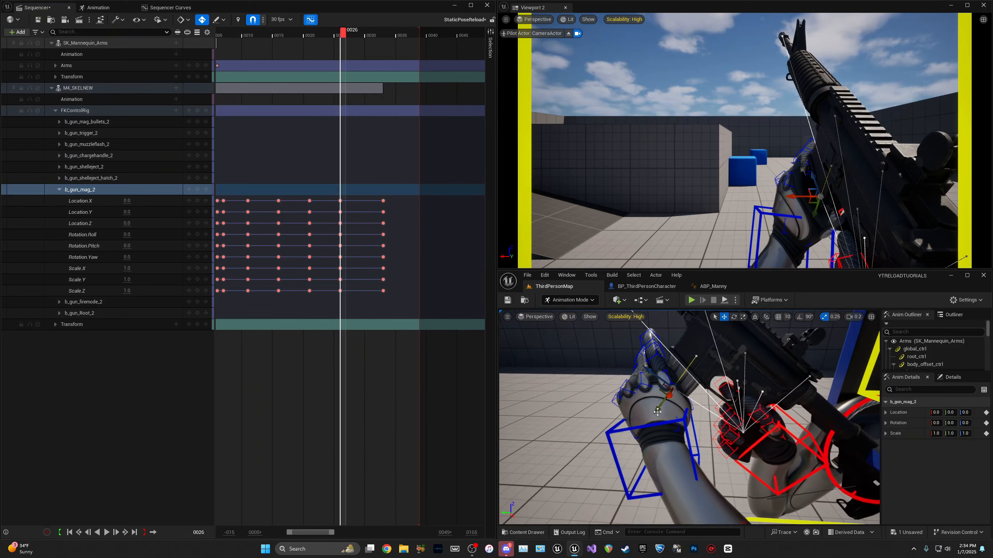
pyautogui.moveTo(658, 411); pyautogui.dragTo(632, 420)
pyautogui.press('w')
pyautogui.moveTo(632, 421)
pyautogui.mouseDown(button='right')
pyautogui.moveTo(647, 414)
pyautogui.moveTo(638, 409)
pyautogui.mouseUp(button='right')
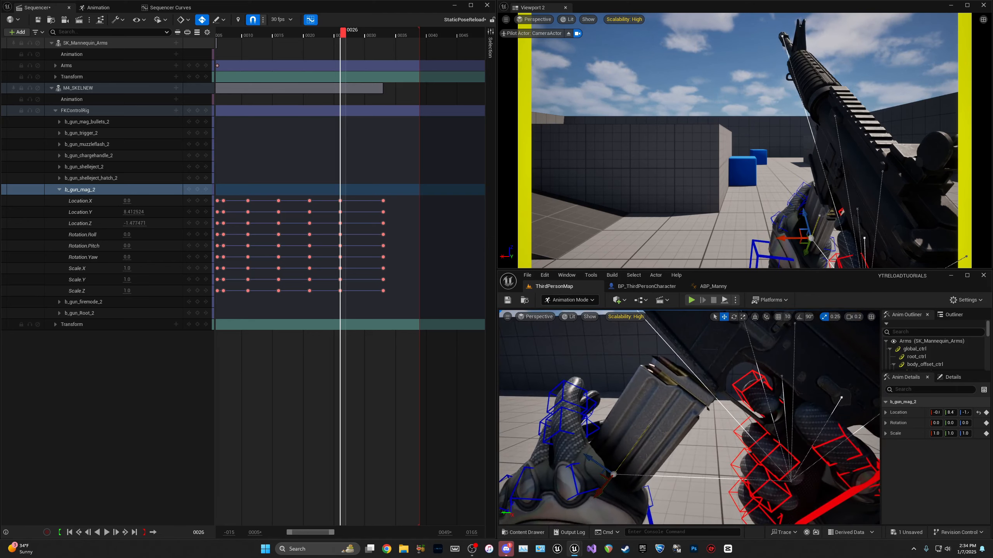
pyautogui.moveTo(590, 458); pyautogui.dragTo(593, 493)
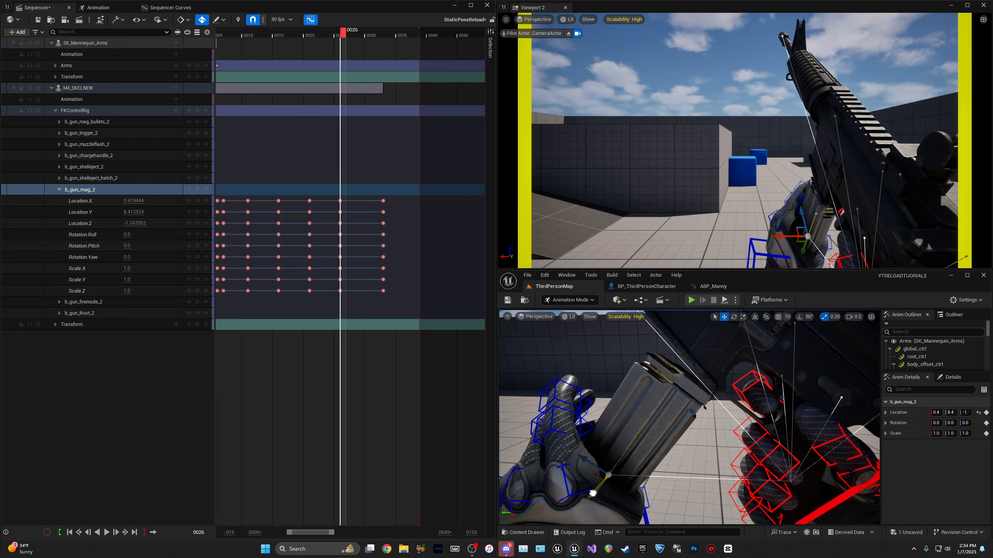
pyautogui.moveTo(596, 506); pyautogui.dragTo(597, 506, button='right')
pyautogui.moveTo(593, 498); pyautogui.dragTo(595, 494)
pyautogui.moveTo(595, 494); pyautogui.dragTo(596, 490, button='right')
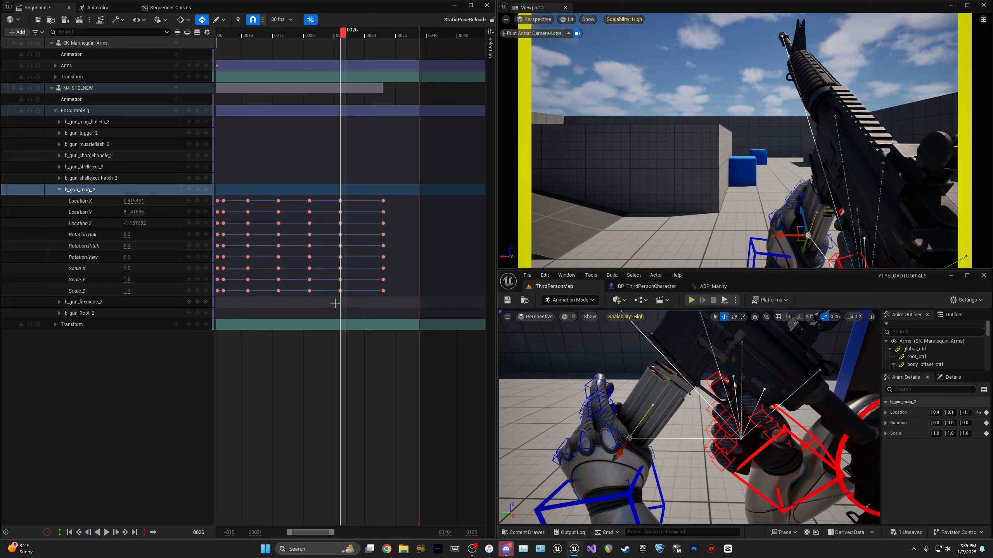
pyautogui.moveTo(345, 38); pyautogui.dragTo(387, 52)
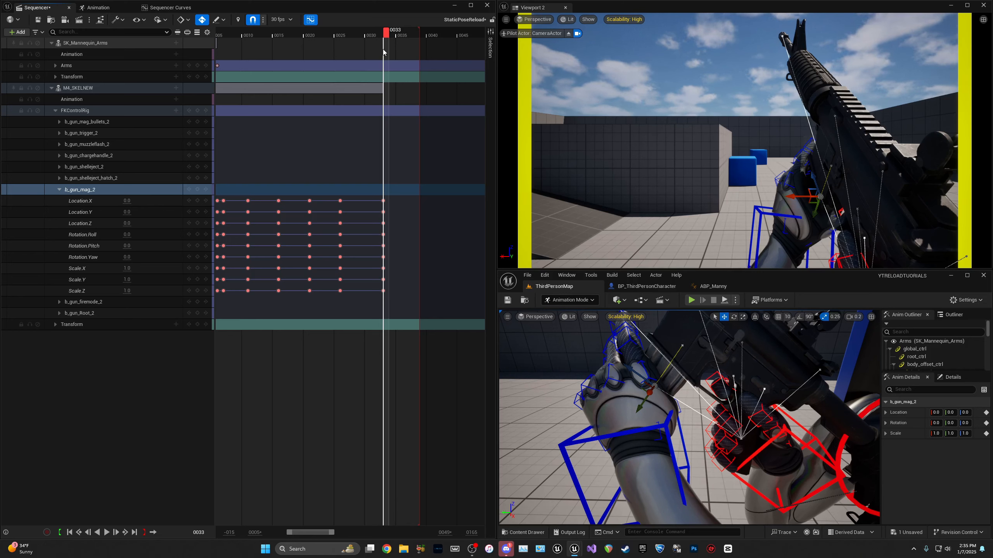
# Step: Duplicate the b_gun_mag_2 keys from frame 26 onto frame 27
pyautogui.moveTo(384, 52); pyautogui.dragTo(341, 123)
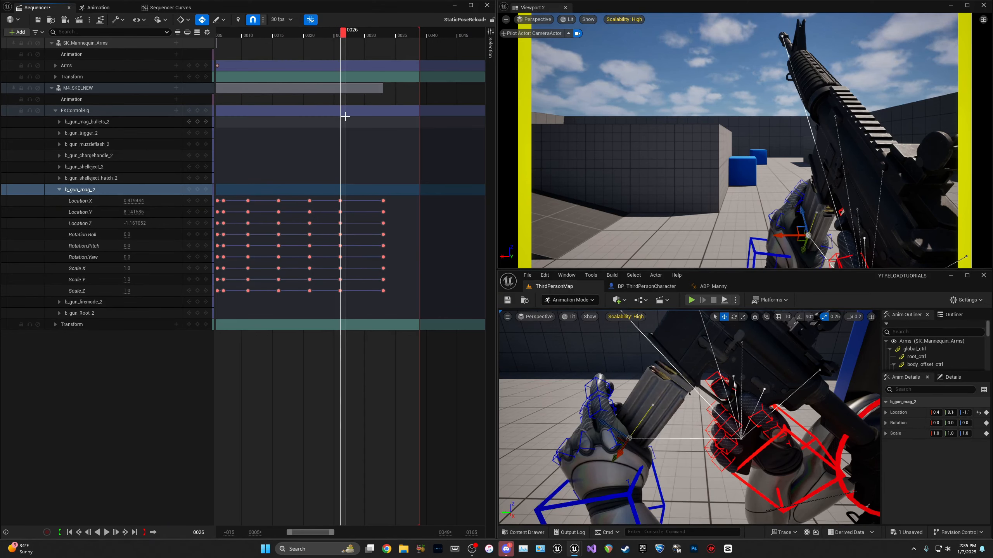
pyautogui.moveTo(346, 36)
pyautogui.mouseDown()
pyautogui.moveTo(311, 41)
pyautogui.moveTo(342, 41)
pyautogui.mouseUp()
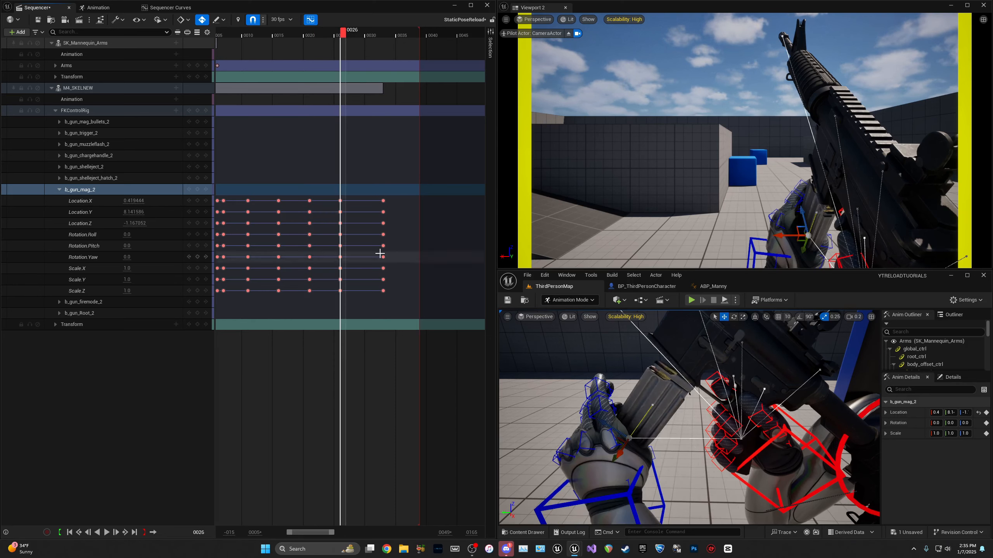
pyautogui.moveTo(339, 312); pyautogui.dragTo(353, 198)
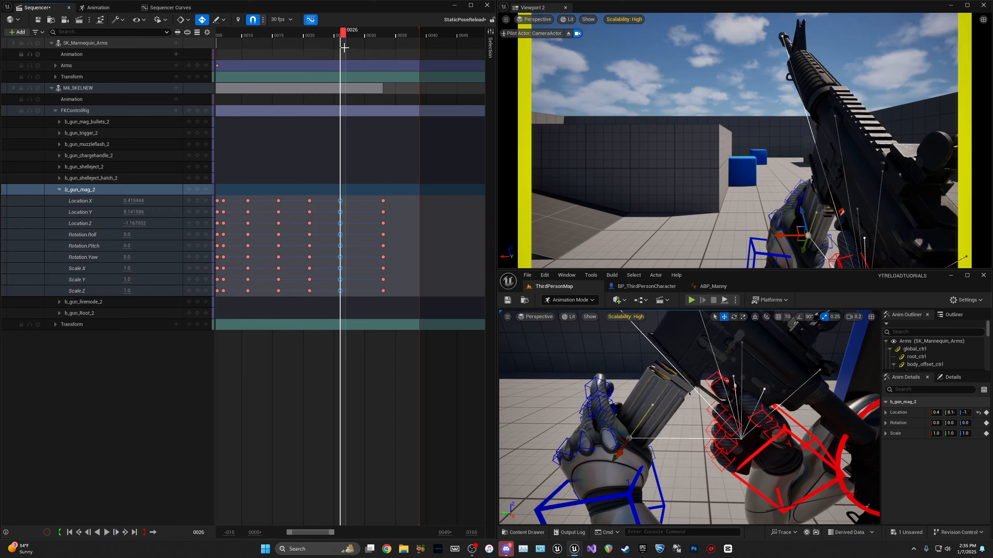
pyautogui.moveTo(346, 36); pyautogui.dragTo(386, 43)
pyautogui.hotkey('ctrl', 'v')
pyautogui.click(362, 298)
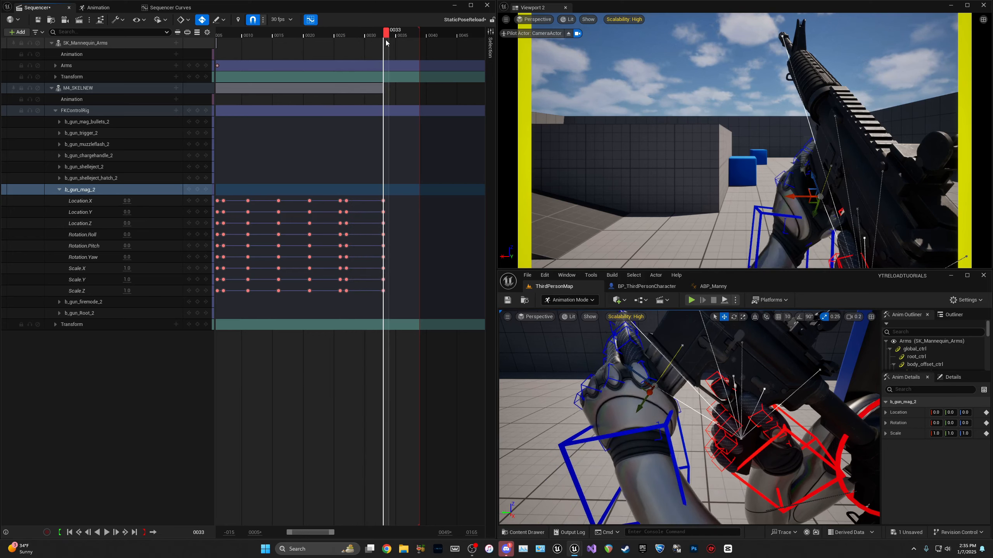
# Step: Play back the magazine return with the short hold at frames 26 to 27
pyautogui.press('space')
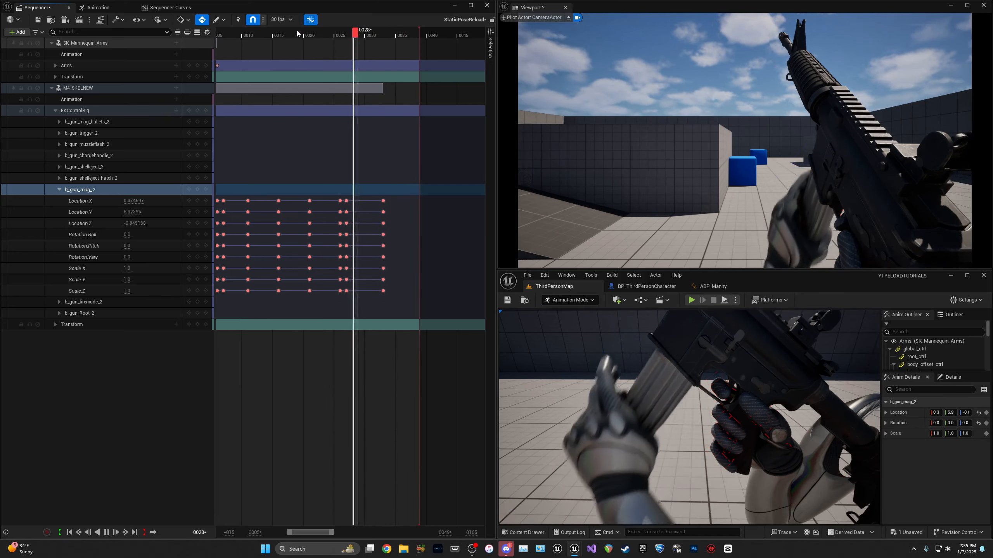
pyautogui.click(299, 34)
pyautogui.press('space')
# Step: Copy the b_gun_mag_2 keys from frame 33 to frame 30 and pull the magazine down there to about Y 8.56
pyautogui.moveTo(304, 33); pyautogui.dragTo(367, 36)
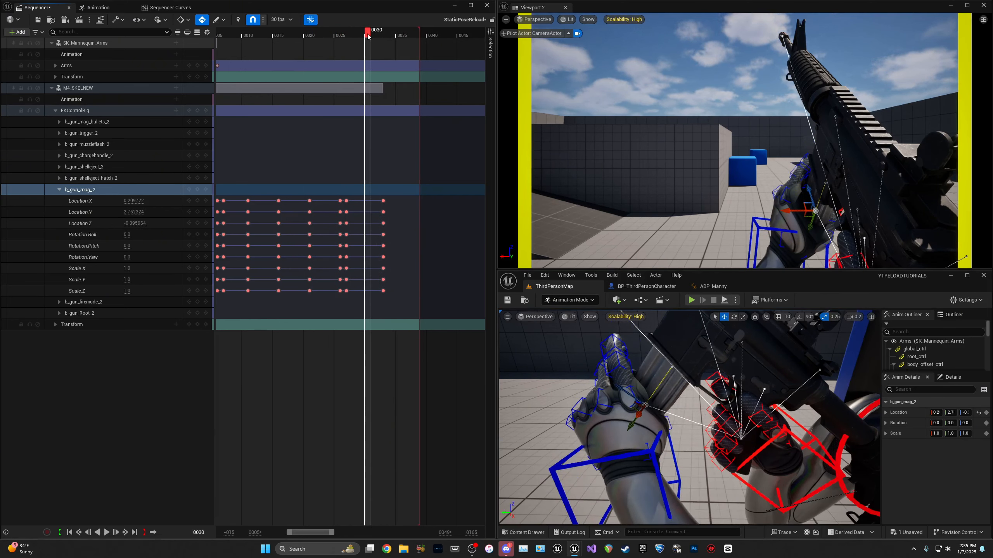
pyautogui.moveTo(382, 306); pyautogui.dragTo(393, 200)
pyautogui.hotkey('ctrl', 'c')
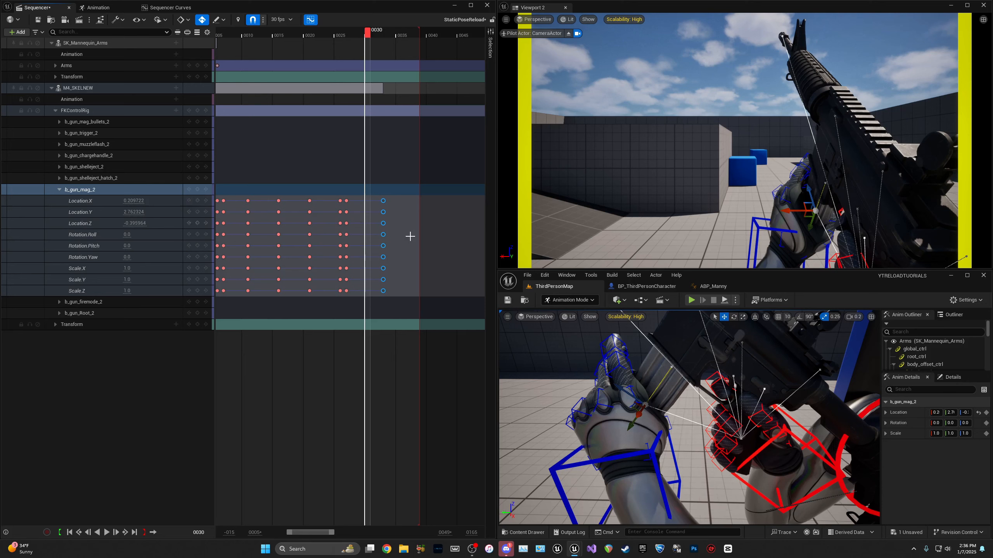
pyautogui.hotkey('ctrl', 'v')
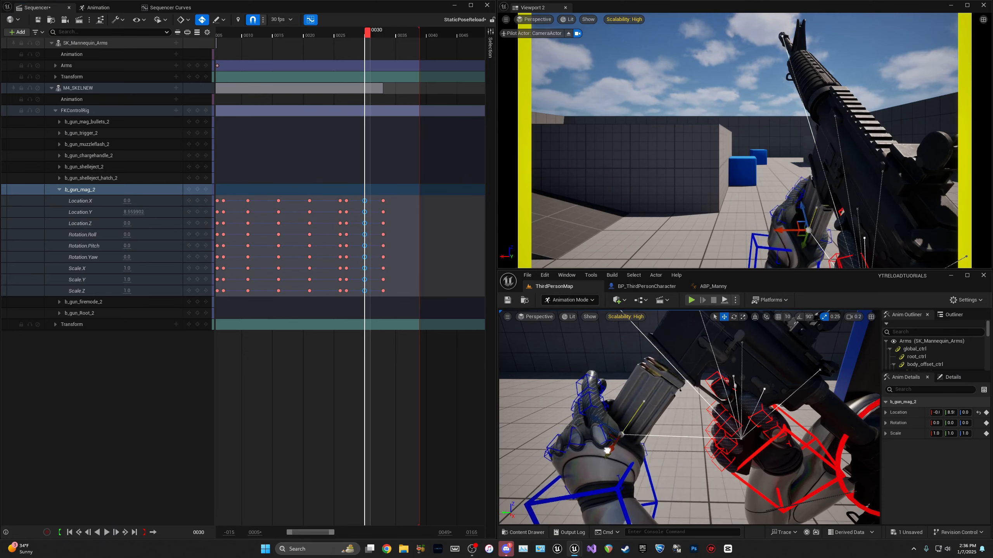
# Step: Examine the magazine's motion after frame 30 and replay its return into the weapon several times
pyautogui.moveTo(369, 38)
pyautogui.mouseDown()
pyautogui.moveTo(337, 37)
pyautogui.moveTo(377, 39)
pyautogui.mouseUp()
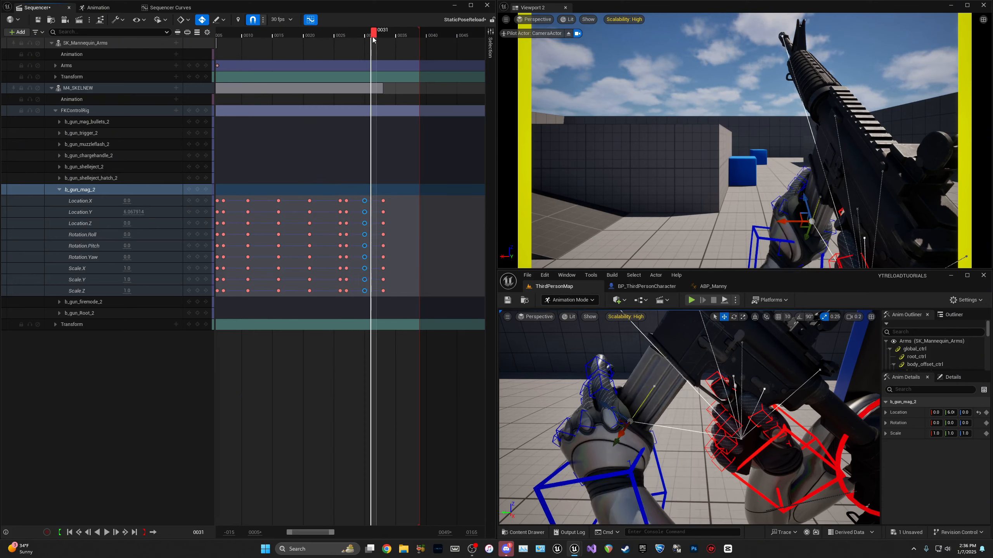
pyautogui.press('space')
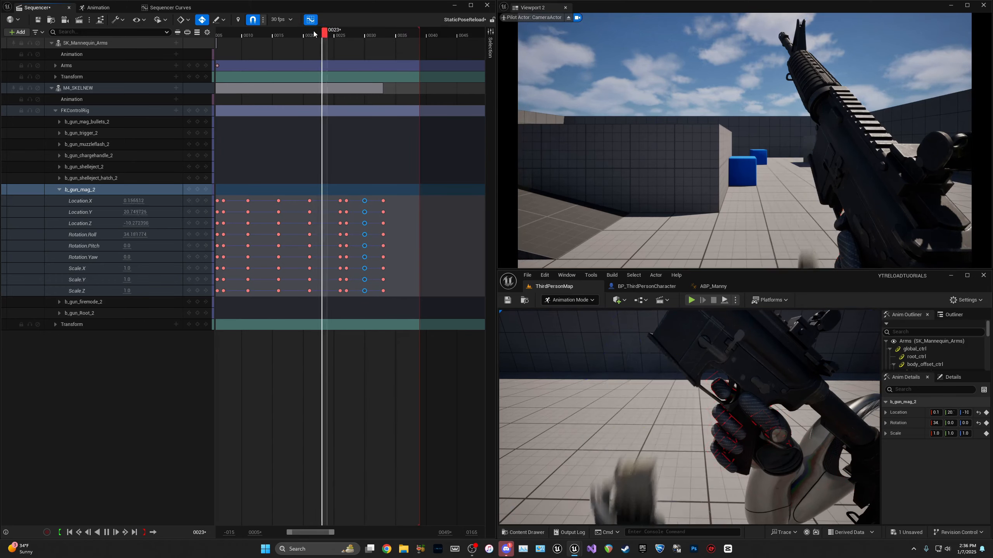
pyautogui.press('space')
pyautogui.click(314, 32)
pyautogui.press('space')
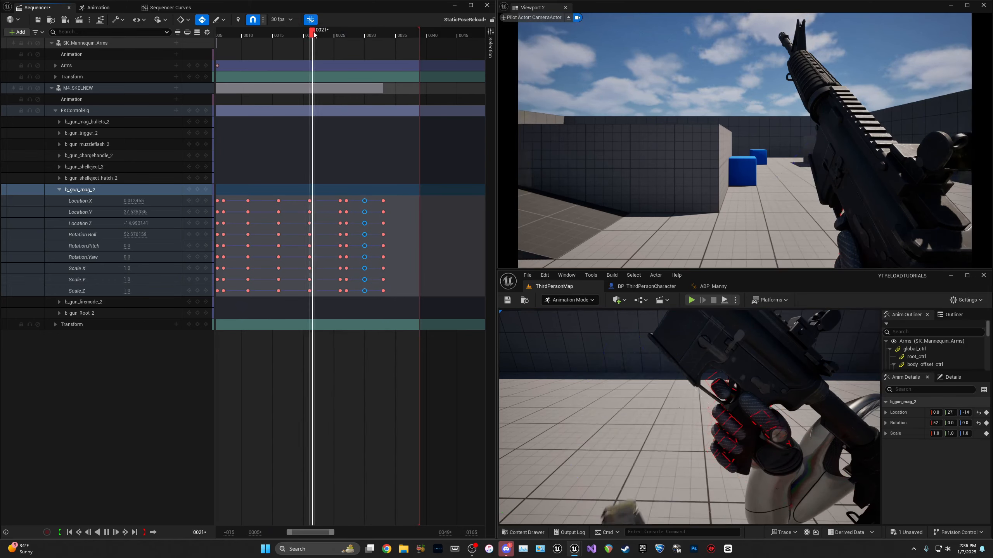
pyautogui.click(315, 33)
pyautogui.press('space')
pyautogui.click(314, 35)
pyautogui.press('space')
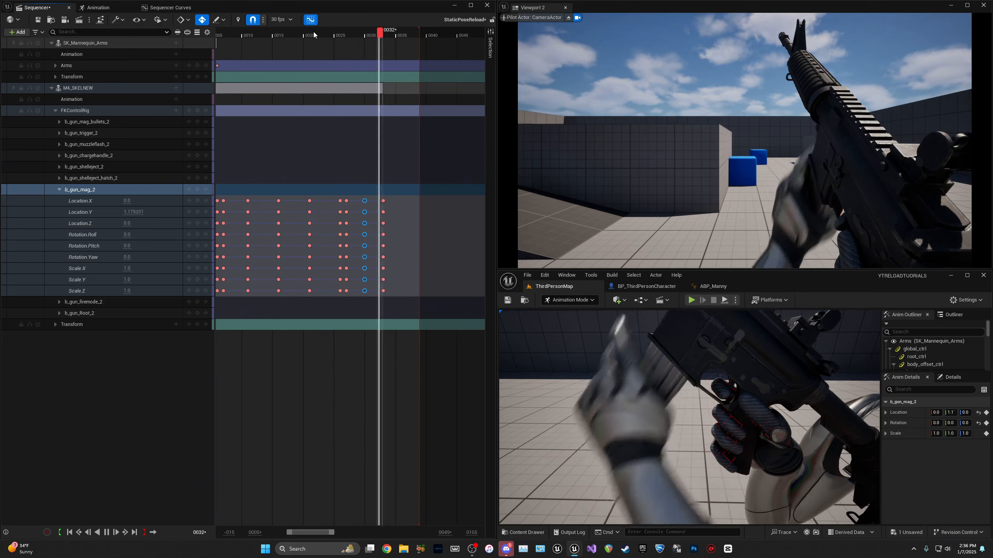
# Step: At frame 30, lower b_gun_mag_2 slightly to about Y 8.95 and play back the insertion
pyautogui.moveTo(315, 35); pyautogui.dragTo(368, 33)
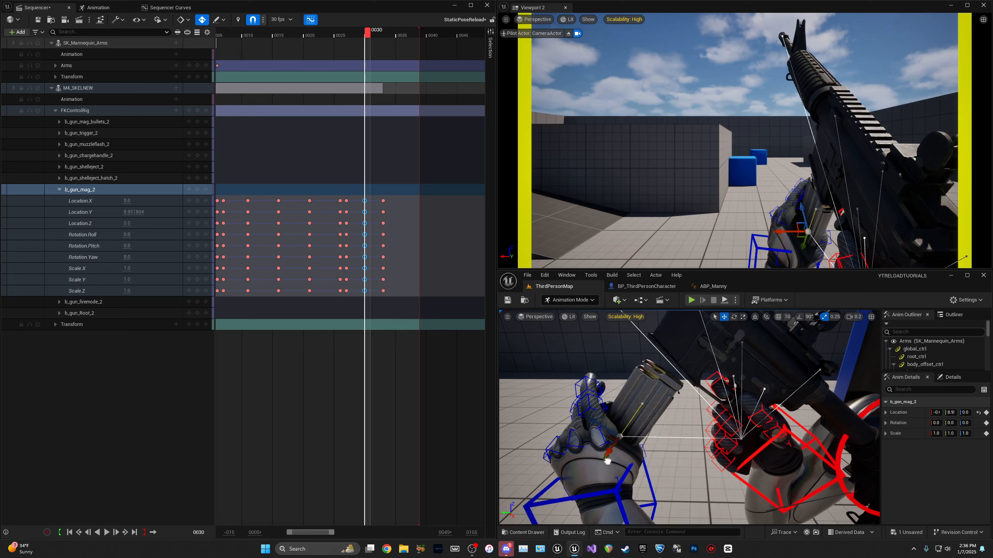
pyautogui.click(315, 38)
pyautogui.press('space')
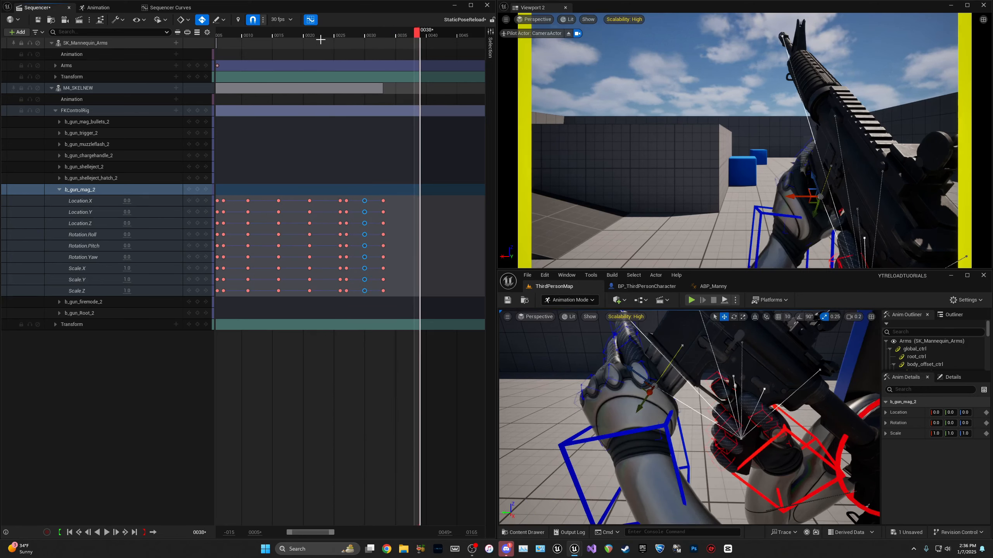
pyautogui.click(295, 36)
pyautogui.press('space')
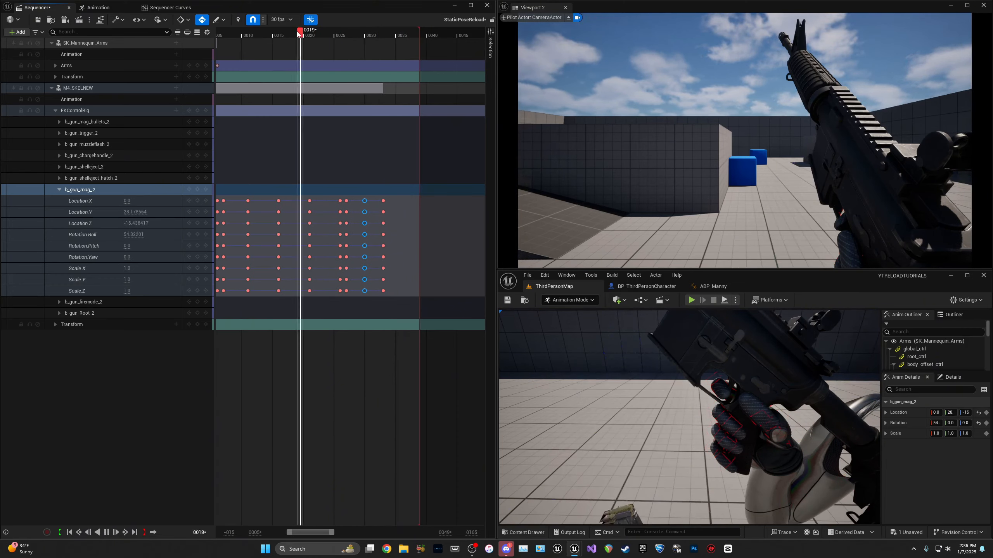
pyautogui.moveTo(297, 35); pyautogui.dragTo(386, 45)
pyautogui.click(412, 300)
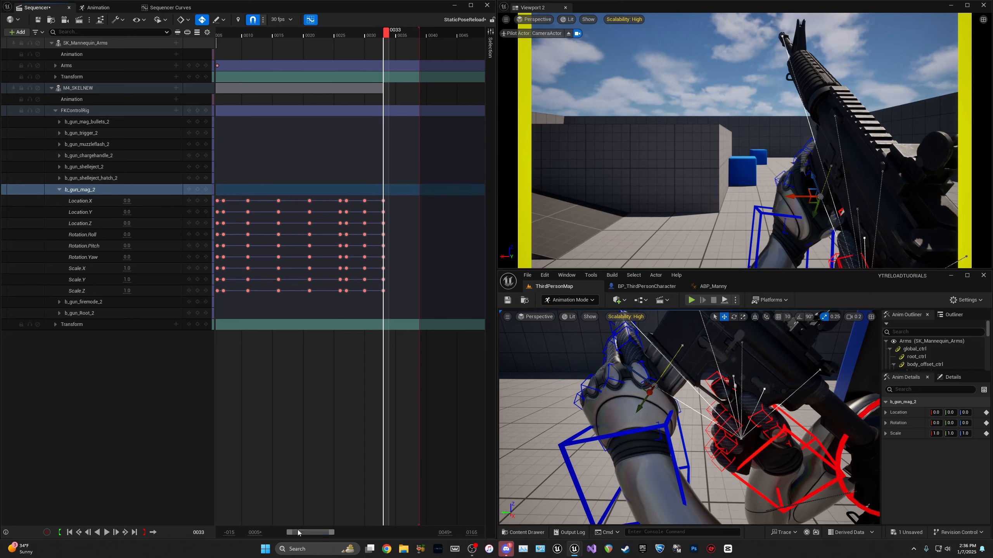
# Step: Play back the whole reload and examine the magazine's removal between frames 8 and 14
pyautogui.moveTo(291, 533); pyautogui.dragTo(283, 532)
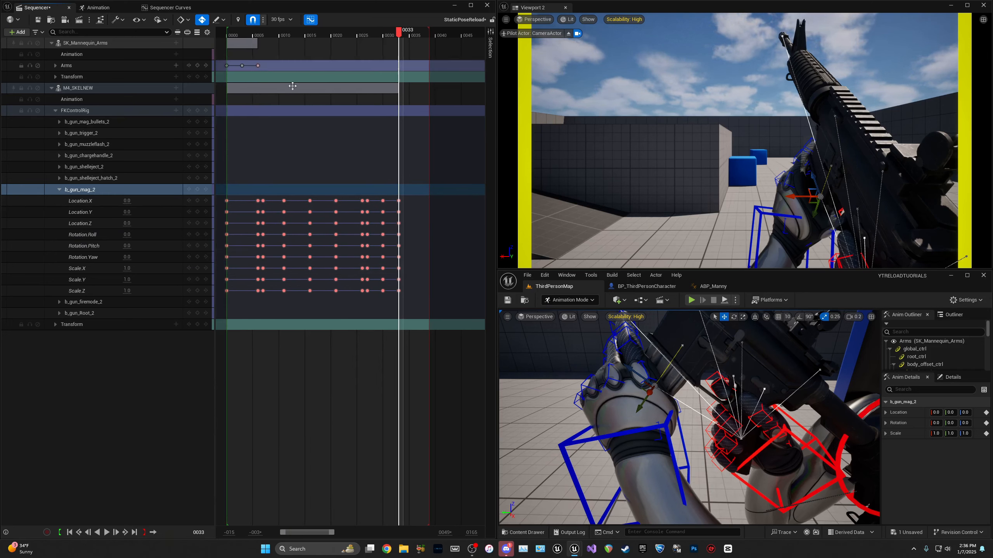
pyautogui.click(268, 39)
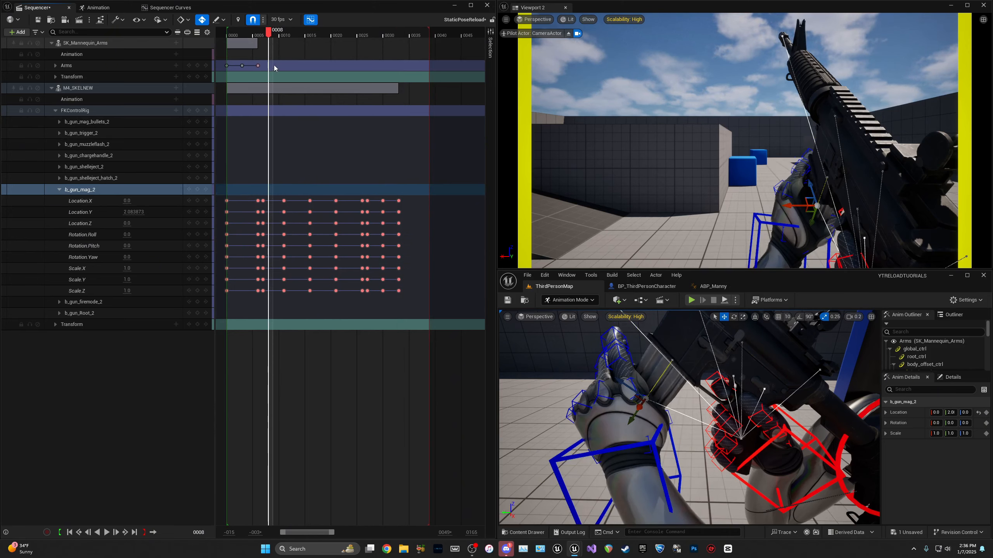
pyautogui.moveTo(274, 67); pyautogui.dragTo(302, 80)
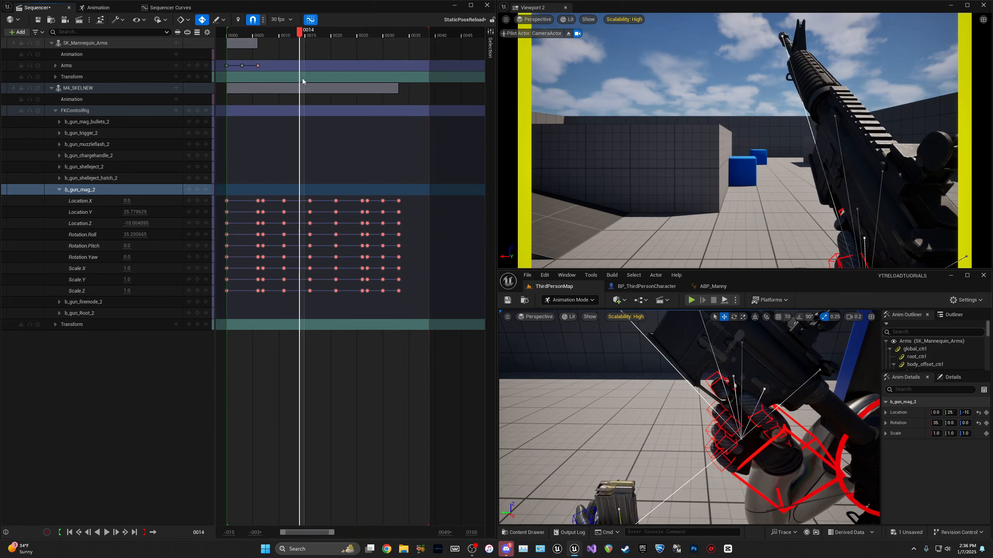
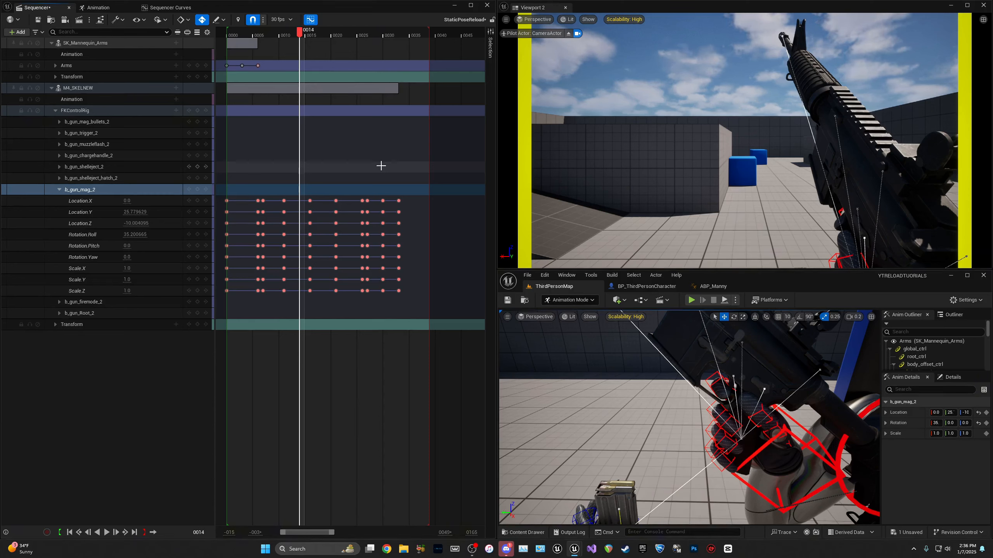
pyautogui.moveTo(305, 31); pyautogui.dragTo(231, 37)
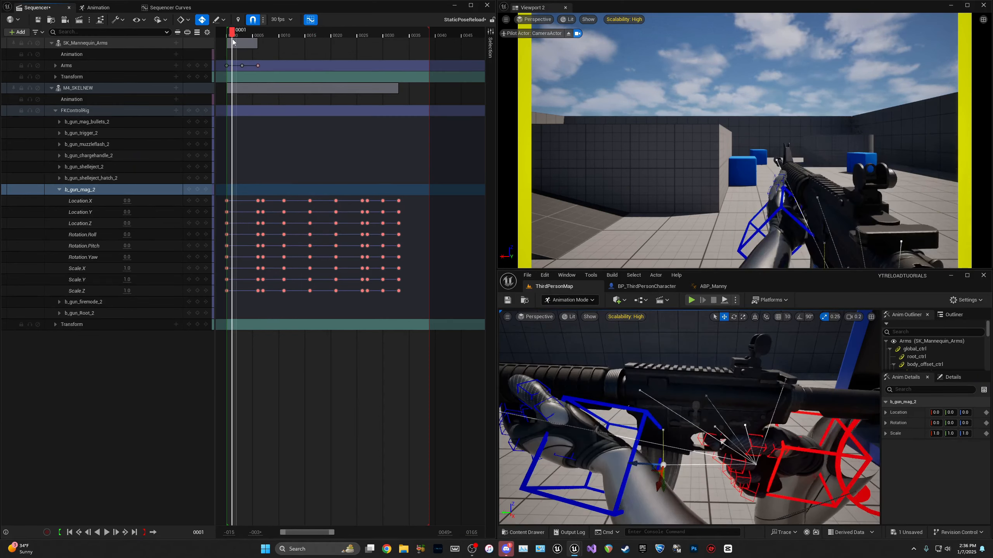
pyautogui.press('space')
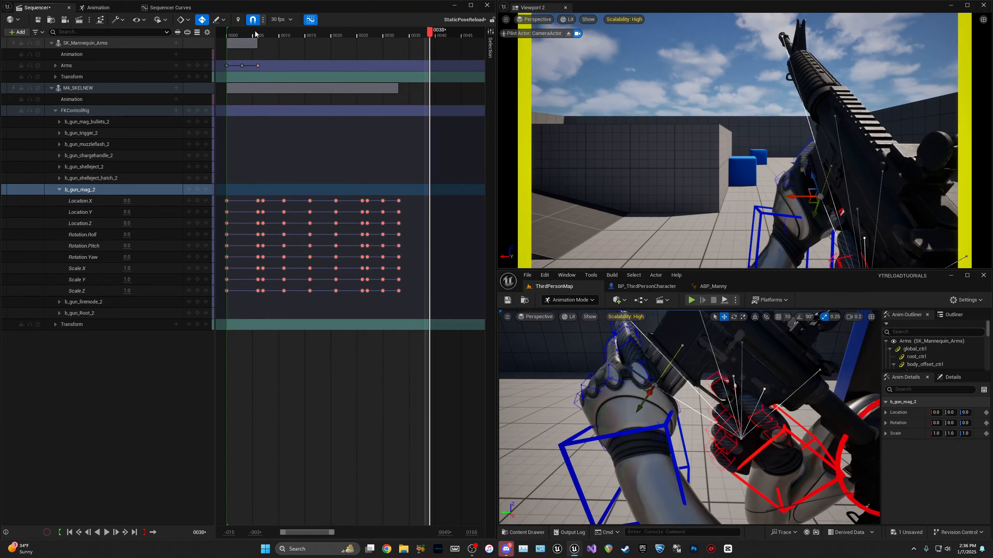
pyautogui.click(264, 34)
pyautogui.moveTo(270, 36); pyautogui.dragTo(269, 36)
pyautogui.moveTo(330, 535)
pyautogui.mouseDown()
pyautogui.moveTo(310, 534)
pyautogui.moveTo(321, 532)
pyautogui.mouseUp()
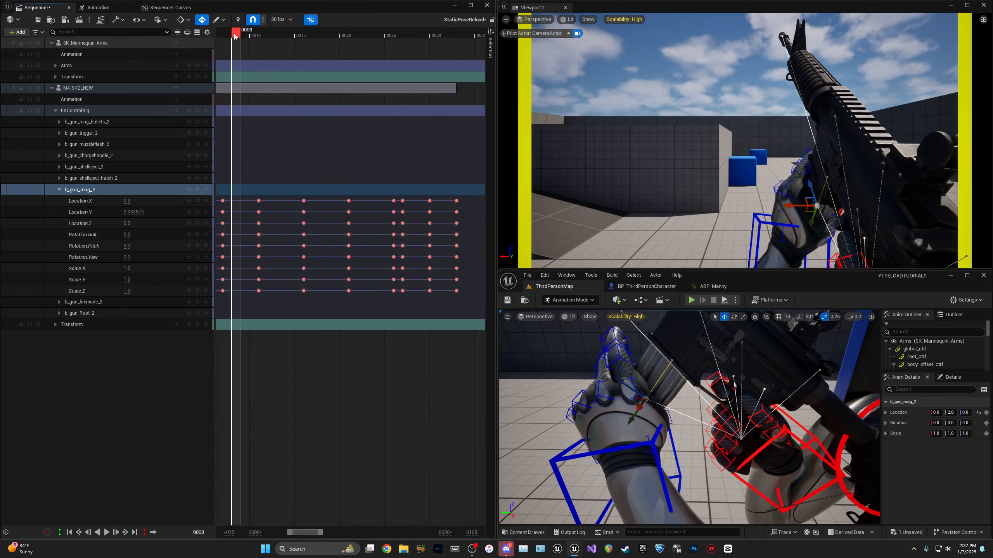
pyautogui.moveTo(241, 36); pyautogui.dragTo(264, 36)
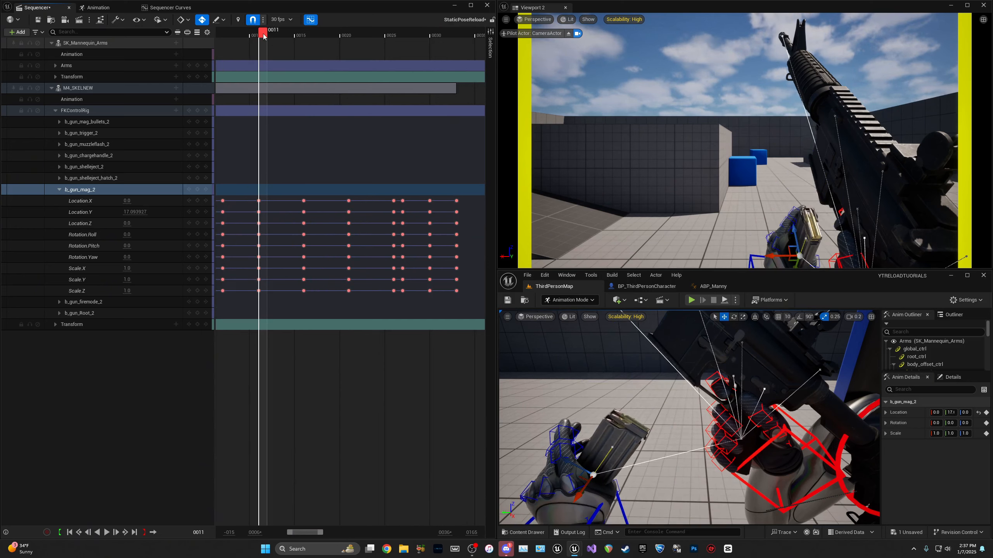
pyautogui.press('space')
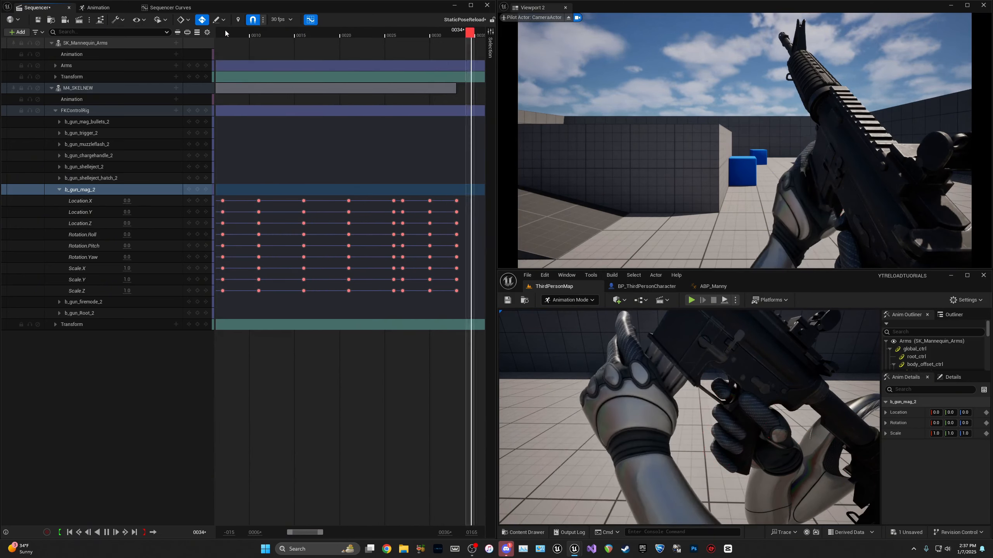
# Step: Move all b_gun_mag_2 keys from frame 16 onward one frame earlier, so they start at frame 15
pyautogui.moveTo(251, 35); pyautogui.dragTo(299, 38)
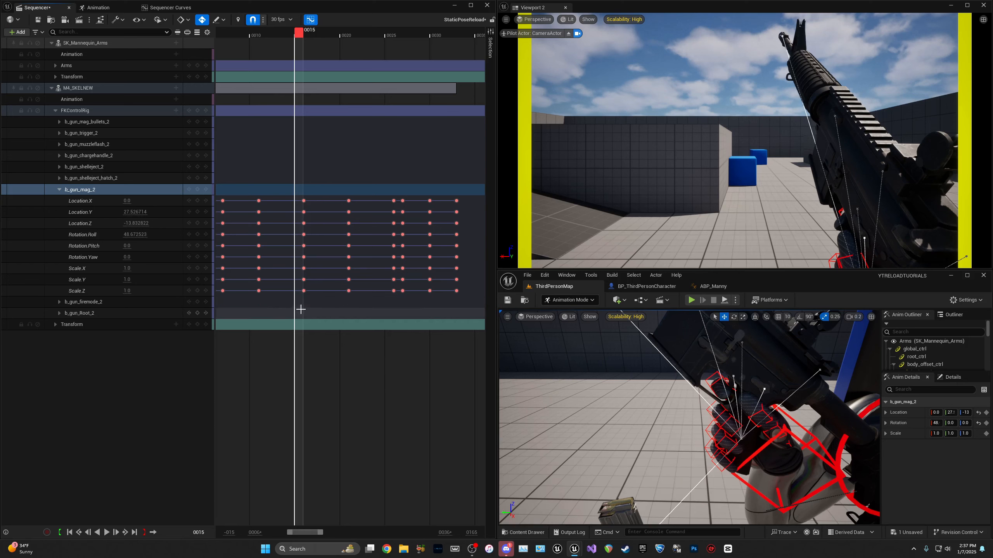
pyautogui.moveTo(301, 309); pyautogui.dragTo(464, 199)
pyautogui.moveTo(301, 34)
pyautogui.mouseDown()
pyautogui.moveTo(262, 35)
pyautogui.moveTo(300, 35)
pyautogui.moveTo(273, 47)
pyautogui.moveTo(296, 47)
pyautogui.mouseUp()
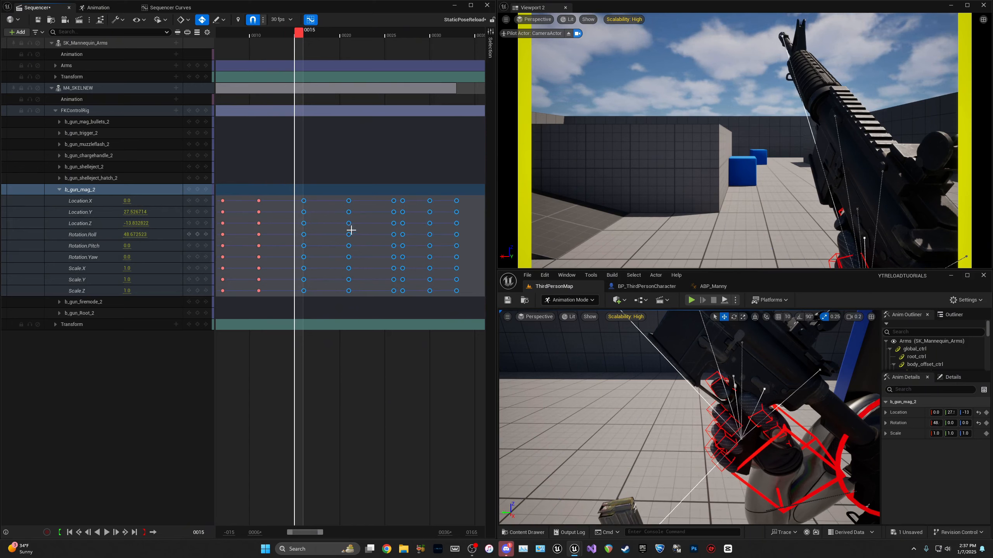
pyautogui.press('Right')
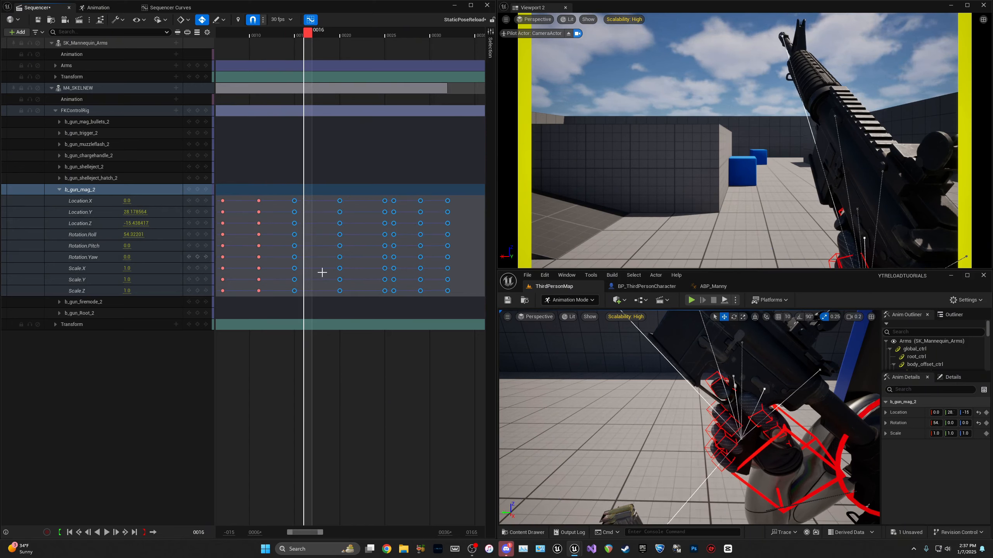
pyautogui.click(317, 321)
# Step: Play back the retimed magazine motion from around frame 7
pyautogui.moveTo(308, 36); pyautogui.dragTo(208, 65)
pyautogui.press('space')
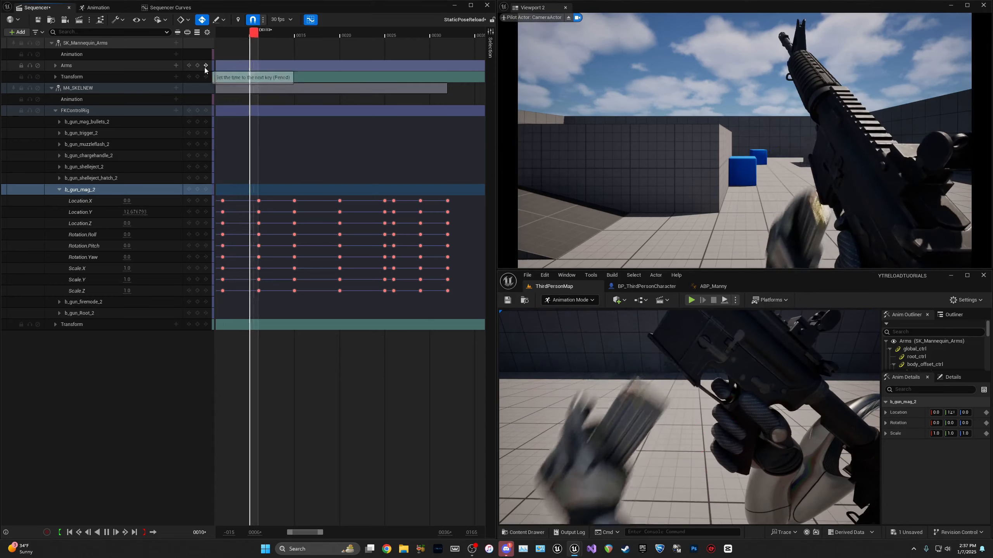
pyautogui.click(224, 35)
pyautogui.press('space')
pyautogui.click(224, 35)
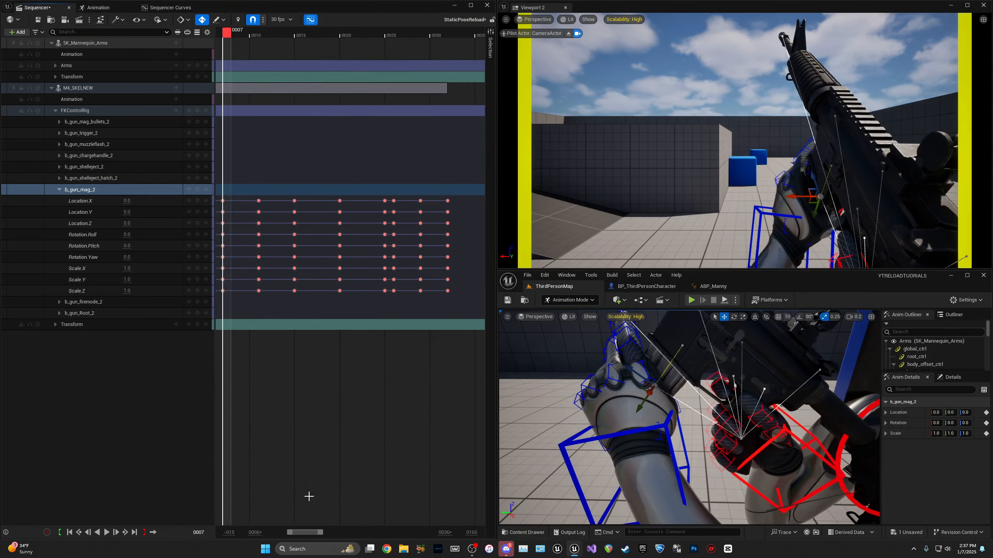
# Step: Replay the full reload from frame 0 and check the magazine poses at frames 15 and 25
pyautogui.moveTo(289, 532); pyautogui.dragTo(280, 532)
pyautogui.click(240, 34)
pyautogui.press('space')
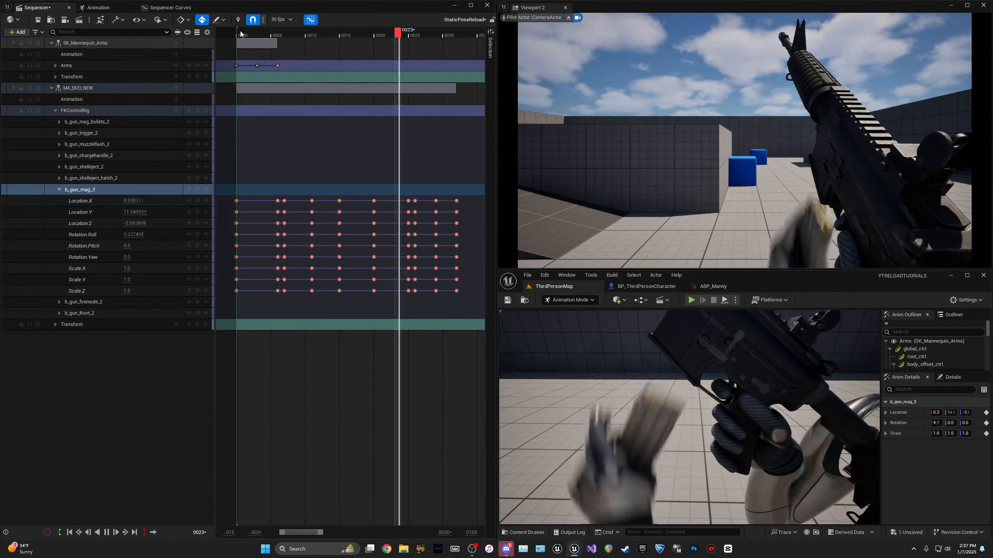
pyautogui.press('space')
pyautogui.click(241, 34)
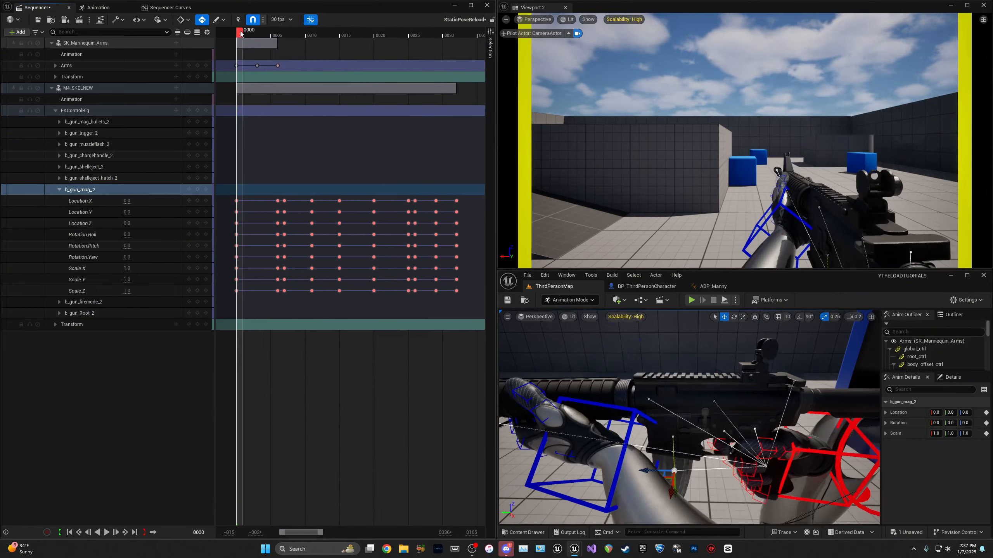
pyautogui.press('space')
pyautogui.press('space')
pyautogui.moveTo(268, 35); pyautogui.dragTo(347, 47)
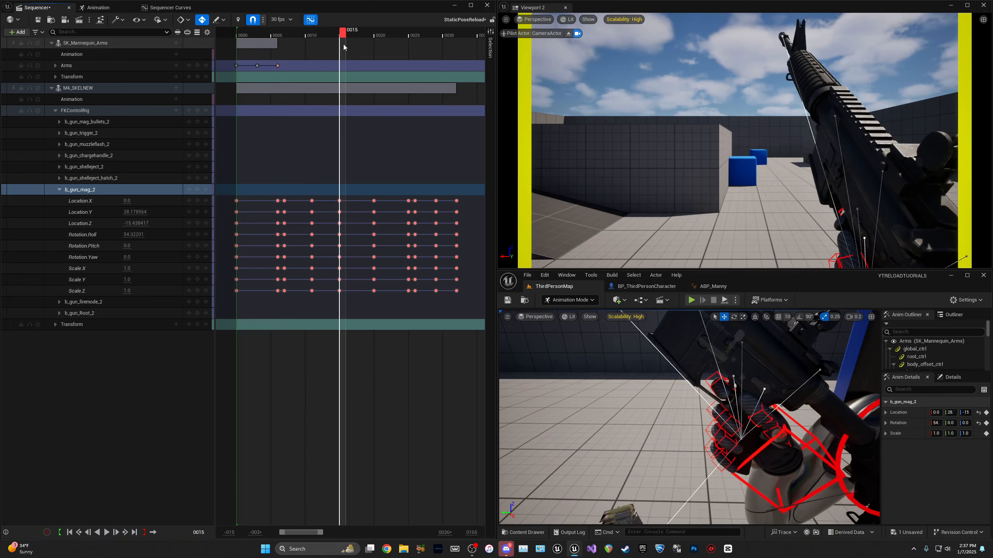
pyautogui.press('space')
pyautogui.press('space')
pyautogui.click(243, 34)
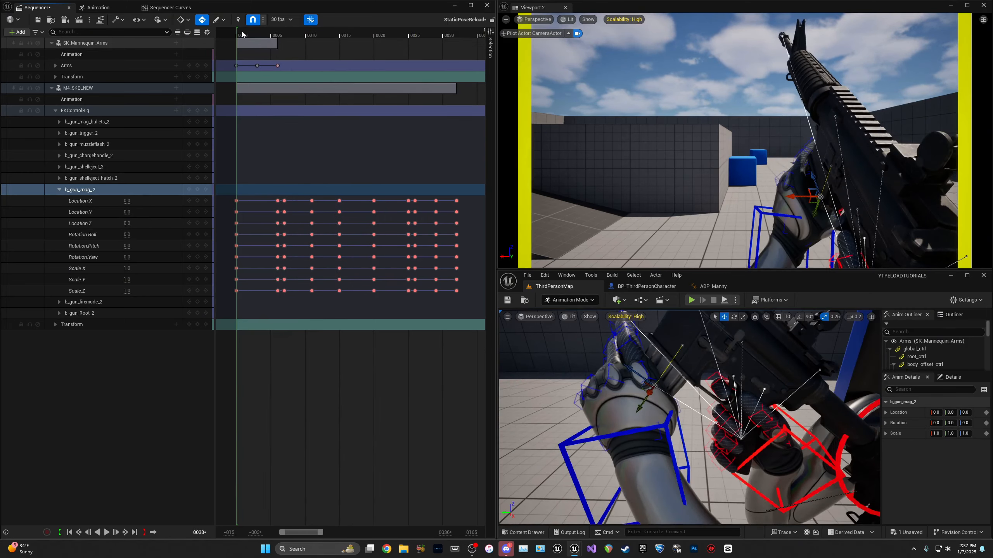
pyautogui.press('space')
pyautogui.moveTo(347, 34); pyautogui.dragTo(409, 40)
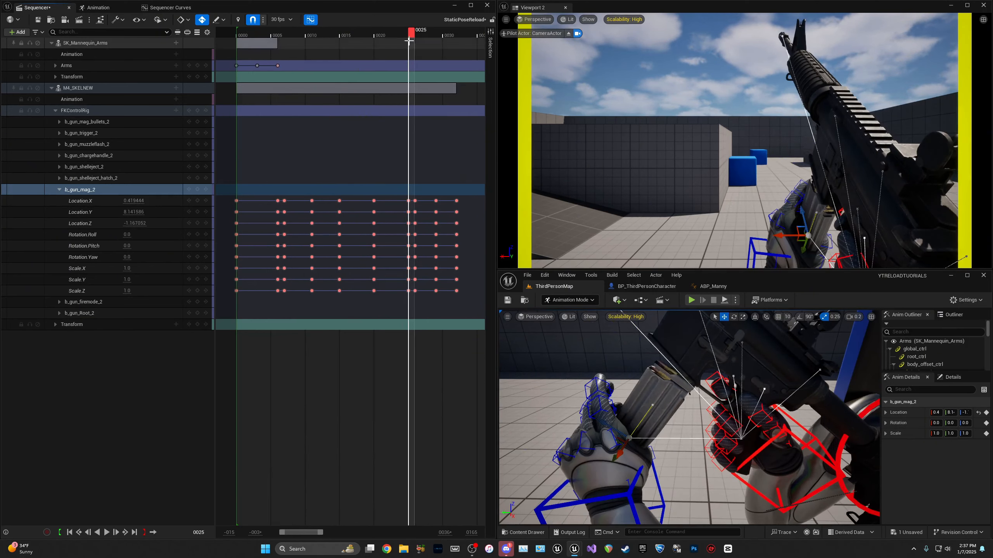
# Step: Move all b_gun_mag_2 keys from frame 25 onward one frame earlier, so they start at frame 24
pyautogui.moveTo(322, 534); pyautogui.dragTo(319, 533)
pyautogui.moveTo(350, 36)
pyautogui.mouseDown()
pyautogui.moveTo(306, 39)
pyautogui.moveTo(348, 41)
pyautogui.mouseUp()
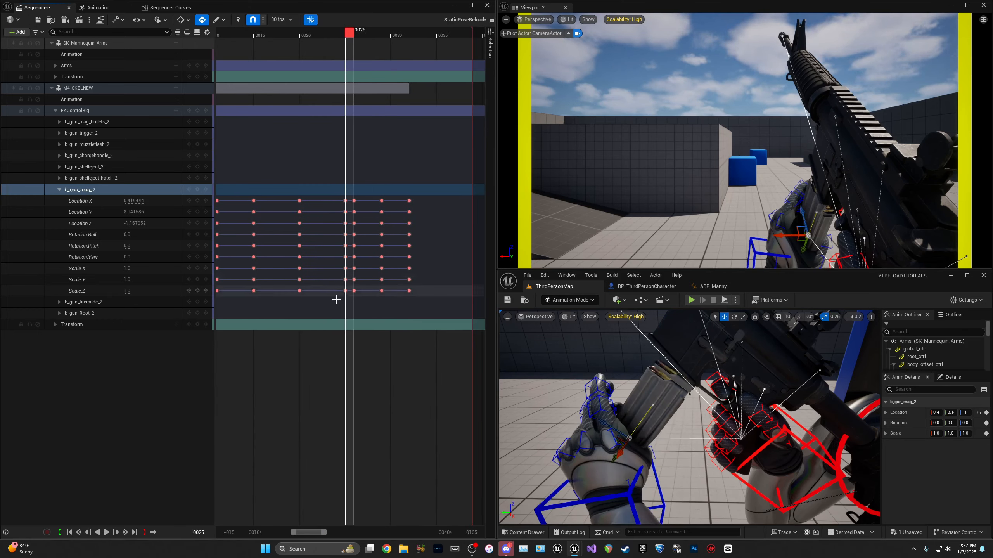
pyautogui.moveTo(338, 300); pyautogui.dragTo(429, 202)
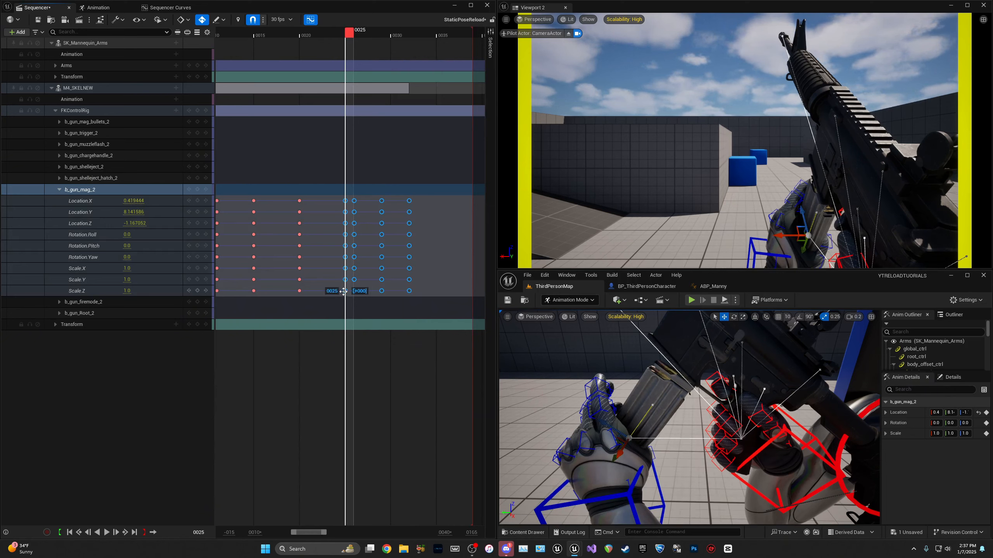
pyautogui.moveTo(335, 295); pyautogui.dragTo(336, 295)
pyautogui.click(330, 405)
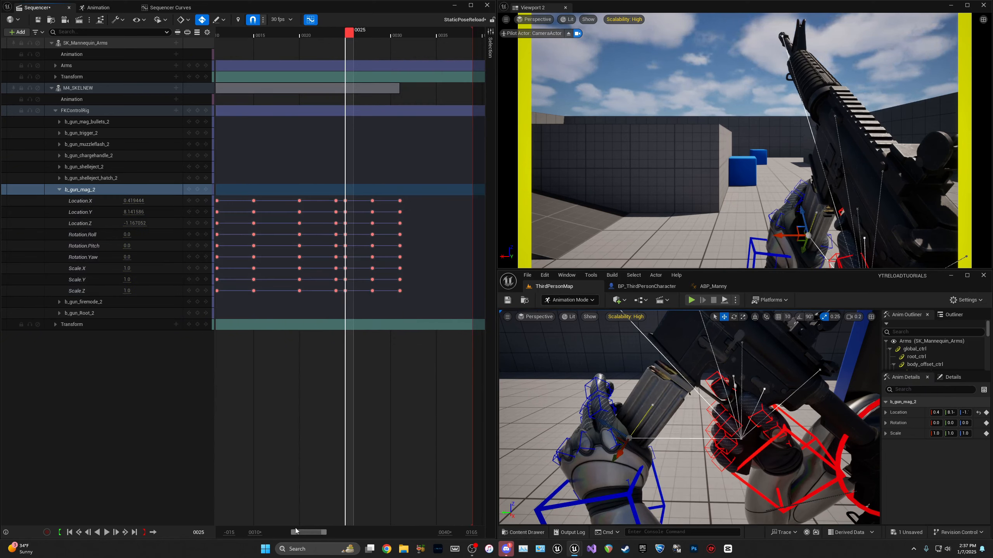
# Step: Play back the reload from frame 0 and check the magazine pose around frames 24 and 25
pyautogui.moveTo(293, 532); pyautogui.dragTo(271, 531)
pyautogui.moveTo(310, 34); pyautogui.dragTo(290, 36)
pyautogui.press('space')
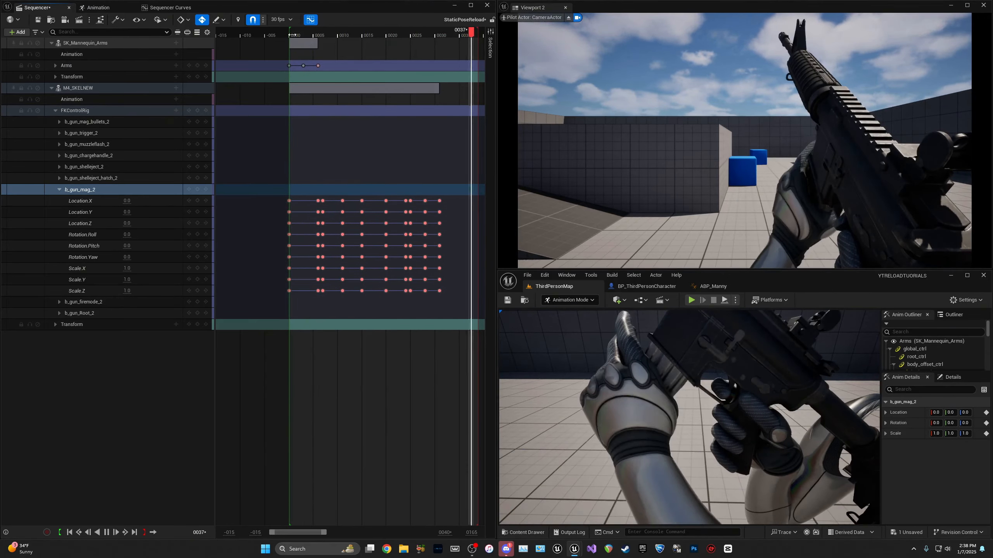
pyautogui.click(405, 35)
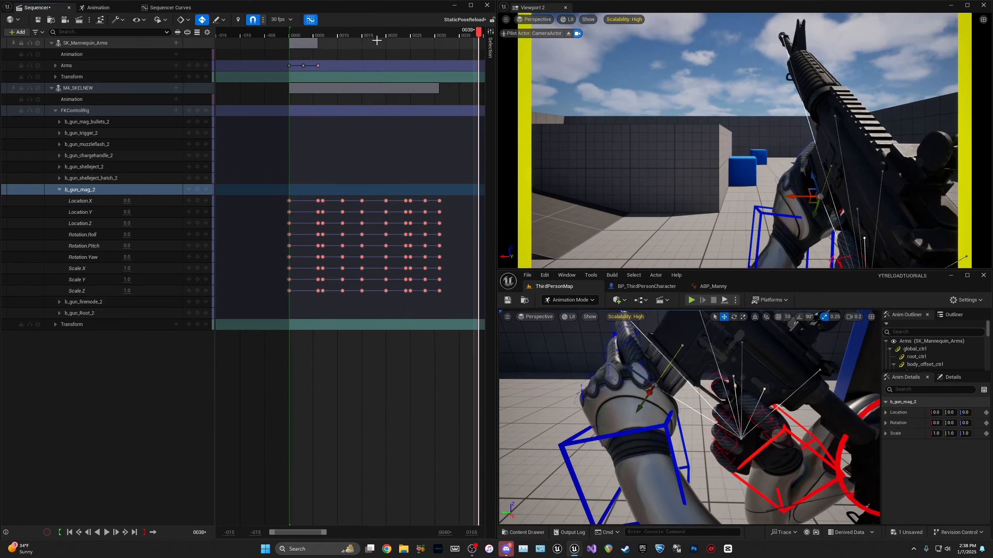
pyautogui.click(410, 35)
# Step: Shift the last two b_gun_mag_2 key columns one frame earlier, and move the final column one more frame to frame 29
pyautogui.moveTo(413, 37); pyautogui.dragTo(428, 38)
pyautogui.moveTo(323, 532)
pyautogui.mouseDown()
pyautogui.moveTo(298, 533)
pyautogui.moveTo(308, 525)
pyautogui.mouseUp()
pyautogui.moveTo(410, 296); pyautogui.dragTo(454, 198)
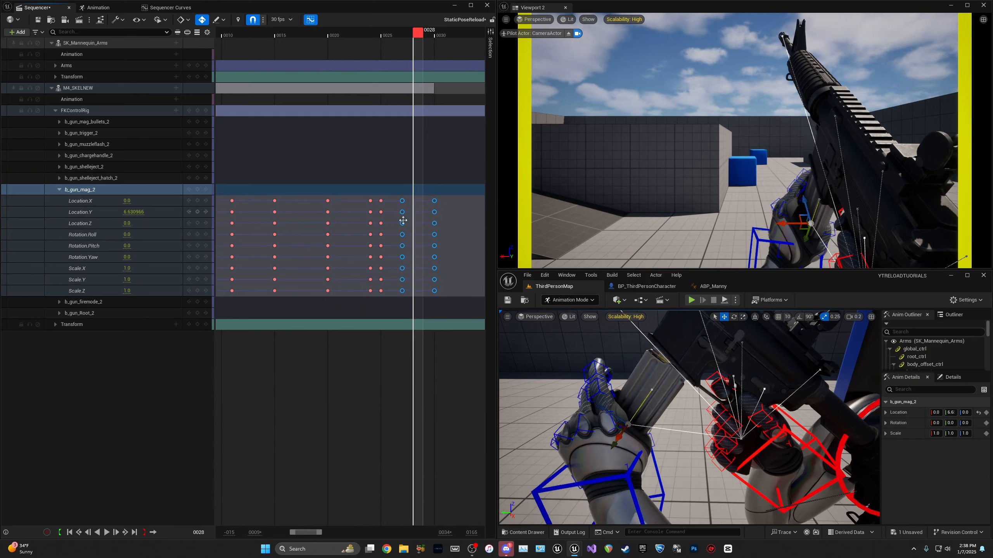
pyautogui.moveTo(427, 309); pyautogui.dragTo(425, 202)
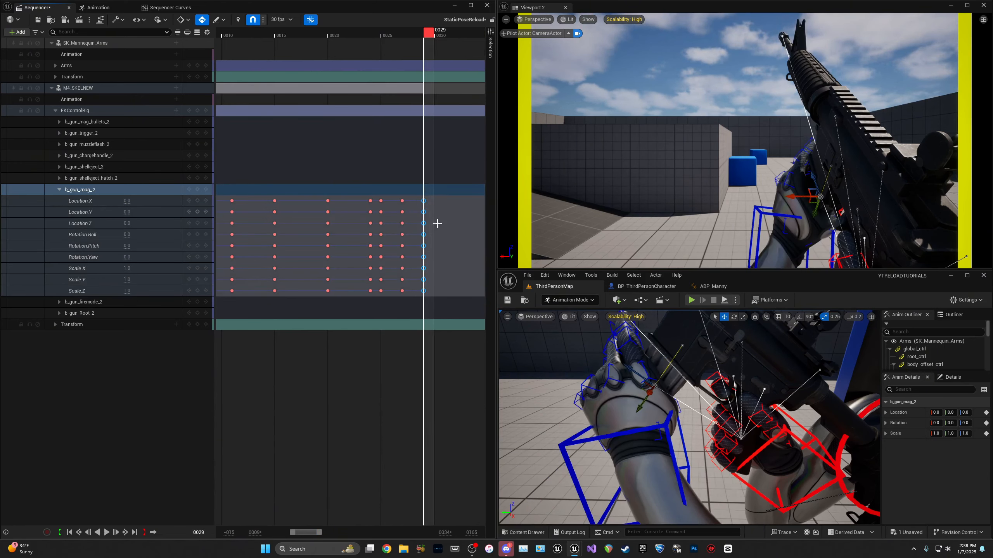
pyautogui.click(438, 224)
# Step: Replay the full reload from frame 0 several times to check the timing of the magazine's reinsertion
pyautogui.moveTo(291, 533); pyautogui.dragTo(270, 533)
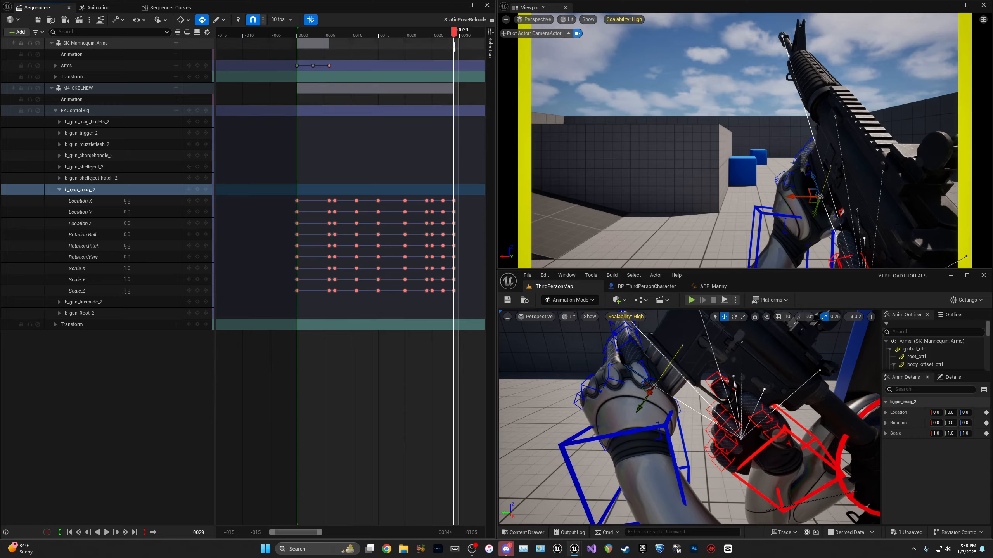
pyautogui.moveTo(455, 32); pyautogui.dragTo(303, 48)
pyautogui.press('space')
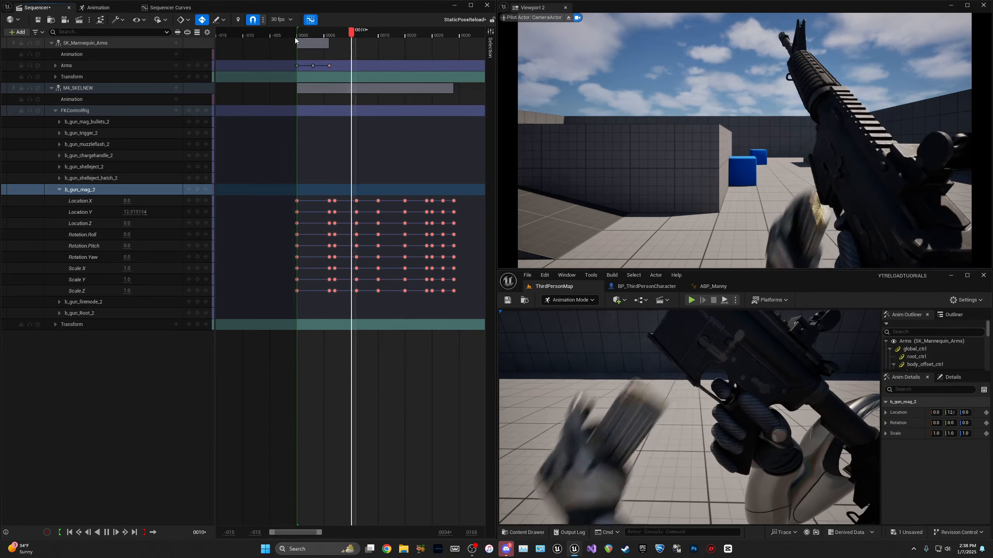
pyautogui.click(295, 39)
pyautogui.press('space')
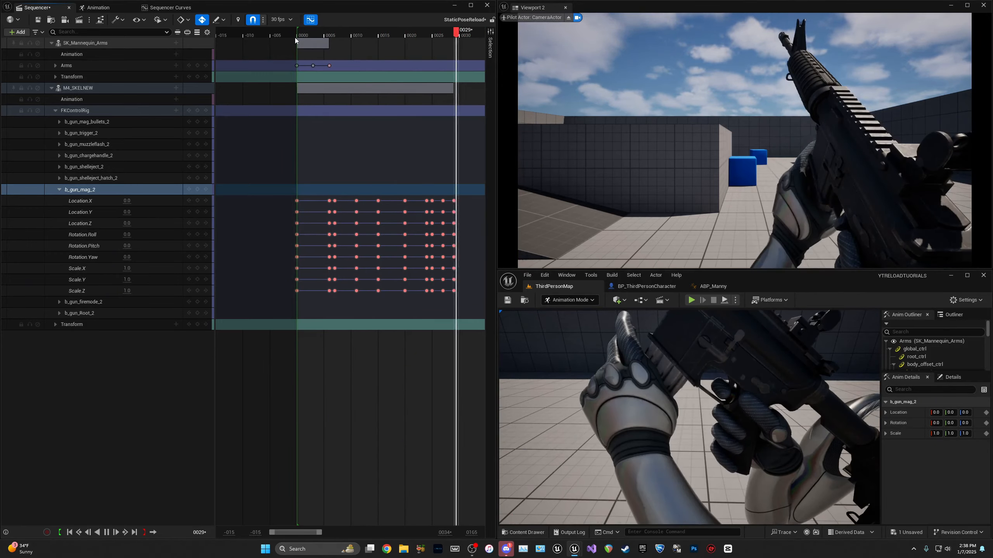
pyautogui.press('space')
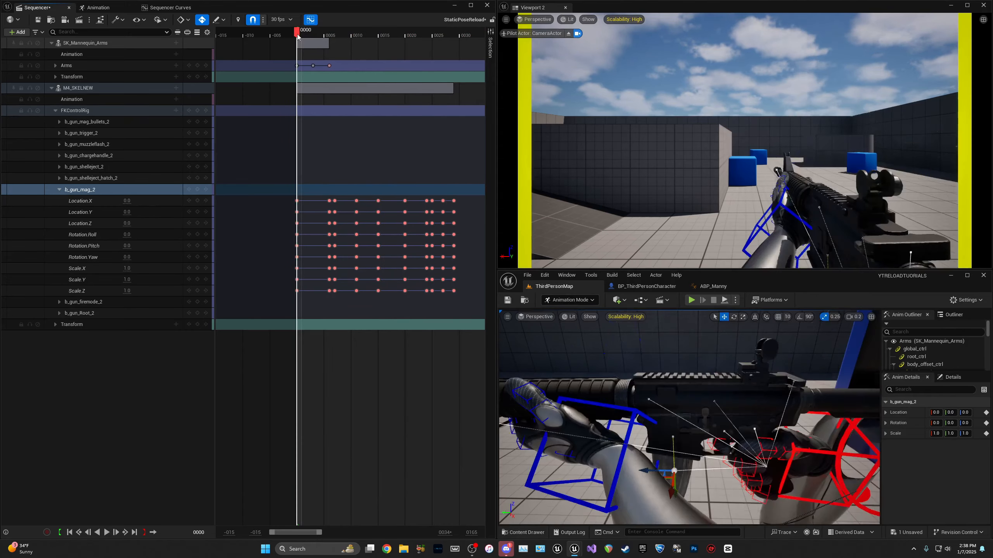
pyautogui.press('space')
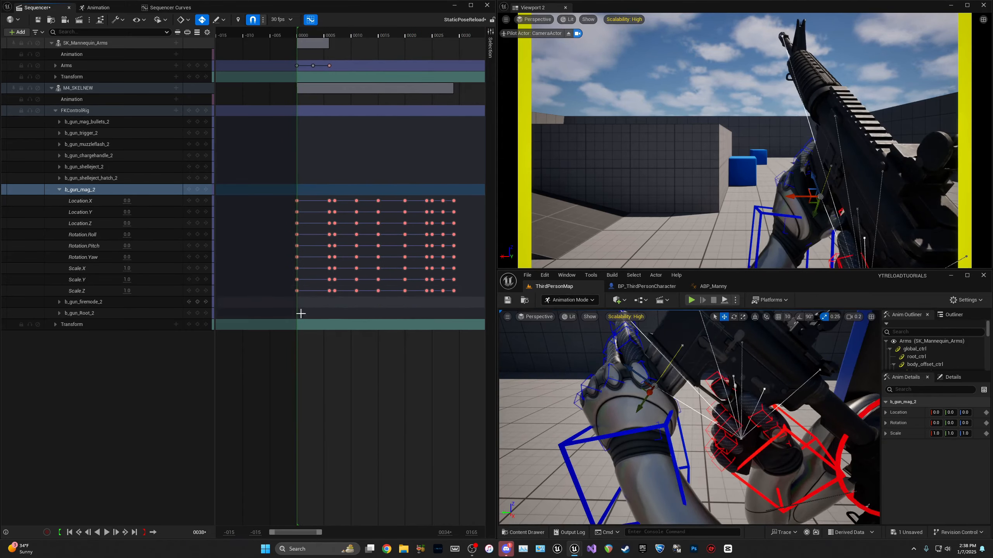
# Step: Set the playhead to frame 29, collapse the FKControlRig and M4_SKELNEW tracks, and expand the Arms control tracks
pyautogui.keyDown('shift'); pyautogui.scroll(-2, 311, 286); pyautogui.keyUp('shift')
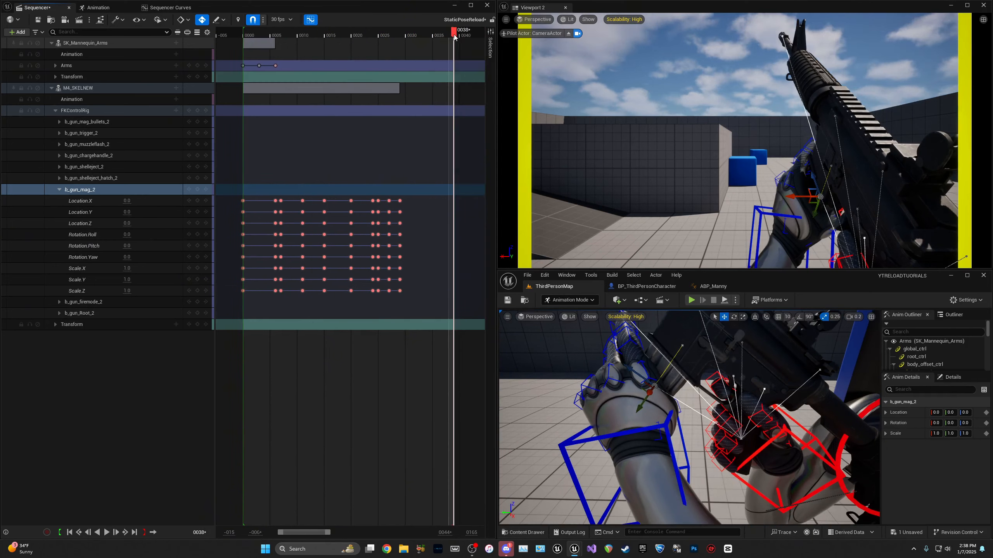
pyautogui.moveTo(454, 37); pyautogui.dragTo(400, 33)
pyautogui.click(55, 110)
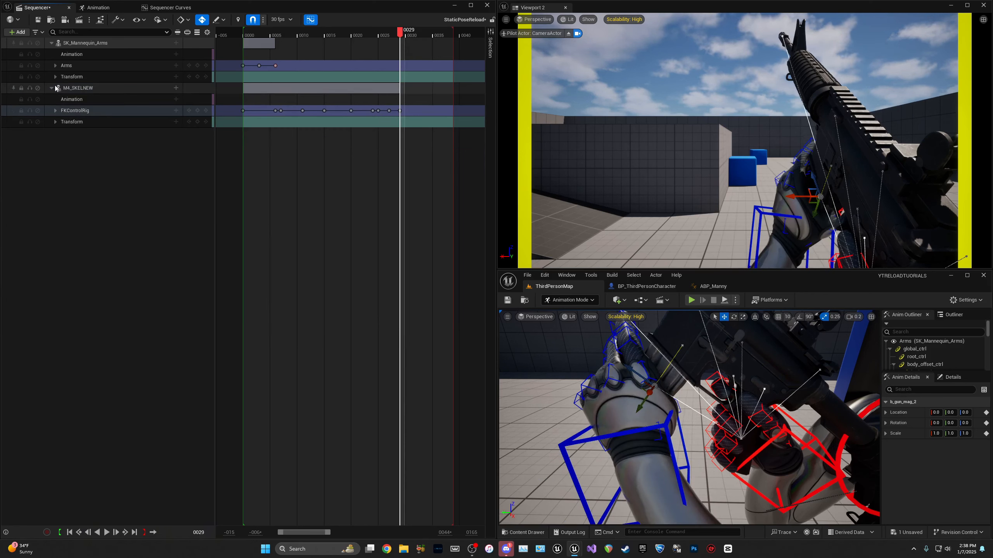
pyautogui.click(51, 88)
pyautogui.click(56, 65)
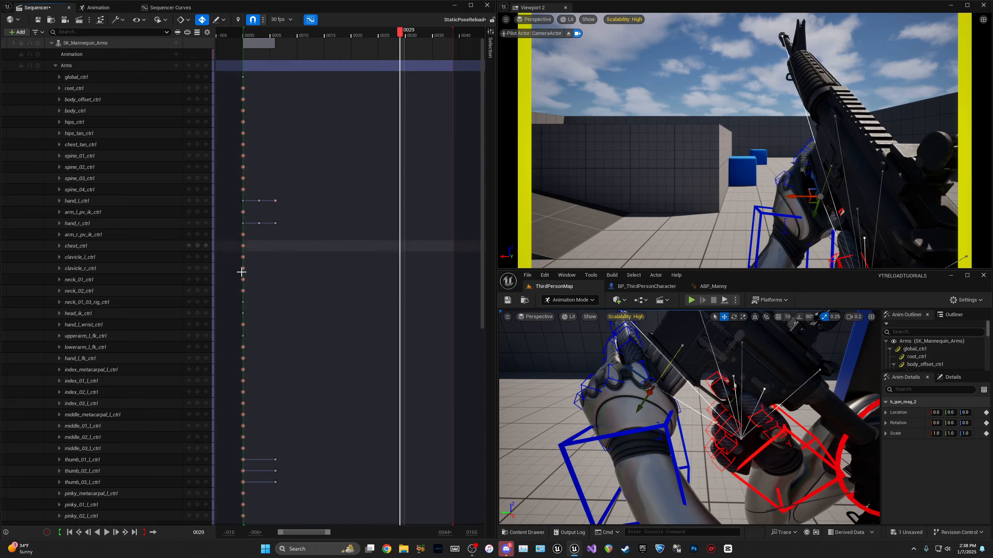
# Step: Copy the hand_r_ctrl location, rotation and Scale.X keys from frame 6 to frame 14
pyautogui.click(767, 445)
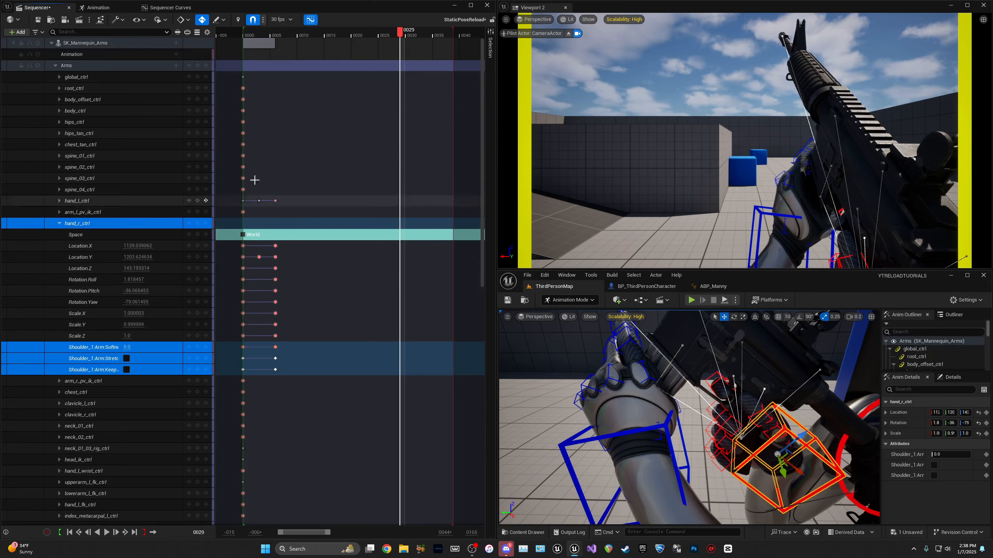
pyautogui.moveTo(305, 34); pyautogui.dragTo(283, 45)
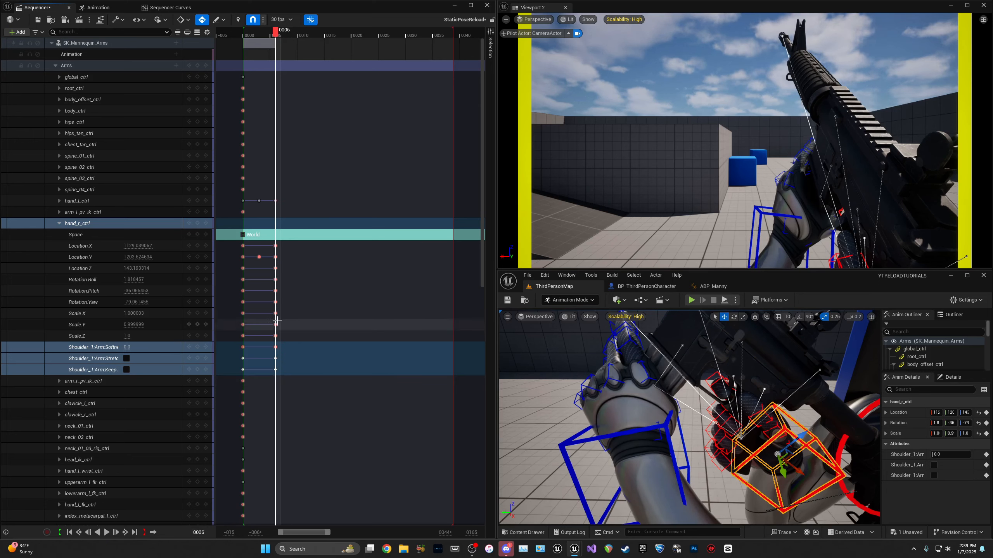
pyautogui.moveTo(284, 313); pyautogui.dragTo(275, 245)
pyautogui.moveTo(284, 35); pyautogui.dragTo(319, 36)
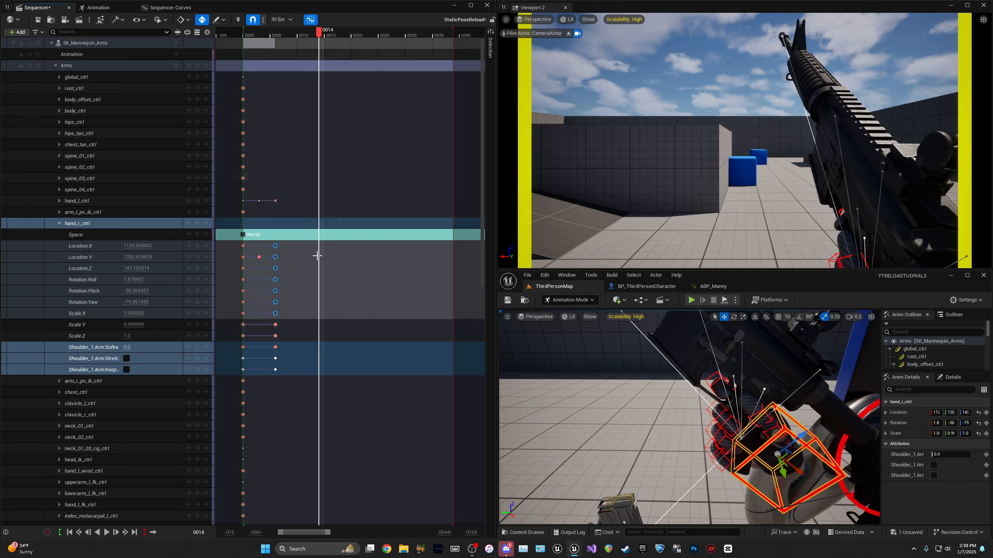
pyautogui.click(343, 305)
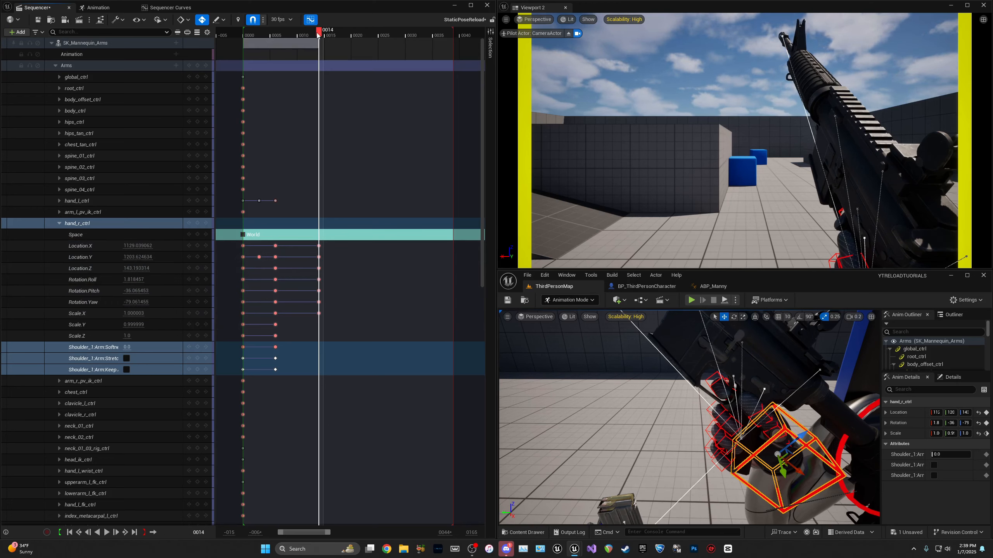
# Step: At frame 21, rotate hand_r_ctrl to a roll of about -13.7 and shift it to about Y 1204.6
pyautogui.moveTo(326, 36); pyautogui.dragTo(359, 40)
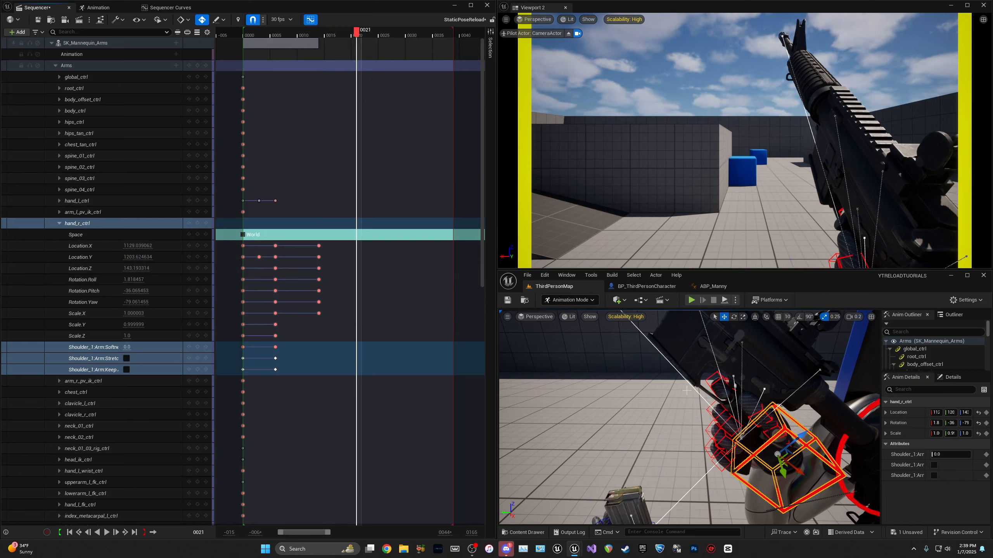
pyautogui.press('s')
pyautogui.moveTo(715, 402)
pyautogui.mouseDown(button='right')
pyautogui.moveTo(705, 407)
pyautogui.moveTo(723, 406)
pyautogui.moveTo(715, 402)
pyautogui.mouseUp(button='right')
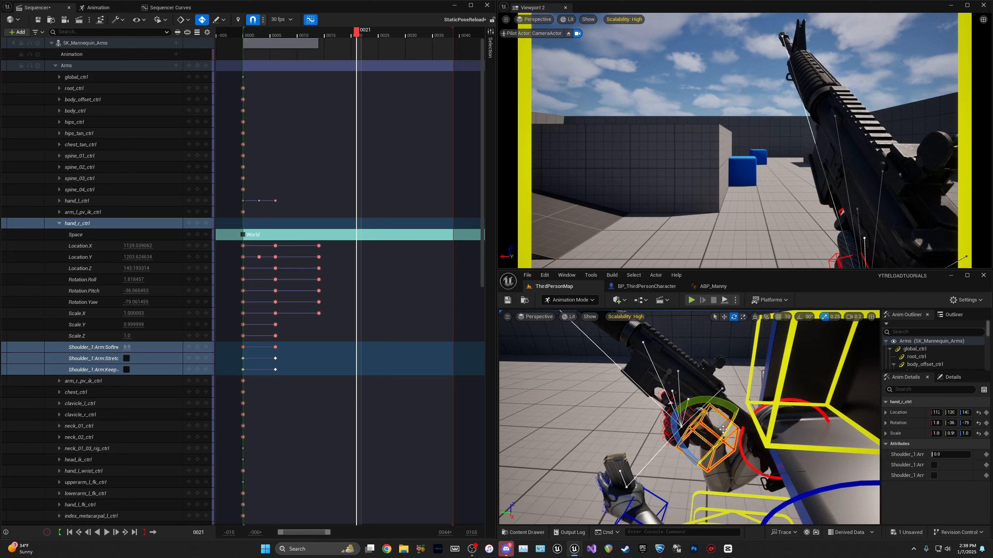
pyautogui.moveTo(725, 432); pyautogui.dragTo(719, 443)
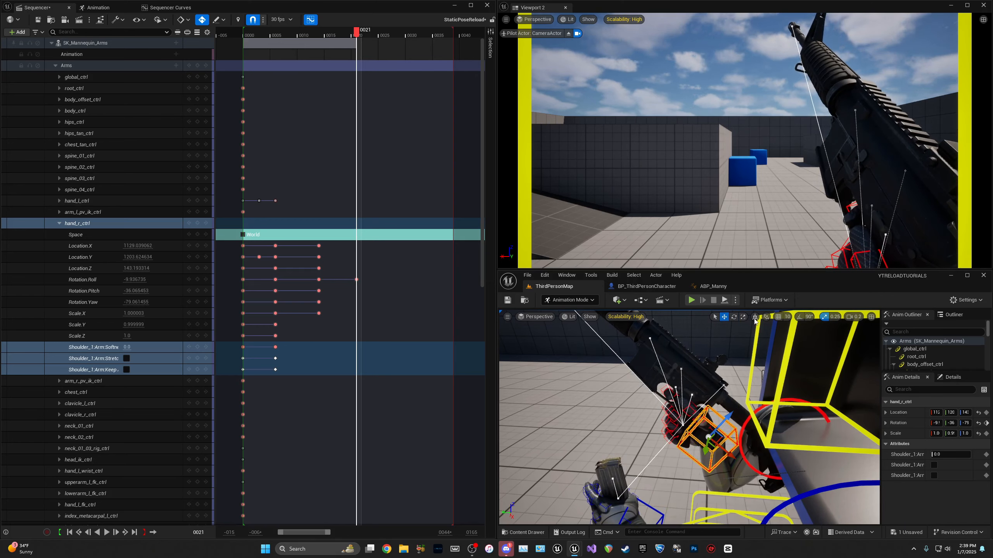
pyautogui.moveTo(691, 434); pyautogui.dragTo(720, 441)
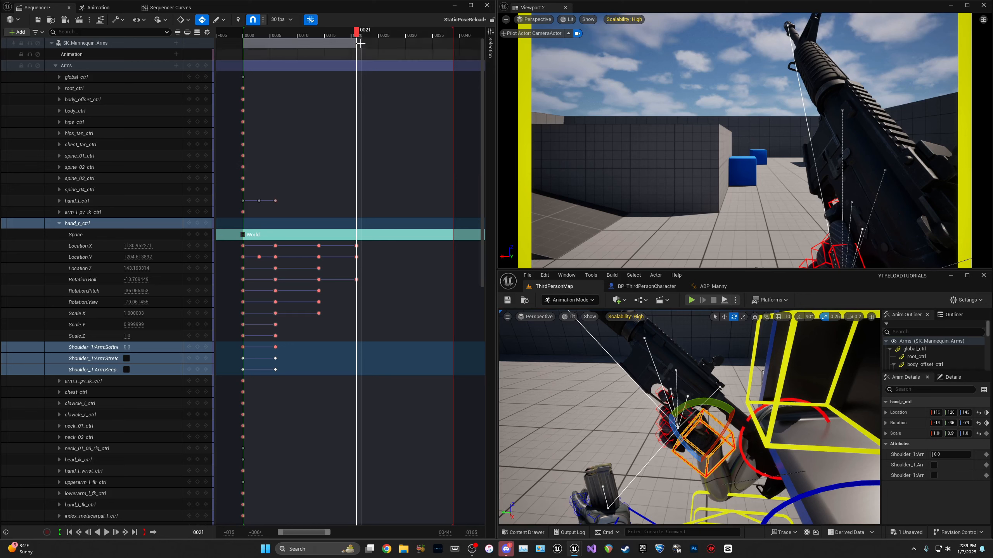
# Step: Scrub the right hand's new motion between frames 15 and 21 and play it back from frame 0
pyautogui.moveTo(356, 37); pyautogui.dragTo(325, 39)
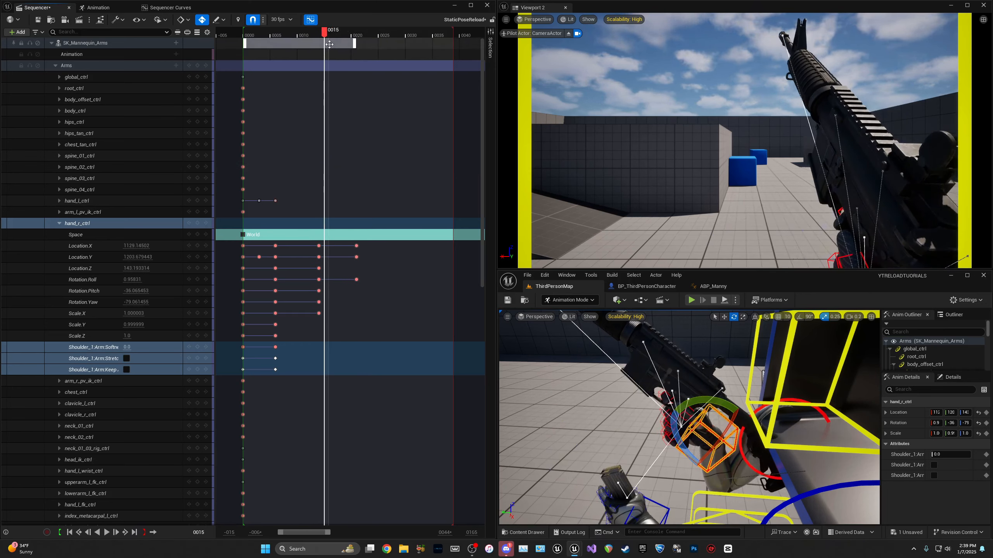
pyautogui.moveTo(324, 34); pyautogui.dragTo(360, 42)
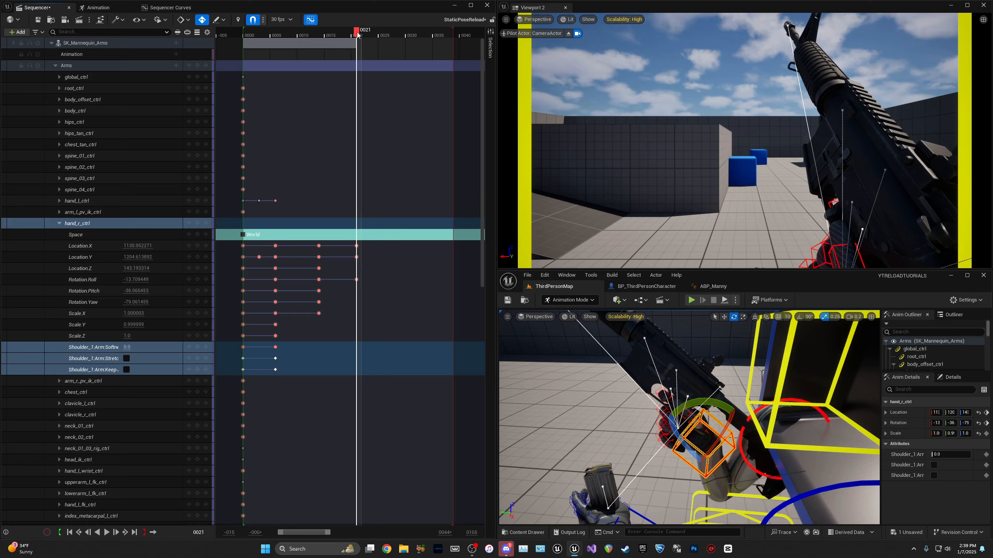
pyautogui.moveTo(358, 36); pyautogui.dragTo(244, 53)
pyautogui.press('space')
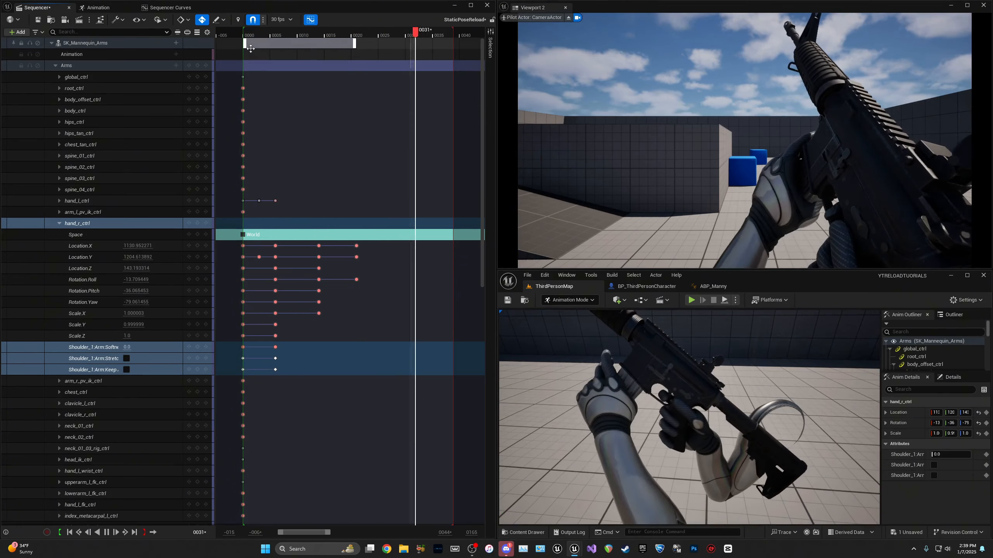
pyautogui.press('space')
# Step: Rotate hand_r_ctrl at frame 21 to about roll -16.0, pitch -36.8 and yaw -82.9, and replay from frame 0
pyautogui.moveTo(325, 36); pyautogui.dragTo(357, 36)
pyautogui.moveTo(677, 443); pyautogui.dragTo(737, 403)
pyautogui.moveTo(357, 35); pyautogui.dragTo(246, 54)
pyautogui.press('space')
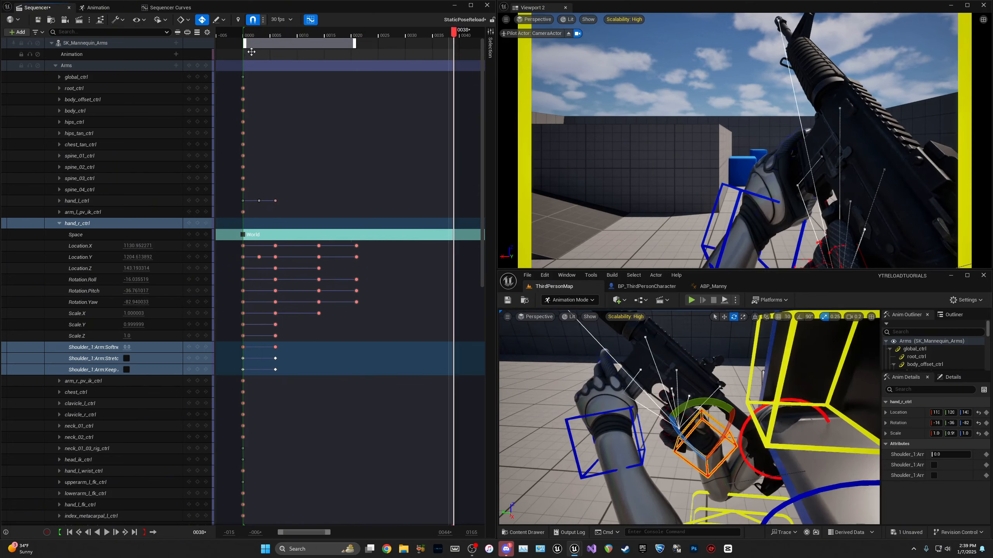
pyautogui.moveTo(712, 400); pyautogui.dragTo(739, 467)
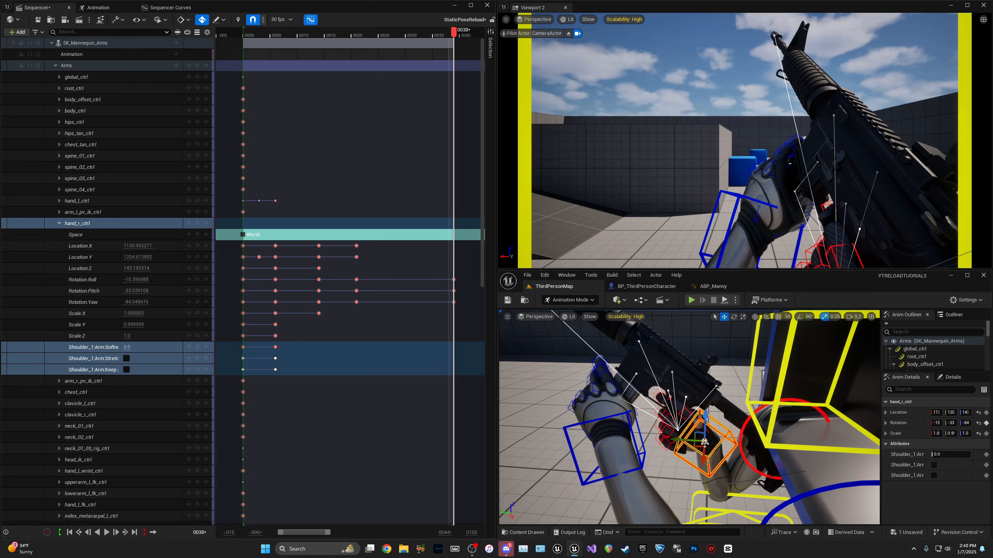
pyautogui.moveTo(688, 440); pyautogui.dragTo(692, 442)
pyautogui.click(244, 35)
pyautogui.press('space')
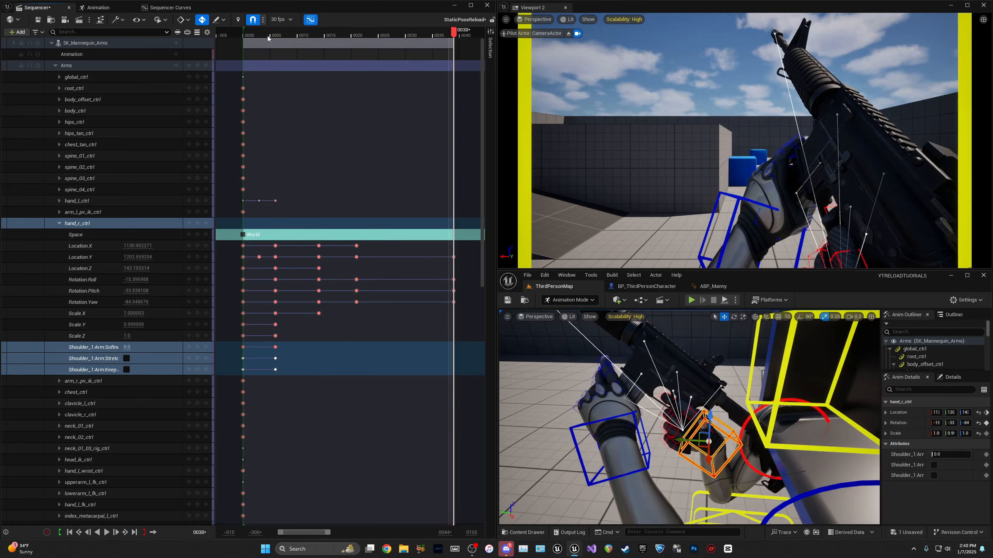
pyautogui.press('space')
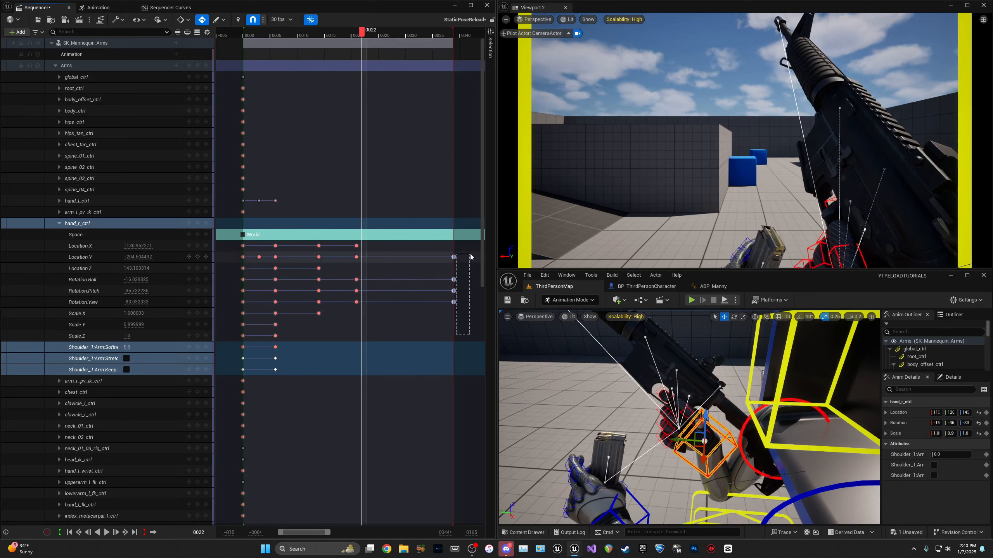
# Step: Rotate hand_r_ctrl further at frame 21 to about roll -17.9, pitch -34.7 and yaw -87.0, and replay the reload
pyautogui.click(360, 36)
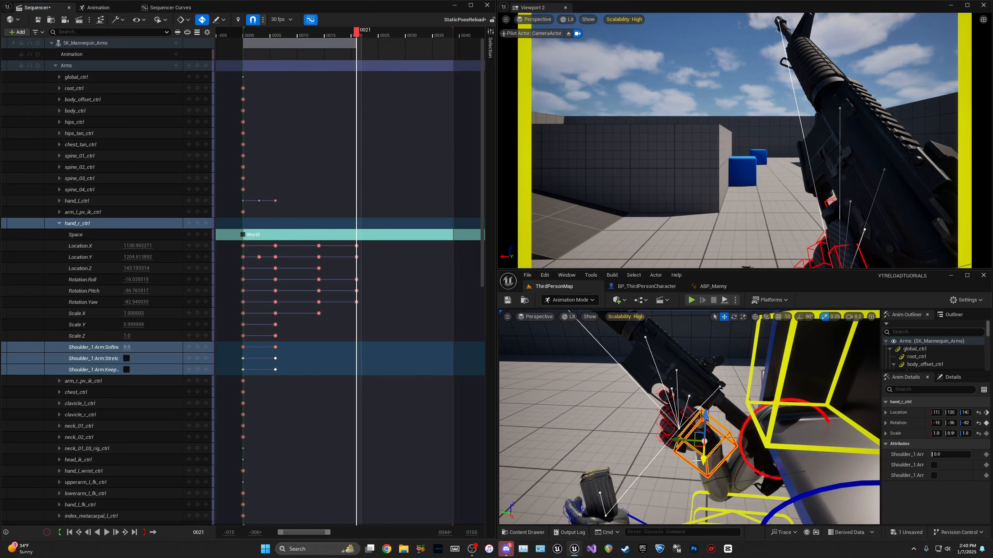
pyautogui.moveTo(567, 406); pyautogui.dragTo(617, 417, button='right')
pyautogui.moveTo(650, 437); pyautogui.dragTo(696, 414)
pyautogui.press('space')
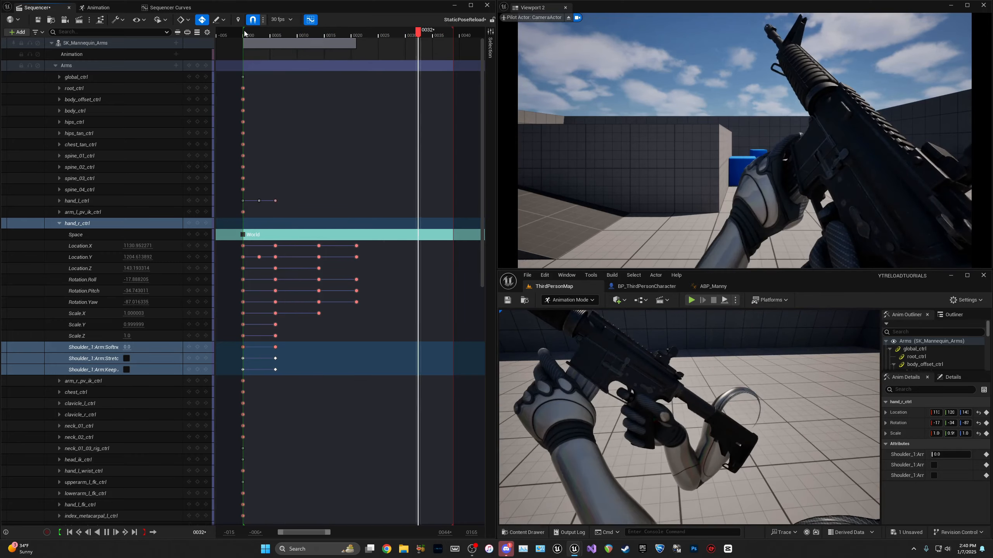
# Step: Add a Location.Z key to hand_r_ctrl at frame 21 and return the playhead to frame 0
pyautogui.moveTo(244, 34); pyautogui.dragTo(358, 70)
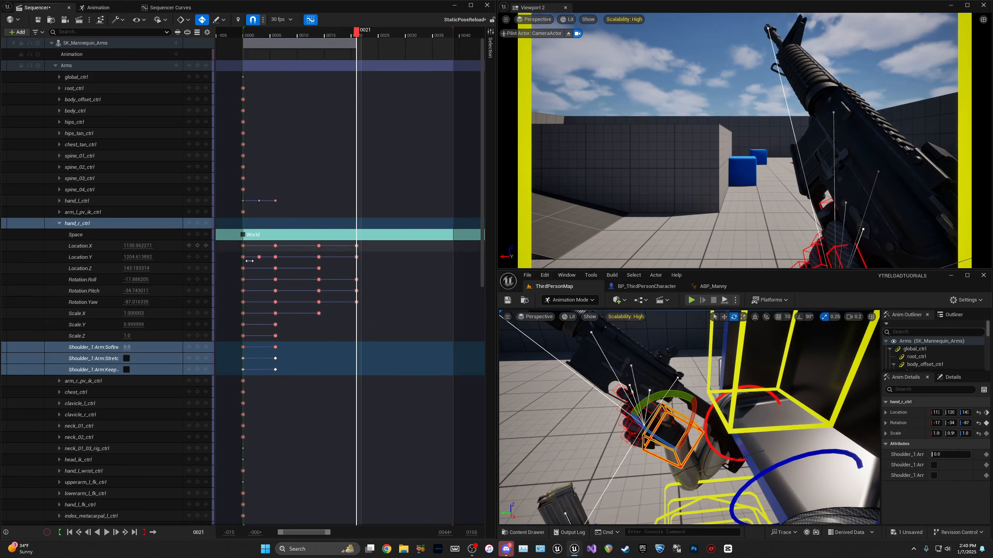
pyautogui.click(197, 268)
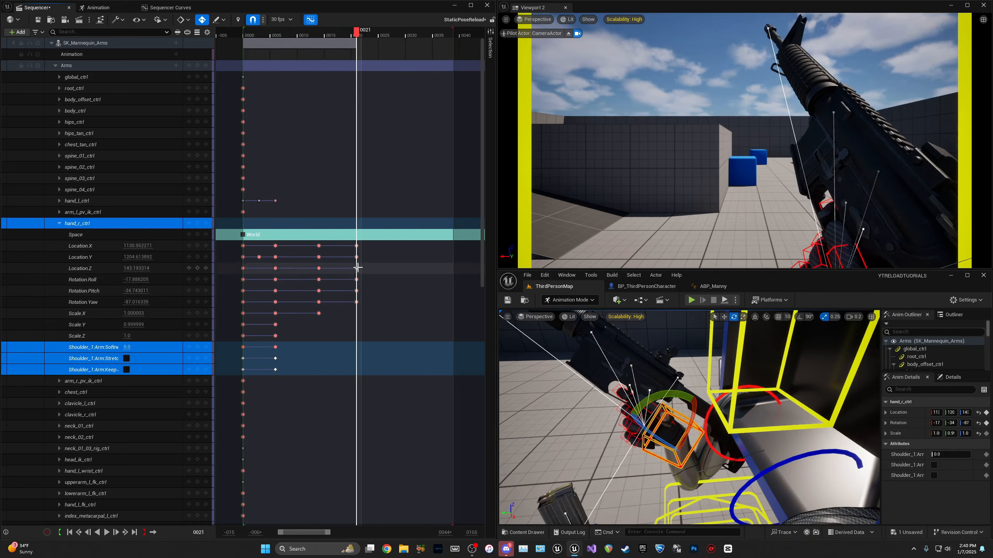
pyautogui.moveTo(356, 34); pyautogui.dragTo(246, 57)
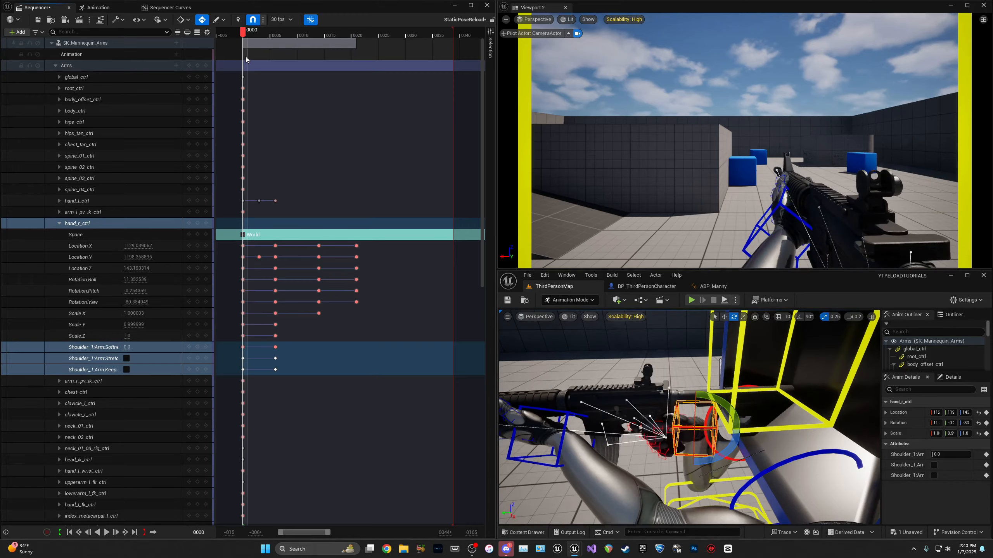
# Step: Play back the reload from frame 0 and scrub back to frame 9
pyautogui.press('space')
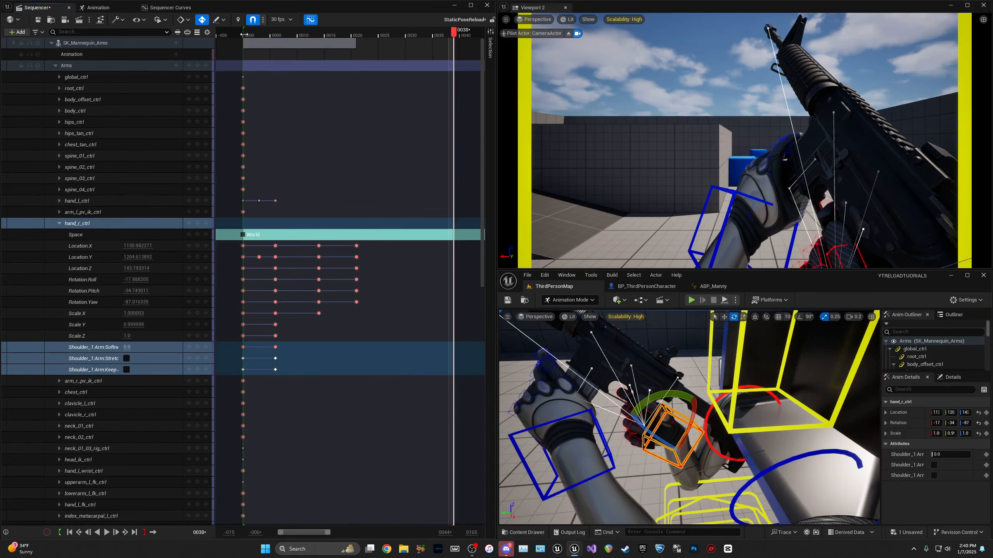
pyautogui.click(244, 35)
pyautogui.press('space')
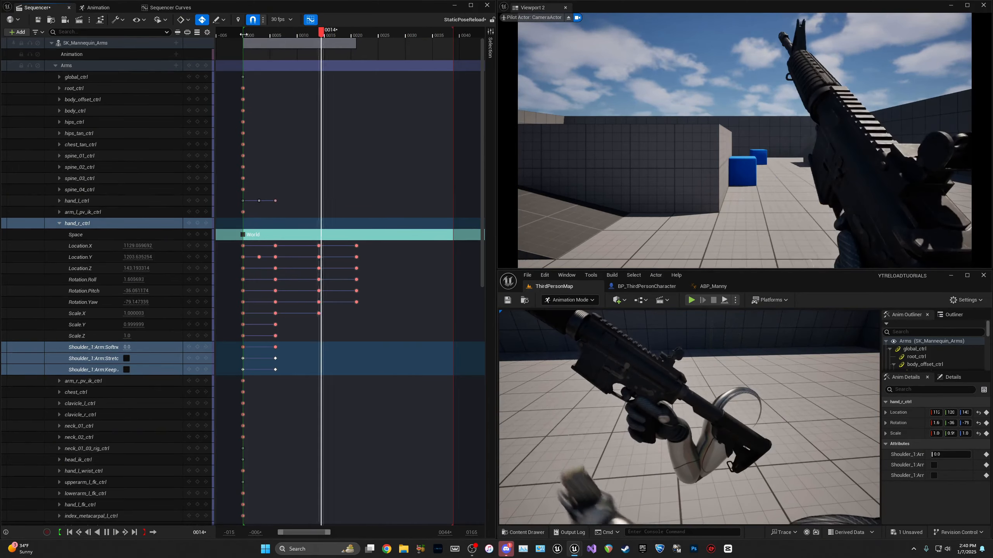
pyautogui.click(353, 35)
pyautogui.moveTo(353, 35); pyautogui.dragTo(292, 56)
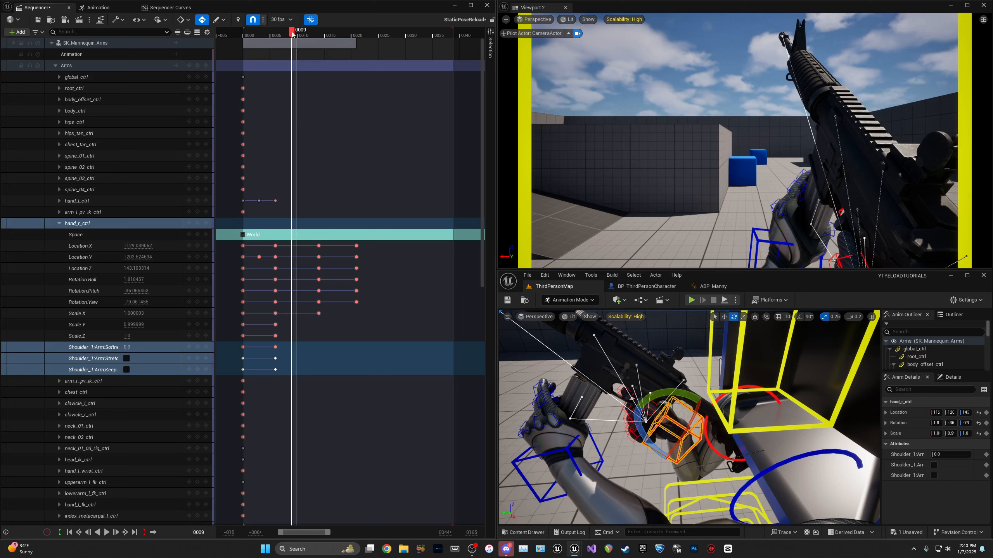
# Step: Duplicate hand_r_ctrl's frame 6 location and rotation keys at frame 7 and place the playhead on frame 8
pyautogui.moveTo(292, 34); pyautogui.dragTo(279, 41)
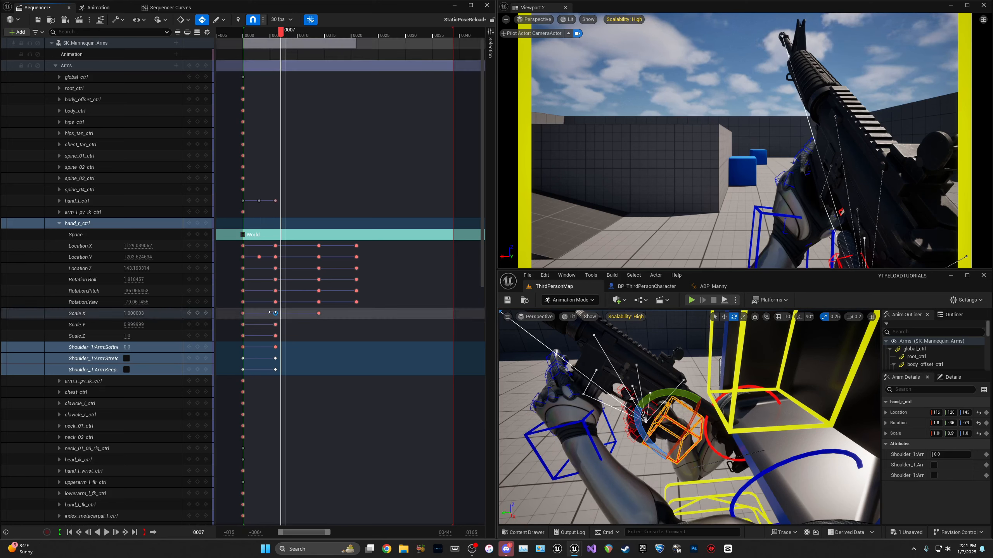
pyautogui.moveTo(274, 309); pyautogui.dragTo(281, 245)
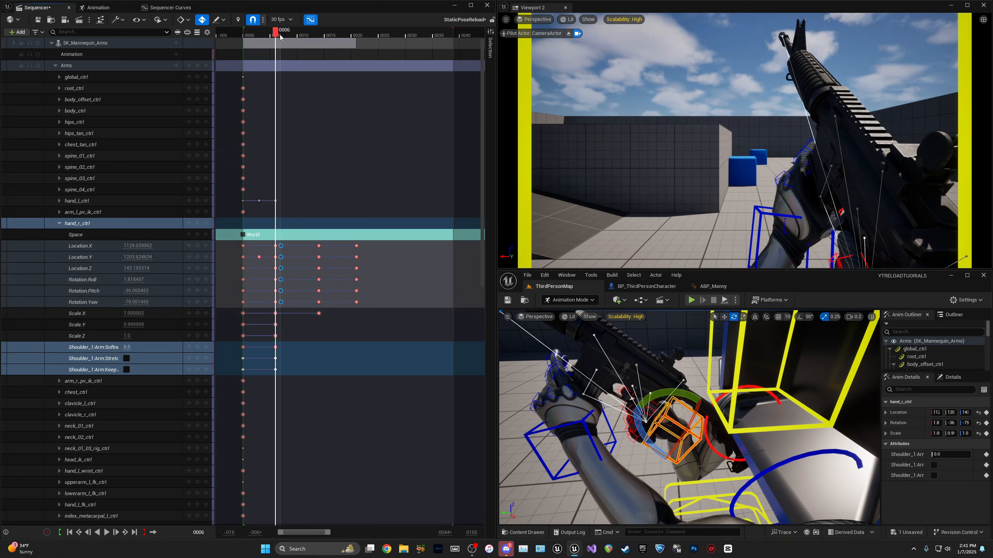
pyautogui.moveTo(280, 37); pyautogui.dragTo(291, 35)
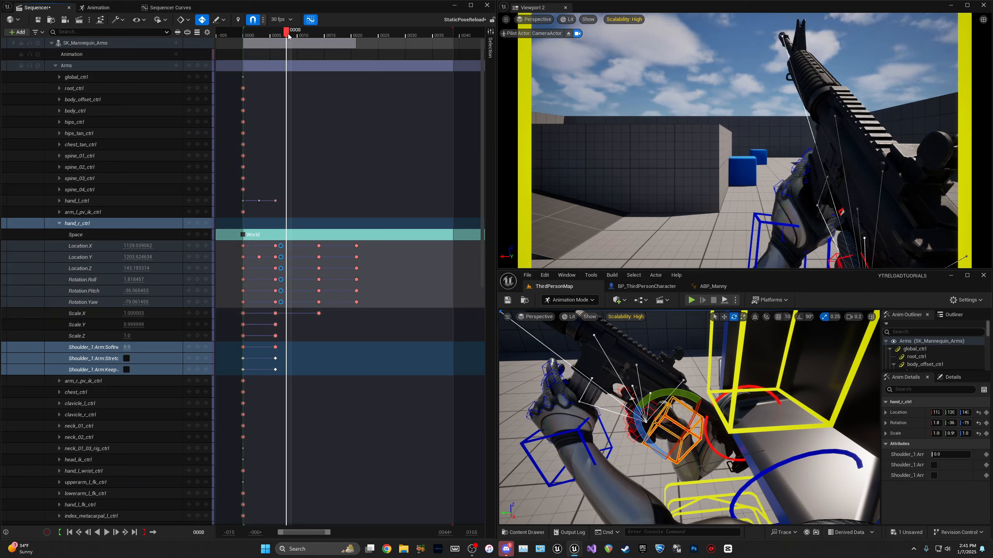
pyautogui.click(310, 296)
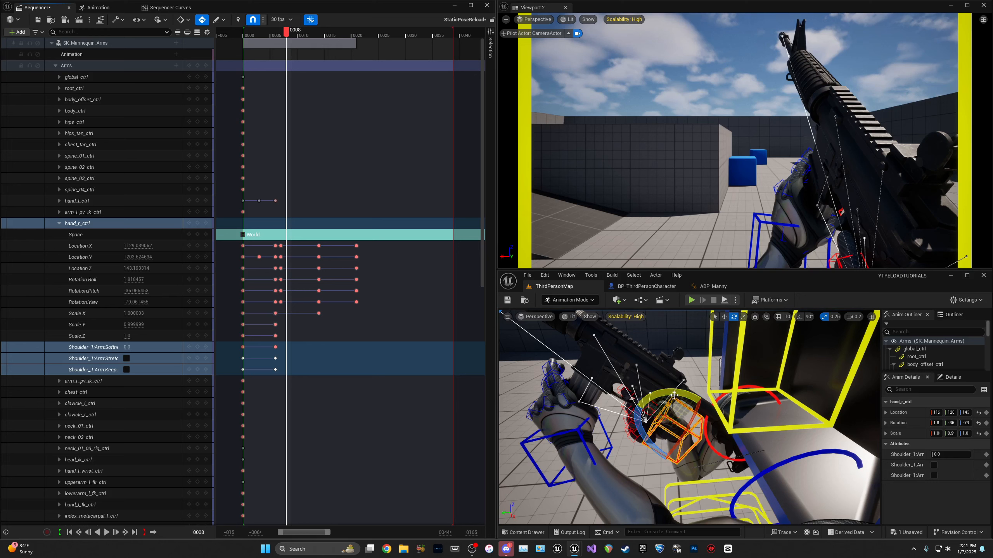
# Step: At frame 8, rotate hand_r_ctrl to about pitch -35.4, lower its Location.Z to about 143.0, and review the motion
pyautogui.moveTo(676, 392); pyautogui.dragTo(675, 401)
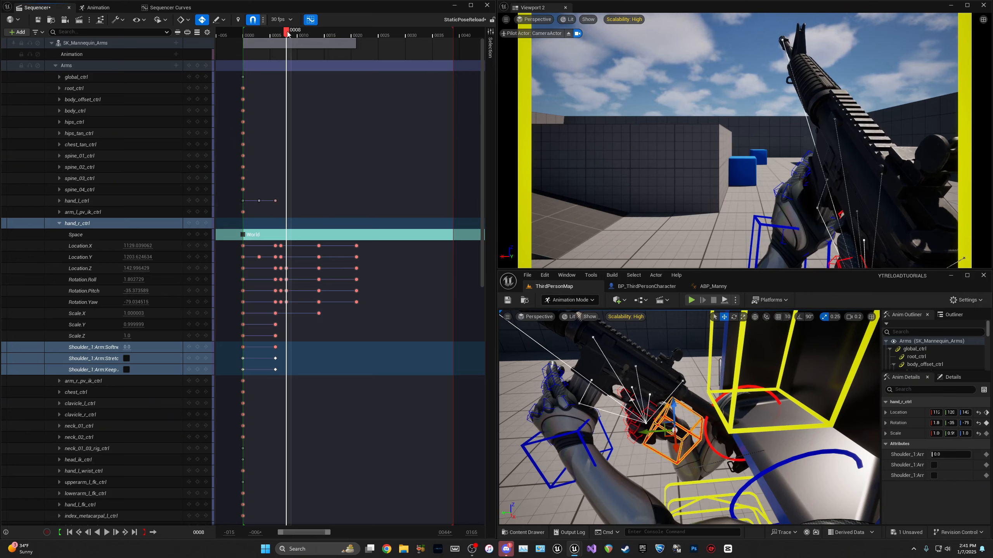
pyautogui.moveTo(288, 34)
pyautogui.mouseDown()
pyautogui.moveTo(320, 34)
pyautogui.moveTo(271, 34)
pyautogui.moveTo(283, 36)
pyautogui.mouseUp()
pyautogui.press('space')
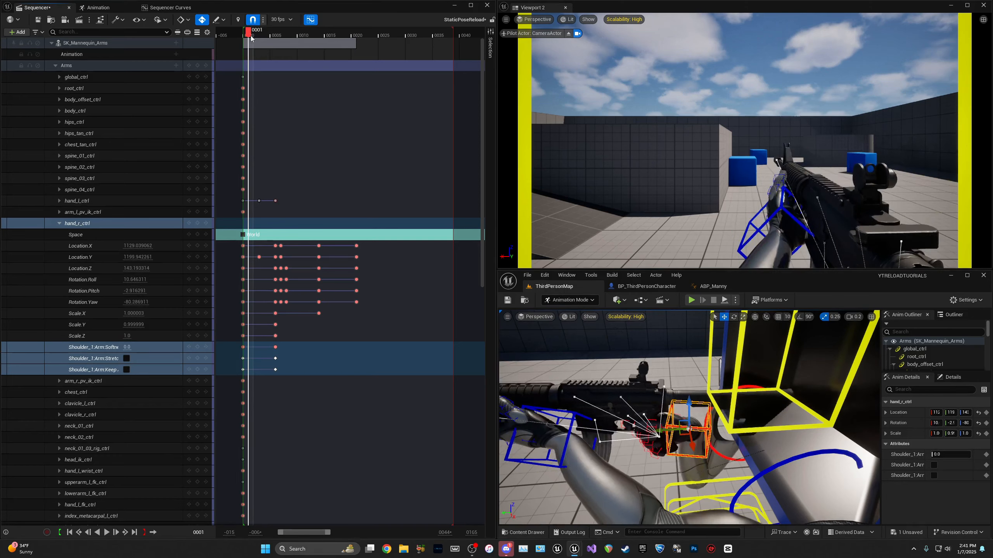
pyautogui.moveTo(245, 35); pyautogui.dragTo(285, 37)
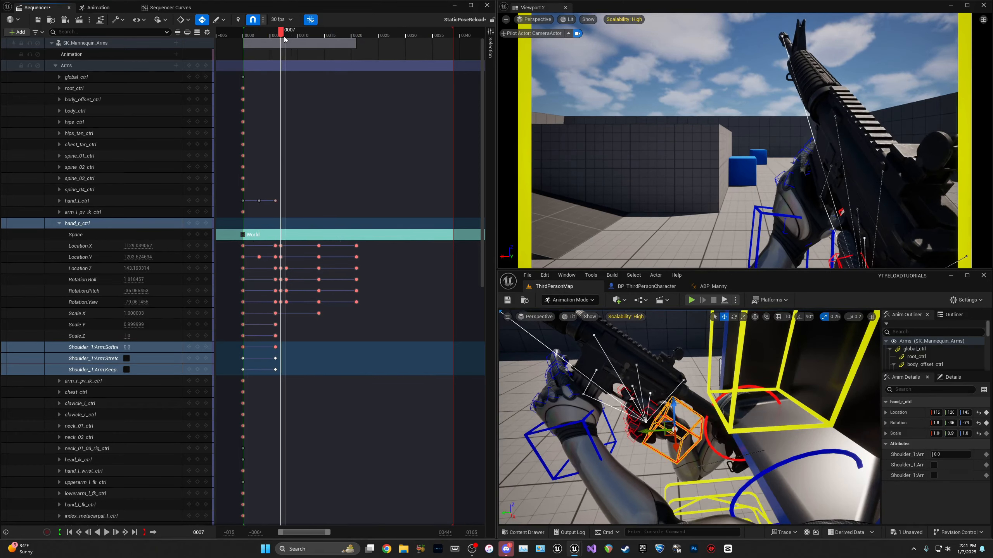
pyautogui.click(287, 40)
# Step: Try rotating hand_r_ctrl at frame 8 to about pitch -30.9 and replay from frame 0
pyautogui.press('e')
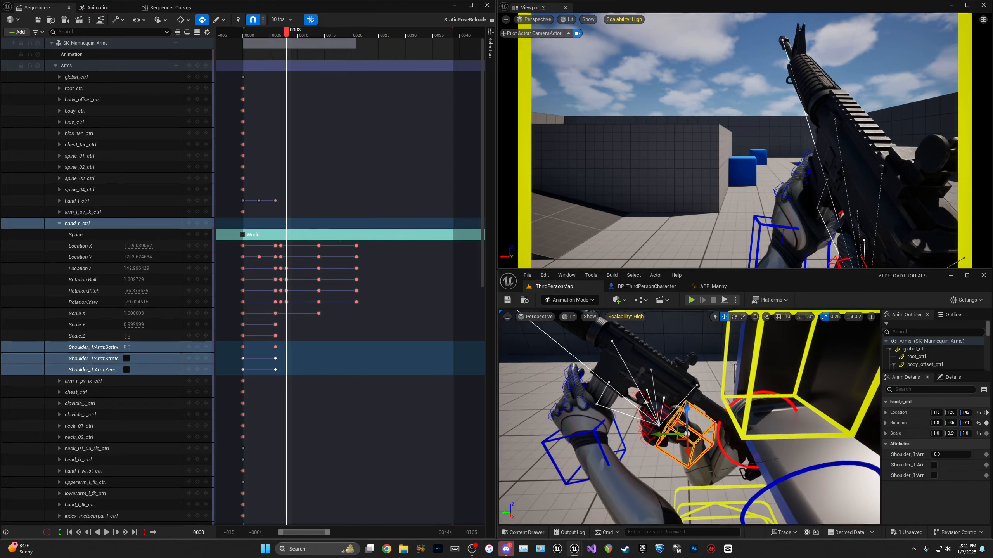
pyautogui.moveTo(689, 398); pyautogui.dragTo(704, 401)
pyautogui.press('w')
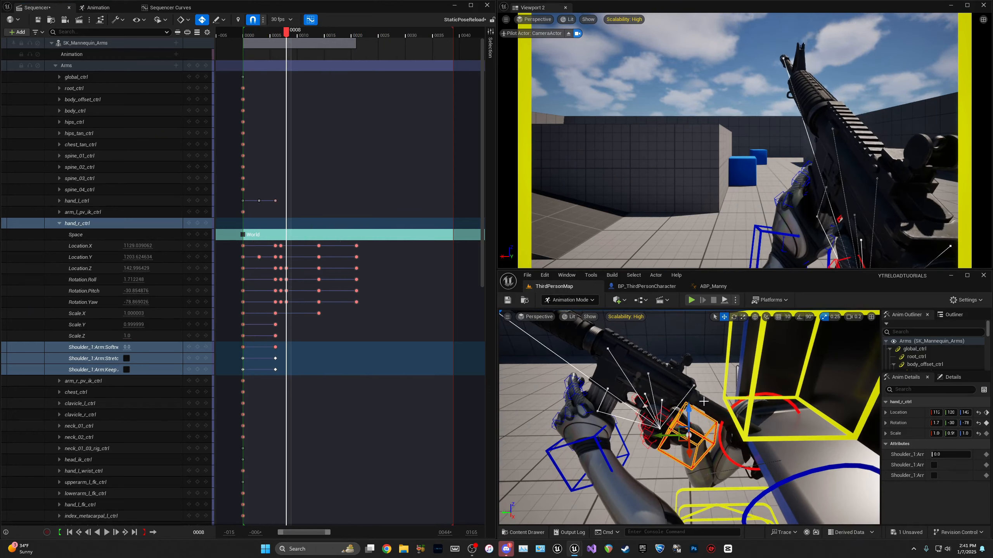
pyautogui.click(243, 39)
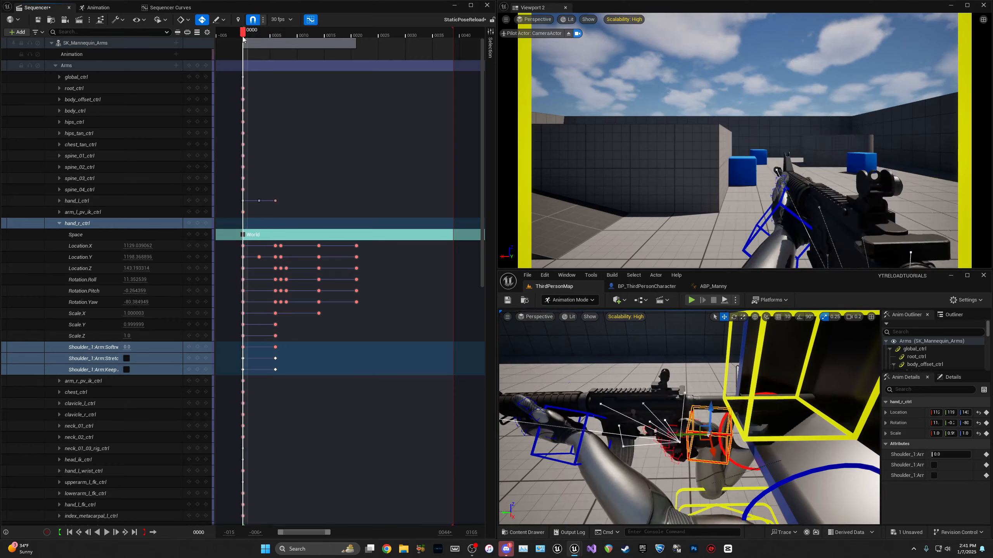
pyautogui.press('space')
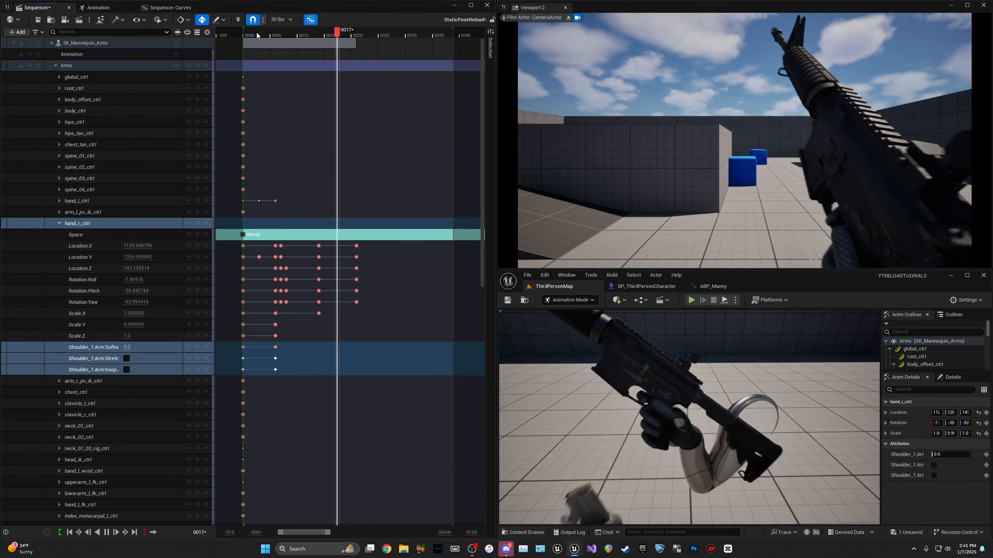
# Step: Adjust hand_r_ctrl at frame 8 to about pitch -34.8 and Location.Z 142.8, checking the motion in playback
pyautogui.click(300, 38)
pyautogui.moveTo(300, 38)
pyautogui.mouseDown()
pyautogui.moveTo(245, 39)
pyautogui.moveTo(290, 38)
pyautogui.mouseUp()
pyautogui.press('space')
pyautogui.click(280, 38)
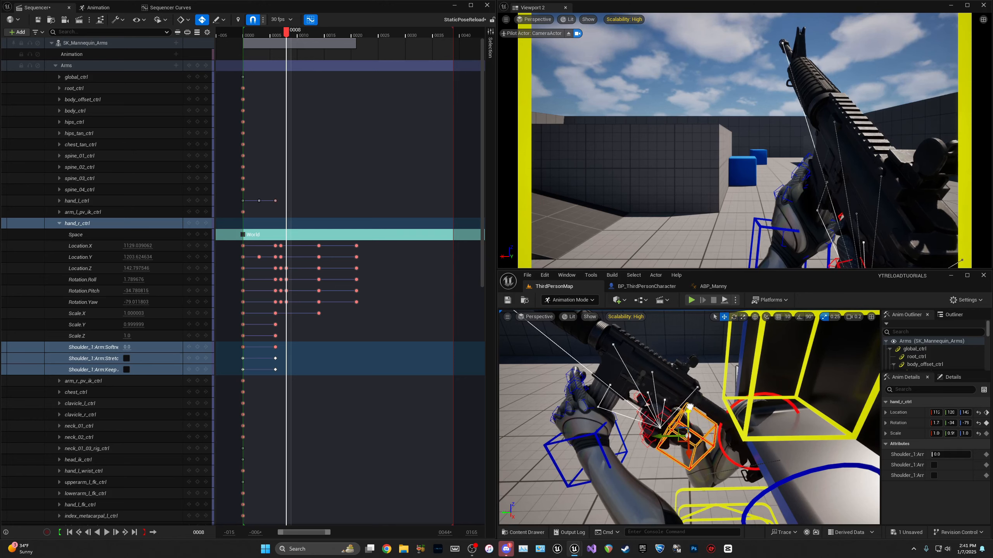
pyautogui.moveTo(293, 41)
pyautogui.mouseDown()
pyautogui.moveTo(246, 37)
pyautogui.moveTo(290, 36)
pyautogui.mouseUp()
pyautogui.press('space')
# Step: Rotate hand_r_ctrl slightly further at frame 8 and replay the reload from the start
pyautogui.moveTo(694, 416); pyautogui.dragTo(689, 412, button='right')
pyautogui.press('e')
pyautogui.moveTo(693, 403); pyautogui.dragTo(685, 403)
pyautogui.moveTo(287, 38); pyautogui.dragTo(247, 36)
pyautogui.press('space')
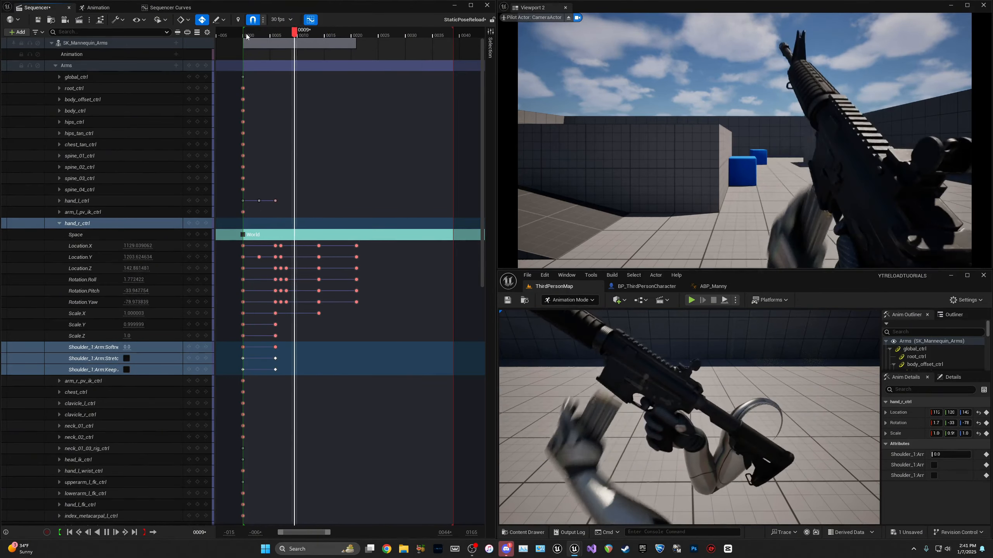
# Step: Copy hand_r_ctrl's frame 21 location and rotation keys to frame 23 and move the playhead to frame 24
pyautogui.moveTo(262, 34)
pyautogui.mouseDown()
pyautogui.moveTo(290, 35)
pyautogui.moveTo(279, 36)
pyautogui.mouseUp()
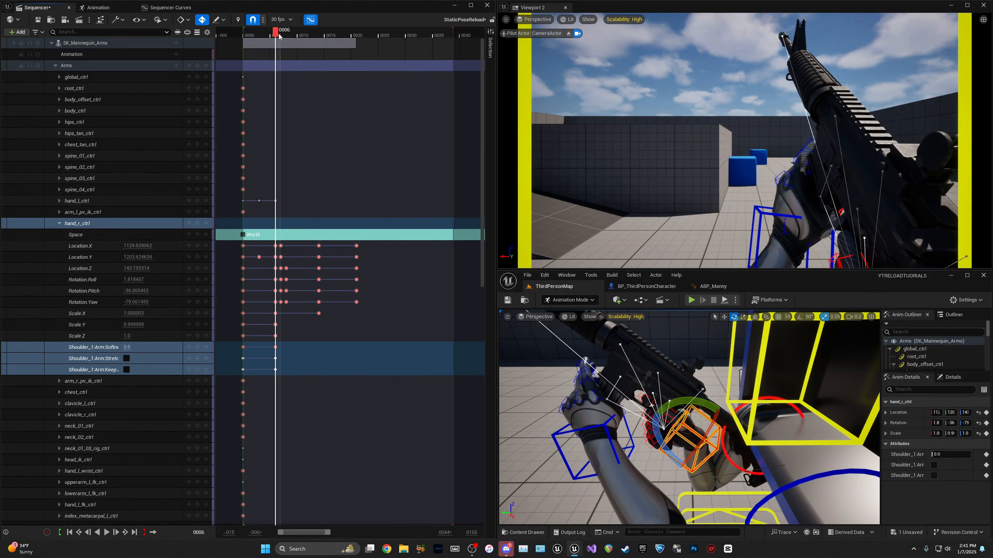
pyautogui.moveTo(285, 33); pyautogui.dragTo(376, 43)
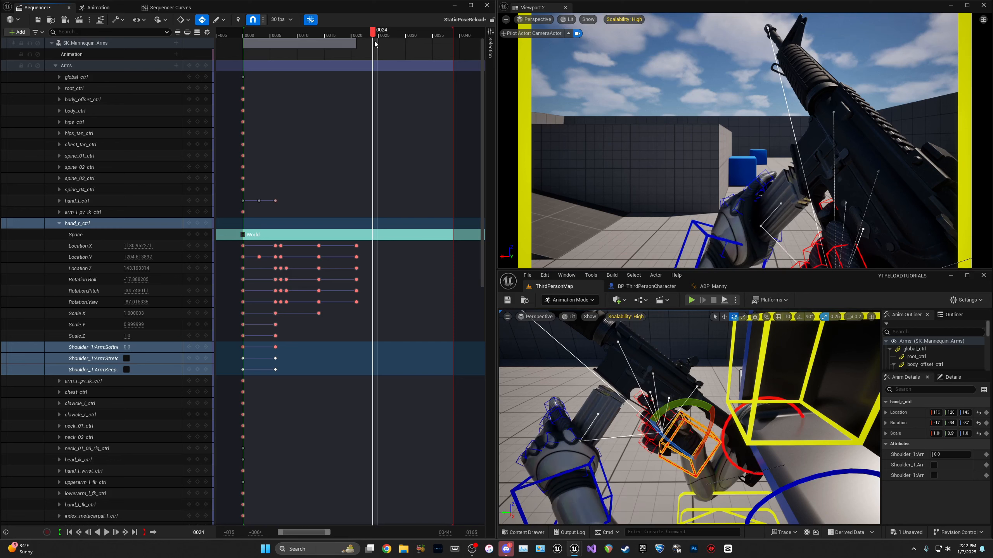
pyautogui.moveTo(375, 43); pyautogui.dragTo(372, 45)
pyautogui.moveTo(369, 242); pyautogui.dragTo(374, 244)
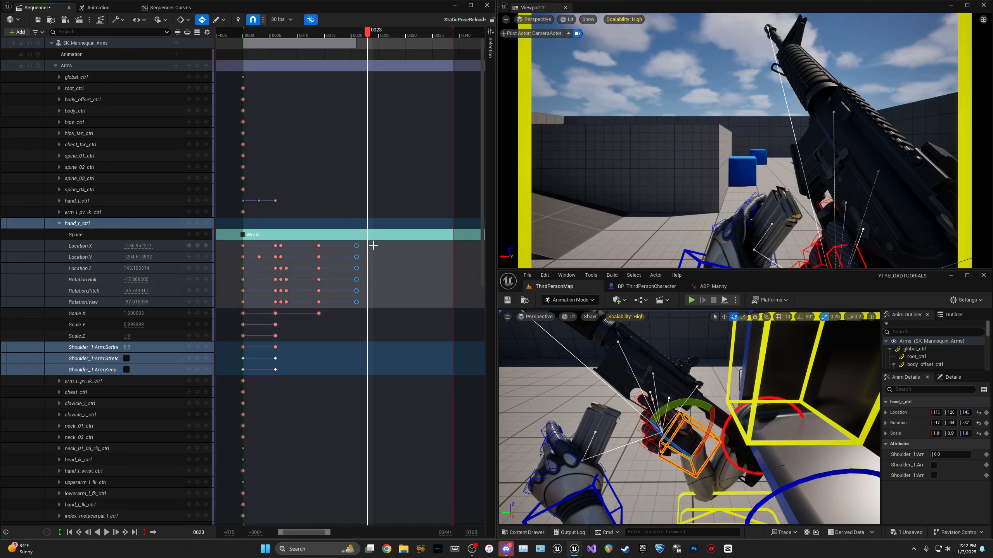
pyautogui.moveTo(368, 43)
pyautogui.mouseDown()
pyautogui.moveTo(326, 45)
pyautogui.moveTo(374, 43)
pyautogui.mouseUp()
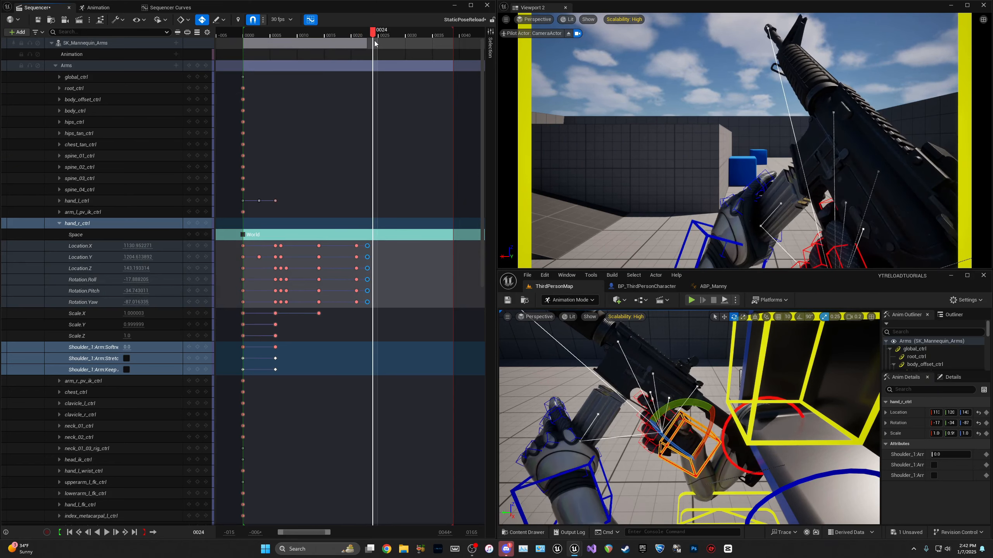
pyautogui.click(415, 339)
# Step: At frame 24, rotate hand_r_ctrl to about roll -18.2, pitch -36.1, yaw -86.5 and raise Location.Z to about 143.5
pyautogui.moveTo(667, 409); pyautogui.dragTo(690, 408)
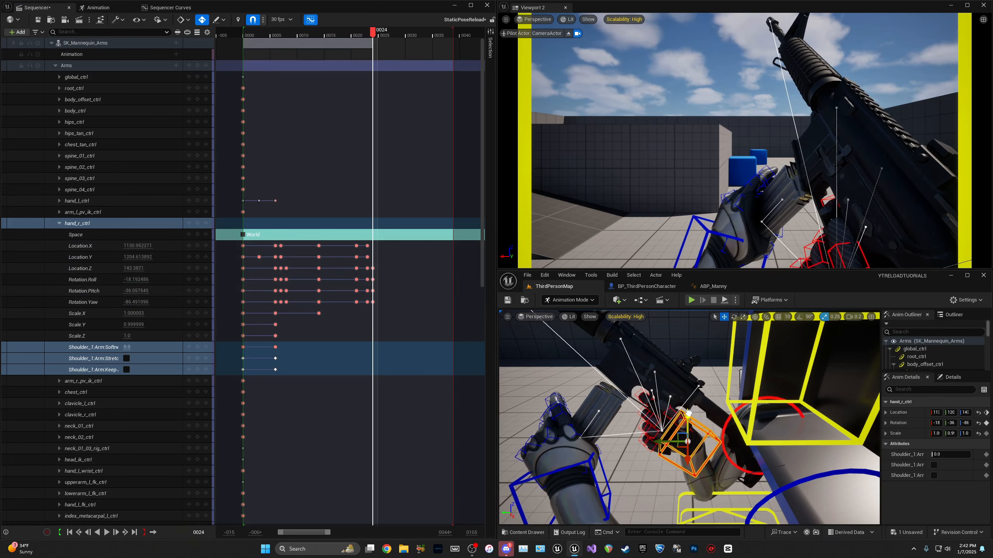
pyautogui.click(346, 39)
pyautogui.moveTo(345, 39)
pyautogui.mouseDown()
pyautogui.moveTo(453, 34)
pyautogui.moveTo(376, 34)
pyautogui.mouseUp()
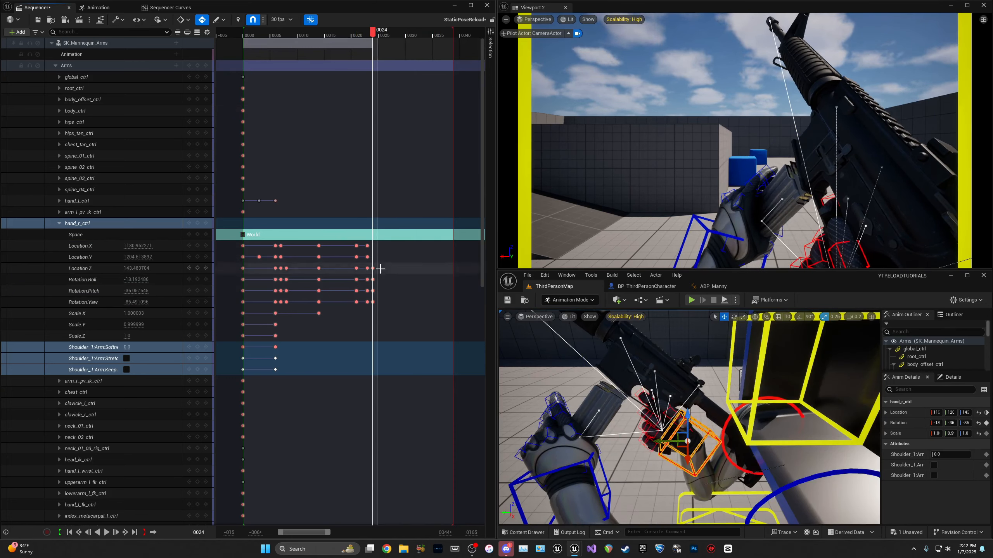
# Step: Copy hand_r_ctrl's frame 23 location and rotation keys to frames 26 and 28
pyautogui.click(369, 33)
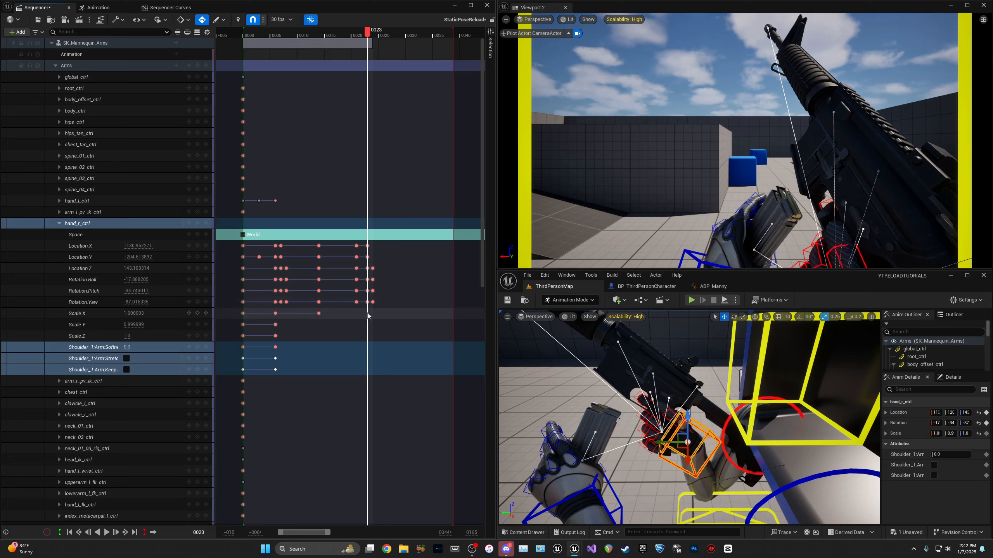
pyautogui.moveTo(368, 316); pyautogui.dragTo(363, 241)
pyautogui.moveTo(370, 33); pyautogui.dragTo(397, 39)
pyautogui.hotkey('ctrl', 'v')
pyautogui.click(408, 310)
pyautogui.press('space')
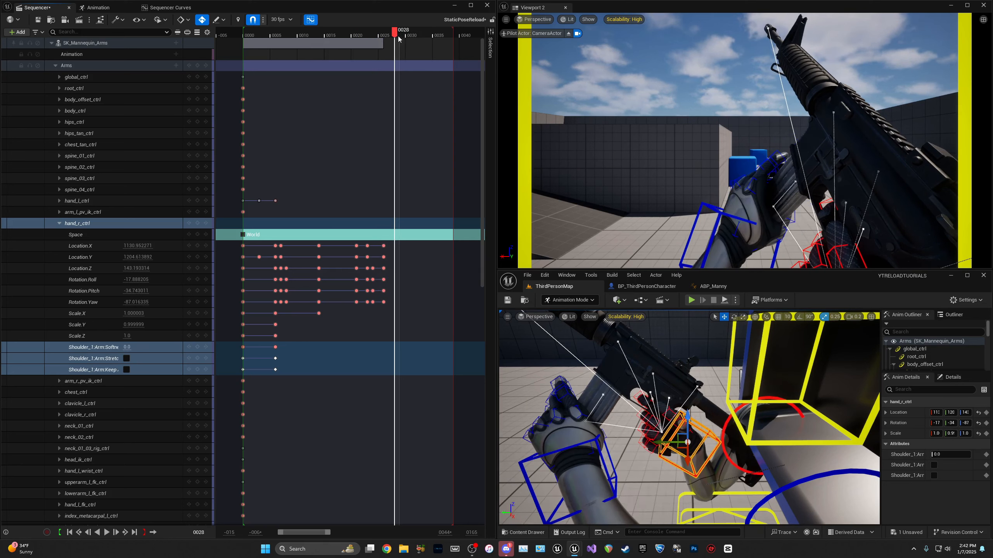
pyautogui.press('s')
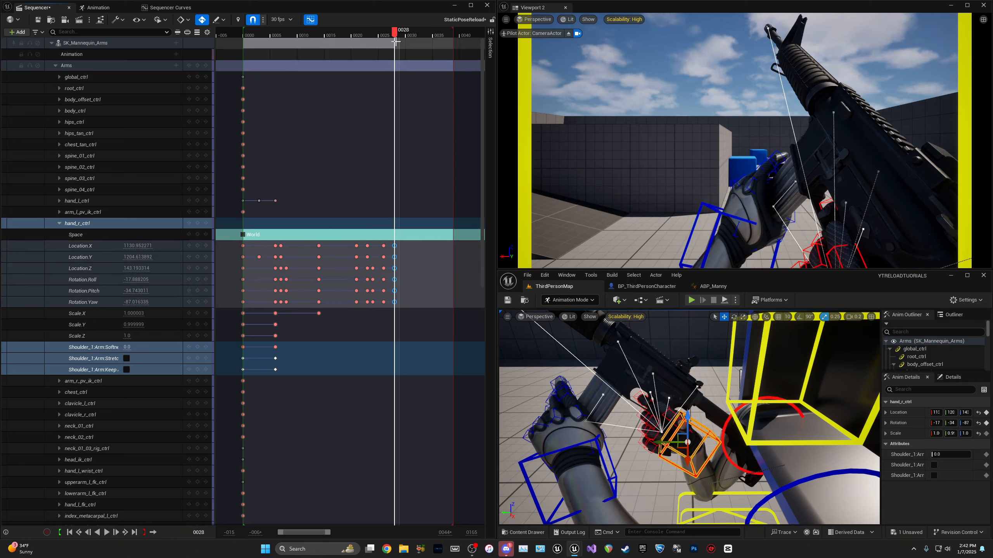
pyautogui.moveTo(392, 38)
pyautogui.mouseDown()
pyautogui.moveTo(360, 46)
pyautogui.moveTo(409, 48)
pyautogui.moveTo(400, 52)
pyautogui.mouseUp()
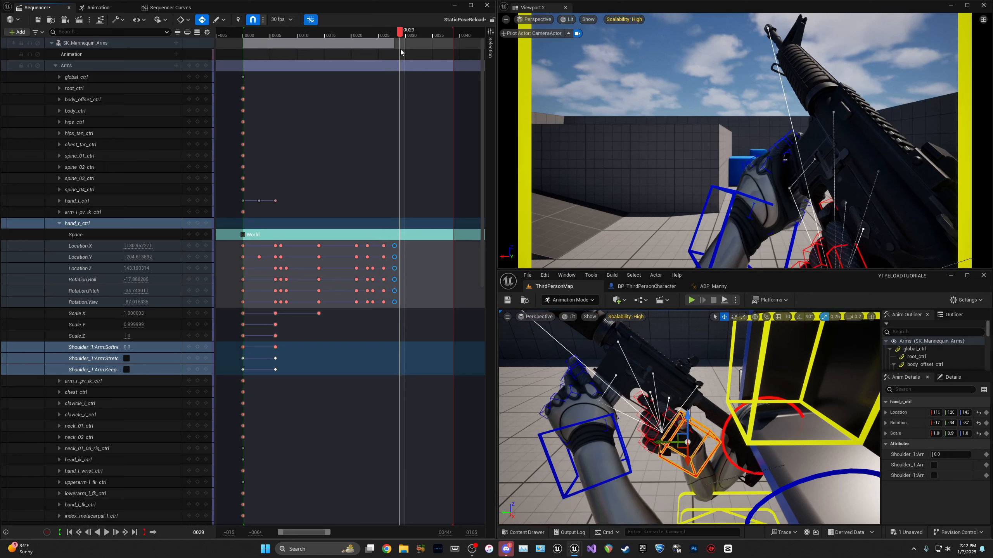
pyautogui.click(416, 319)
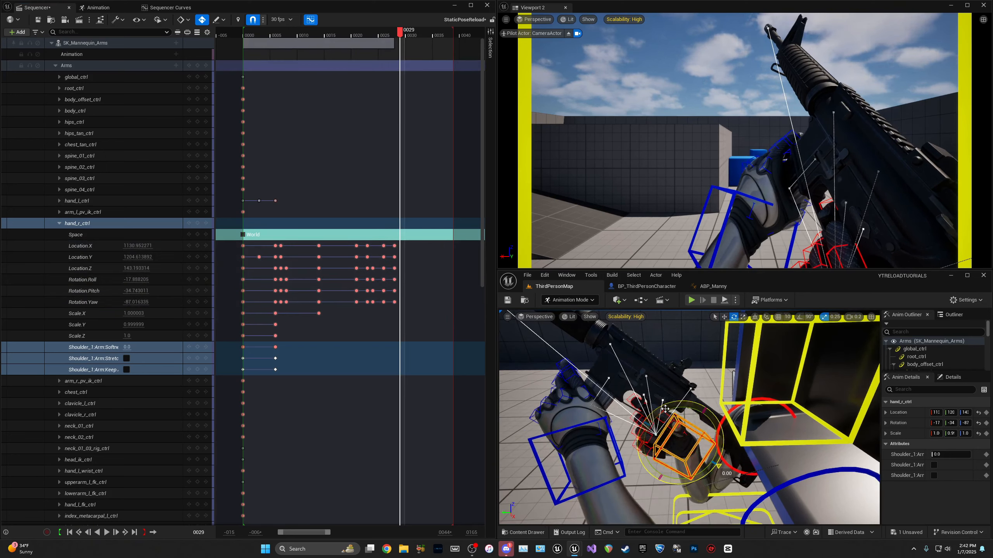
# Step: Rotate hand_r_ctrl at frame 29 to about roll -18.1, pitch -39.8, yaw -86.4 and paste the copied location and rotation keys at frame 31
pyautogui.moveTo(665, 409)
pyautogui.mouseDown()
pyautogui.moveTo(687, 410)
pyautogui.moveTo(677, 408)
pyautogui.mouseUp()
pyautogui.press('w')
pyautogui.moveTo(401, 48); pyautogui.dragTo(350, 34)
pyautogui.hotkey('ctrl', 'v')
pyautogui.press('space')
pyautogui.press('space')
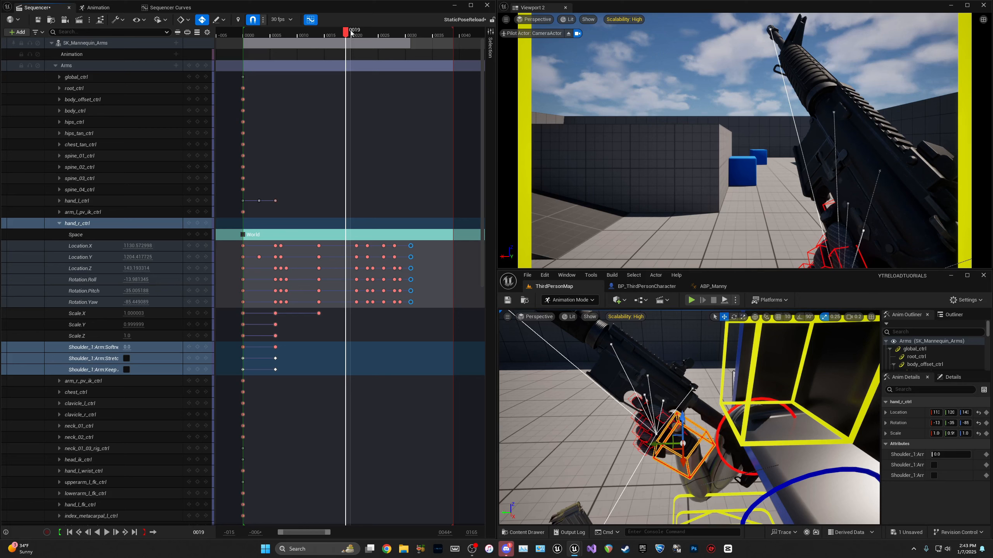
# Step: Raise hand_r_ctrl's Location.Z at frame 29 to about 143.7
pyautogui.moveTo(346, 35); pyautogui.dragTo(376, 39)
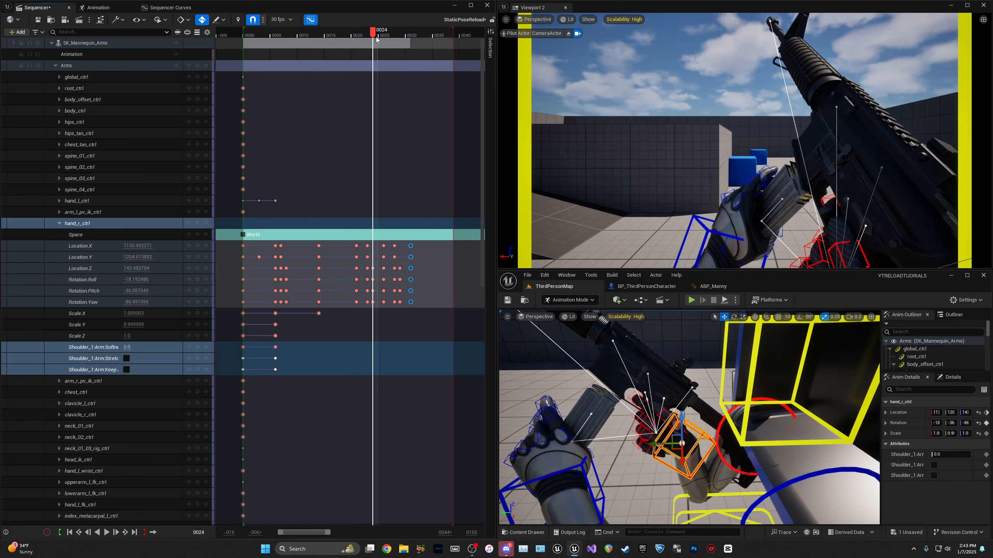
pyautogui.click(422, 322)
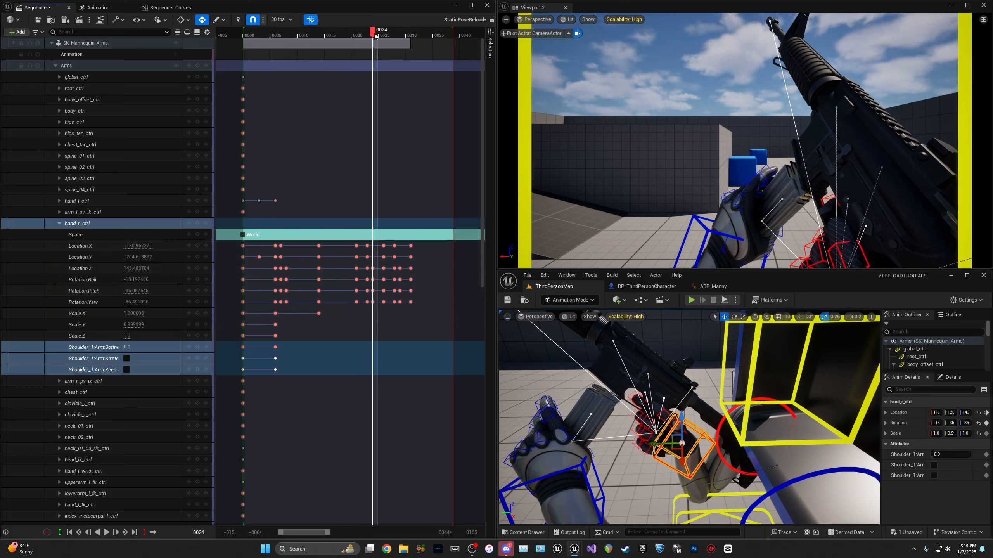
pyautogui.click(388, 42)
pyautogui.moveTo(389, 42)
pyautogui.mouseDown()
pyautogui.moveTo(426, 42)
pyautogui.moveTo(292, 43)
pyautogui.moveTo(246, 62)
pyautogui.moveTo(336, 42)
pyautogui.moveTo(412, 45)
pyautogui.moveTo(401, 44)
pyautogui.mouseUp()
pyautogui.press('space')
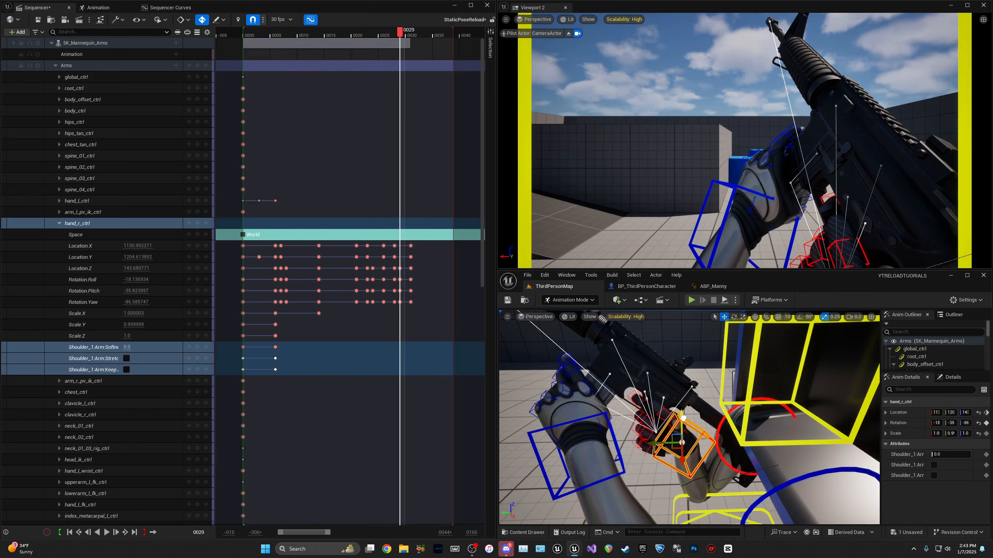
# Step: Replay the magazine reinsertion from about frame 17 to check the right hand's motion
pyautogui.moveTo(399, 40); pyautogui.dragTo(339, 44)
pyautogui.press('space')
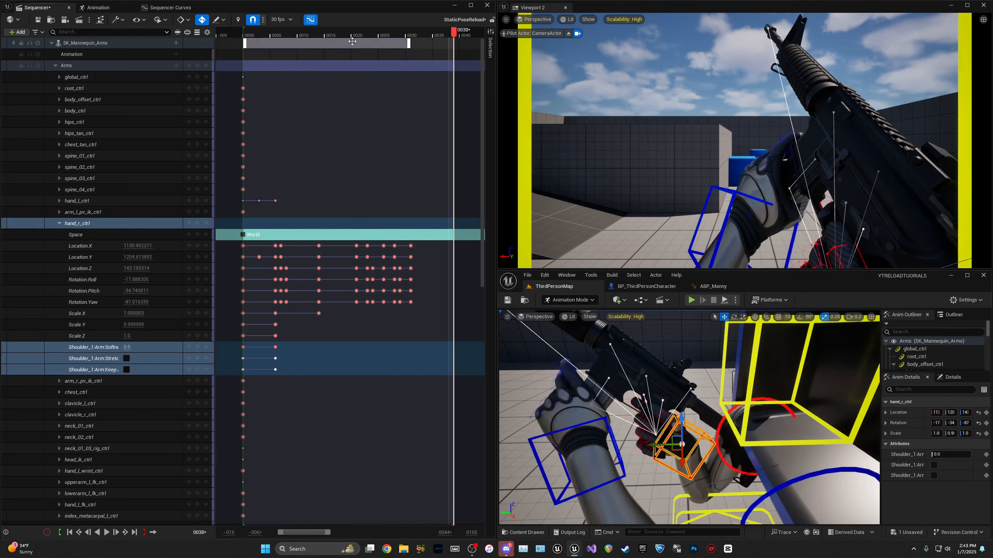
pyautogui.click(336, 37)
pyautogui.press('space')
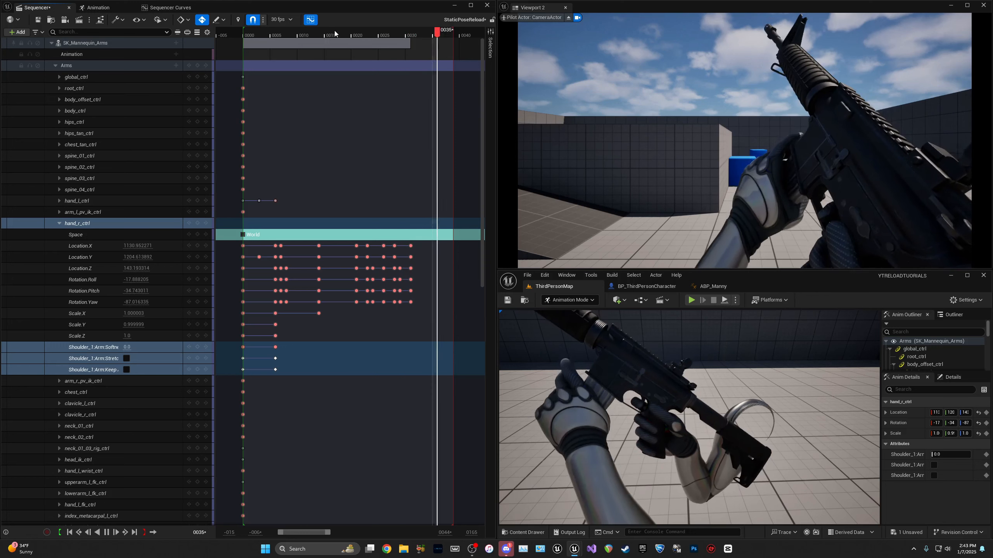
# Step: Lower hand_r_ctrl's Location.Z at frame 24 to about 143.3 and replay the reinsertion
pyautogui.click(369, 33)
pyautogui.moveTo(371, 32); pyautogui.dragTo(382, 33)
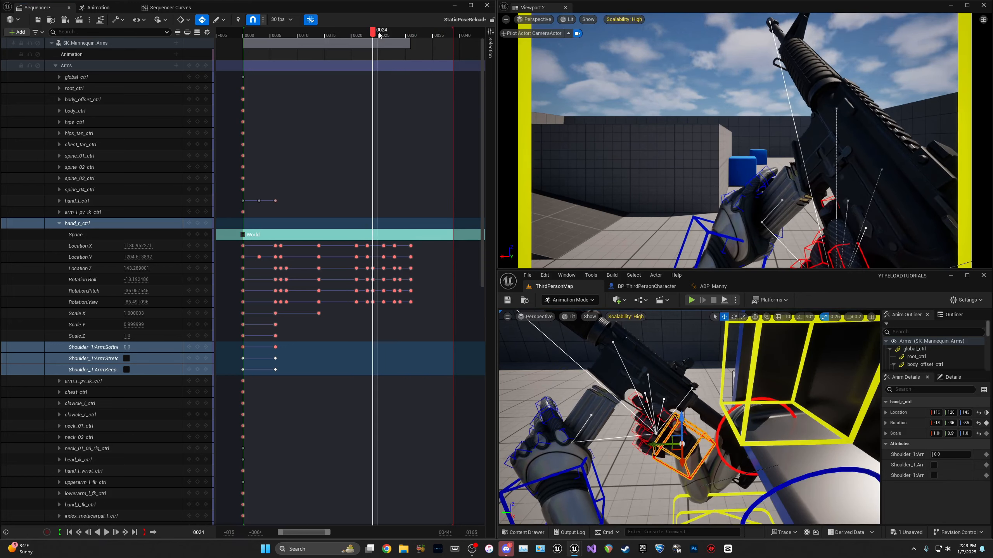
pyautogui.press('space')
pyautogui.press('space')
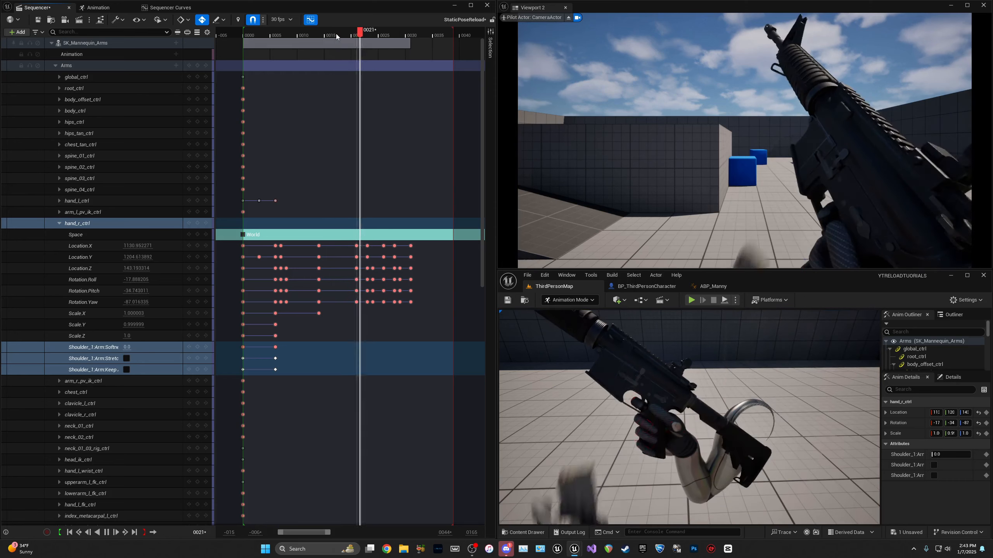
# Step: Copy hand_r_ctrl's location and rotation keys at frame 0
pyautogui.press('space')
pyautogui.click(413, 37)
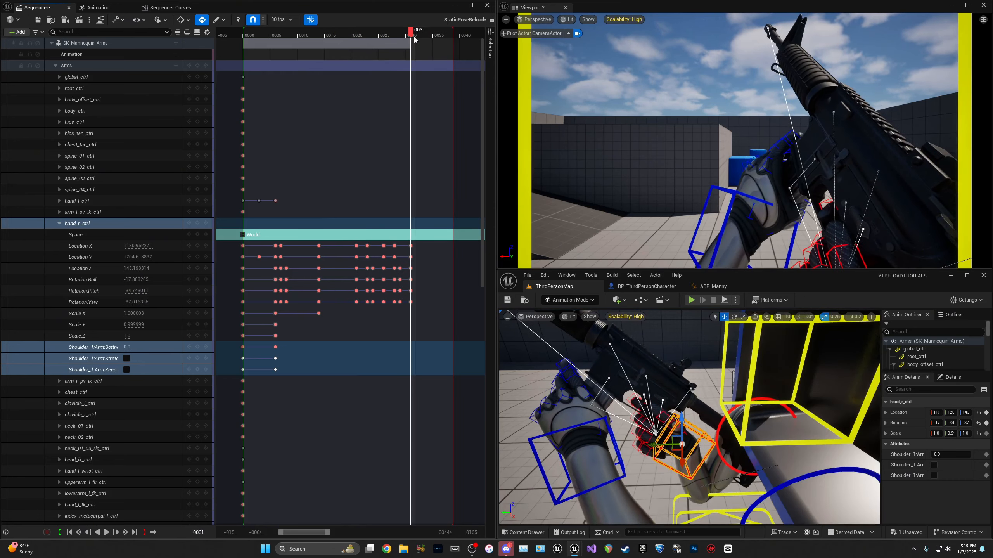
pyautogui.click(60, 223)
pyautogui.click(84, 223)
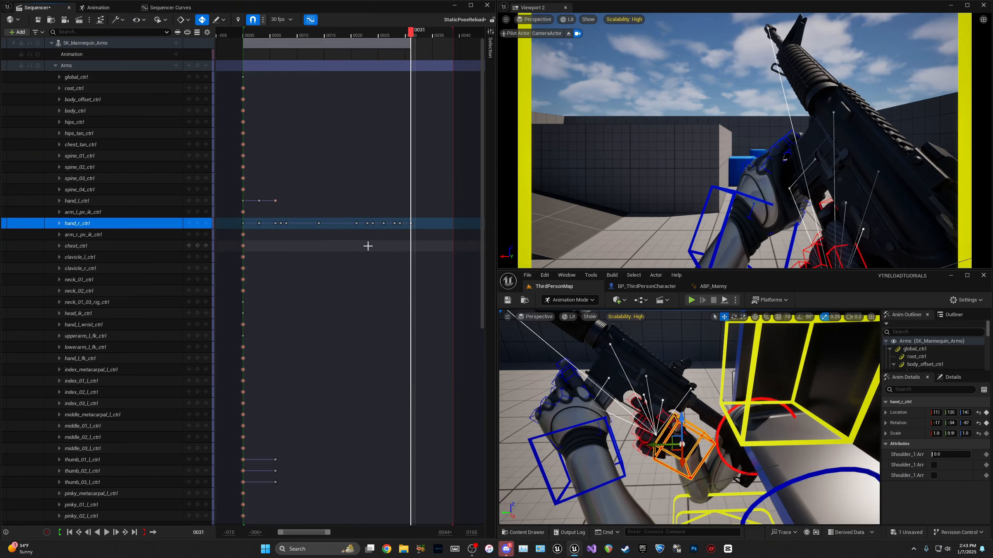
pyautogui.click(60, 223)
pyautogui.click(424, 337)
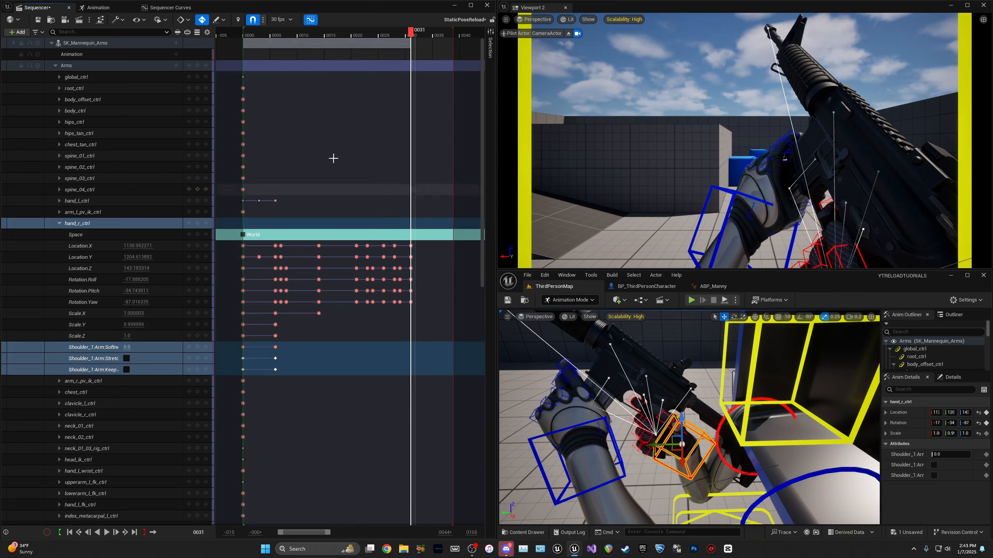
pyautogui.moveTo(412, 34); pyautogui.dragTo(245, 105)
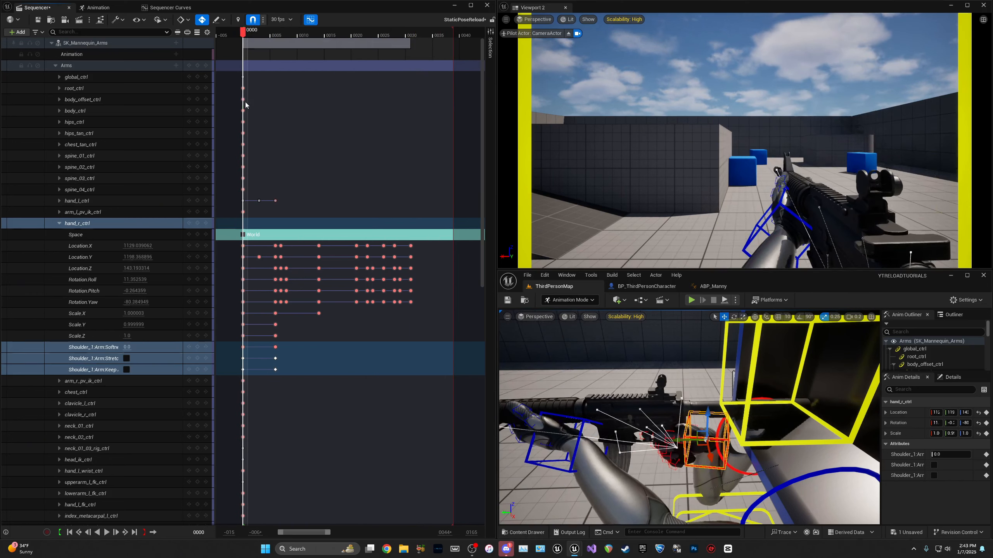
pyautogui.click(113, 292)
pyautogui.moveTo(234, 292); pyautogui.dragTo(299, 247)
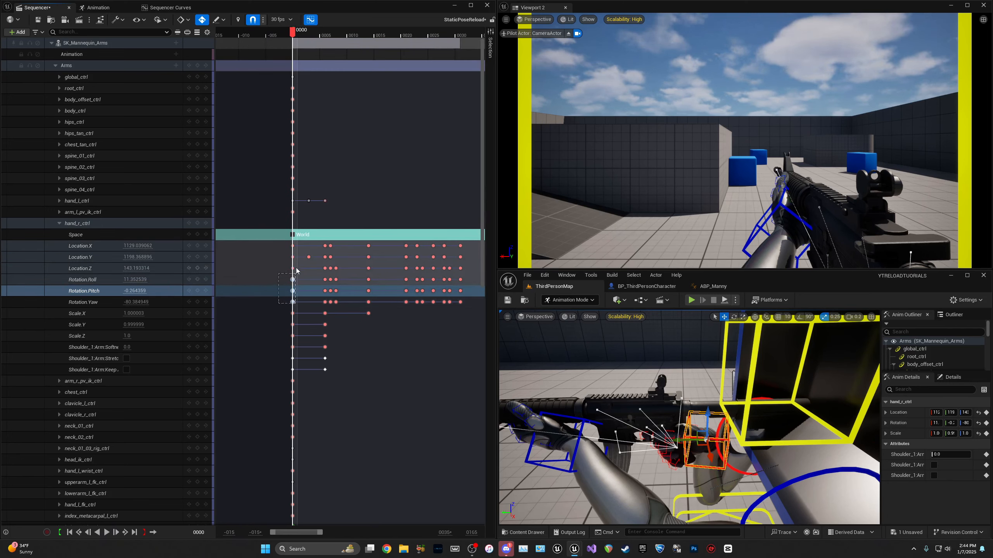
# Step: Paste the copied location and rotation keys on hand_r_ctrl at frame 37 to return the weapon to its starting pose
pyautogui.moveTo(297, 532); pyautogui.dragTo(314, 532)
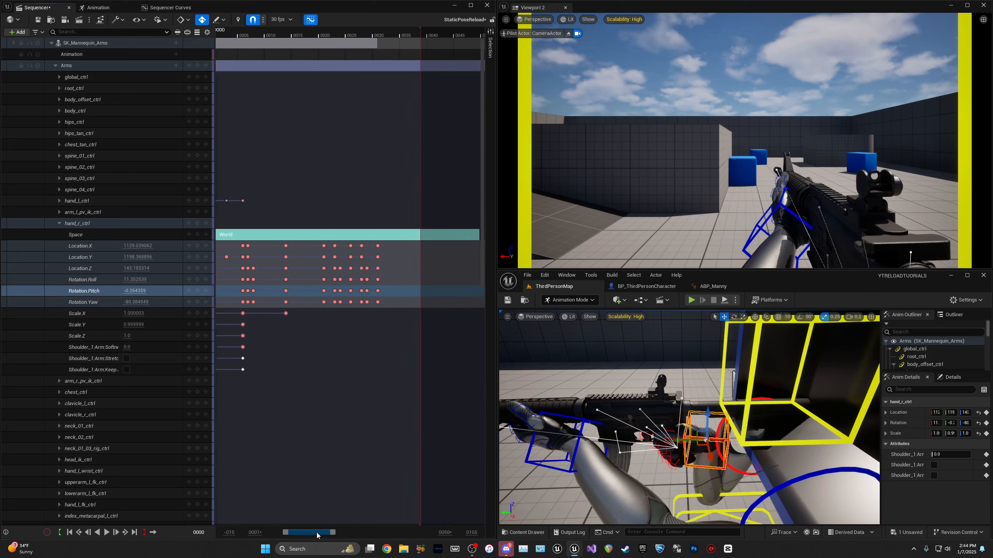
pyautogui.click(356, 34)
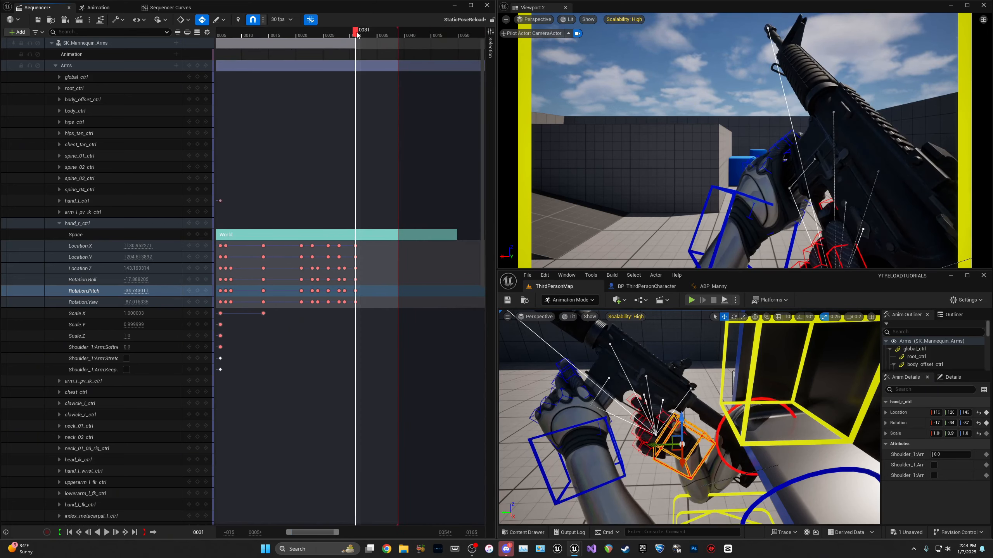
pyautogui.moveTo(362, 35); pyautogui.dragTo(393, 37)
pyautogui.hotkey('ctrl', 'v')
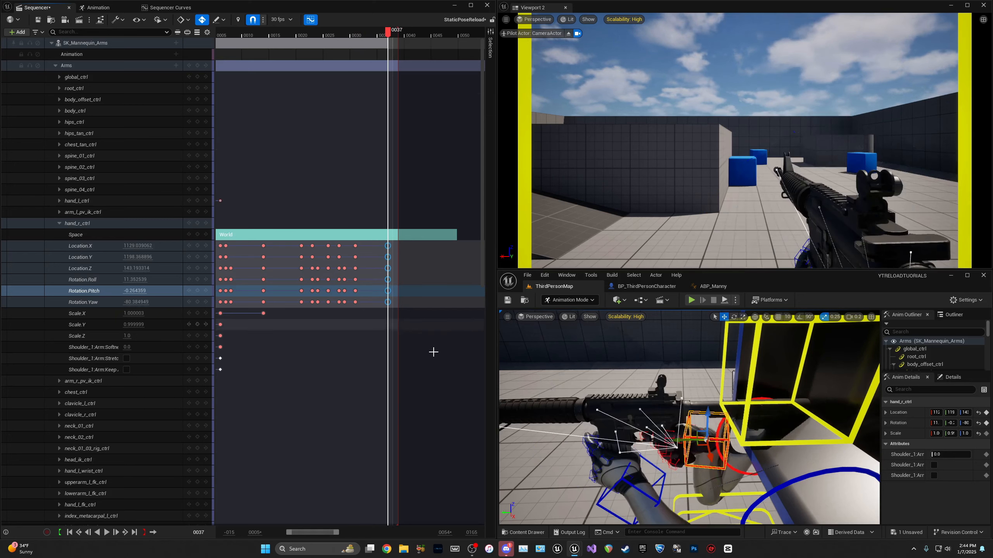
pyautogui.click(433, 352)
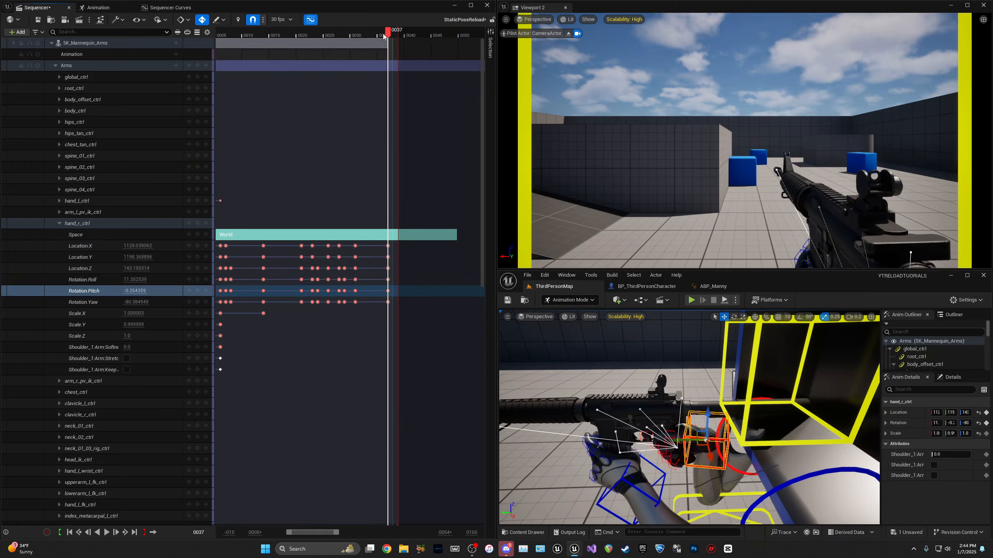
# Step: Play the whole reload and scrub back from frame 35 to frame 0 to check the weapon's return to its starting pose
pyautogui.moveTo(383, 36)
pyautogui.mouseDown()
pyautogui.moveTo(275, 36)
pyautogui.moveTo(399, 36)
pyautogui.mouseUp()
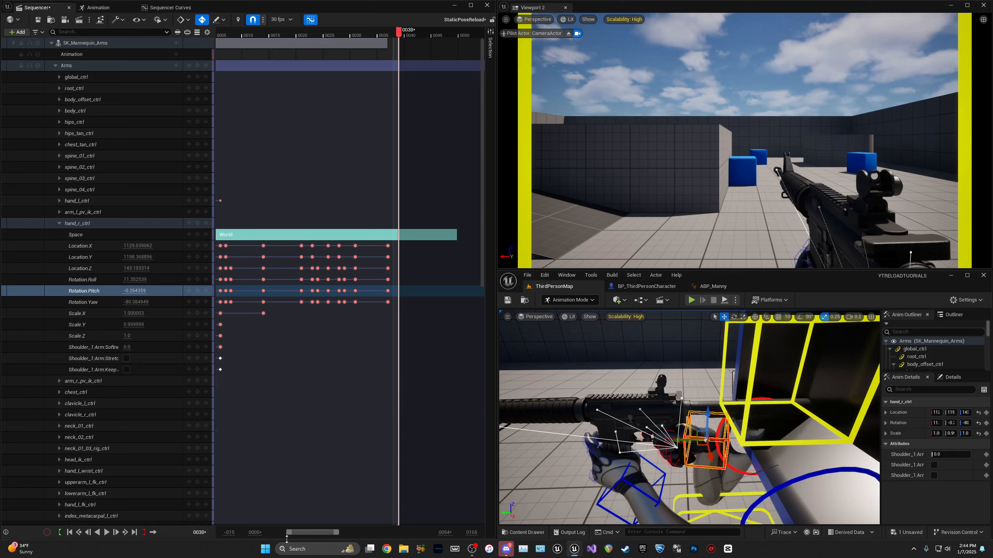
pyautogui.moveTo(287, 535); pyautogui.dragTo(270, 534)
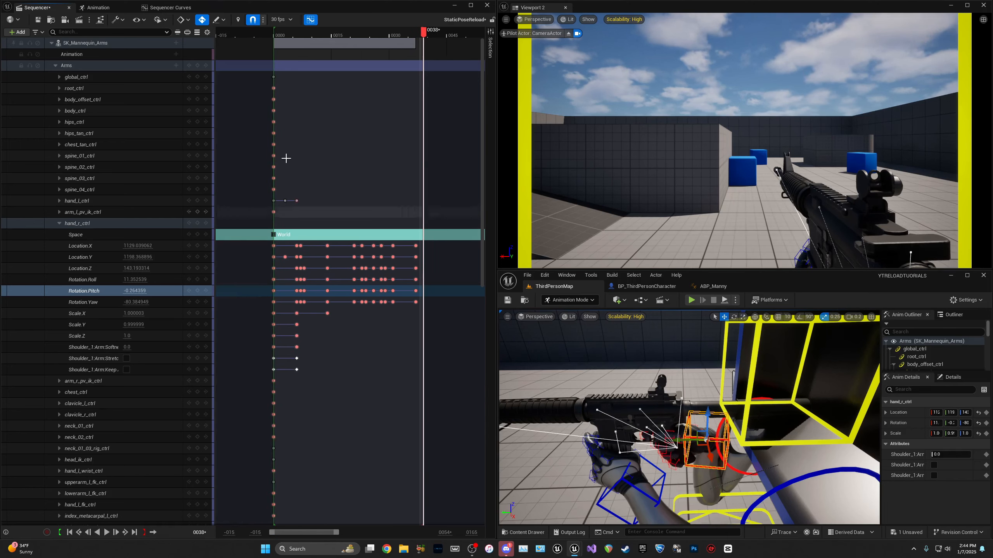
pyautogui.press('space')
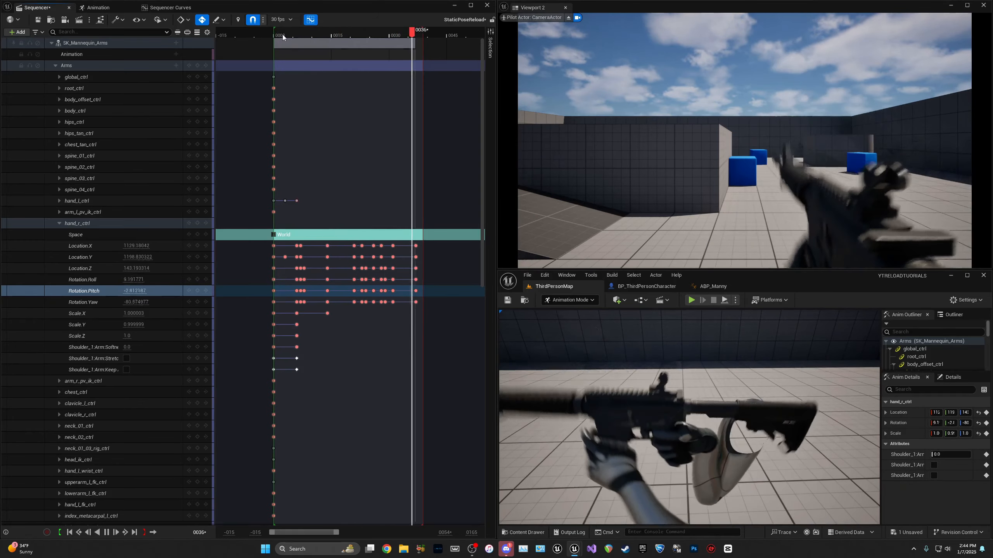
pyautogui.press('space')
pyautogui.moveTo(315, 36); pyautogui.dragTo(412, 40)
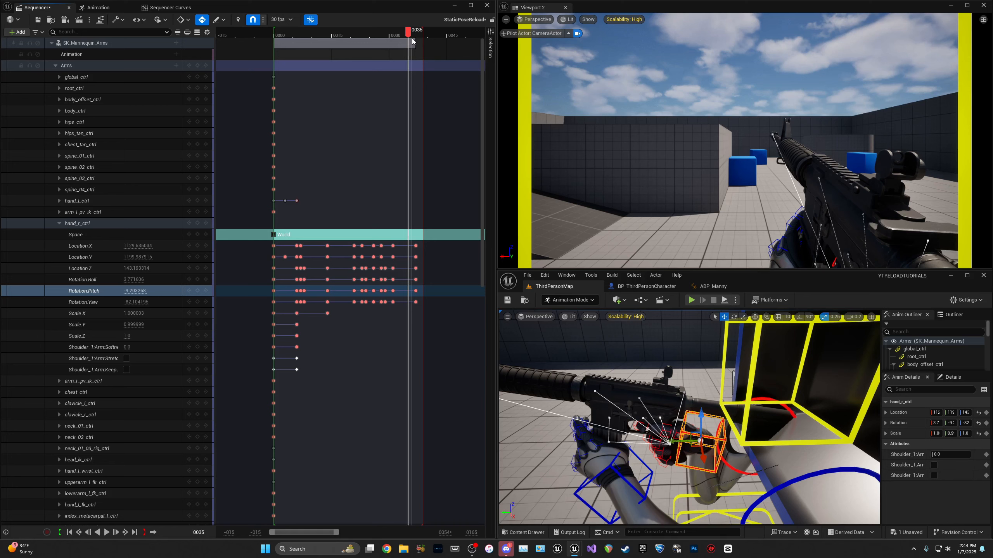
pyautogui.moveTo(407, 46); pyautogui.dragTo(277, 70)
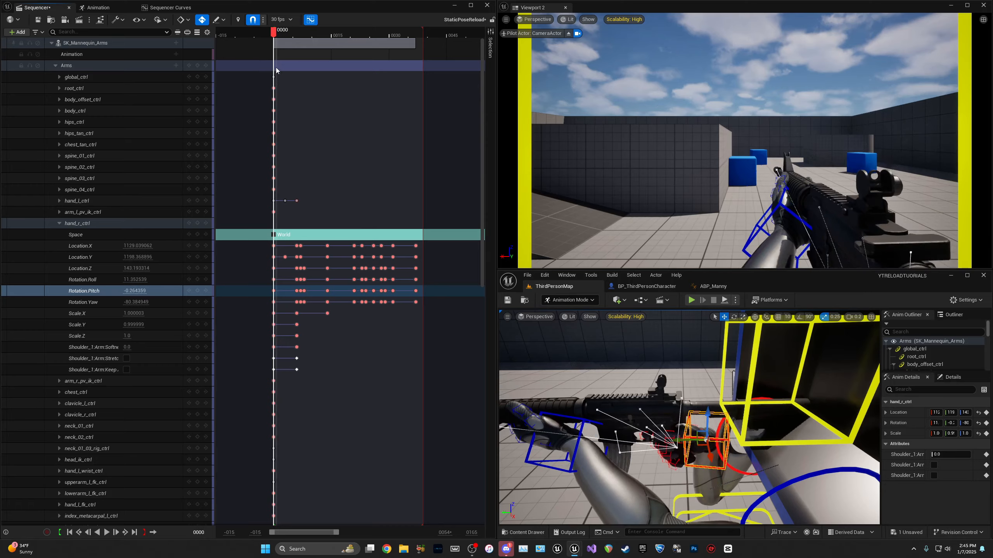
# Step: Replay the reload from frame 0 and scrub through frames 6, 16 and 37 to review the right hand's motion
pyautogui.press('space')
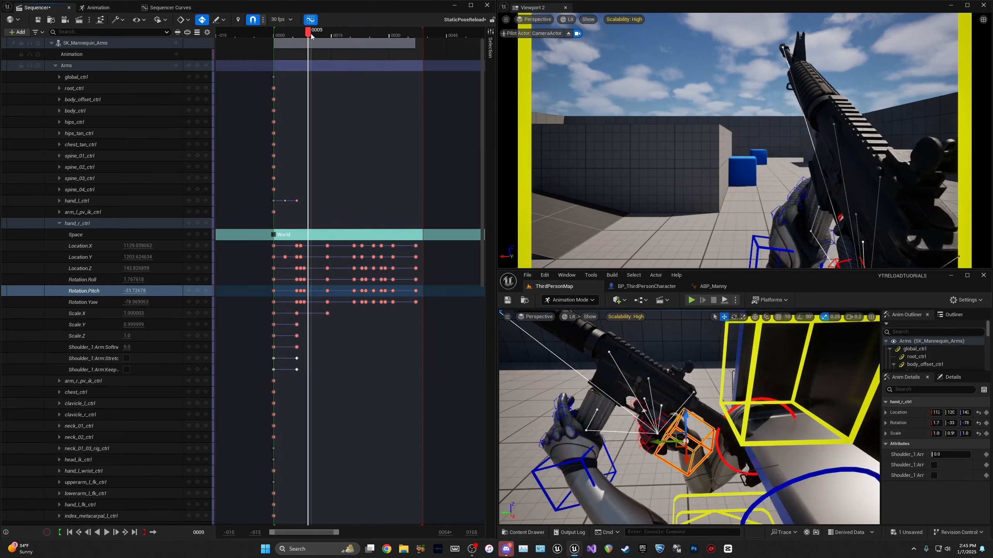
pyautogui.moveTo(312, 36); pyautogui.dragTo(276, 35)
pyautogui.press('space')
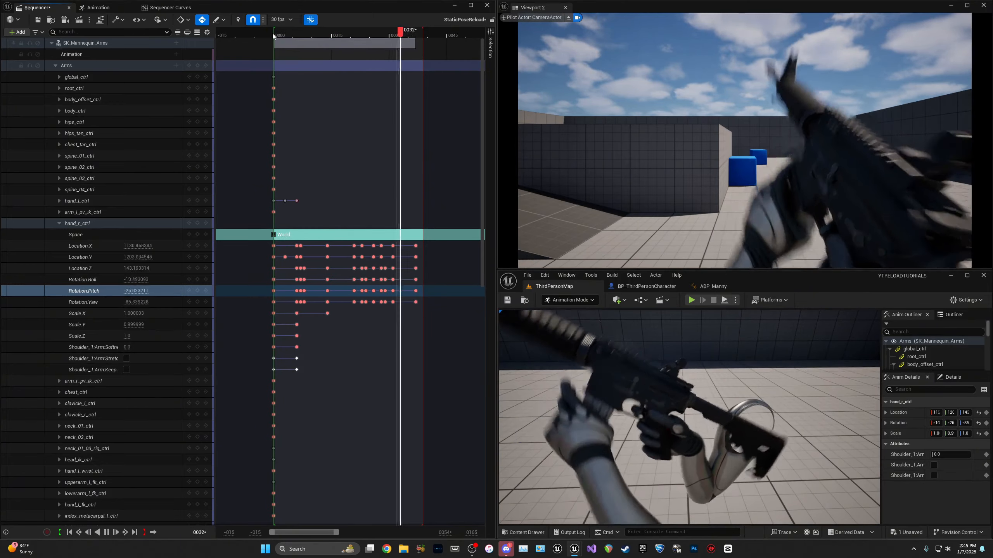
pyautogui.click(276, 34)
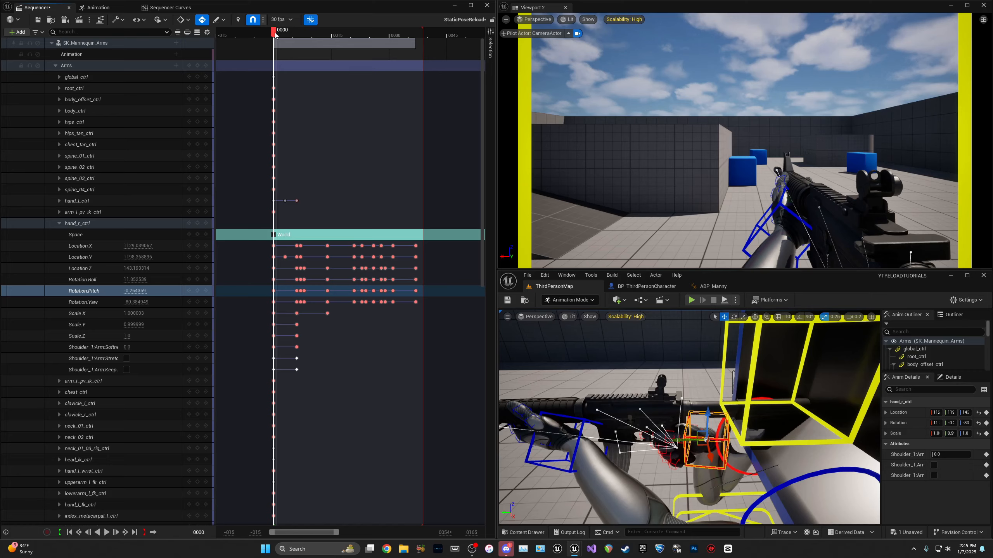
pyautogui.moveTo(277, 36); pyautogui.dragTo(301, 35)
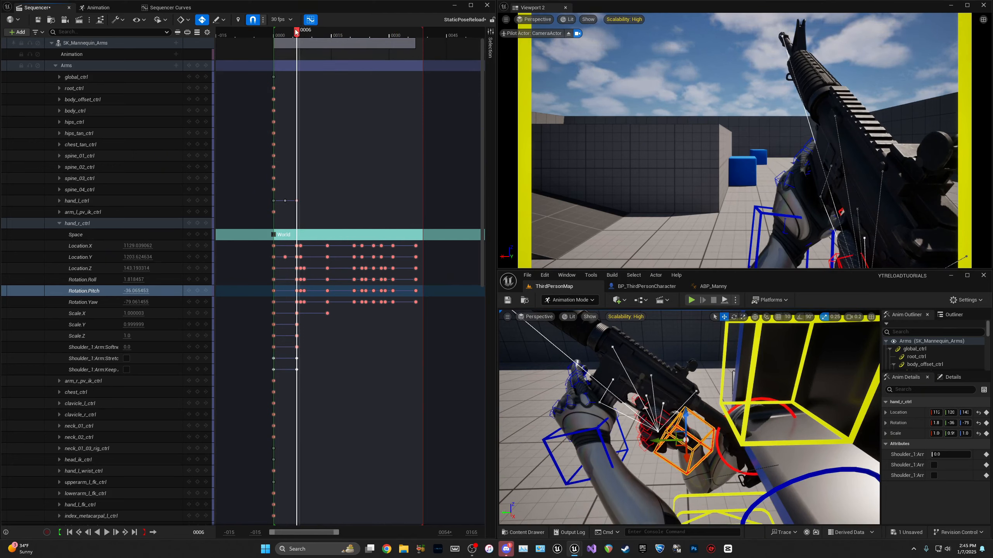
pyautogui.moveTo(296, 32); pyautogui.dragTo(273, 33)
pyautogui.press('space')
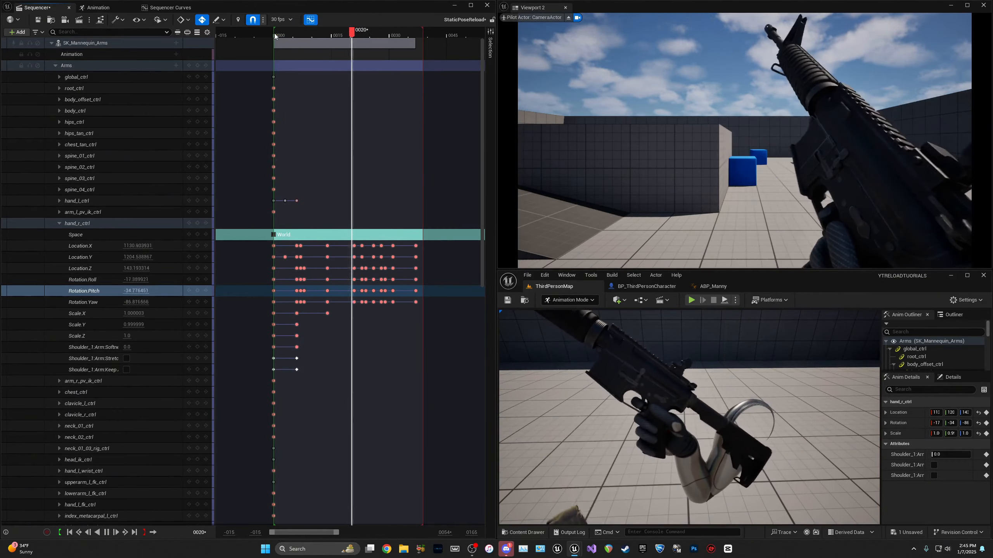
pyautogui.press('space')
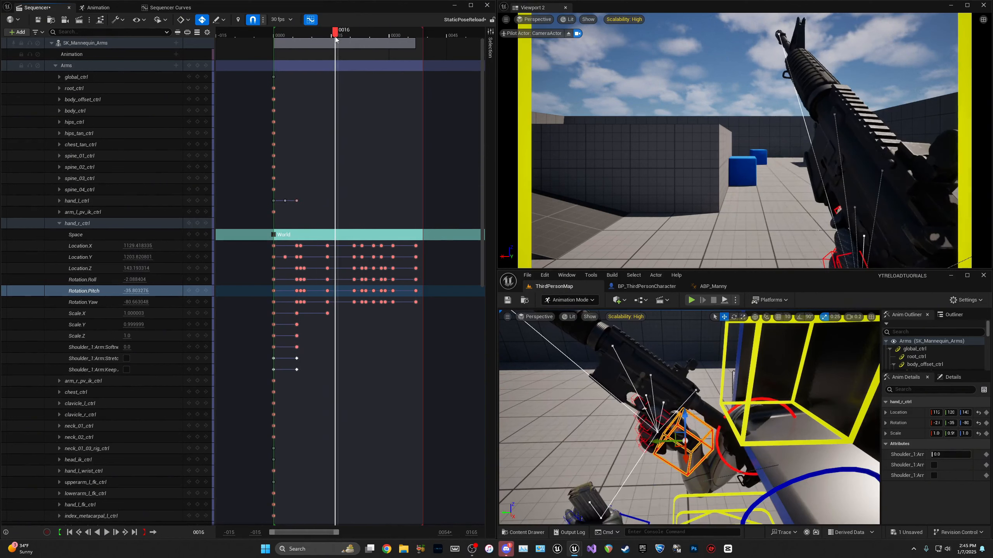
pyautogui.click(59, 223)
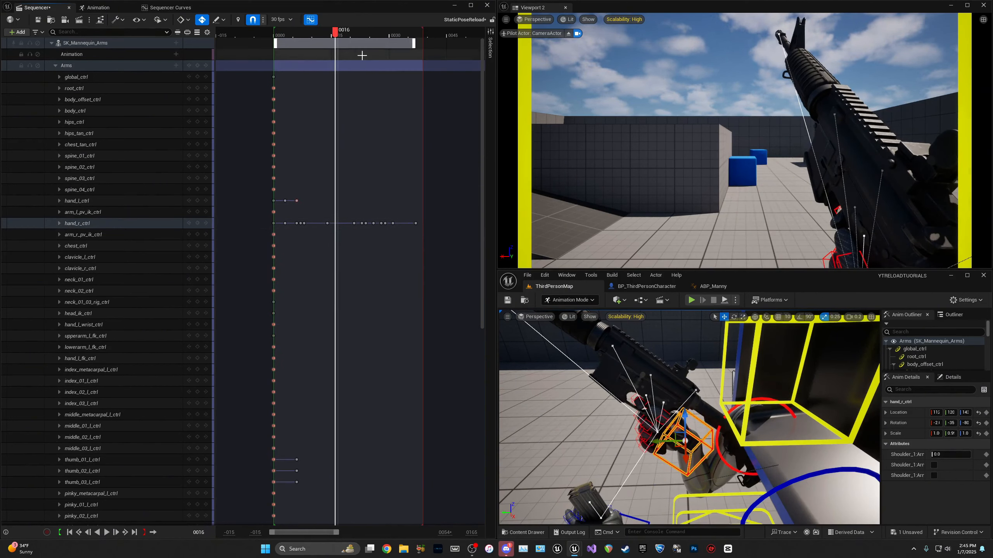
pyautogui.moveTo(362, 55); pyautogui.dragTo(418, 43)
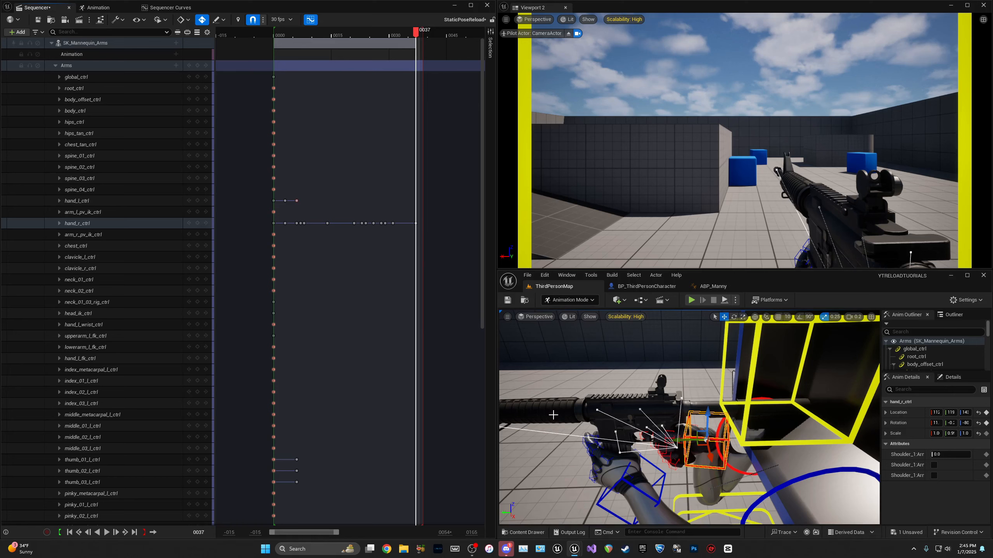
pyautogui.moveTo(415, 33); pyautogui.dragTo(274, 33)
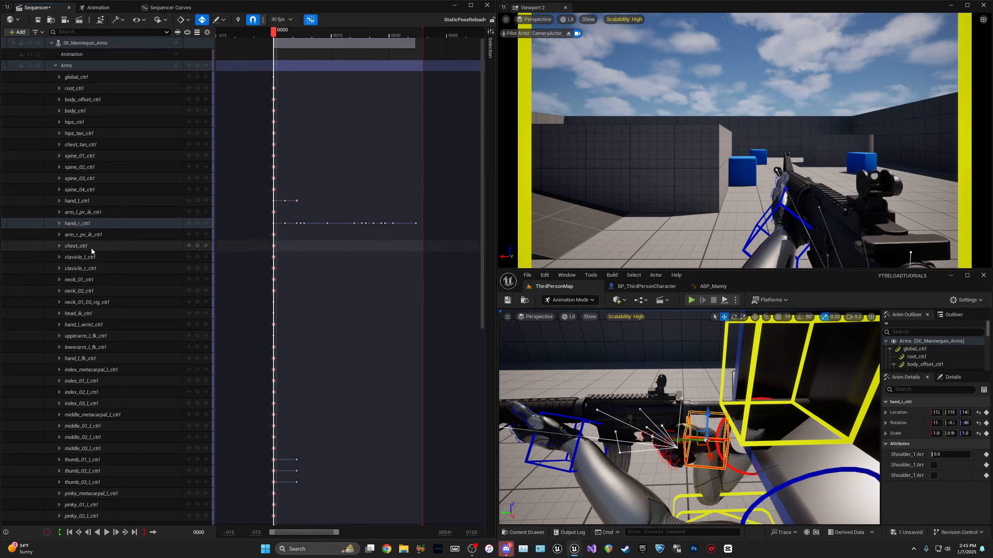
# Step: Display hand_r_ctrl's Location.X animation curve in the curve editor and examine its shape
pyautogui.click(60, 223)
pyautogui.click(78, 223)
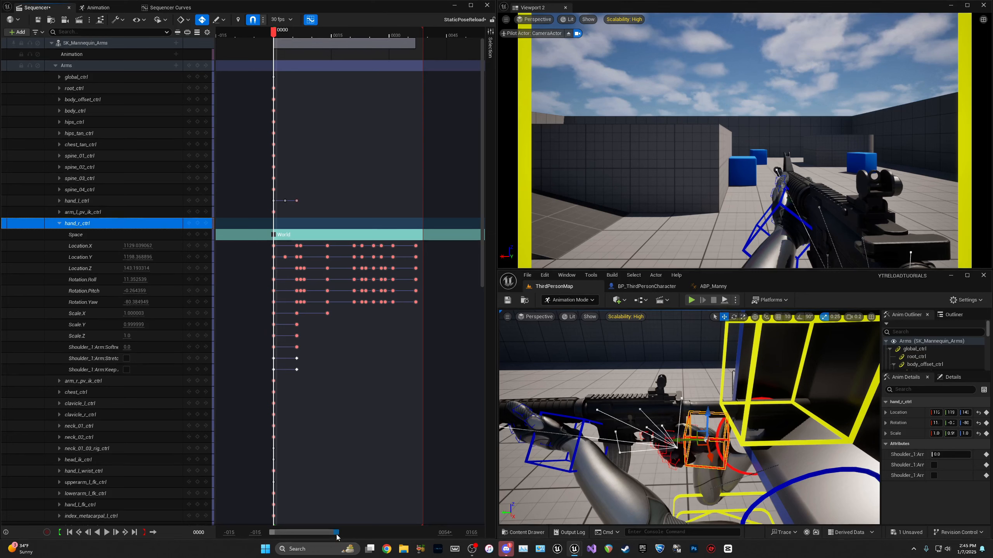
pyautogui.moveTo(337, 537); pyautogui.dragTo(306, 535)
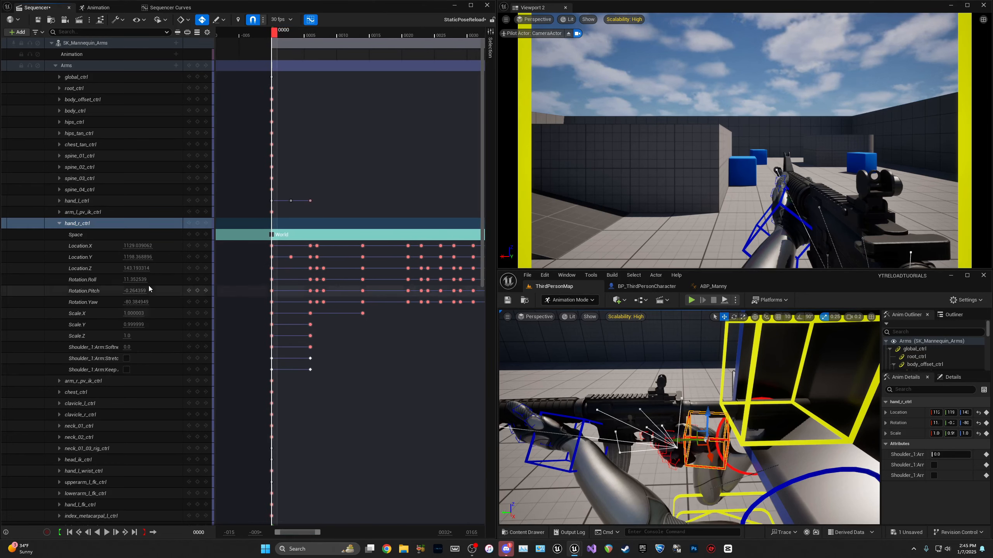
pyautogui.click(74, 224)
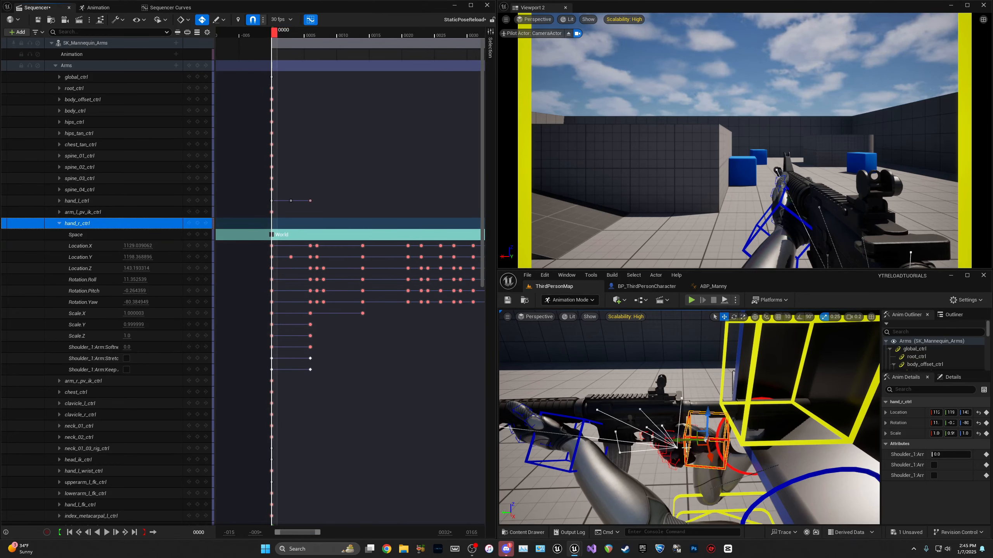
pyautogui.click(96, 246)
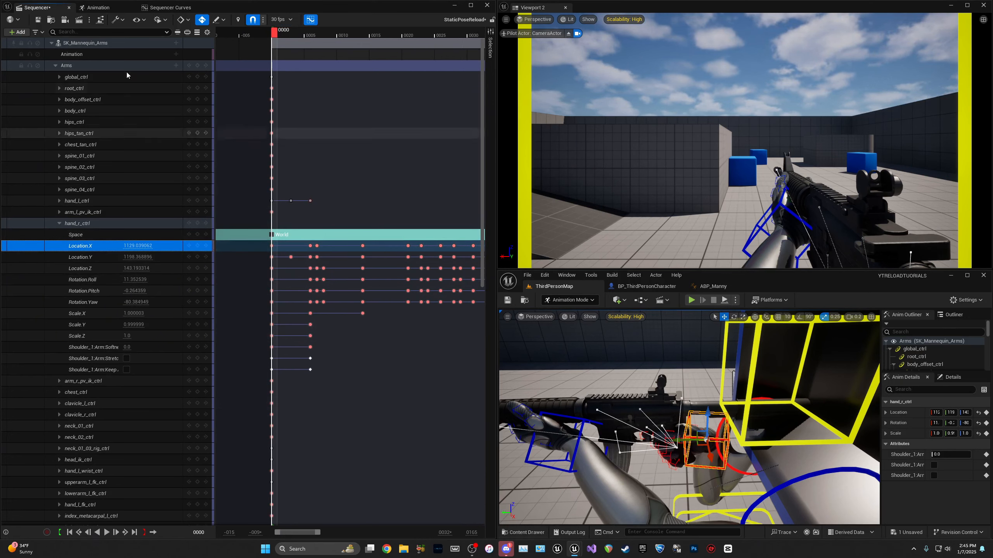
pyautogui.click(166, 7)
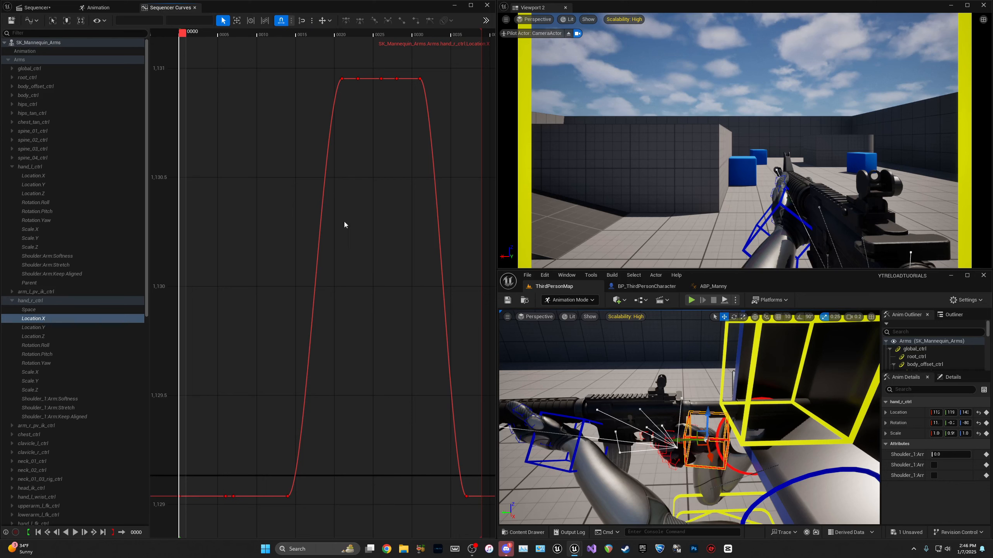
pyautogui.scroll(-2, 349, 346)
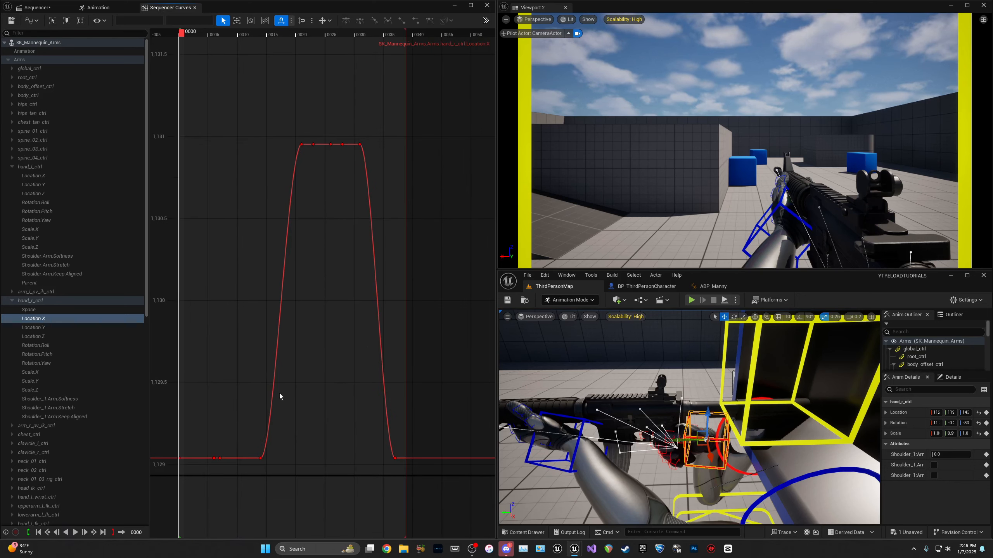
pyautogui.scroll(1, 238, 441)
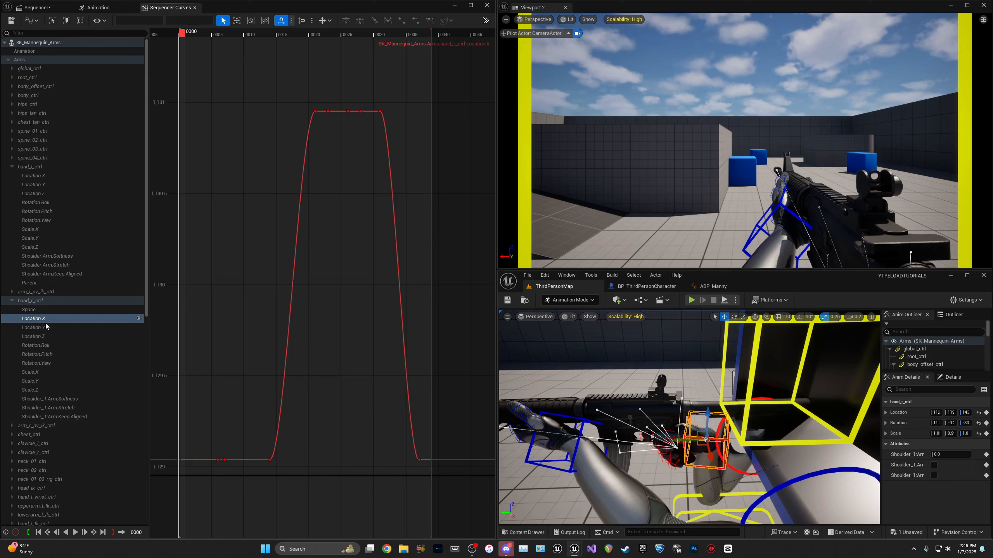
# Step: Try moving the frame 6 key on hand_r_ctrl's Location.X curve to reshape the motion, undoing each move
pyautogui.moveTo(186, 37); pyautogui.dragTo(217, 54)
pyautogui.moveTo(229, 368); pyautogui.dragTo(289, 261, button='right')
pyautogui.scroll(4, 280, 368)
pyautogui.middleClick(275, 349)
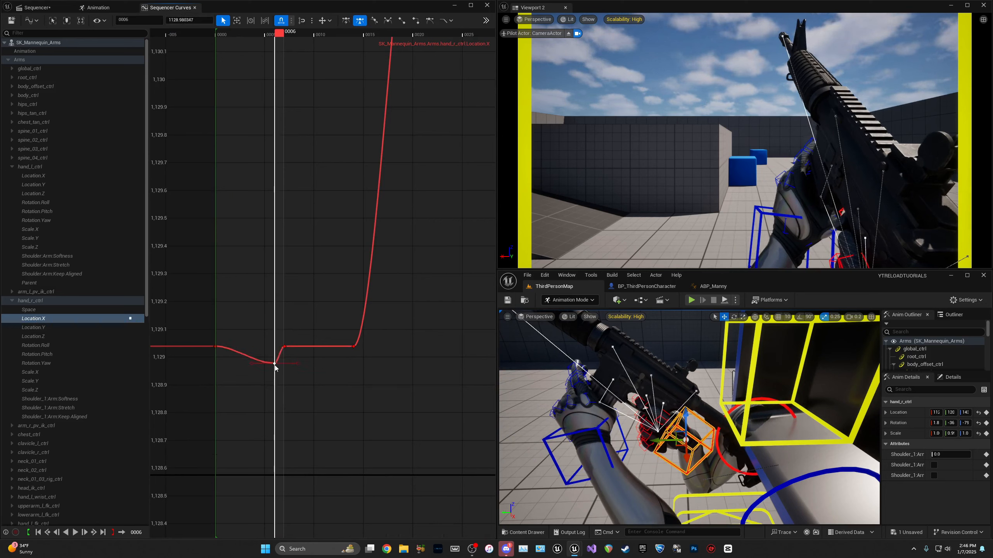
pyautogui.moveTo(275, 364); pyautogui.dragTo(273, 290)
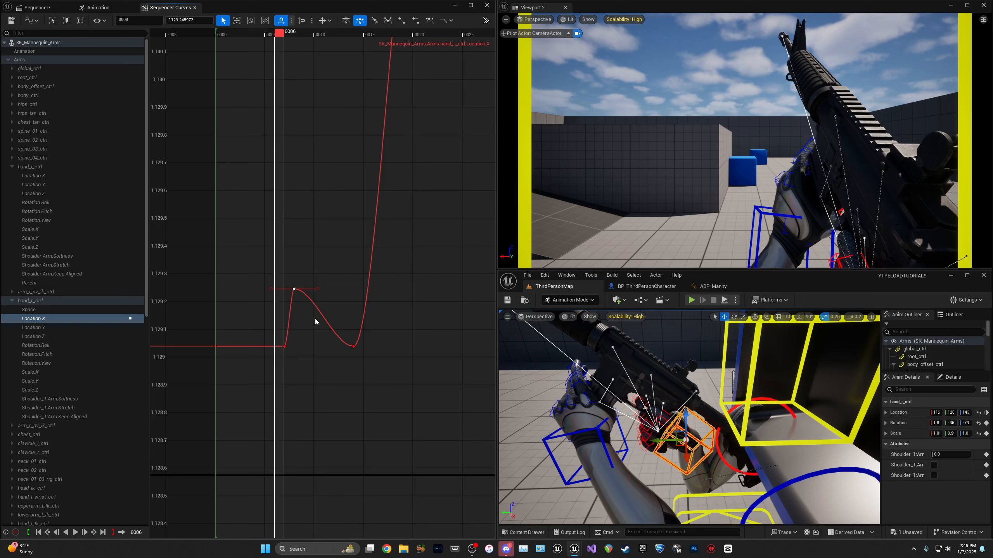
pyautogui.hotkey('ctrl', 'z')
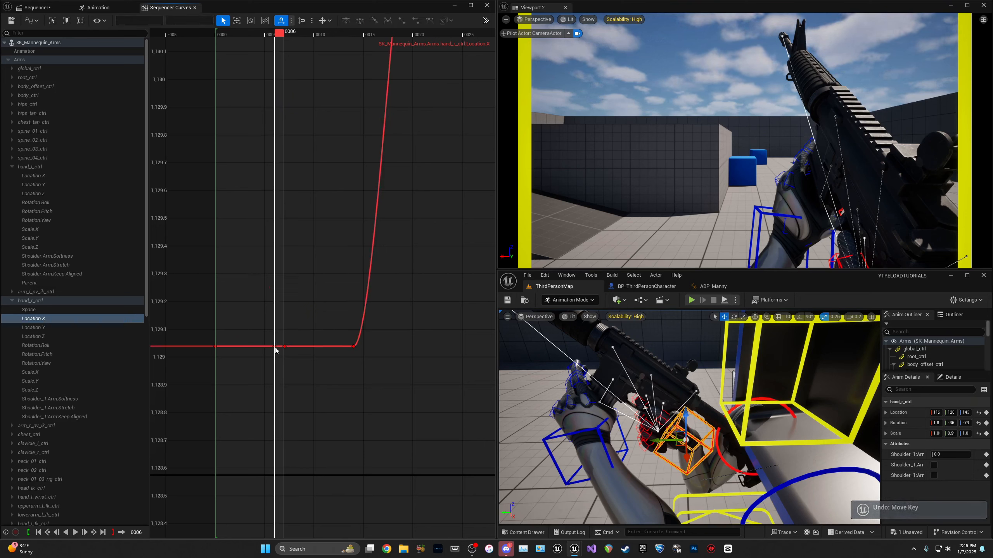
pyautogui.moveTo(275, 349)
pyautogui.moveTo(274, 349)
pyautogui.mouseDown()
pyautogui.moveTo(275, 314)
pyautogui.moveTo(278, 340)
pyautogui.mouseUp()
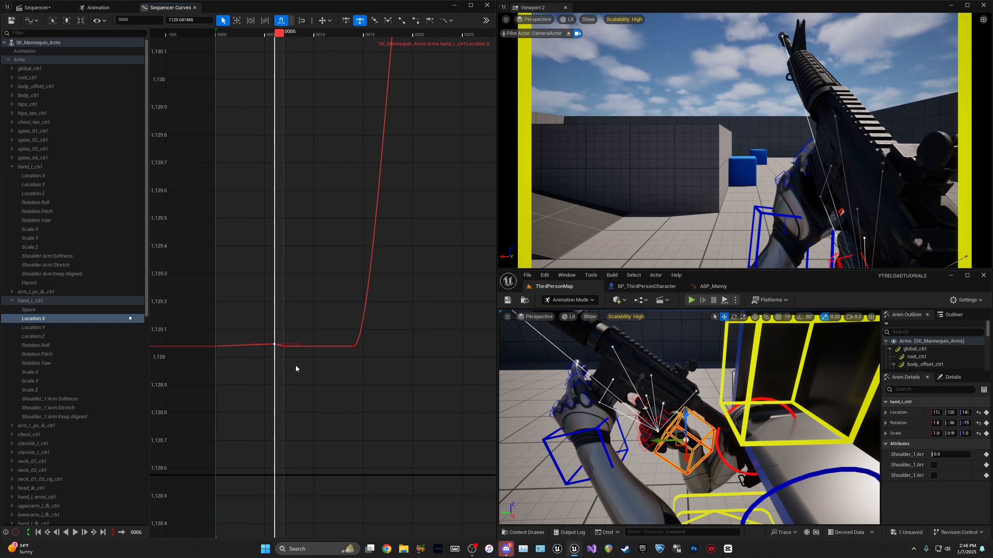
pyautogui.hotkey('ctrl', 'z')
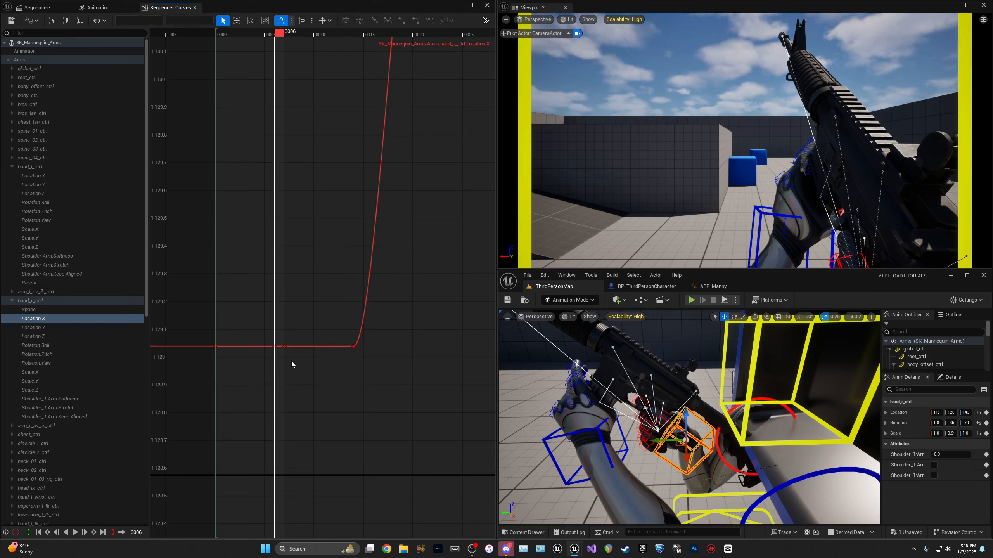
# Step: Try moving the frame 6 and frame 7 keys on hand_r_ctrl's Location.X curve, undoing the frame 7 key's shift
pyautogui.moveTo(290, 347)
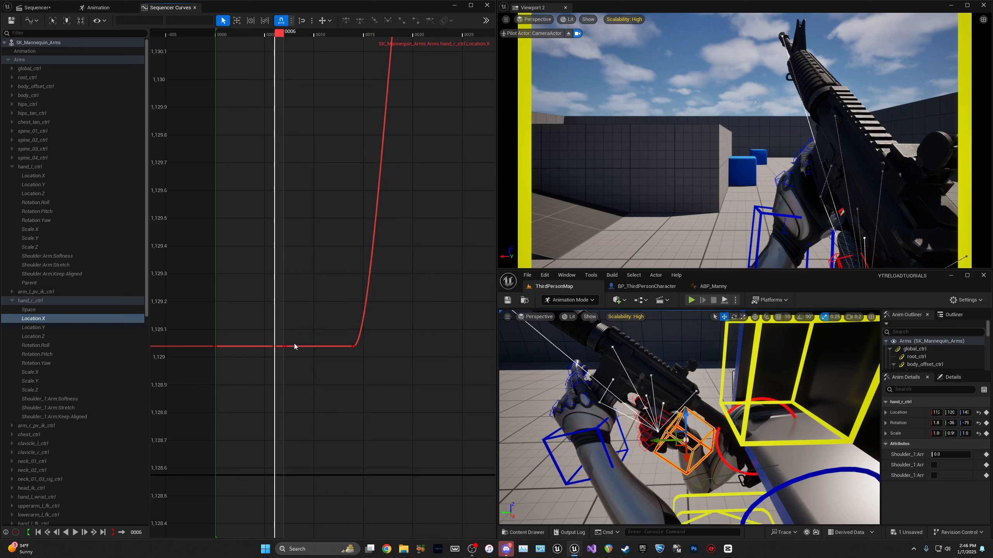
pyautogui.click(275, 349)
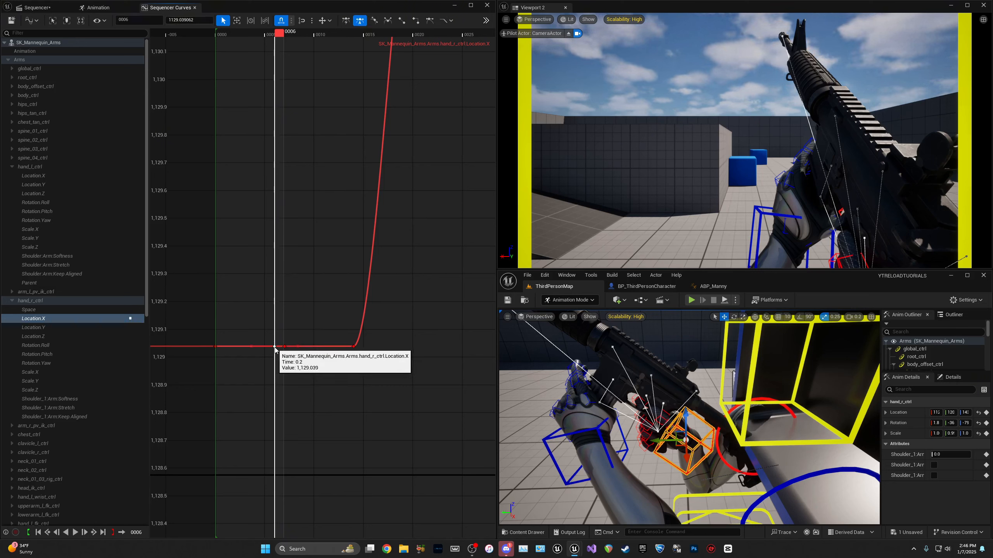
pyautogui.moveTo(275, 349); pyautogui.dragTo(263, 328)
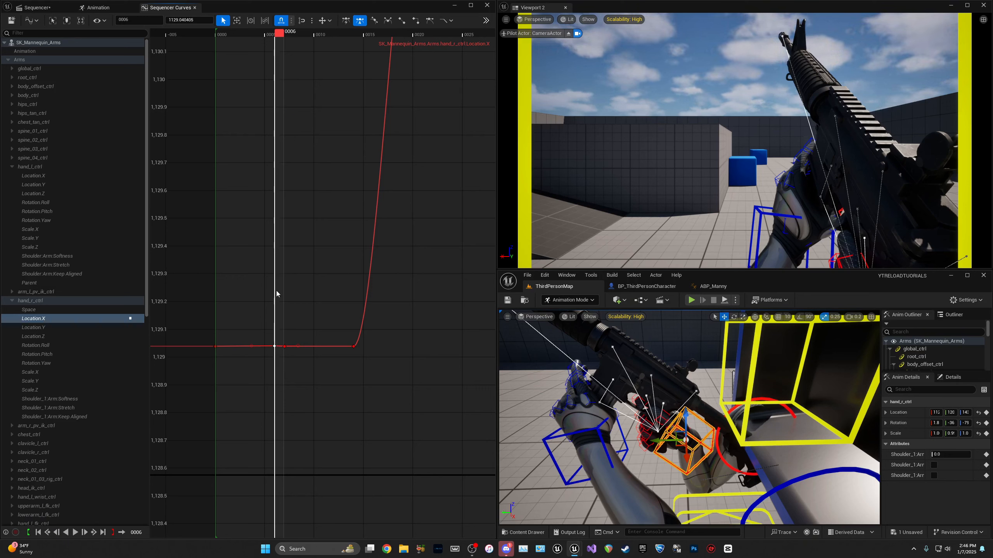
pyautogui.click(295, 384)
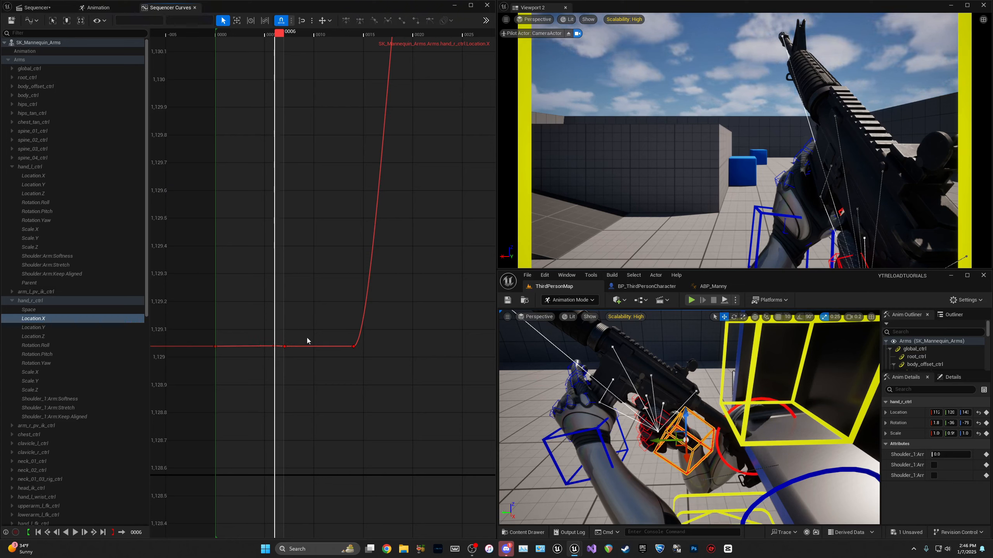
pyautogui.click(284, 346)
pyautogui.moveTo(284, 346); pyautogui.dragTo(294, 346)
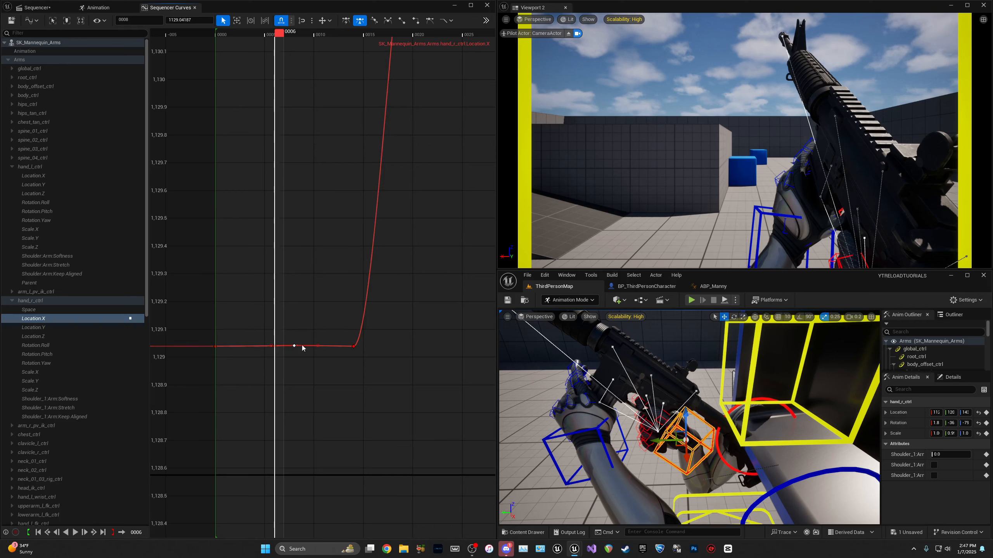
pyautogui.hotkey('ctrl', 'z')
# Step: Save the unsaved StaticPoseReload sequence
pyautogui.click(910, 532)
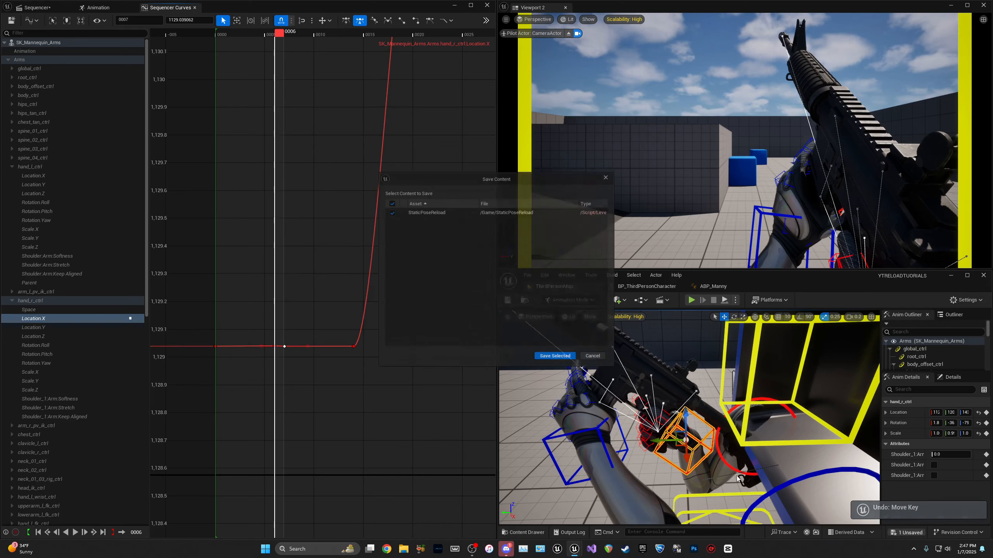
pyautogui.click(558, 361)
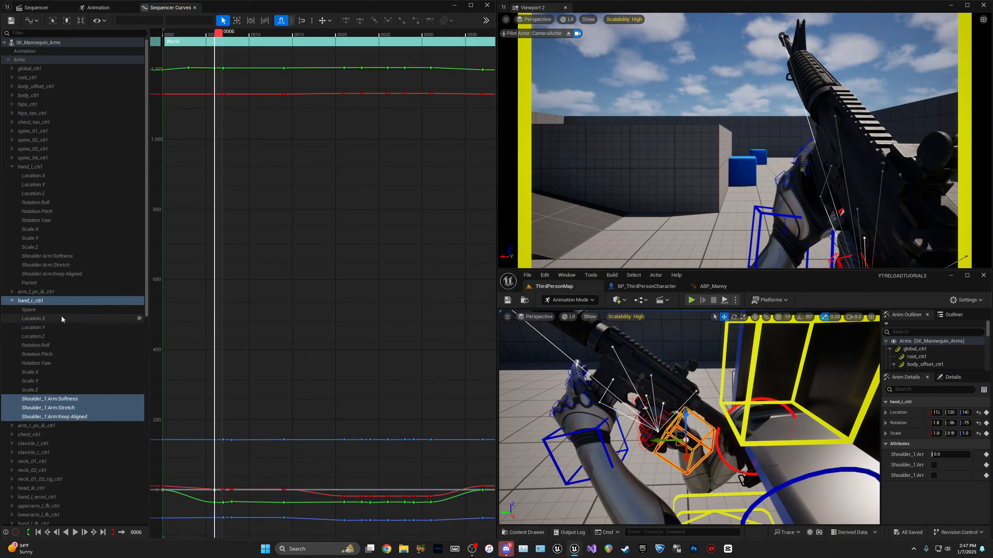
# Step: Display hand_r_ctrl's Location.X curve and its Location.Y curve in turn and compare their shapes across the reload
pyautogui.click(36, 321)
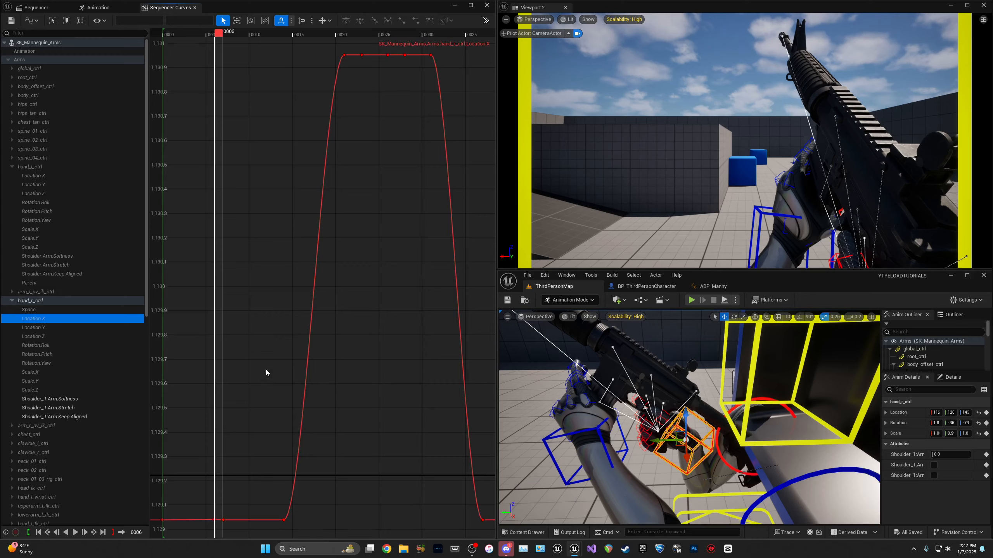
pyautogui.moveTo(235, 494); pyautogui.dragTo(271, 332, button='right')
pyautogui.scroll(5, 231, 326)
pyautogui.scroll(-4, 224, 266)
pyautogui.scroll(-6, 275, 302)
pyautogui.moveTo(337, 211); pyautogui.dragTo(319, 311, button='right')
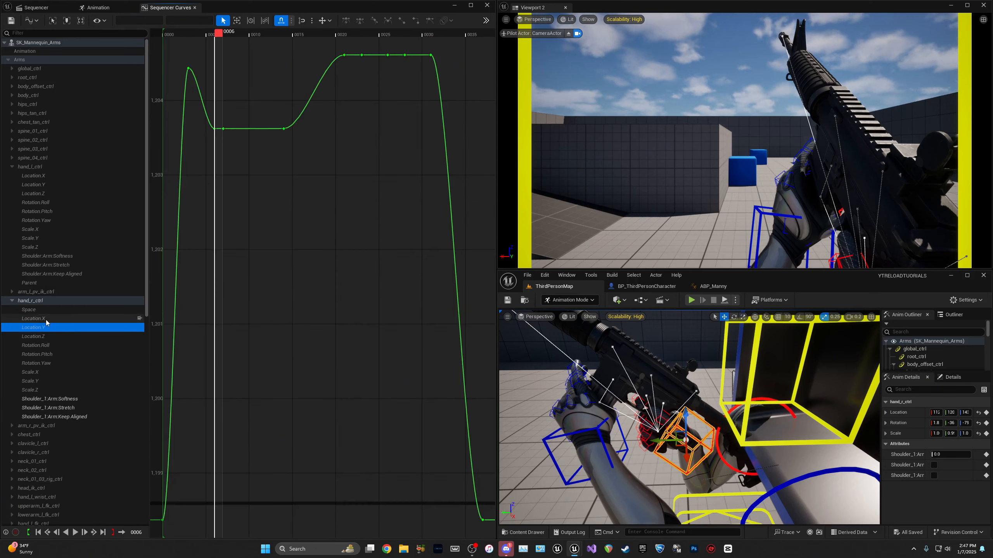
# Step: On hand_r_ctrl's Location.X curve, raise the frame 6 key to about 1129.11 and lower the frame 7 key to about 1128.95
pyautogui.click(46, 319)
pyautogui.moveTo(274, 426); pyautogui.dragTo(272, 382, button='right')
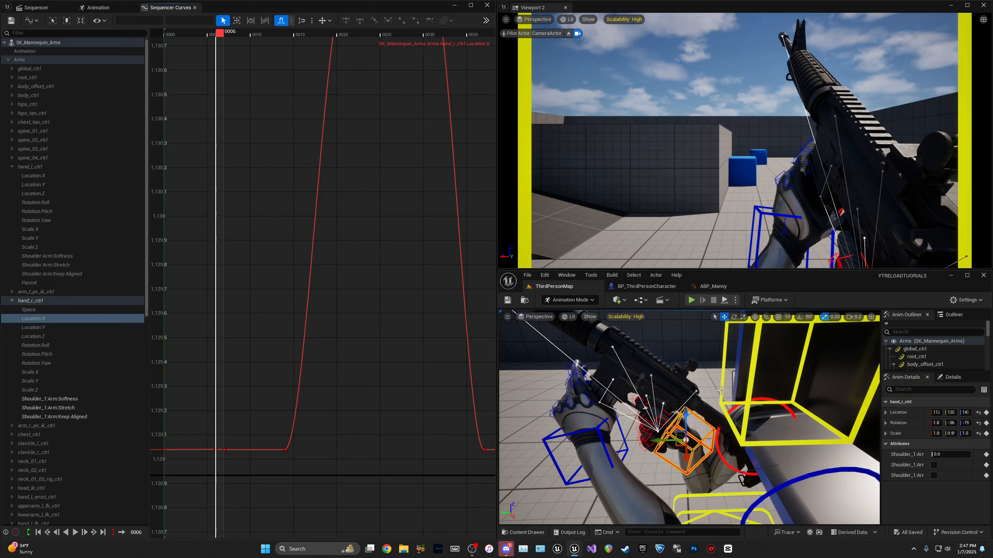
pyautogui.scroll(3, 215, 420)
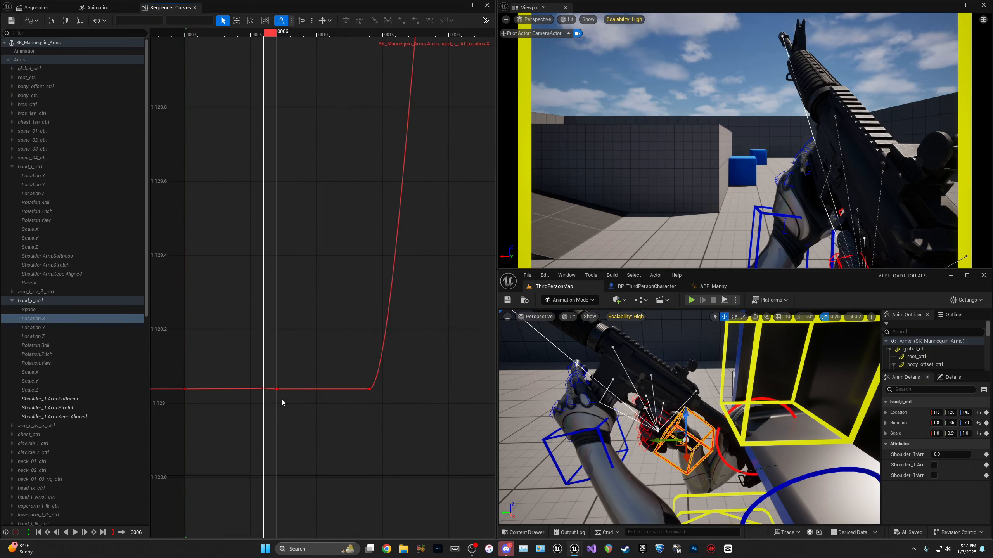
pyautogui.middleClick(264, 390)
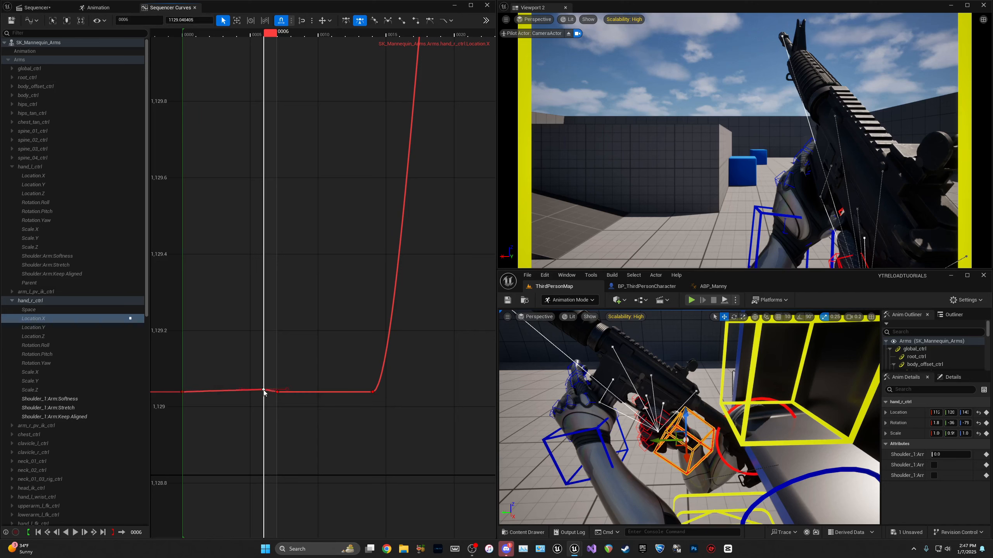
pyautogui.moveTo(265, 379)
pyautogui.mouseDown()
pyautogui.moveTo(264, 147)
pyautogui.moveTo(266, 365)
pyautogui.mouseUp()
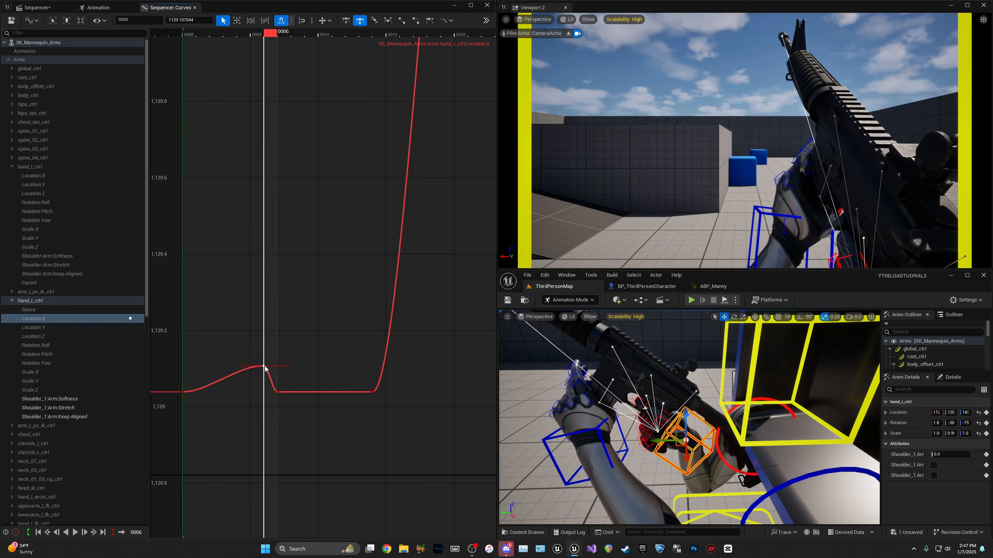
pyautogui.click(277, 38)
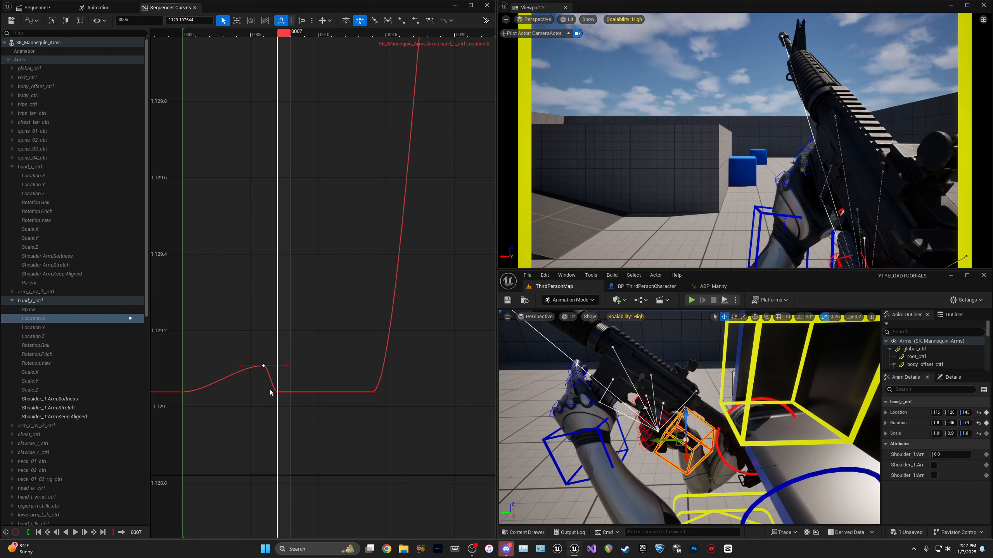
pyautogui.moveTo(277, 391); pyautogui.dragTo(277, 433)
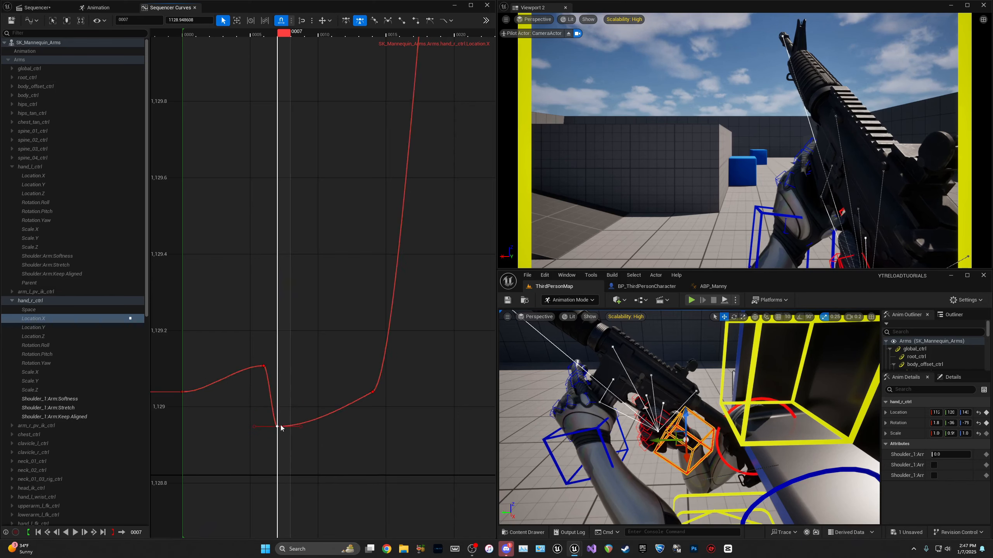
# Step: Vary the Location.X plateau: lower frame 23's key to about 1130.89, raise frame 26's to about 1131, and lower frame 28's to about 1130.91
pyautogui.scroll(-6, 280, 431)
pyautogui.moveTo(304, 327); pyautogui.dragTo(186, 480, button='right')
pyautogui.moveTo(179, 38); pyautogui.dragTo(288, 35)
pyautogui.moveTo(285, 149); pyautogui.dragTo(285, 163)
pyautogui.moveTo(289, 34); pyautogui.dragTo(313, 36)
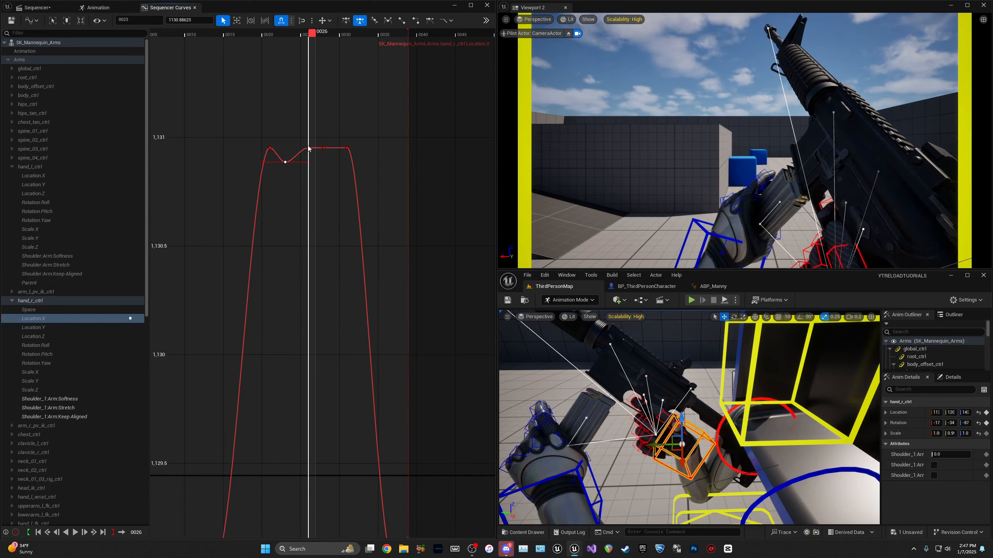
pyautogui.moveTo(308, 149); pyautogui.dragTo(308, 138)
pyautogui.scroll(-4, 327, 227)
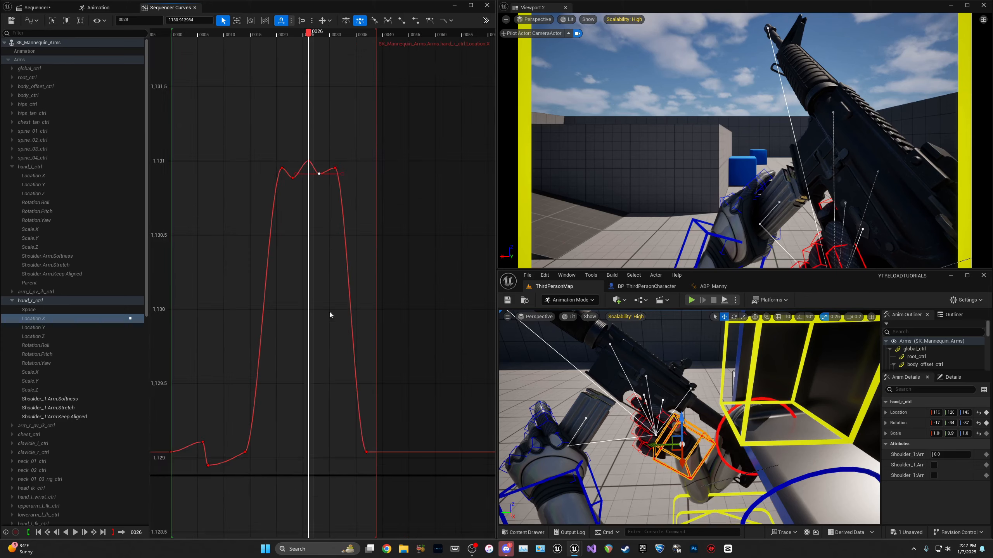
pyautogui.moveTo(330, 315); pyautogui.dragTo(382, 258, button='right')
# Step: On hand_r_ctrl's Location.Y curve, lower the frame 7 key to about 1203.53 and the frame 14 key to about 1203.37, and play the reload
pyautogui.click(44, 329)
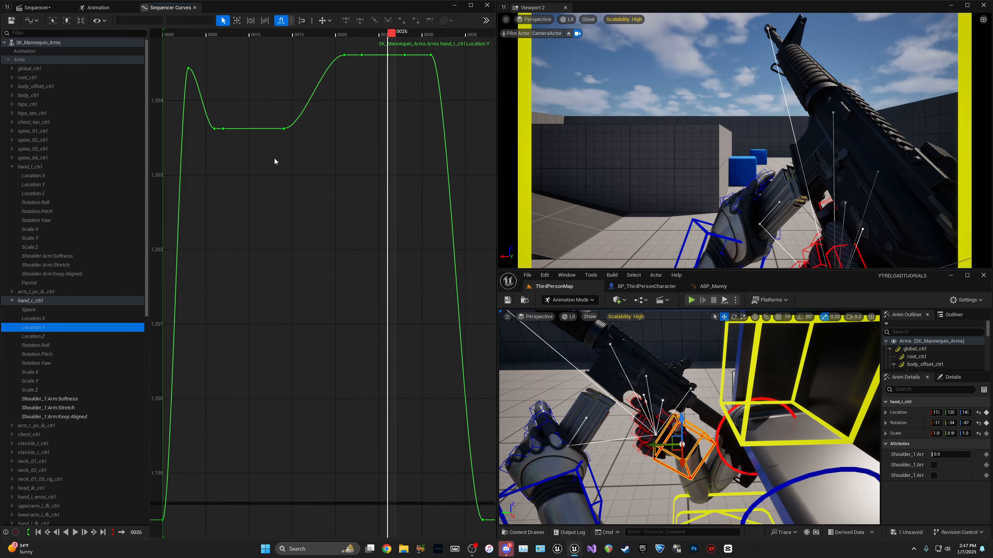
pyautogui.click(268, 35)
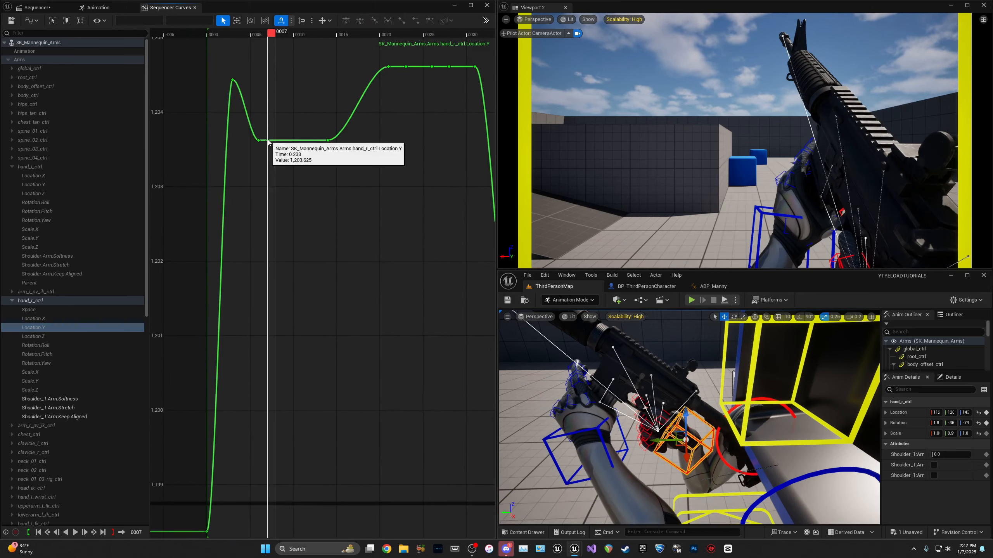
pyautogui.moveTo(270, 141); pyautogui.dragTo(271, 147)
pyautogui.moveTo(315, 155); pyautogui.dragTo(302, 154, button='right')
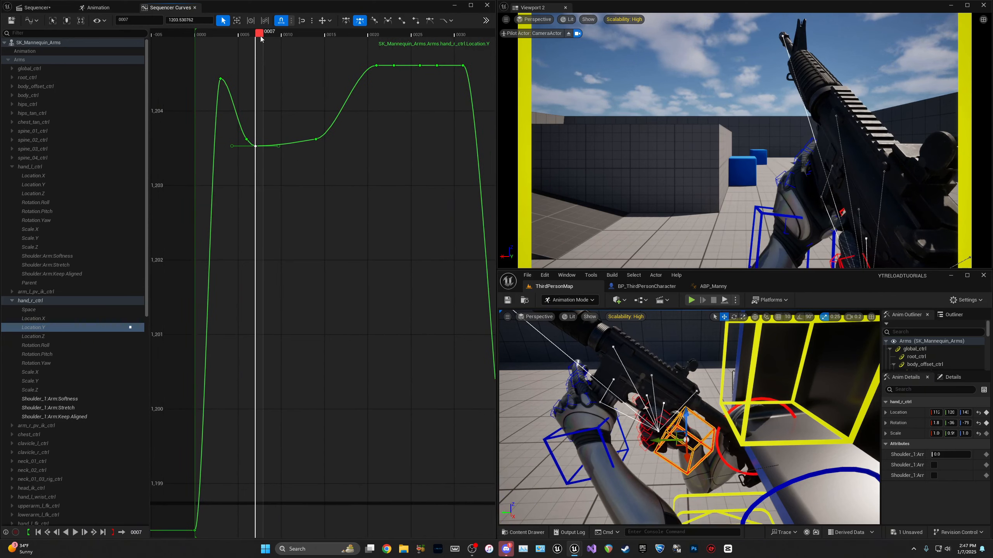
pyautogui.moveTo(260, 35); pyautogui.dragTo(319, 38)
pyautogui.moveTo(317, 140); pyautogui.dragTo(317, 163)
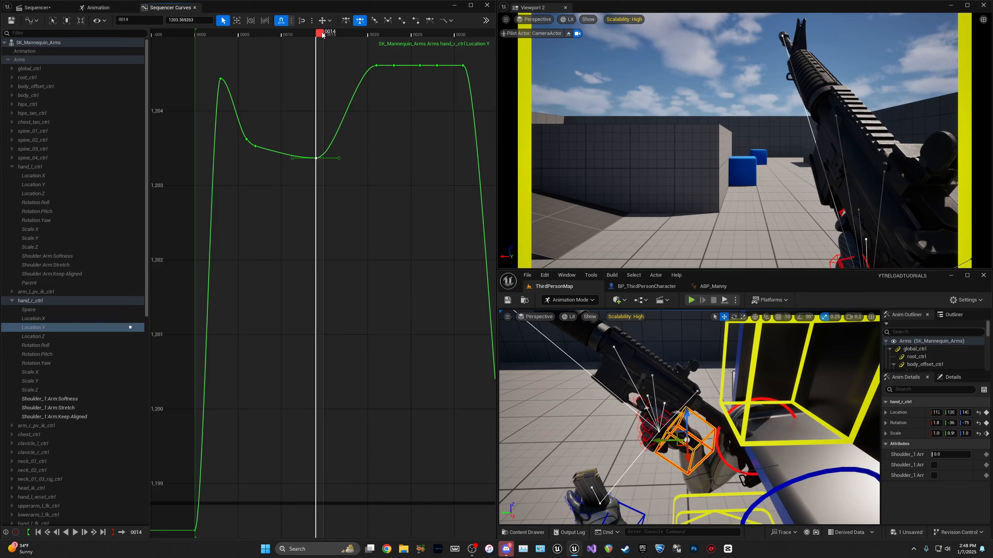
pyautogui.press('space')
pyautogui.press('space')
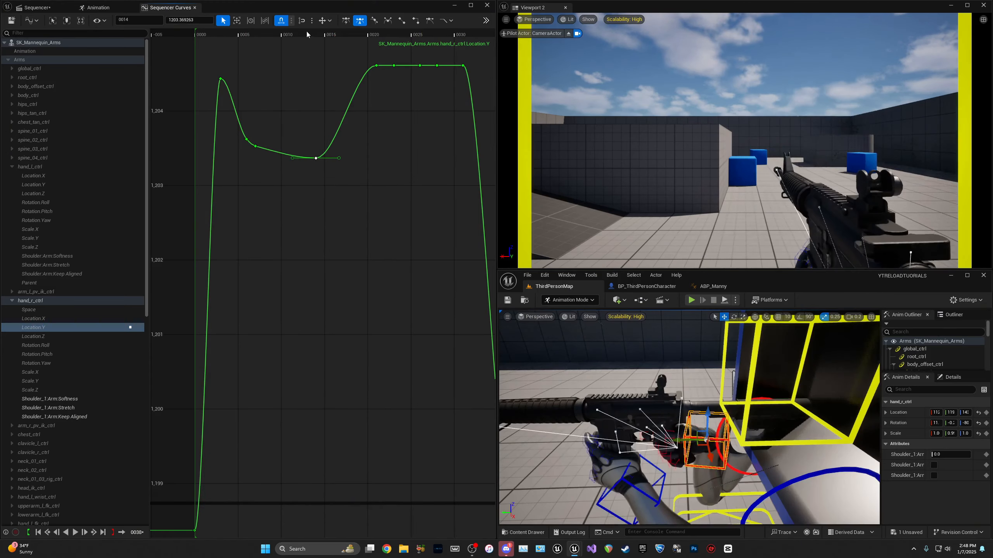
# Step: Vary the Location.Y plateau by lowering the frame 23 key, raising frame 26's and lowering frame 28's to about 1204.56, and replay the reload
pyautogui.moveTo(310, 34); pyautogui.dragTo(438, 70)
pyautogui.click(422, 34)
pyautogui.click(440, 34)
pyautogui.moveTo(421, 36); pyautogui.dragTo(341, 37)
pyautogui.press('space')
pyautogui.press('space')
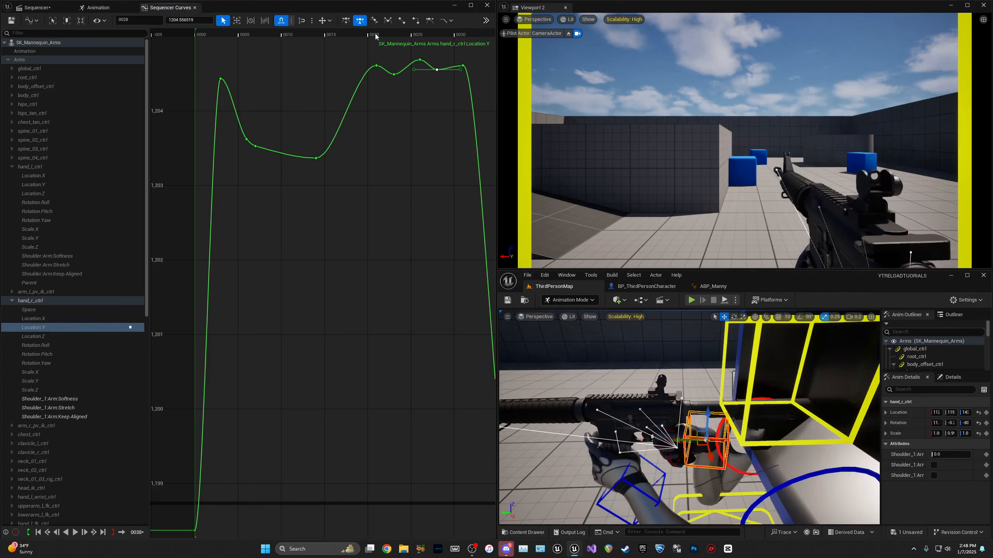
pyautogui.moveTo(423, 35); pyautogui.dragTo(403, 35)
pyautogui.moveTo(449, 159); pyautogui.dragTo(424, 128, button='right')
pyautogui.scroll(-3, 424, 129)
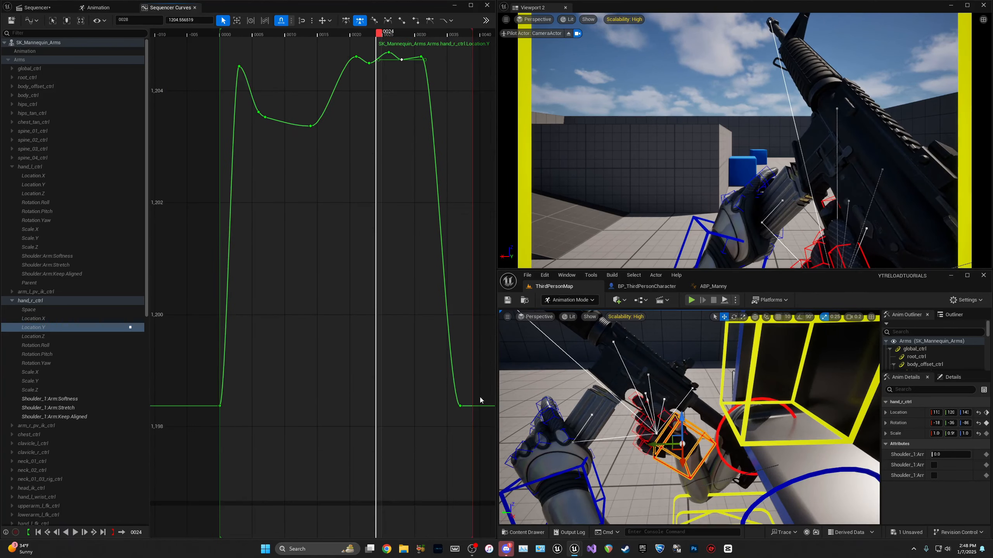
pyautogui.moveTo(338, 142); pyautogui.dragTo(372, 166, button='right')
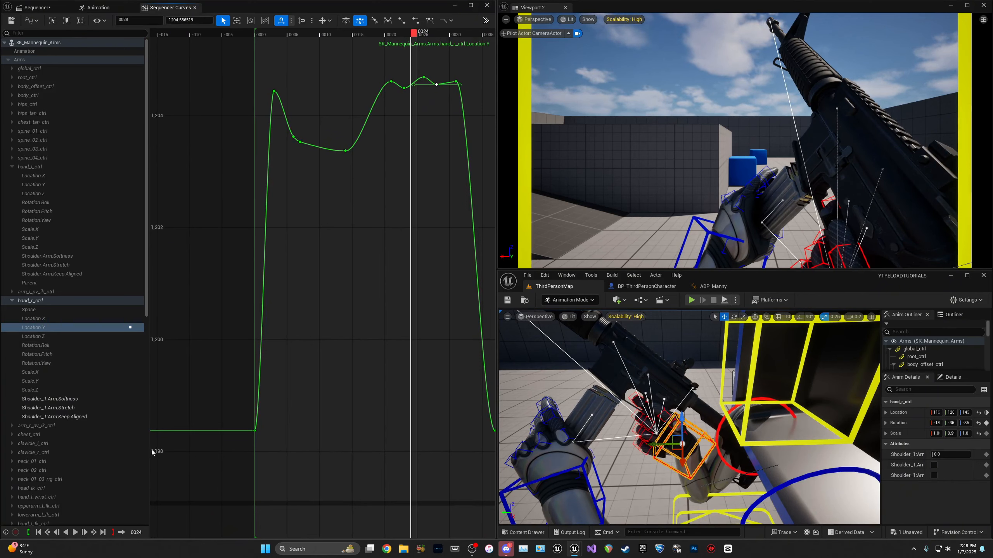
# Step: On hand_r_ctrl's Location.Z curve, lower the frame 21 key to about 143.18 and the frame 6 key to about 143.19
pyautogui.click(57, 336)
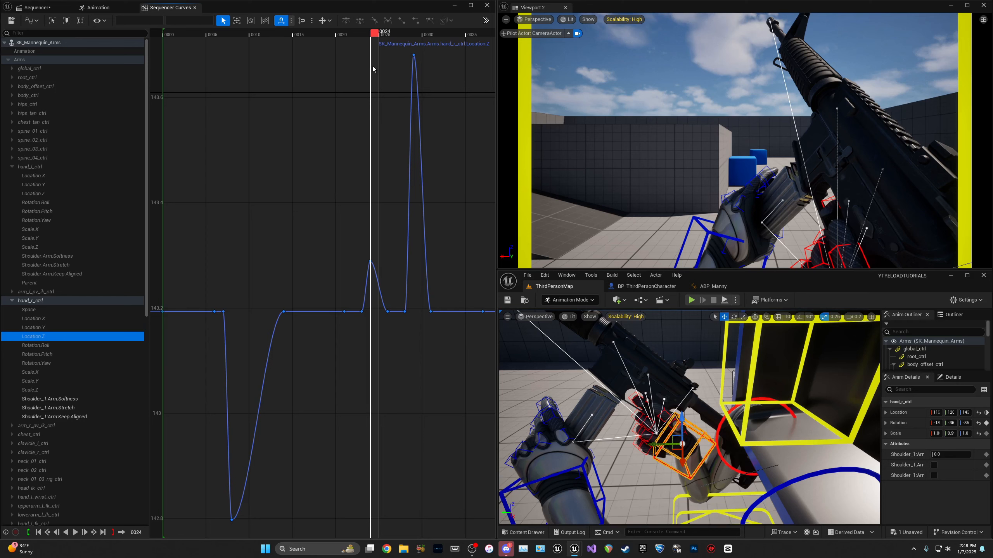
pyautogui.moveTo(371, 43); pyautogui.dragTo(351, 45)
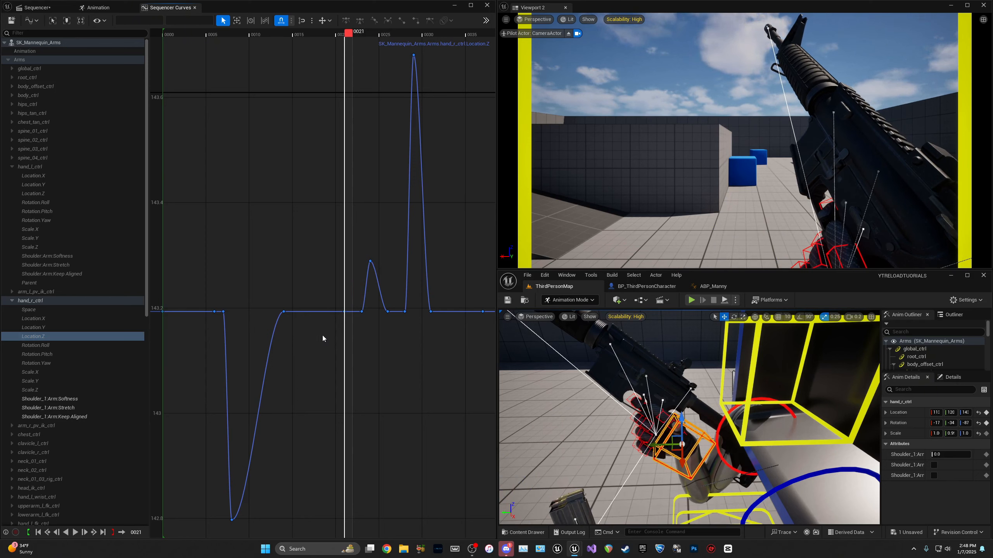
pyautogui.middleClick(344, 316)
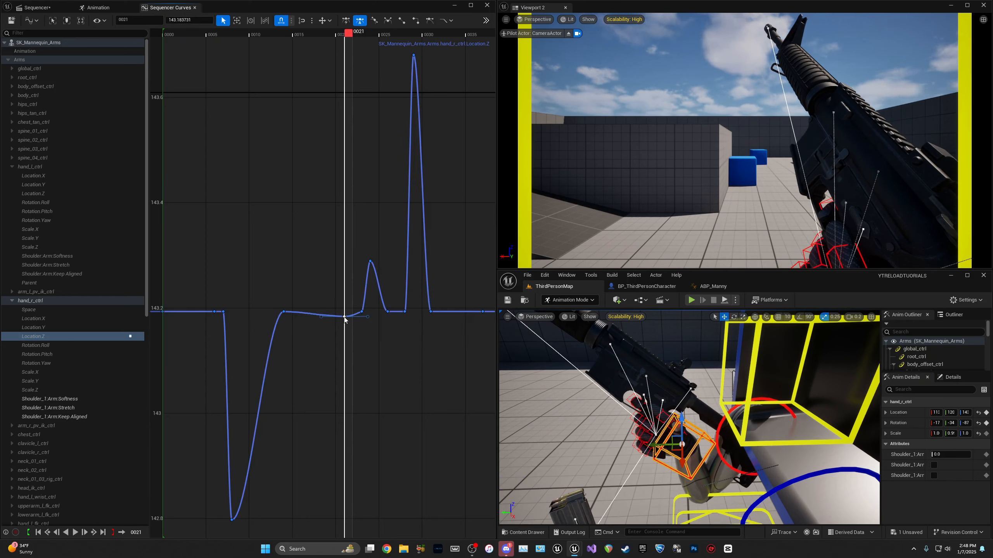
pyautogui.click(320, 216)
pyautogui.moveTo(345, 34); pyautogui.dragTo(215, 34)
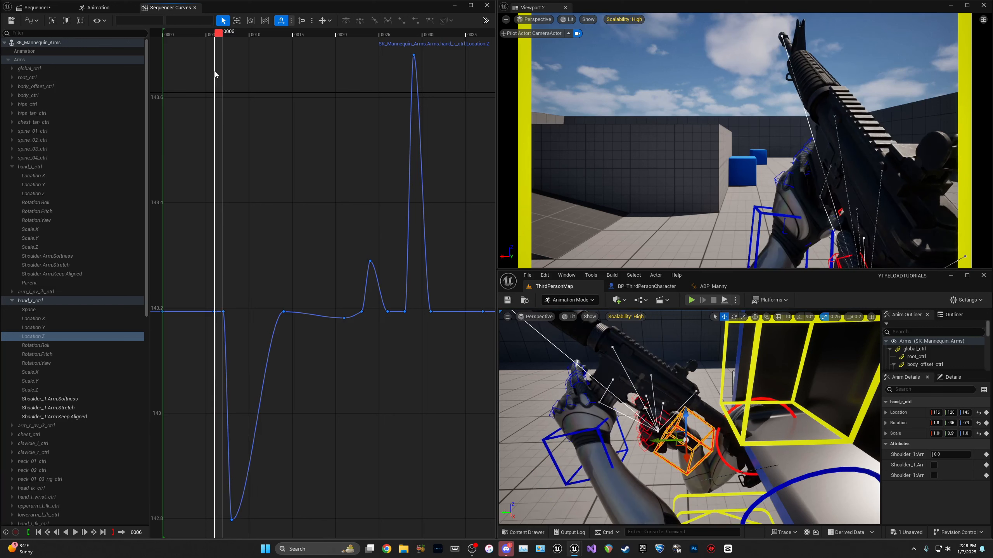
pyautogui.click(215, 312)
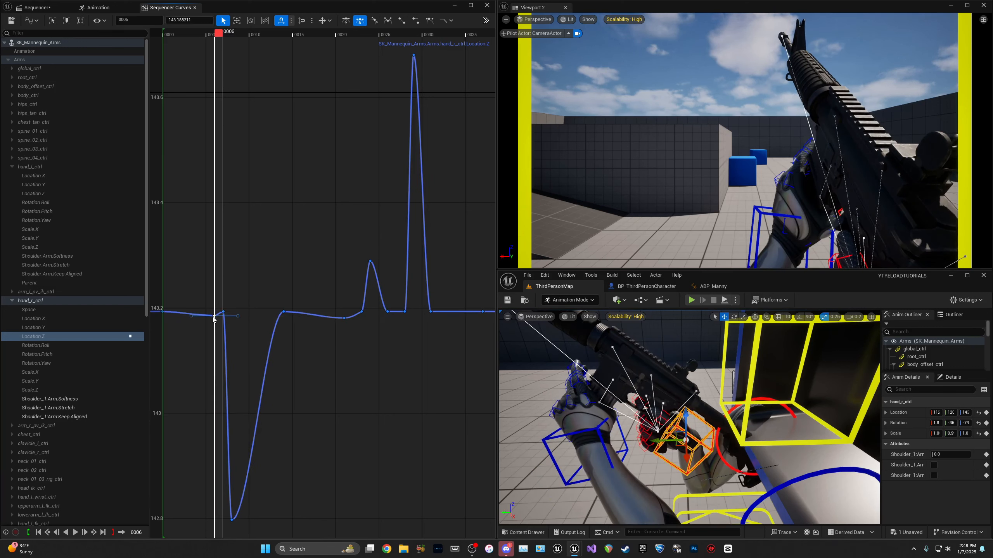
pyautogui.click(233, 327)
# Step: Lower the Location.Z key at frame 21 further to about 143.17 and play the reload from the start
pyautogui.moveTo(234, 35); pyautogui.dragTo(458, 79)
pyautogui.moveTo(481, 145); pyautogui.dragTo(407, 143, button='right')
pyautogui.press('f')
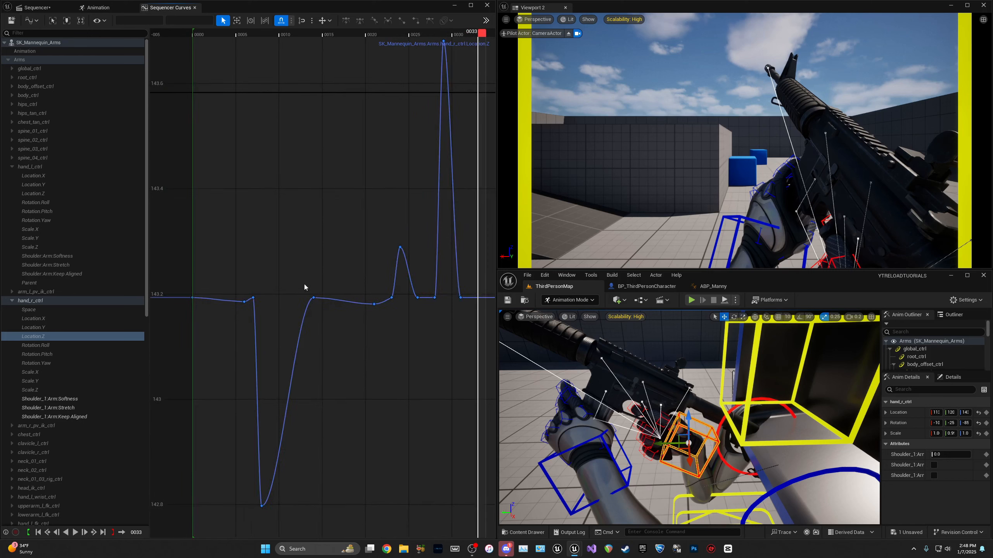
pyautogui.moveTo(445, 34); pyautogui.dragTo(381, 63)
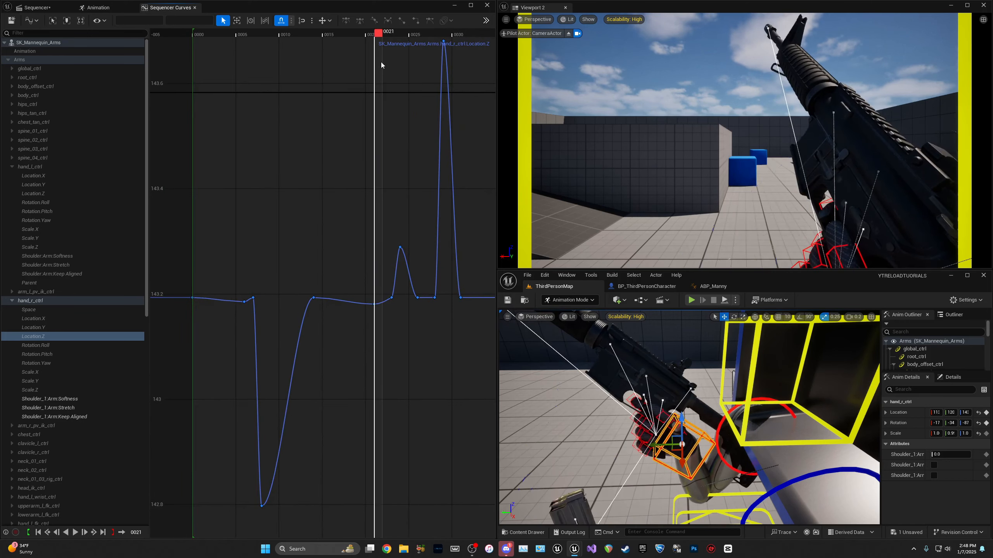
pyautogui.middleClick(374, 304)
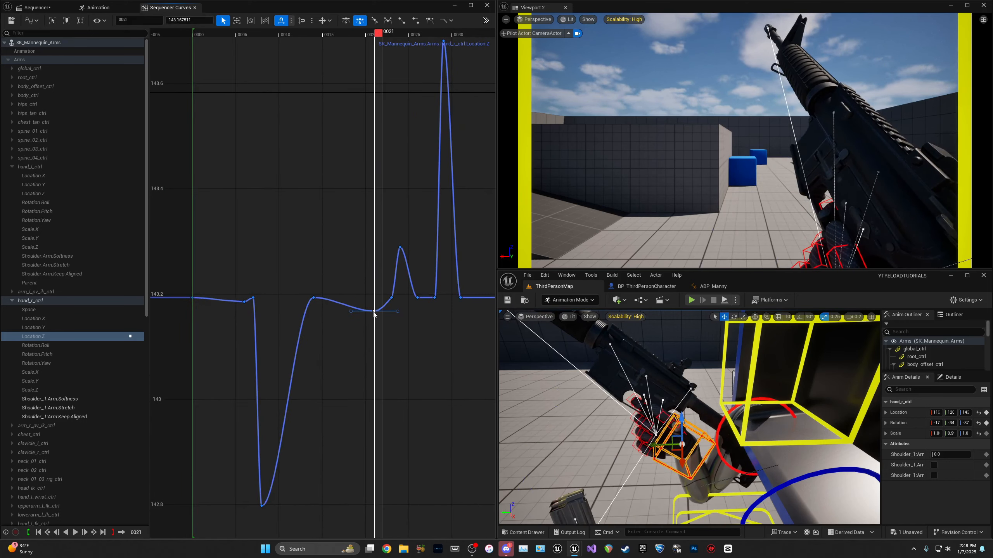
pyautogui.moveTo(380, 35); pyautogui.dragTo(197, 56)
pyautogui.press('space')
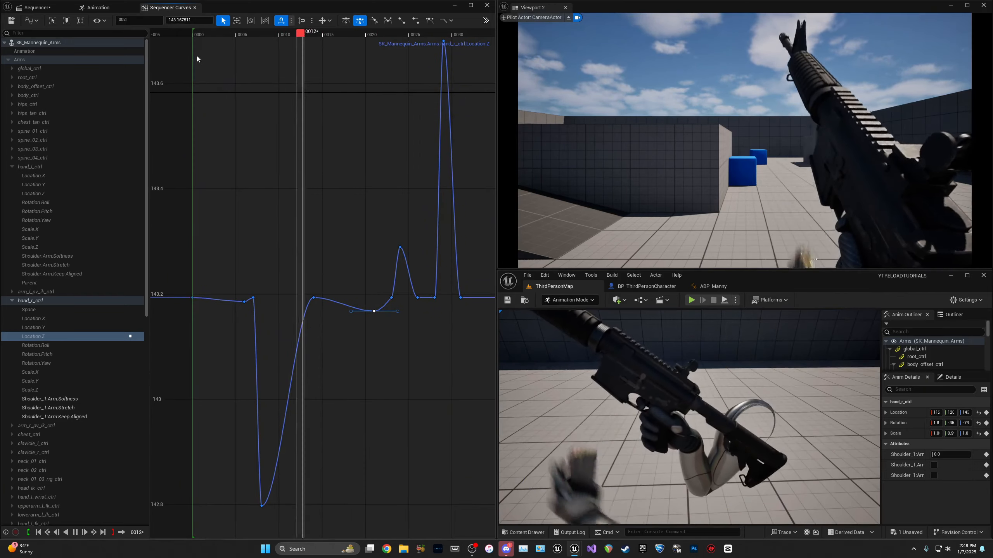
pyautogui.press('space')
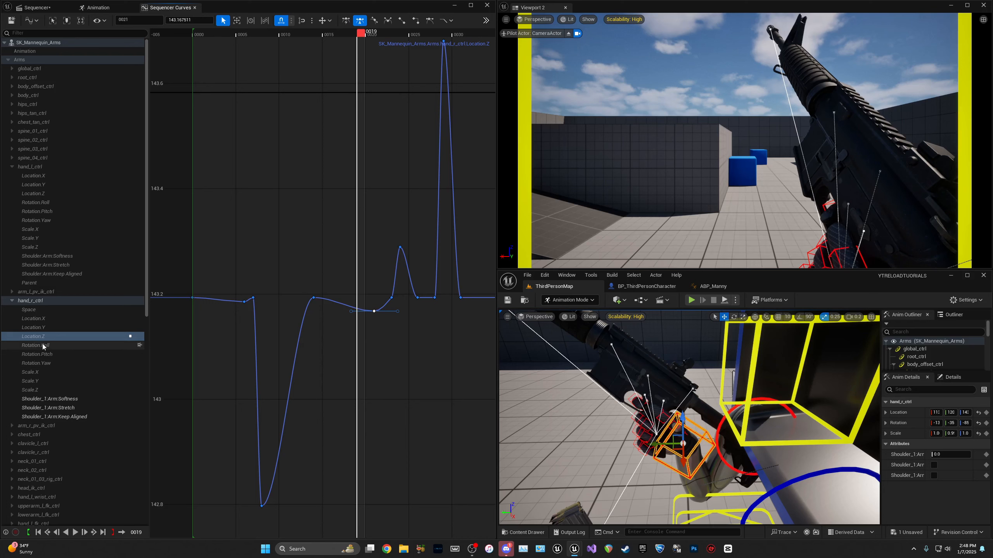
# Step: Display hand_r_ctrl's Rotation.Roll curve and lower its frame 6 key to about 1.09
pyautogui.click(47, 346)
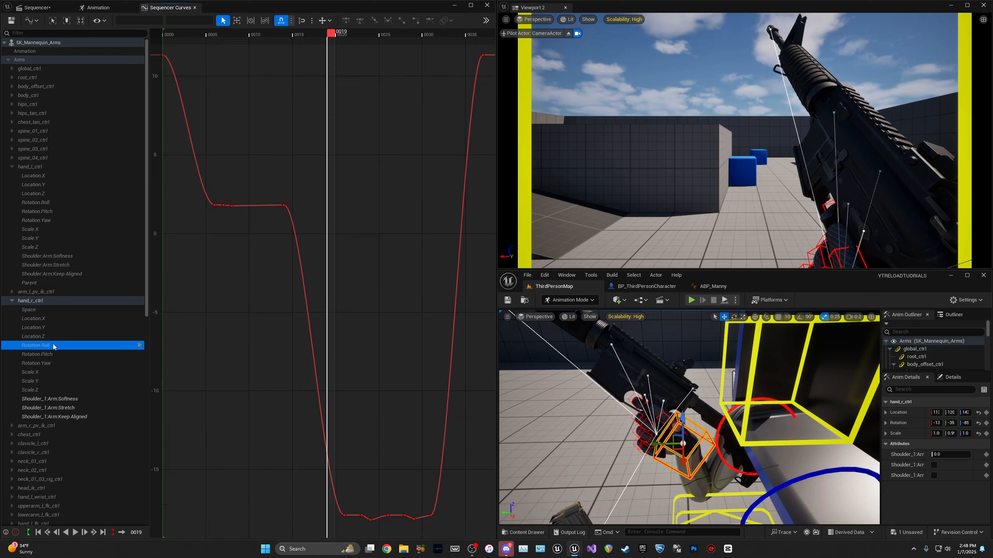
pyautogui.click(211, 35)
pyautogui.moveTo(214, 36); pyautogui.dragTo(218, 34)
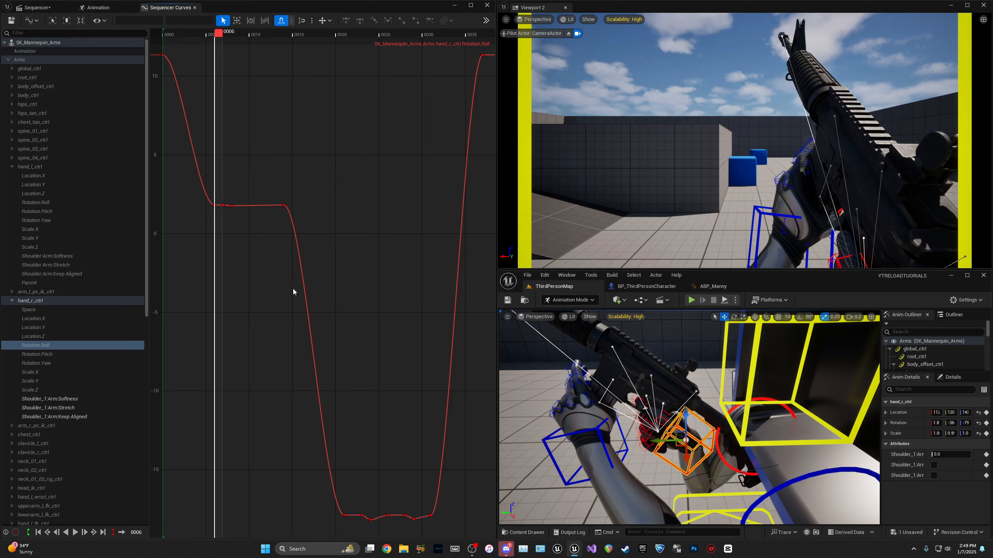
pyautogui.moveTo(249, 287); pyautogui.dragTo(268, 298, button='right')
pyautogui.scroll(1, 256, 253)
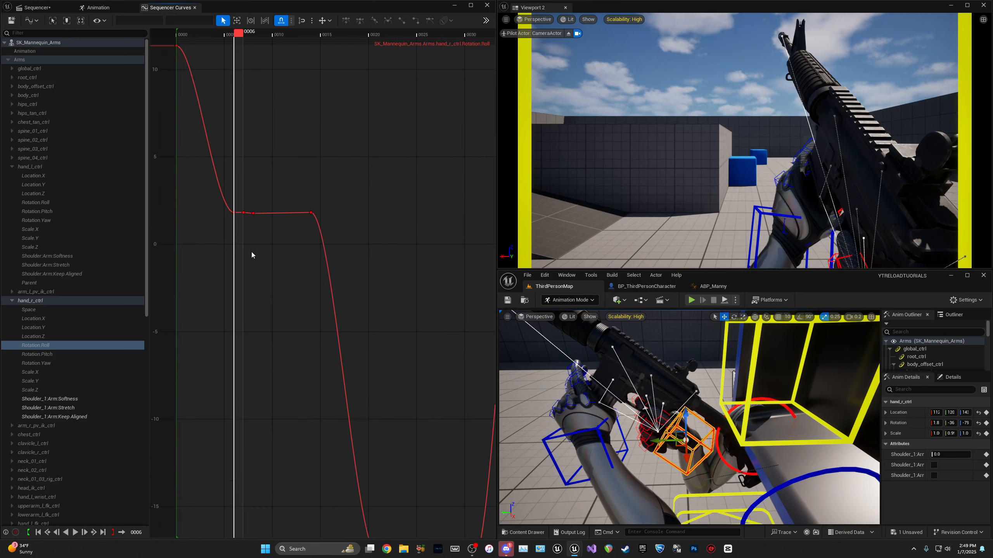
pyautogui.moveTo(239, 36)
pyautogui.mouseDown()
pyautogui.moveTo(181, 38)
pyautogui.moveTo(237, 48)
pyautogui.mouseUp()
pyautogui.moveTo(234, 214)
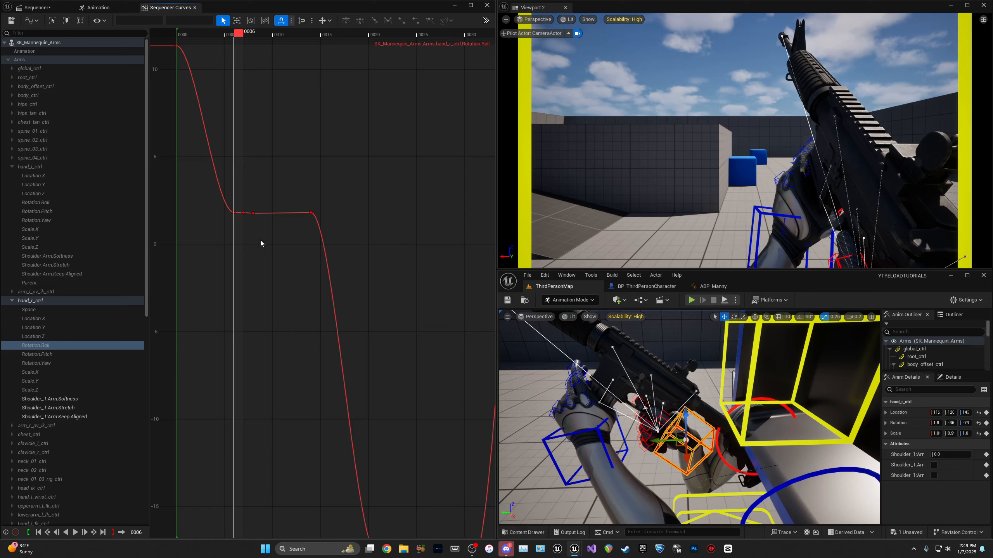
pyautogui.moveTo(235, 215)
pyautogui.mouseDown()
pyautogui.moveTo(236, 293)
pyautogui.moveTo(236, 114)
pyautogui.moveTo(237, 346)
pyautogui.moveTo(236, 228)
pyautogui.mouseUp()
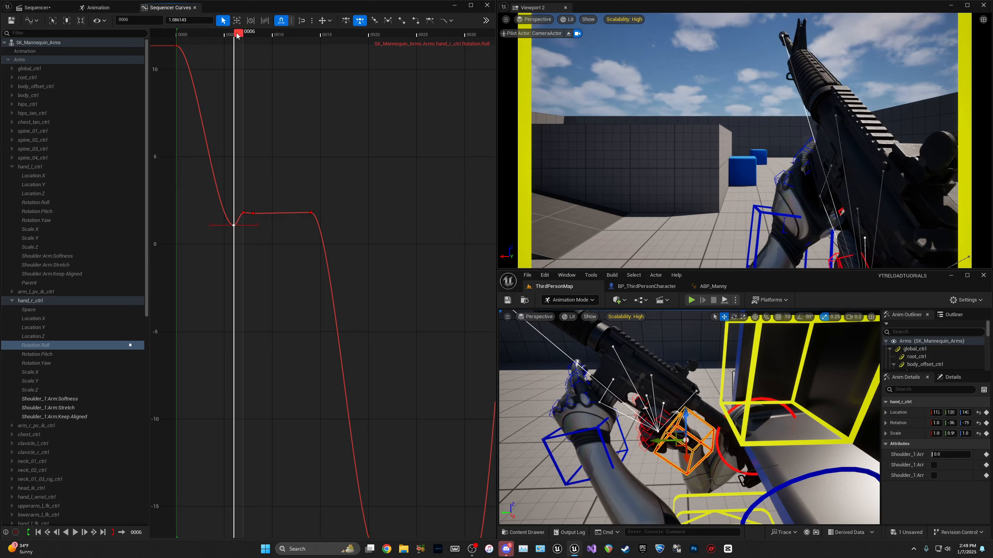
# Step: On hand_r_ctrl's Rotation.Roll curve, lower the frame 6 key to about -2.02, raise the frame 7 key to about 2.93, and preview the animation
pyautogui.moveTo(237, 36)
pyautogui.mouseDown()
pyautogui.moveTo(178, 38)
pyautogui.moveTo(237, 37)
pyautogui.mouseUp()
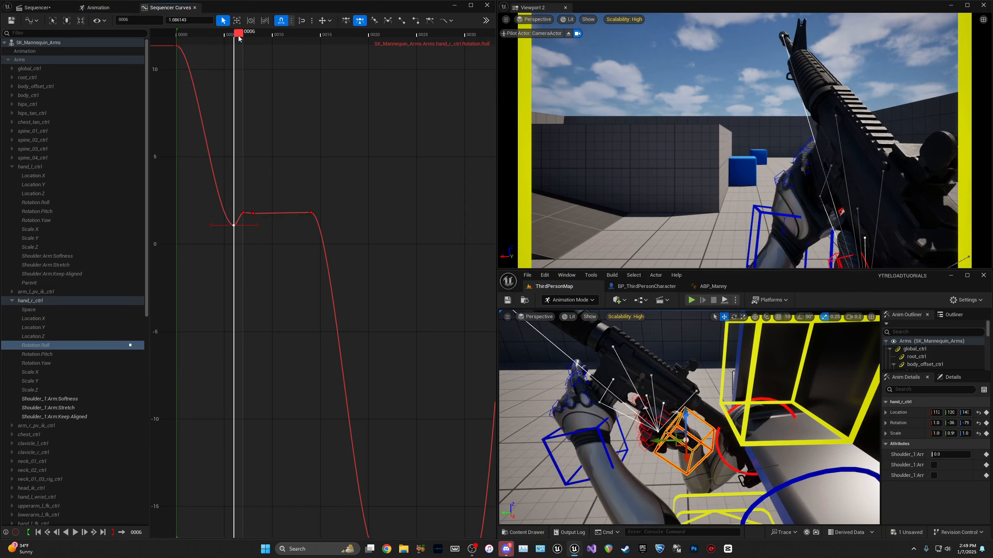
pyautogui.moveTo(234, 228); pyautogui.dragTo(240, 273)
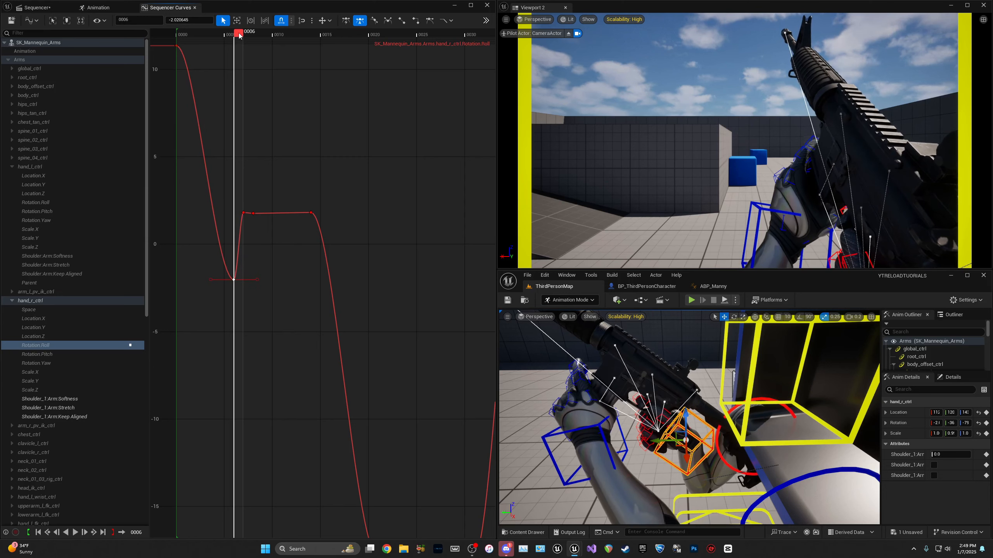
pyautogui.moveTo(239, 35); pyautogui.dragTo(247, 36)
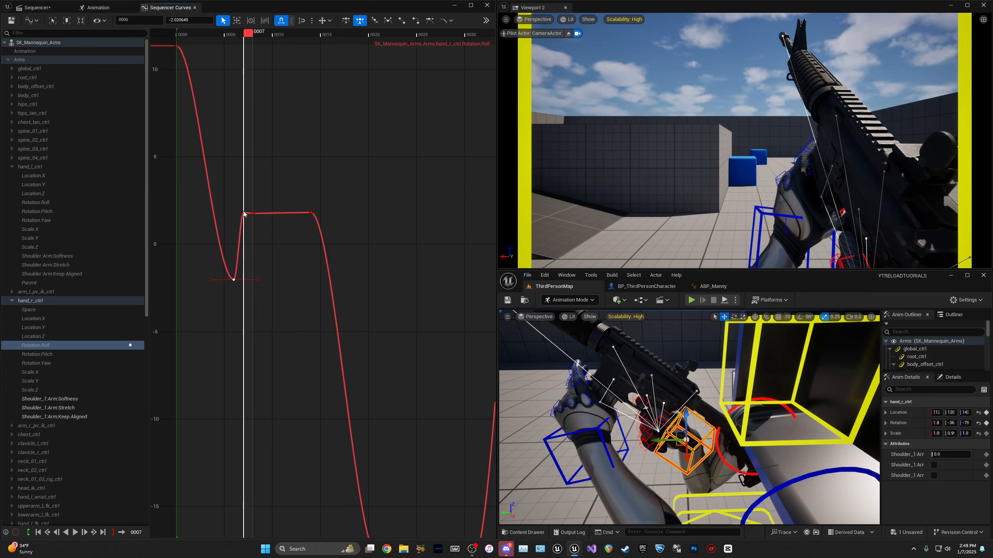
pyautogui.moveTo(243, 211); pyautogui.dragTo(244, 196)
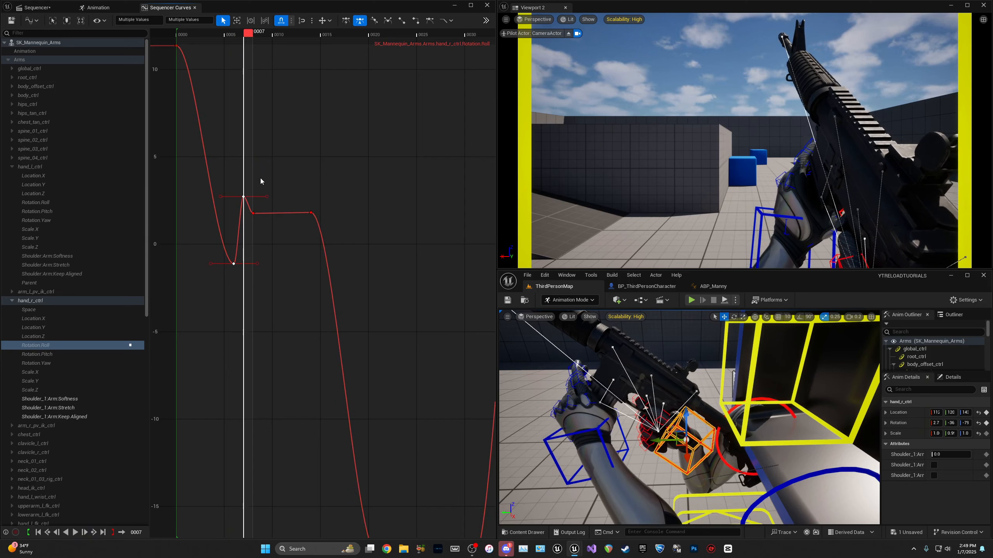
pyautogui.hotkey('ctrl', 'z')
pyautogui.click(243, 213)
pyautogui.moveTo(243, 213); pyautogui.dragTo(244, 193)
pyautogui.moveTo(246, 35)
pyautogui.mouseDown()
pyautogui.moveTo(181, 35)
pyautogui.moveTo(235, 40)
pyautogui.mouseUp()
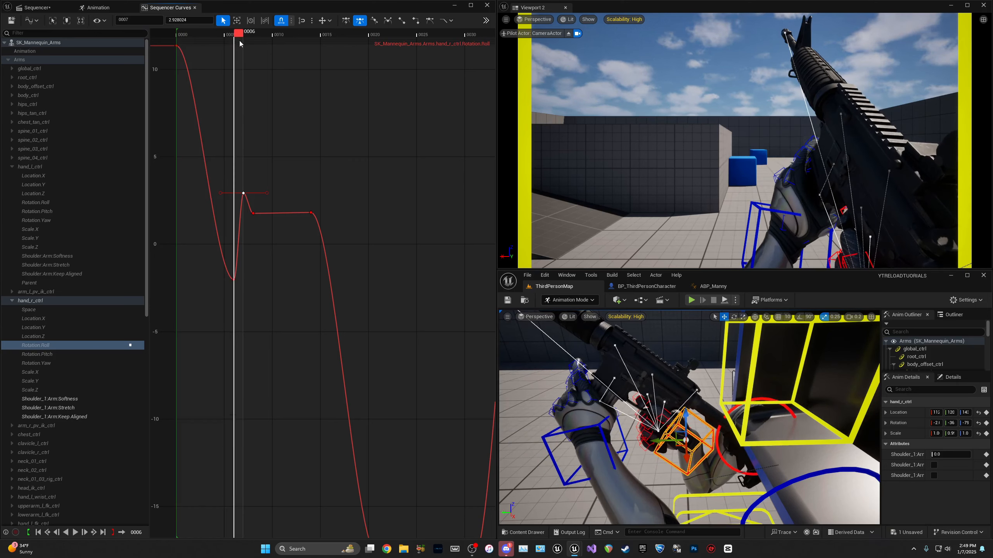
pyautogui.moveTo(243, 43); pyautogui.dragTo(179, 44)
pyautogui.press('space')
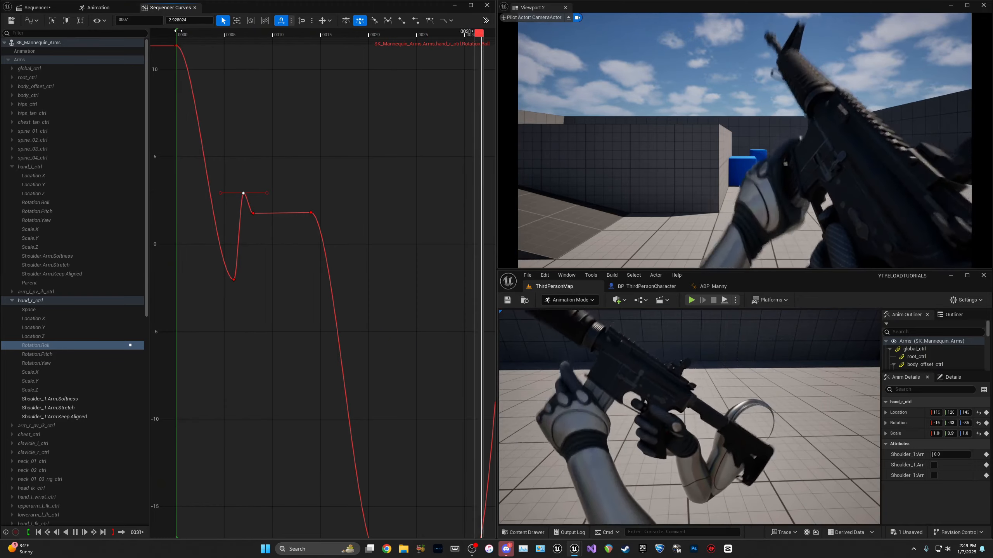
# Step: Try shifting the frame 6 roll key to frame 5 and return it to frame 6
pyautogui.moveTo(197, 34); pyautogui.dragTo(237, 37)
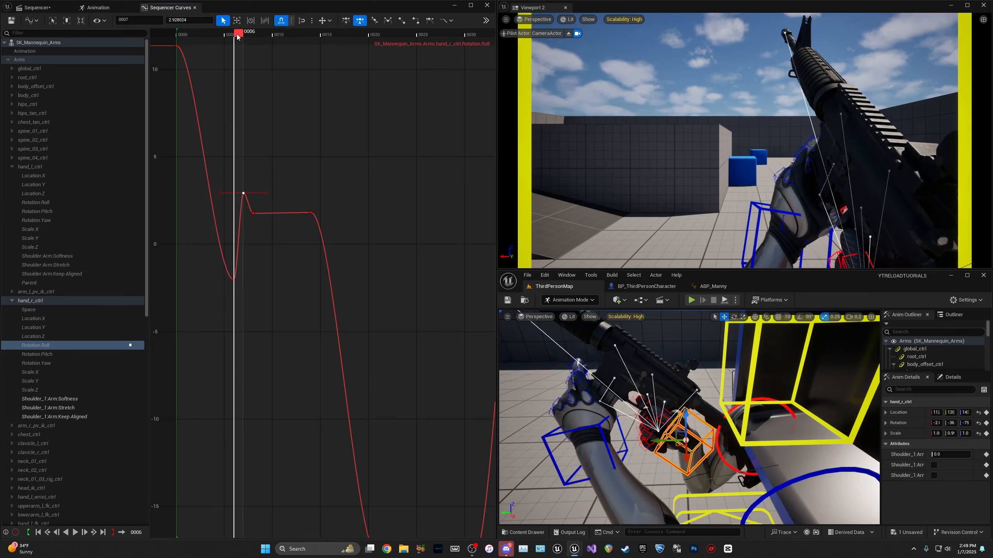
pyautogui.moveTo(233, 280); pyautogui.dragTo(228, 282)
pyautogui.hotkey('ctrl', 'z')
pyautogui.click(233, 280)
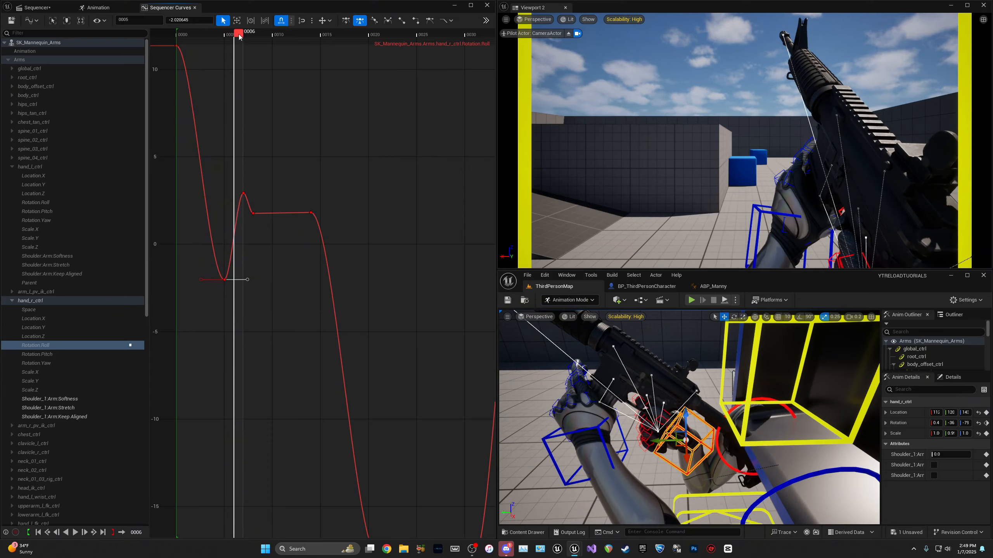
pyautogui.moveTo(239, 36)
pyautogui.mouseDown()
pyautogui.moveTo(182, 35)
pyautogui.moveTo(226, 41)
pyautogui.mouseUp()
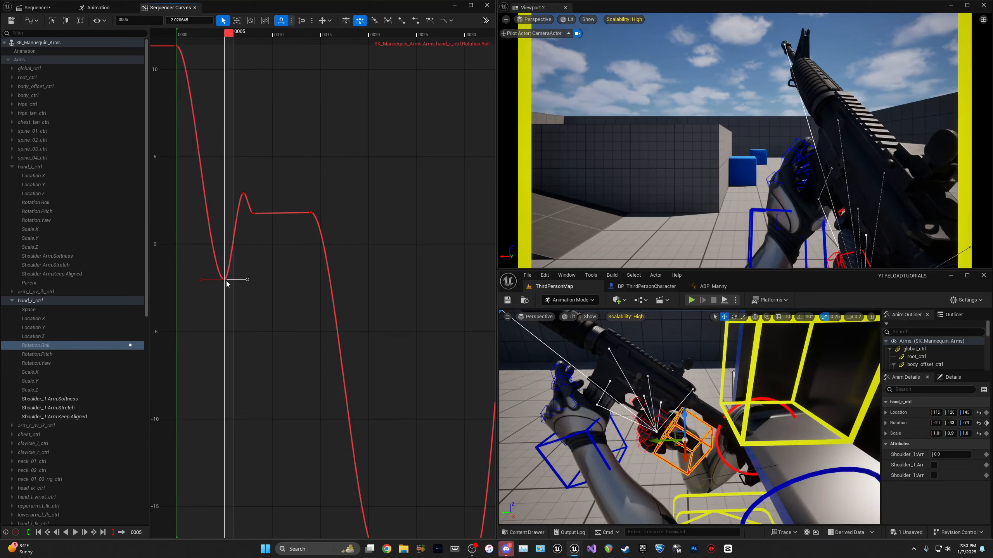
pyautogui.moveTo(225, 279); pyautogui.dragTo(233, 280)
pyautogui.click(241, 290)
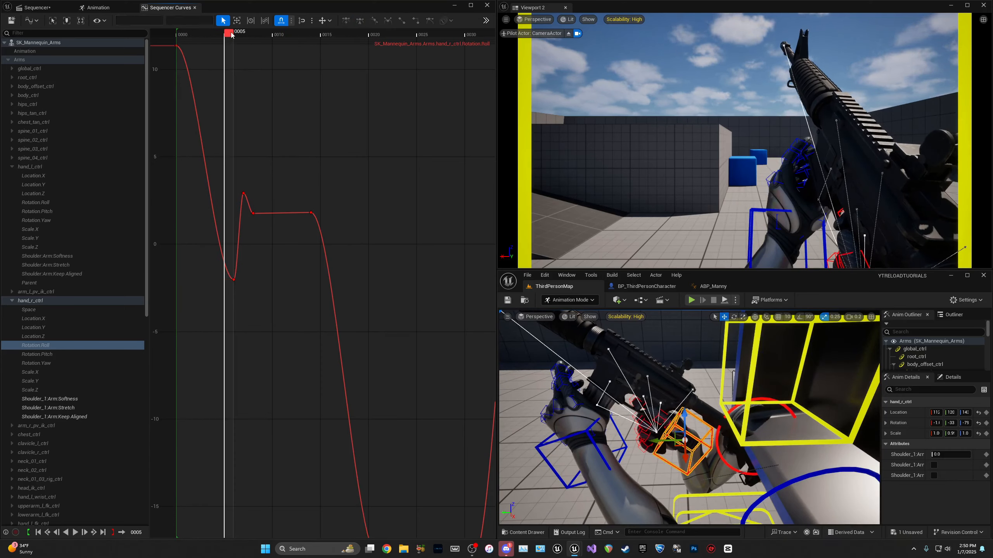
# Step: Delete the frame 7 roll key, raise the frame 8 key to about 5.89, and play the animation back
pyautogui.moveTo(227, 36); pyautogui.dragTo(247, 38)
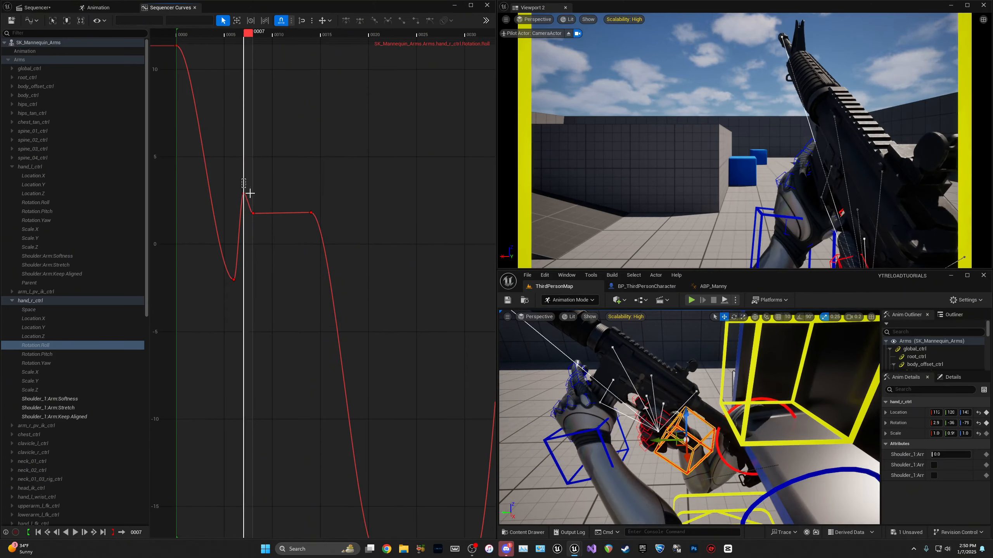
pyautogui.click(253, 213)
pyautogui.moveTo(253, 213); pyautogui.dragTo(257, 142)
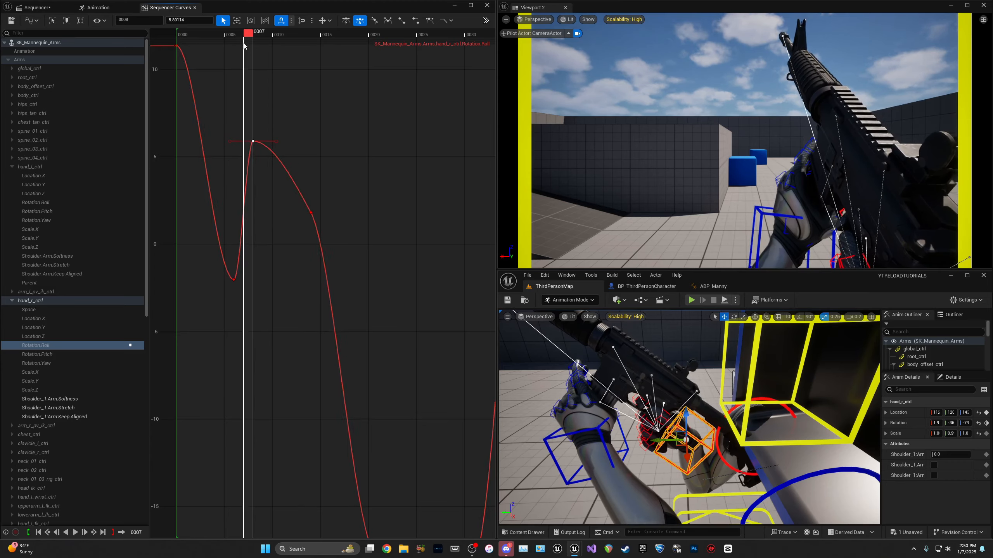
pyautogui.click(188, 37)
pyautogui.press('space')
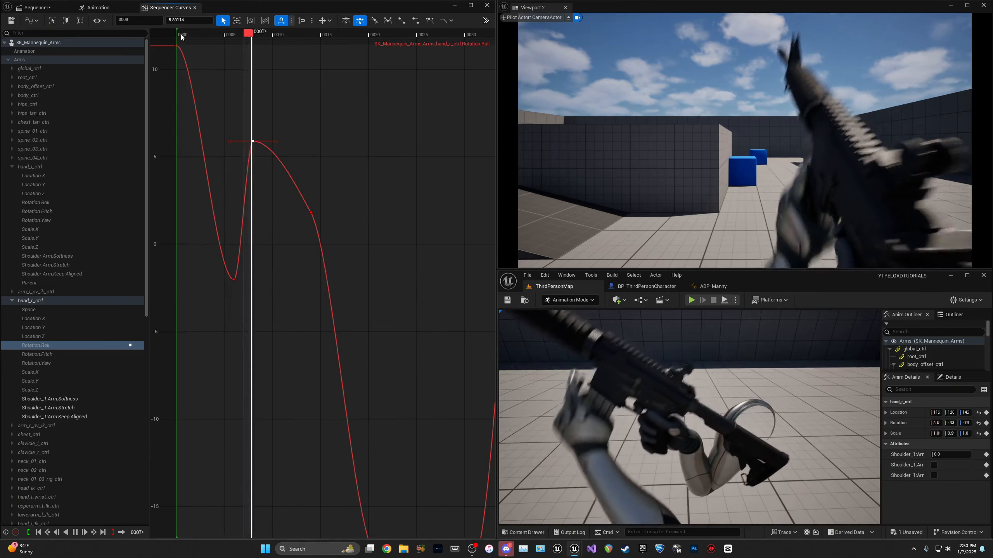
pyautogui.click(206, 32)
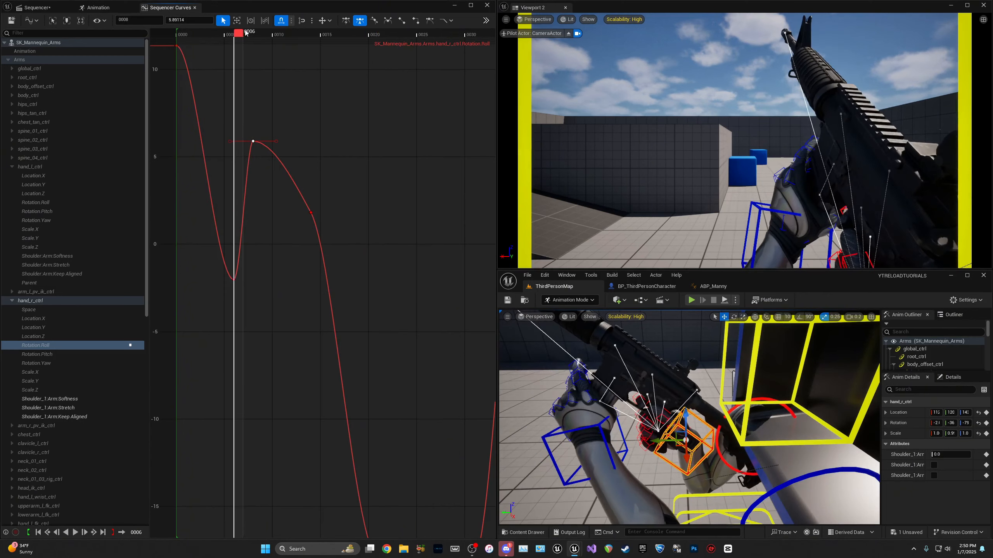
# Step: Lower the frame 6 roll key to about -5.77 and play the animation from the start
pyautogui.moveTo(246, 33)
pyautogui.mouseDown()
pyautogui.moveTo(255, 34)
pyautogui.moveTo(192, 34)
pyautogui.moveTo(277, 34)
pyautogui.moveTo(240, 44)
pyautogui.mouseUp()
pyautogui.click(237, 295)
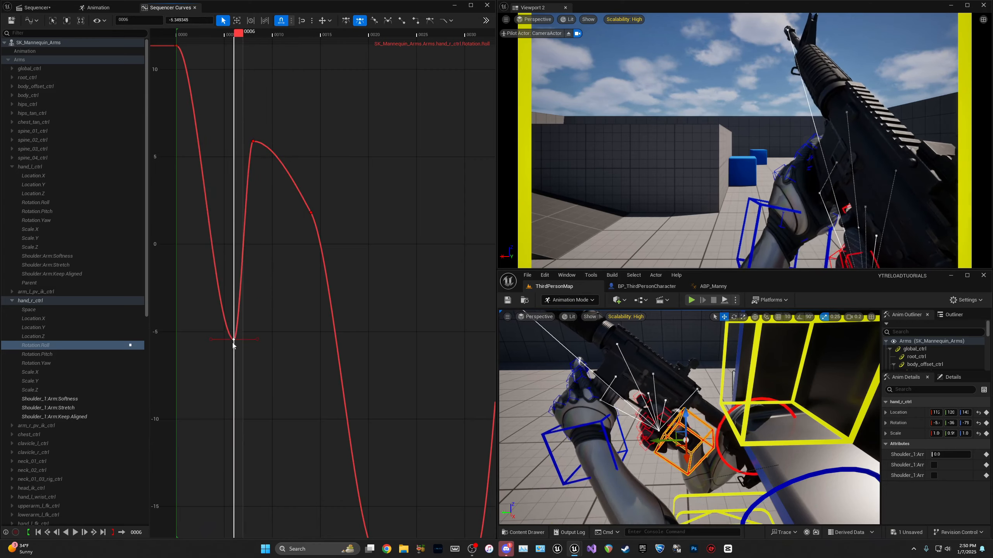
pyautogui.press('space')
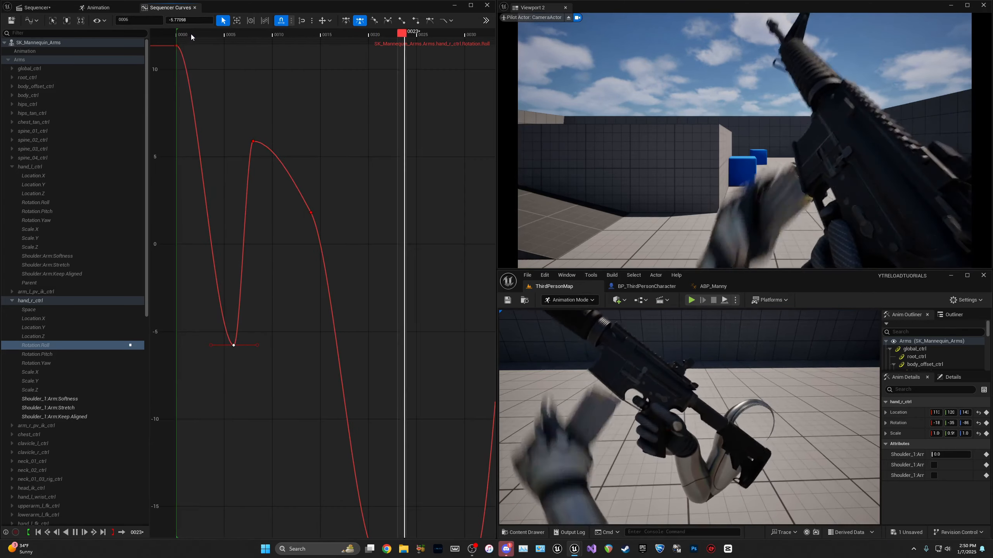
# Step: Raise the frame 6 roll key to about -0.18 and replay the reload animation
pyautogui.moveTo(188, 34); pyautogui.dragTo(234, 146)
pyautogui.press('space')
pyautogui.moveTo(234, 343); pyautogui.dragTo(235, 250)
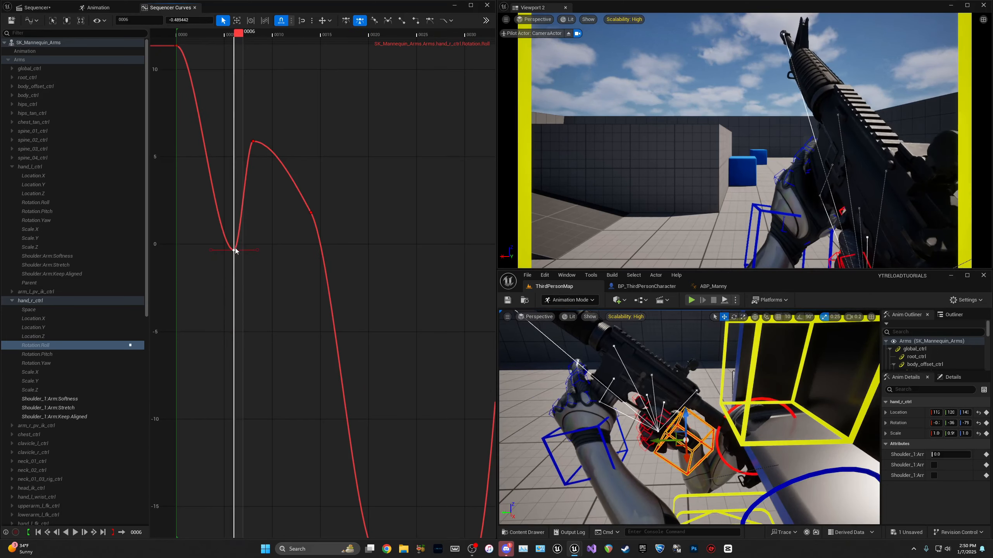
pyautogui.moveTo(383, 421); pyautogui.dragTo(313, 282, button='right')
pyautogui.scroll(-3, 313, 282)
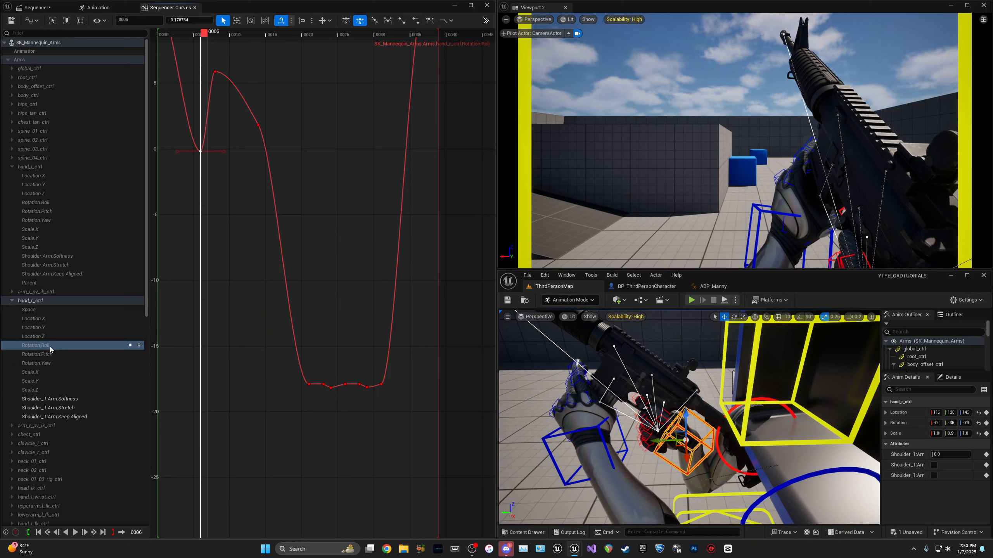
pyautogui.scroll(4, 283, 205)
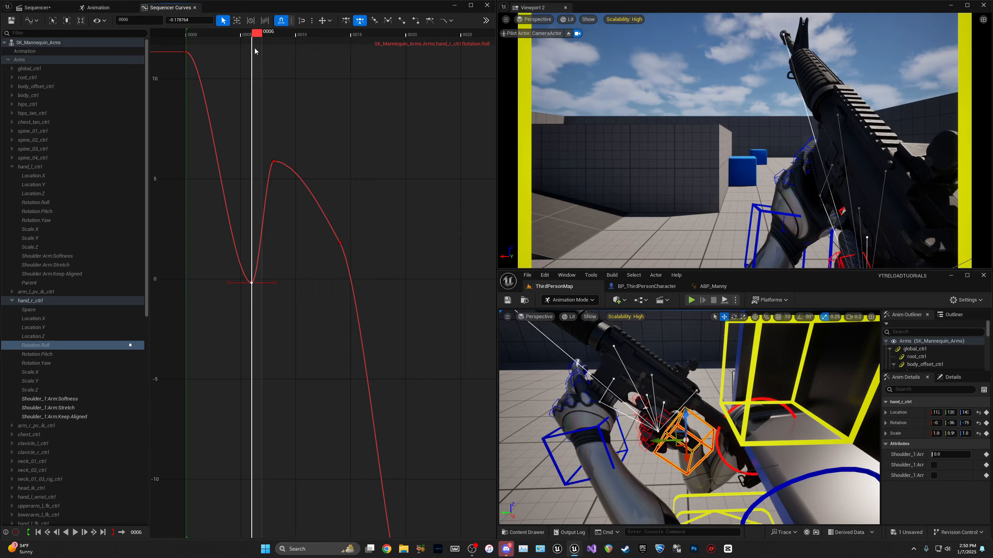
pyautogui.moveTo(254, 37); pyautogui.dragTo(201, 34)
pyautogui.press('space')
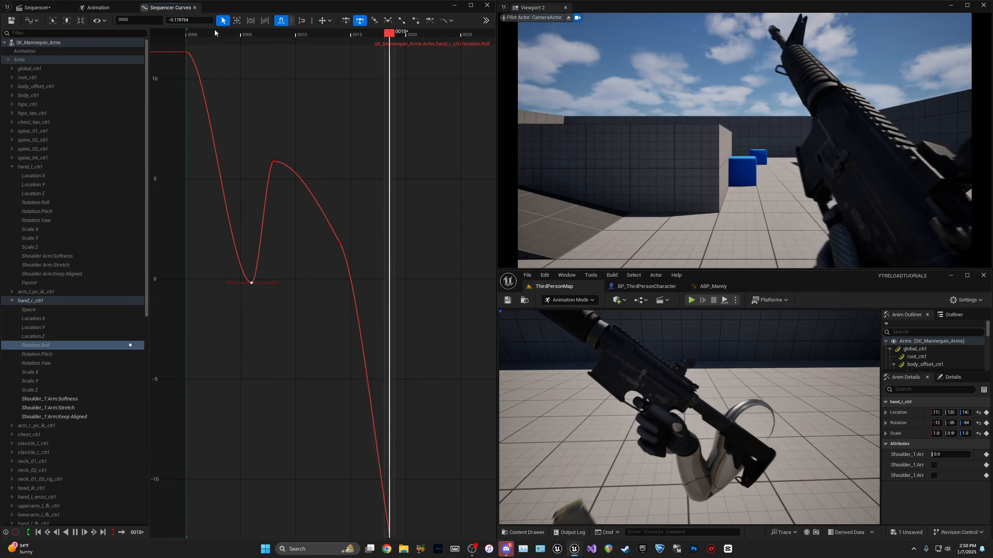
# Step: Lower the frame 6 roll key to about -2.10 and the frame 8 key to about 3.06
pyautogui.moveTo(219, 34); pyautogui.dragTo(258, 45)
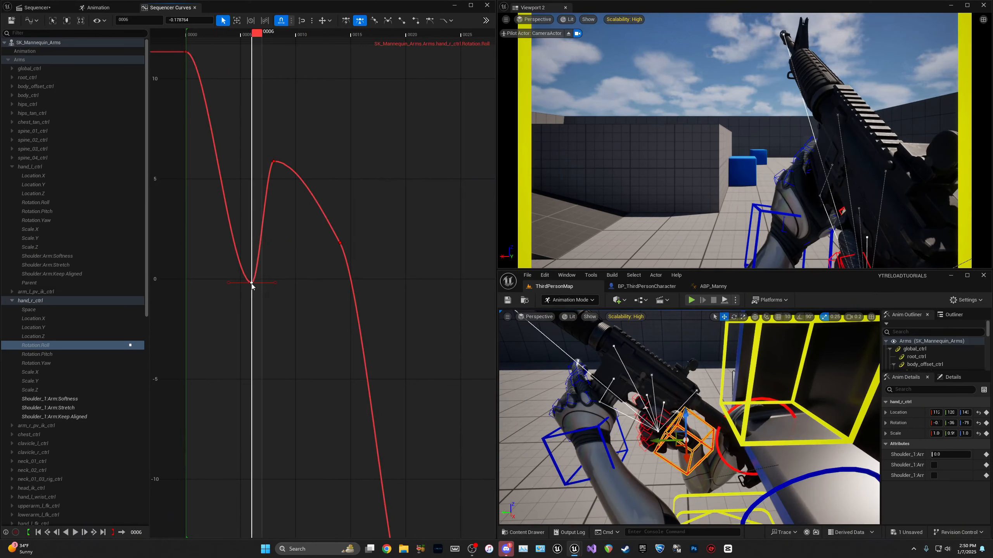
pyautogui.moveTo(252, 288); pyautogui.dragTo(252, 326)
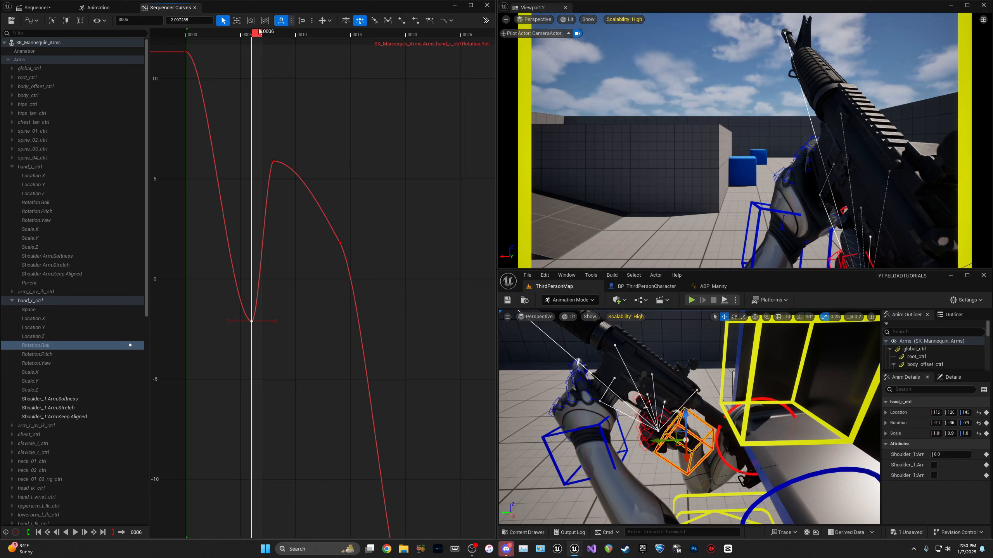
pyautogui.moveTo(259, 31); pyautogui.dragTo(278, 36)
pyautogui.moveTo(274, 165); pyautogui.dragTo(274, 179)
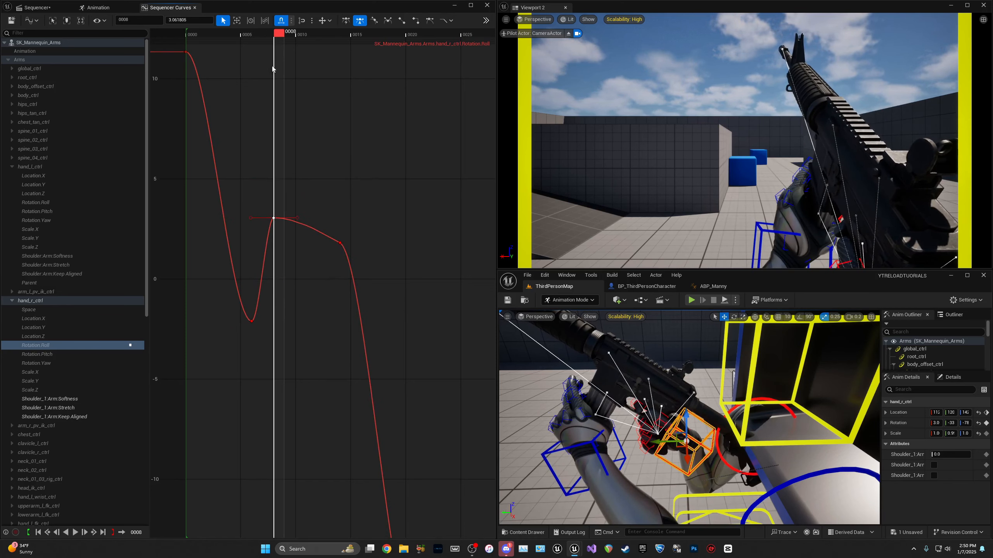
# Step: Lower the frame 6 roll key to about -4.93 and preview the motion from frame 0
pyautogui.moveTo(277, 35); pyautogui.dragTo(257, 34)
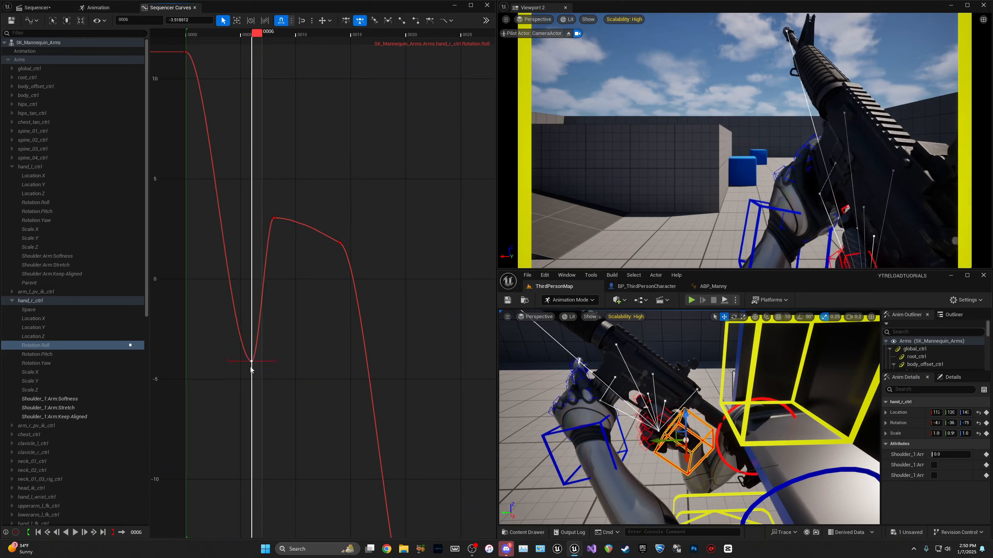
pyautogui.click(271, 35)
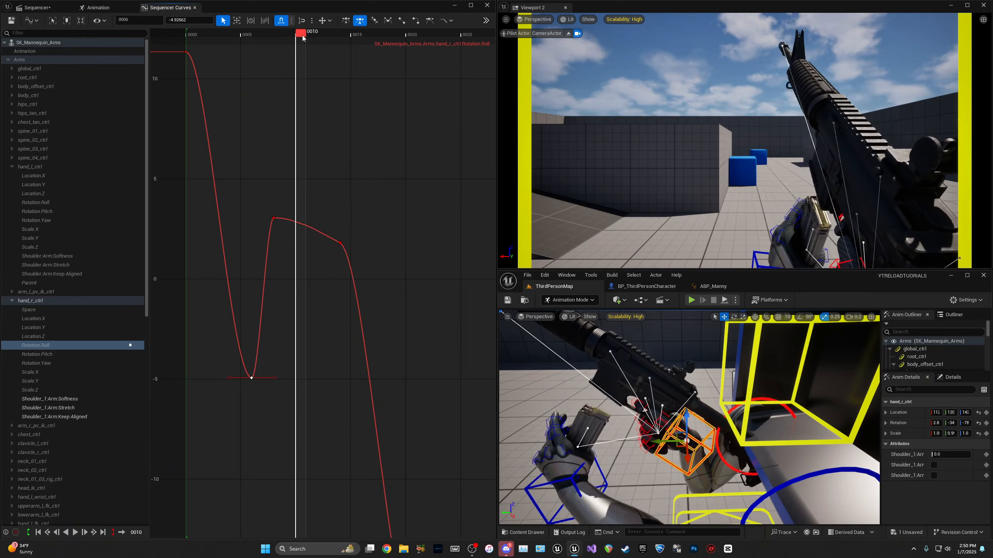
pyautogui.moveTo(303, 37); pyautogui.dragTo(187, 35)
pyautogui.press('space')
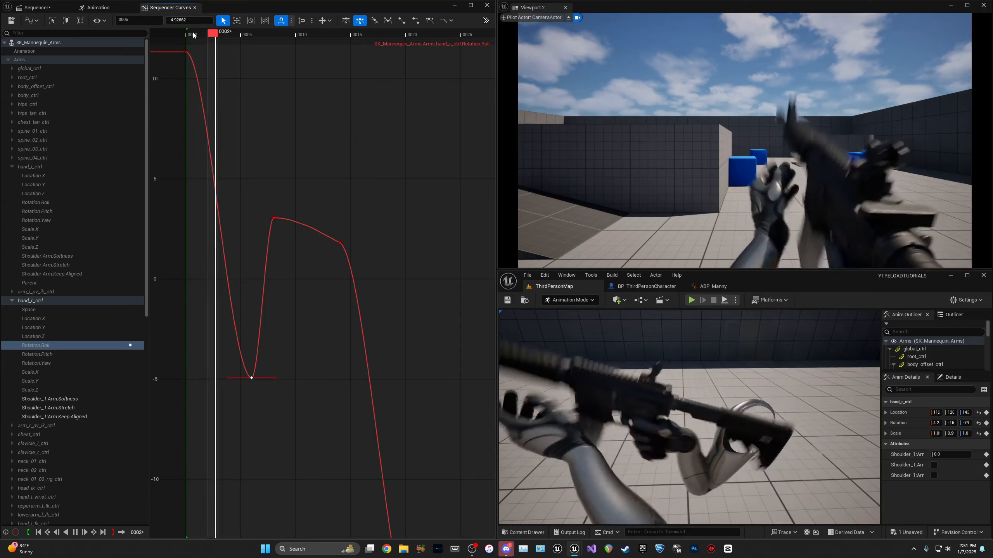
# Step: Raise the frame 6 roll key to about -1.73 and play the animation from frame 0
pyautogui.click(191, 34)
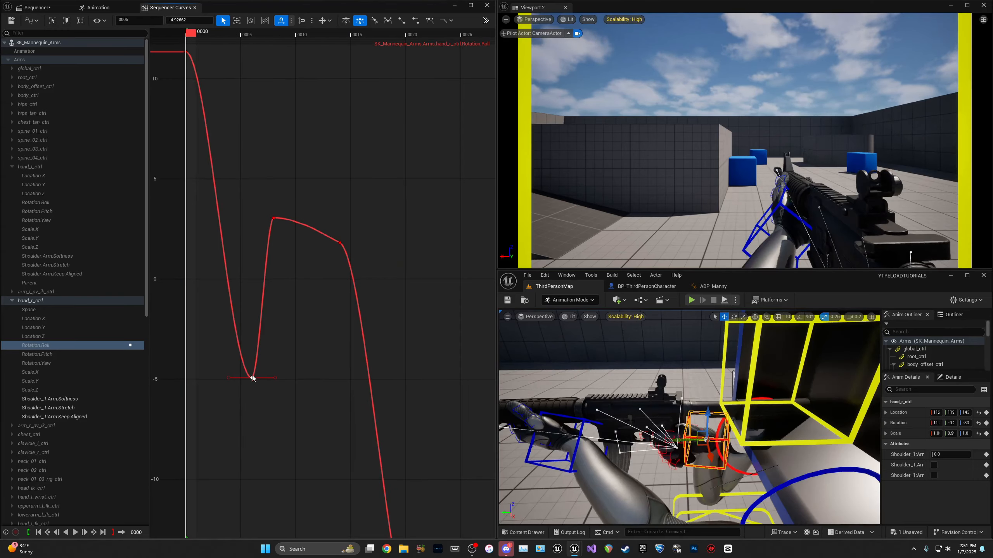
pyautogui.moveTo(253, 378); pyautogui.dragTo(253, 359)
pyautogui.press('space')
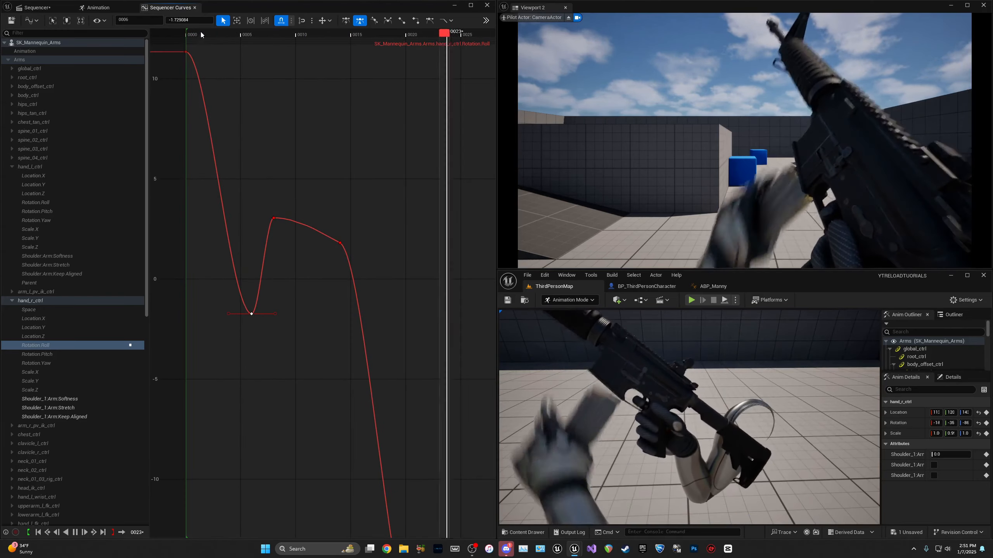
# Step: Lower the Rotation.Roll key at frame 21 to about -19.01, at the start of the curve's low plateau
pyautogui.moveTo(197, 33); pyautogui.dragTo(342, 40)
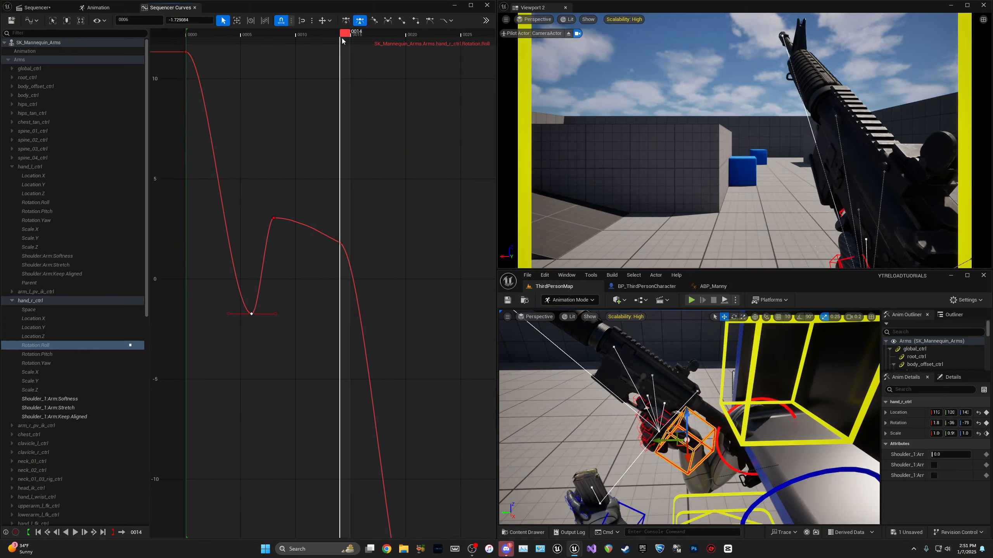
pyautogui.scroll(-4, 367, 266)
pyautogui.moveTo(369, 266); pyautogui.dragTo(295, 116, button='right')
pyautogui.moveTo(254, 35); pyautogui.dragTo(300, 45)
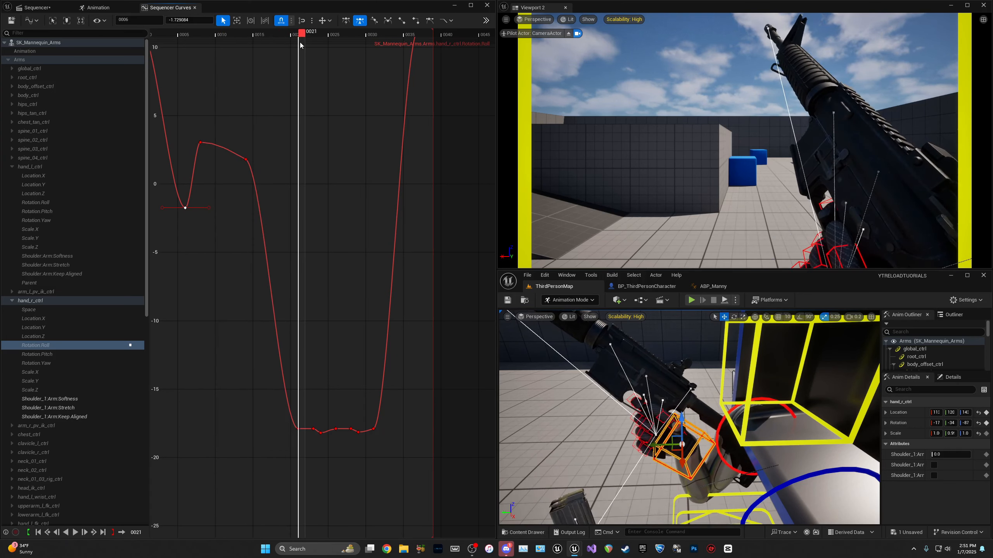
pyautogui.scroll(5, 300, 448)
pyautogui.moveTo(300, 448); pyautogui.dragTo(297, 330, button='right')
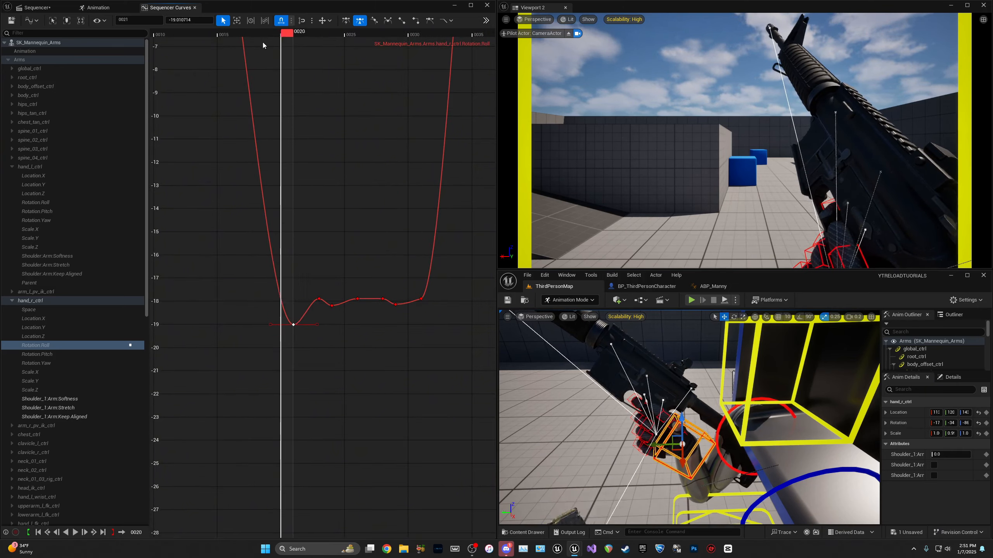
# Step: Raise the frame 23 roll key to about -17.07 and play back that part of the animation
pyautogui.moveTo(300, 34); pyautogui.dragTo(326, 37)
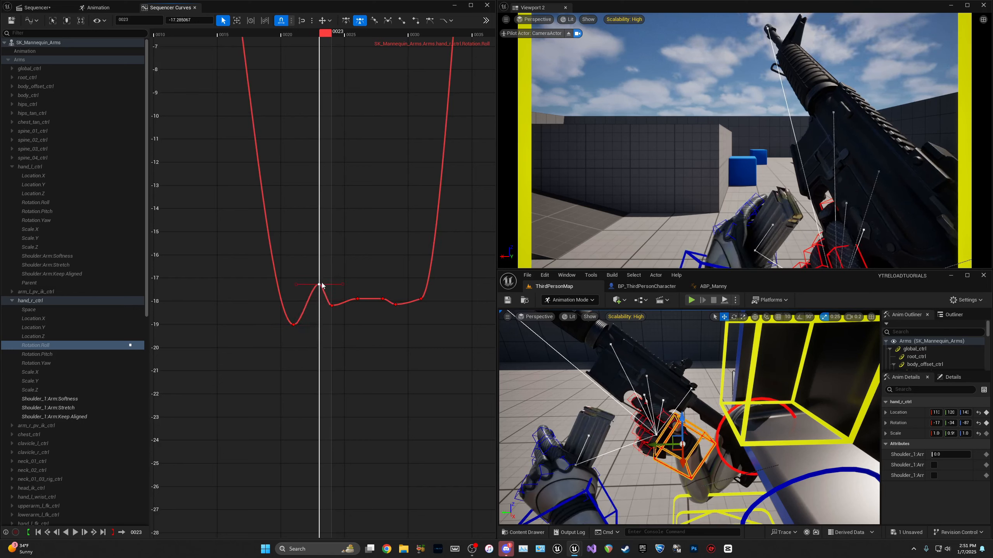
pyautogui.moveTo(326, 39); pyautogui.dragTo(239, 59)
pyautogui.press('space')
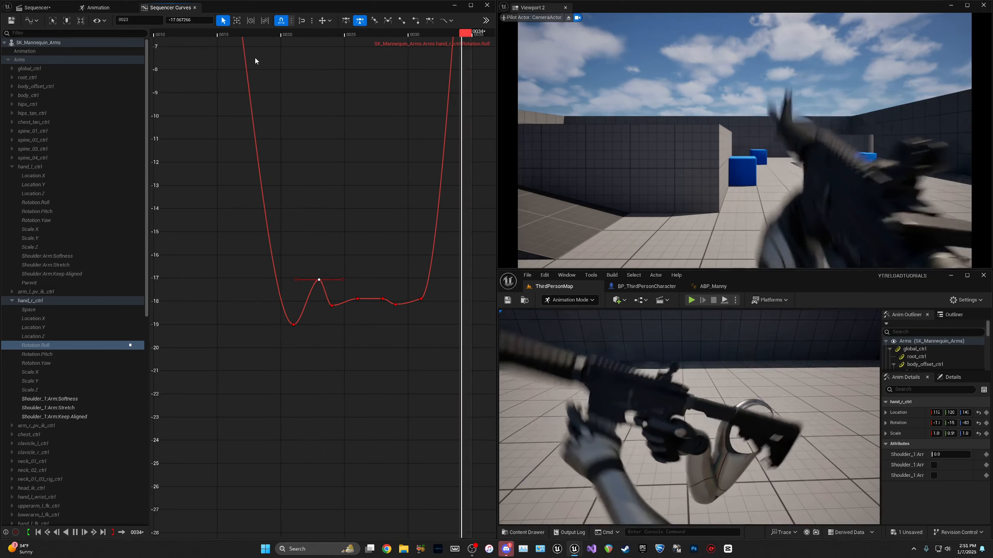
pyautogui.press('space')
# Step: Lower the frame 24 roll key to about -18.81
pyautogui.click(324, 36)
pyautogui.moveTo(325, 37)
pyautogui.mouseDown()
pyautogui.moveTo(353, 38)
pyautogui.moveTo(333, 43)
pyautogui.mouseUp()
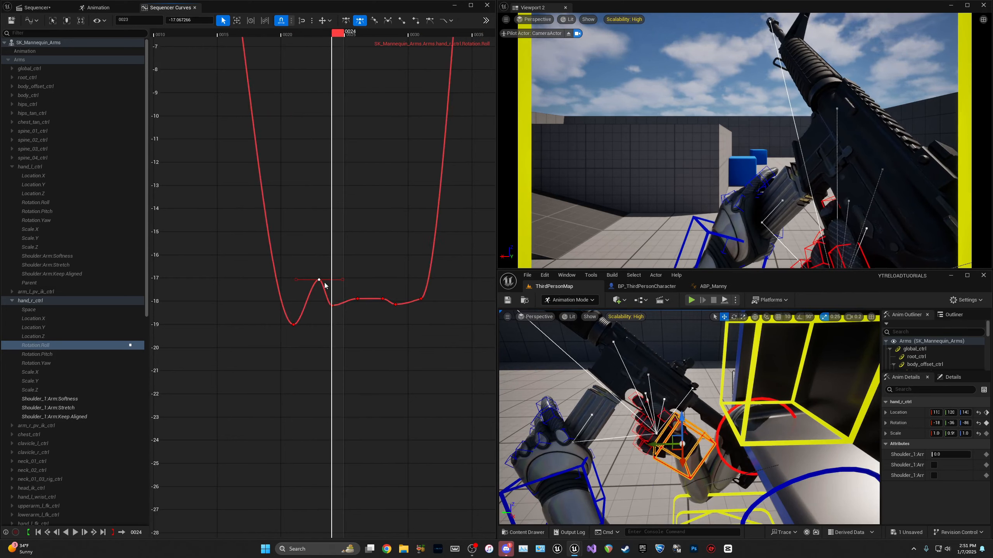
pyautogui.moveTo(332, 306); pyautogui.dragTo(332, 309)
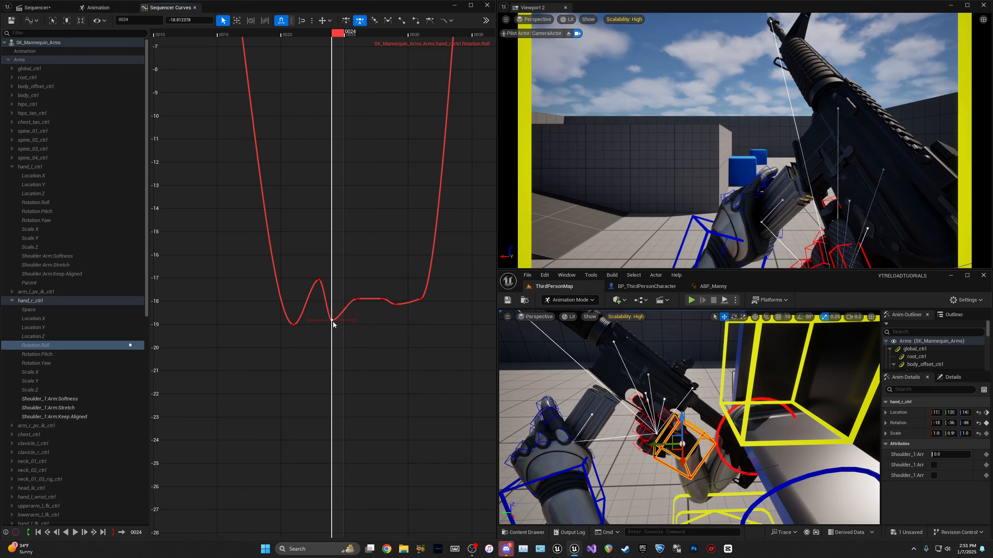
# Step: Raise the frame 26 roll key to about -17.03 and play back the plateau section
pyautogui.moveTo(338, 35); pyautogui.dragTo(365, 38)
pyautogui.moveTo(358, 298); pyautogui.dragTo(360, 285)
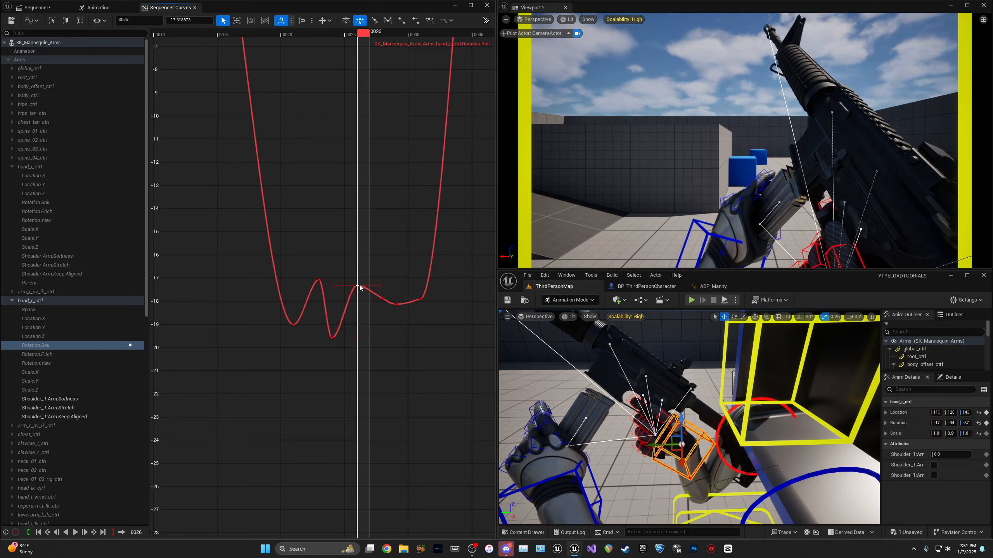
pyautogui.moveTo(363, 35); pyautogui.dragTo(301, 51)
pyautogui.press('space')
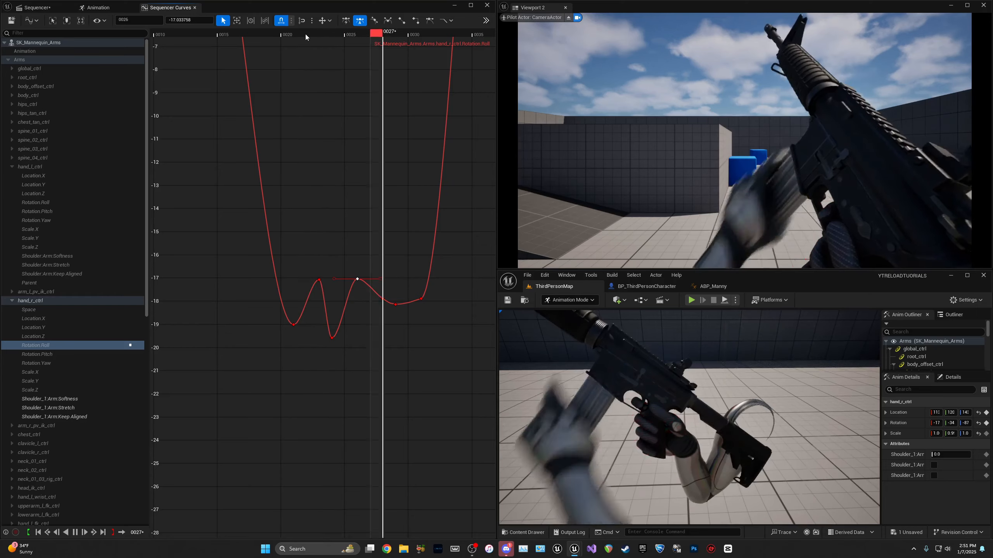
# Step: Lower the frame 29 roll key to about -19.34 and play back the change
pyautogui.moveTo(307, 36); pyautogui.dragTo(401, 48)
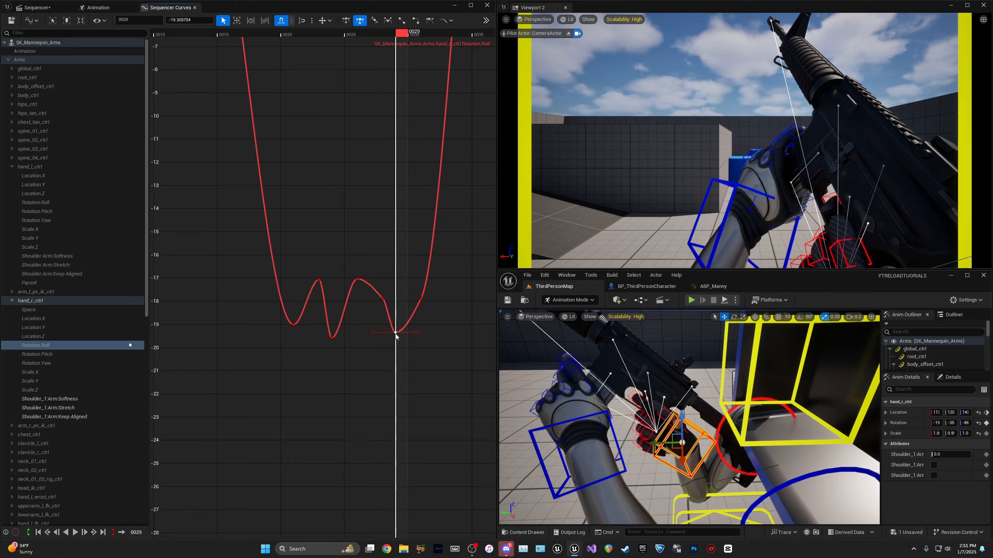
pyautogui.press('space')
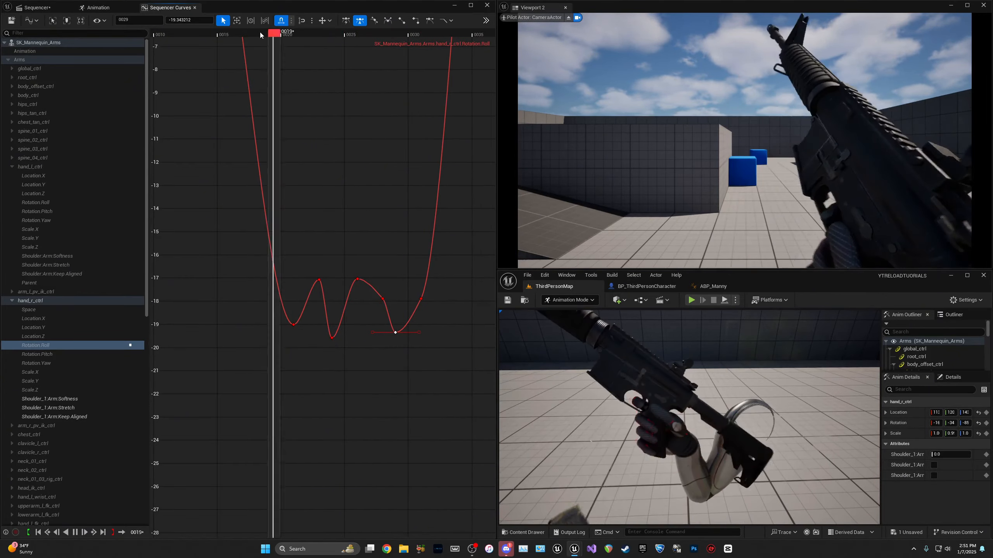
pyautogui.click(281, 34)
# Step: Try the frame 24 roll key at frame 25 in playback and undo the move
pyautogui.moveTo(298, 36); pyautogui.dragTo(337, 36)
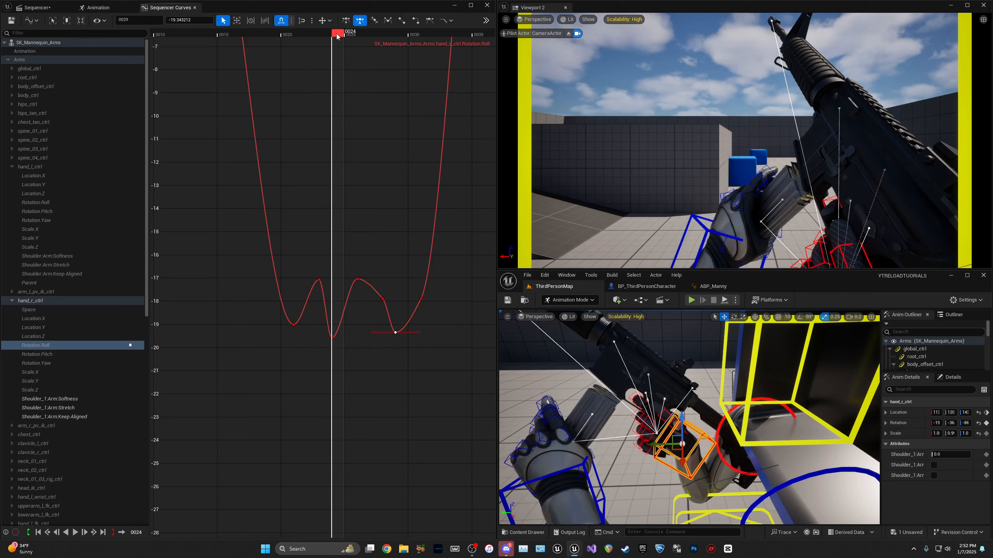
pyautogui.click(335, 341)
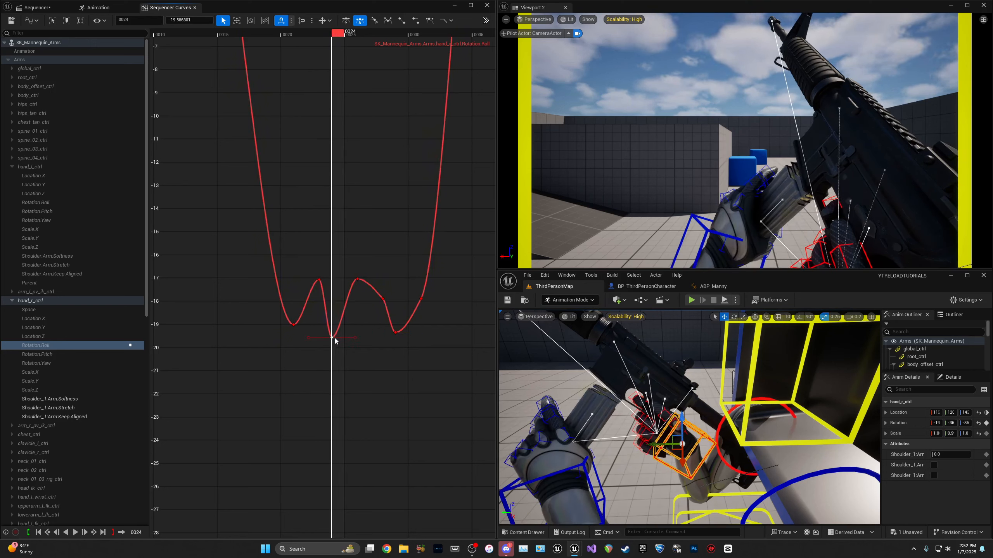
pyautogui.moveTo(338, 341); pyautogui.dragTo(346, 341)
pyautogui.click(345, 302)
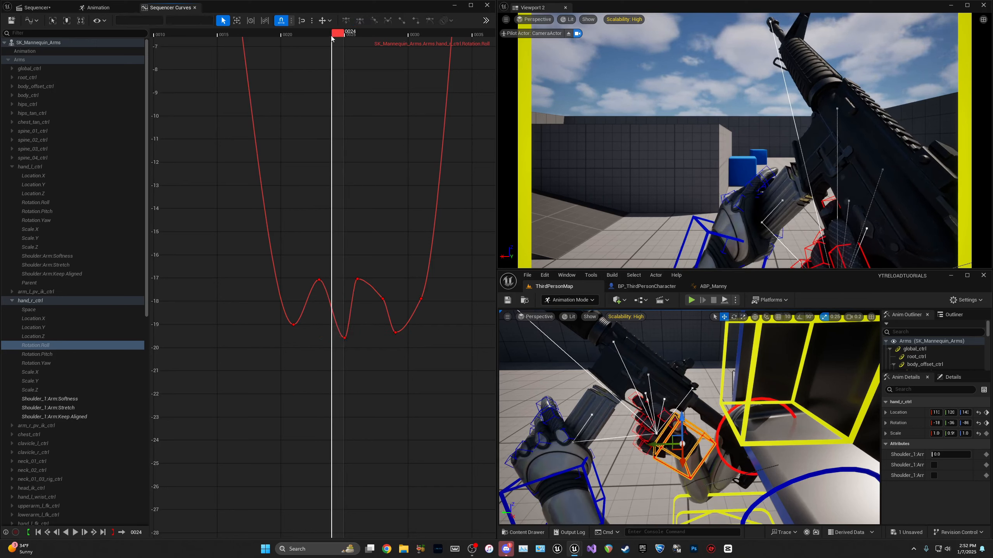
pyautogui.press('space')
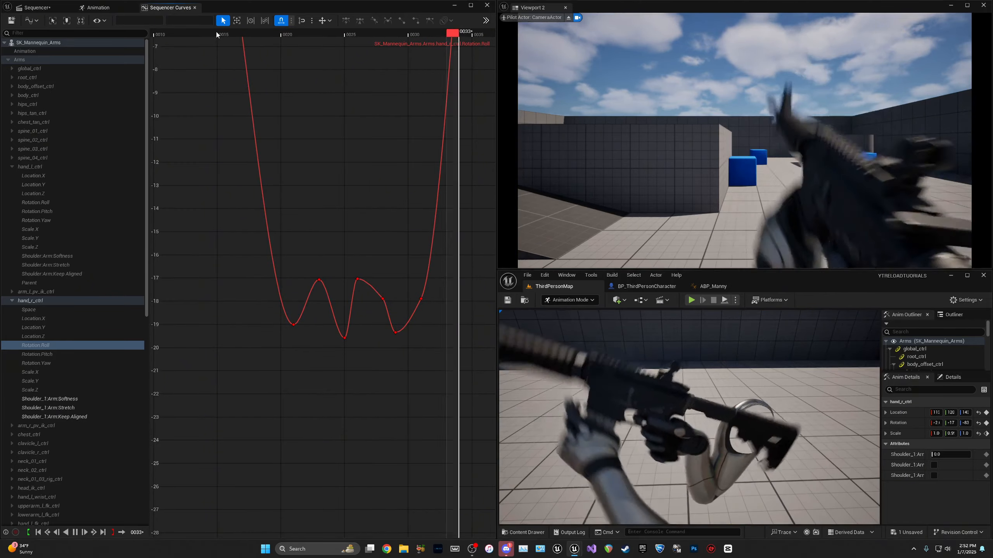
pyautogui.press('space')
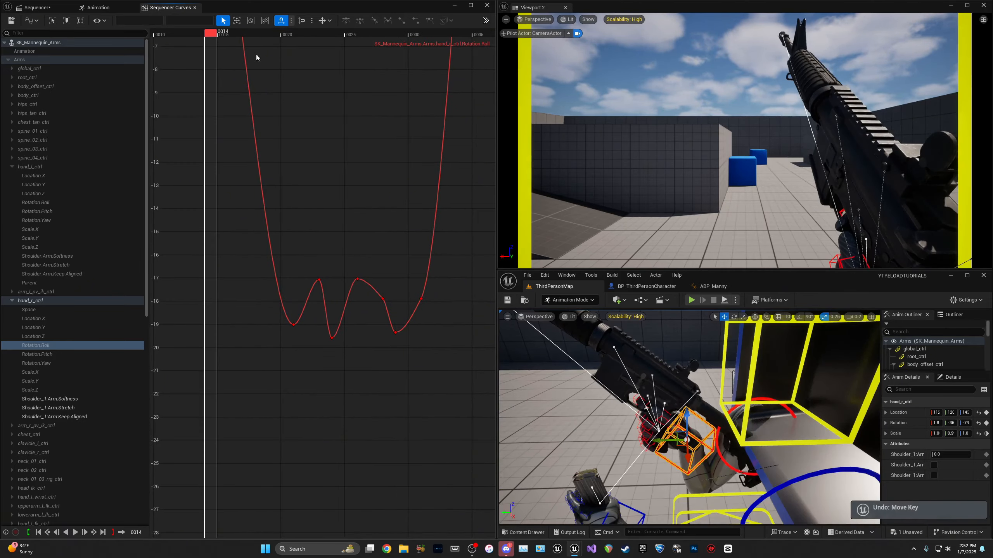
# Step: Play the animation repeatedly from about frame 15 and scrub to frame 32 to review the roll motion
pyautogui.click(224, 34)
pyautogui.press('space')
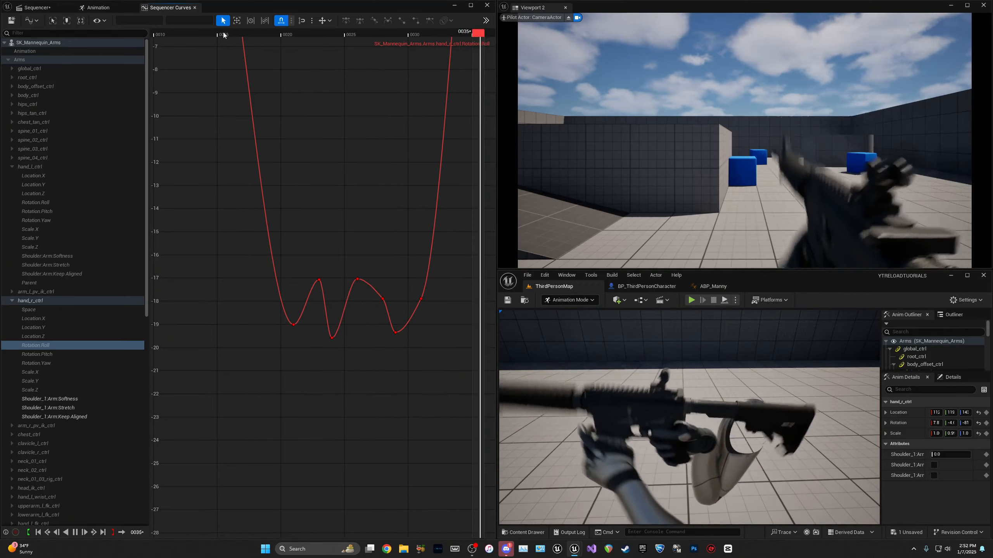
pyautogui.click(224, 35)
pyautogui.press('space')
pyautogui.press('space')
pyautogui.moveTo(344, 34); pyautogui.dragTo(438, 38)
pyautogui.click(413, 38)
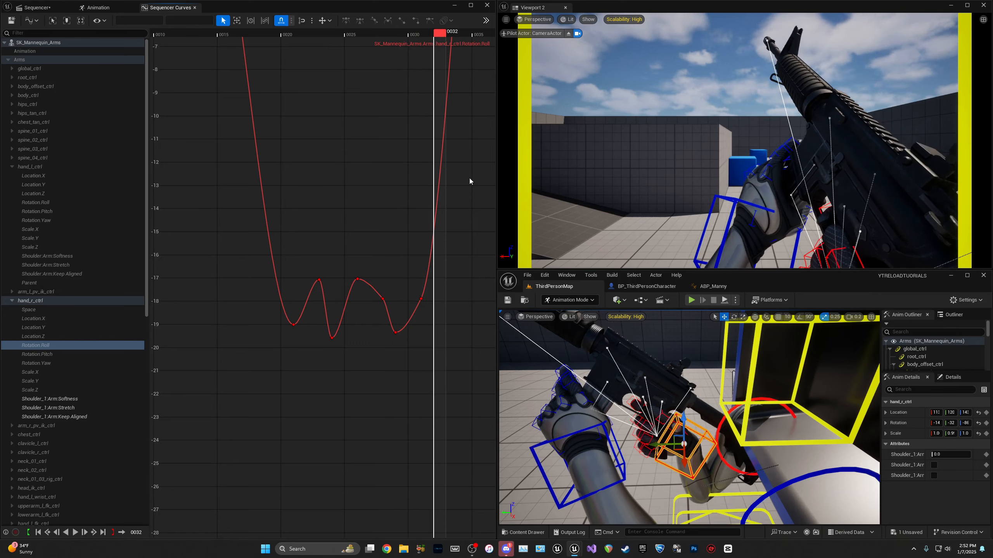
# Step: Copy the right hand control's location and rotation keys from frame 31 and paste them at frame 33 in the Sequencer
pyautogui.scroll(1, 446, 168)
pyautogui.moveTo(445, 38); pyautogui.dragTo(426, 59)
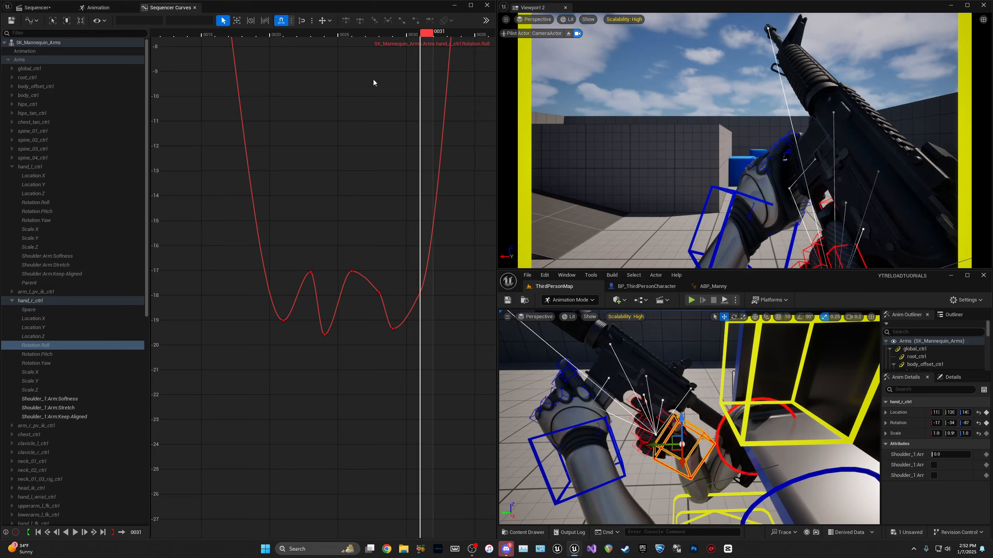
pyautogui.click(110, 5)
pyautogui.click(37, 7)
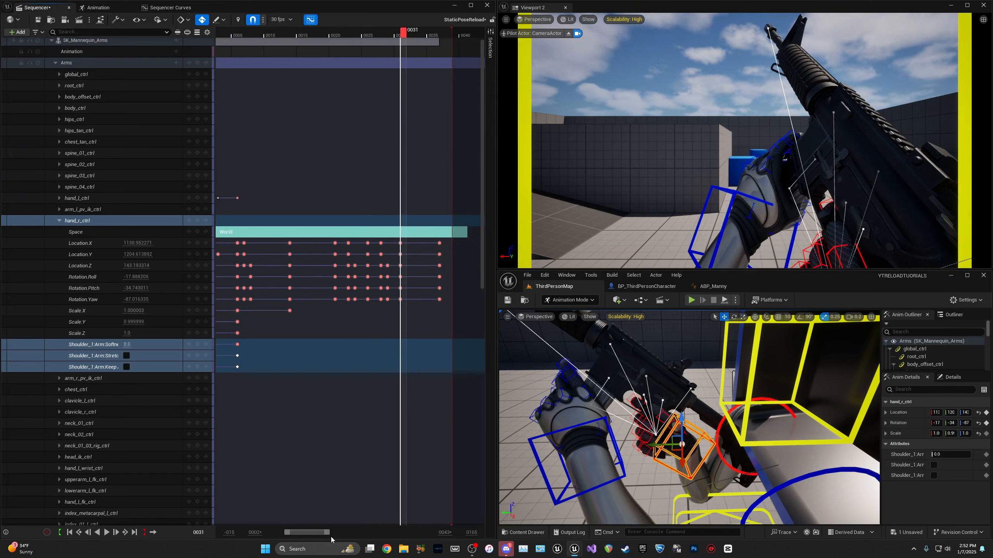
pyautogui.moveTo(329, 534); pyautogui.dragTo(320, 534)
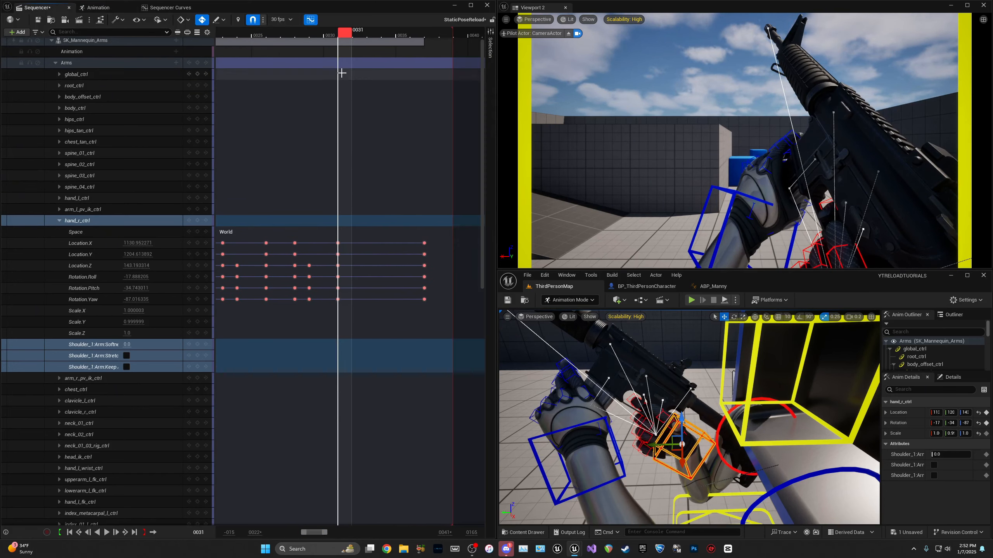
pyautogui.moveTo(336, 40)
pyautogui.mouseDown()
pyautogui.moveTo(316, 48)
pyautogui.moveTo(340, 49)
pyautogui.moveTo(300, 54)
pyautogui.moveTo(337, 57)
pyautogui.mouseUp()
pyautogui.moveTo(328, 320); pyautogui.dragTo(351, 238)
pyautogui.moveTo(349, 36); pyautogui.dragTo(371, 36)
pyautogui.hotkey('ctrl', 'v')
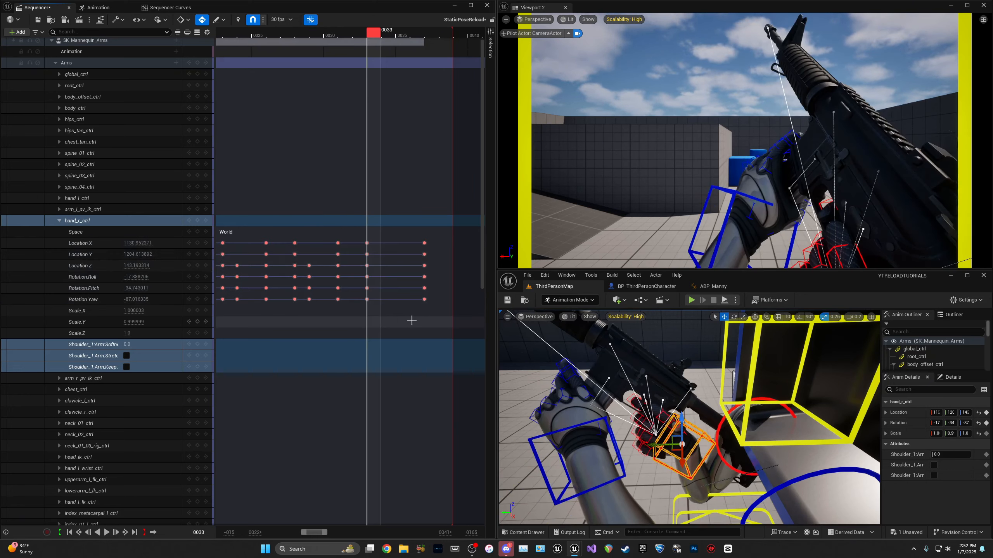
# Step: Move the right hand control's final location and rotation keys to frame 39 and play back the new timing
pyautogui.moveTo(384, 37); pyautogui.dragTo(452, 38)
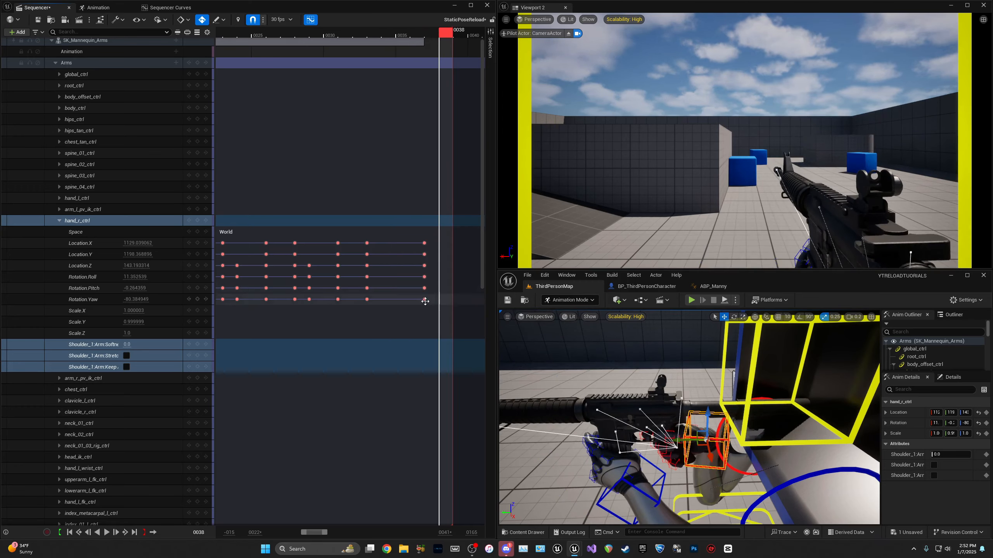
pyautogui.moveTo(417, 308); pyautogui.dragTo(454, 245)
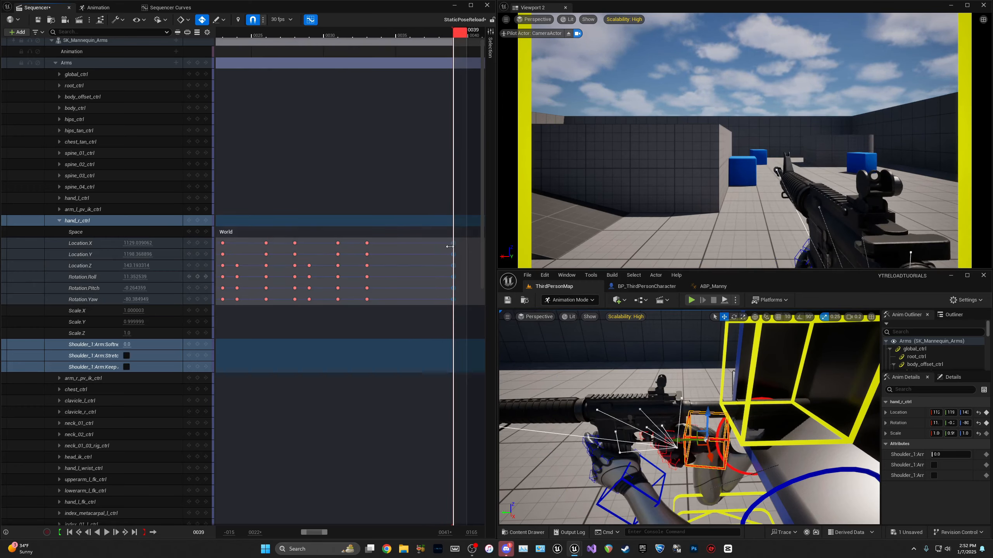
pyautogui.moveTo(460, 35); pyautogui.dragTo(291, 36)
pyautogui.press('space')
# Step: Replay the end of the reload several times to judge the timing of the weapon's return
pyautogui.click(272, 37)
pyautogui.press('space')
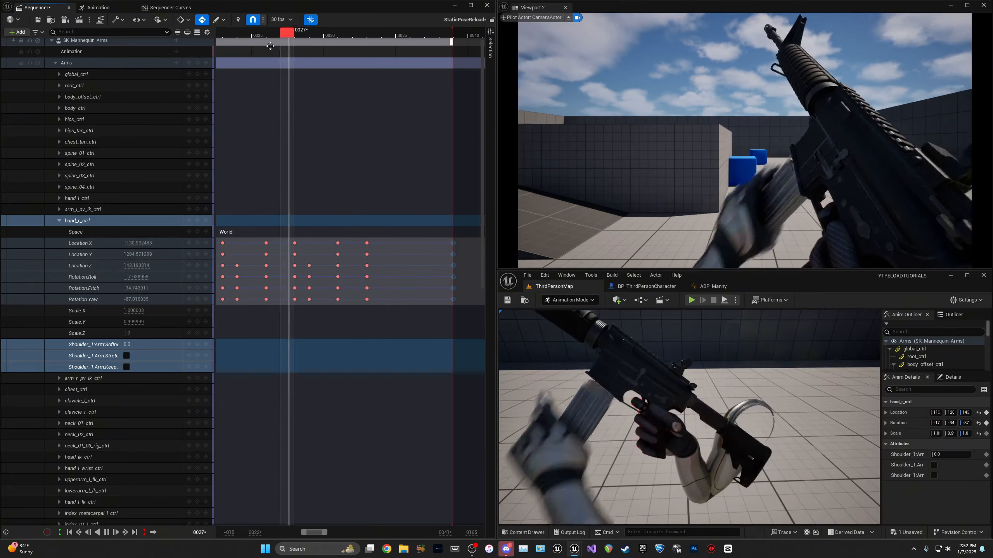
pyautogui.click(248, 36)
pyautogui.press('space')
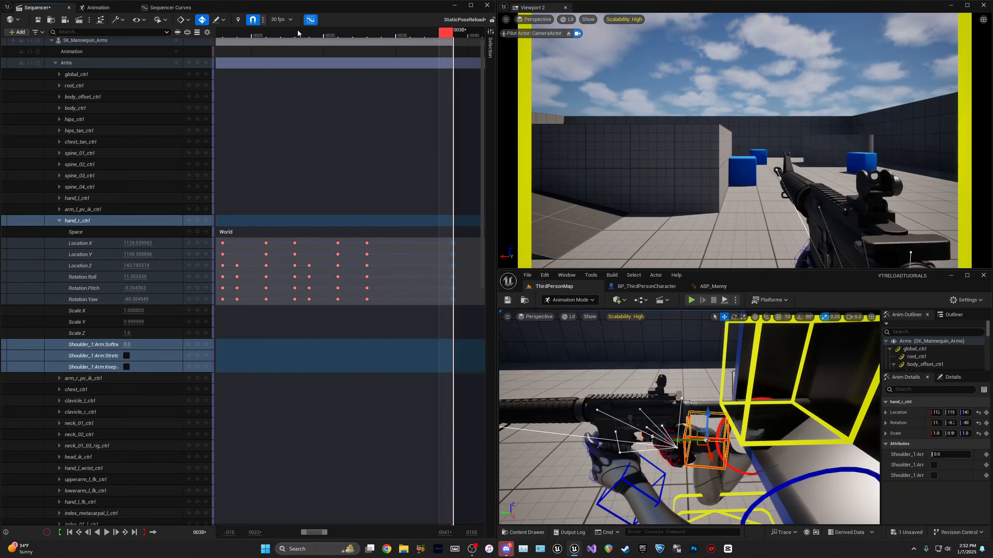
pyautogui.click(284, 36)
pyautogui.press('space')
pyautogui.click(275, 38)
pyautogui.press('space')
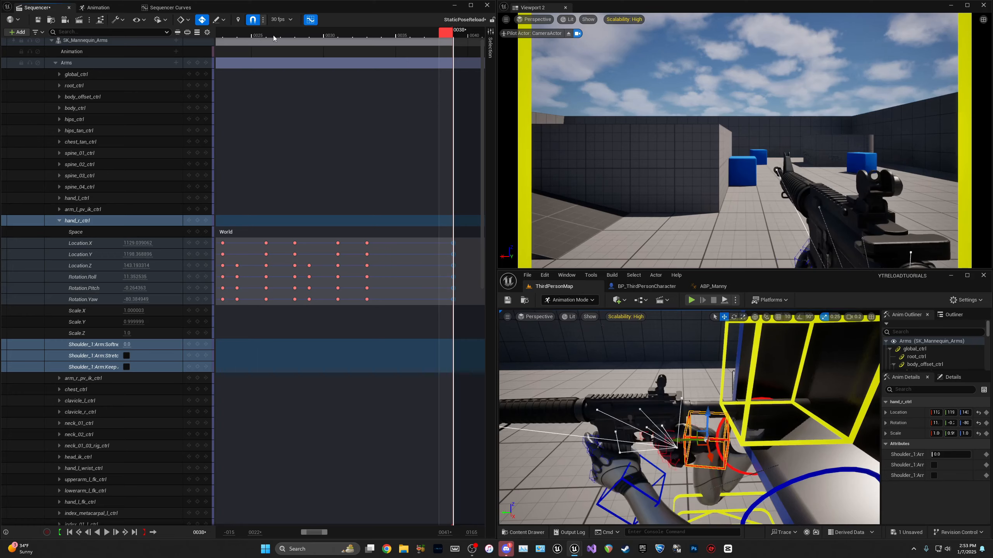
# Step: Select the right hand control's Rotation.Roll channel and display its curve in the curve editor
pyautogui.moveTo(275, 38); pyautogui.dragTo(328, 34)
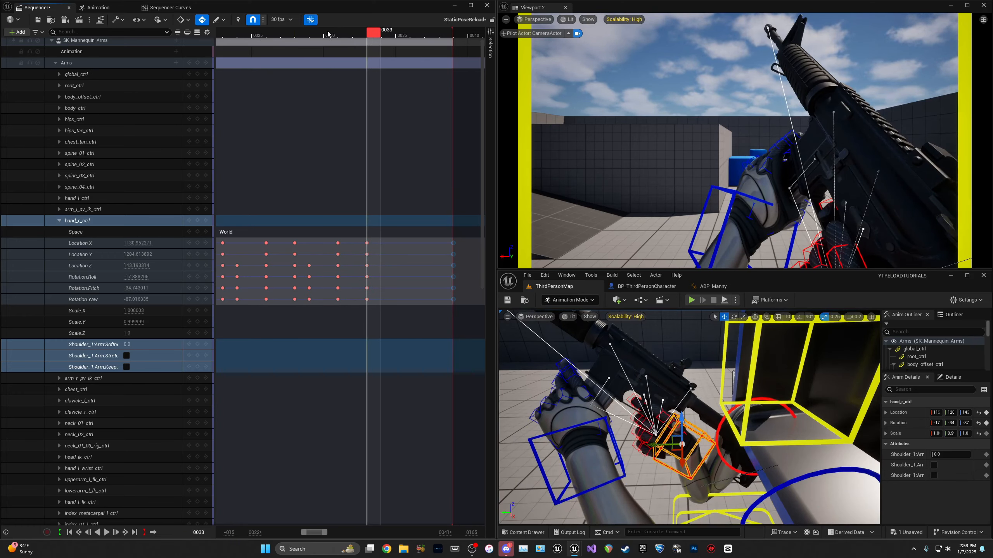
pyautogui.click(124, 278)
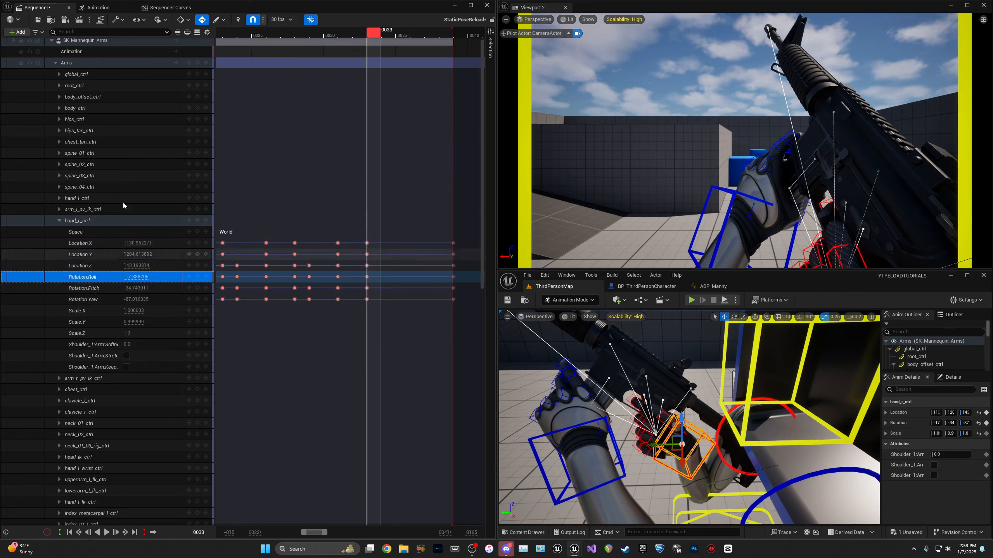
pyautogui.click(160, 8)
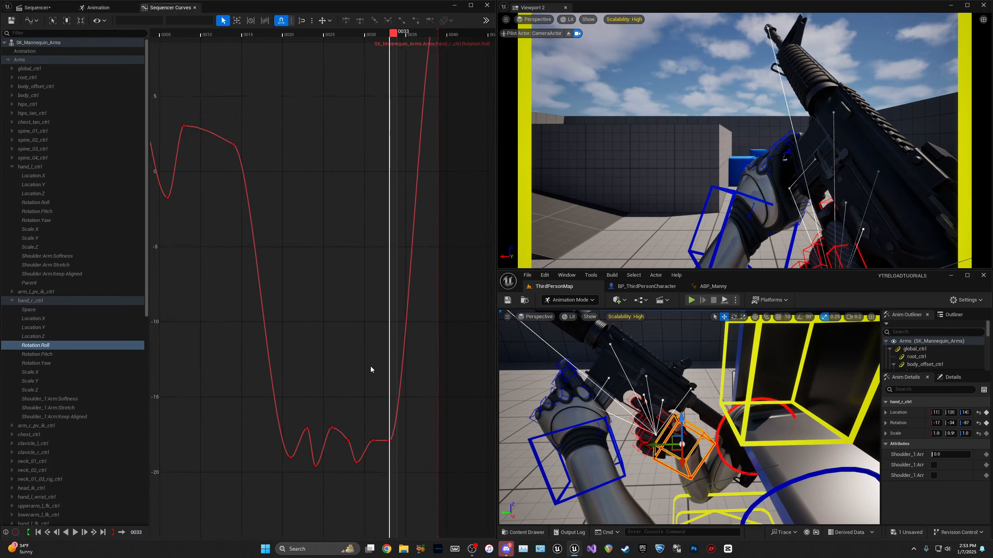
# Step: Try the frame 31 roll key at about -16.25 in playback and undo the change
pyautogui.scroll(2, 380, 465)
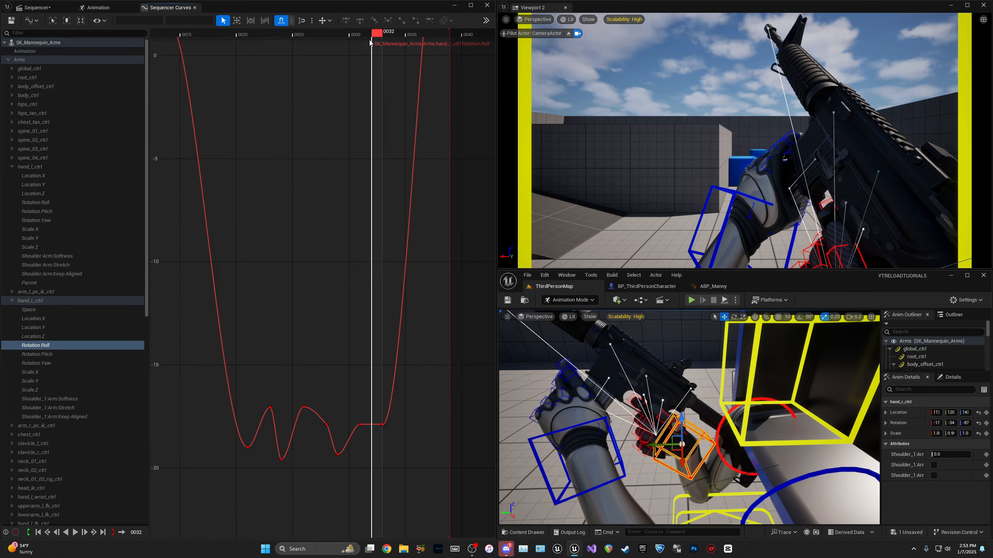
pyautogui.moveTo(360, 427); pyautogui.dragTo(363, 393)
pyautogui.press('space')
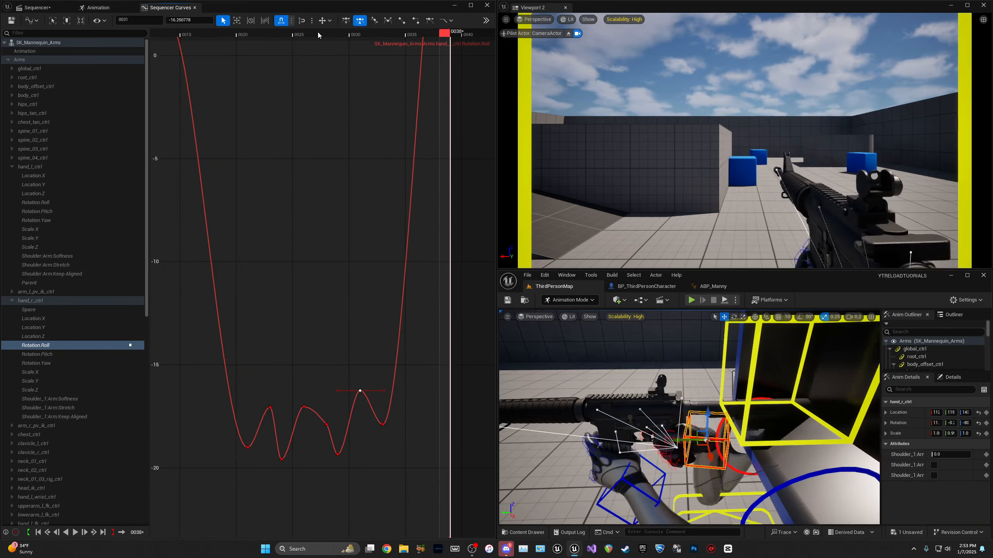
pyautogui.press('space')
pyautogui.click(361, 35)
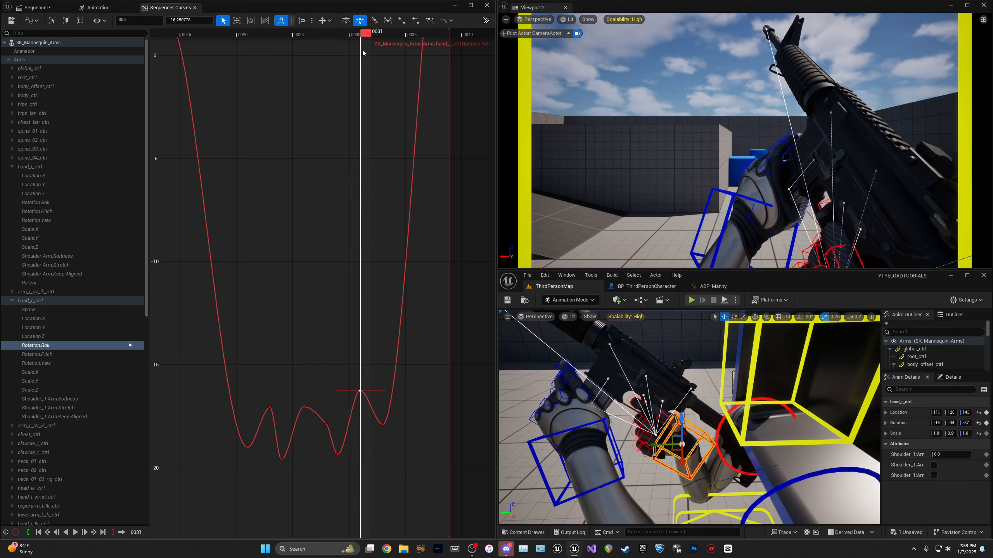
pyautogui.hotkey('ctrl', 'z')
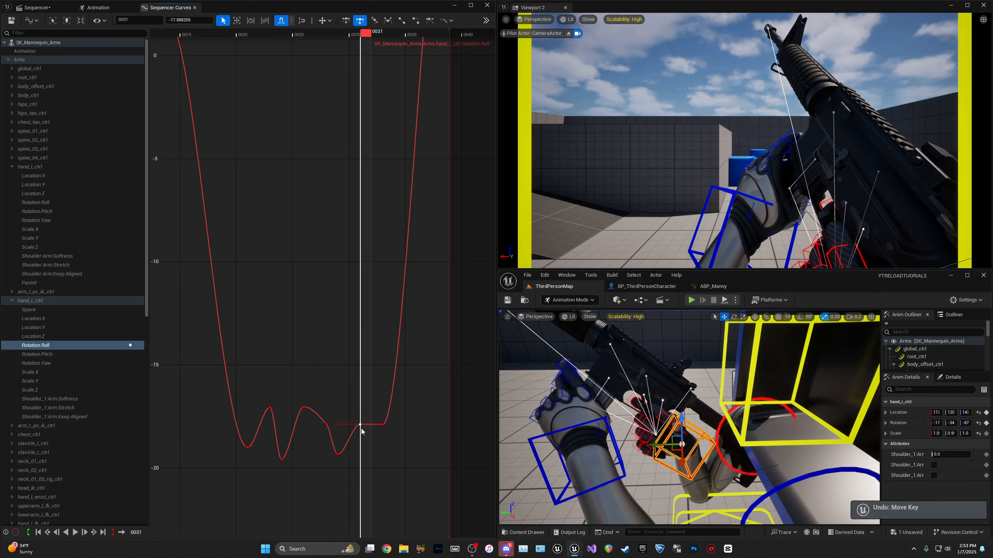
# Step: Try the frame 33 roll key at about -17.10 in repeated playback and undo the change
pyautogui.moveTo(383, 425); pyautogui.dragTo(384, 418)
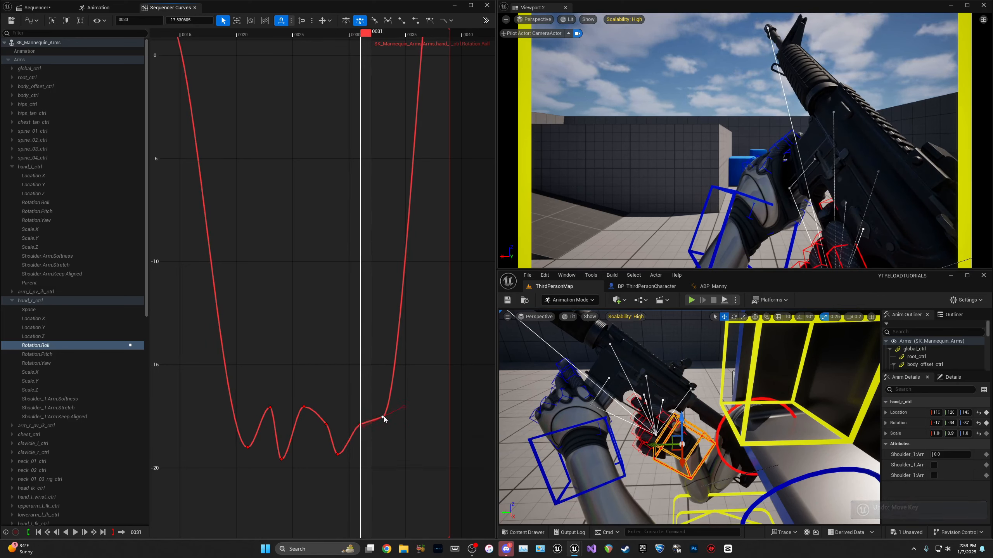
pyautogui.press('space')
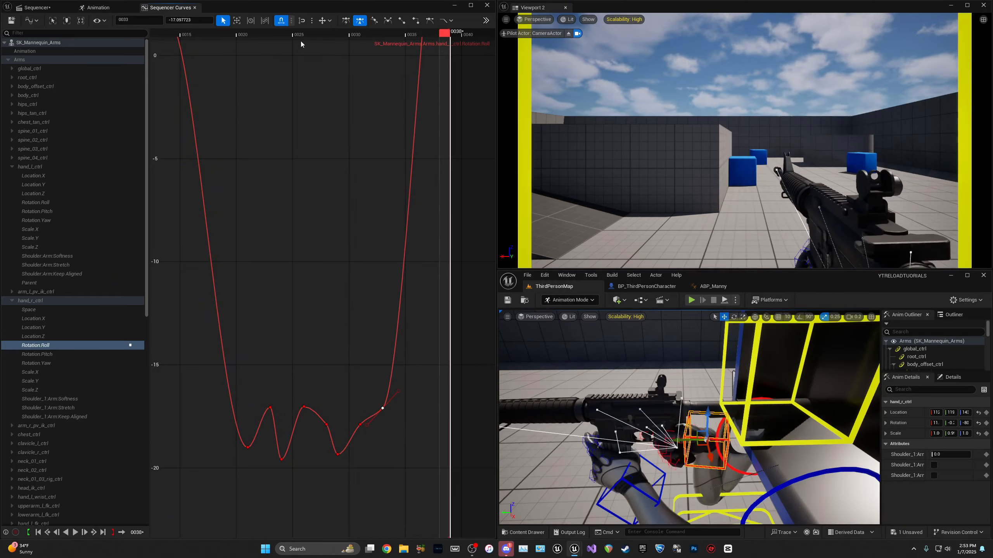
pyautogui.click(271, 37)
pyautogui.press('space')
pyautogui.click(267, 37)
pyautogui.press('space')
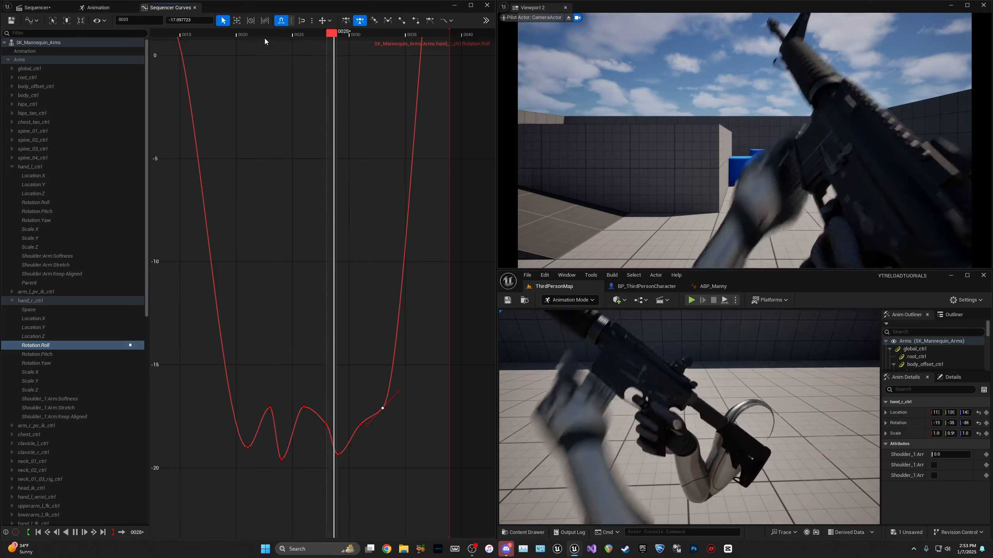
pyautogui.click(315, 35)
pyautogui.hotkey('ctrl', 'z')
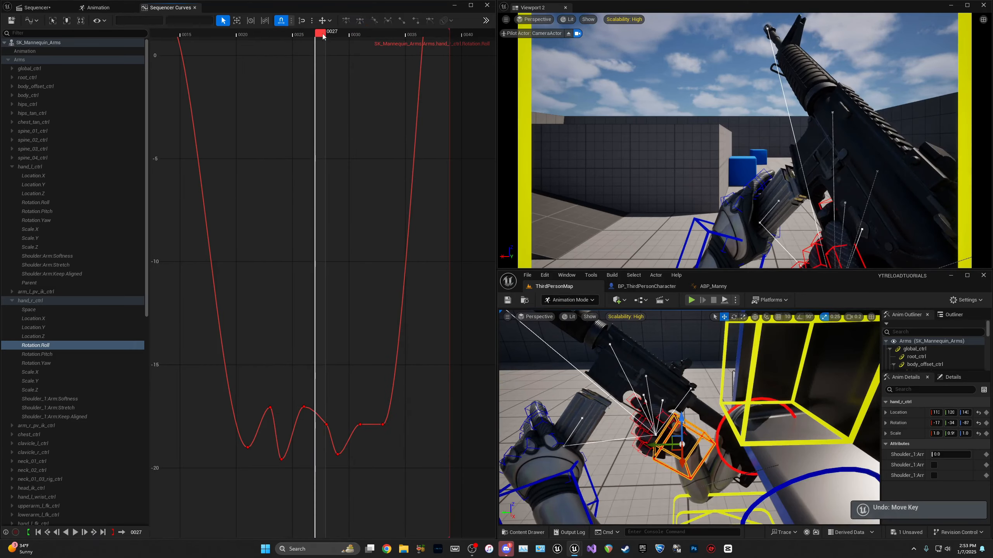
# Step: Raise the frame 31 roll key to about -17.44 and play back from around frame 23
pyautogui.moveTo(322, 37); pyautogui.dragTo(361, 35)
pyautogui.scroll(3, 342, 374)
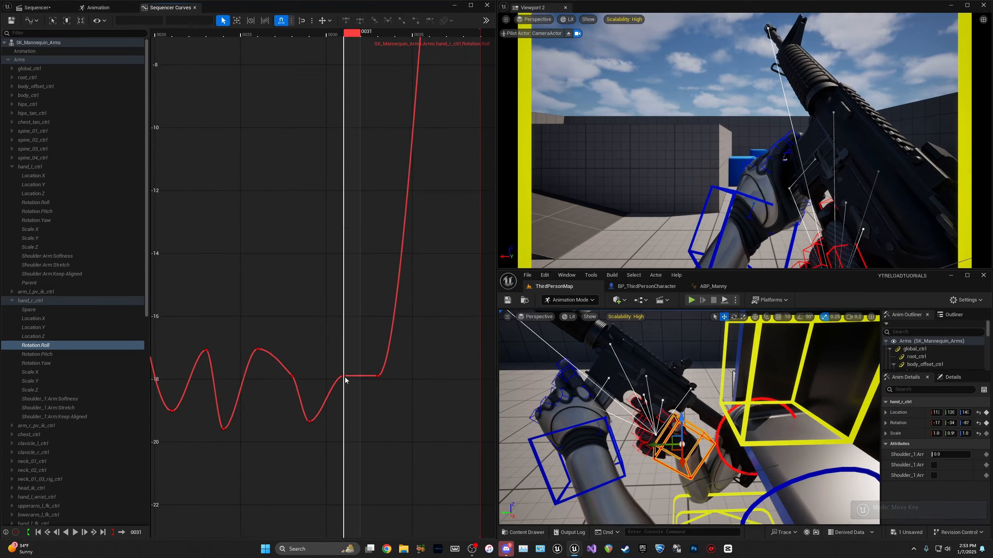
pyautogui.middleClick(345, 374)
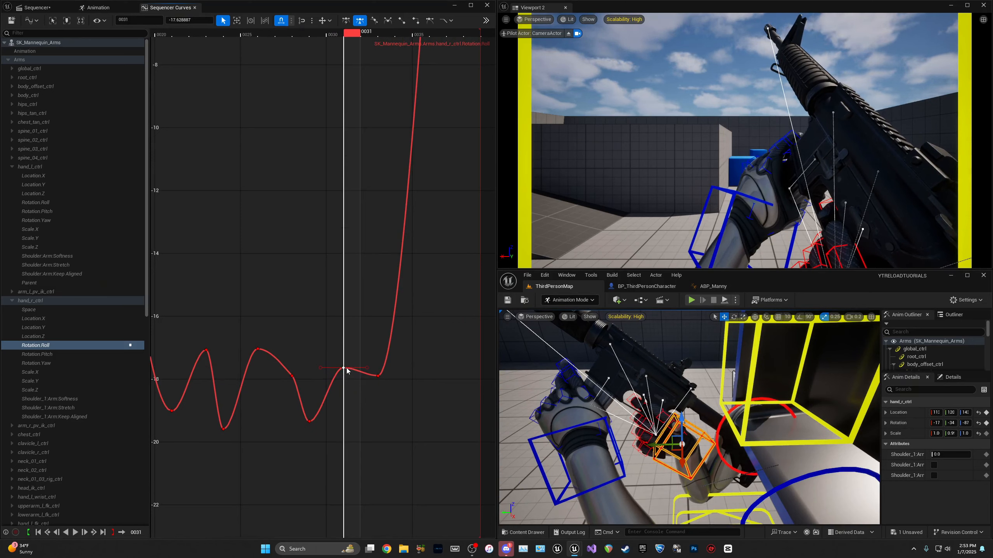
pyautogui.moveTo(355, 40); pyautogui.dragTo(215, 62)
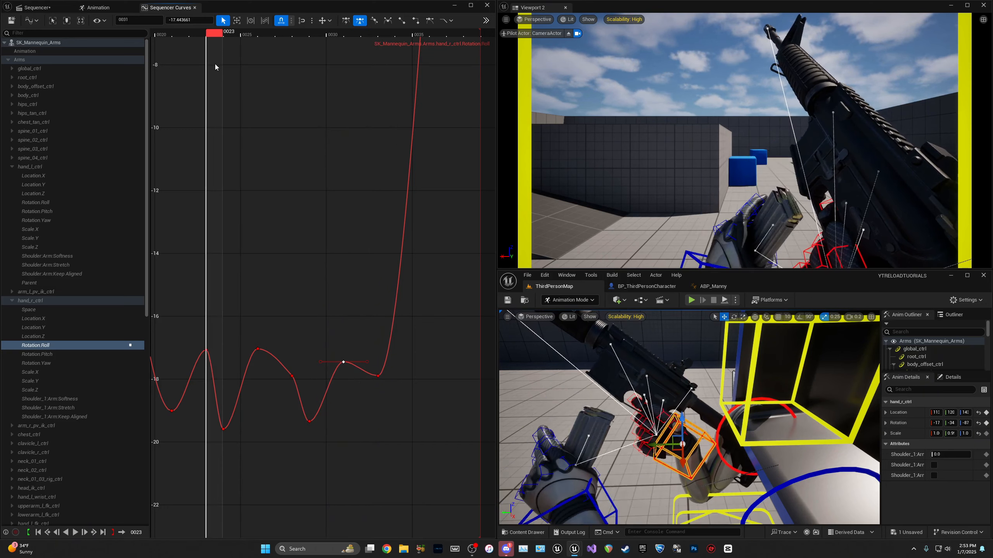
pyautogui.press('space')
pyautogui.moveTo(263, 35); pyautogui.dragTo(218, 39)
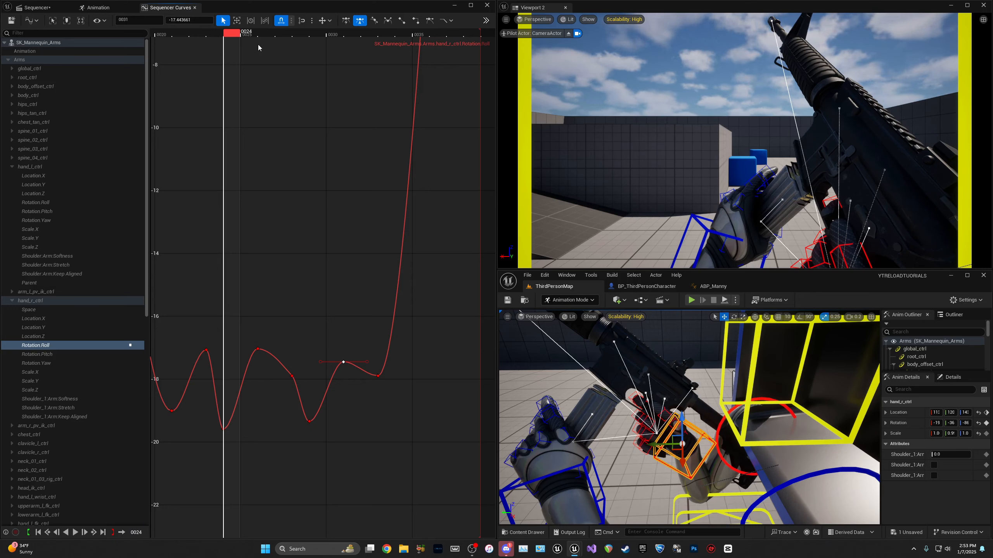
# Step: Replay the reload from frame 23 and display the right hand control's Rotation.Pitch curve around frame 6
pyautogui.moveTo(255, 33); pyautogui.dragTo(212, 61)
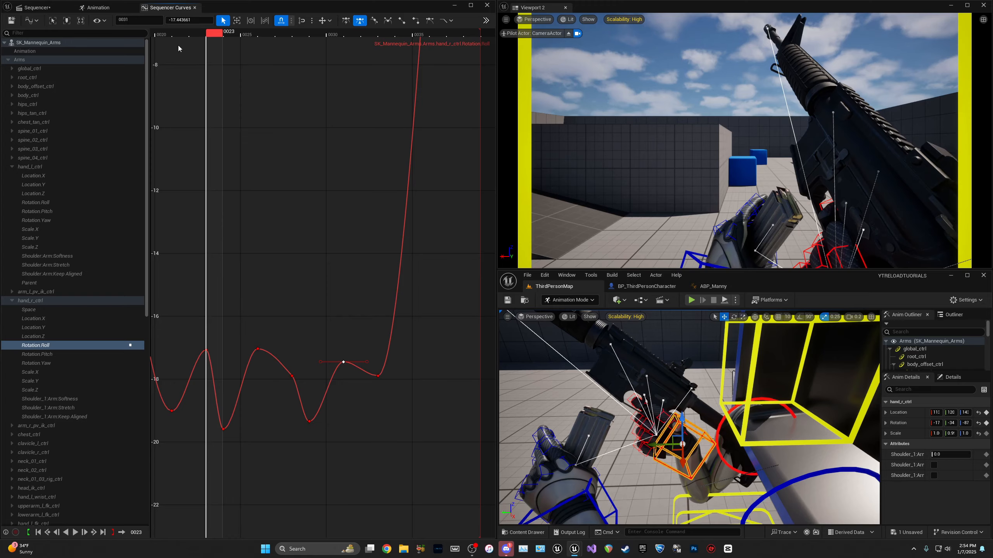
pyautogui.press('space')
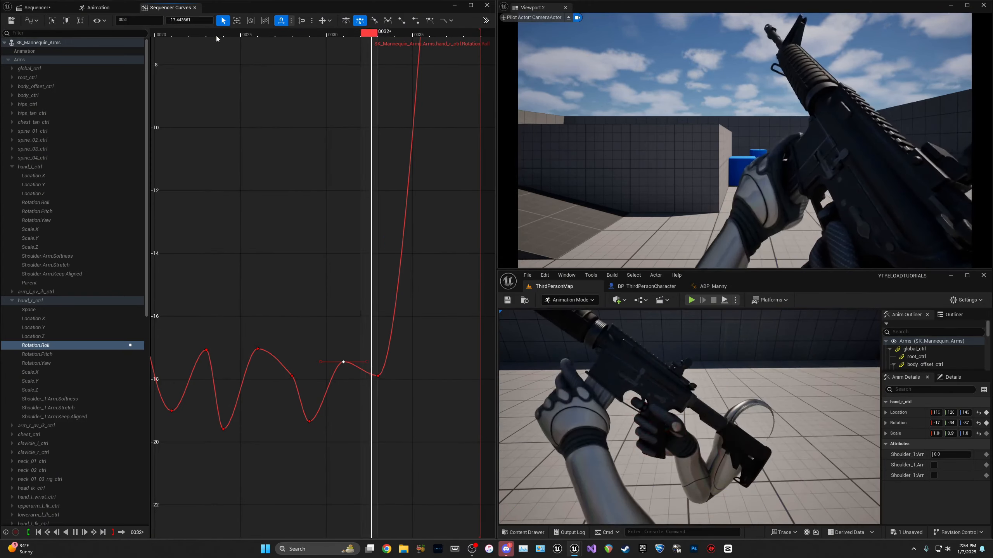
pyautogui.click(37, 354)
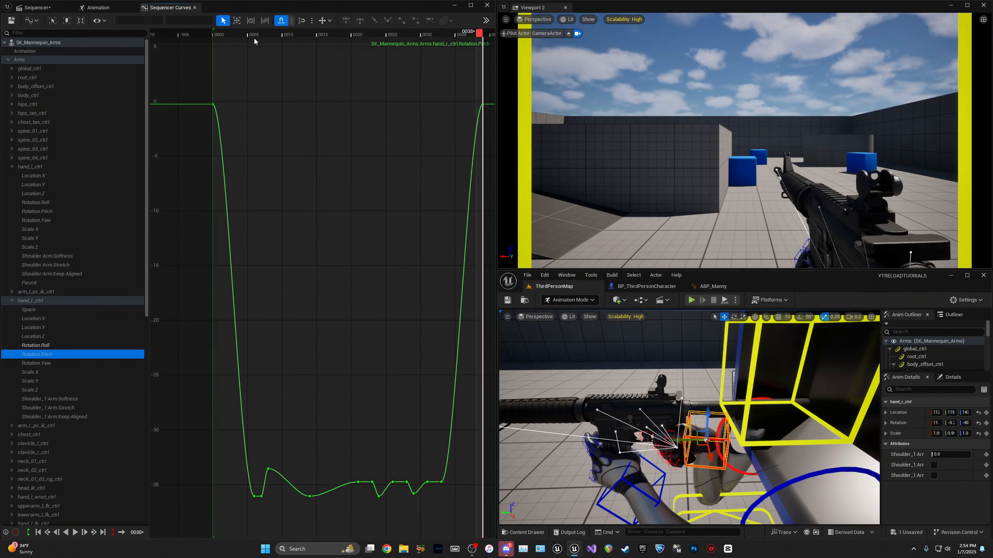
pyautogui.moveTo(249, 37); pyautogui.dragTo(255, 38)
pyautogui.moveTo(292, 287); pyautogui.dragTo(288, 74, button='right')
pyautogui.scroll(4, 255, 247)
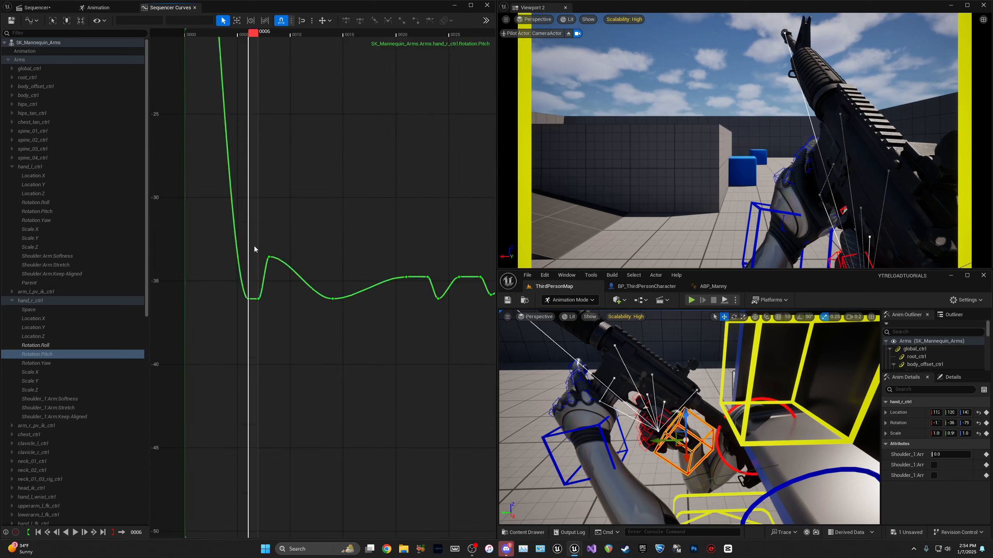
# Step: Lower the frame 6 pitch key to about -37.09 and play the reload from the start
pyautogui.moveTo(254, 35)
pyautogui.mouseDown()
pyautogui.moveTo(222, 36)
pyautogui.moveTo(253, 37)
pyautogui.mouseUp()
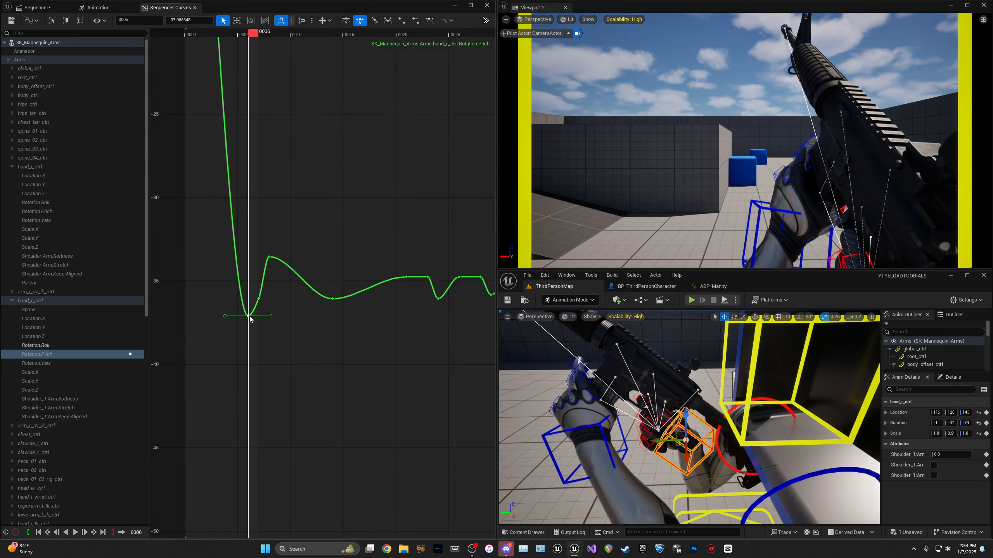
pyautogui.moveTo(253, 36); pyautogui.dragTo(187, 69)
pyautogui.press('space')
pyautogui.press('space')
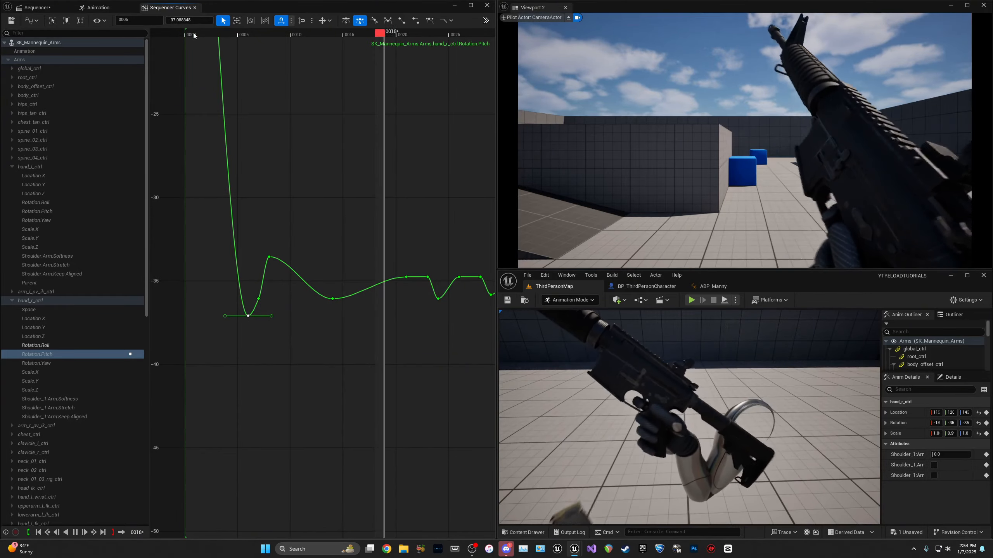
# Step: Lower the frame 14 pitch key to about -36.58 and play the reload from the start
pyautogui.moveTo(225, 35); pyautogui.dragTo(314, 37)
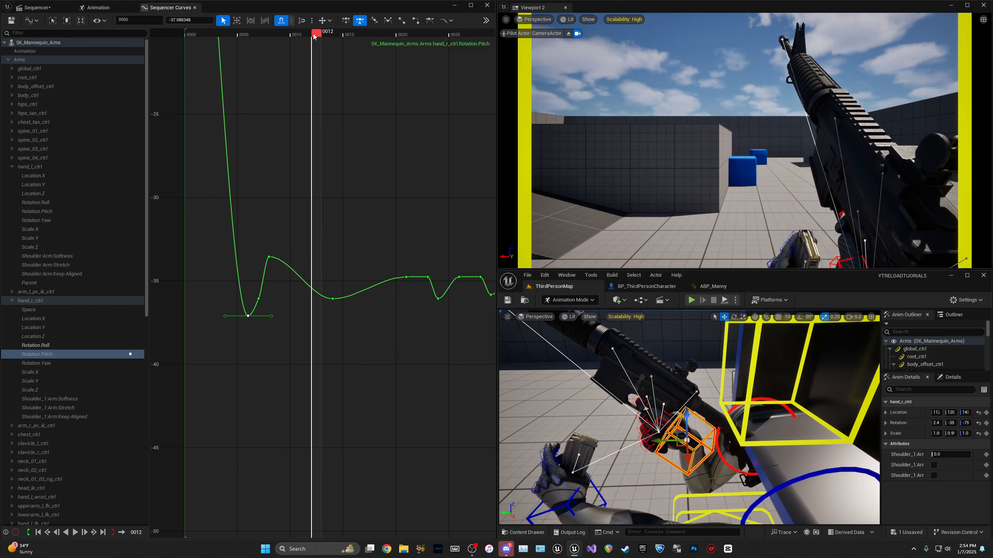
pyautogui.click(333, 300)
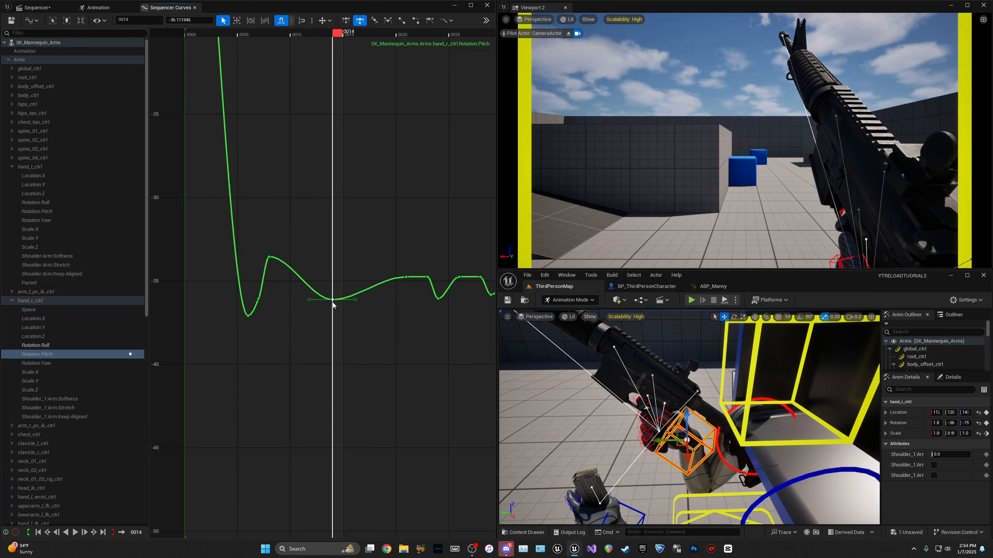
pyautogui.moveTo(334, 35); pyautogui.dragTo(198, 35)
pyautogui.press('space')
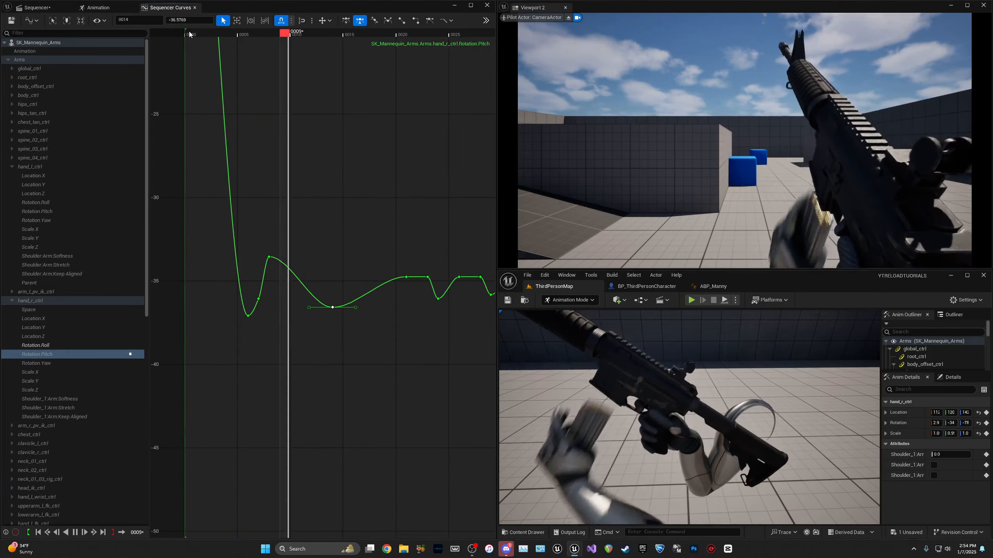
# Step: Try deleting the frame 7 pitch key, review the reload from the start, and undo the deletion
pyautogui.moveTo(235, 34); pyautogui.dragTo(270, 40)
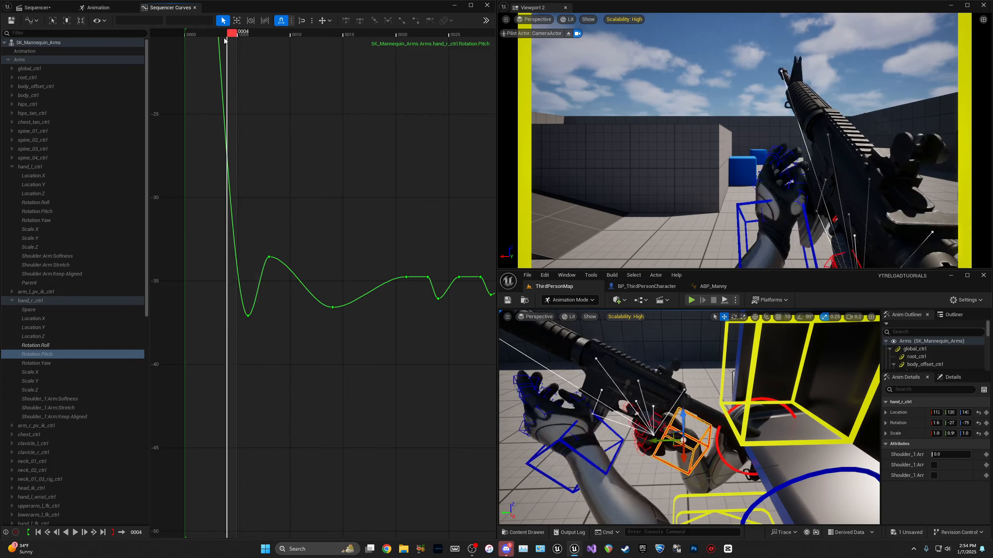
pyautogui.moveTo(224, 40); pyautogui.dragTo(189, 36)
pyautogui.press('space')
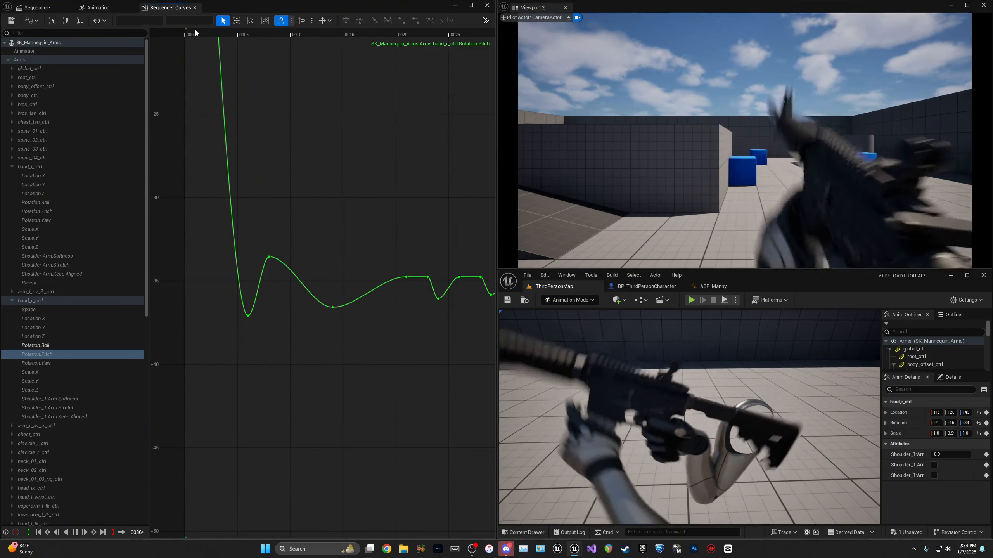
pyautogui.click(196, 33)
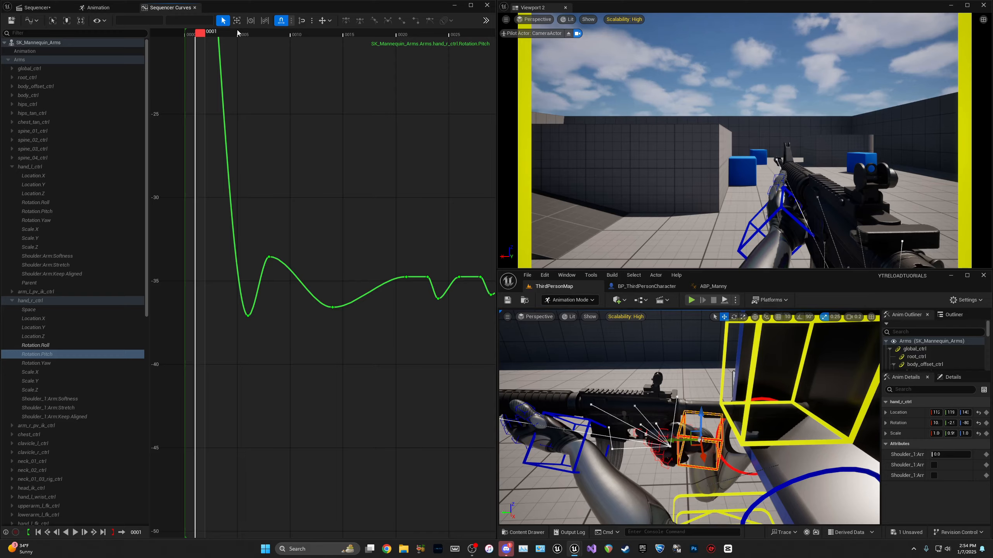
pyautogui.moveTo(238, 33); pyautogui.dragTo(185, 43)
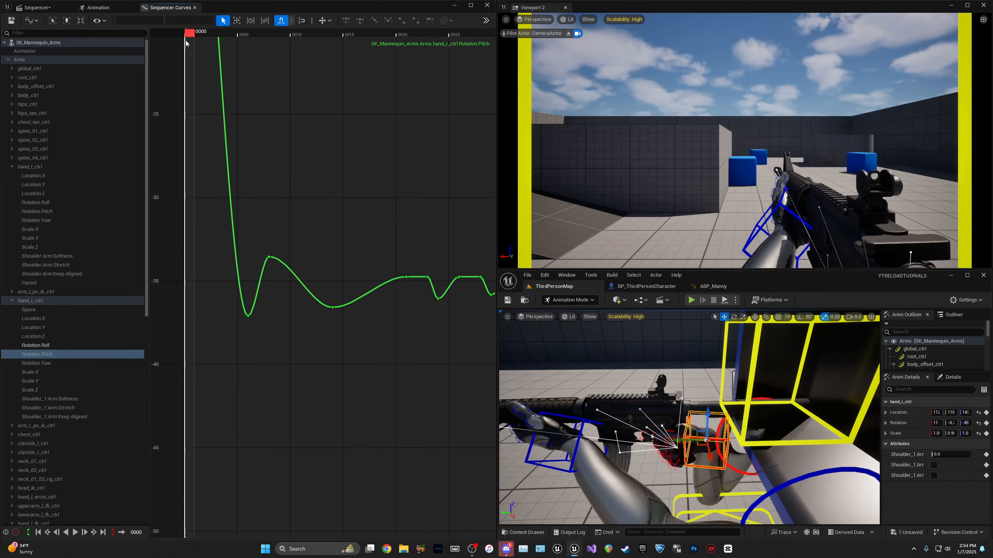
pyautogui.press('space')
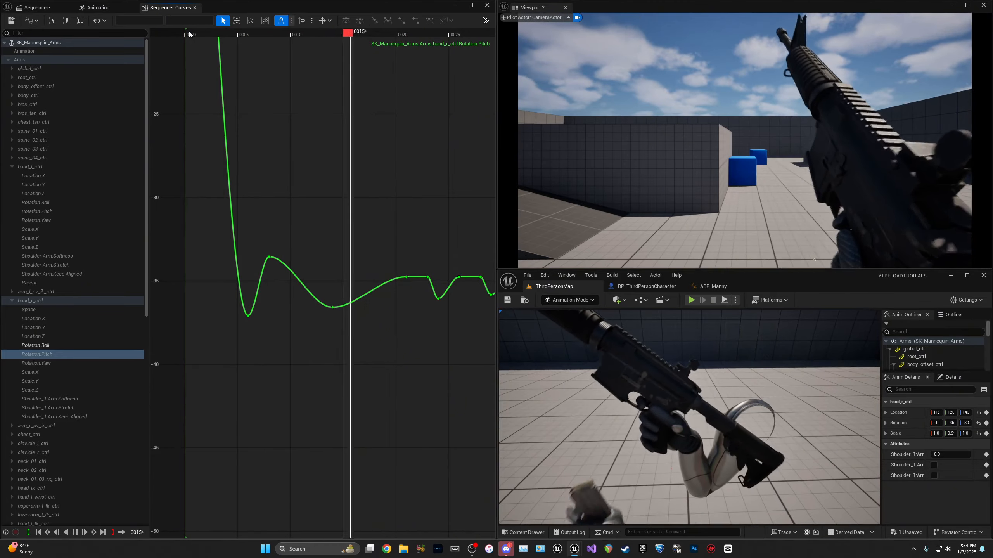
pyautogui.press('space')
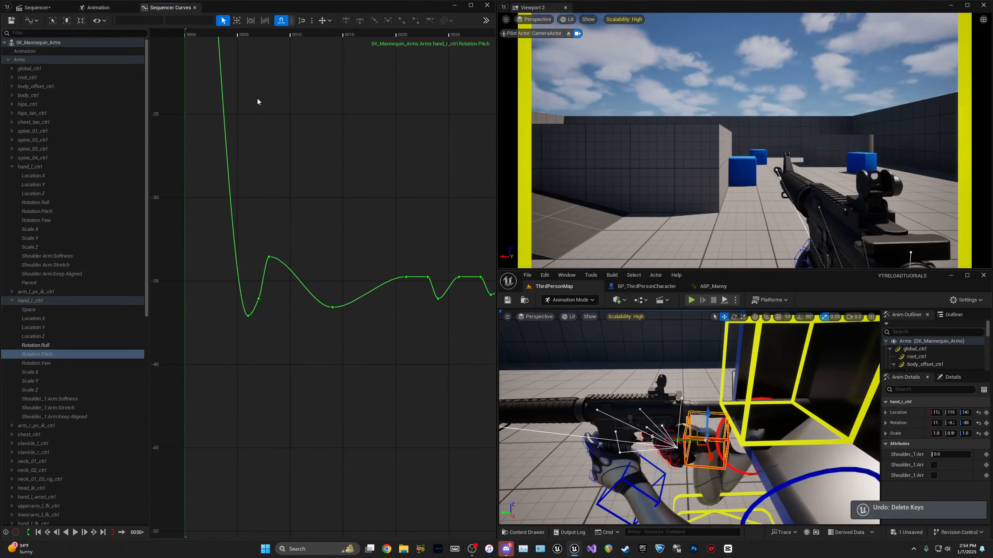
# Step: Remove the frame 7 pitch key again and review the early reload motion in repeated playback from the start
pyautogui.moveTo(245, 34); pyautogui.dragTo(187, 35)
pyautogui.press('space')
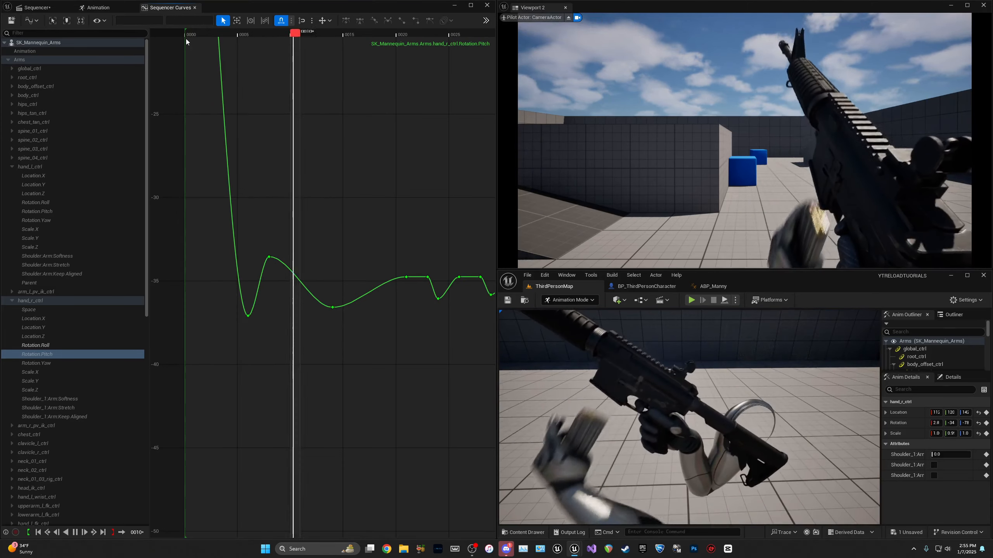
pyautogui.press('space')
pyautogui.press('space')
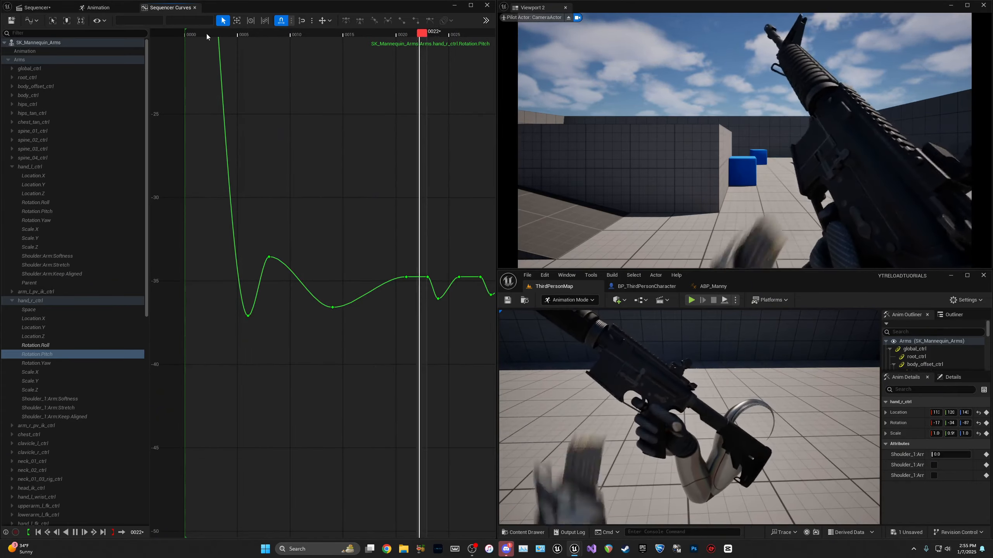
pyautogui.moveTo(262, 35); pyautogui.dragTo(278, 41)
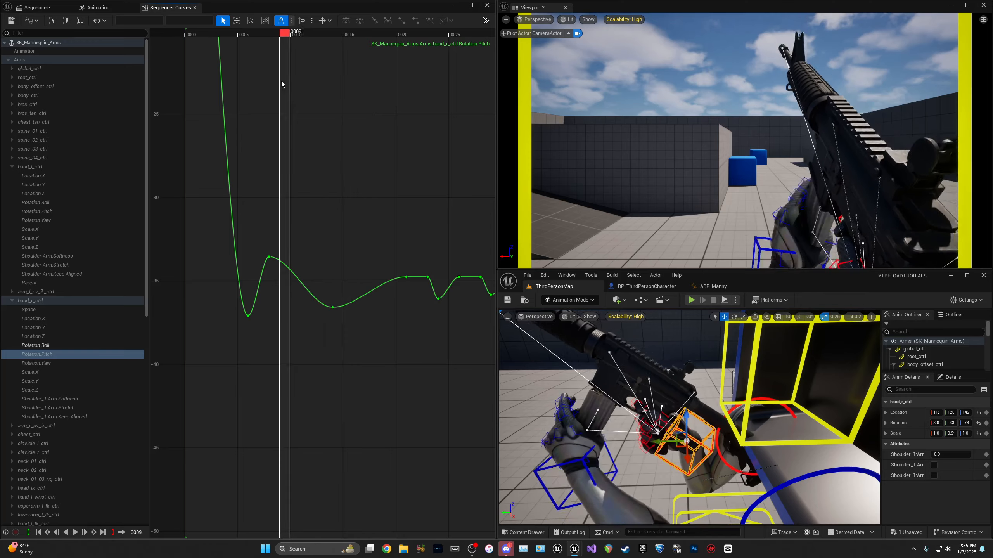
pyautogui.moveTo(281, 83); pyautogui.dragTo(184, 59)
pyautogui.press('space')
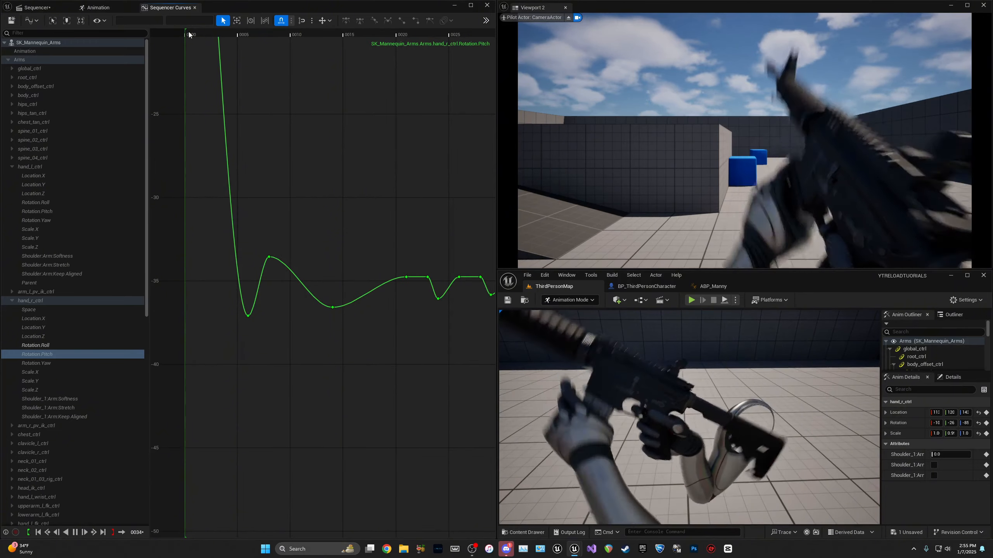
pyautogui.press('space')
# Step: Lower the frame 14 pitch key to about -36.69, trying it at frame 13 as well, and replay the reload
pyautogui.moveTo(259, 34); pyautogui.dragTo(341, 137)
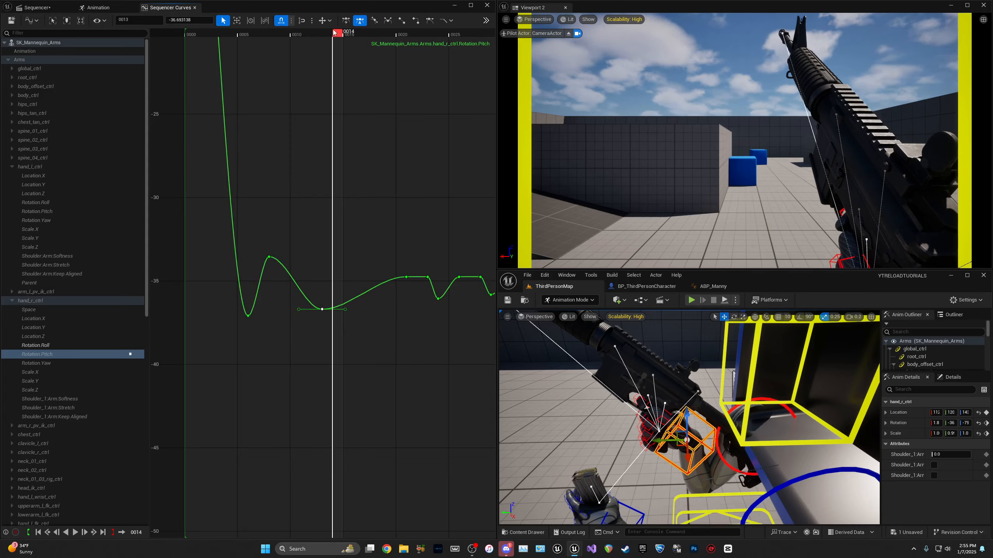
pyautogui.moveTo(334, 33); pyautogui.dragTo(203, 46)
pyautogui.press('space')
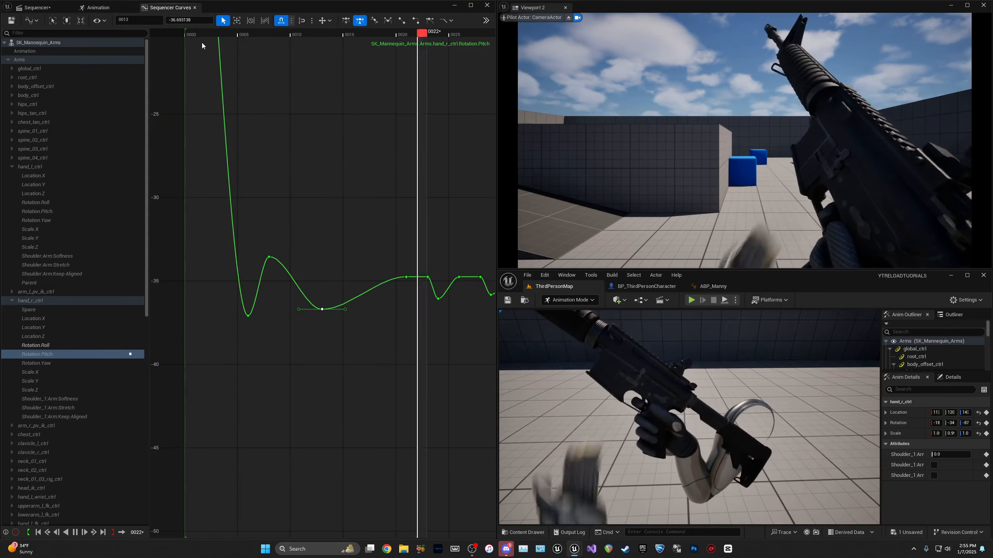
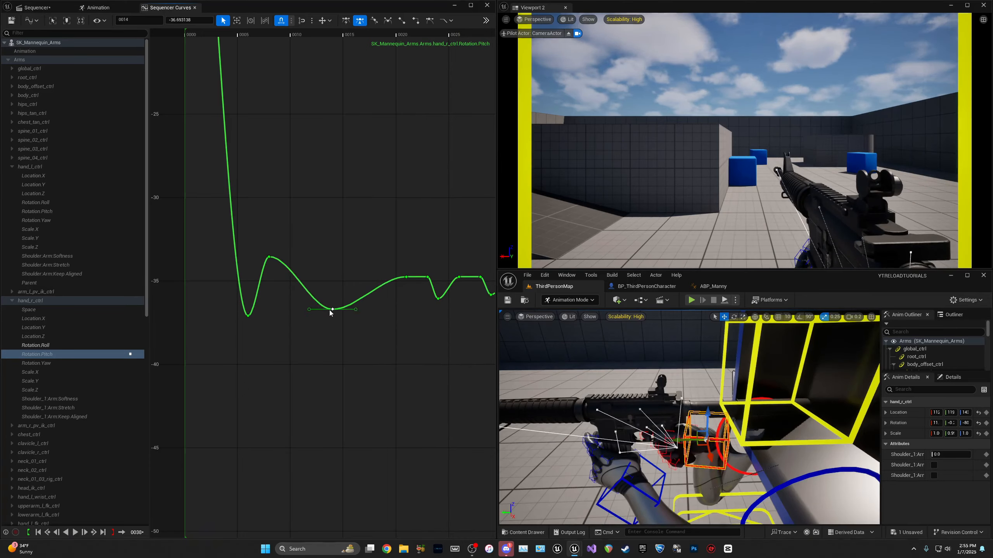
pyautogui.click(186, 36)
pyautogui.press('space')
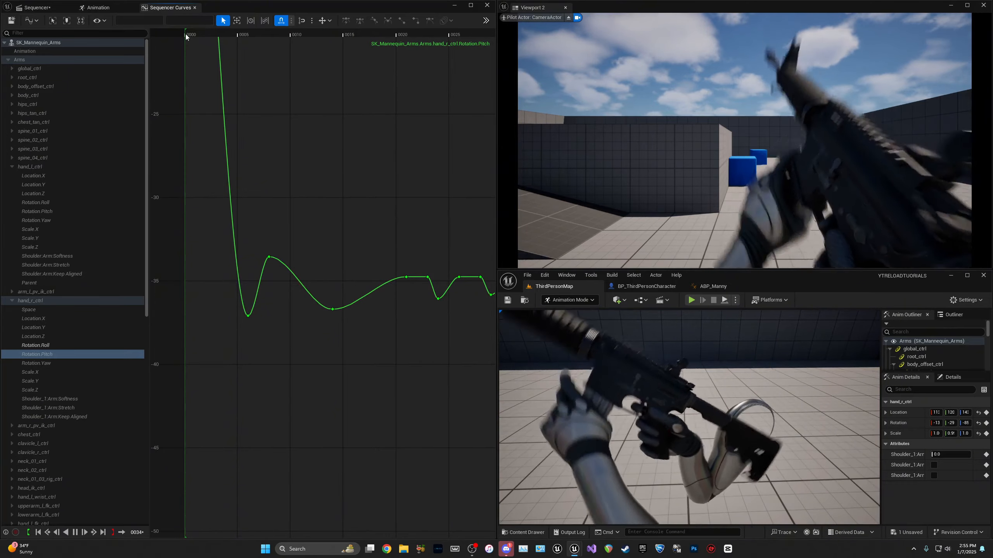
# Step: Raise the frame 21 pitch key to about -33.7 and play the reload from the start
pyautogui.moveTo(195, 35); pyautogui.dragTo(406, 61)
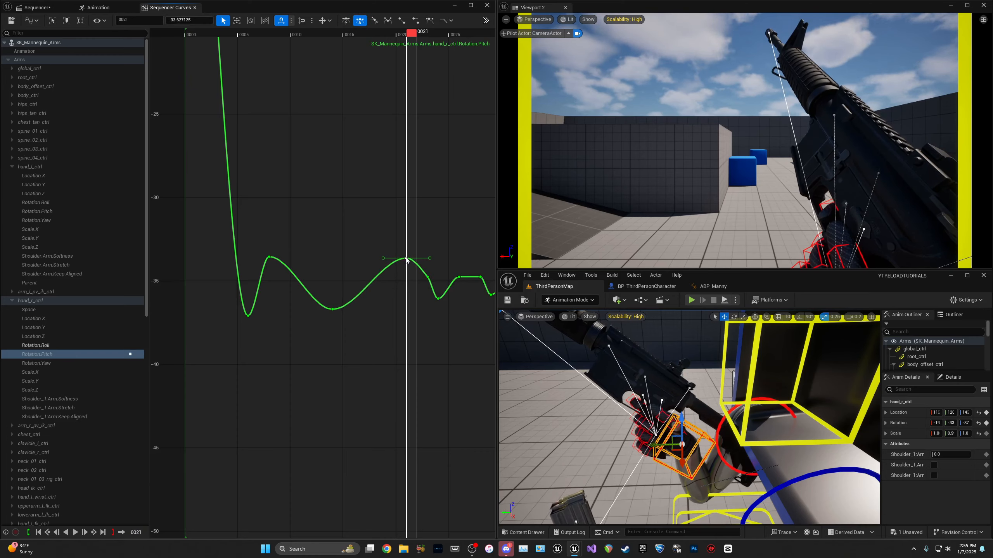
pyautogui.click(228, 35)
pyautogui.press('space')
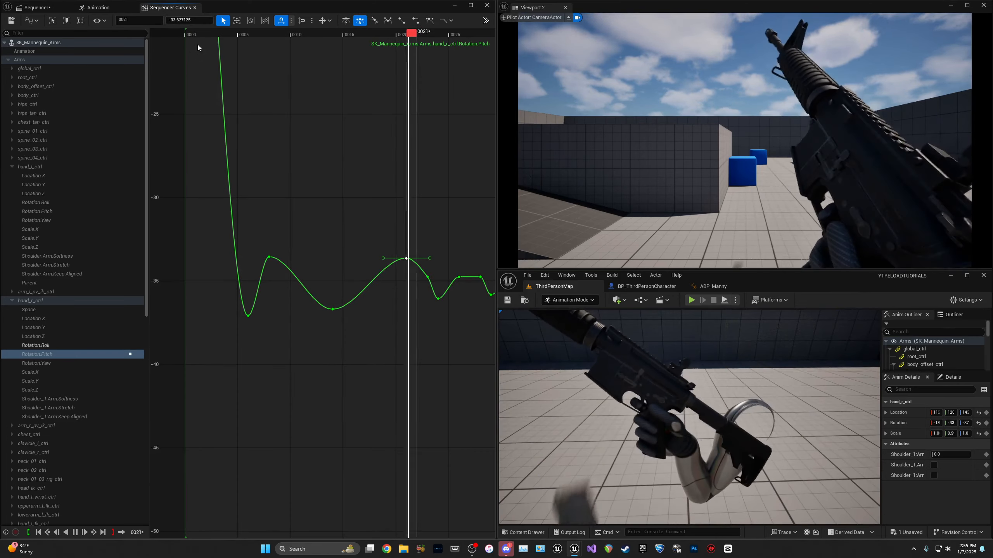
pyautogui.moveTo(273, 46); pyautogui.dragTo(354, 75)
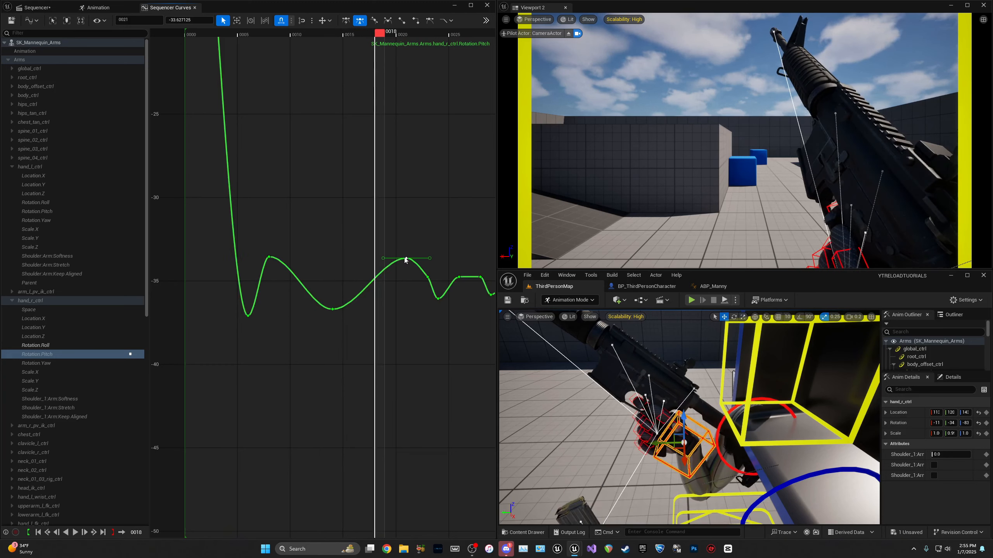
pyautogui.moveTo(405, 260); pyautogui.dragTo(406, 258)
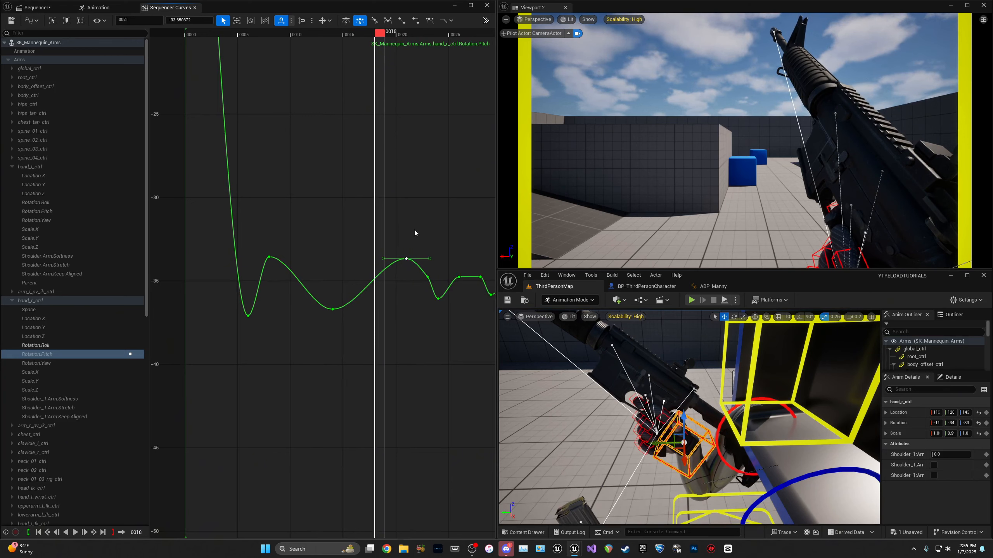
pyautogui.moveTo(368, 45)
pyautogui.mouseDown()
pyautogui.moveTo(399, 51)
pyautogui.moveTo(377, 62)
pyautogui.mouseUp()
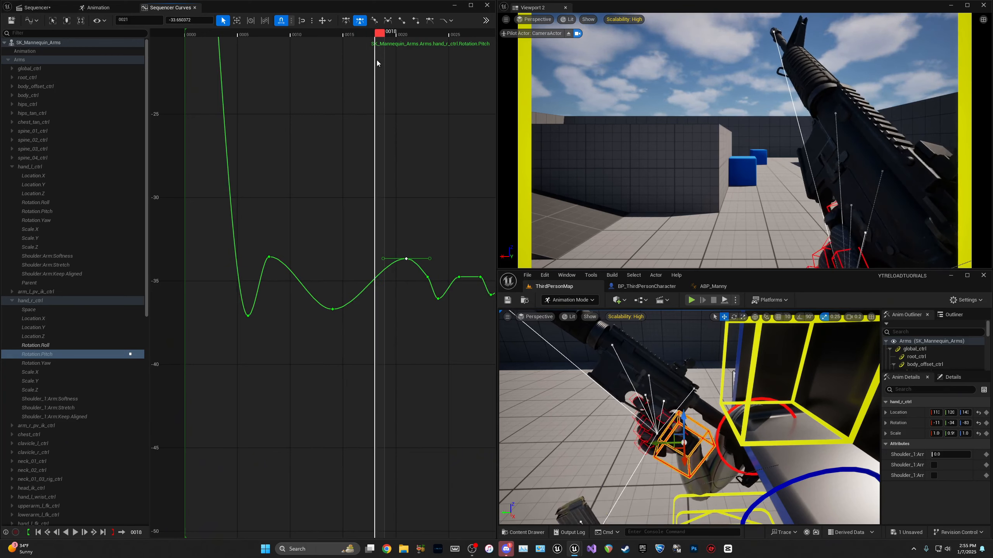
pyautogui.press('space')
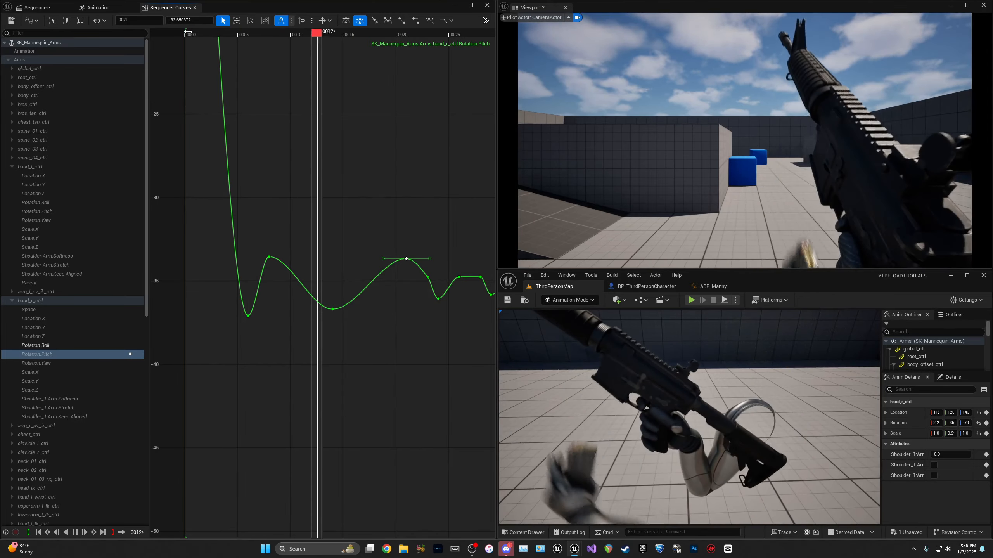
# Step: Move the frame 24 pitch key to frame 25 at about -36.03 and play back the motion
pyautogui.moveTo(187, 31); pyautogui.dragTo(444, 49)
pyautogui.moveTo(467, 294); pyautogui.dragTo(390, 281, button='right')
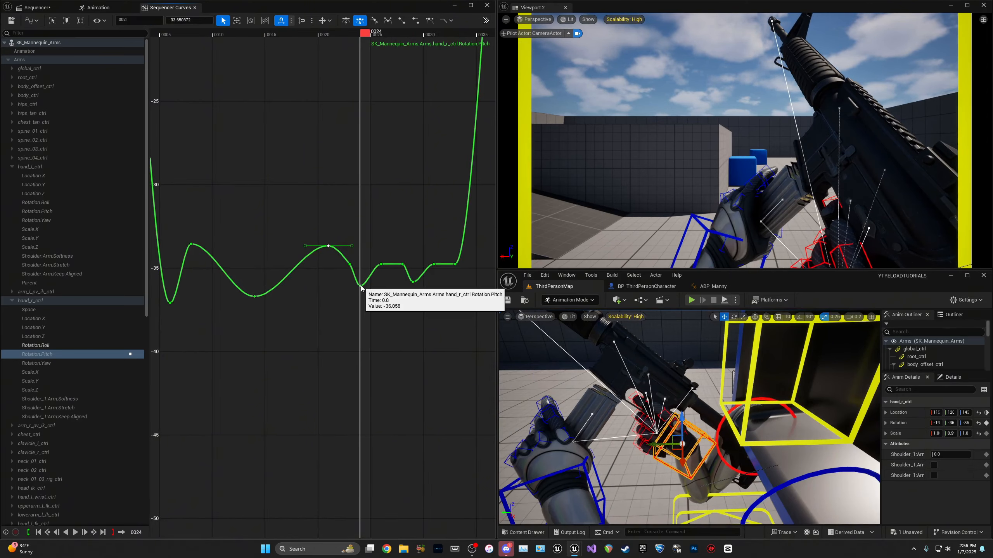
pyautogui.click(361, 287)
pyautogui.moveTo(365, 289); pyautogui.dragTo(384, 303)
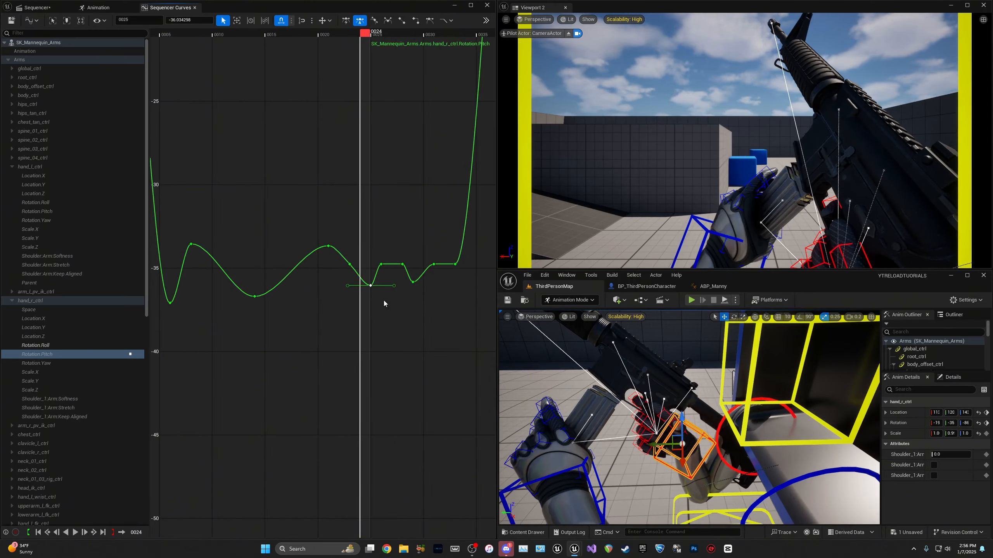
pyautogui.press('space')
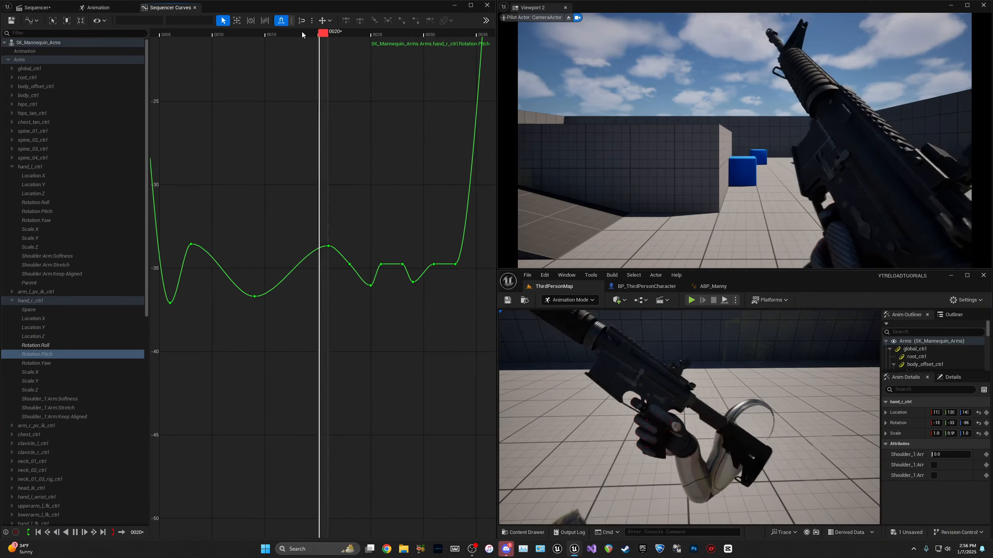
# Step: Move the frame 29 pitch key to frame 30 and replay the end of the reload
pyautogui.press('space')
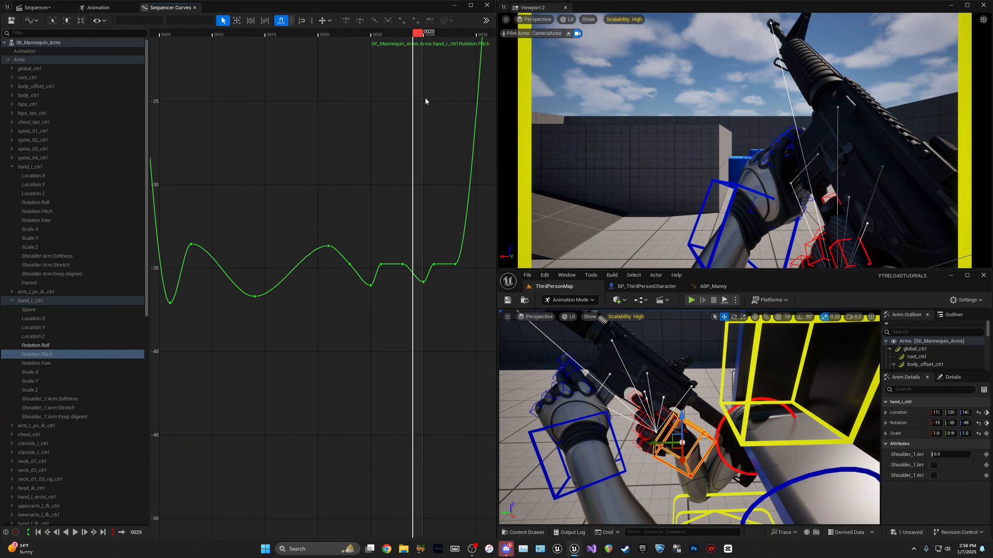
pyautogui.press('space')
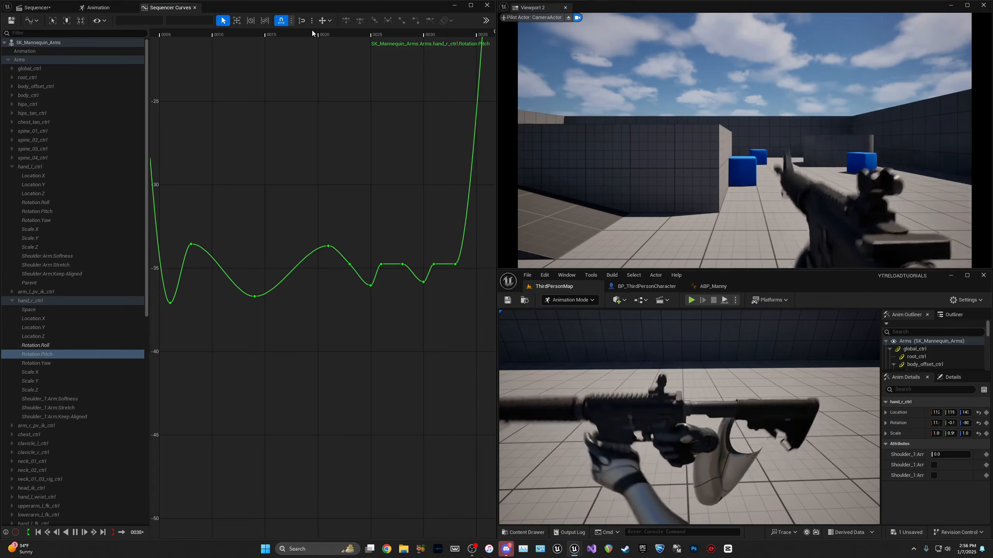
pyautogui.click(312, 34)
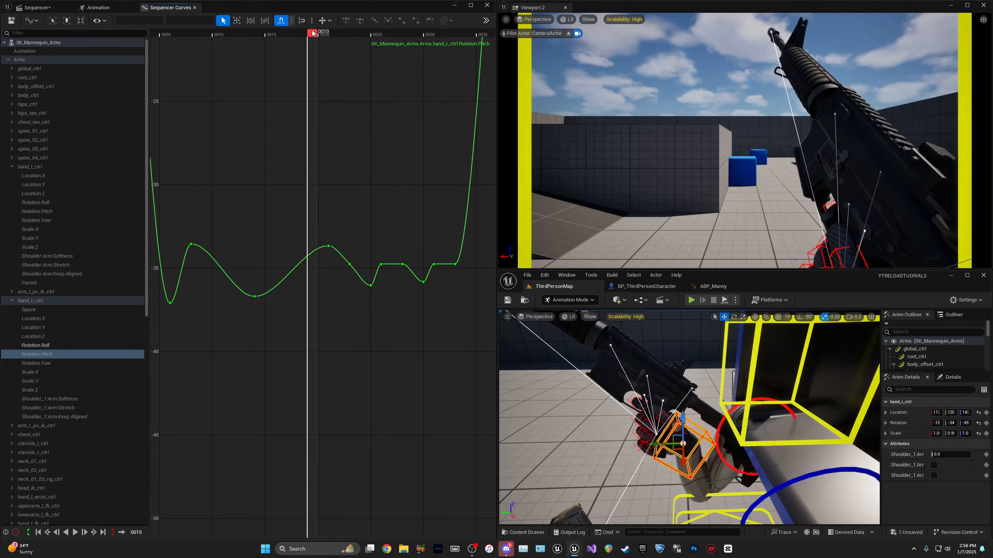
# Step: Move the frame 30 pitch key of the right hand control back to frame 29 and replay the reload several times
pyautogui.moveTo(315, 36); pyautogui.dragTo(416, 38)
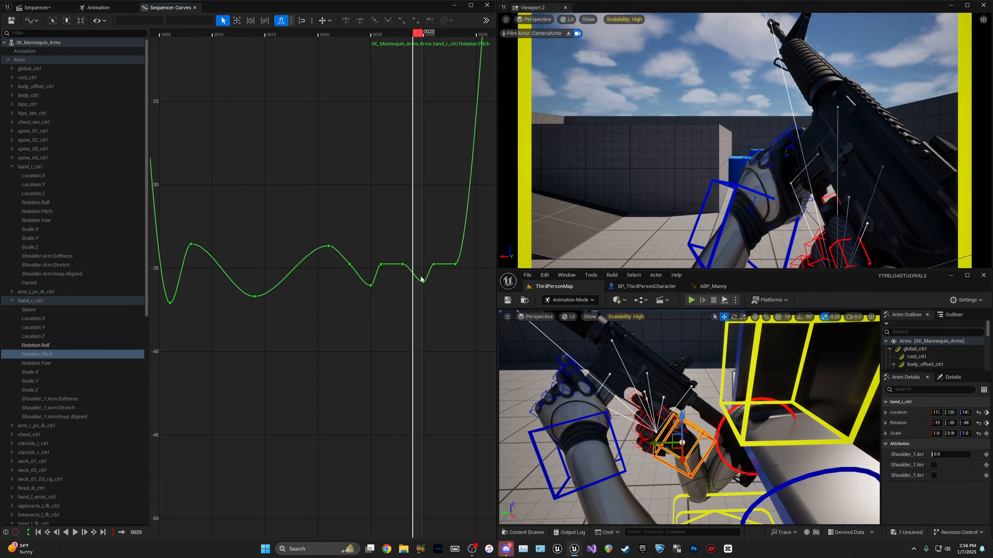
pyautogui.click(328, 60)
pyautogui.press('space')
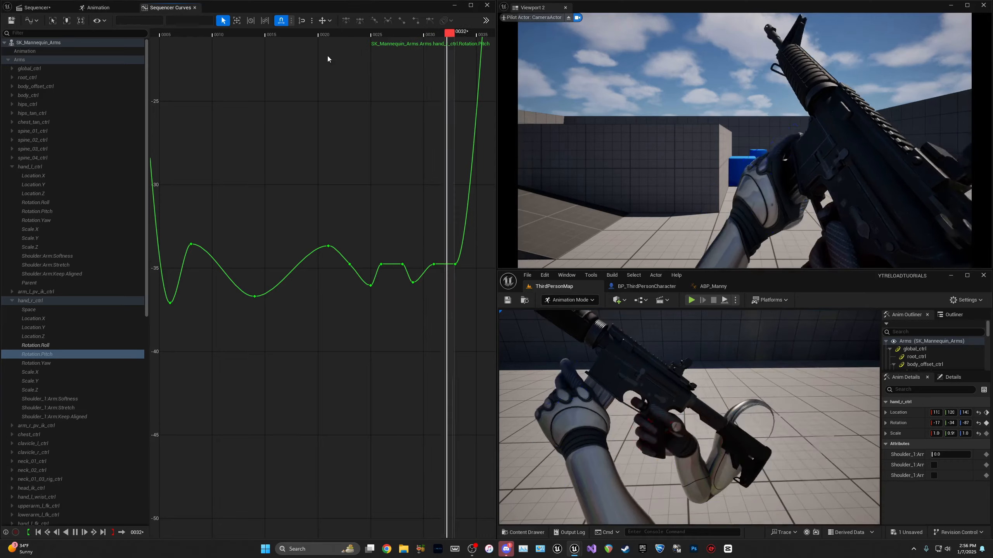
pyautogui.click(348, 36)
pyautogui.press('space')
pyautogui.click(285, 37)
pyautogui.press('space')
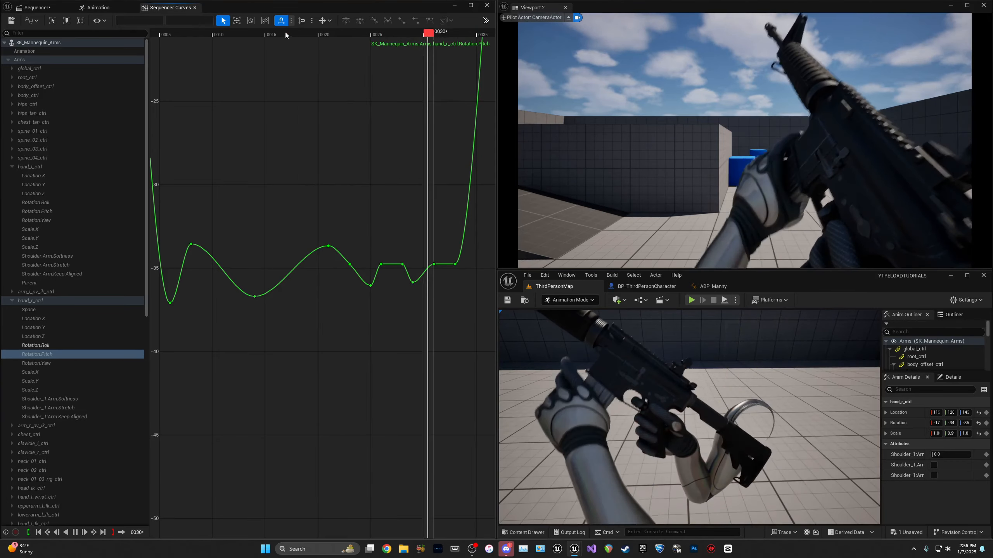
pyautogui.press('space')
pyautogui.moveTo(295, 36); pyautogui.dragTo(253, 36)
pyautogui.press('space')
pyautogui.click(251, 36)
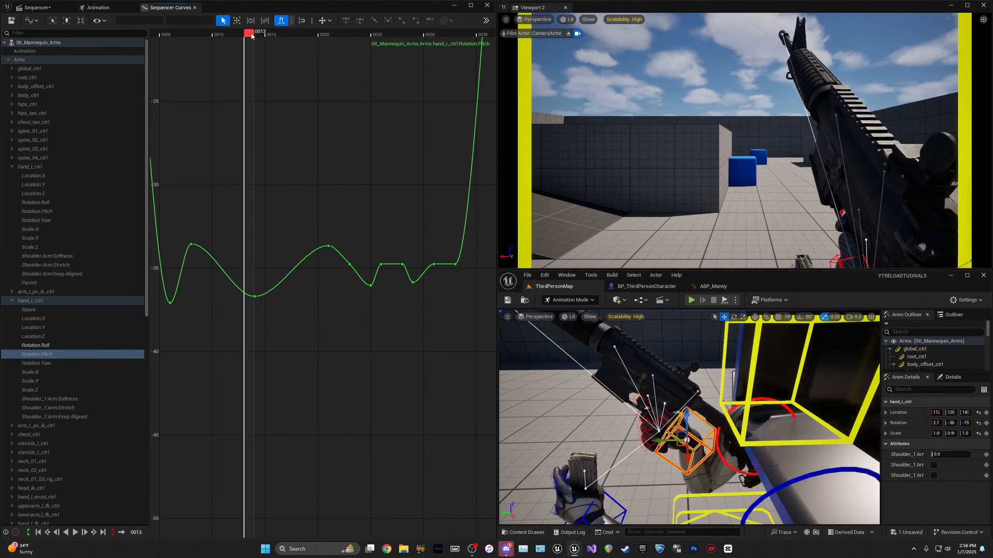
pyautogui.press('space')
# Step: Lower the frame 29 pitch key to about -36.43 and replay the reload through to its end
pyautogui.moveTo(323, 36); pyautogui.dragTo(418, 42)
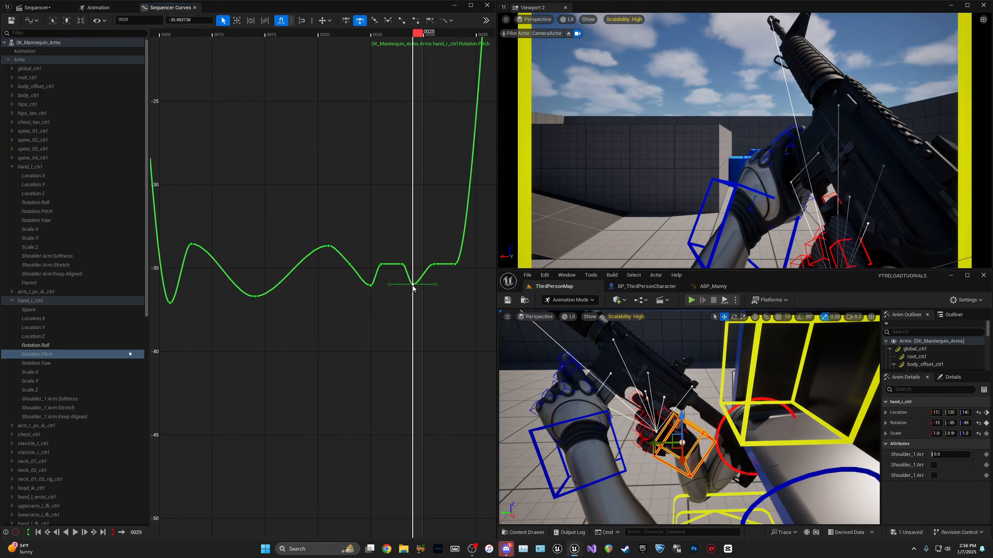
pyautogui.moveTo(415, 33); pyautogui.dragTo(308, 43)
pyautogui.press('space')
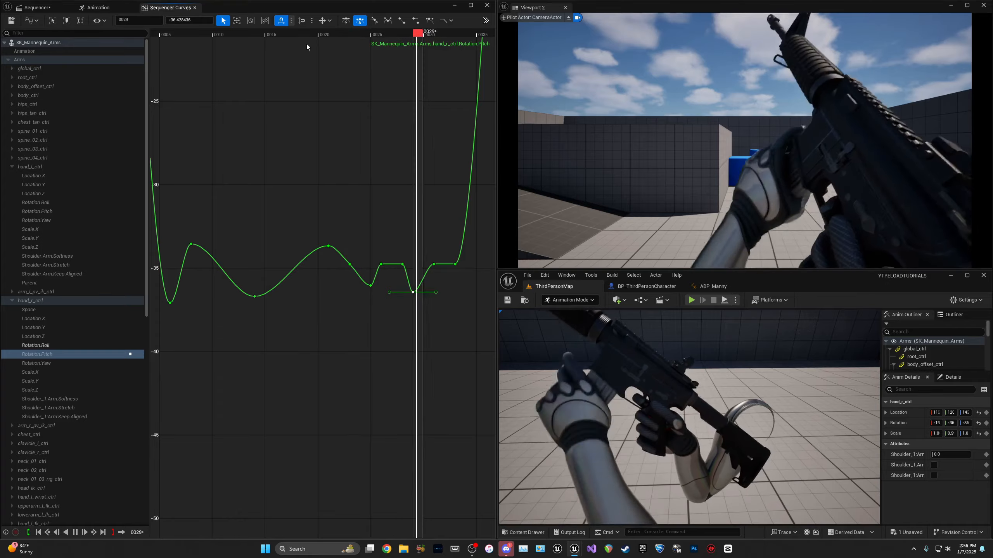
pyautogui.press('space')
pyautogui.click(278, 36)
pyautogui.press('space')
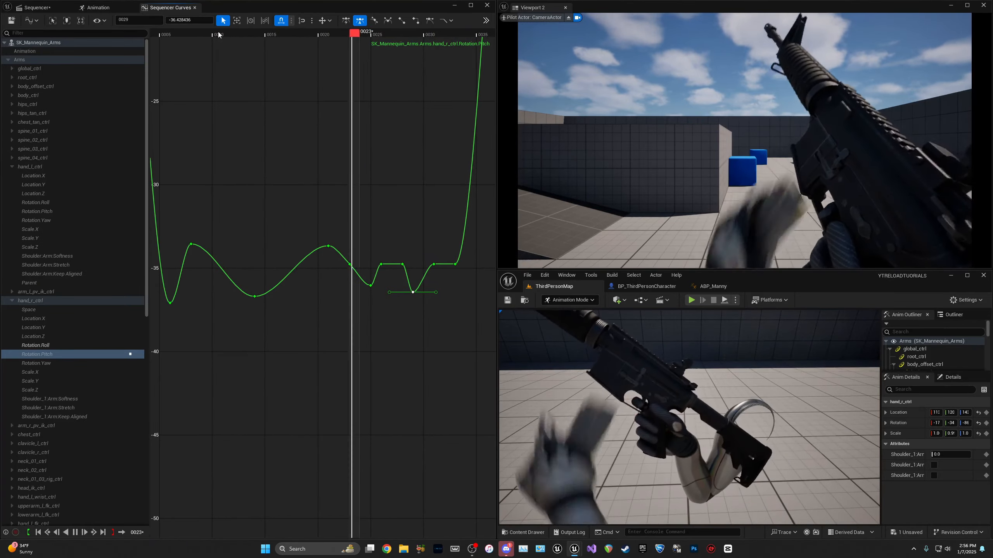
pyautogui.press('space')
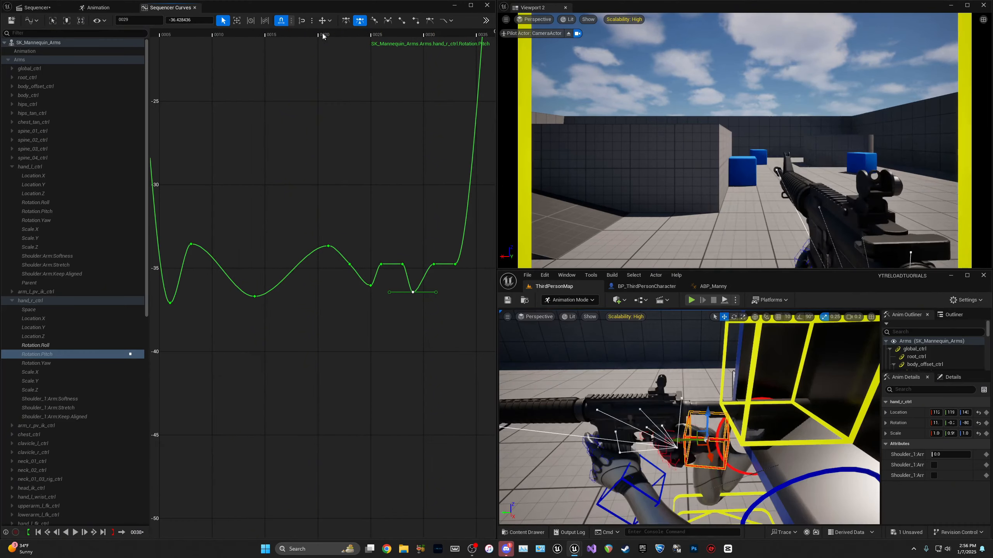
# Step: Try the frame 31 pitch key at about -33.95 and replay the magazine insertion from several earlier frames
pyautogui.moveTo(429, 35); pyautogui.dragTo(440, 49)
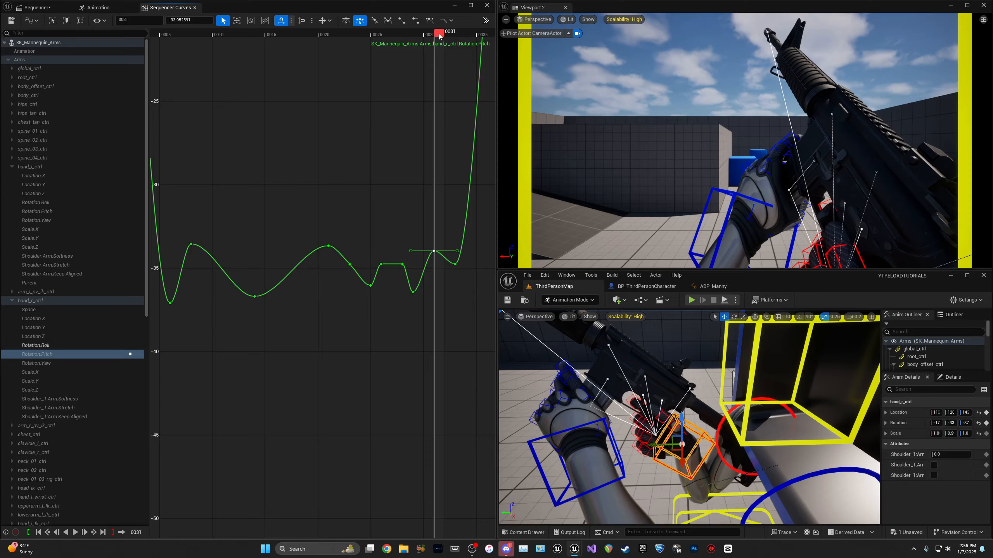
pyautogui.click(382, 38)
pyautogui.press('space')
pyautogui.press('space')
pyautogui.click(335, 38)
pyautogui.press('space')
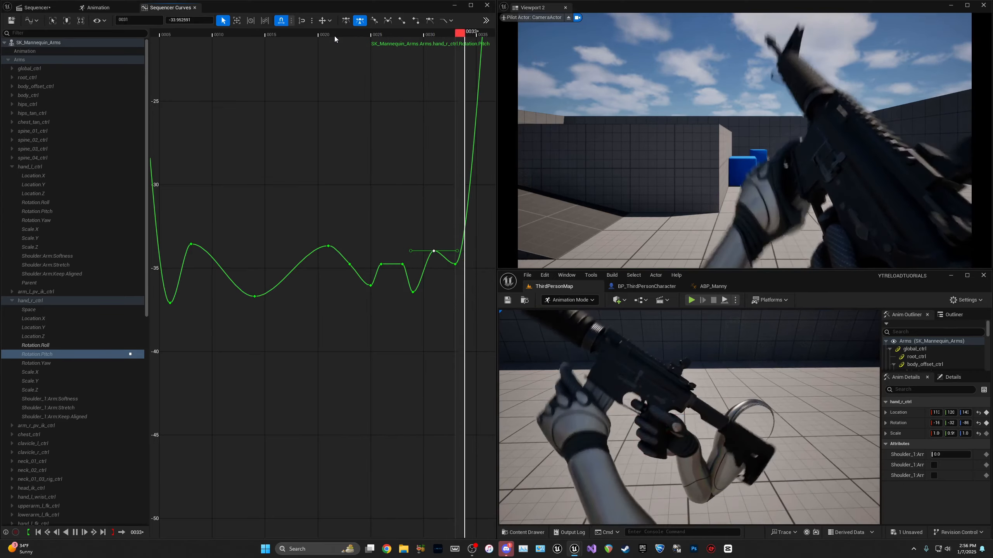
pyautogui.press('space')
pyautogui.moveTo(335, 37); pyautogui.dragTo(282, 38)
pyautogui.press('space')
pyautogui.press('space')
pyautogui.click(283, 38)
pyautogui.press('space')
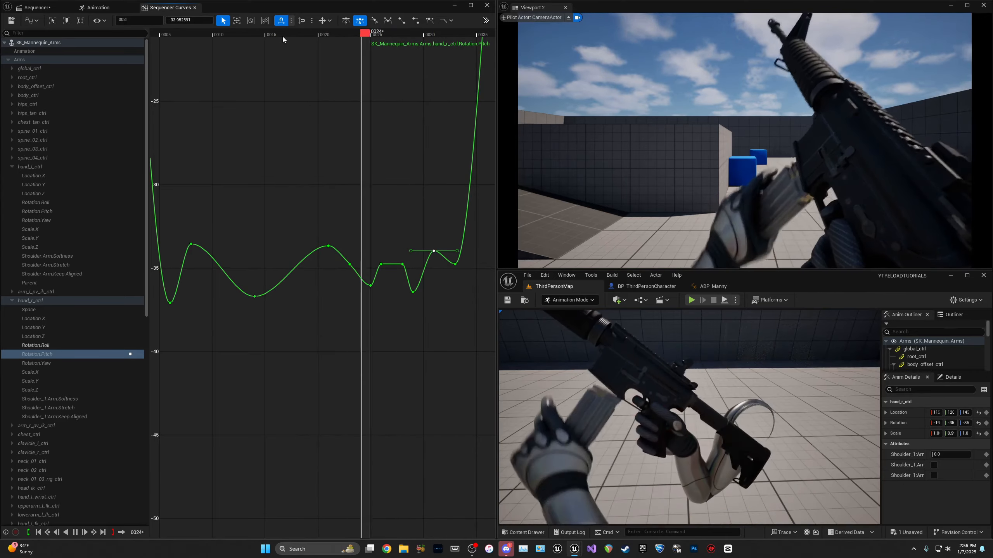
# Step: Set the frame 31 pitch key to about -34.21 and play back the motion
pyautogui.moveTo(298, 38); pyautogui.dragTo(392, 35)
pyautogui.moveTo(434, 250); pyautogui.dragTo(434, 258)
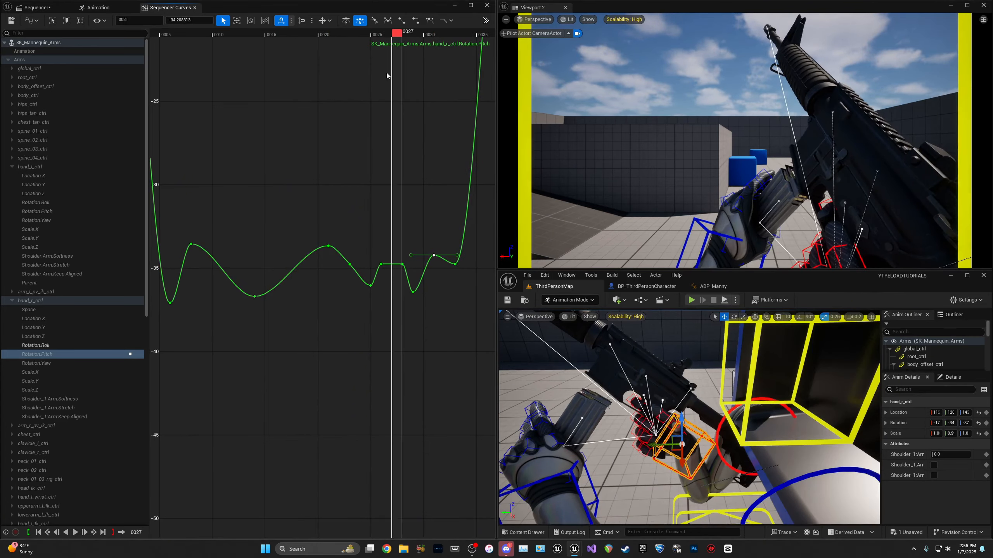
pyautogui.press('space')
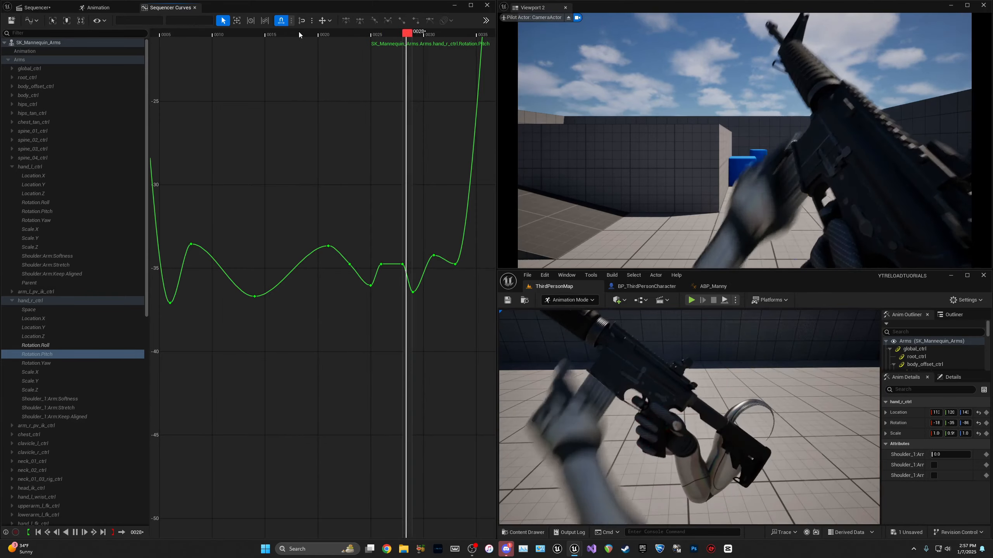
pyautogui.click(299, 35)
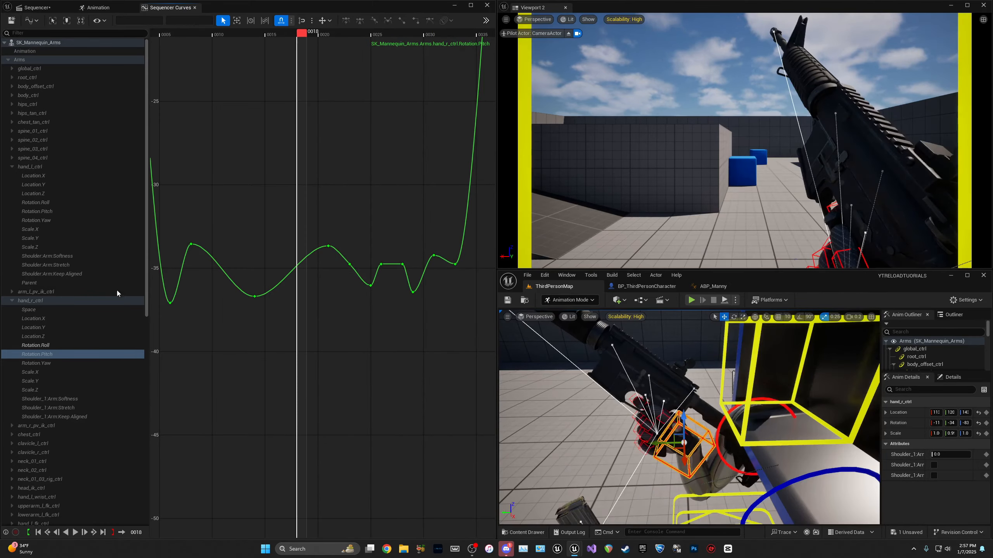
# Step: On the right hand control's yaw curve, raise the frame 6 key, trying about -78.04 before settling on about -78.82
pyautogui.click(51, 364)
pyautogui.moveTo(226, 37)
pyautogui.mouseDown()
pyautogui.moveTo(201, 37)
pyautogui.moveTo(214, 38)
pyautogui.mouseUp()
pyautogui.moveTo(226, 56); pyautogui.dragTo(243, 168, button='right')
pyautogui.scroll(2, 243, 168)
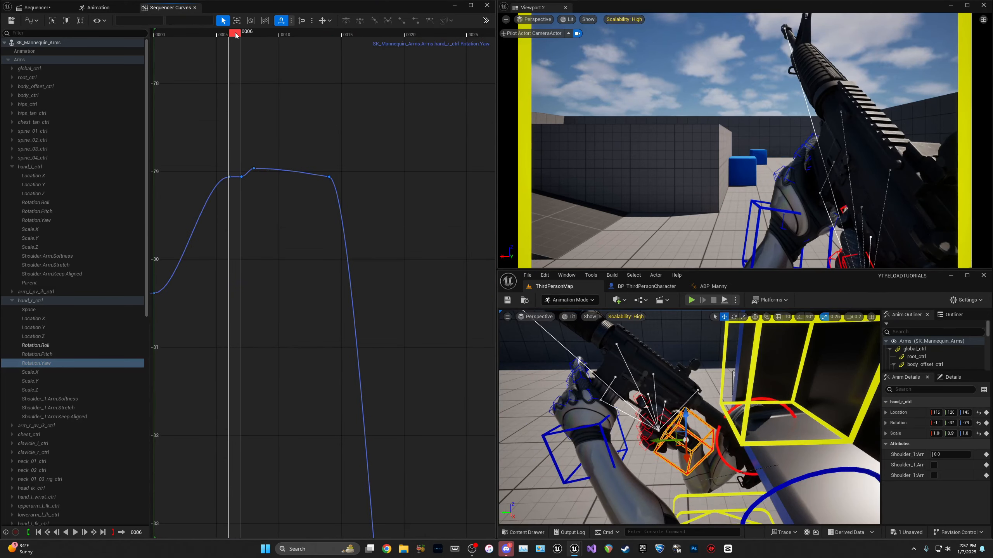
pyautogui.click(229, 177)
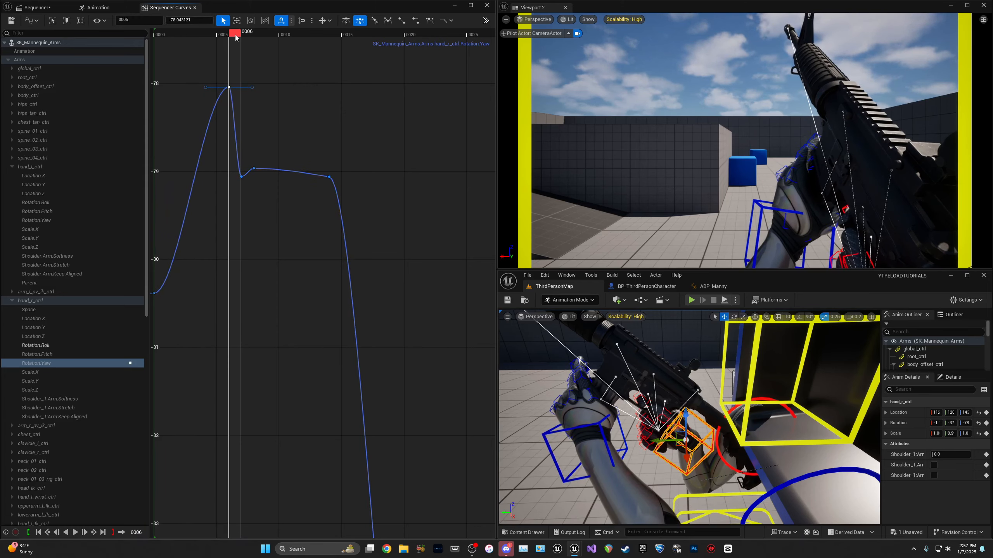
pyautogui.press('space')
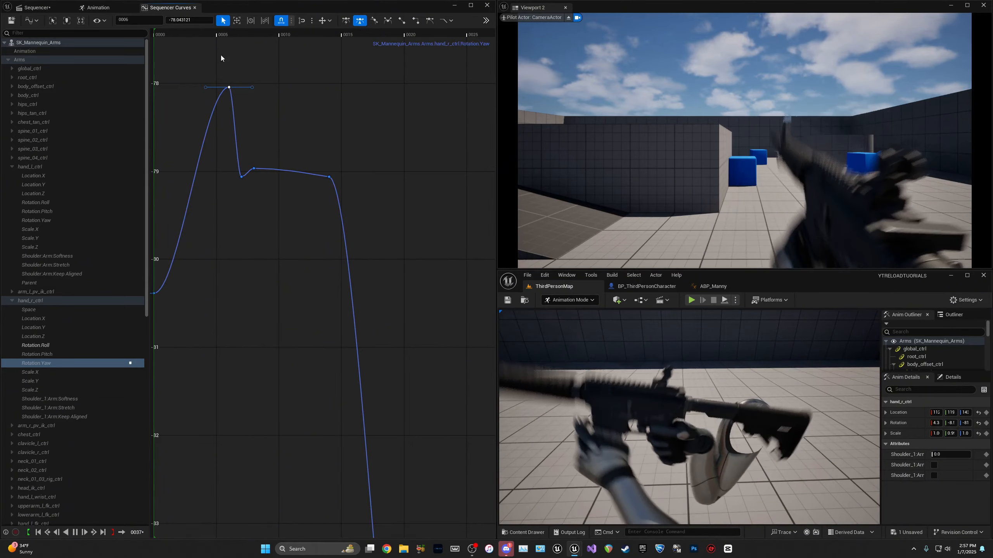
pyautogui.press('space')
pyautogui.hotkey('ctrl', 'z')
# Step: Lower the frame 7 yaw key to about -79.33 and replay the start of the reload
pyautogui.moveTo(234, 36)
pyautogui.mouseDown()
pyautogui.moveTo(443, 35)
pyautogui.moveTo(228, 35)
pyautogui.moveTo(246, 35)
pyautogui.mouseUp()
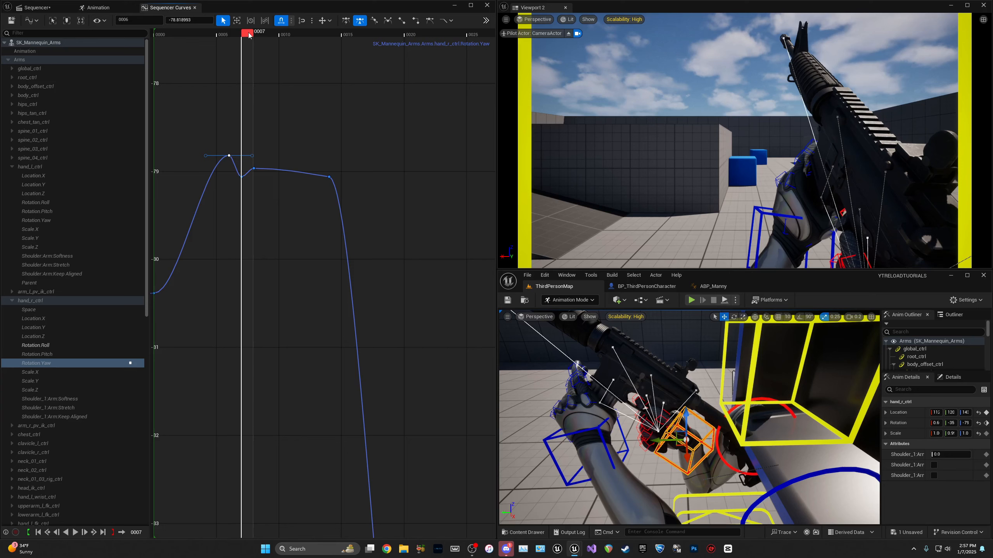
pyautogui.click(241, 177)
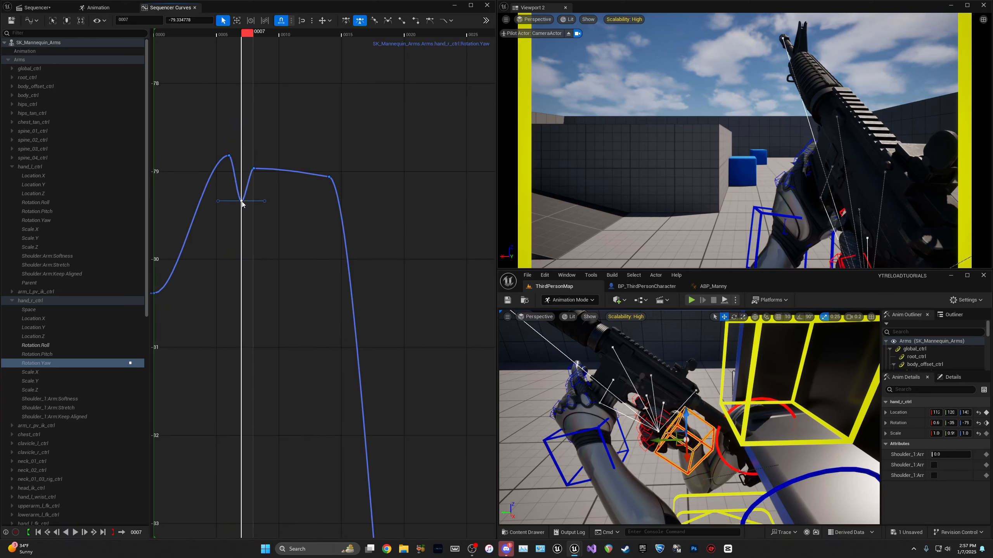
pyautogui.press('space')
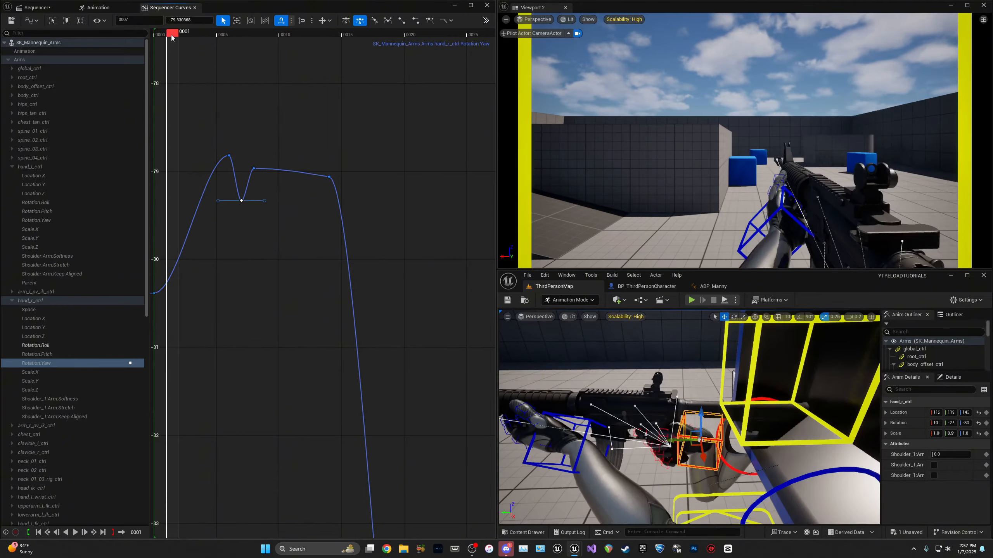
pyautogui.click(172, 35)
pyautogui.press('space')
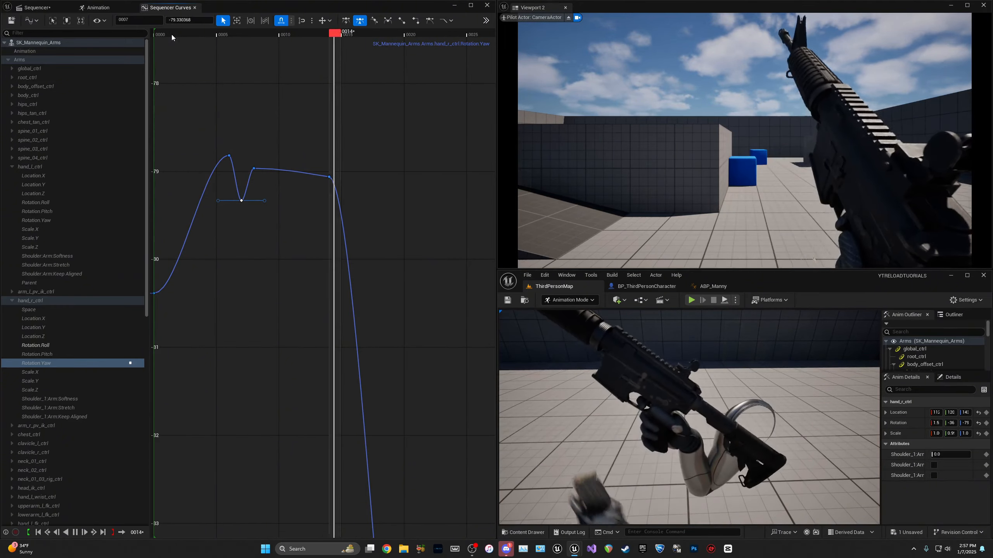
# Step: Move the frame 14 yaw key to frame 13 at about -79.92 and play the animation
pyautogui.moveTo(192, 35); pyautogui.dragTo(330, 43)
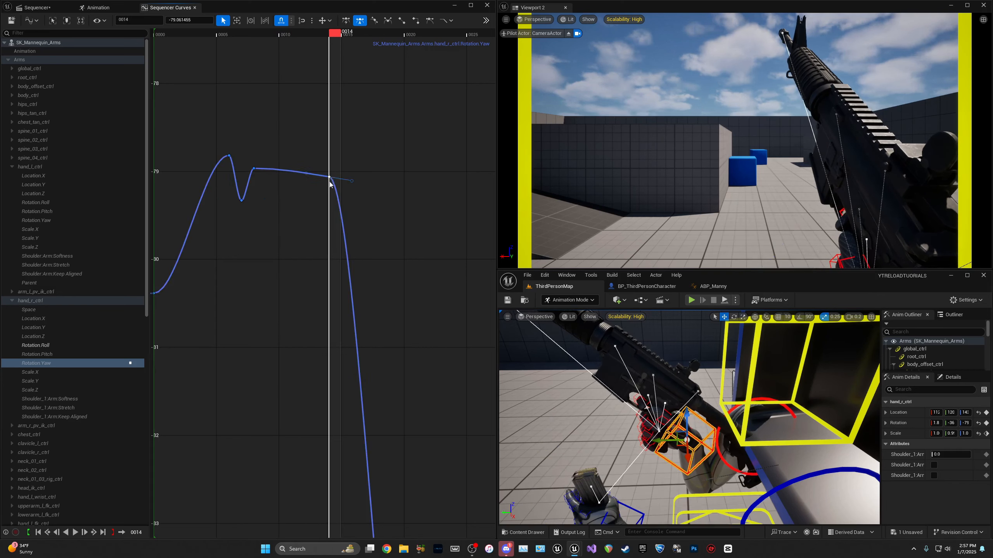
pyautogui.moveTo(328, 197); pyautogui.dragTo(318, 259)
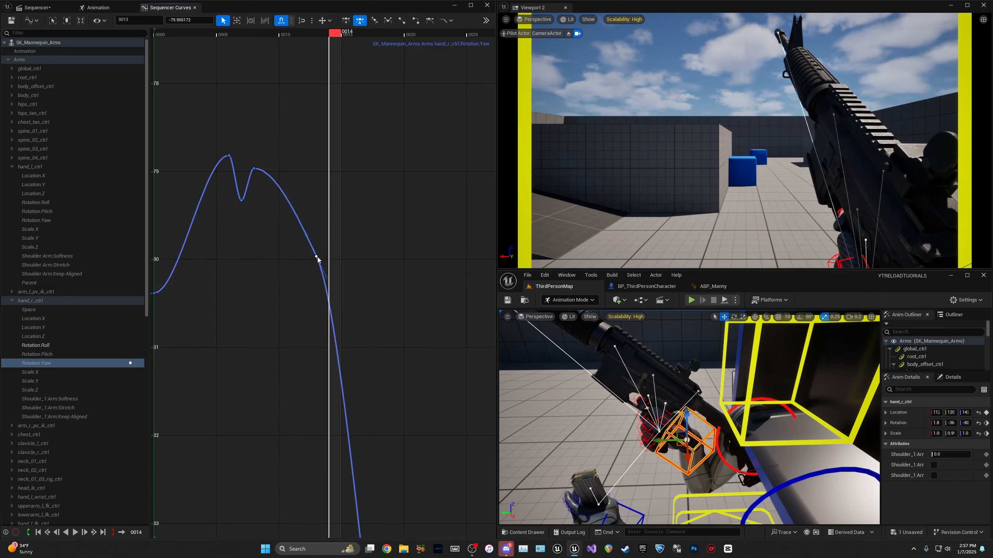
pyautogui.press('space')
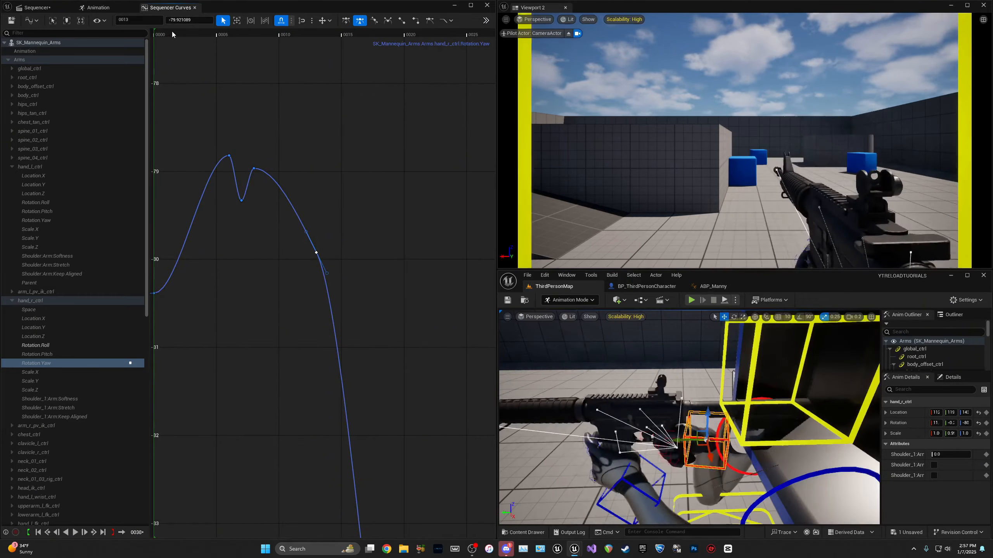
# Step: Lower the frame 21 yaw key to about -87.7 to deepen the dip in the curve
pyautogui.moveTo(174, 35); pyautogui.dragTo(281, 36)
pyautogui.scroll(-4, 328, 90)
pyautogui.moveTo(349, 194); pyautogui.dragTo(306, 151, button='right')
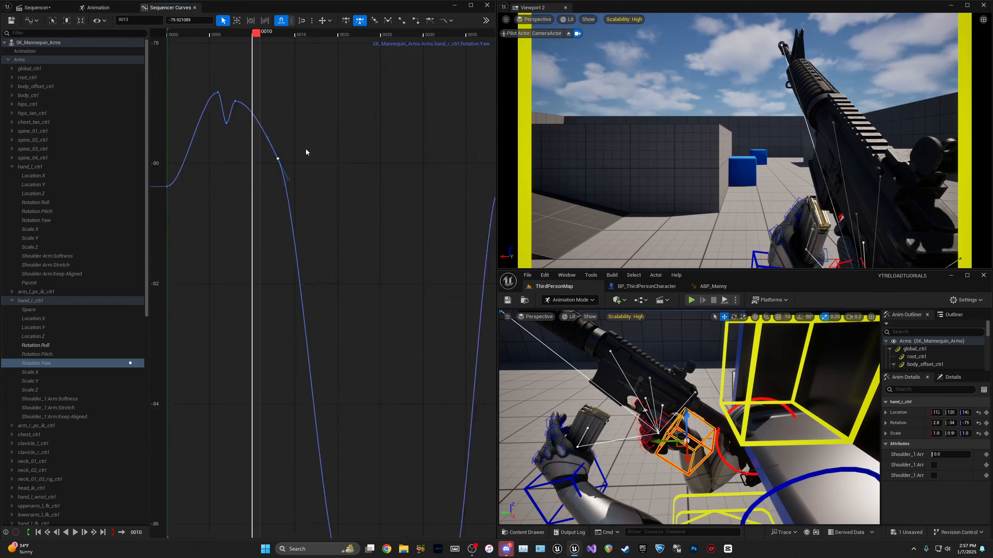
pyautogui.moveTo(329, 256); pyautogui.dragTo(273, 71, button='right')
pyautogui.click(293, 35)
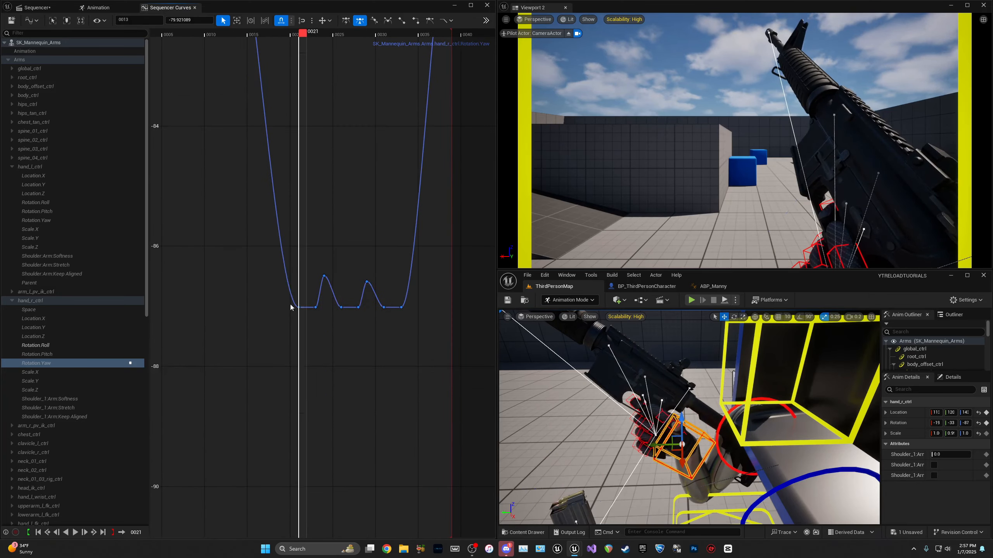
pyautogui.scroll(5, 301, 290)
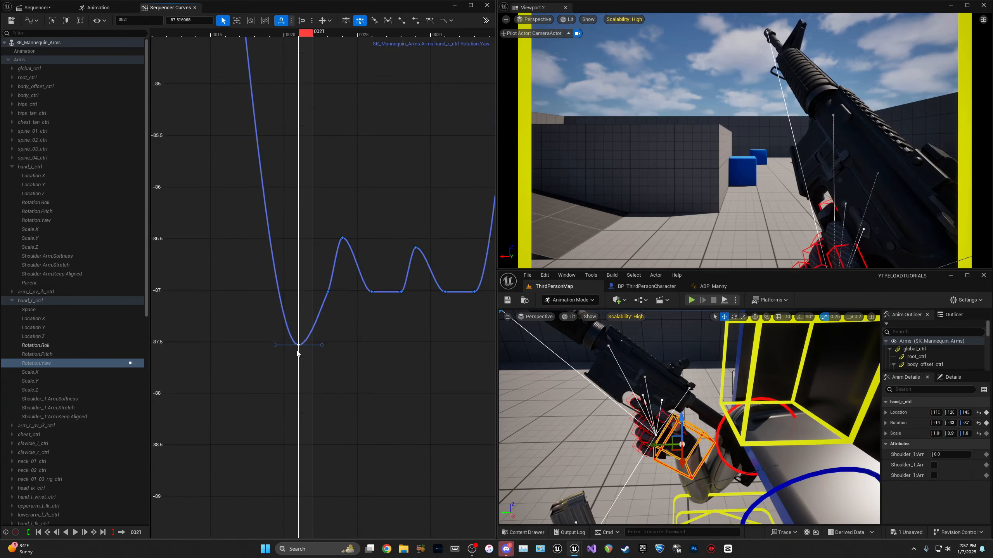
# Step: Delete the frame 23 yaw key, raise the frame 24 yaw key to about -85.88, and play back the motion
pyautogui.moveTo(307, 36); pyautogui.dragTo(341, 110)
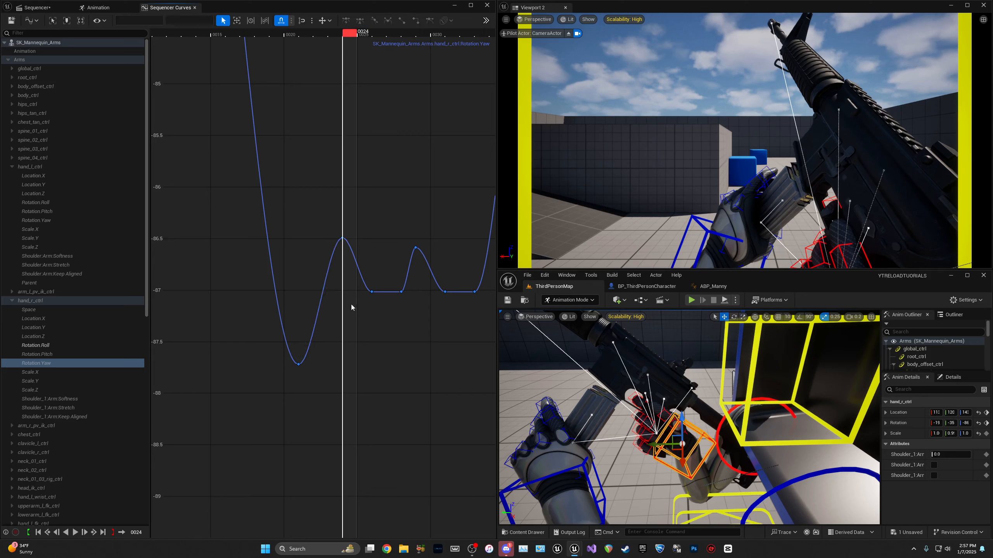
pyautogui.click(342, 237)
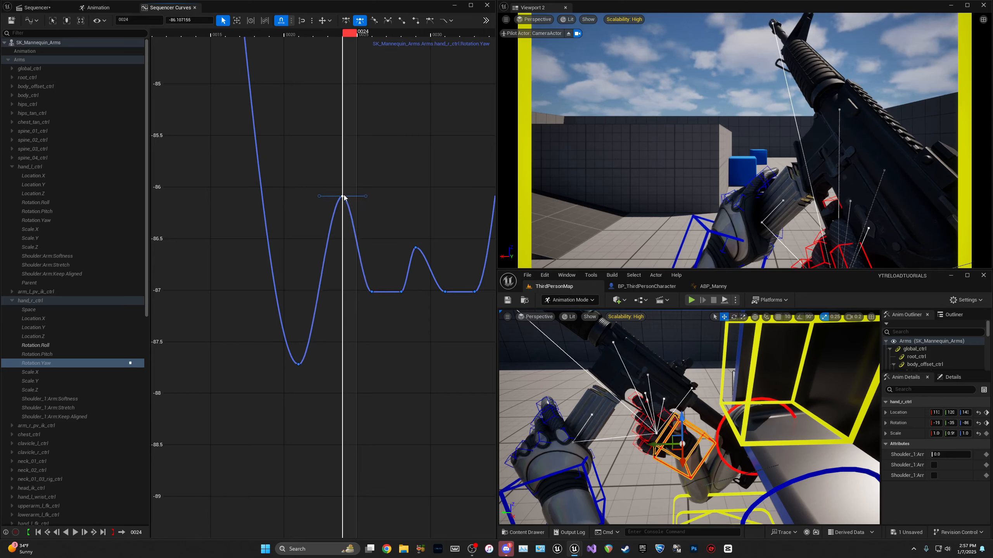
pyautogui.moveTo(344, 173); pyautogui.dragTo(344, 178)
pyautogui.press('space')
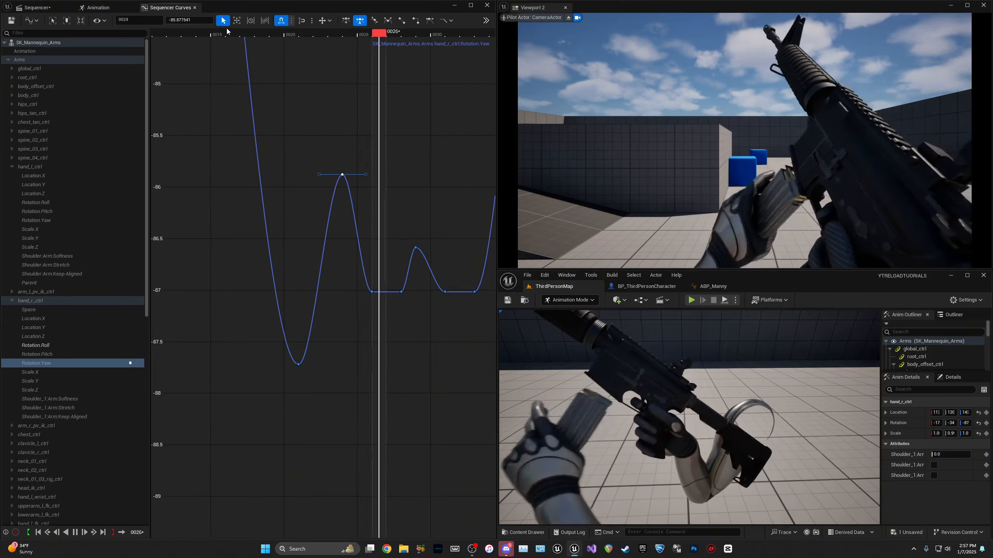
# Step: Lower the frame 26 yaw key to about -87.39, delete the frame 28 yaw key, and replay the magazine insertion
pyautogui.moveTo(232, 33); pyautogui.dragTo(377, 46)
pyautogui.moveTo(372, 293); pyautogui.dragTo(371, 301)
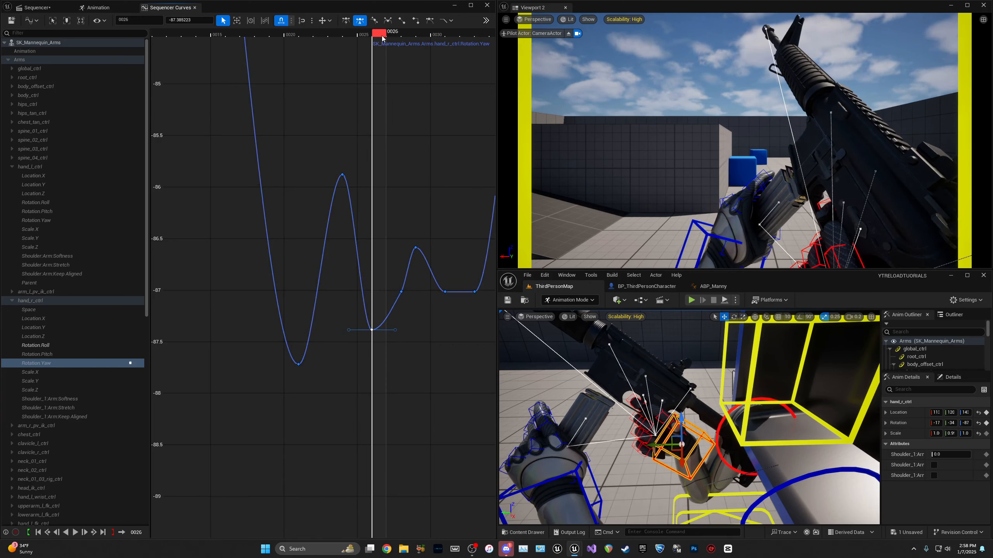
pyautogui.moveTo(378, 33); pyautogui.dragTo(313, 85)
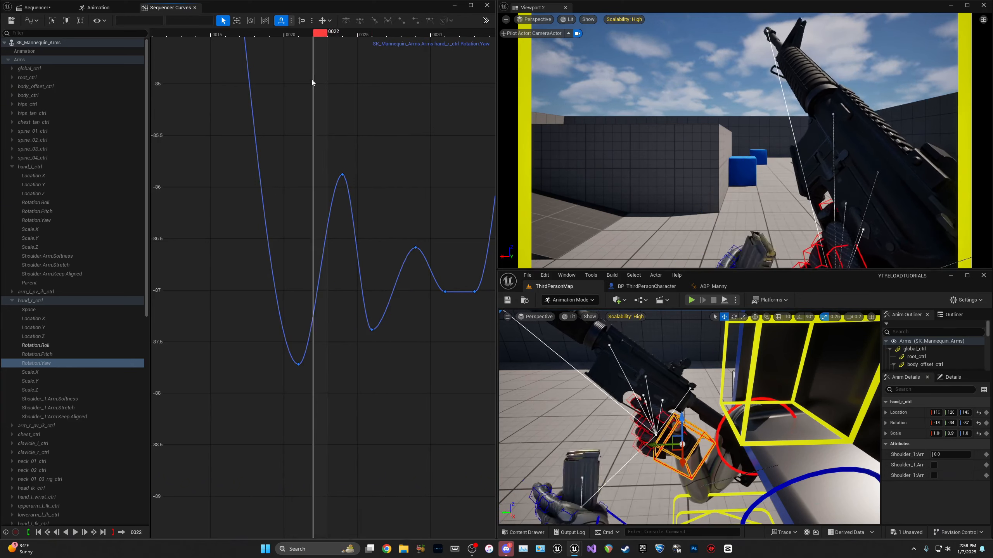
pyautogui.press('space')
pyautogui.press('space')
pyautogui.click(228, 35)
pyautogui.press('space')
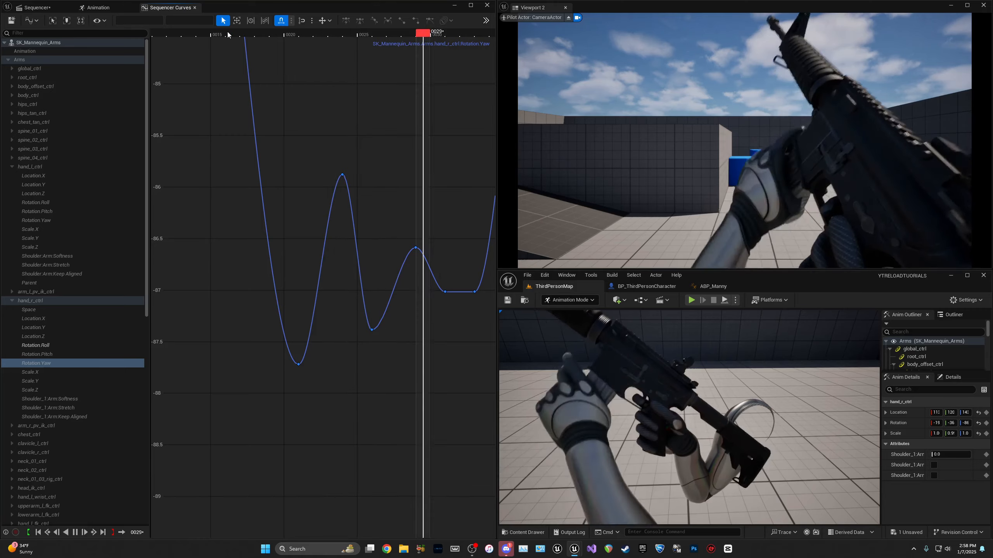
# Step: Lower the frame 31 yaw key to about -87.49 and scrub back to frame 24
pyautogui.moveTo(230, 35); pyautogui.dragTo(445, 35)
pyautogui.click(446, 292)
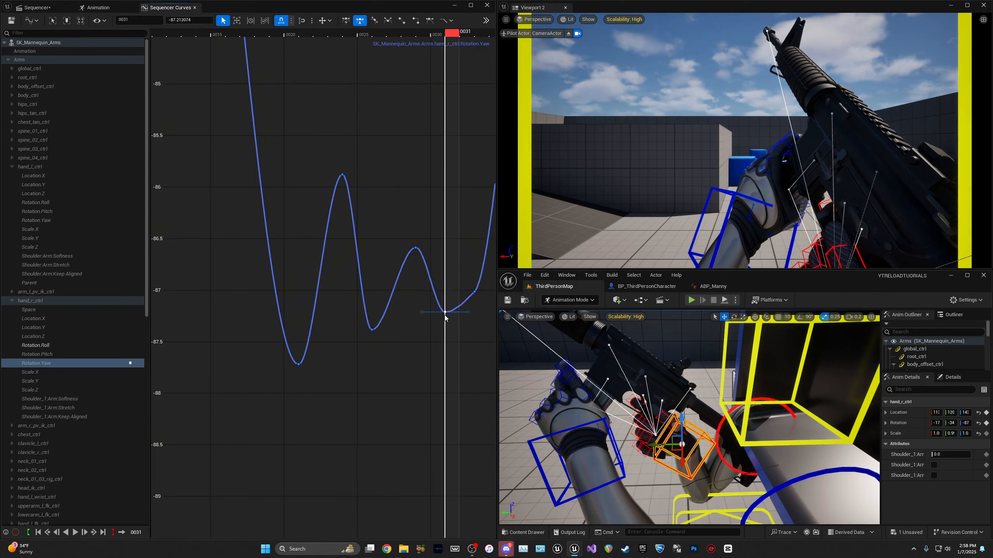
pyautogui.moveTo(452, 35); pyautogui.dragTo(337, 47)
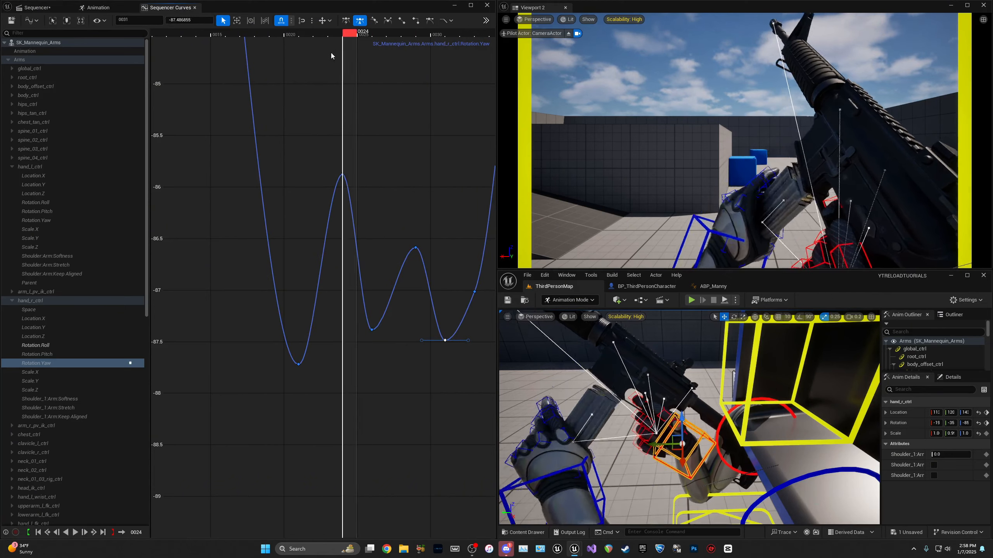
# Step: Replay the magazine insertion, undo the last frame 31 yaw key move, and play back again from frame 19
pyautogui.press('space')
pyautogui.press('space')
pyautogui.press('space')
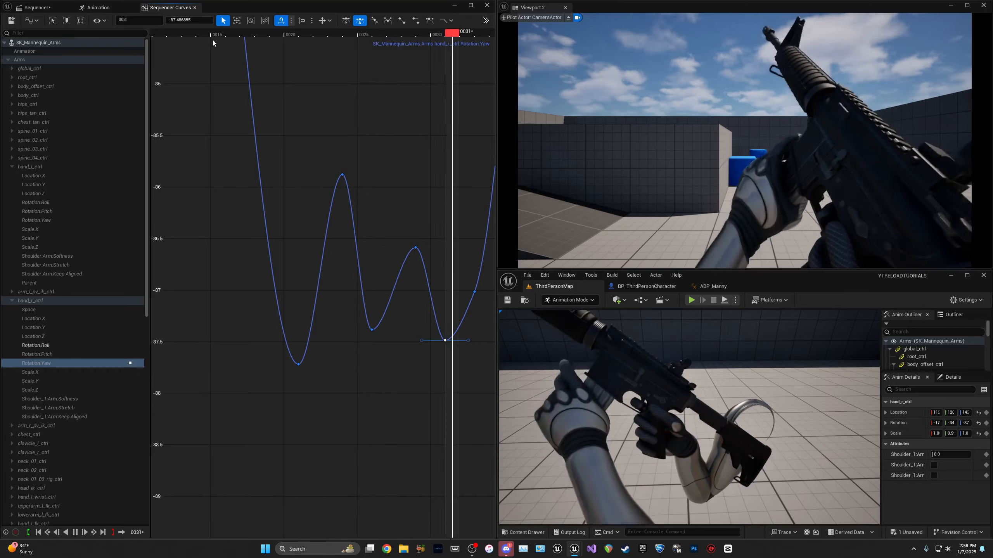
pyautogui.hotkey('ctrl', 'z')
pyautogui.click(271, 35)
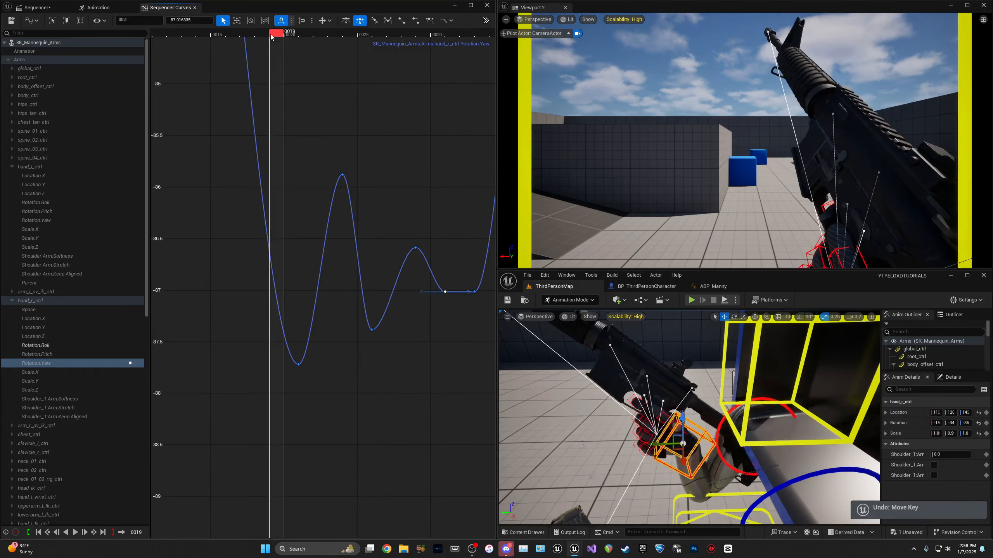
pyautogui.press('space')
pyautogui.click(272, 34)
pyautogui.press('space')
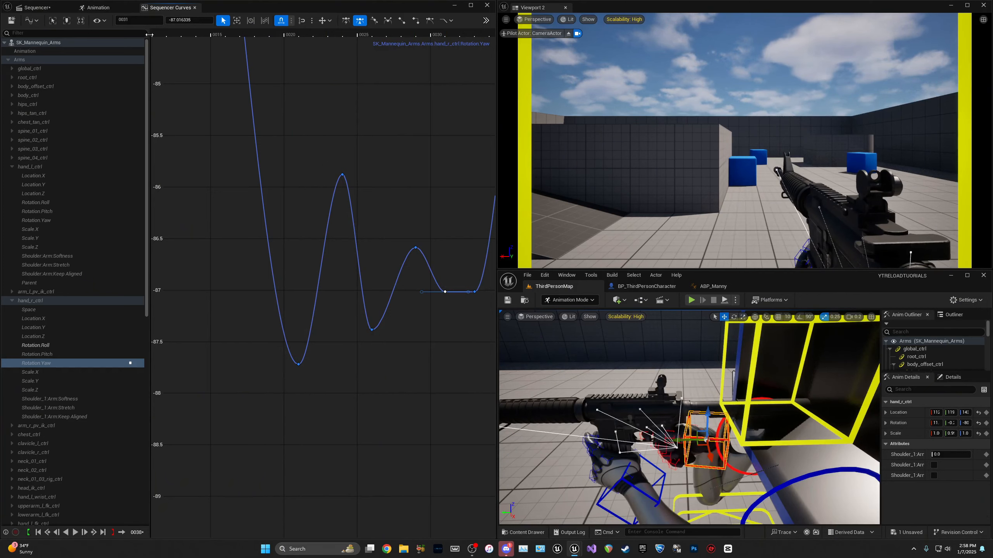
# Step: Isolate the right hand control's roll curve, lower its frame 14 key to about -2.54, and play the animation from the start
pyautogui.click(43, 345)
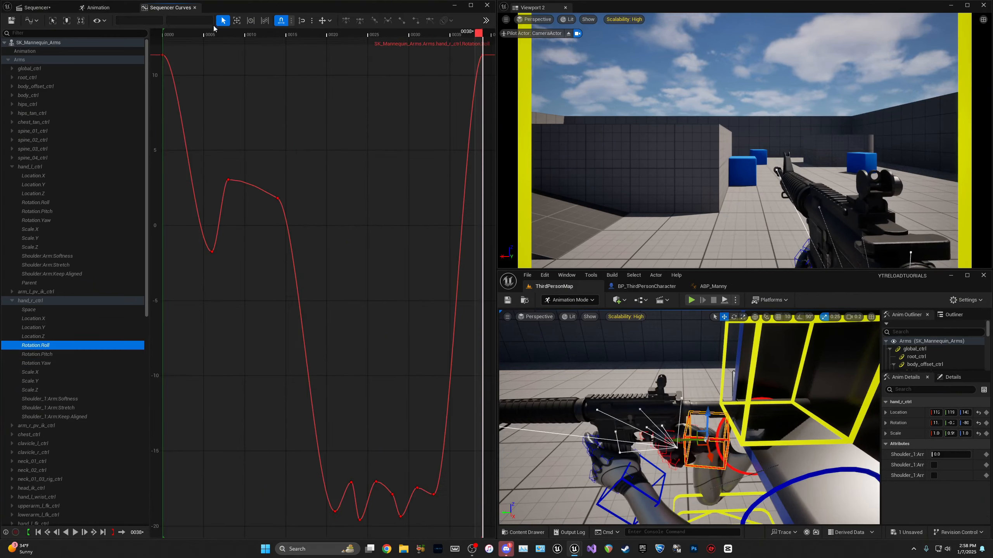
pyautogui.press('space')
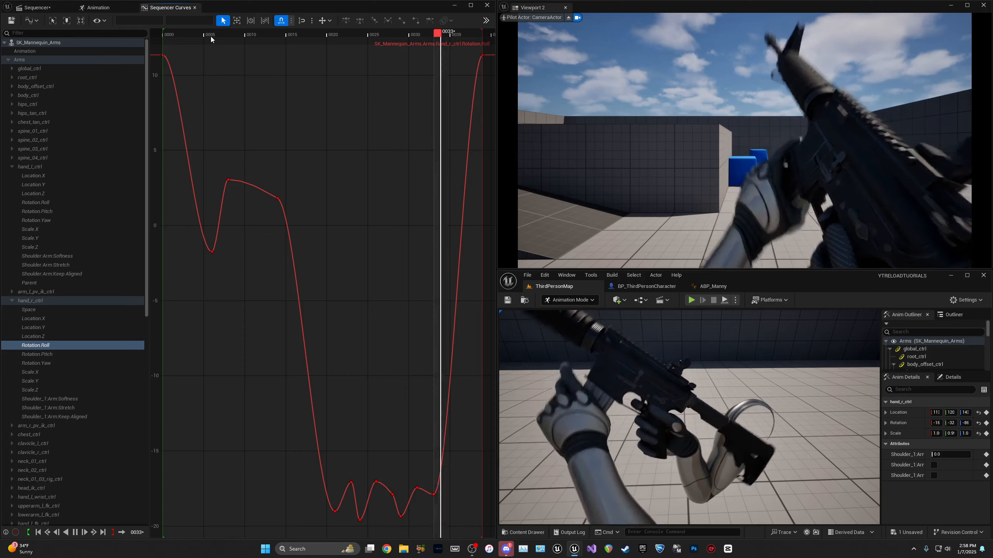
pyautogui.moveTo(212, 38); pyautogui.dragTo(280, 54)
pyautogui.click(278, 204)
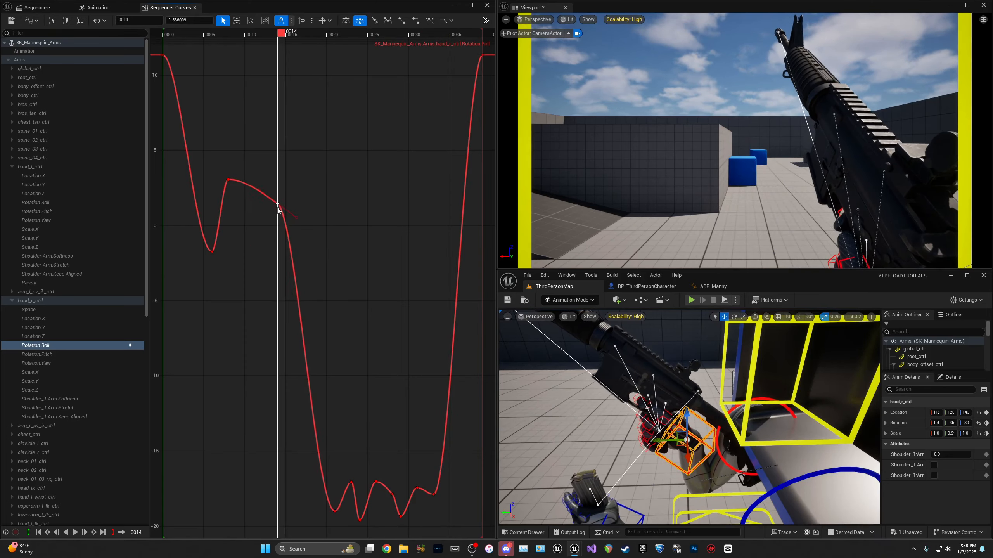
pyautogui.moveTo(280, 269); pyautogui.dragTo(279, 266)
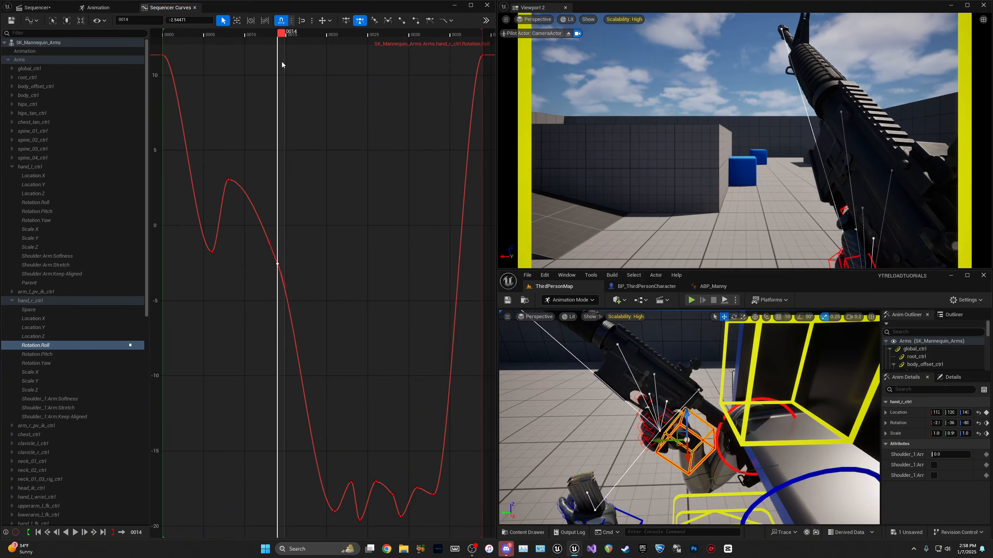
pyautogui.moveTo(281, 34); pyautogui.dragTo(168, 46)
pyautogui.press('space')
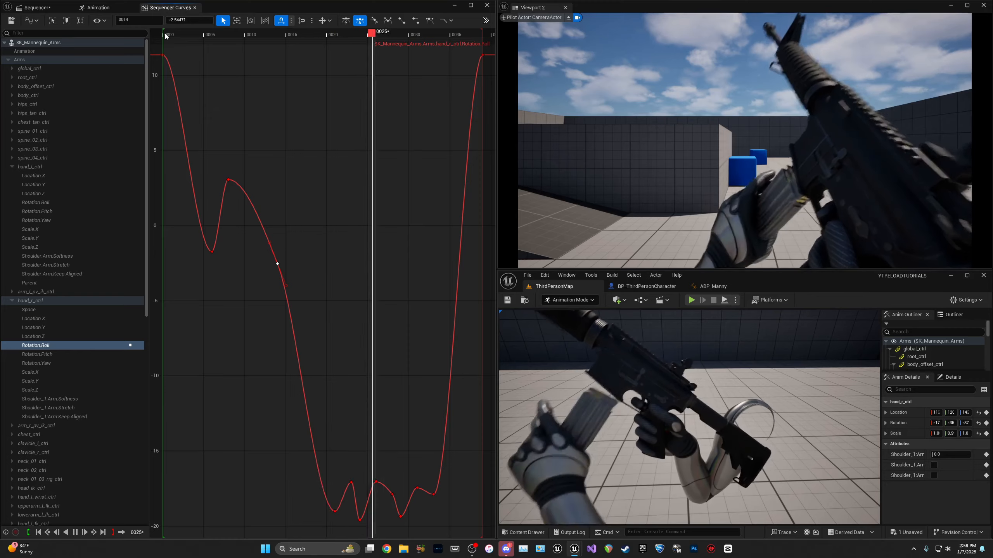
# Step: Raise the frame 14 roll key to about -0.79 and replay the full reload from frame 0
pyautogui.click(165, 35)
pyautogui.moveTo(278, 263); pyautogui.dragTo(278, 249)
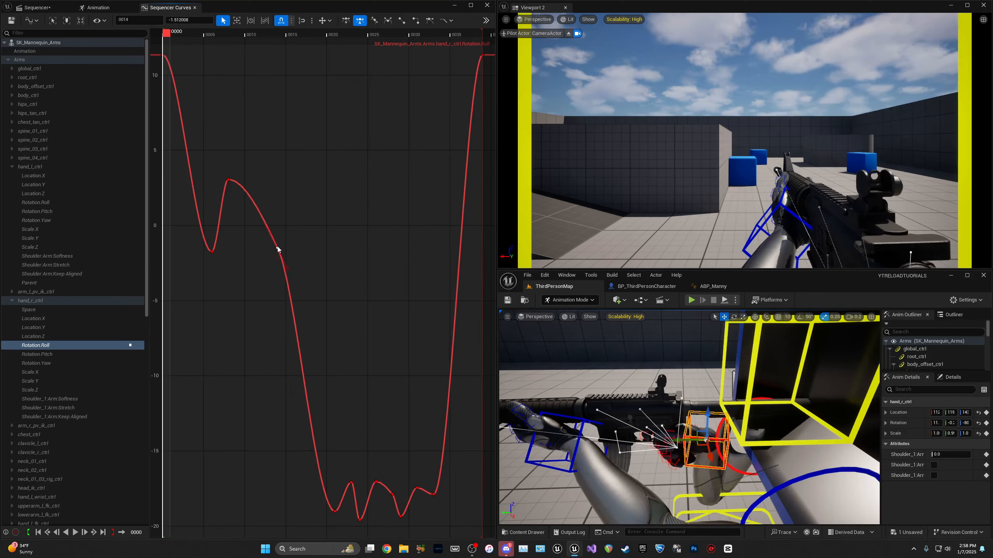
pyautogui.press('space')
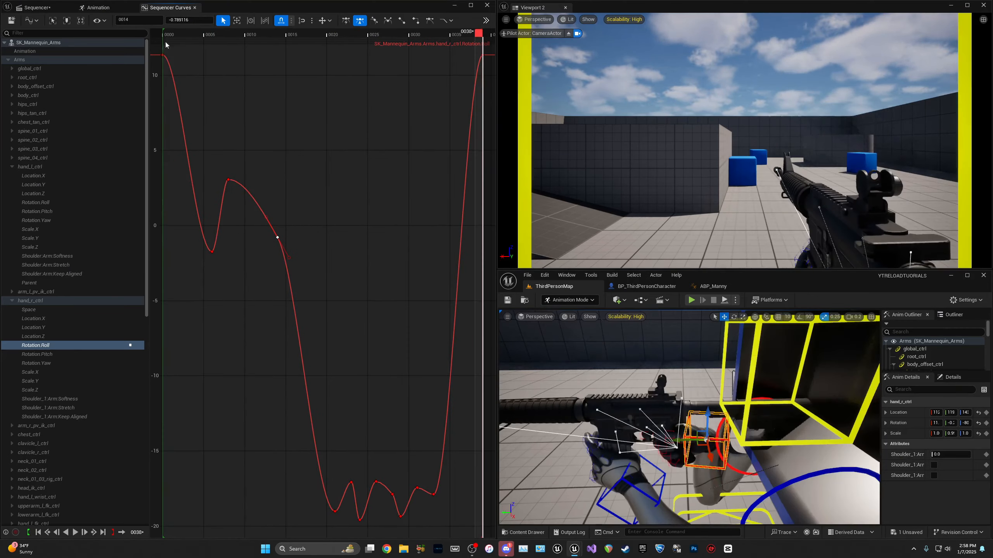
pyautogui.press('space')
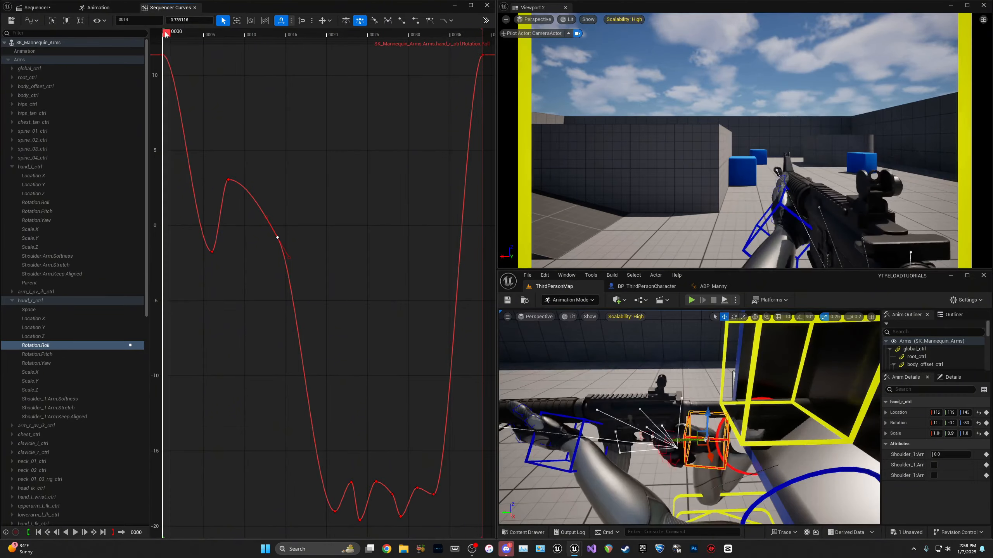
pyautogui.press('space')
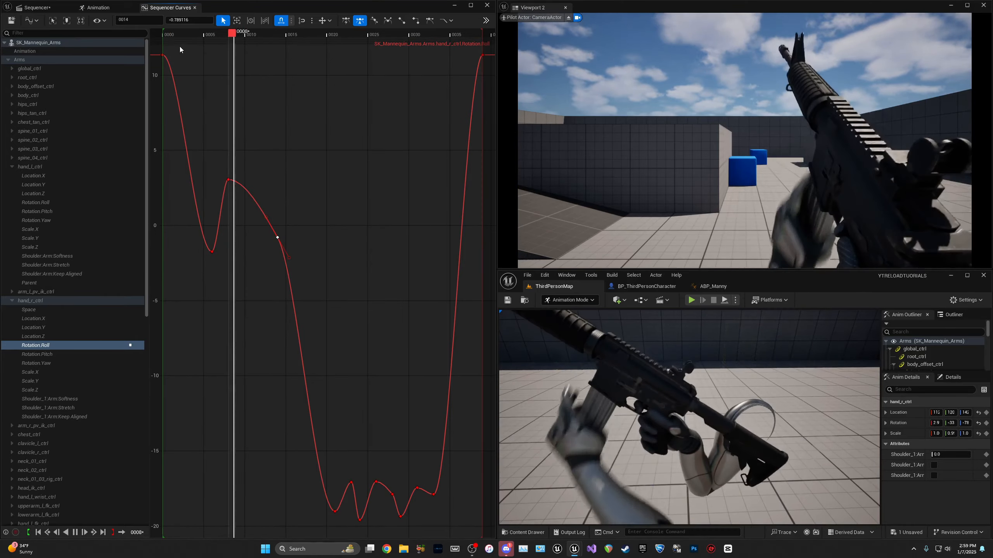
pyautogui.press('space')
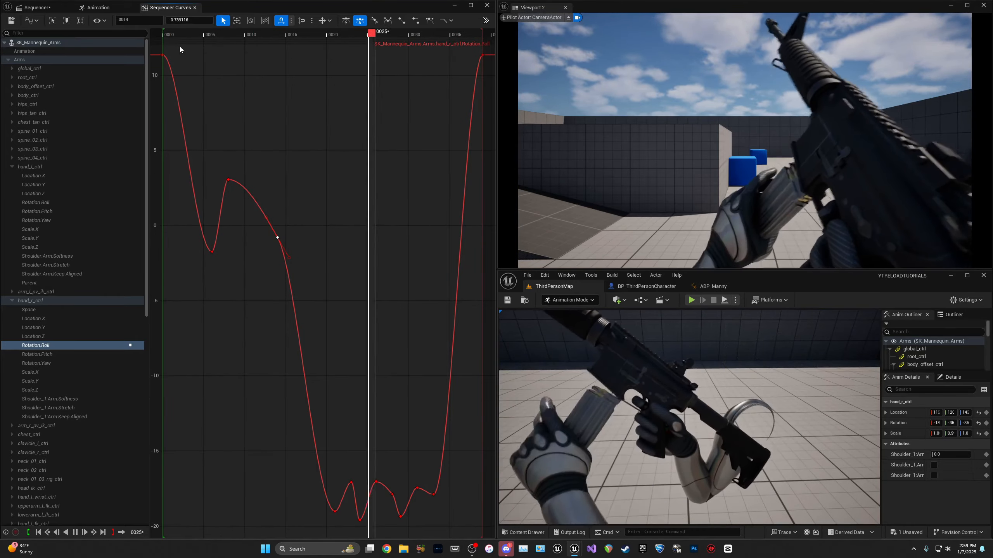
# Step: Raise the frame 24 roll key to about -18.5, with the frame 14 key moving along, and play back the motion
pyautogui.moveTo(307, 34); pyautogui.dragTo(362, 37)
pyautogui.moveTo(393, 463); pyautogui.dragTo(367, 337, button='right')
pyautogui.scroll(4, 340, 363)
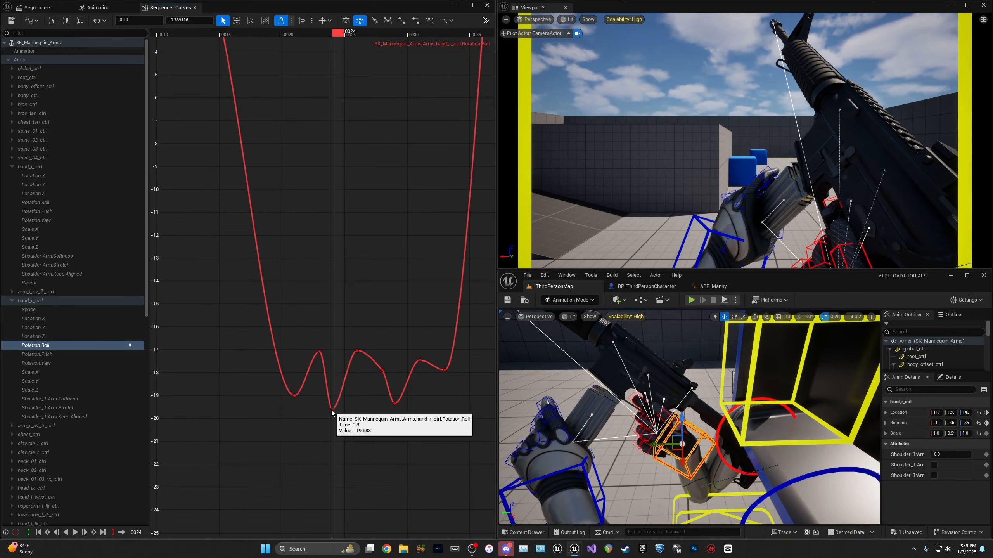
pyautogui.moveTo(332, 409); pyautogui.dragTo(332, 402)
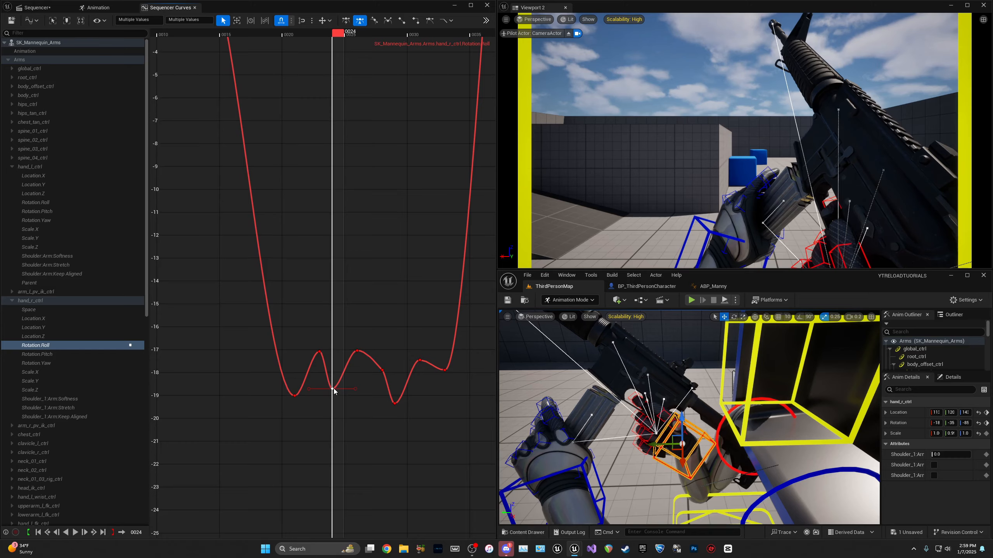
pyautogui.moveTo(344, 37); pyautogui.dragTo(256, 37)
pyautogui.press('space')
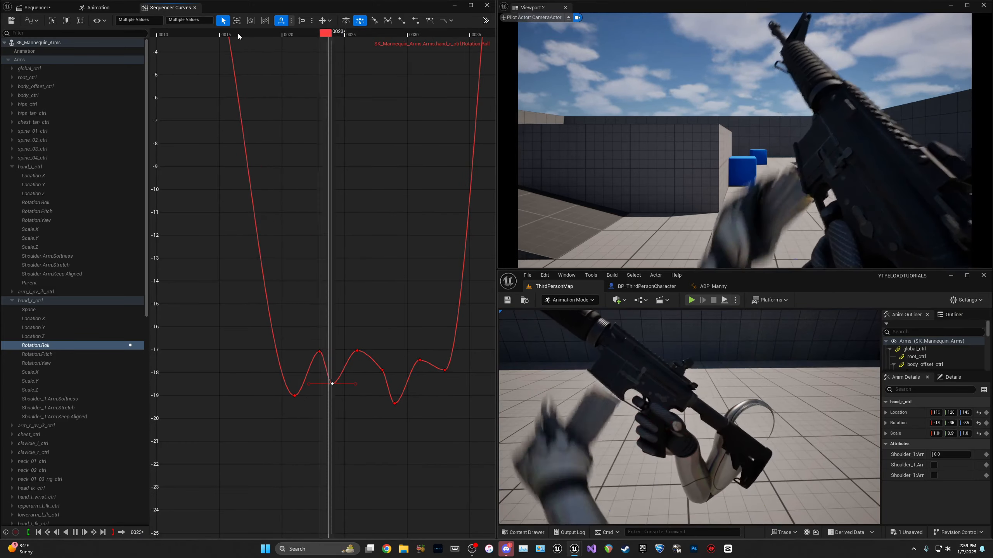
# Step: Replay the magazine insertion several times from about frame 18 to examine the adjusted roll motion
pyautogui.press('space')
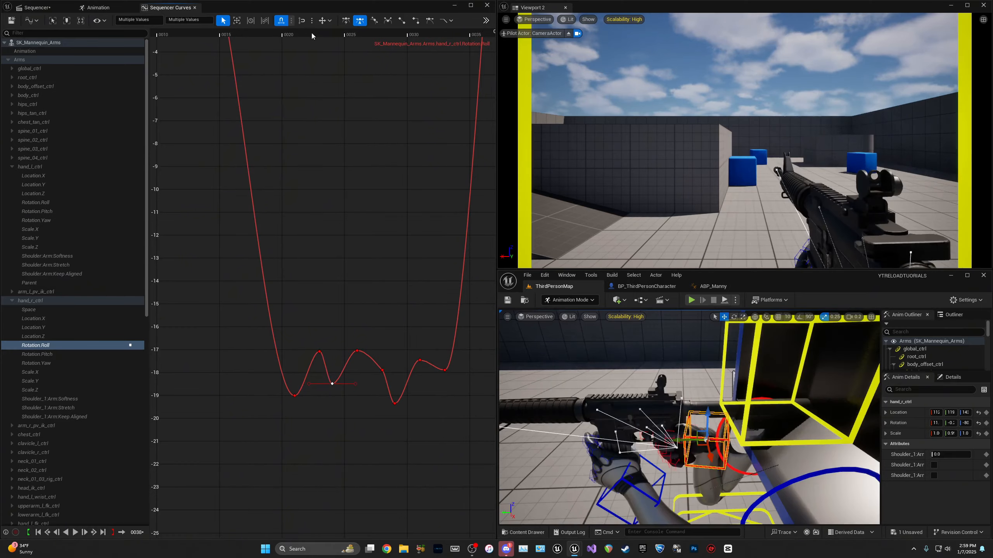
pyautogui.moveTo(343, 35); pyautogui.dragTo(221, 47)
pyautogui.press('space')
pyautogui.press('space')
pyautogui.click(261, 34)
pyautogui.press('space')
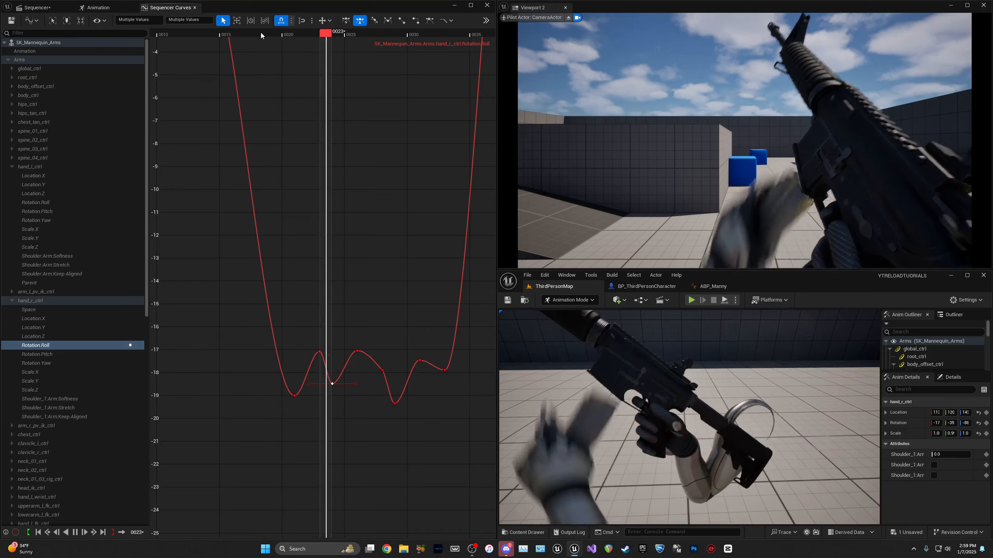
pyautogui.press('space')
pyautogui.click(261, 34)
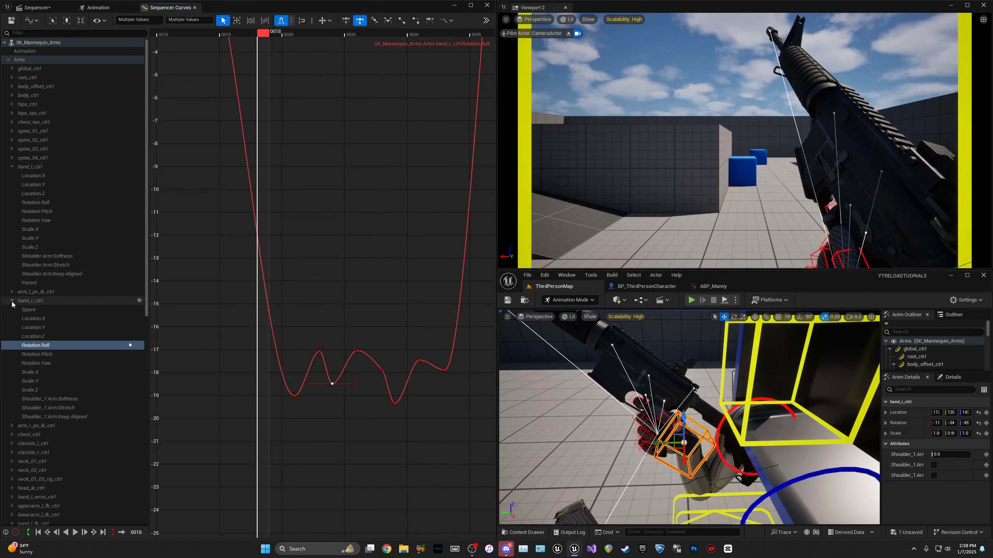
pyautogui.scroll(-5, 269, 234)
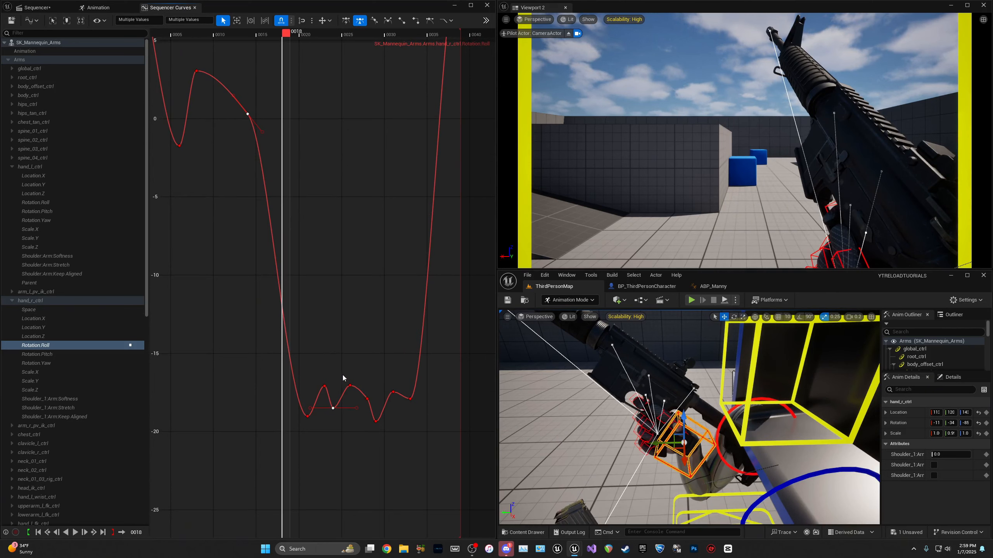
# Step: Display the right hand control's roll and pitch curves together
pyautogui.click(50, 354)
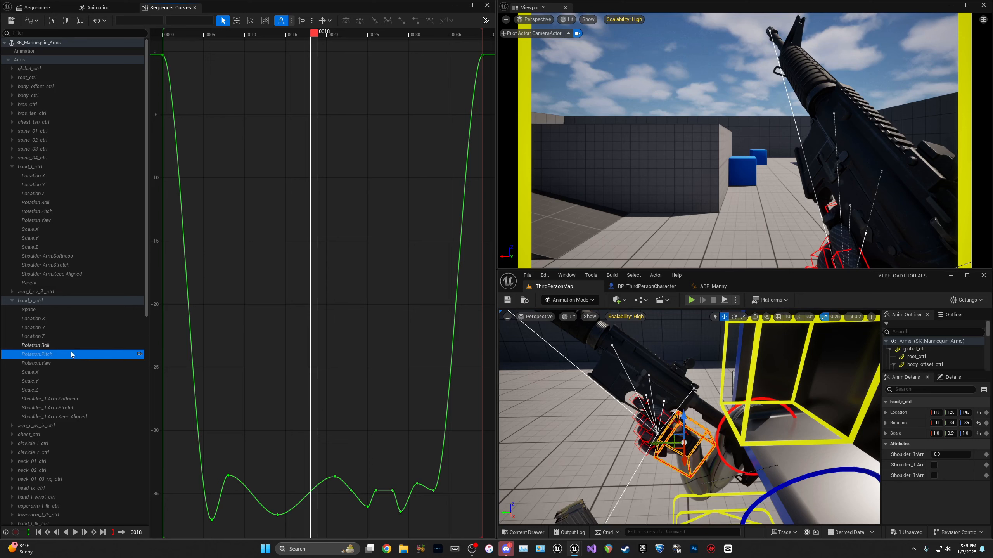
pyautogui.keyDown('ctrl'); pyautogui.click(56, 348); pyautogui.keyUp('ctrl')
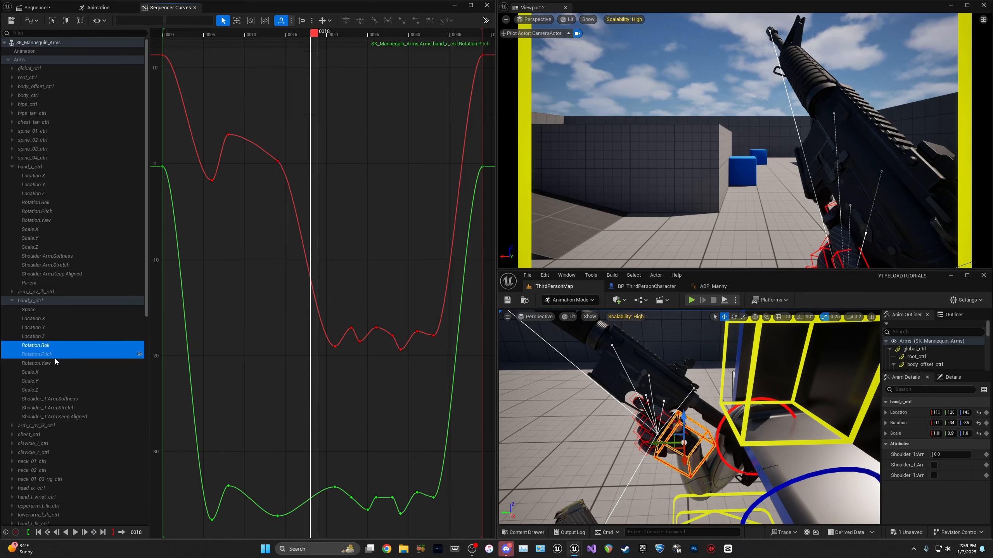
pyautogui.click(48, 355)
pyautogui.keyDown('ctrl'); pyautogui.click(47, 349); pyautogui.keyUp('ctrl')
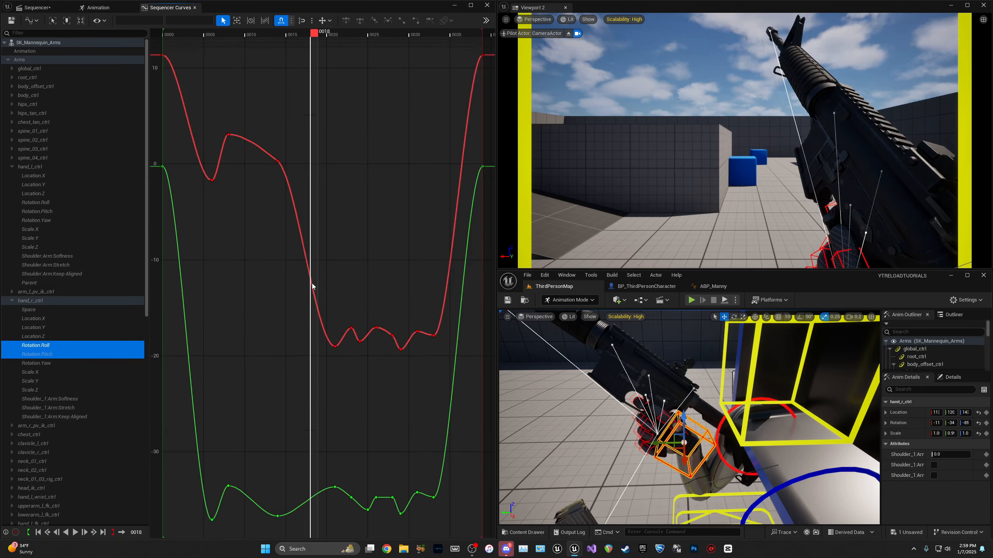
# Step: Scrub between frames 25 and 31 to compare how the roll and pitch curves line up around the magazine insertion
pyautogui.moveTo(322, 39); pyautogui.dragTo(377, 45)
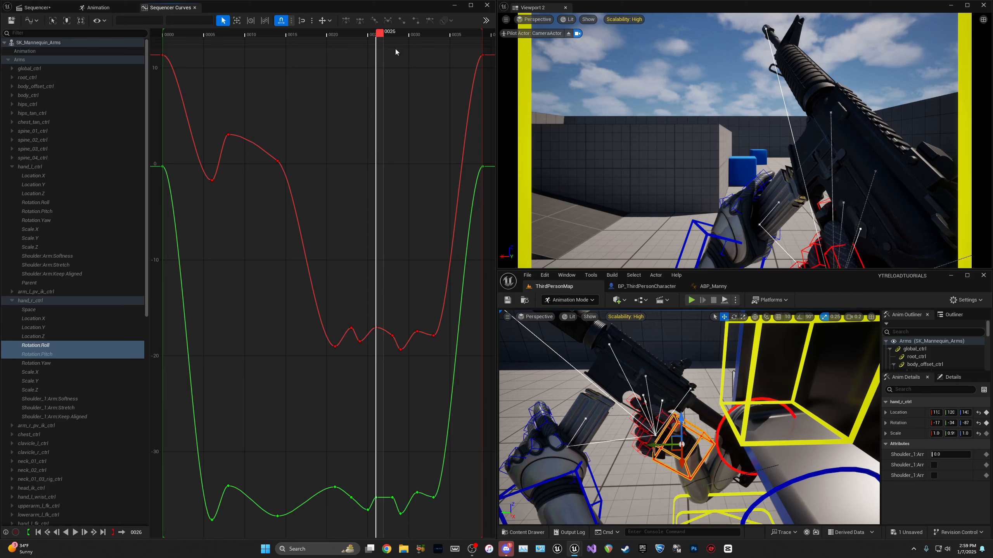
pyautogui.moveTo(381, 34); pyautogui.dragTo(378, 57)
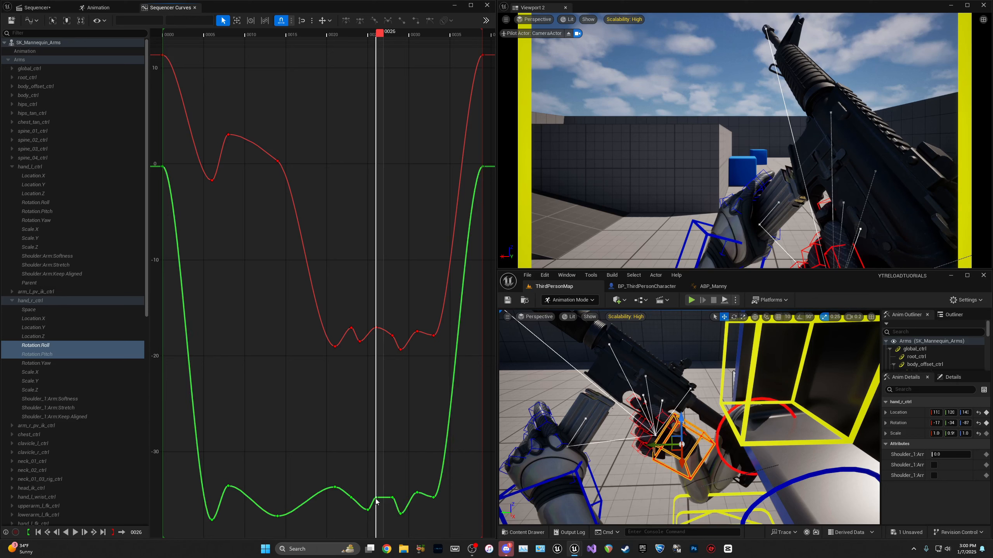
pyautogui.moveTo(377, 500)
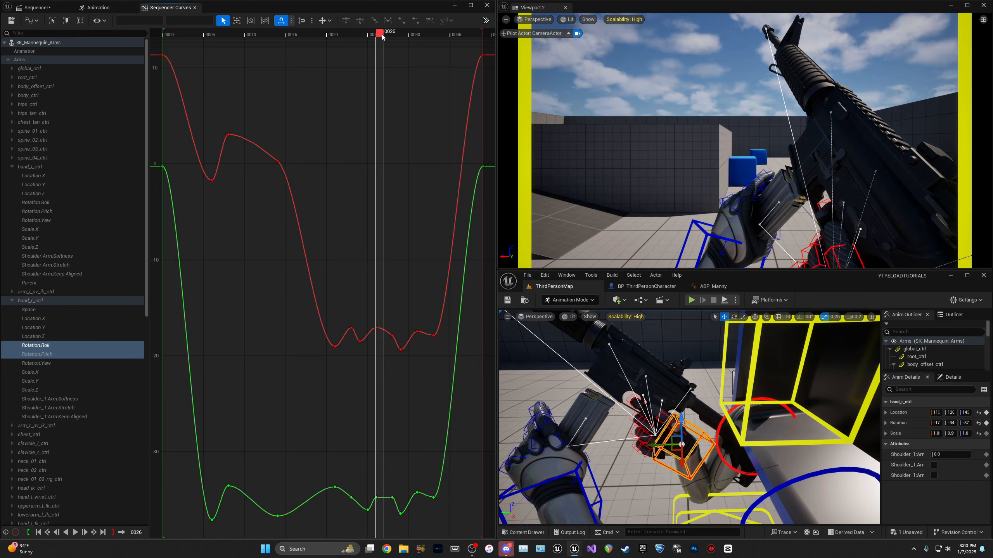
pyautogui.moveTo(382, 37); pyautogui.dragTo(389, 36)
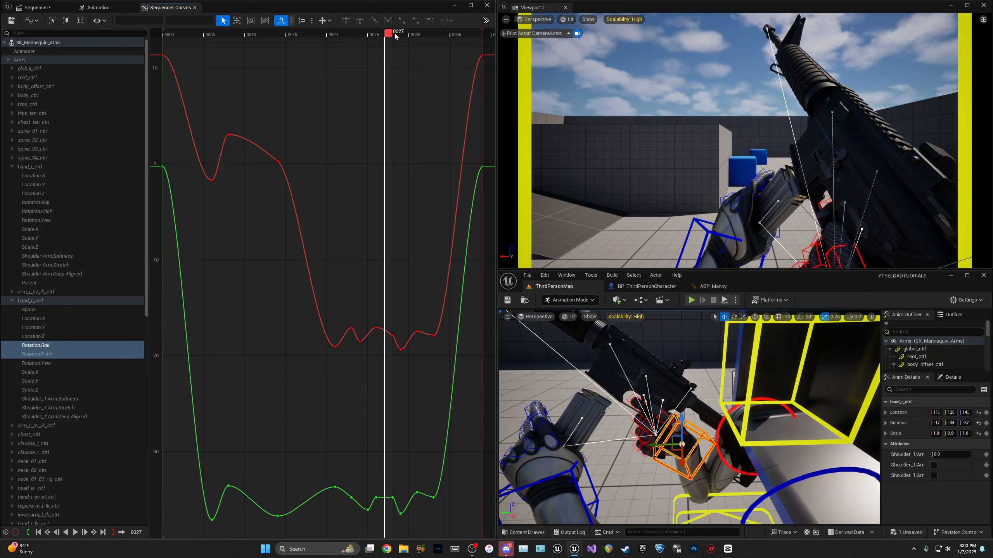
pyautogui.moveTo(394, 36); pyautogui.dragTo(399, 36)
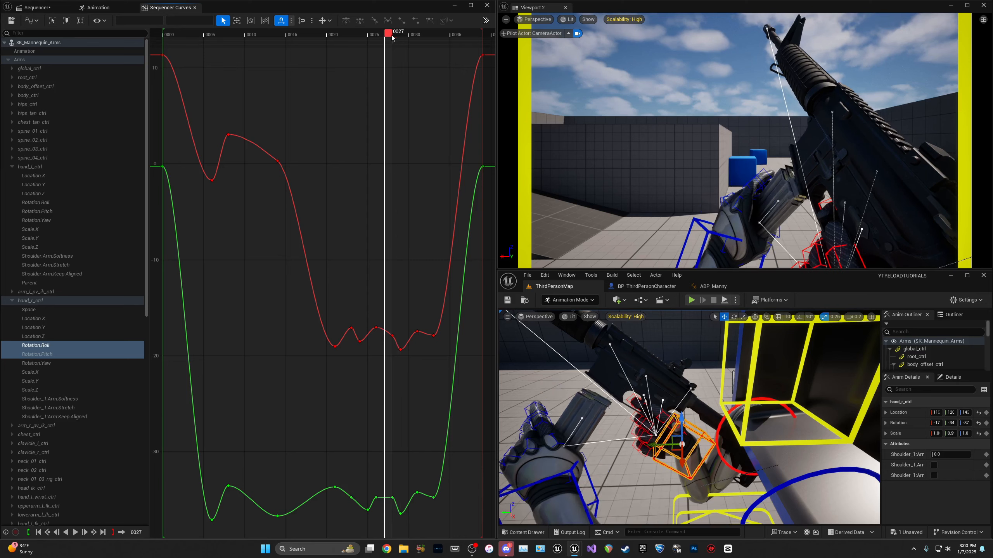
pyautogui.moveTo(396, 37); pyautogui.dragTo(371, 46)
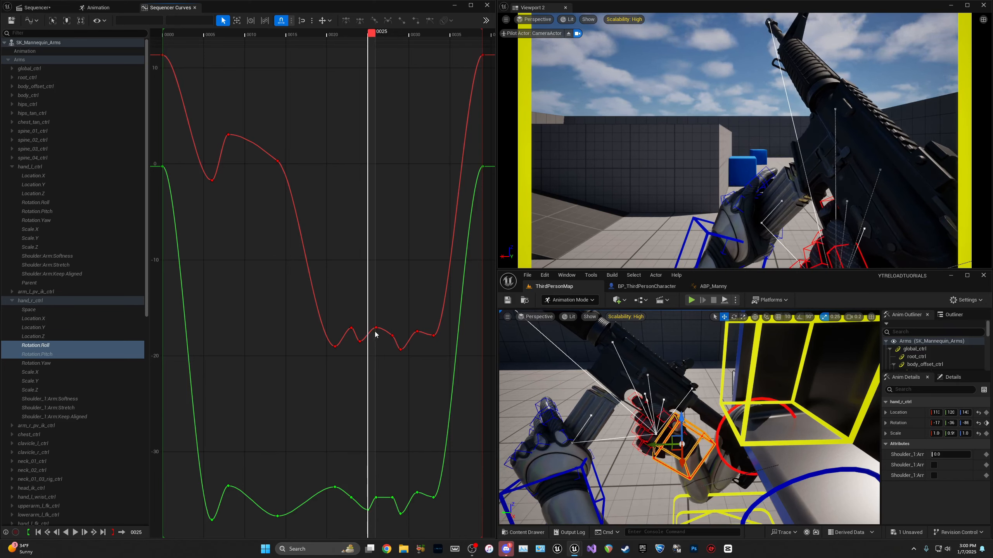
pyautogui.moveTo(360, 345)
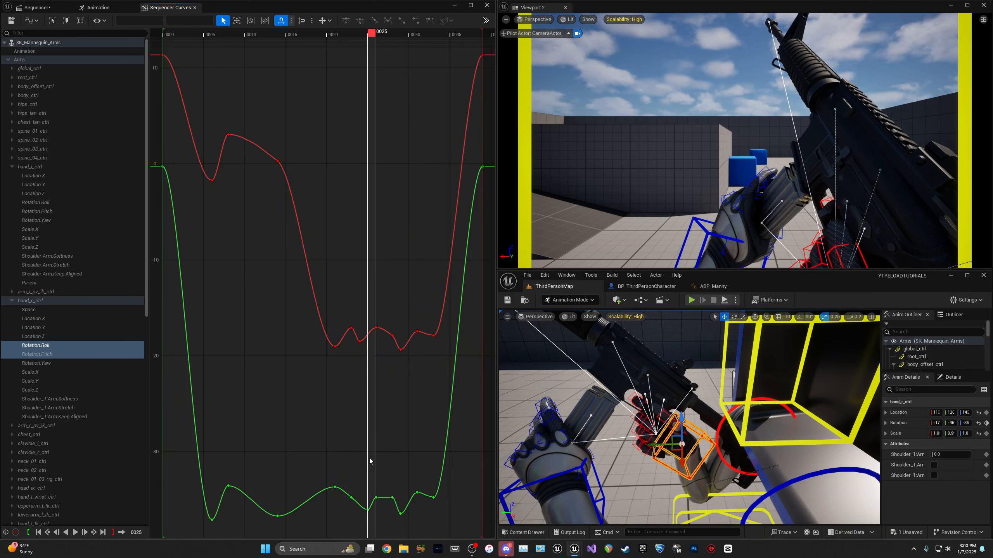
pyautogui.moveTo(373, 31); pyautogui.dragTo(422, 46)
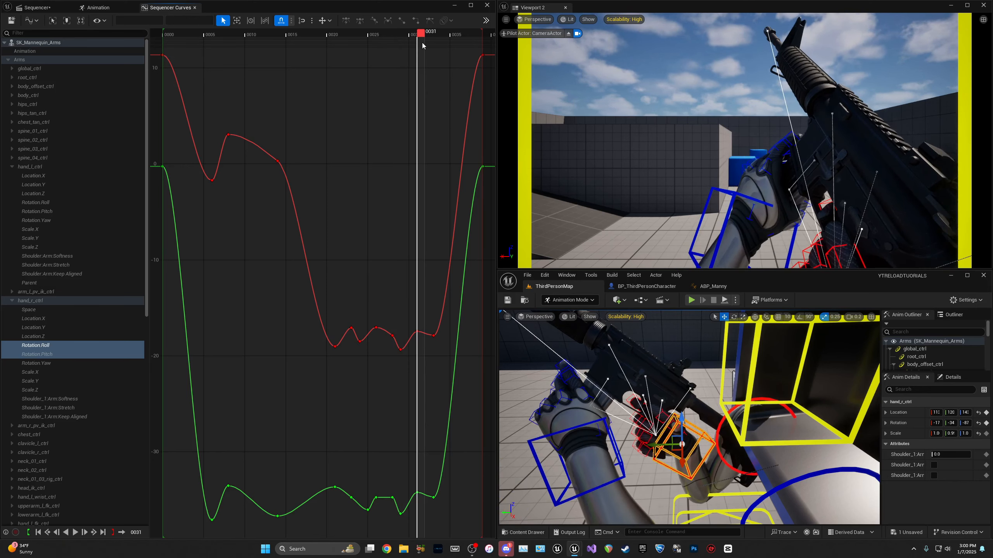
# Step: Move the playhead to frame 8 and show only the right hand control's roll curve, fitted to the view
pyautogui.press('f')
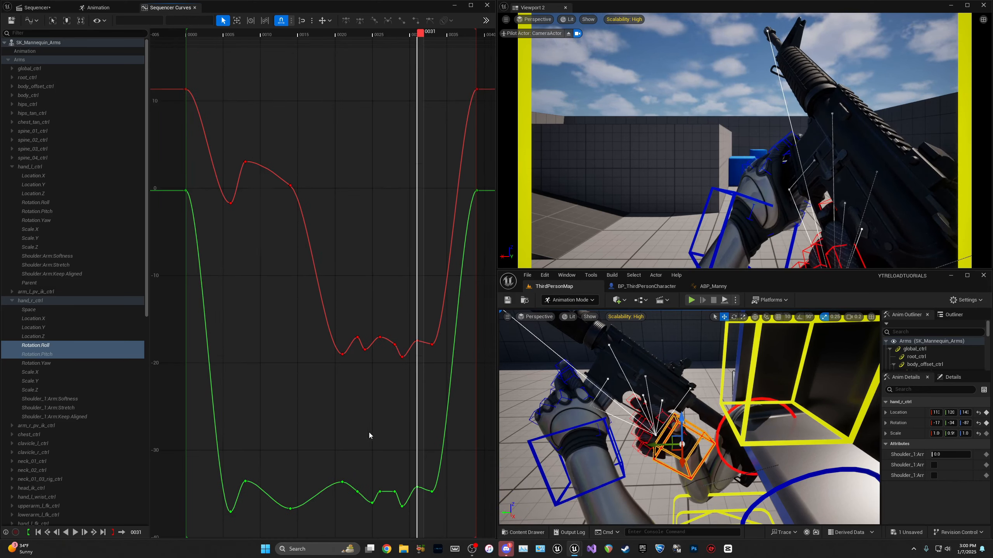
pyautogui.scroll(-2, 365, 436)
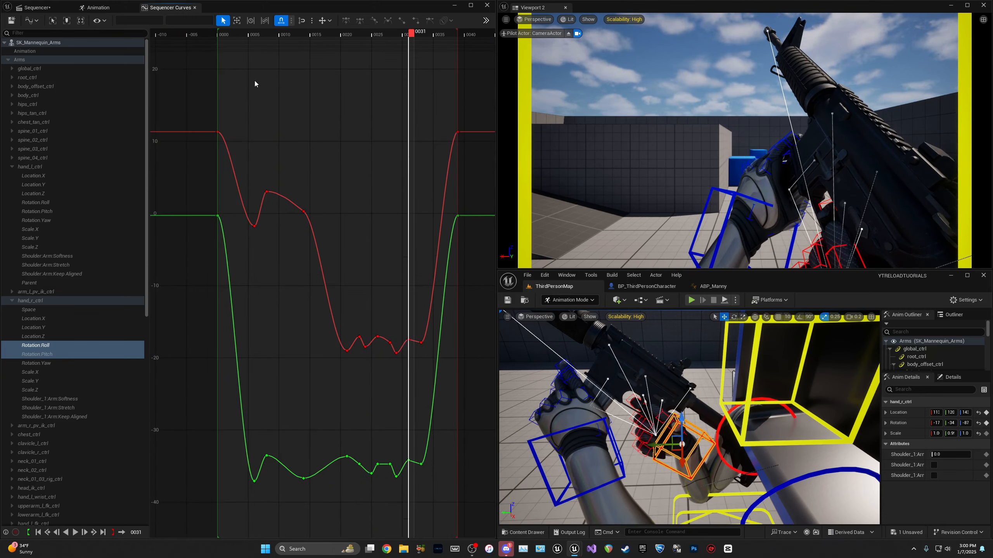
pyautogui.moveTo(265, 36); pyautogui.dragTo(270, 37)
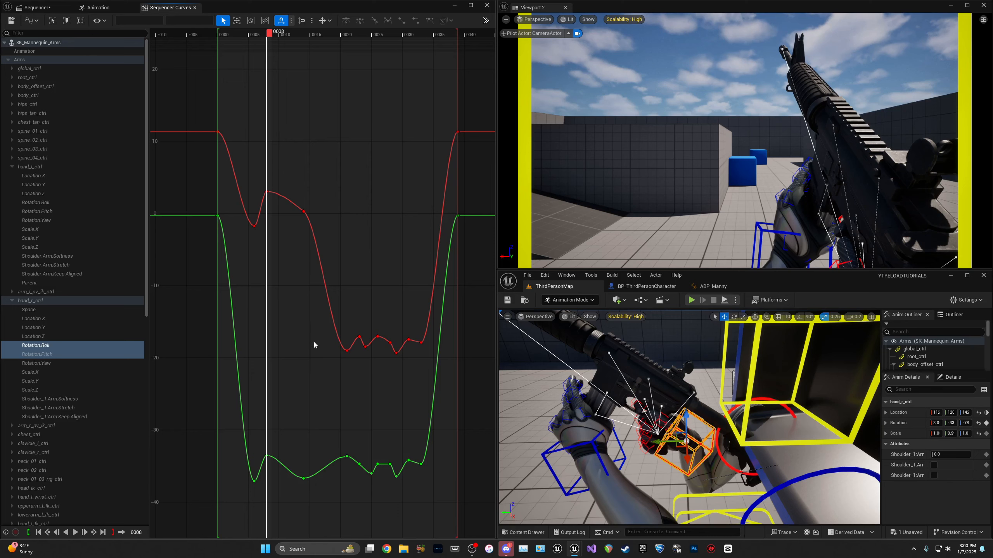
pyautogui.click(44, 345)
pyautogui.press('f')
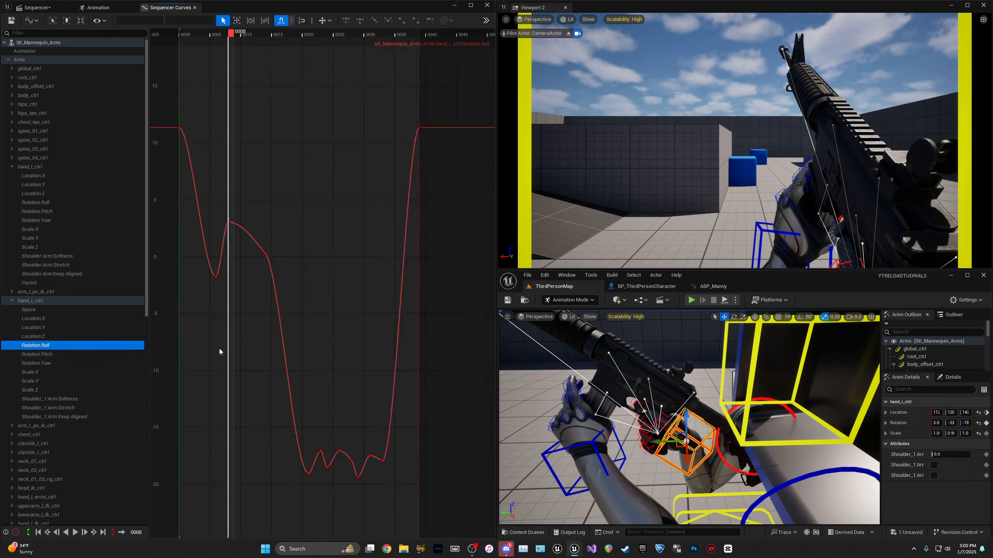
# Step: Try shifting all of the right hand control's roll keys one frame later
pyautogui.scroll(2, 380, 218)
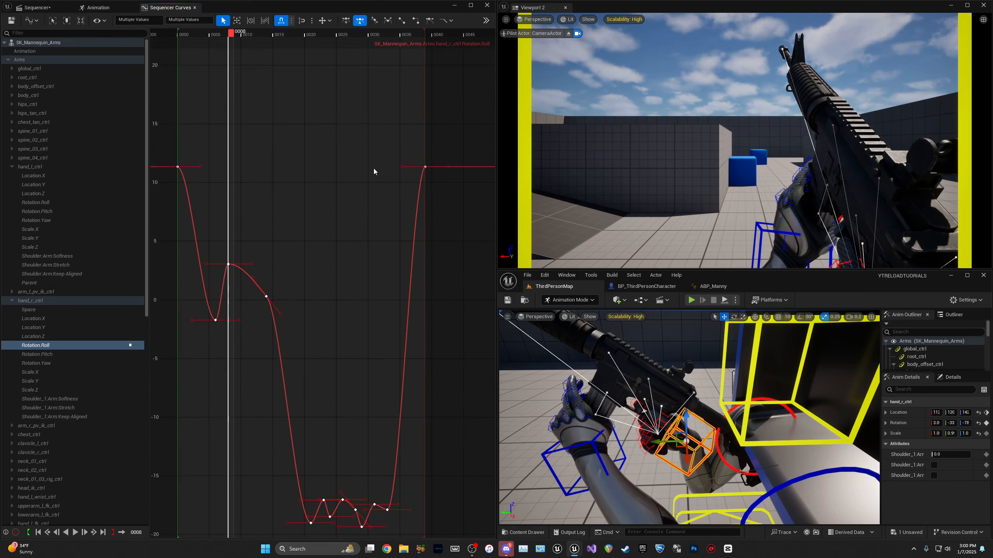
pyautogui.scroll(3, 182, 171)
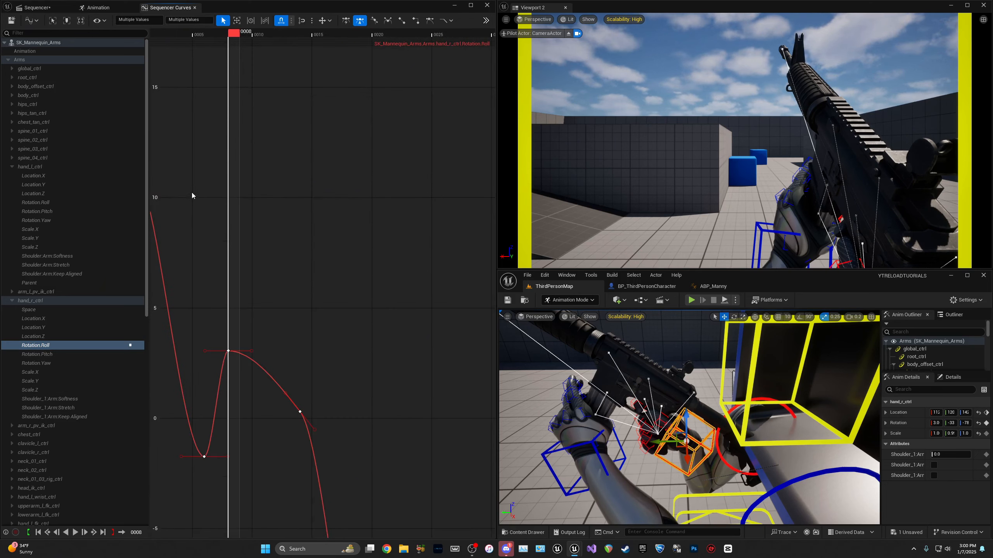
pyautogui.moveTo(193, 194); pyautogui.dragTo(273, 162, button='right')
pyautogui.scroll(6, 273, 163)
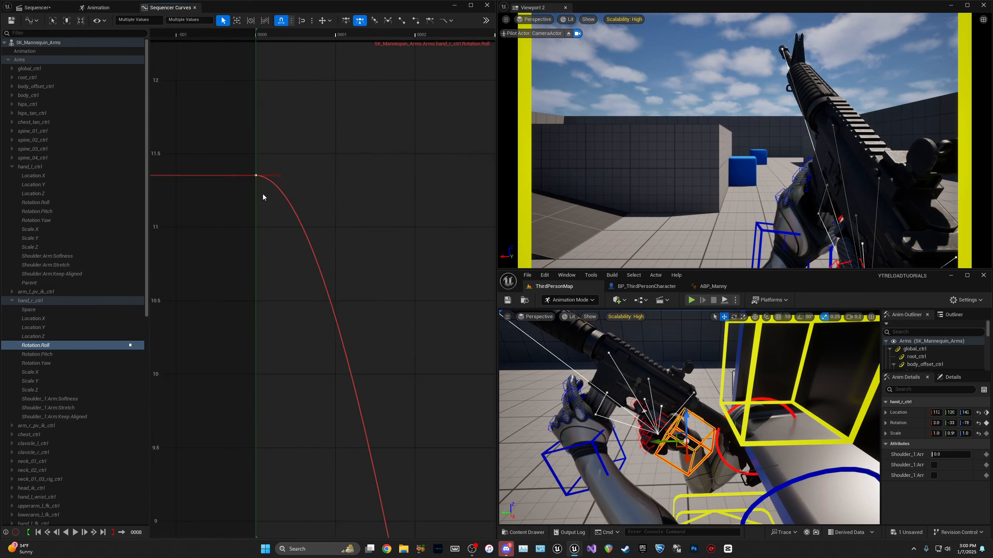
pyautogui.scroll(-4, 262, 187)
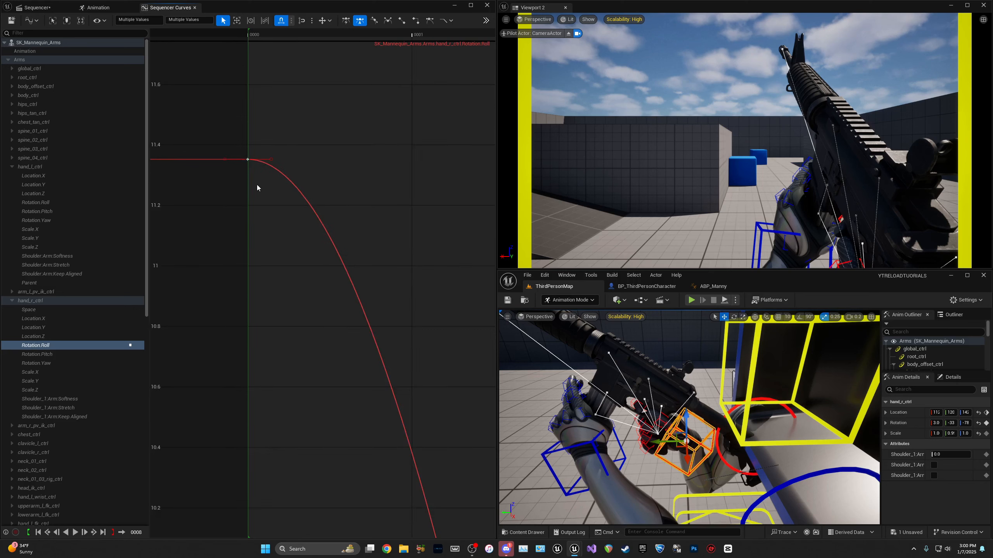
pyautogui.scroll(-3, 261, 192)
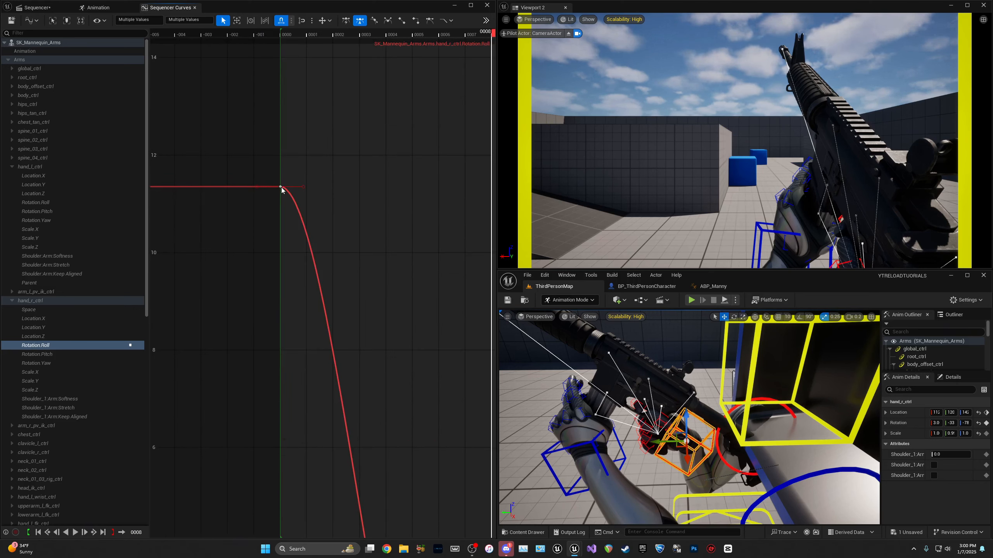
pyautogui.moveTo(294, 189); pyautogui.dragTo(301, 188)
pyautogui.scroll(-5, 355, 289)
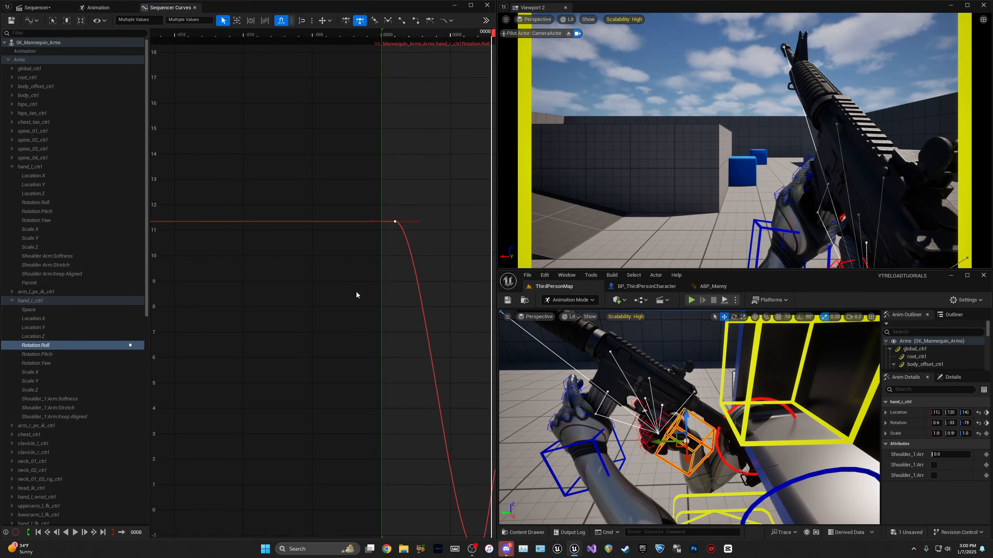
pyautogui.moveTo(423, 466); pyautogui.dragTo(209, 368, button='right')
pyautogui.scroll(-11, 278, 403)
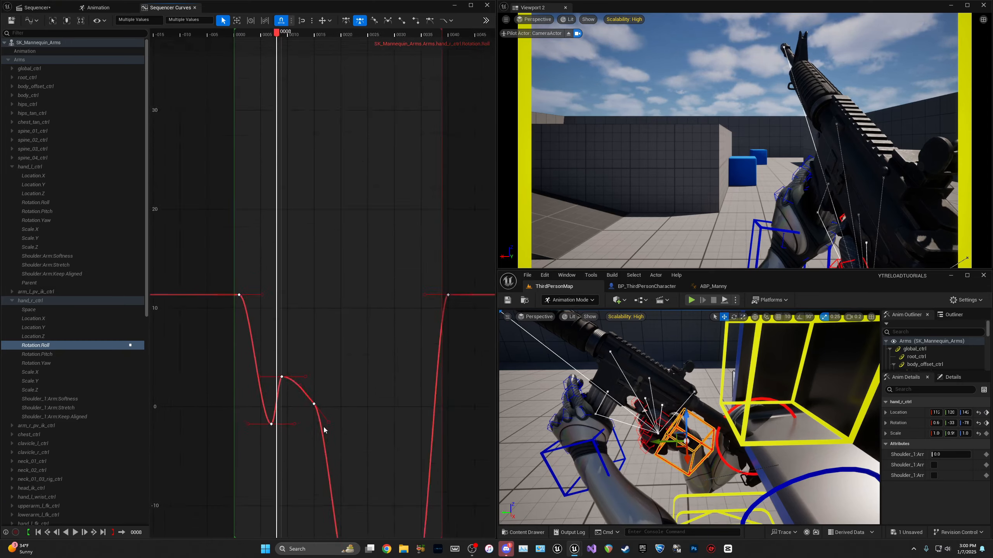
# Step: Play the reload from frame 0 to examine the timing of the delayed roll motion
pyautogui.moveTo(391, 461); pyautogui.dragTo(320, 310, button='right')
pyautogui.click(297, 367)
pyautogui.moveTo(207, 32); pyautogui.dragTo(169, 34)
pyautogui.press('space')
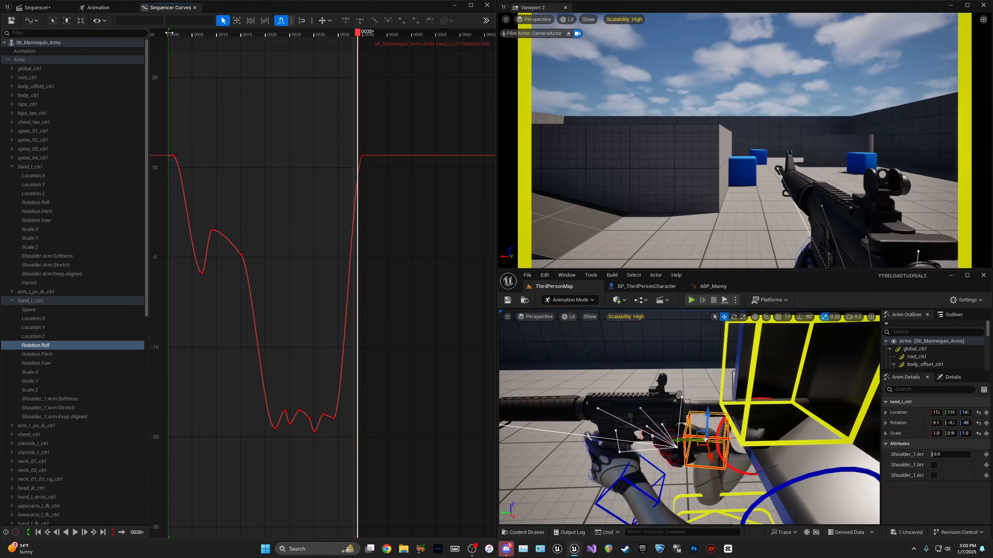
# Step: Undo the roll key shift and replay the reload from frame 0 for comparison
pyautogui.click(171, 35)
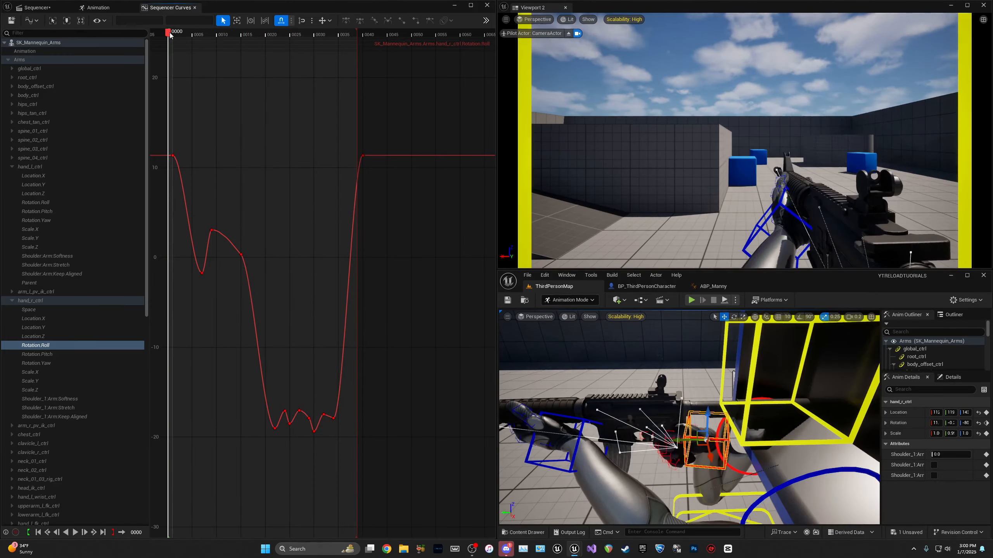
pyautogui.hotkey('ctrl', 'z')
pyautogui.press('space')
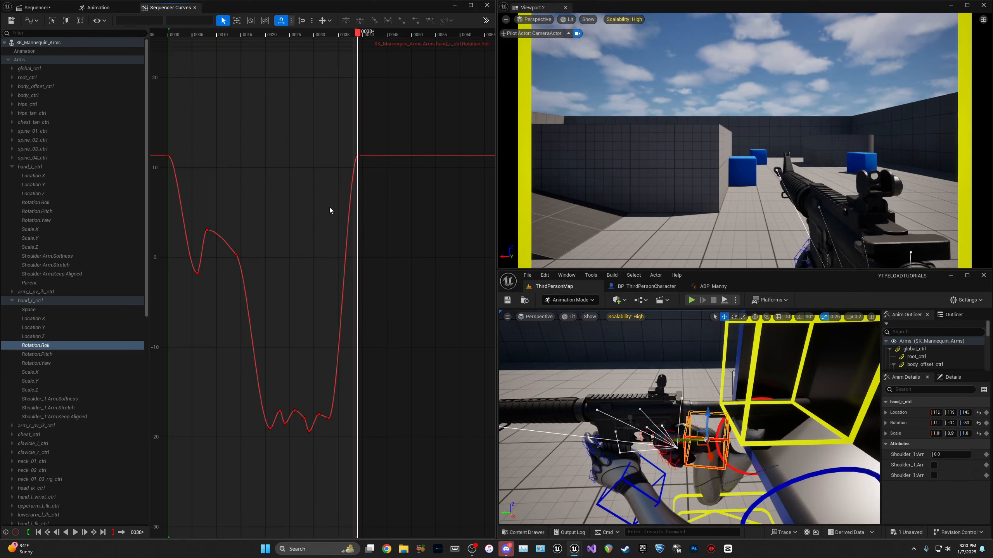
# Step: Display the right hand control's yaw curve, add its pitch curve, and scrub to frame 25 to compare them
pyautogui.click(52, 364)
pyautogui.scroll(-3, 336, 325)
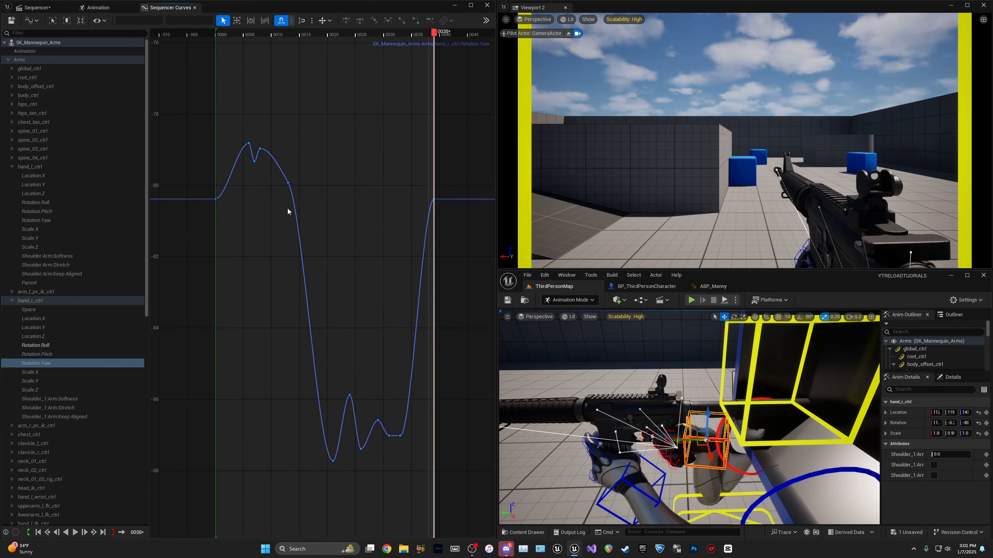
pyautogui.moveTo(288, 211); pyautogui.dragTo(263, 207, button='right')
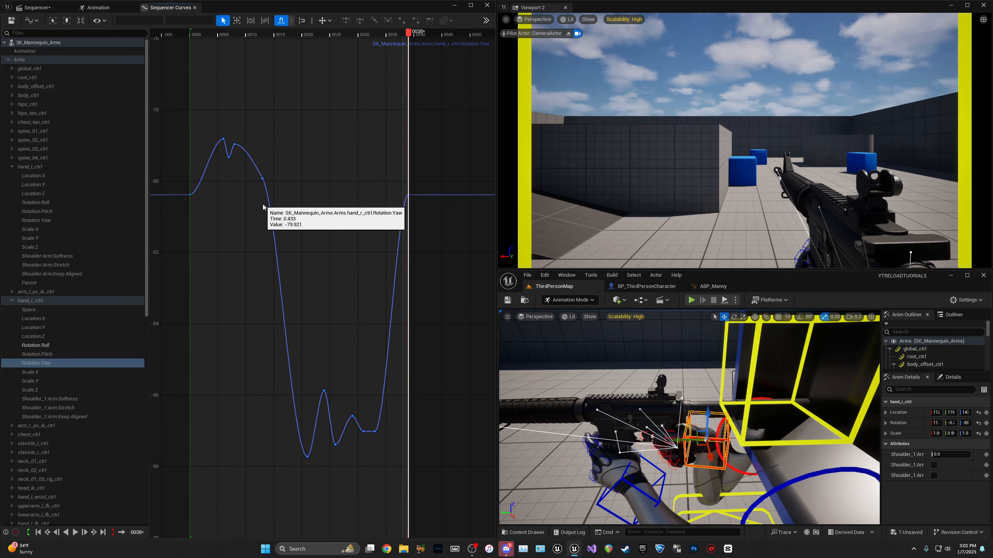
pyautogui.keyDown('ctrl'); pyautogui.click(54, 354); pyautogui.keyUp('ctrl')
pyautogui.moveTo(368, 32)
pyautogui.mouseDown()
pyautogui.moveTo(339, 38)
pyautogui.moveTo(374, 39)
pyautogui.mouseUp()
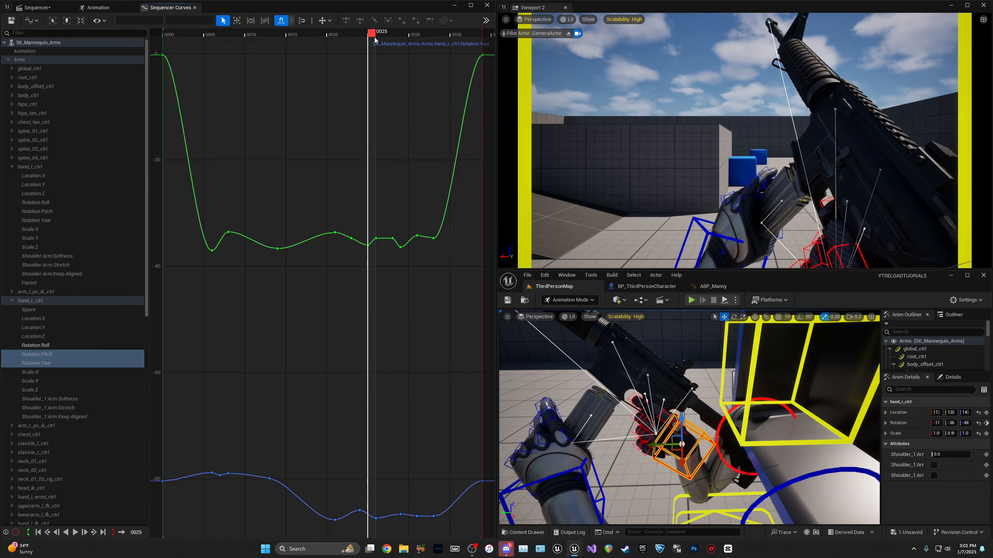
# Step: Show only the right hand control's yaw curve and shift all of its keys one frame later
pyautogui.click(56, 363)
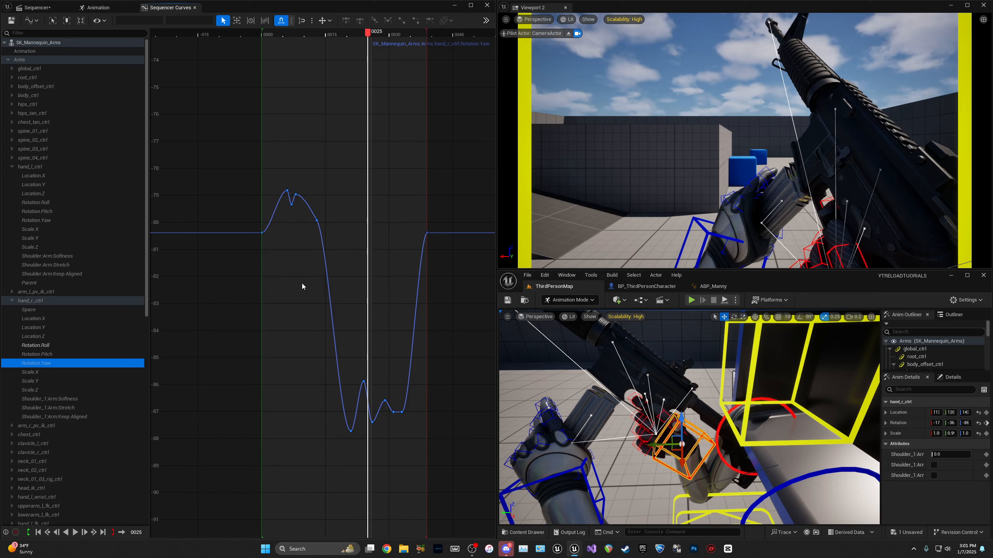
pyautogui.moveTo(487, 445); pyautogui.dragTo(487, 446)
pyautogui.press('f')
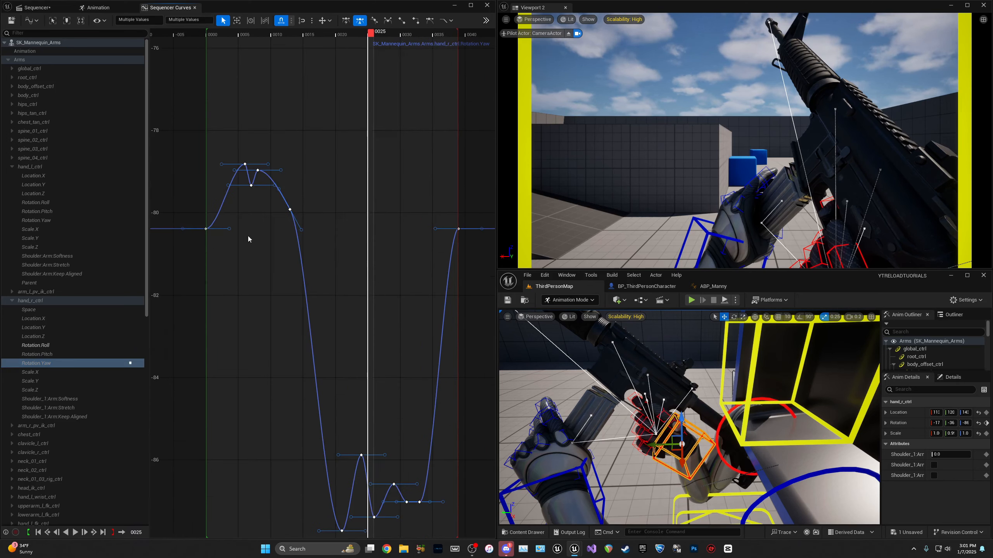
pyautogui.scroll(-2, 230, 202)
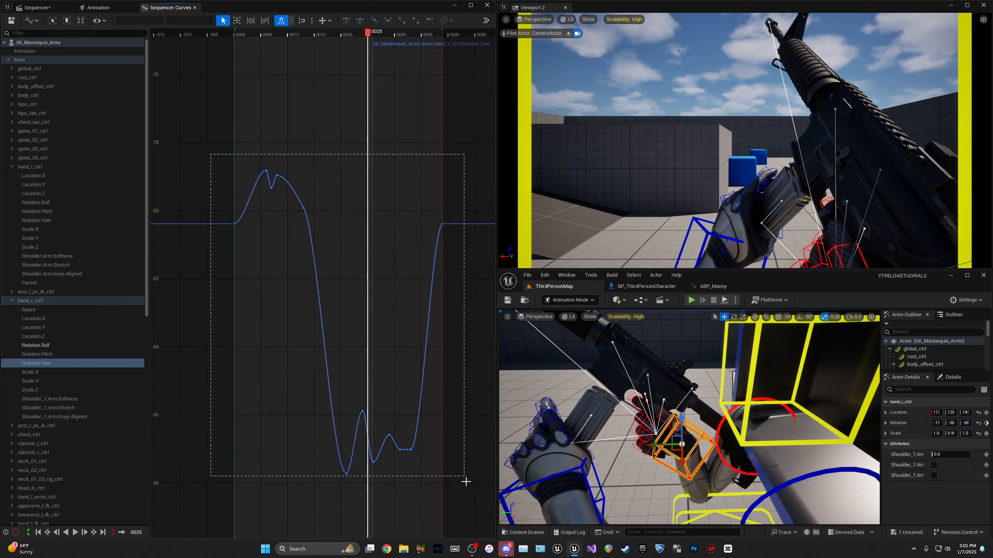
pyautogui.moveTo(466, 482); pyautogui.dragTo(466, 482)
pyautogui.scroll(4, 310, 281)
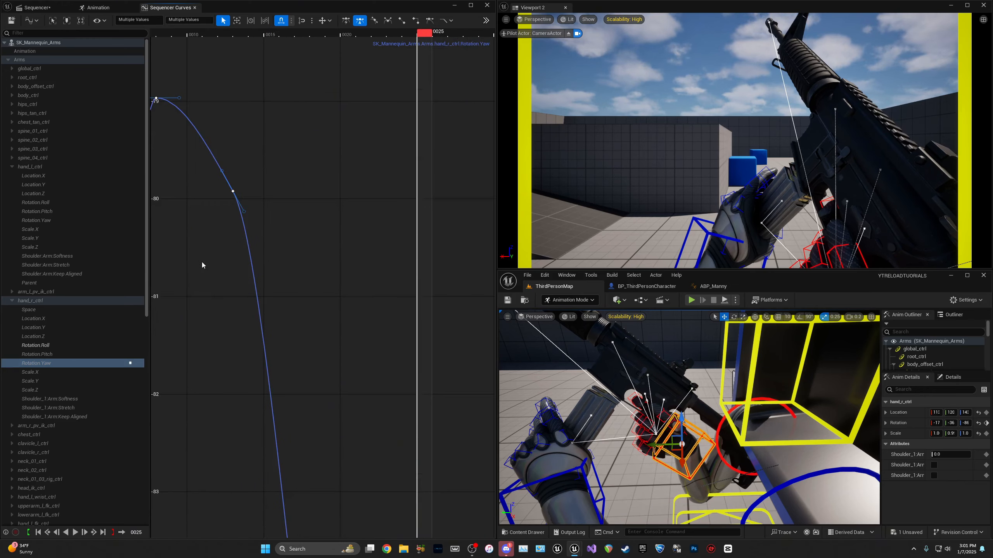
pyautogui.moveTo(202, 265); pyautogui.dragTo(395, 202, button='right')
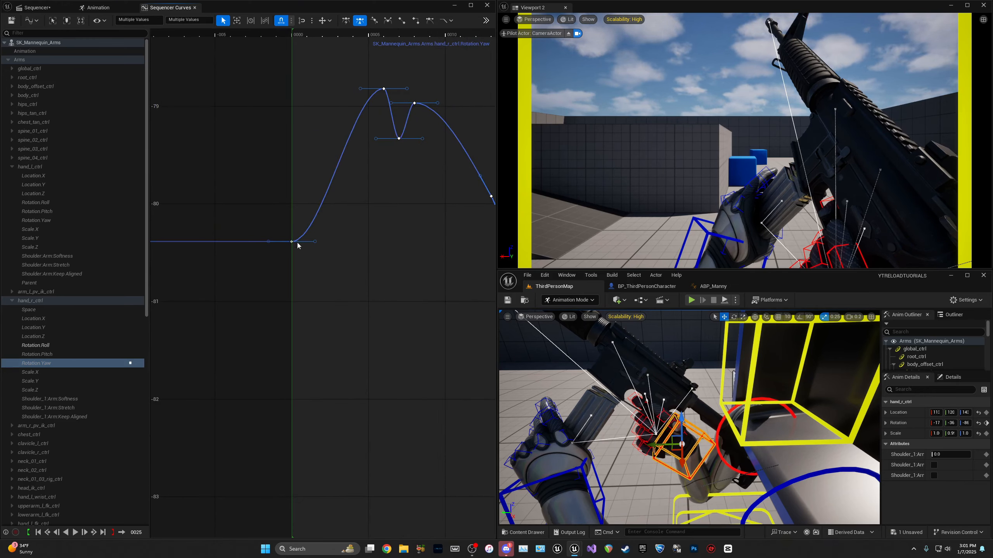
pyautogui.scroll(-4, 310, 261)
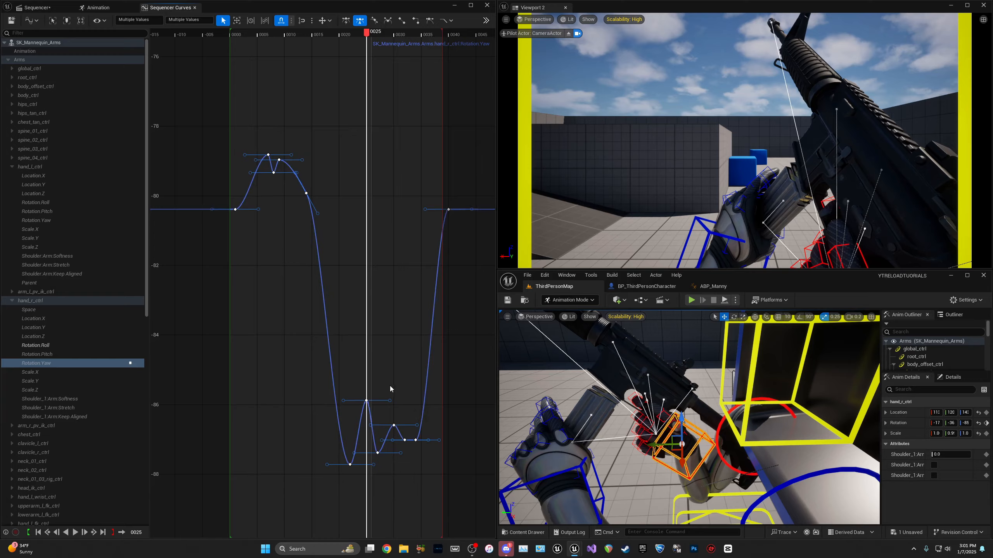
# Step: Play the reload from frame 0 to examine the delayed yaw motion, and move the playhead to frame 13
pyautogui.moveTo(364, 34); pyautogui.dragTo(231, 34)
pyautogui.press('space')
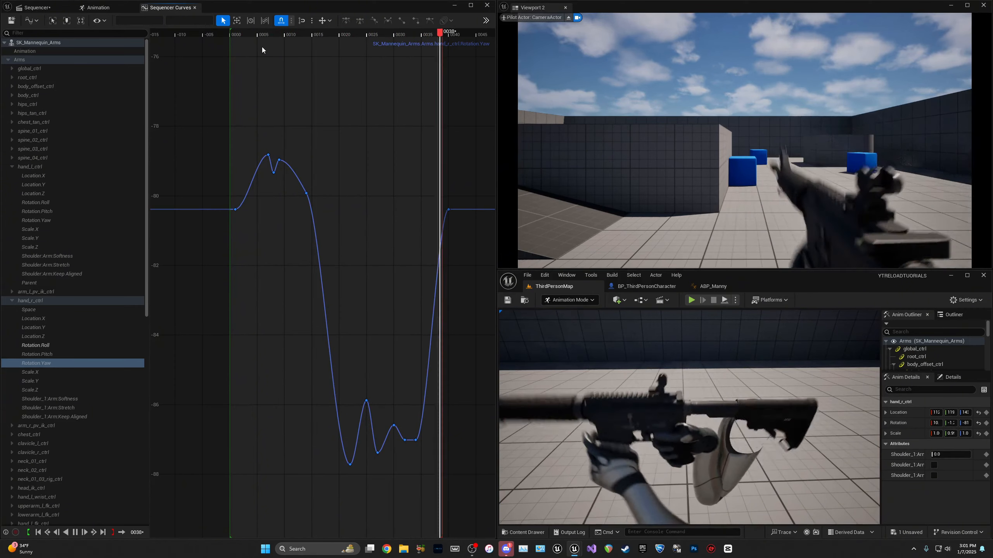
pyautogui.click(302, 35)
# Step: Show only the right hand control's pitch curve and shift all of its keys one frame earlier
pyautogui.click(42, 354)
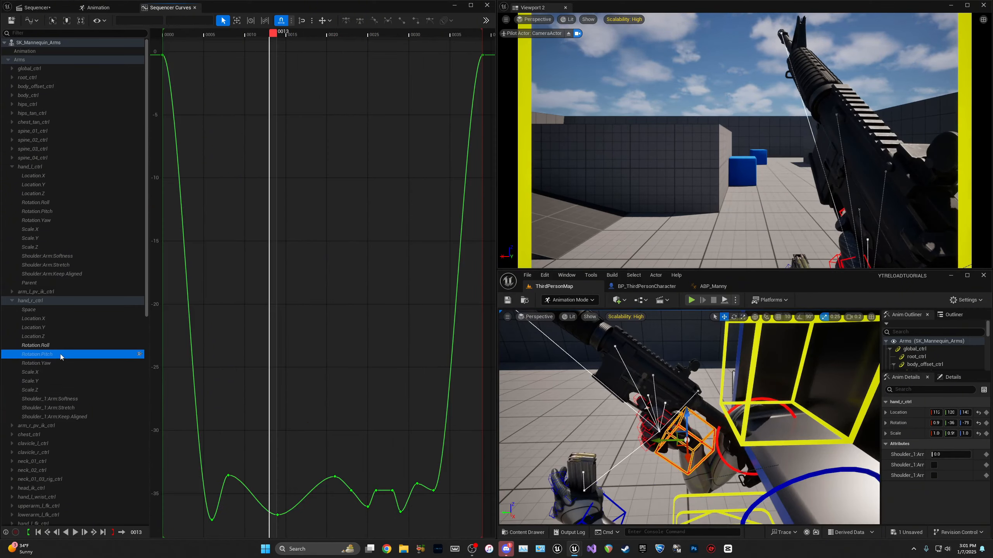
pyautogui.scroll(-2, 196, 328)
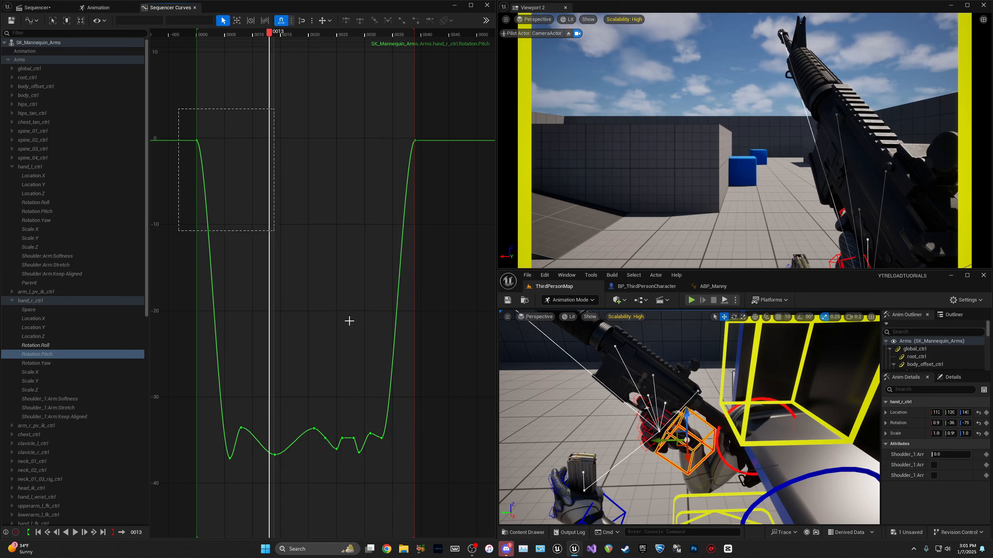
pyautogui.scroll(8, 208, 166)
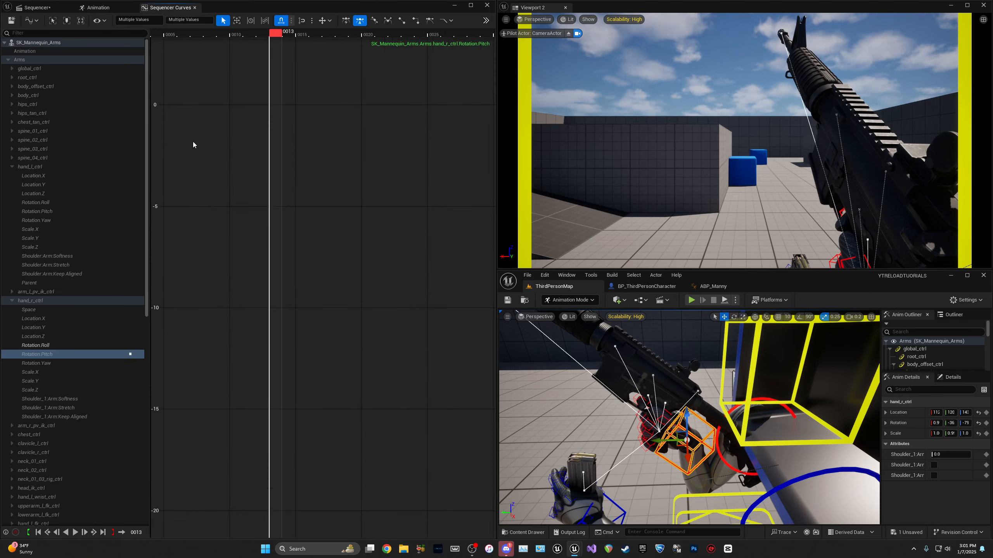
pyautogui.moveTo(191, 143); pyautogui.dragTo(392, 211, button='right')
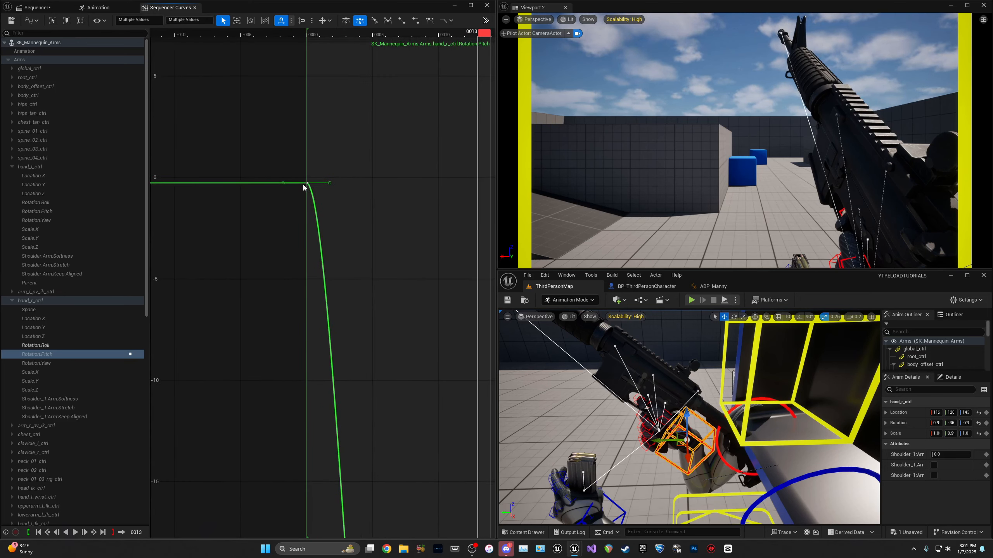
pyautogui.moveTo(304, 184); pyautogui.dragTo(296, 184)
pyautogui.scroll(-7, 369, 292)
pyautogui.moveTo(417, 344); pyautogui.dragTo(265, 304, button='right')
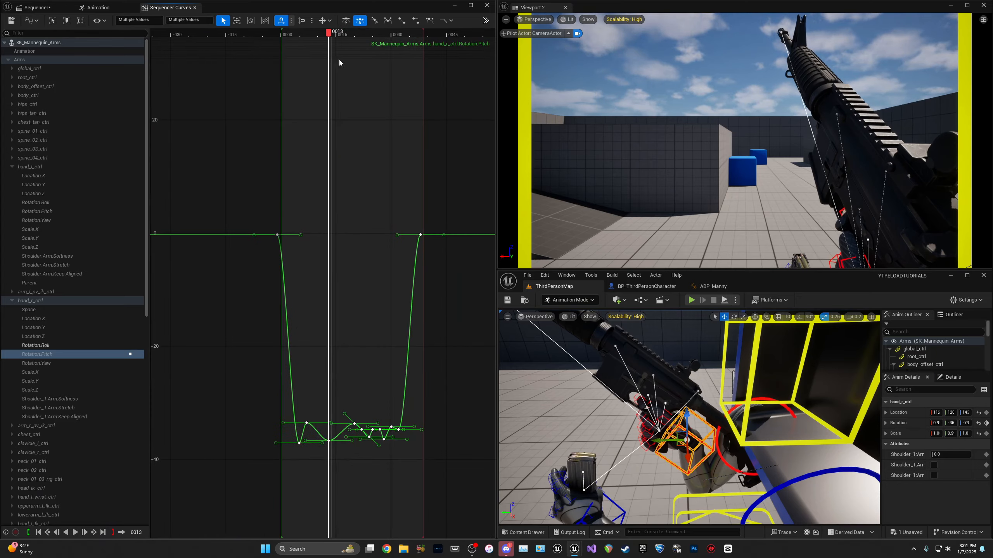
# Step: Replay the reload several times from the start to examine how the earlier pitch motion feels
pyautogui.click(284, 37)
pyautogui.press('space')
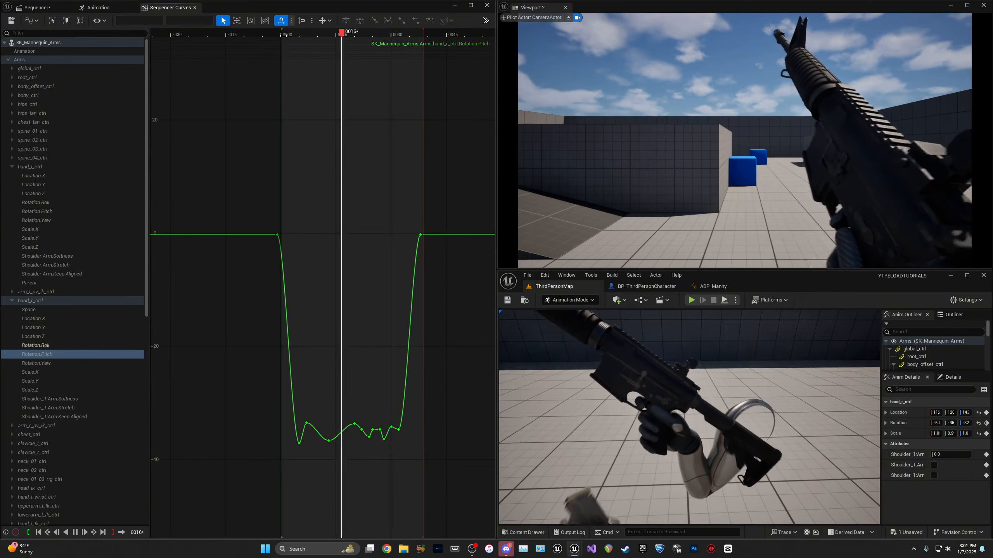
pyautogui.click(284, 37)
pyautogui.press('space')
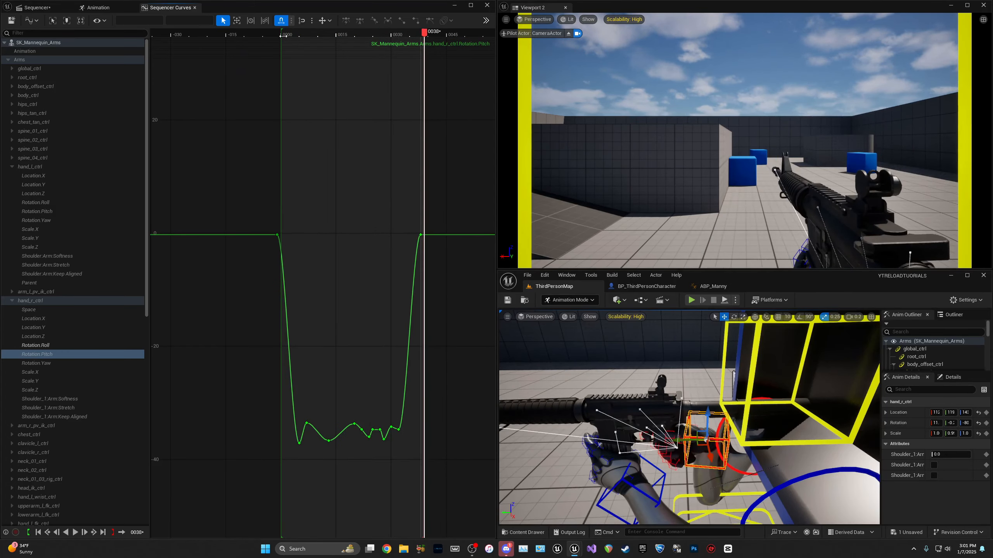
pyautogui.click(286, 37)
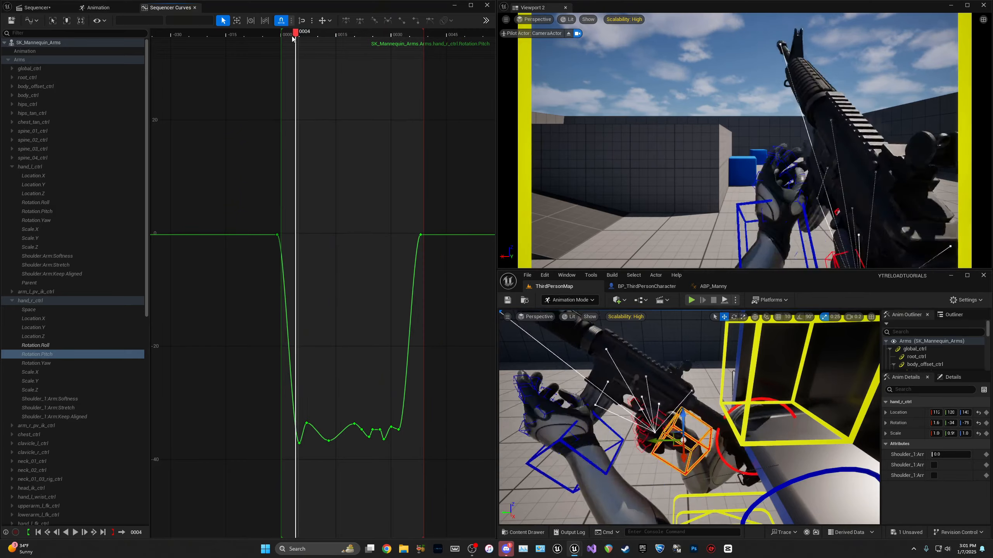
pyautogui.press('space')
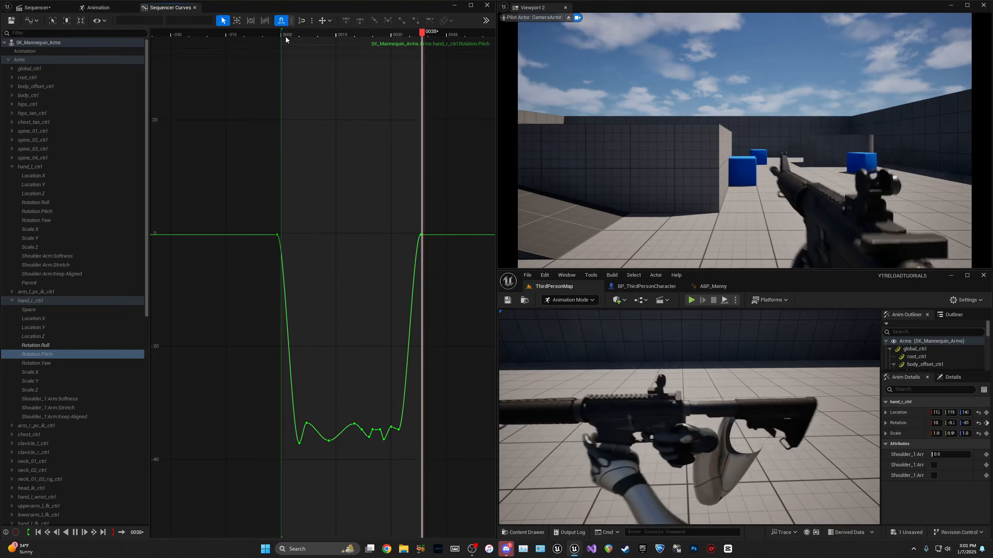
pyautogui.press('space')
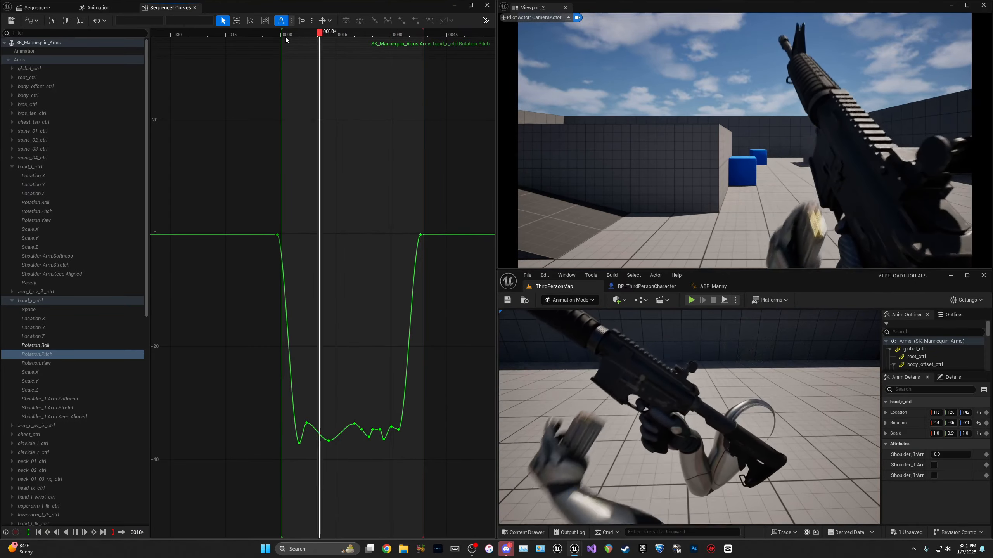
# Step: Try shifting all of the right hand control's pitch keys two frames later so the curve starts at frame 1
pyautogui.press('f')
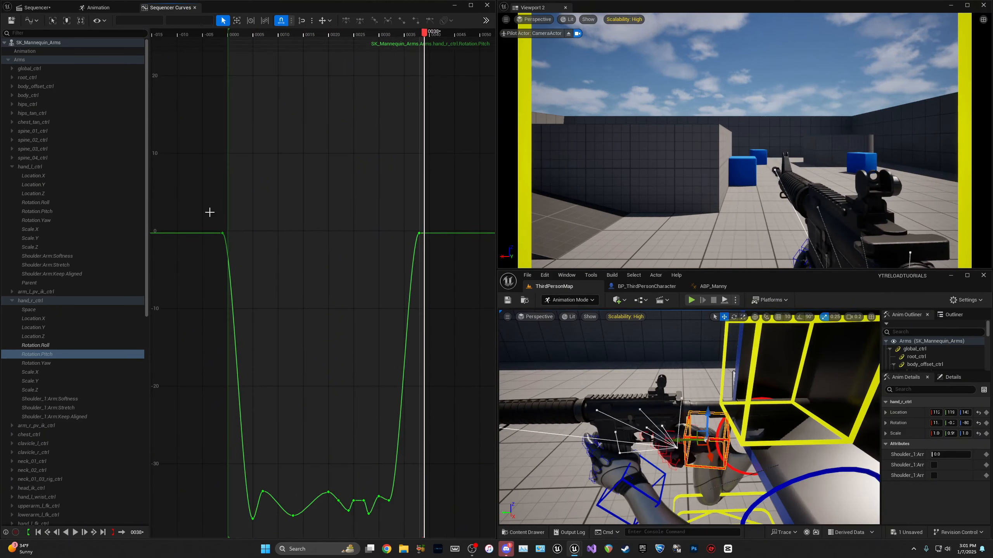
pyautogui.moveTo(465, 517); pyautogui.dragTo(463, 512)
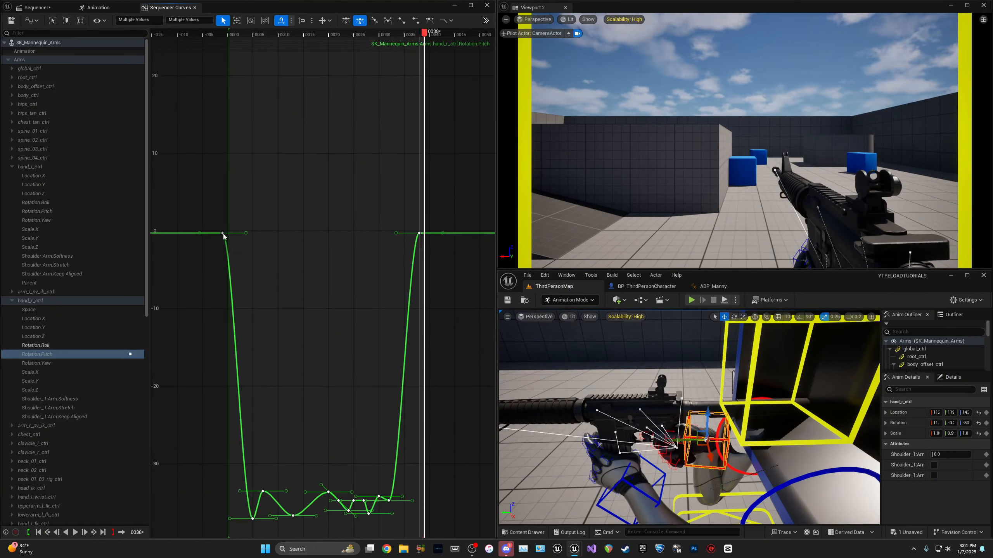
pyautogui.moveTo(223, 234); pyautogui.dragTo(236, 235)
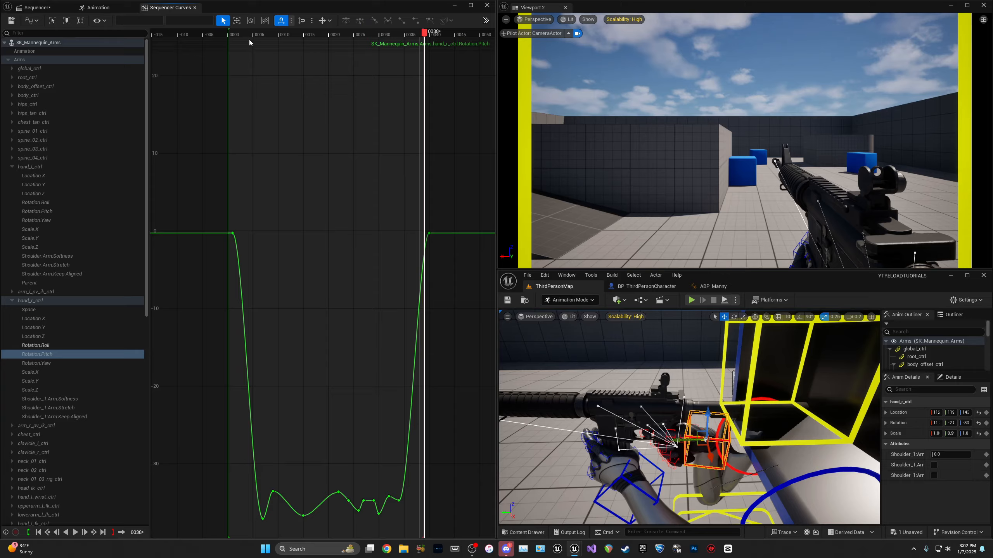
# Step: Play the reload from frame 0 to check the delayed pitch motion, and undo the last pitch key shift
pyautogui.click(231, 33)
pyautogui.press('space')
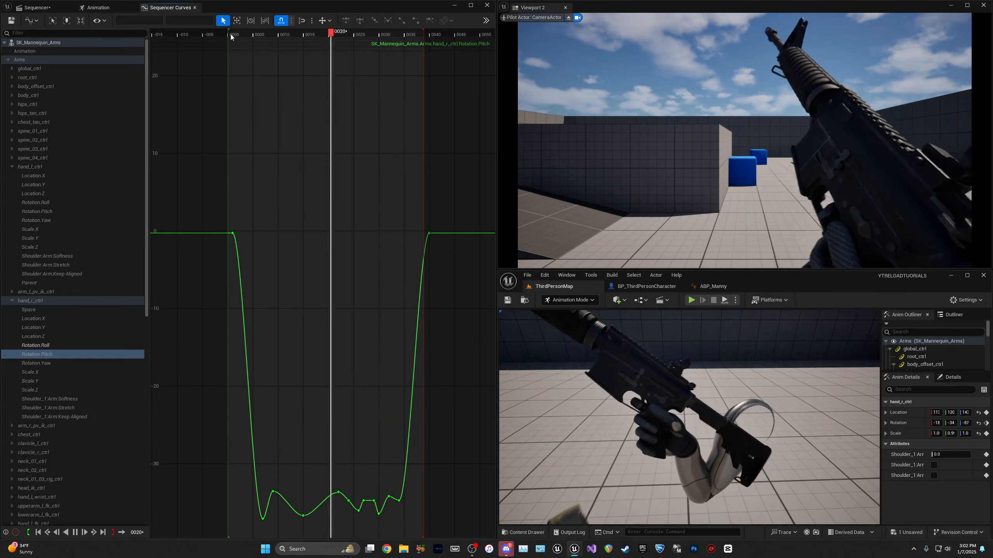
pyautogui.press('space')
pyautogui.hotkey('ctrl', 'z')
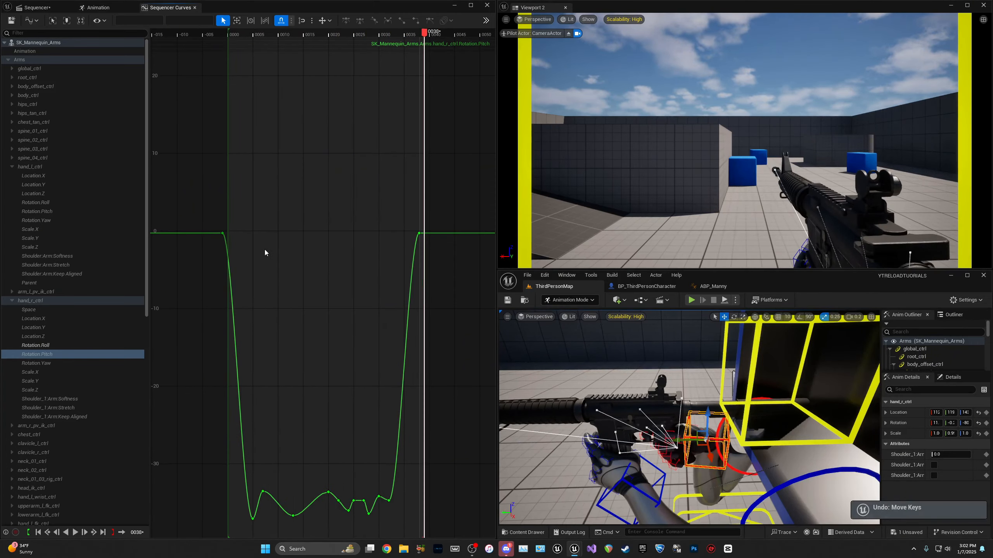
# Step: Show only the right hand control's roll curve and try shifting all of its keys one frame earlier to start at frame -1
pyautogui.hotkey('ctrl', 'z')
pyautogui.click(60, 345)
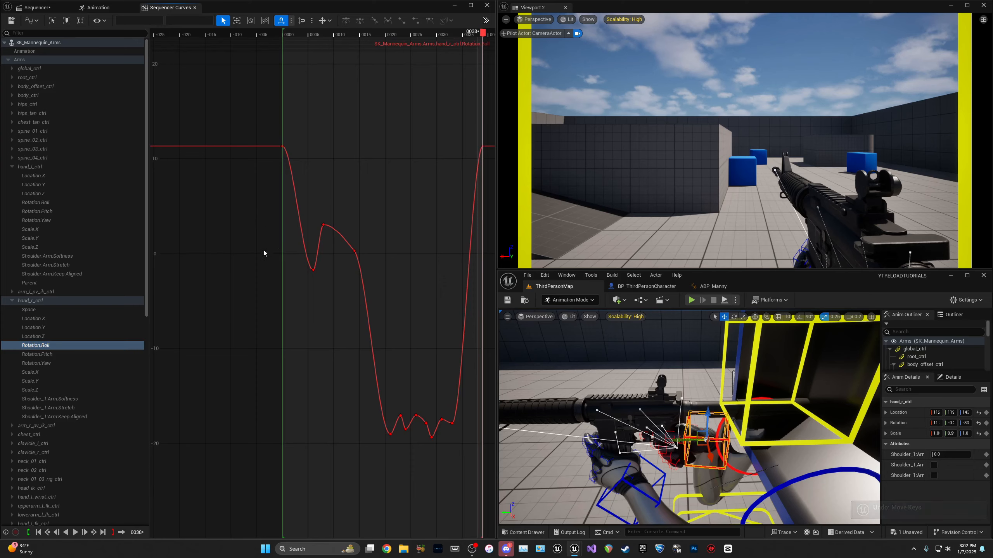
pyautogui.moveTo(469, 478); pyautogui.dragTo(468, 479)
pyautogui.scroll(4, 220, 192)
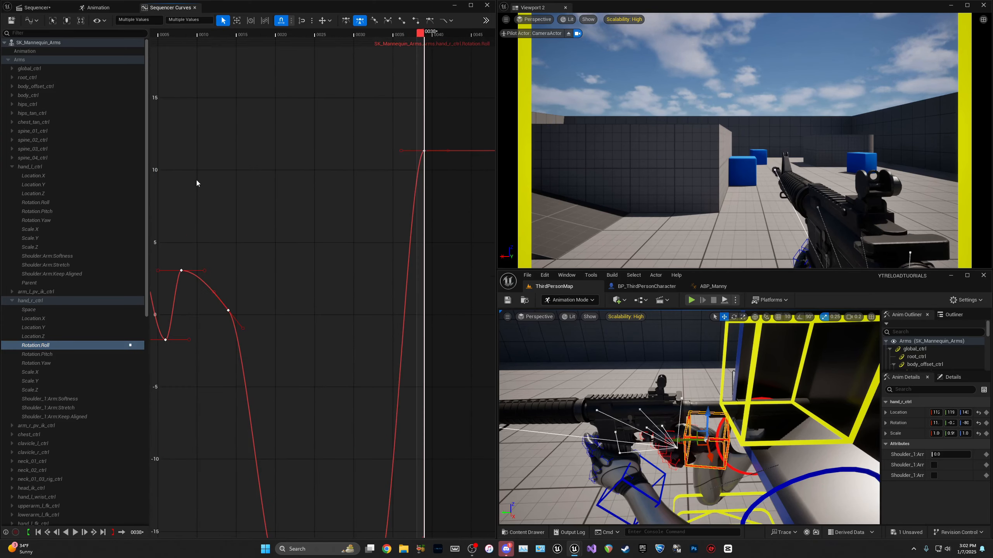
pyautogui.moveTo(197, 182); pyautogui.dragTo(403, 210, button='right')
pyautogui.scroll(4, 327, 180)
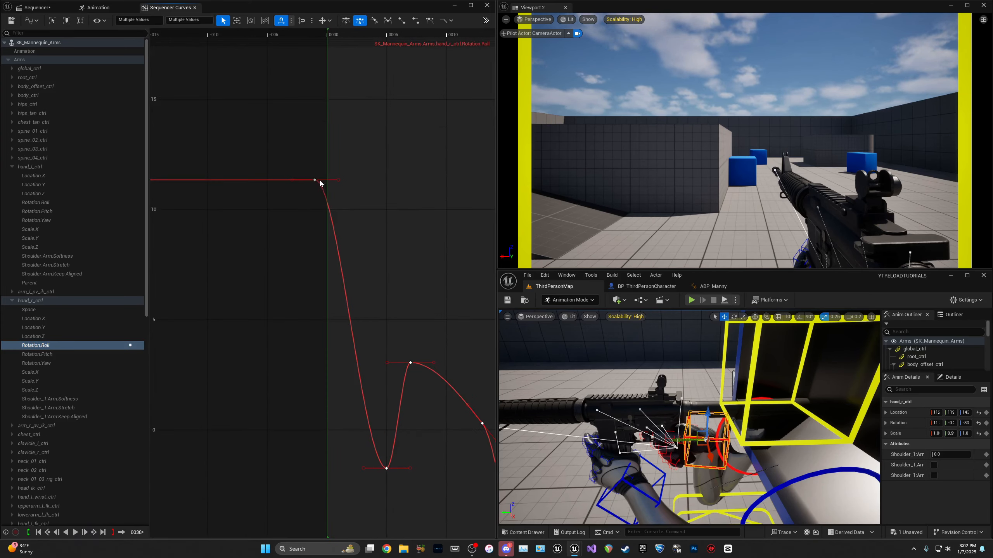
pyautogui.scroll(-3, 345, 199)
pyautogui.moveTo(337, 33)
pyautogui.mouseDown()
pyautogui.moveTo(433, 34)
pyautogui.moveTo(337, 34)
pyautogui.mouseUp()
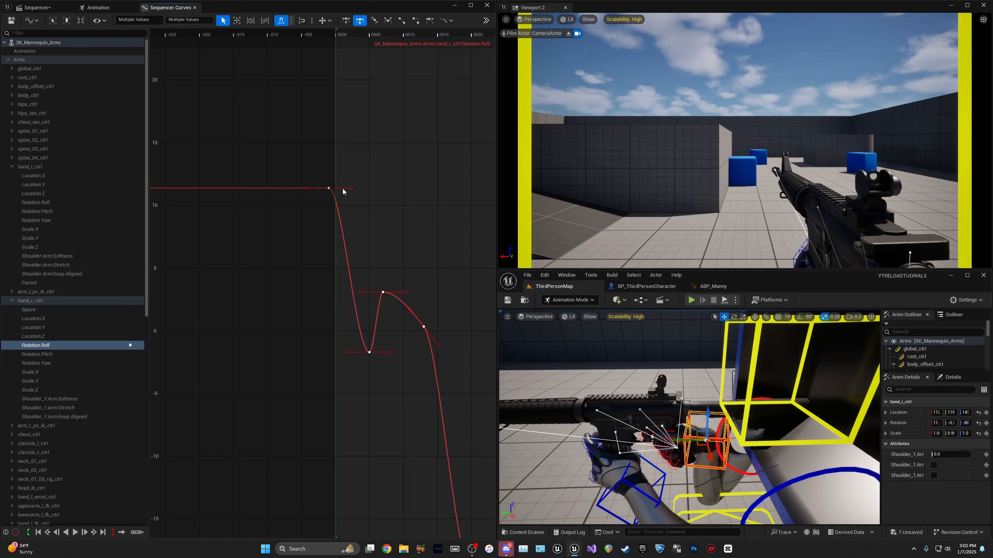
# Step: Try shifting all of the right hand control's roll keys two frames later to start at frame 1, and play the reload from frame 0
pyautogui.moveTo(332, 191); pyautogui.dragTo(343, 190)
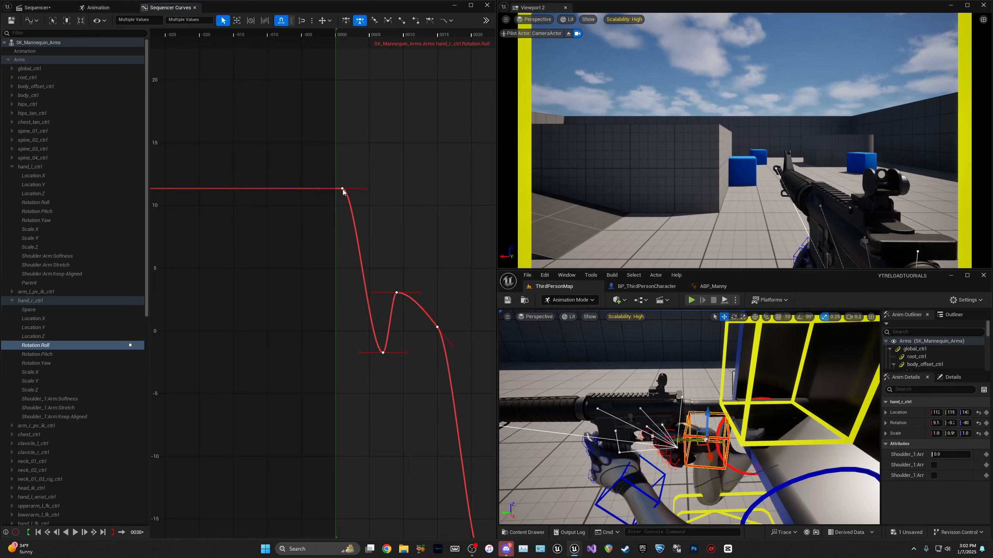
pyautogui.moveTo(337, 34)
pyautogui.mouseDown()
pyautogui.moveTo(415, 34)
pyautogui.moveTo(336, 35)
pyautogui.mouseUp()
pyautogui.press('space')
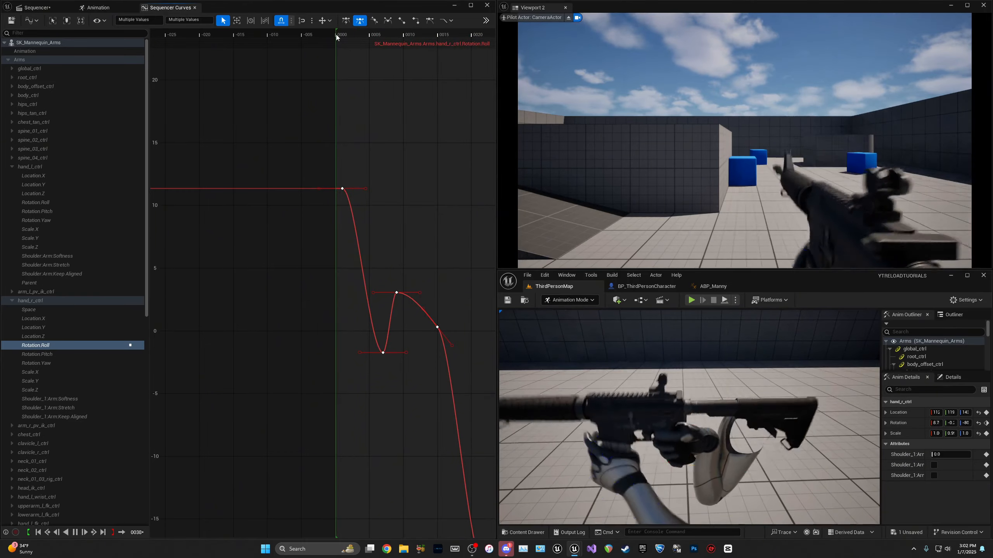
pyautogui.press('space')
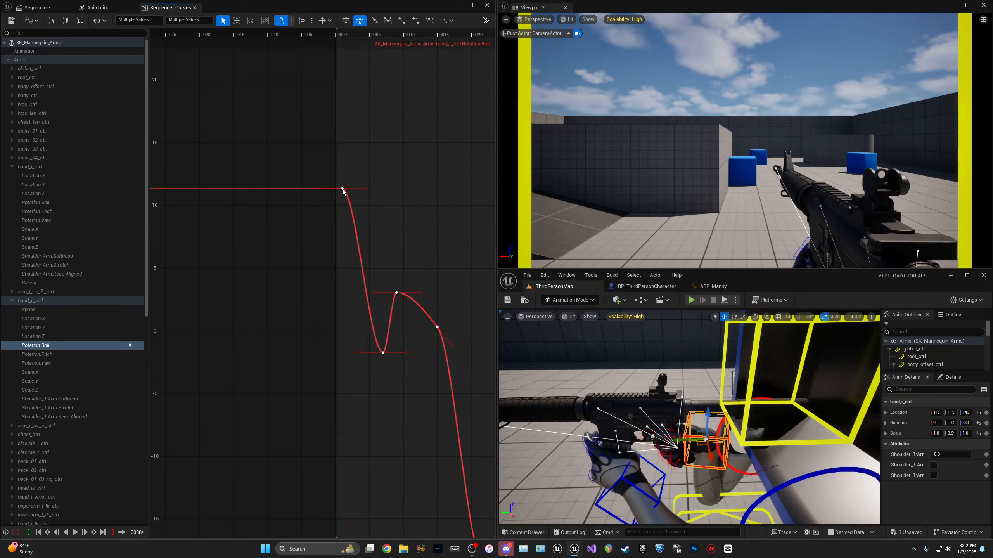
# Step: Compare playback of the reload with the right hand control's roll keys starting at frames 0, 1 and -1
pyautogui.press('space')
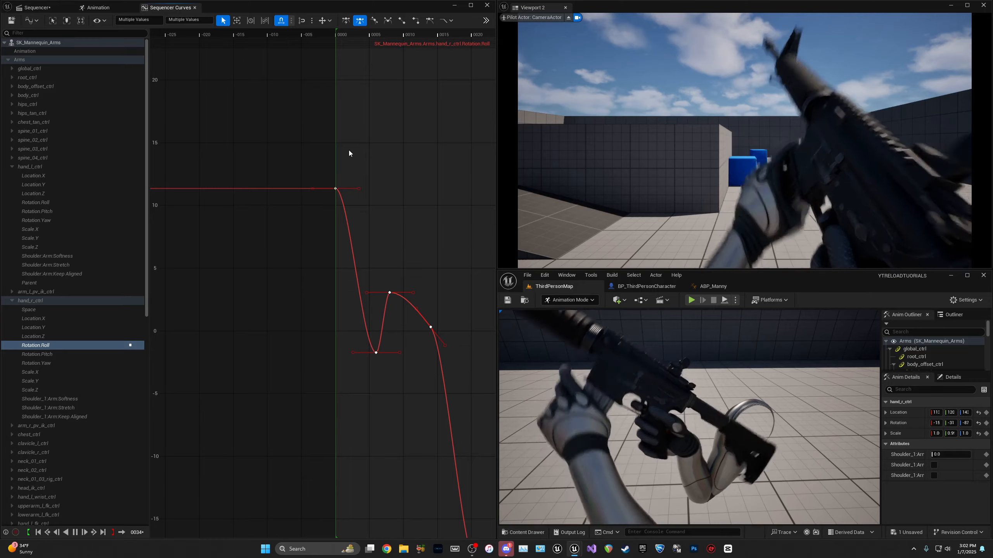
pyautogui.press('space')
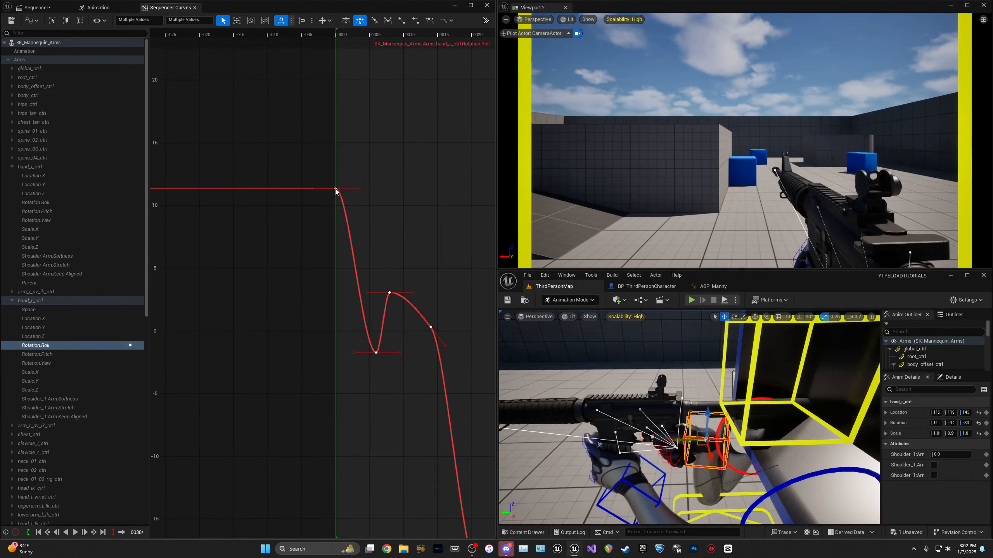
pyautogui.press('space')
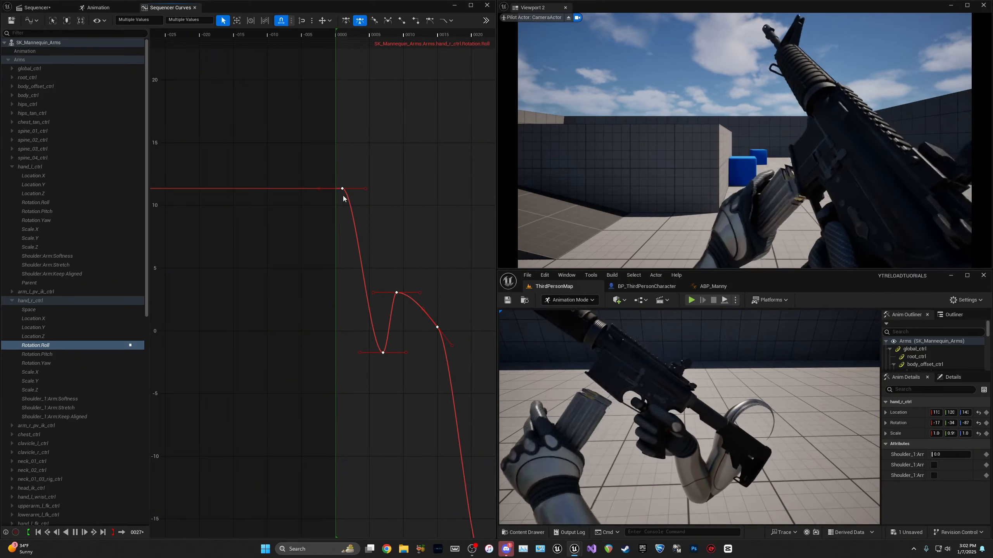
pyautogui.press('space')
pyautogui.press('space')
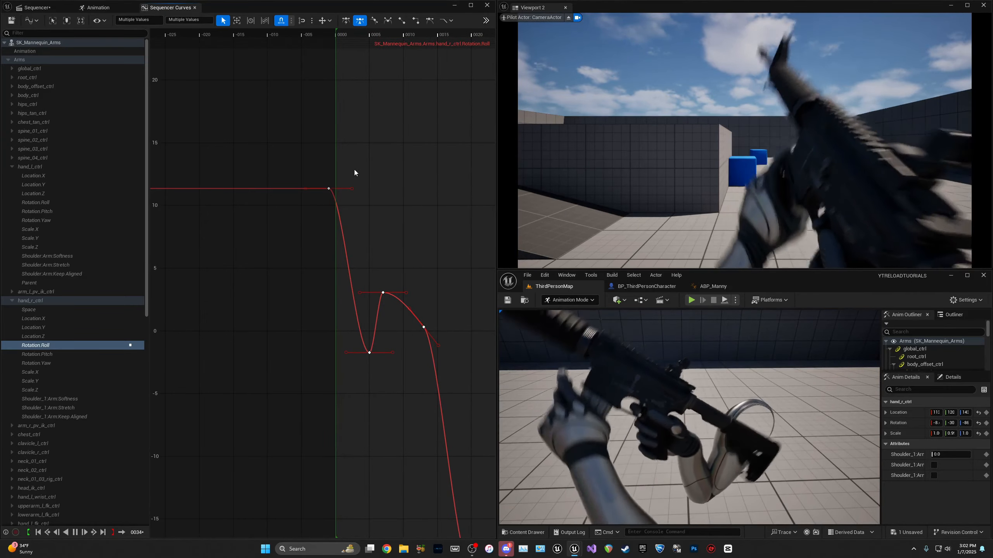
pyautogui.press('space')
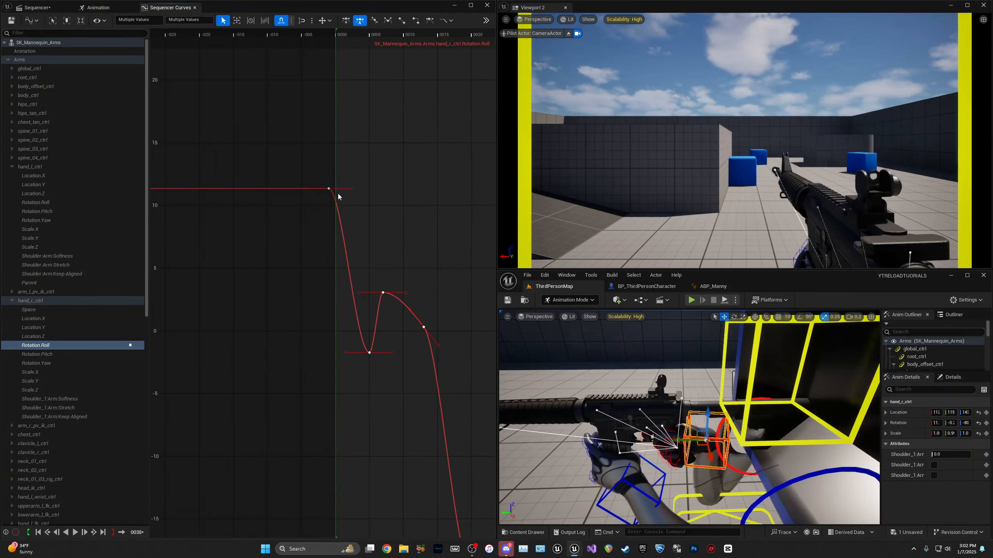
# Step: Shift all of the right hand control's roll keys one frame later to start at frame 0, and replay the reload
pyautogui.moveTo(332, 188); pyautogui.dragTo(339, 189)
pyautogui.press('space')
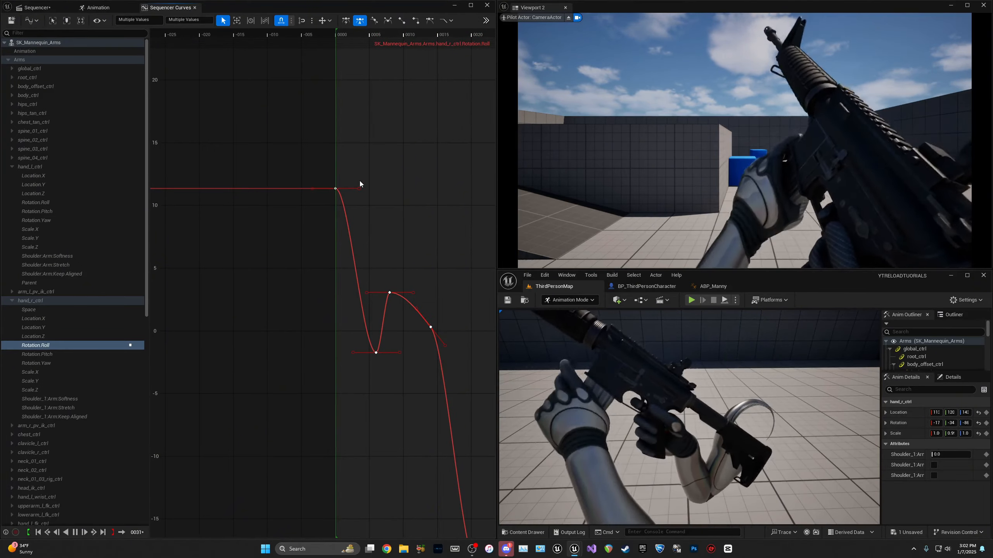
pyautogui.press('space')
pyautogui.press('space')
pyautogui.press('space')
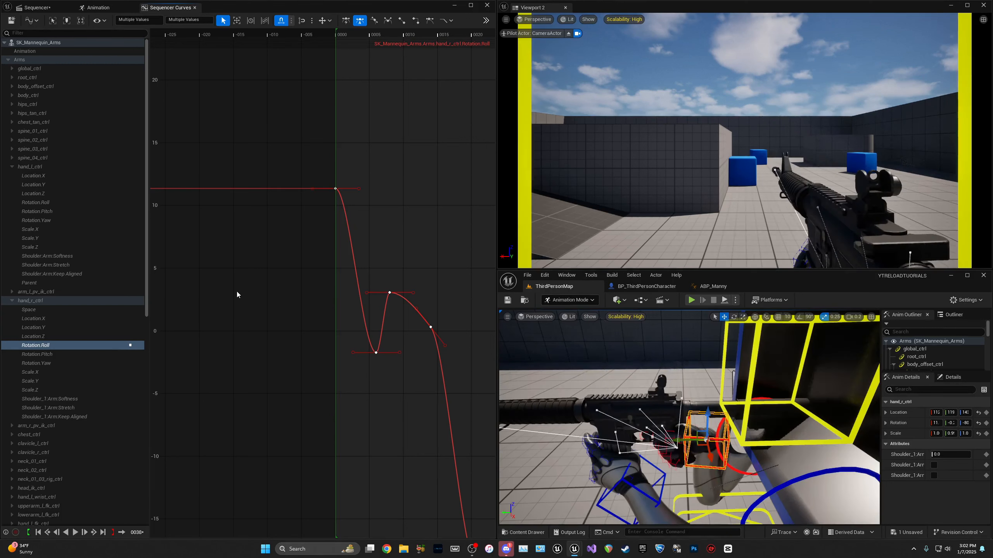
# Step: Shift all of the right hand control's yaw keys two frames earlier to start at frame -1, and play the reload from frame 0
pyautogui.click(54, 364)
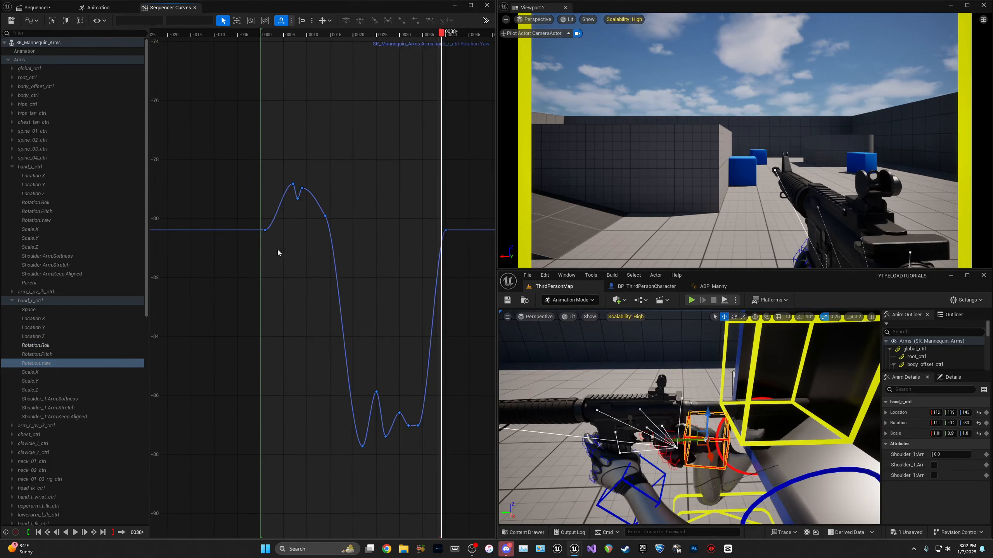
pyautogui.scroll(5, 243, 223)
pyautogui.moveTo(222, 253); pyautogui.dragTo(315, 258, button='right')
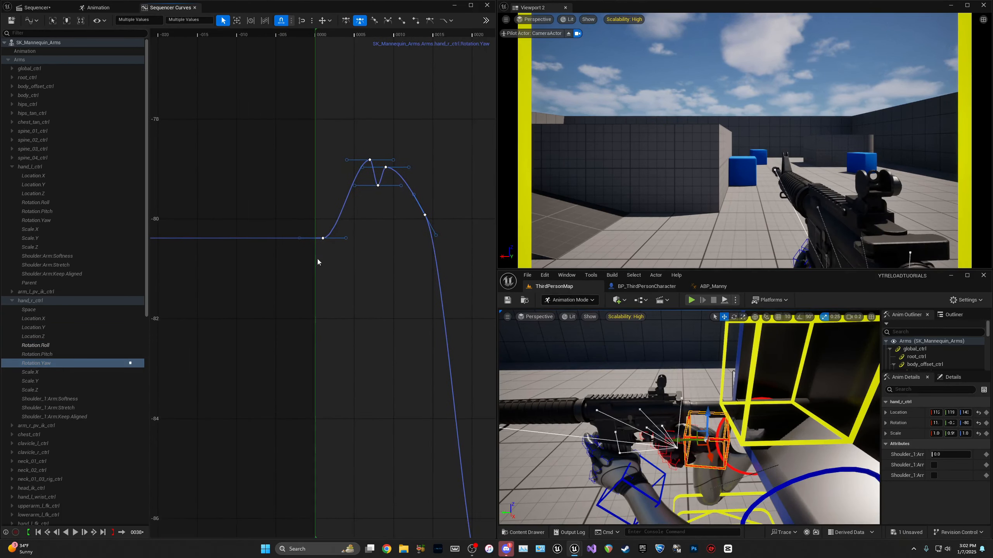
pyautogui.scroll(4, 309, 251)
pyautogui.moveTo(321, 230); pyautogui.dragTo(307, 230)
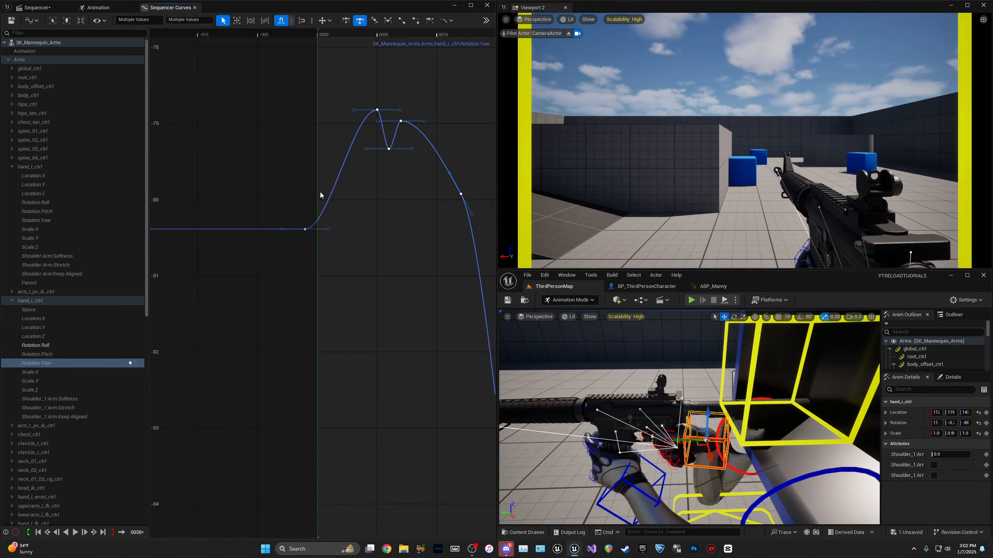
pyautogui.moveTo(337, 31); pyautogui.dragTo(319, 38)
pyautogui.press('space')
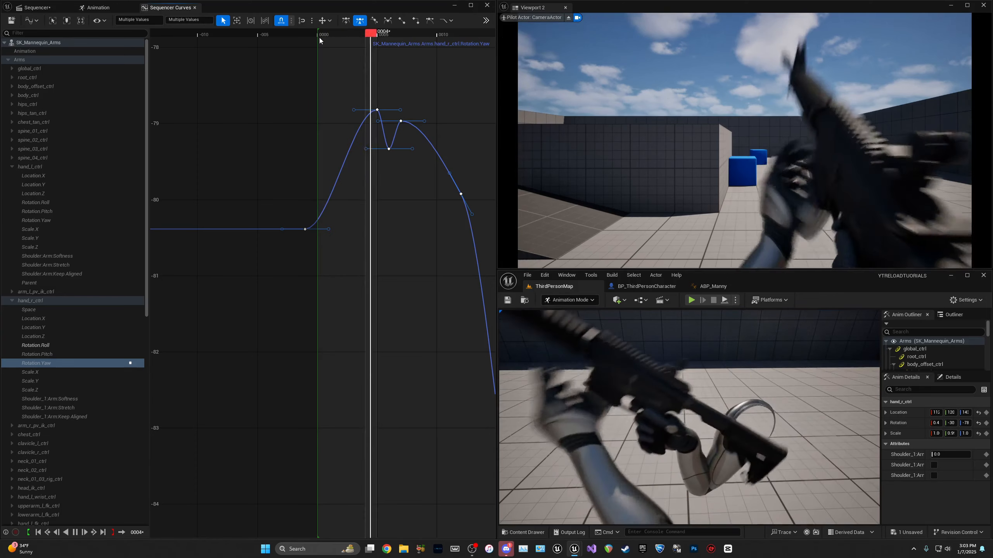
pyautogui.press('space')
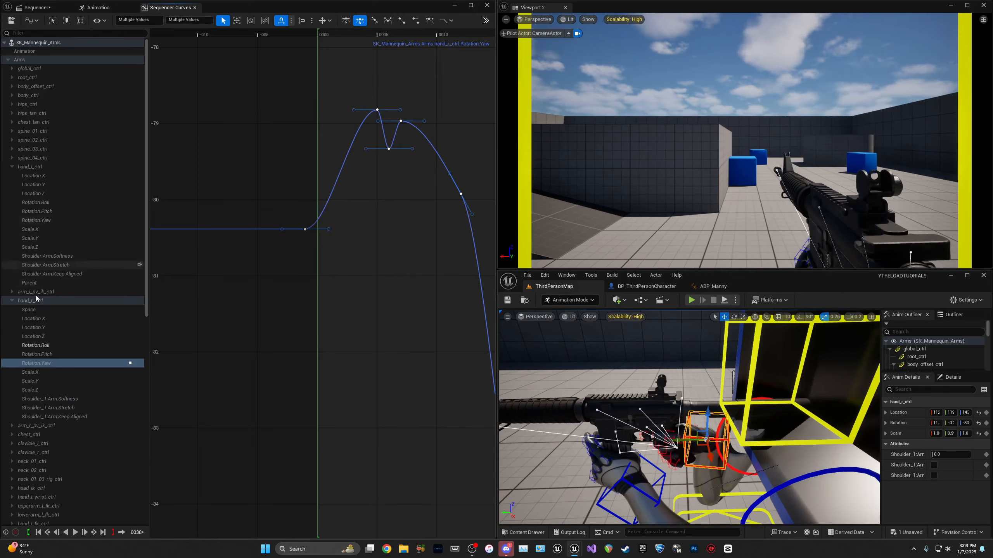
# Step: Collapse the left and right hand controls' channels in the curve list and return to the Sequencer timeline
pyautogui.click(12, 167)
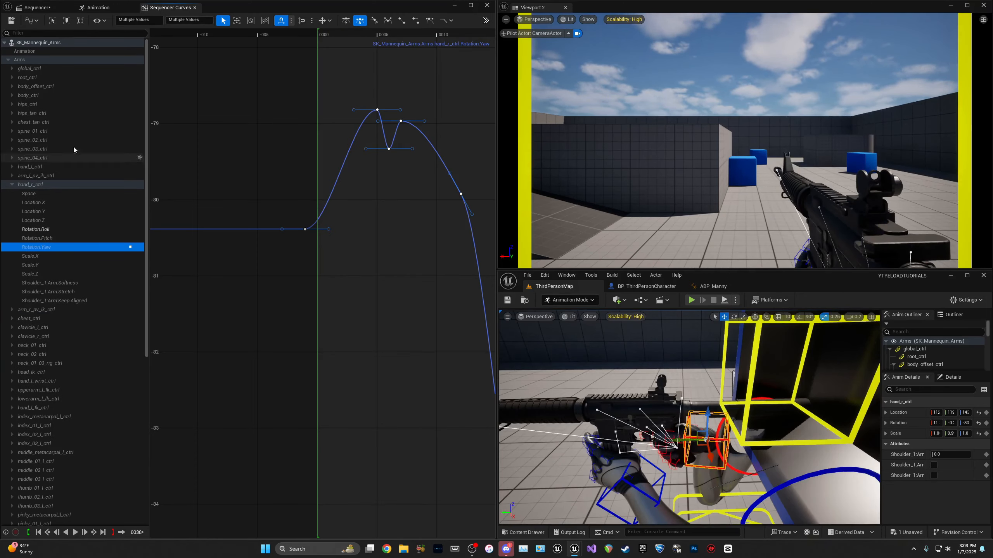
pyautogui.click(12, 184)
pyautogui.scroll(-9, 326, 275)
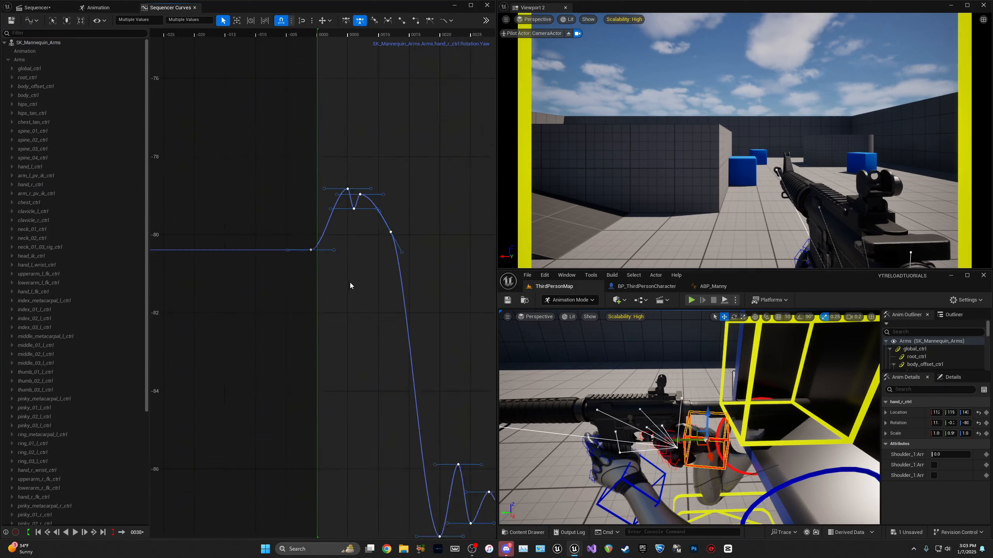
pyautogui.click(105, 10)
pyautogui.click(174, 9)
pyautogui.click(31, 12)
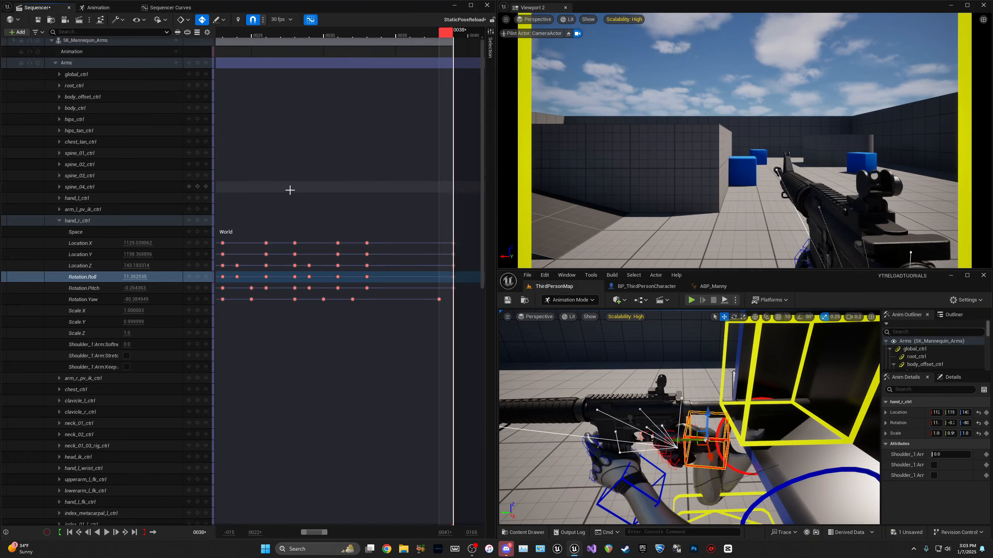
# Step: Play the whole reload from frame 0 in the Sequencer to review the offset weapon motion
pyautogui.scroll(-2, 362, 290)
pyautogui.moveTo(303, 532); pyautogui.dragTo(341, 533)
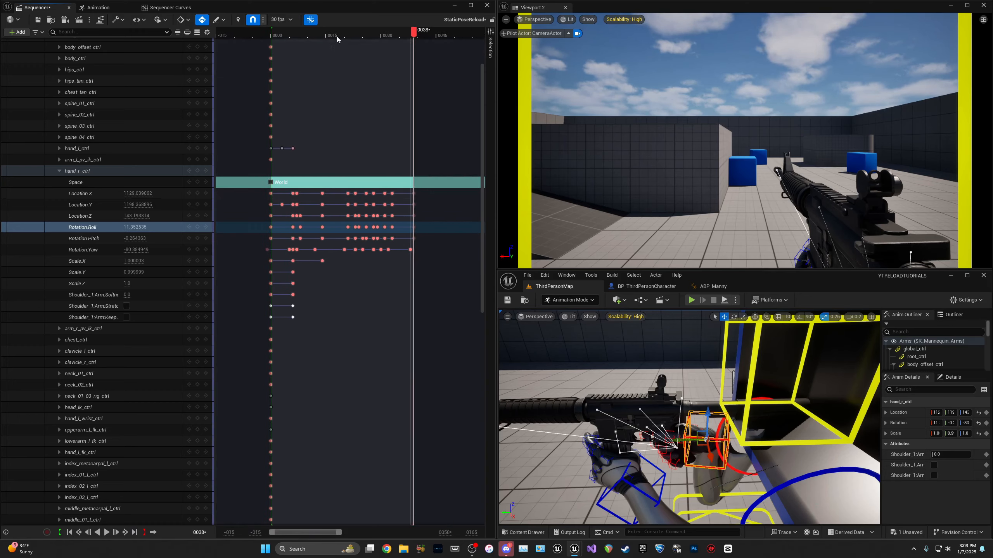
pyautogui.click(275, 34)
pyautogui.press('space')
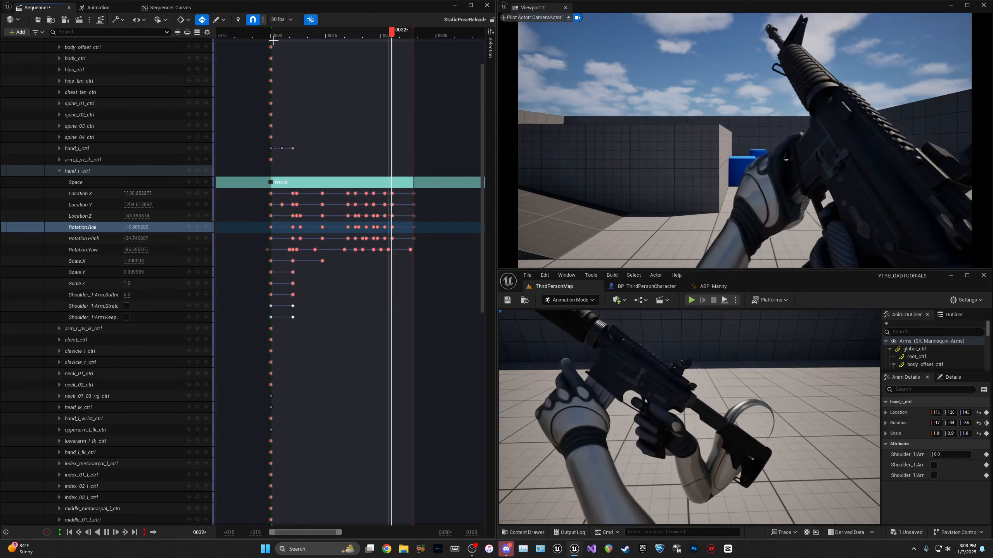
pyautogui.press('space')
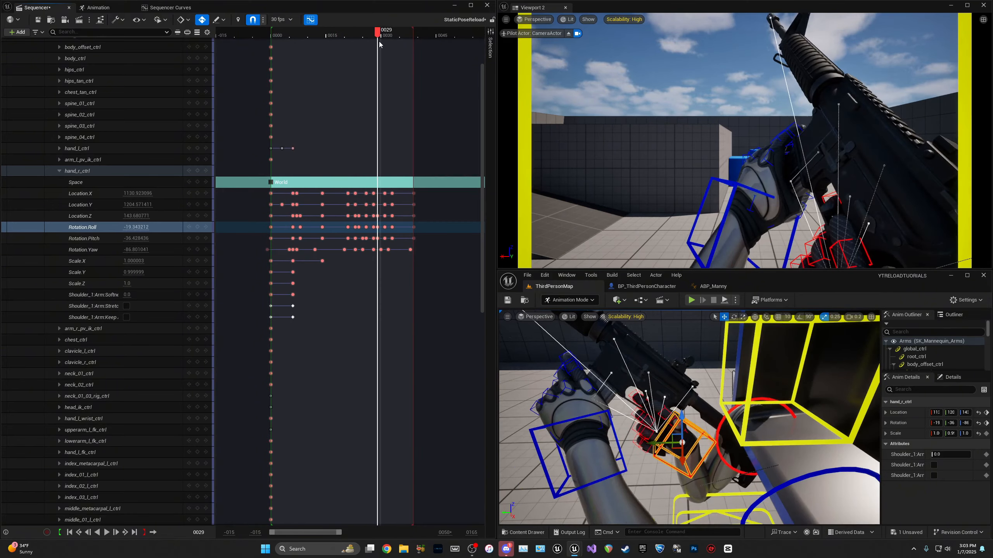
# Step: Scrub to frame 34, collapse the right hand control's channels and expand the left hand control's channels
pyautogui.moveTo(379, 44); pyautogui.dragTo(398, 44)
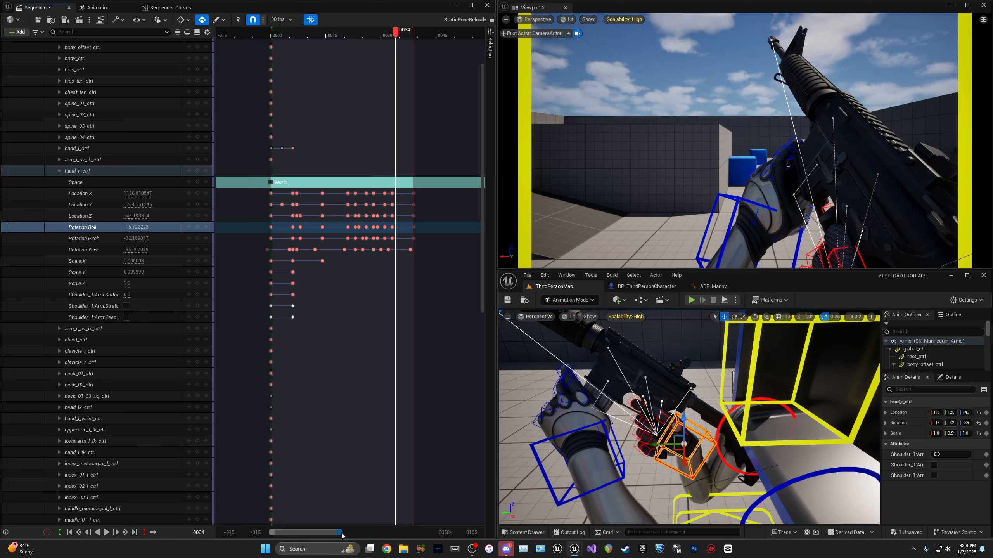
pyautogui.moveTo(342, 533); pyautogui.dragTo(350, 532)
pyautogui.scroll(2, 382, 404)
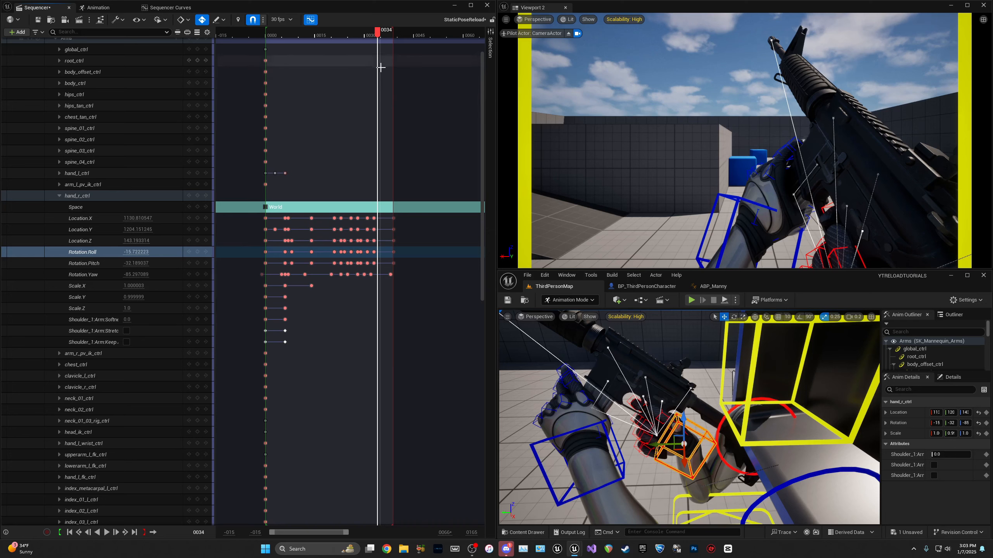
pyautogui.scroll(2, 386, 220)
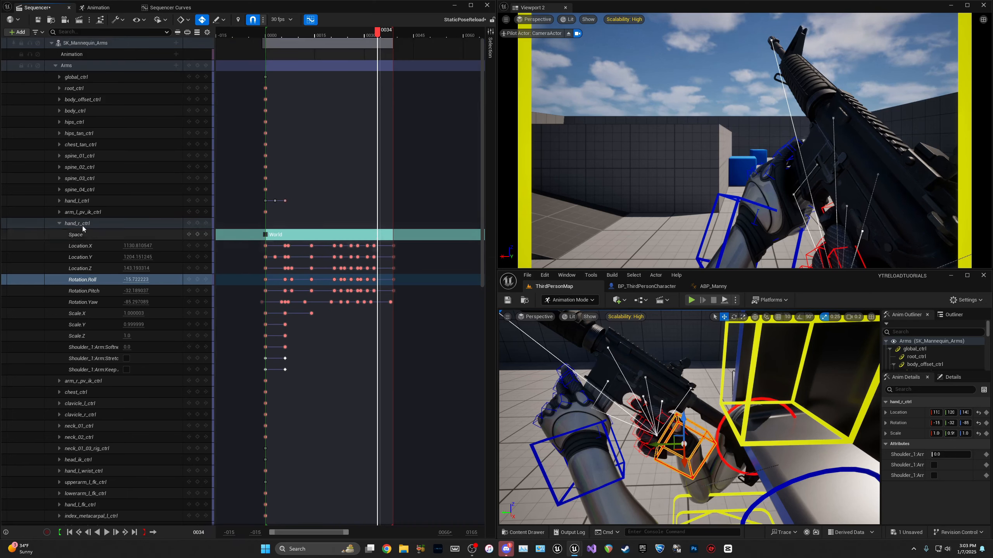
pyautogui.click(59, 223)
pyautogui.click(71, 202)
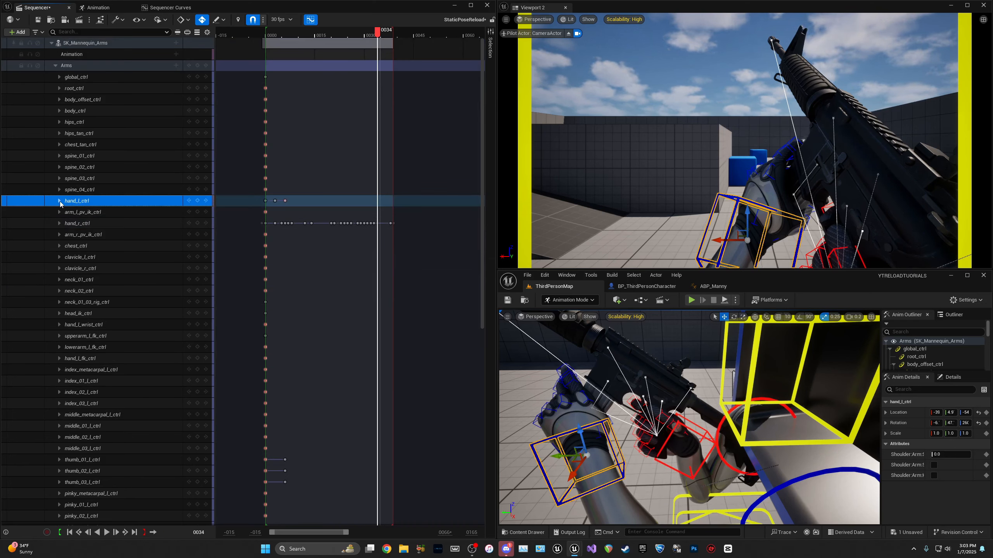
pyautogui.click(59, 201)
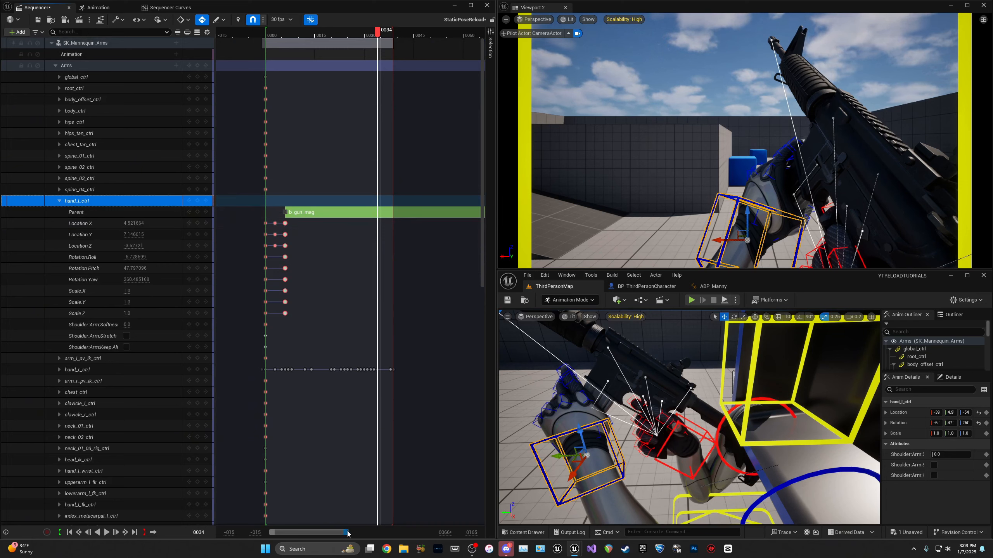
# Step: Scrub the end of the reload from frame 33 to frame 38 to examine the weapon's return to its idle pose
pyautogui.moveTo(348, 534); pyautogui.dragTo(335, 533)
pyautogui.moveTo(413, 38)
pyautogui.mouseDown()
pyautogui.moveTo(430, 42)
pyautogui.moveTo(410, 45)
pyautogui.mouseUp()
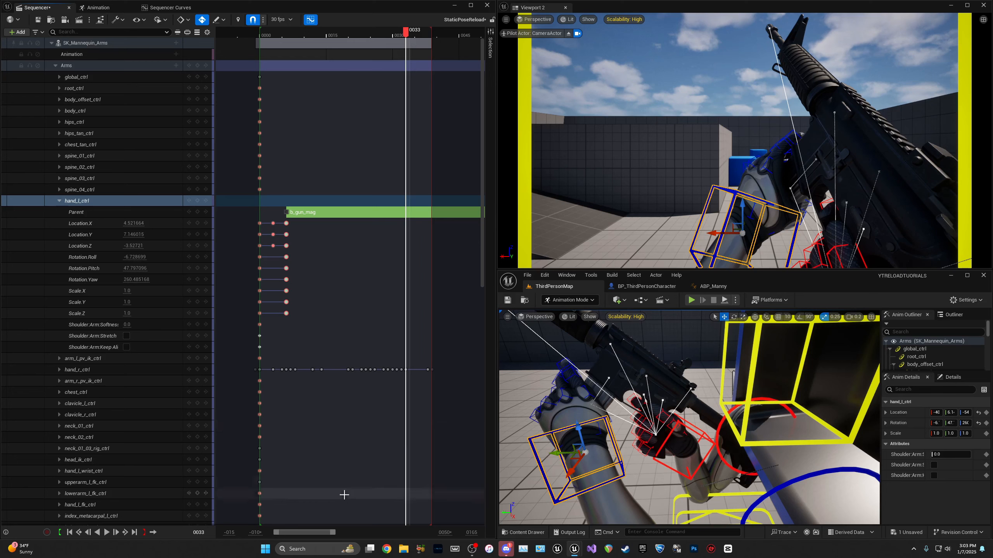
pyautogui.moveTo(334, 534); pyautogui.dragTo(325, 533)
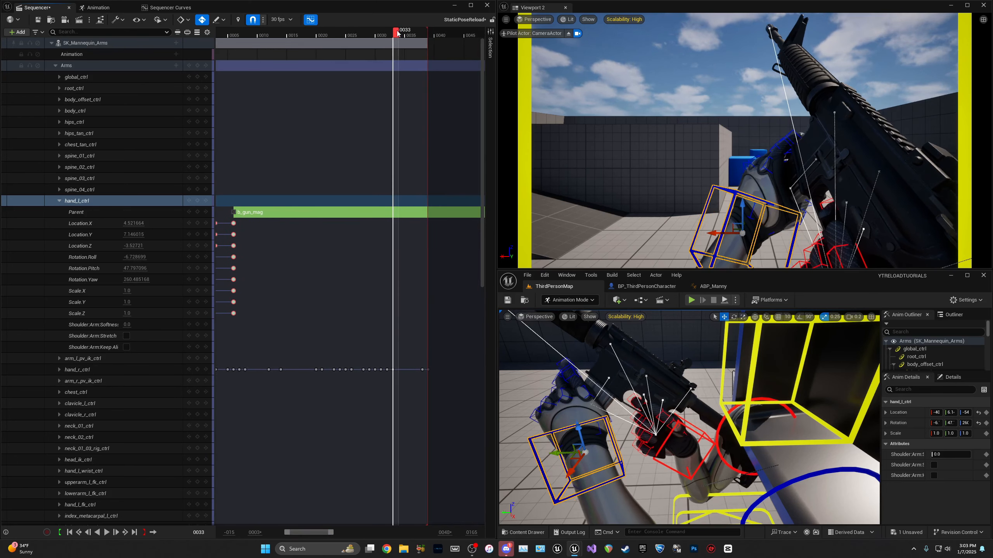
pyautogui.moveTo(397, 33); pyautogui.dragTo(427, 36)
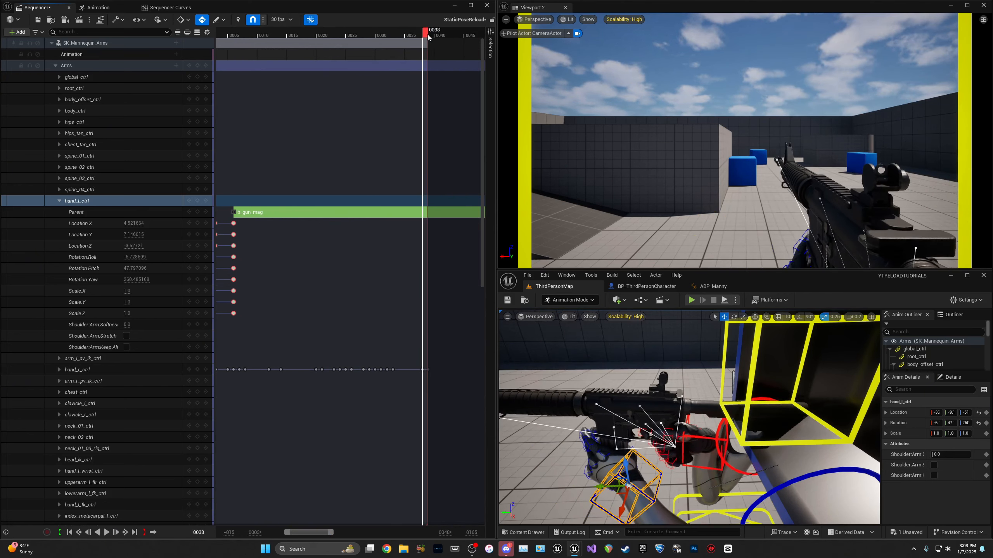
# Step: Delete the right hand control's Rotation.Yaw key at frame 38 and key that channel at frame 33 instead
pyautogui.click(56, 372)
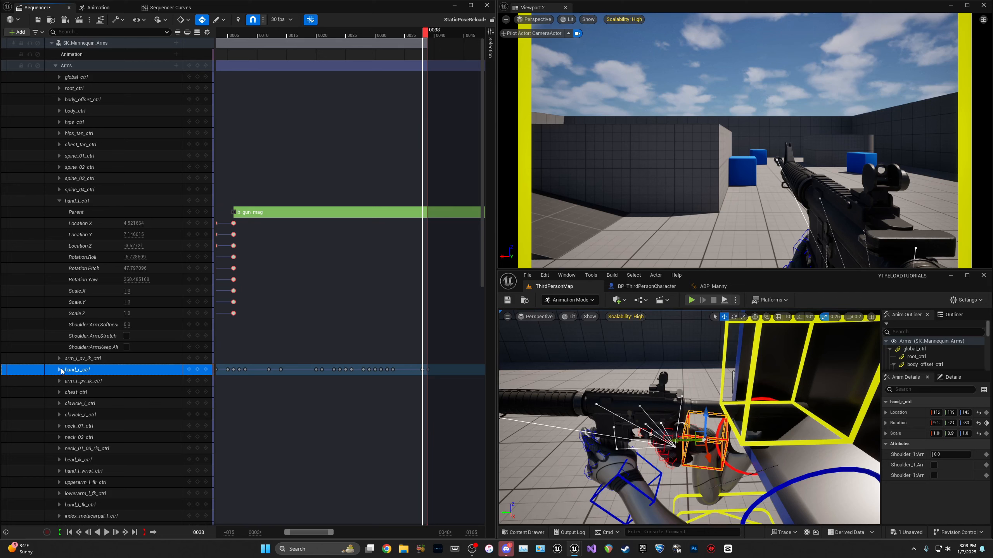
pyautogui.click(59, 370)
pyautogui.click(423, 448)
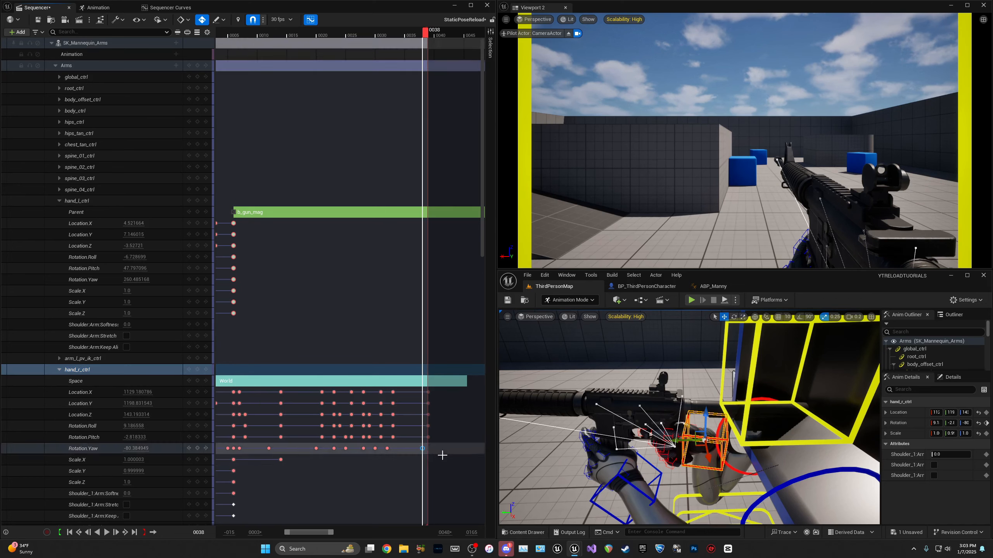
pyautogui.press('Delete')
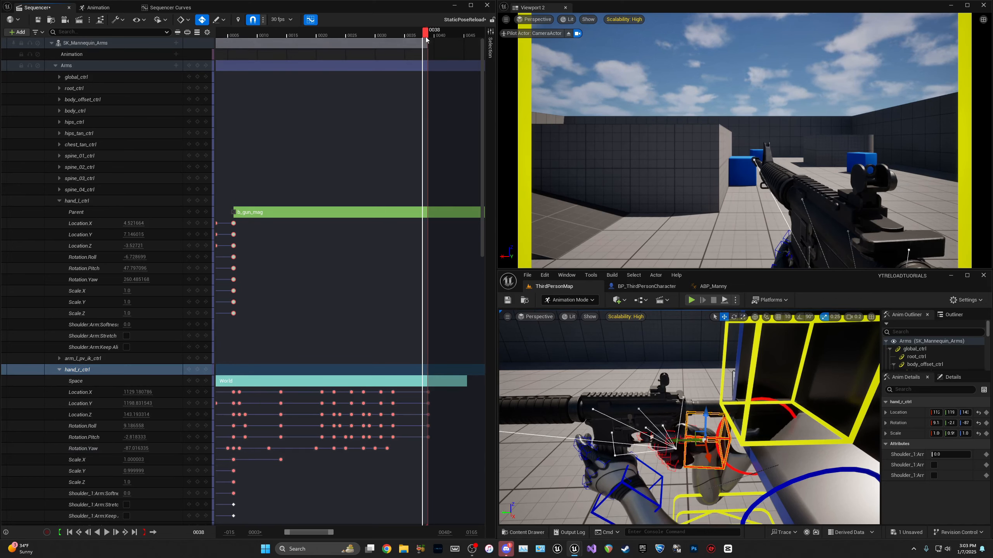
pyautogui.moveTo(427, 39); pyautogui.dragTo(396, 37)
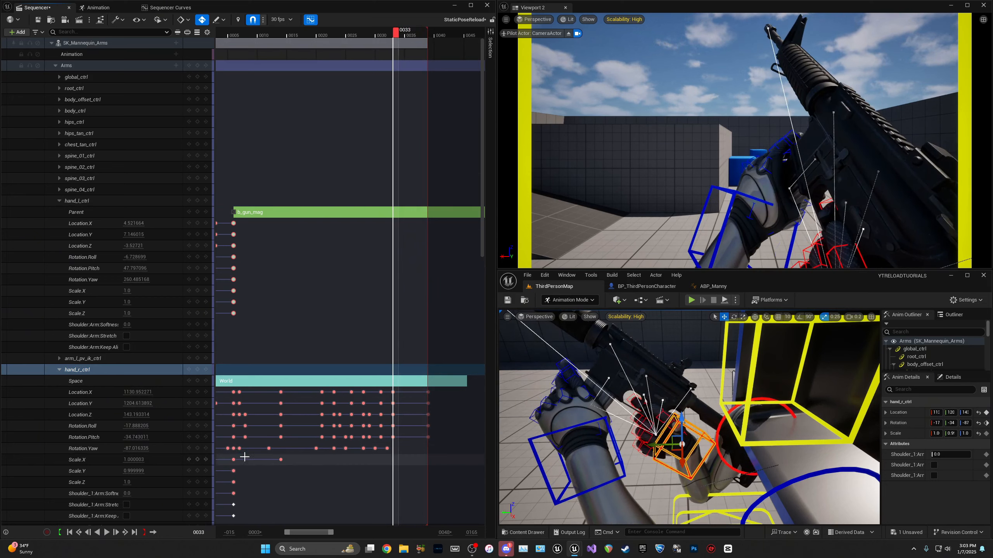
pyautogui.click(197, 449)
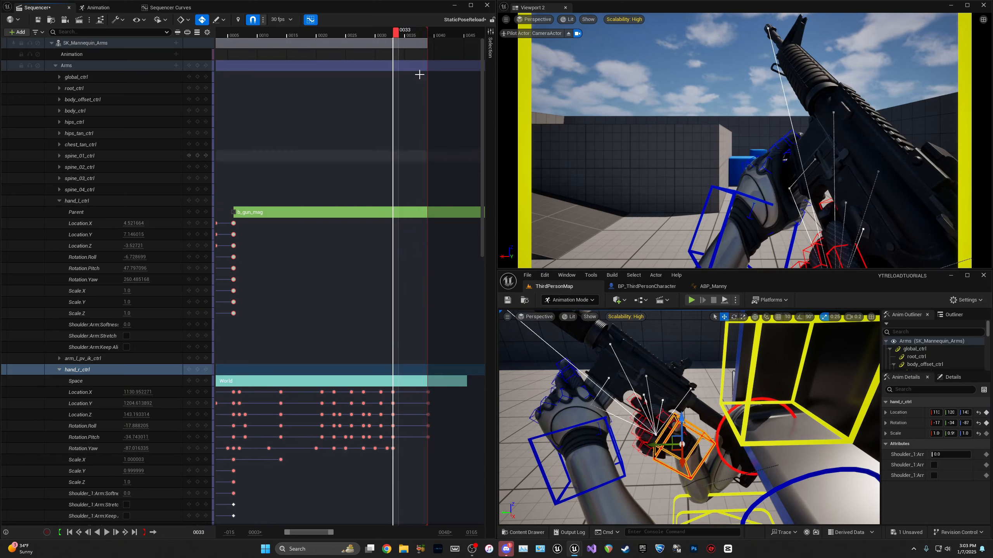
# Step: Play the end of the reload to review the weapon's return to idle, and bring the playhead back to frame 33
pyautogui.press('space')
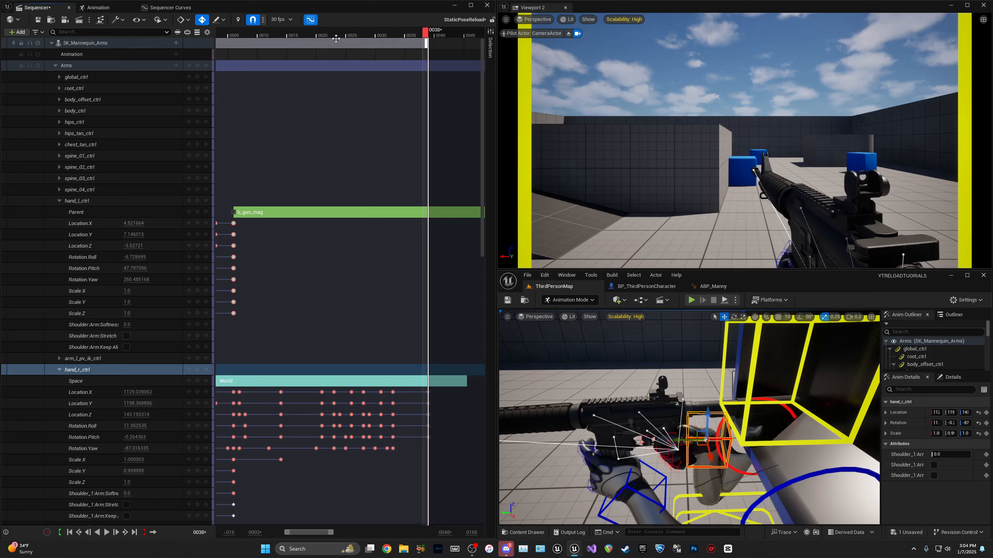
pyautogui.moveTo(340, 38); pyautogui.dragTo(312, 37)
pyautogui.press('space')
pyautogui.moveTo(383, 38); pyautogui.dragTo(396, 38)
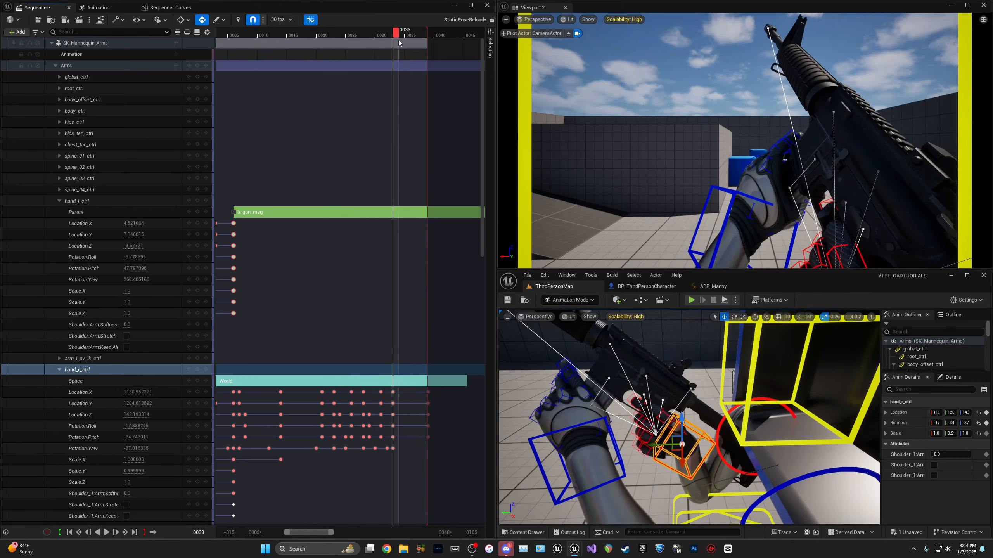
# Step: Key the left hand control's b_gun_mag parent constraint inactive at frame 33 and return to the Sequencer timeline
pyautogui.doubleClick(78, 369)
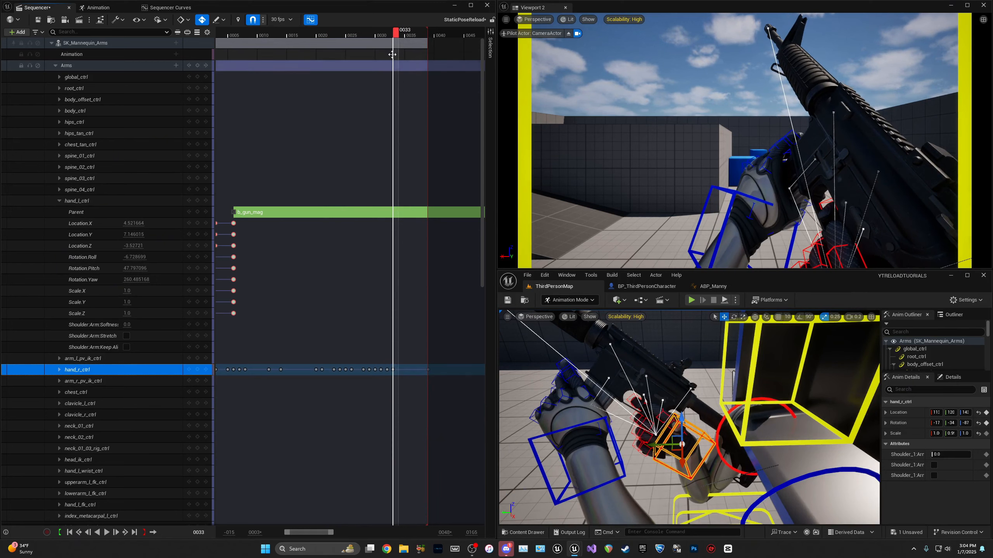
pyautogui.moveTo(396, 36); pyautogui.dragTo(395, 37)
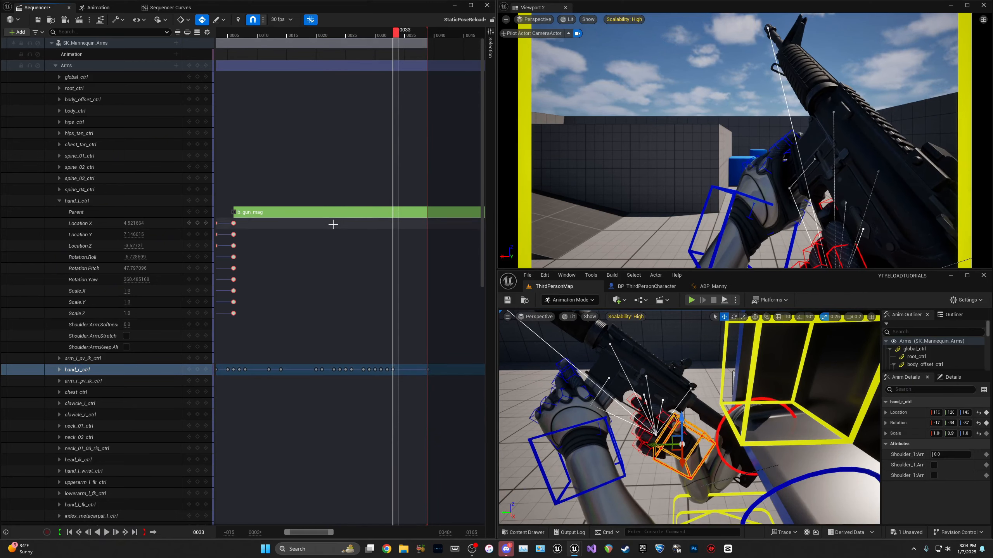
pyautogui.click(72, 201)
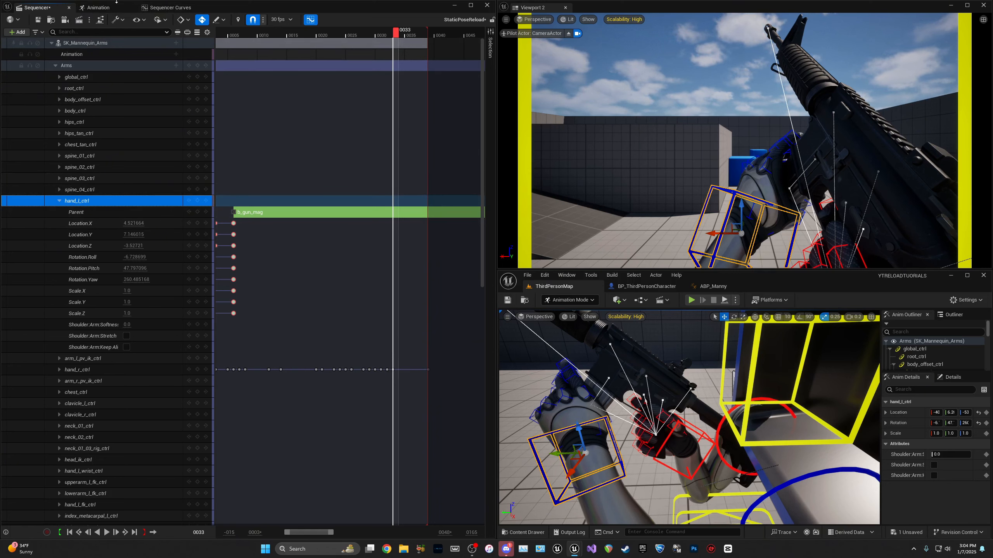
pyautogui.click(96, 8)
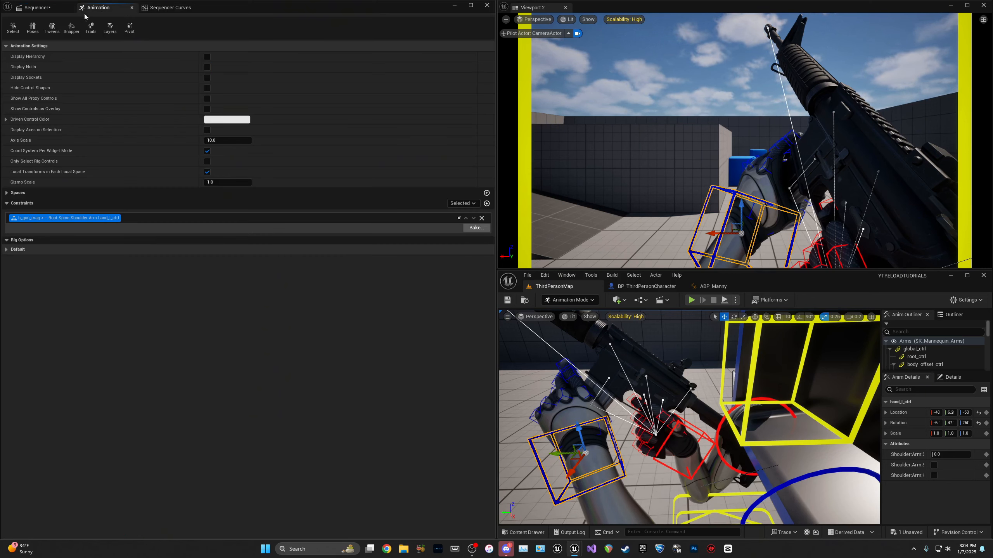
pyautogui.click(459, 219)
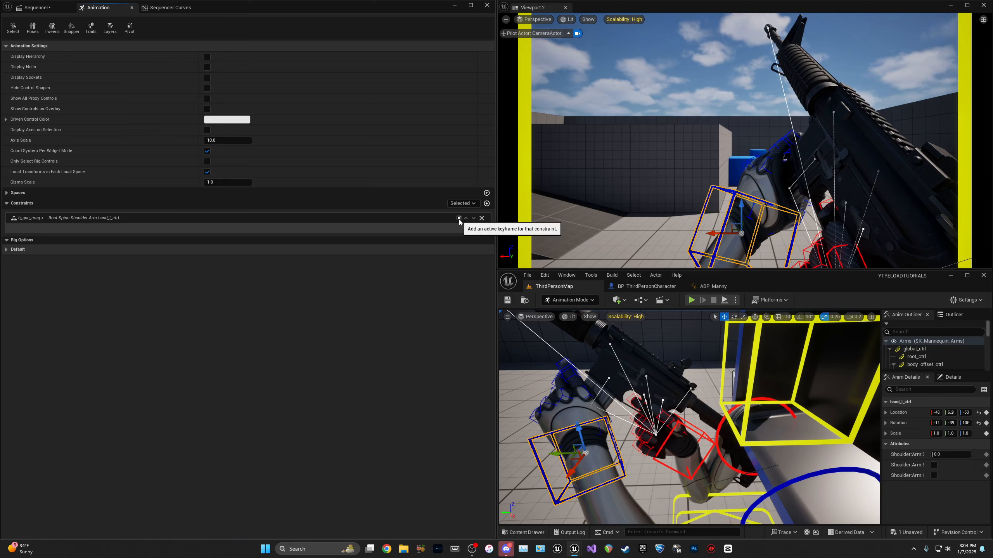
pyautogui.click(42, 8)
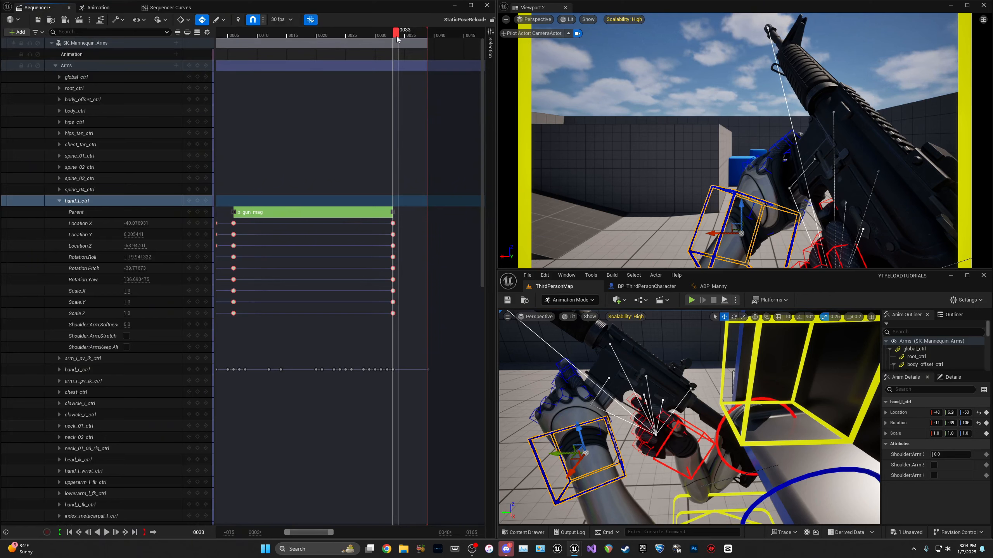
# Step: Copy the left hand control's location and rotation keys from frame 0 to frame 39
pyautogui.moveTo(399, 38); pyautogui.dragTo(430, 60)
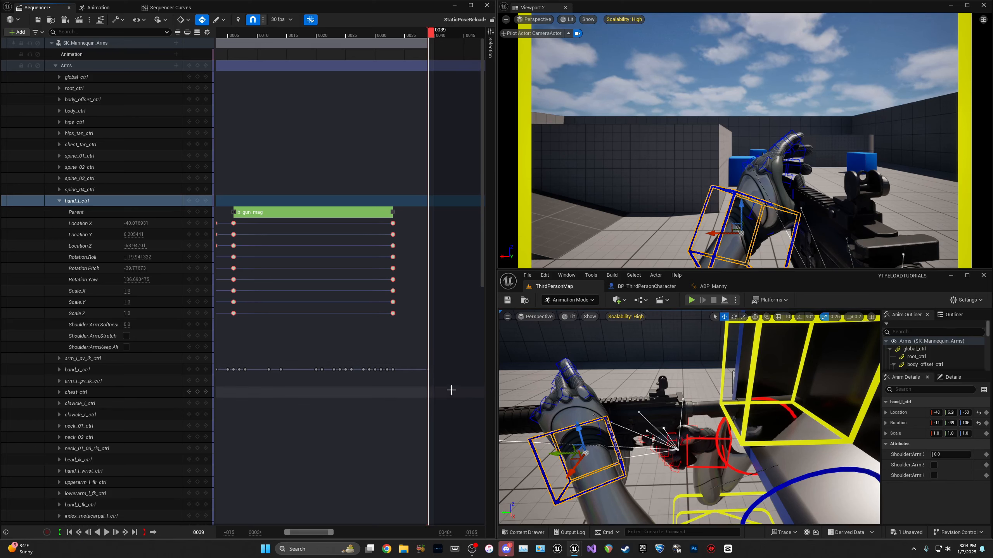
pyautogui.click(86, 202)
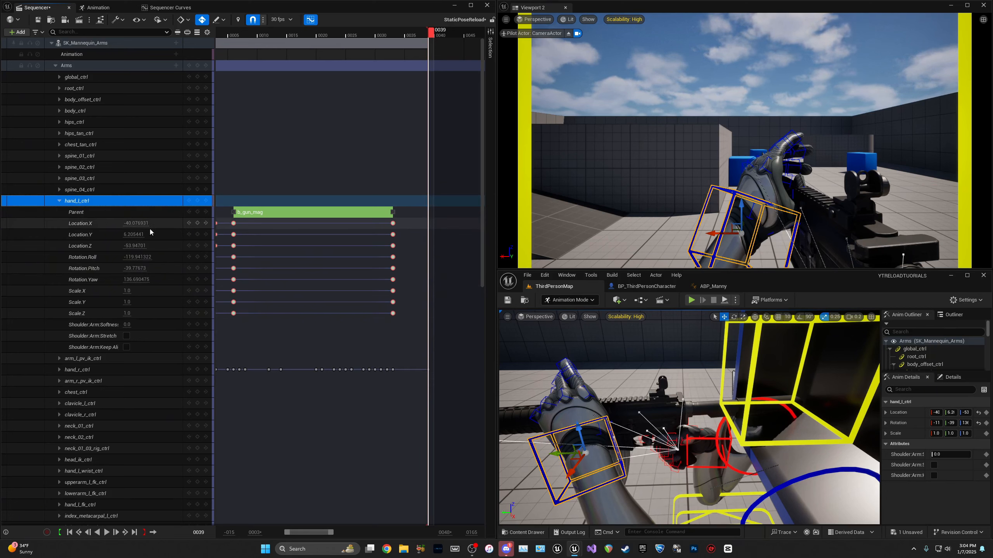
pyautogui.moveTo(289, 537); pyautogui.dragTo(280, 537)
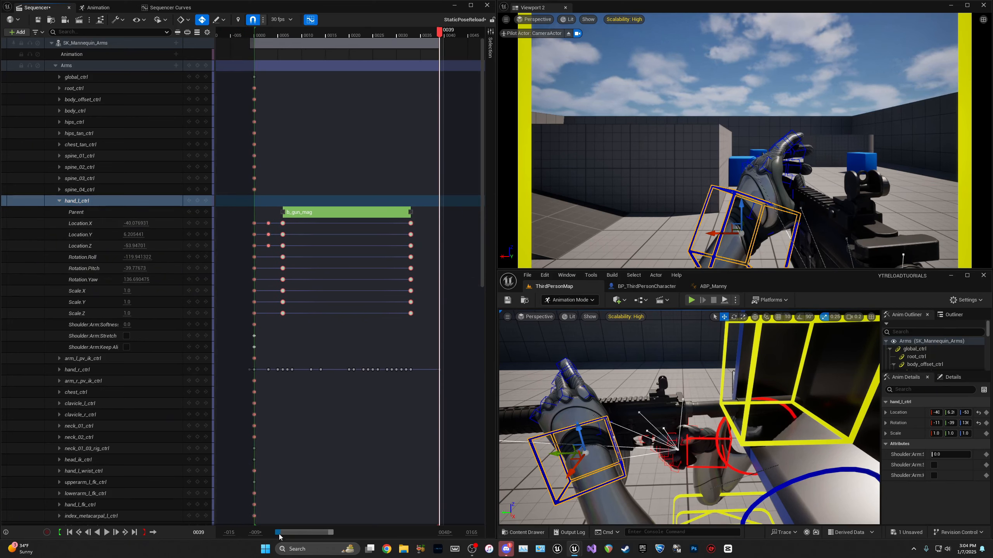
pyautogui.moveTo(261, 234); pyautogui.dragTo(259, 284)
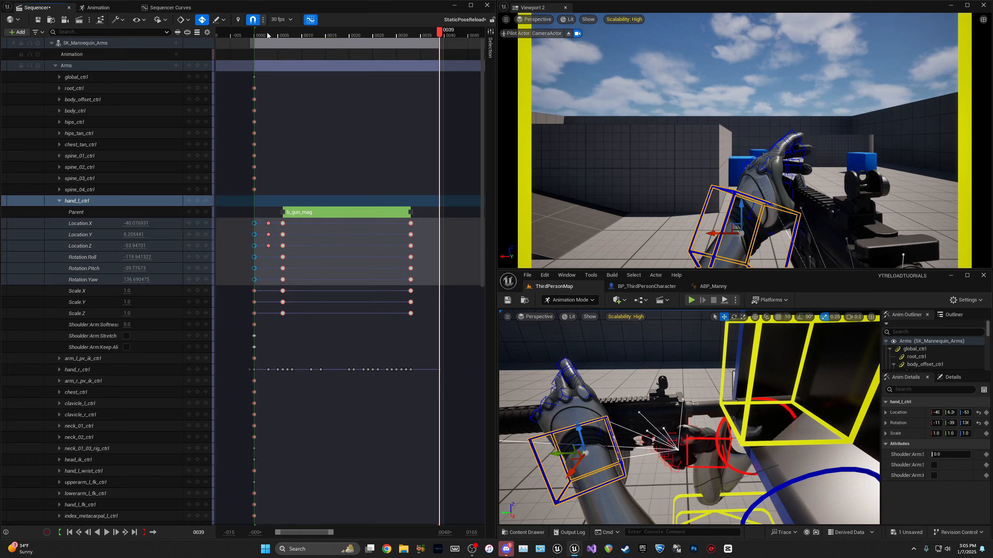
pyautogui.moveTo(267, 35); pyautogui.dragTo(443, 40)
pyautogui.hotkey('ctrl', 'v')
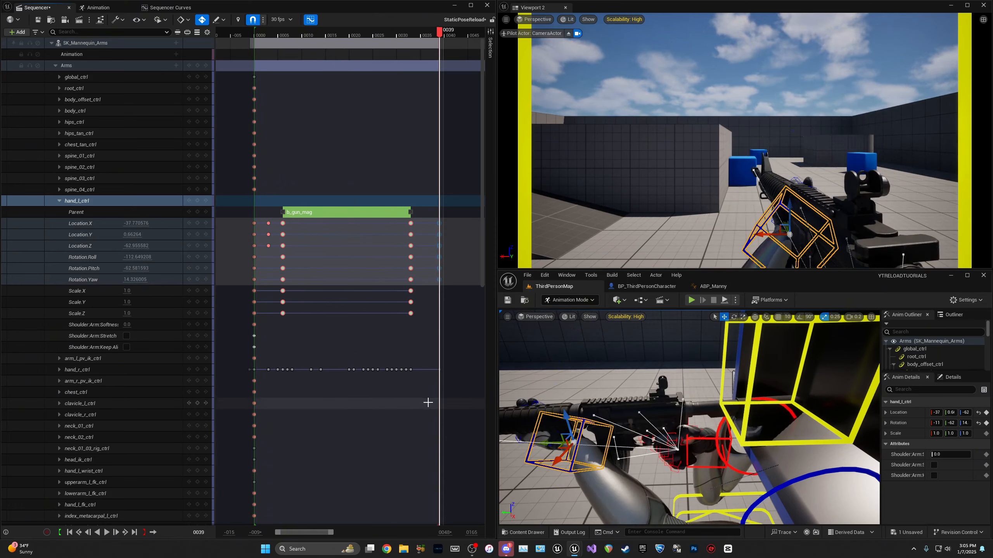
pyautogui.click(443, 386)
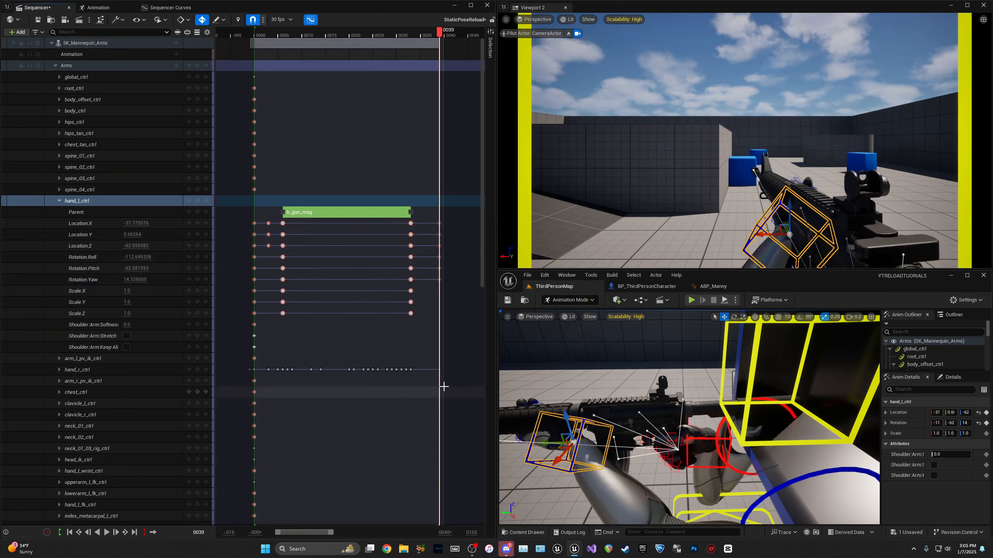
# Step: Replace the right hand control's end keys at frame 39 with copies of its starting location and rotation keys
pyautogui.click(87, 372)
pyautogui.click(59, 370)
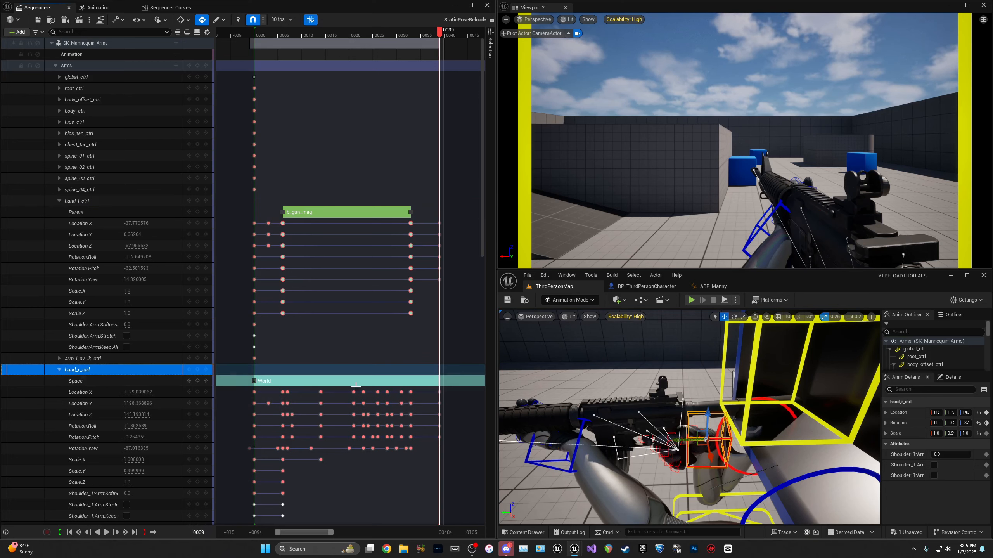
pyautogui.moveTo(432, 459); pyautogui.dragTo(461, 388)
pyautogui.press('Delete')
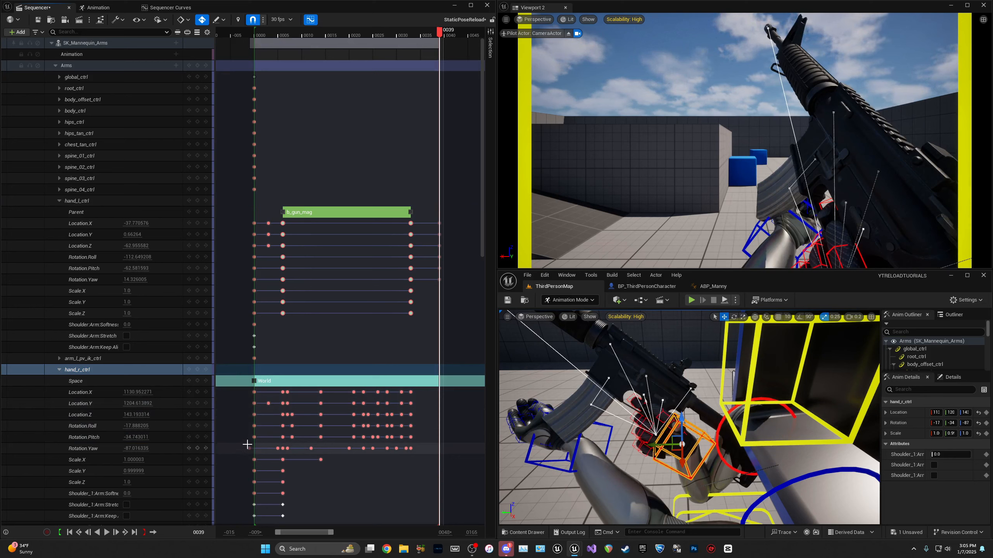
pyautogui.moveTo(260, 447); pyautogui.dragTo(261, 394)
pyautogui.hotkey('ctrl', 'c')
pyautogui.hotkey('ctrl', 'v')
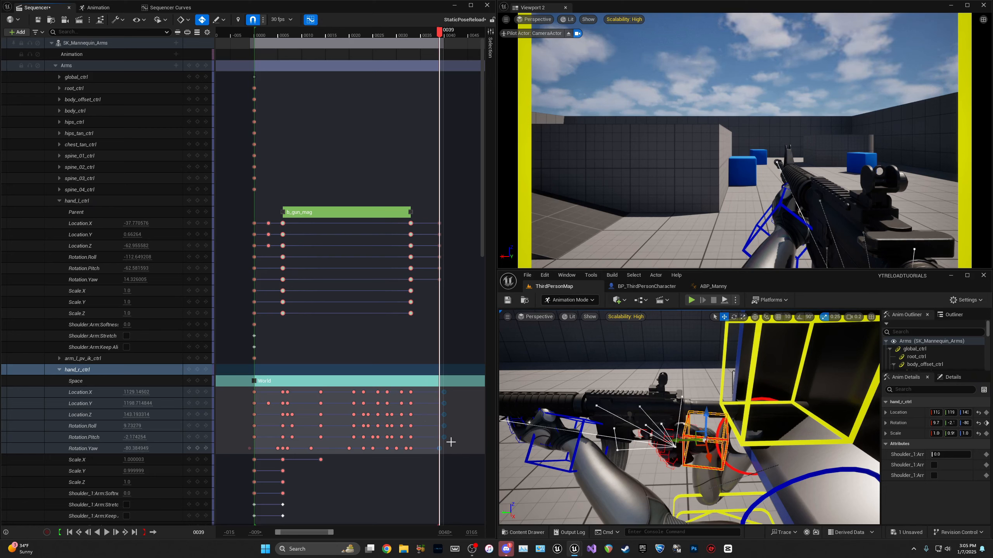
pyautogui.press('Delete')
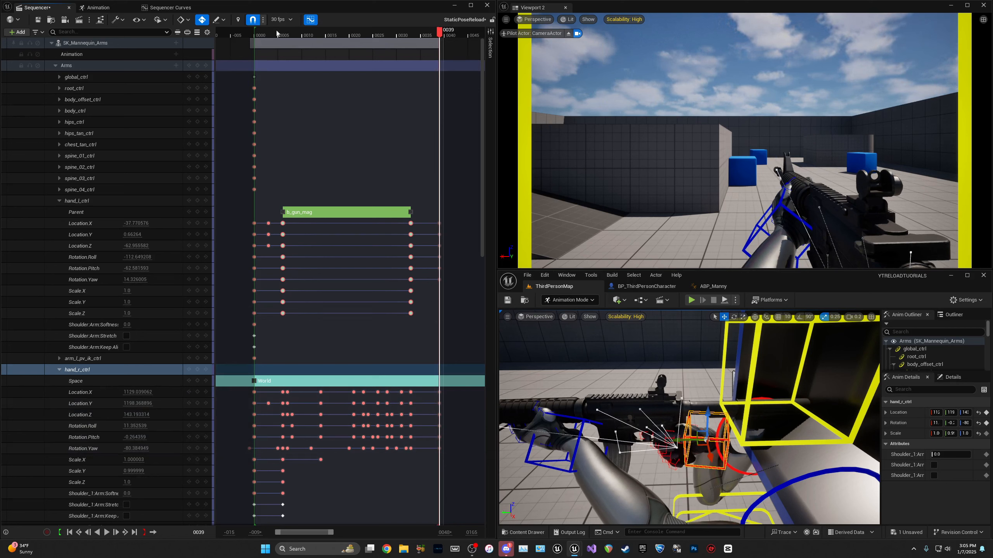
# Step: Compare the weapon and hand pose between frame 0 and frame 39
pyautogui.click(256, 35)
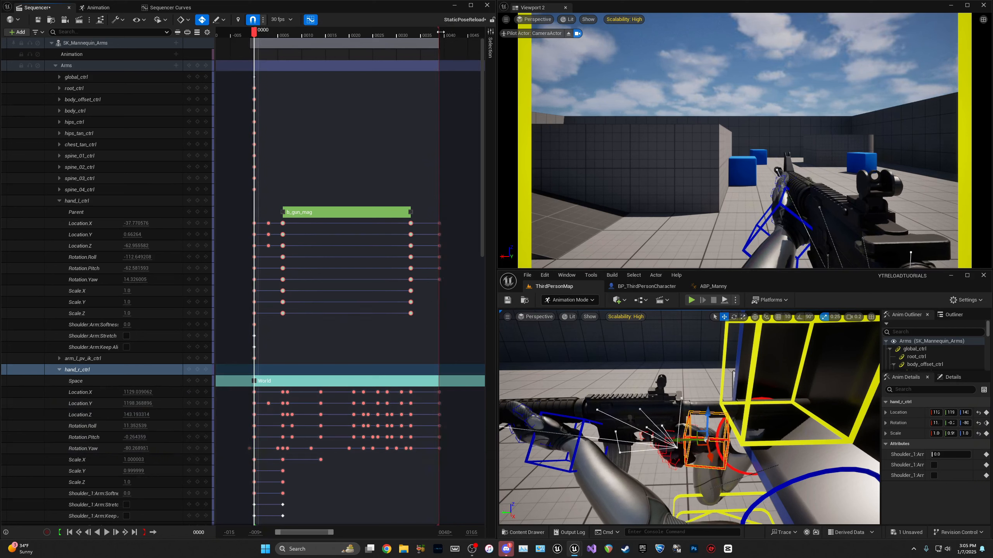
pyautogui.click(441, 34)
pyautogui.click(259, 35)
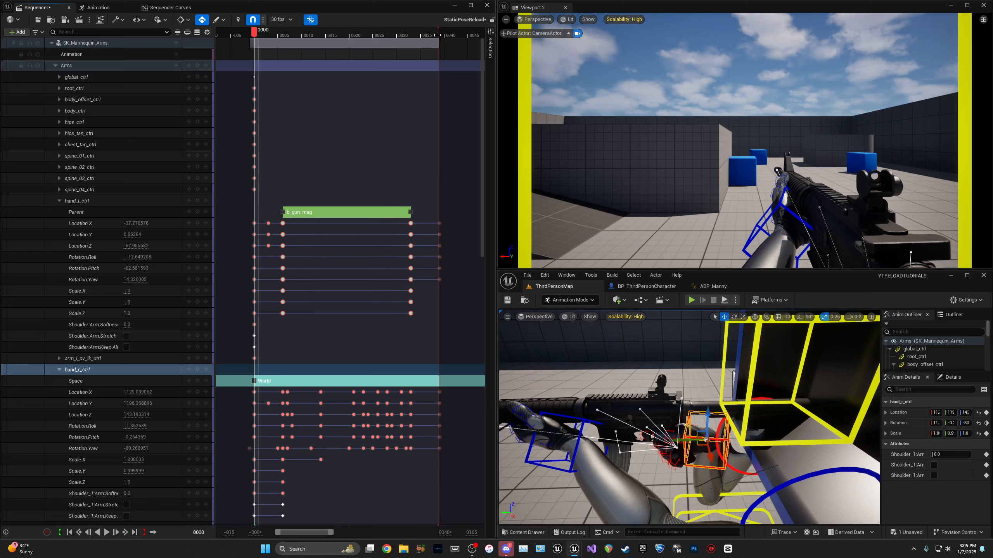
pyautogui.click(440, 33)
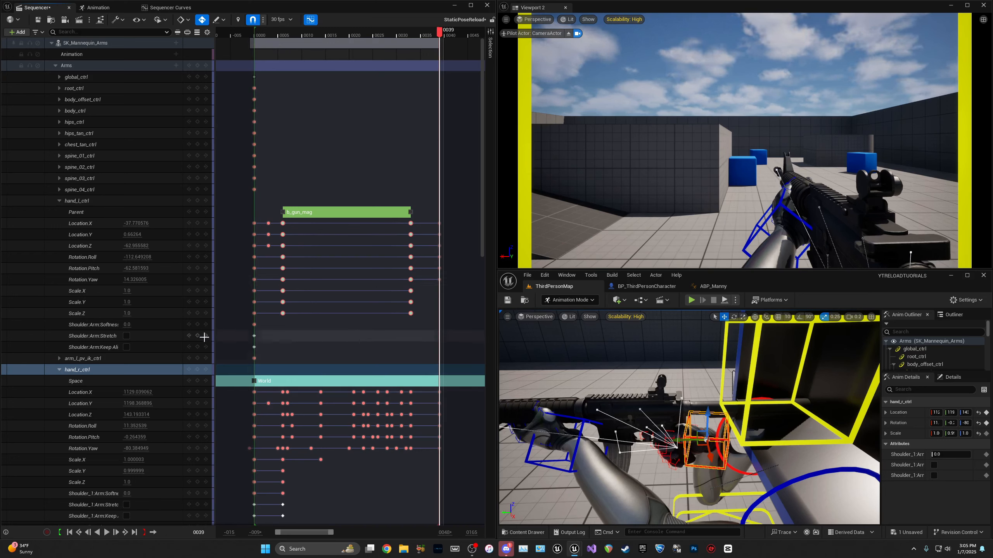
# Step: Add a Parent constraint at frame 39 tying the left hand control to the rifle's LHIK socket
pyautogui.click(79, 201)
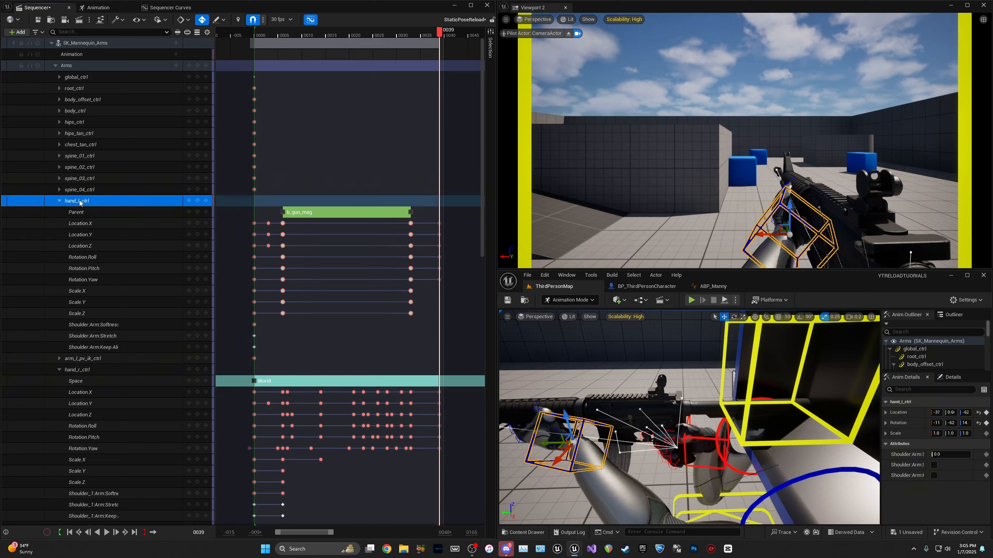
pyautogui.click(97, 7)
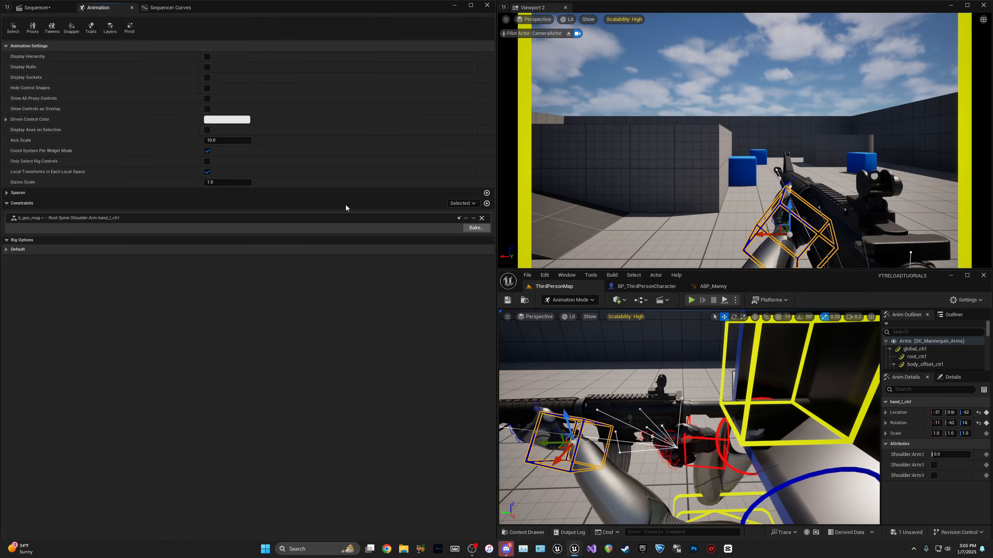
pyautogui.click(487, 204)
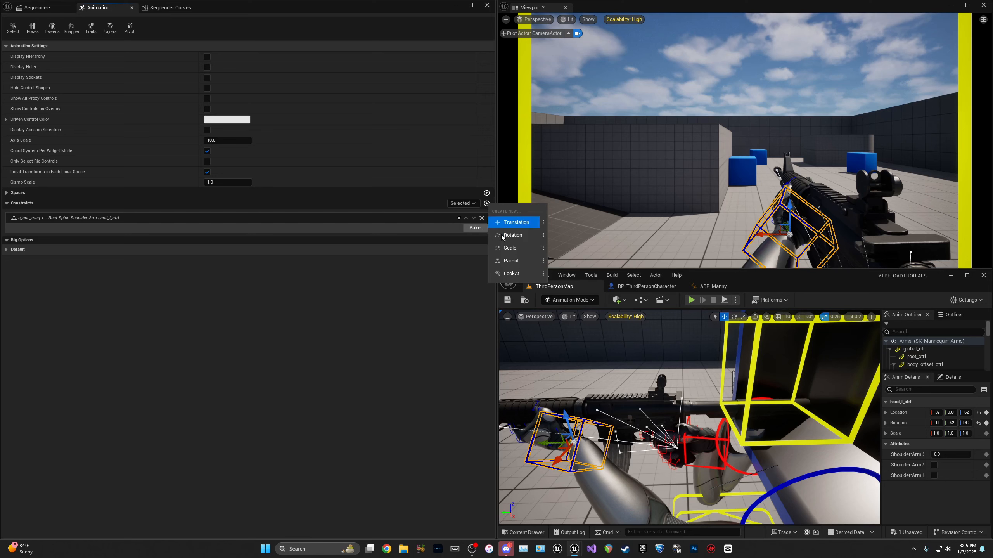
pyautogui.click(510, 261)
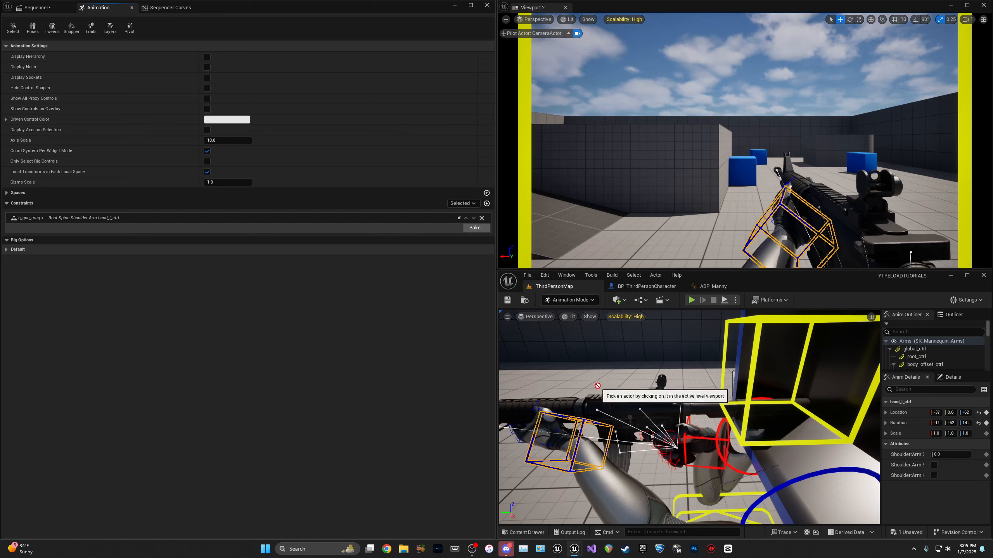
pyautogui.click(627, 406)
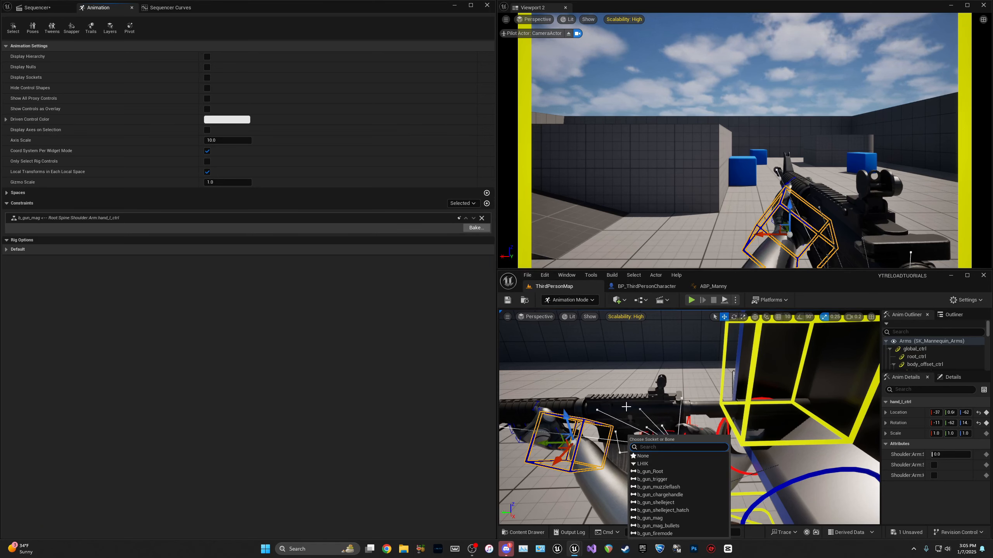
pyautogui.click(645, 464)
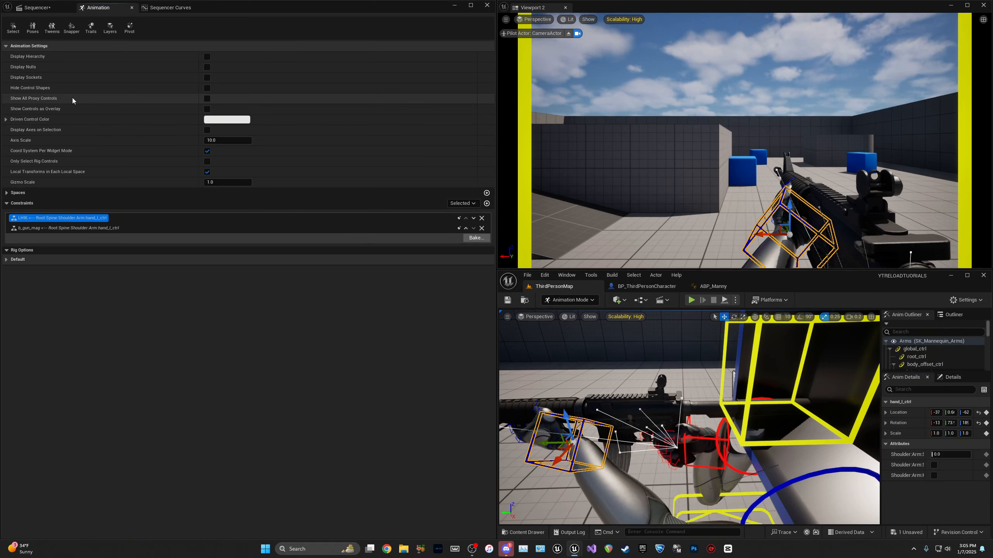
# Step: Set Location X, Y and Z of the left hand control to 0 at frame 39 in the sequence
pyautogui.click(38, 7)
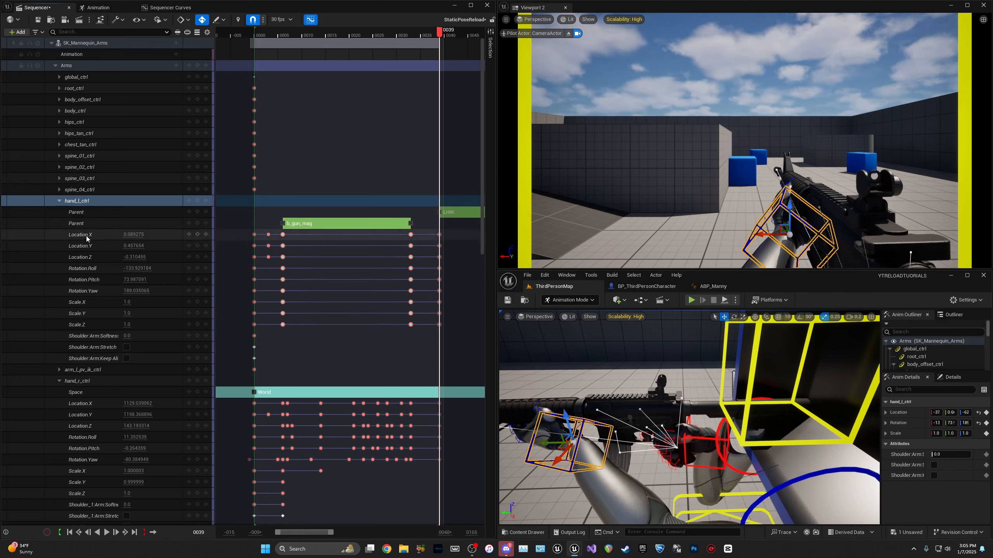
pyautogui.write('0')
pyautogui.press('Return')
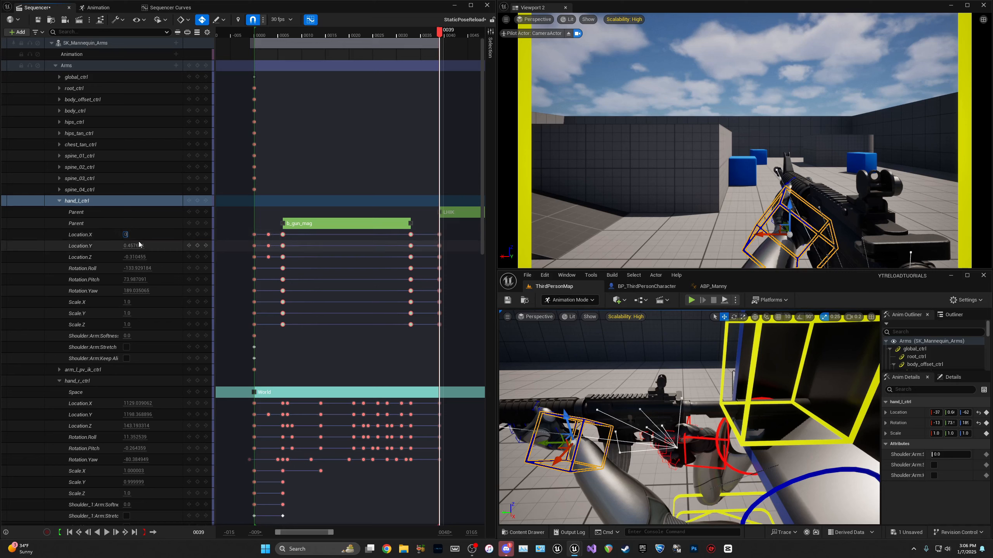
pyautogui.write('0')
pyautogui.press('Return')
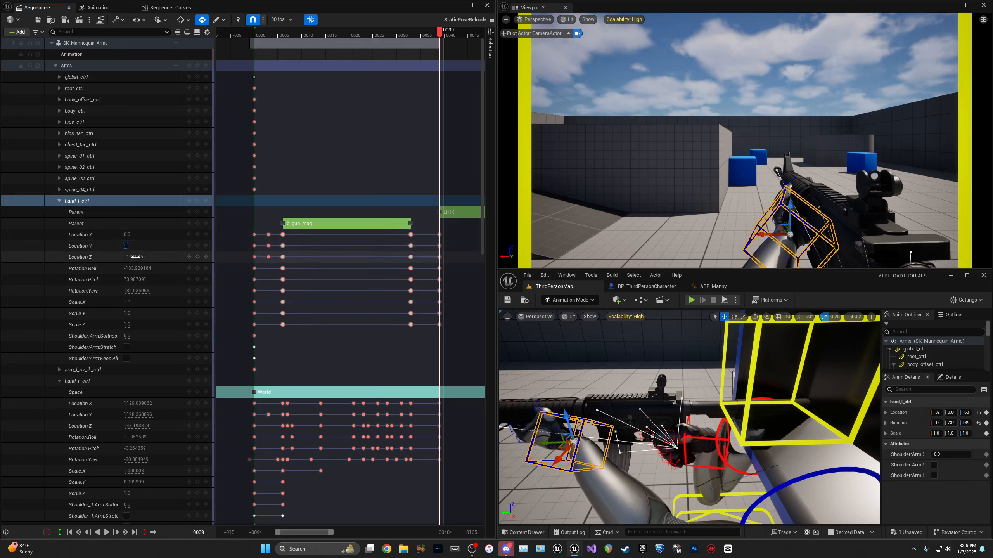
pyautogui.click(142, 256)
pyautogui.write('0')
pyautogui.press('Return')
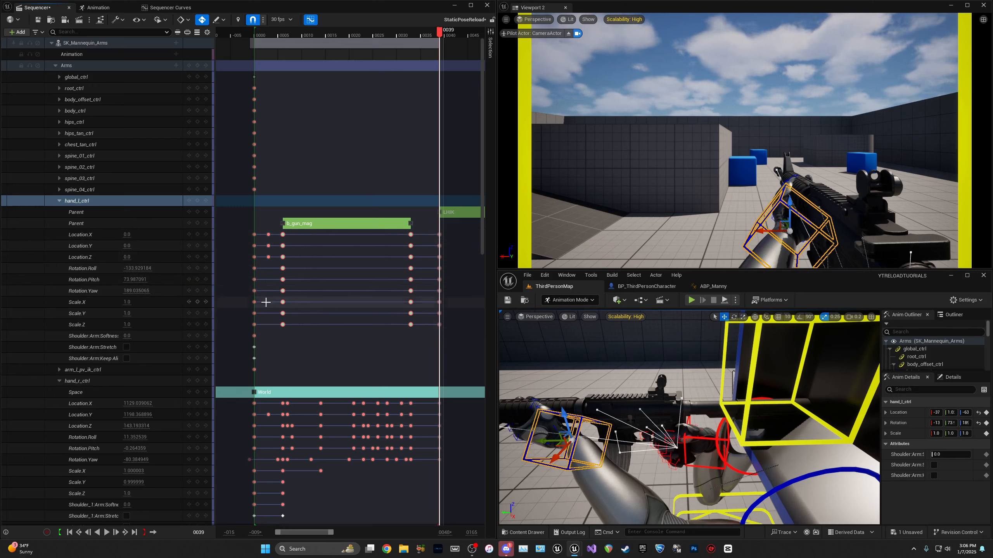
pyautogui.click(60, 201)
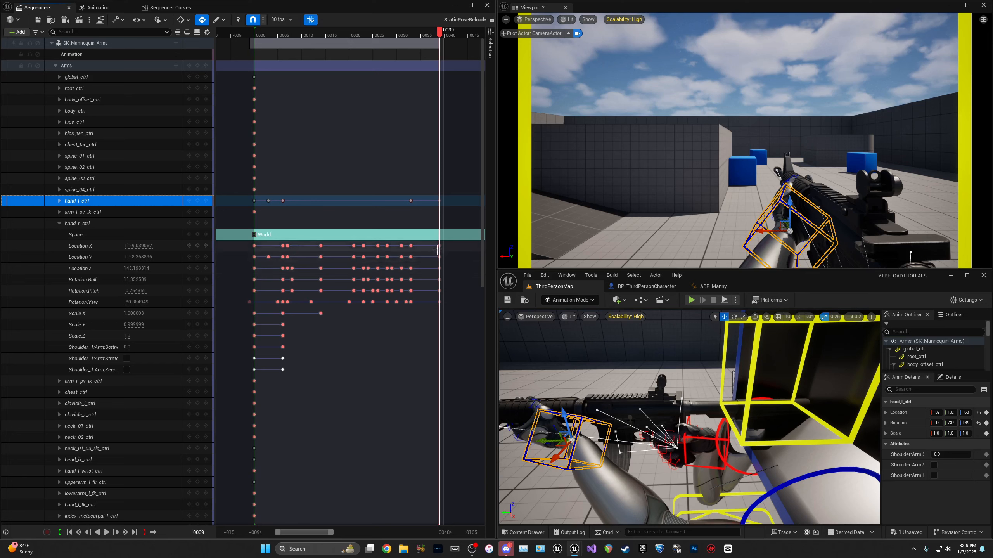
pyautogui.click(60, 201)
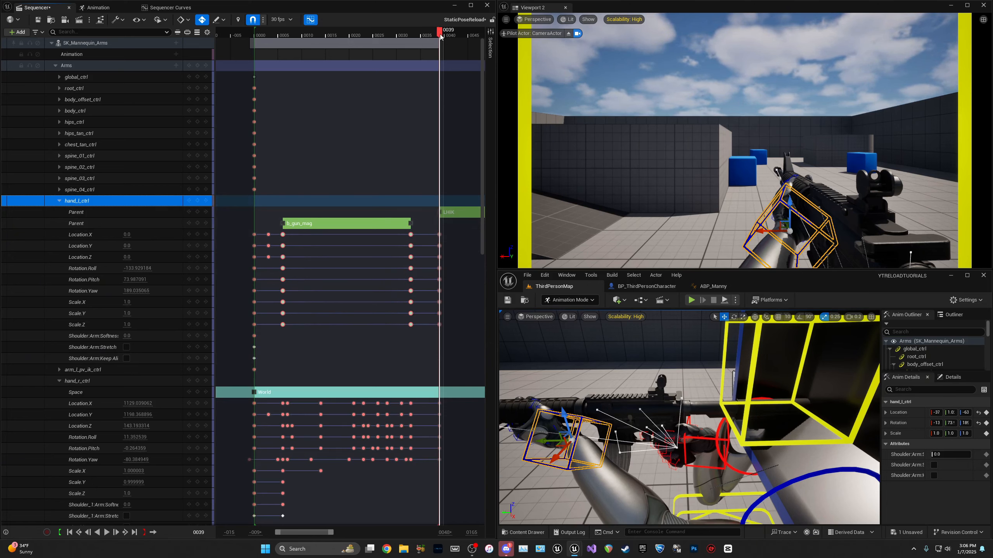
# Step: Play the reload animation from the start to review the left hand's return to the handguard
pyautogui.moveTo(440, 35); pyautogui.dragTo(261, 41)
pyautogui.press('space')
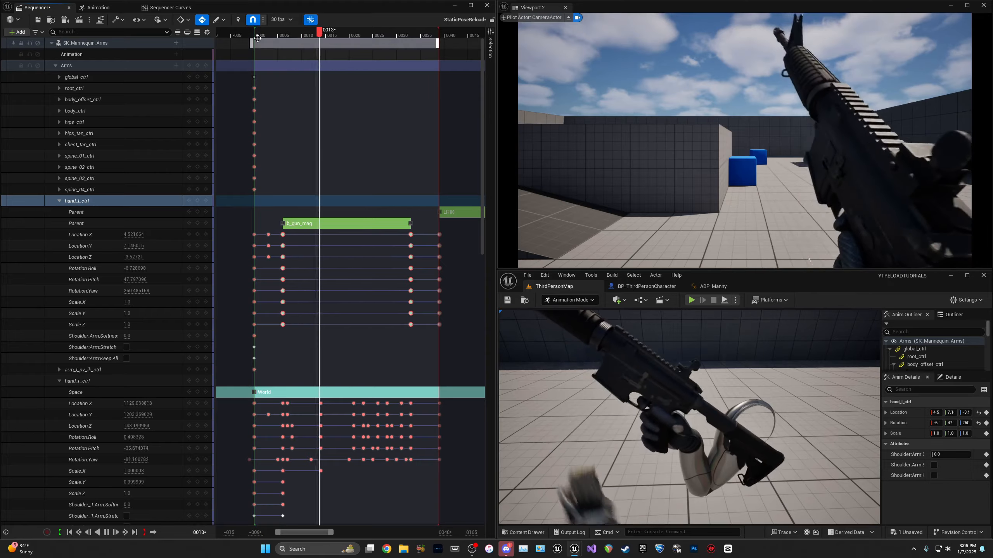
pyautogui.press('space')
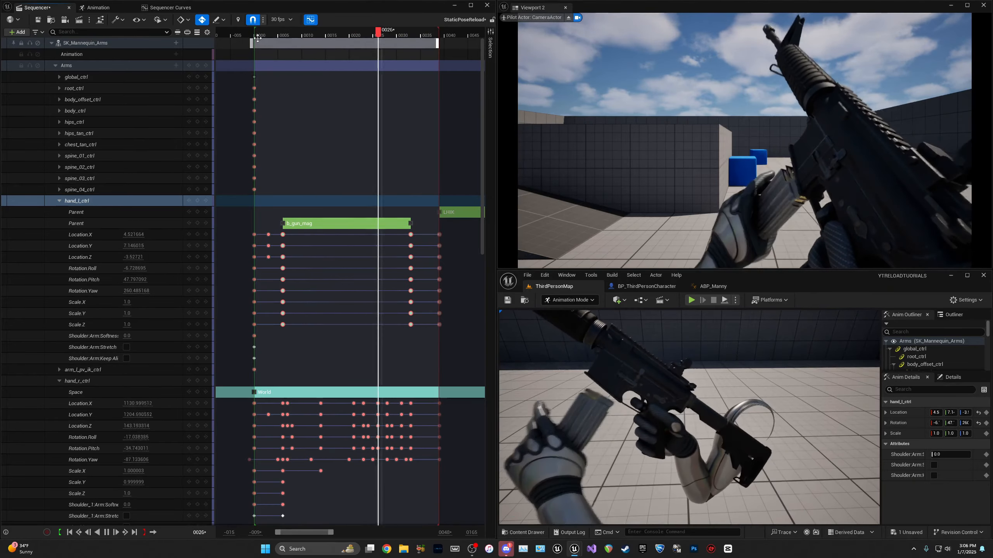
pyautogui.press('space')
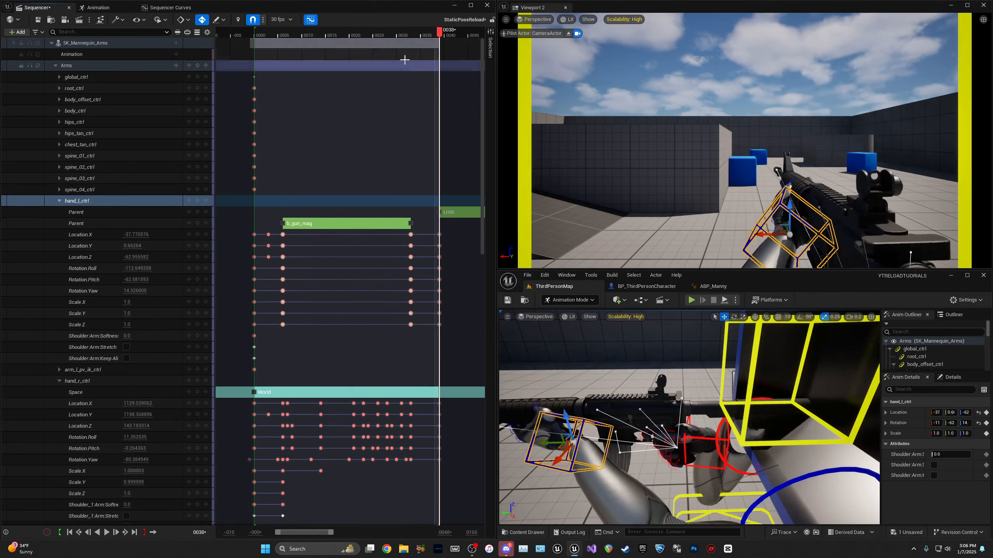
# Step: Reposition the left hand control at frame 36 with new location keys and replay the reload to check the motion
pyautogui.moveTo(408, 37); pyautogui.dragTo(426, 39)
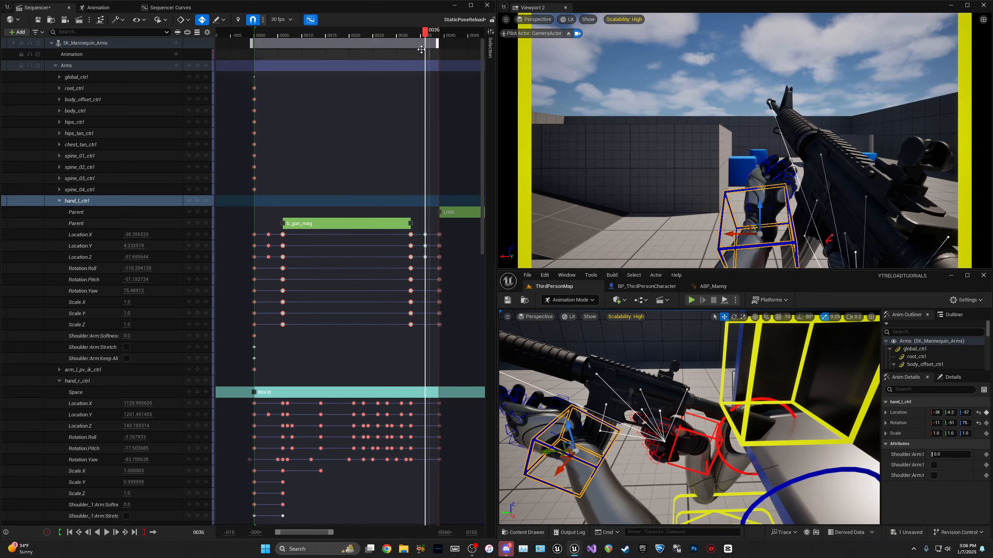
pyautogui.moveTo(426, 37); pyautogui.dragTo(370, 40)
pyautogui.press('space')
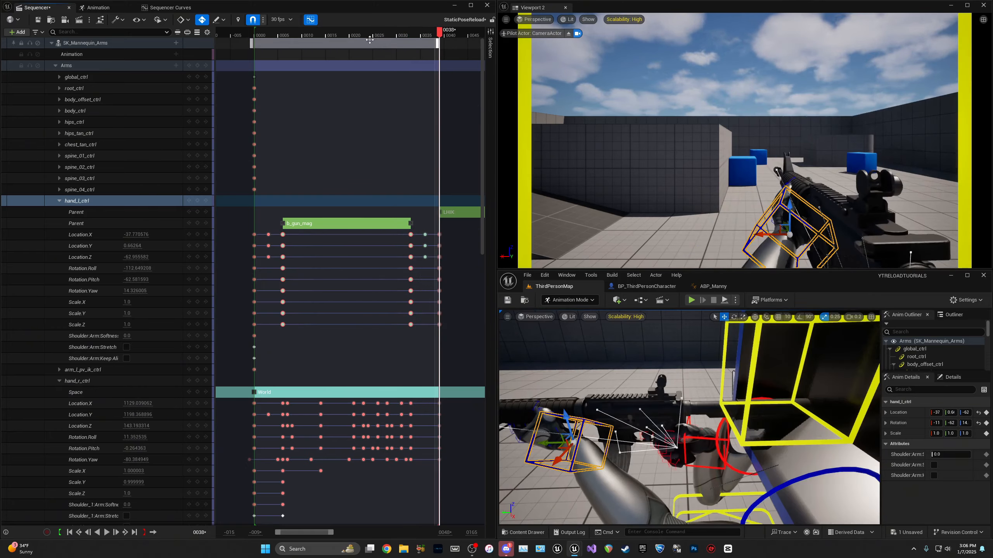
pyautogui.click(257, 37)
pyautogui.press('space')
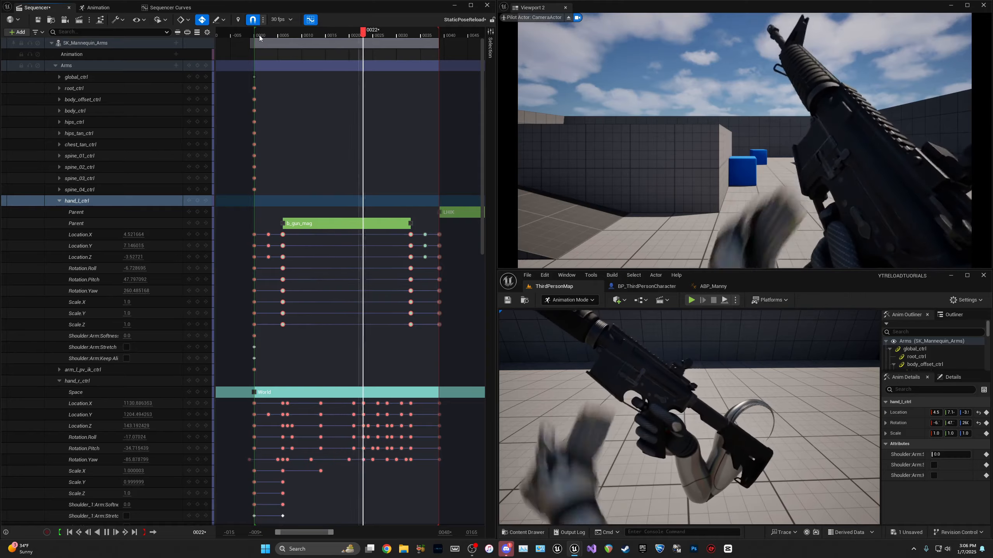
pyautogui.press('space')
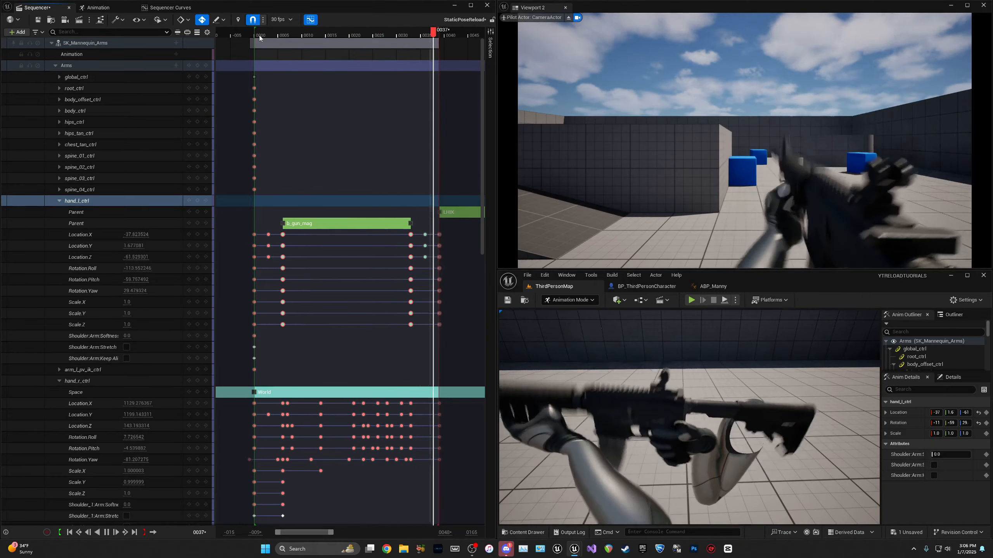
# Step: Collapse the left and right hand control tracks and go to frame 6, where the left hand grips the magazine
pyautogui.moveTo(327, 37); pyautogui.dragTo(258, 61)
pyautogui.click(59, 201)
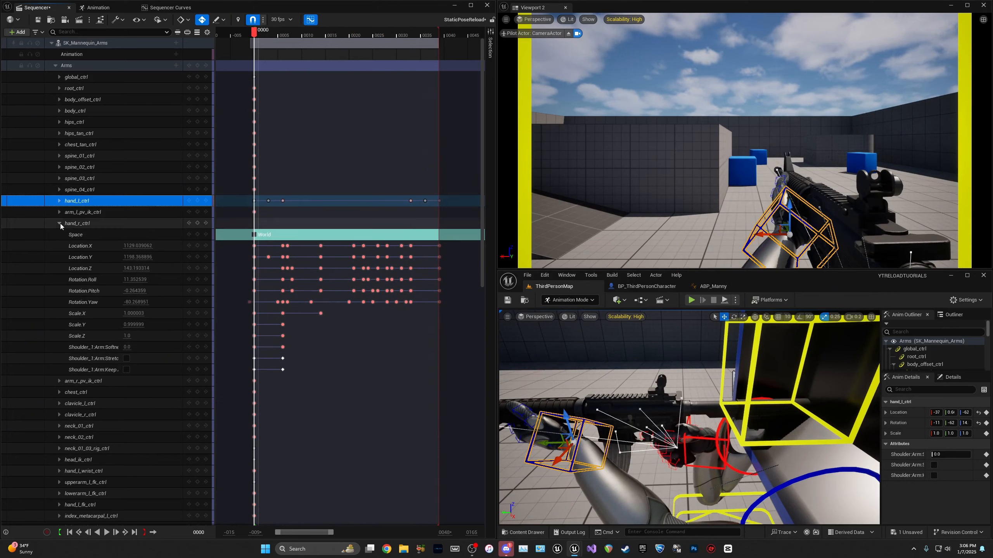
pyautogui.click(59, 223)
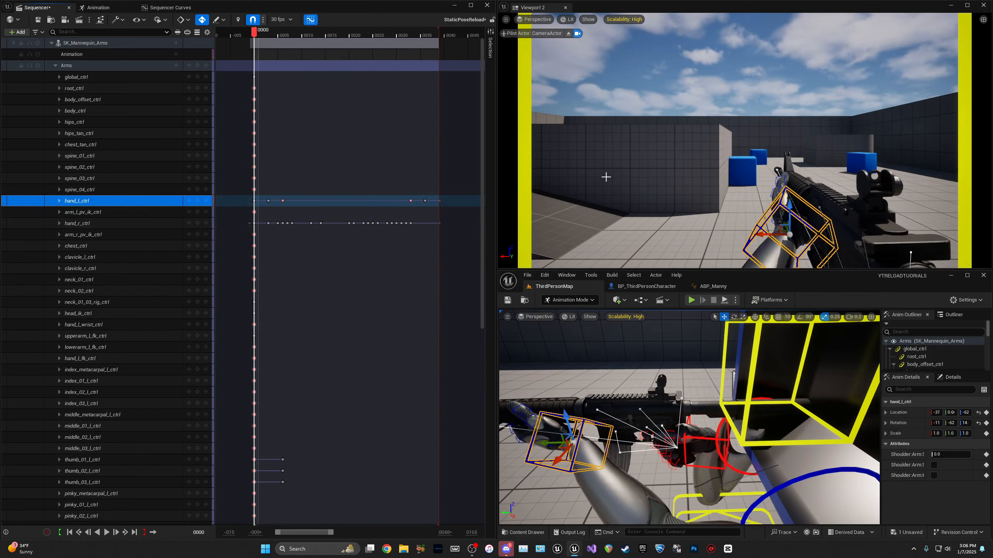
pyautogui.moveTo(622, 397); pyautogui.dragTo(809, 414, button='right')
pyautogui.moveTo(274, 39); pyautogui.dragTo(304, 41)
pyautogui.moveTo(254, 37); pyautogui.dragTo(283, 39)
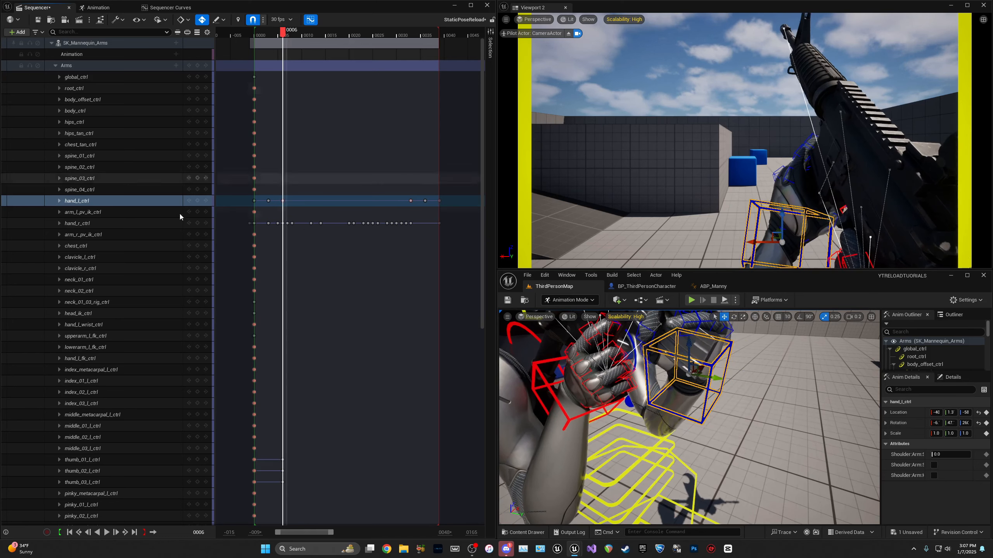
pyautogui.click(59, 201)
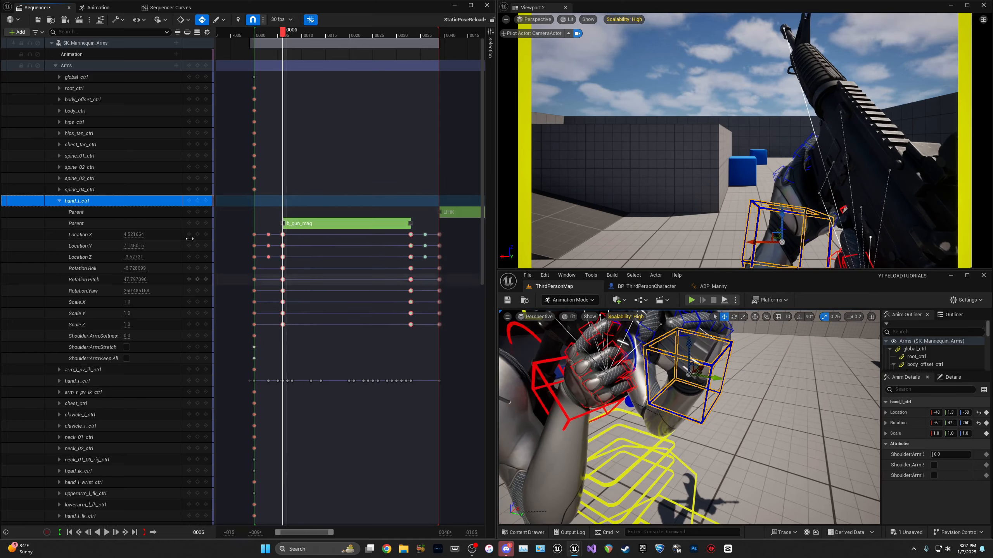
pyautogui.click(59, 200)
pyautogui.moveTo(692, 420); pyautogui.dragTo(633, 434, button='right')
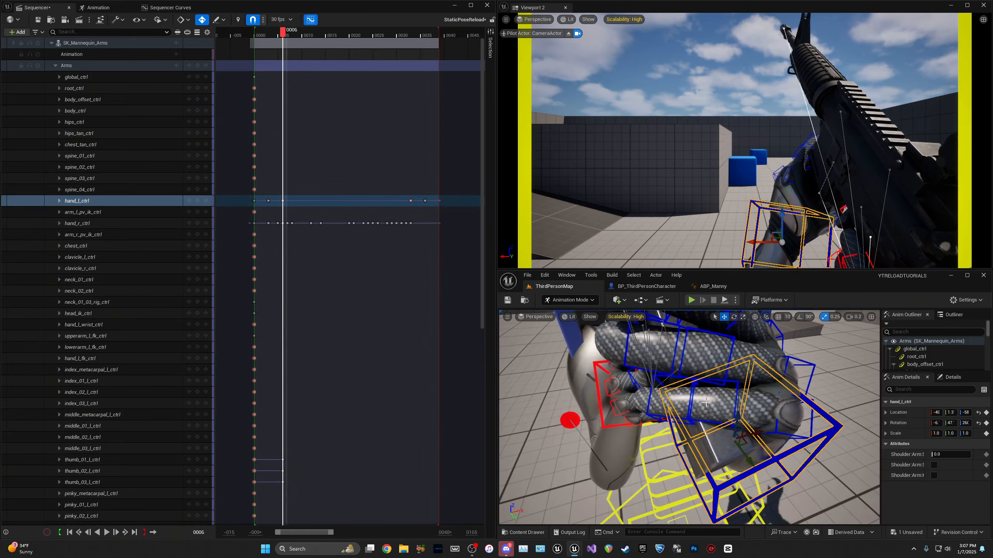
# Step: Rotate the left pinky_01, pinky_02 and pinky_03 controls at frame 6 to curl the pinky around the magazine
pyautogui.click(707, 420)
pyautogui.press('e')
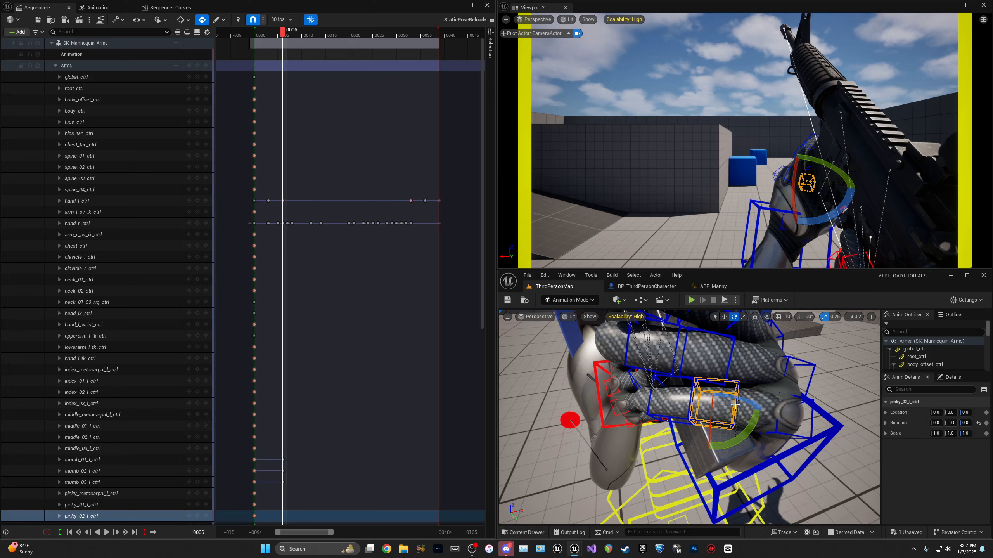
pyautogui.moveTo(736, 404); pyautogui.dragTo(719, 414)
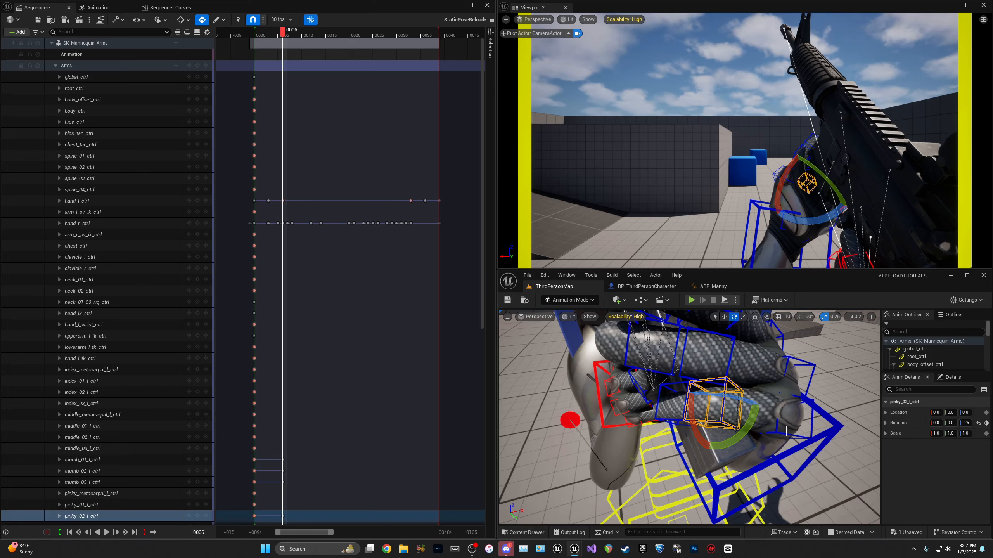
pyautogui.click(796, 436)
pyautogui.click(778, 433)
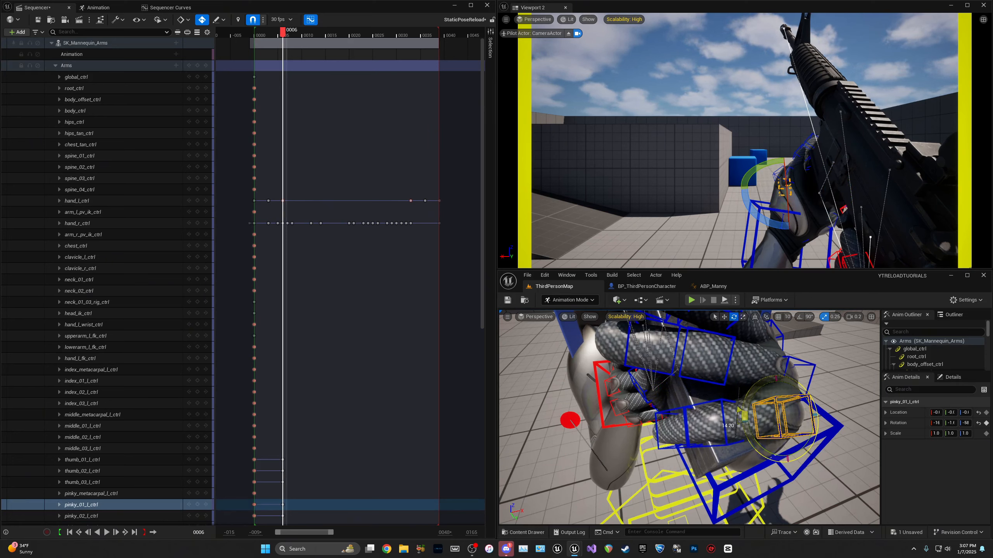
pyautogui.click(685, 453)
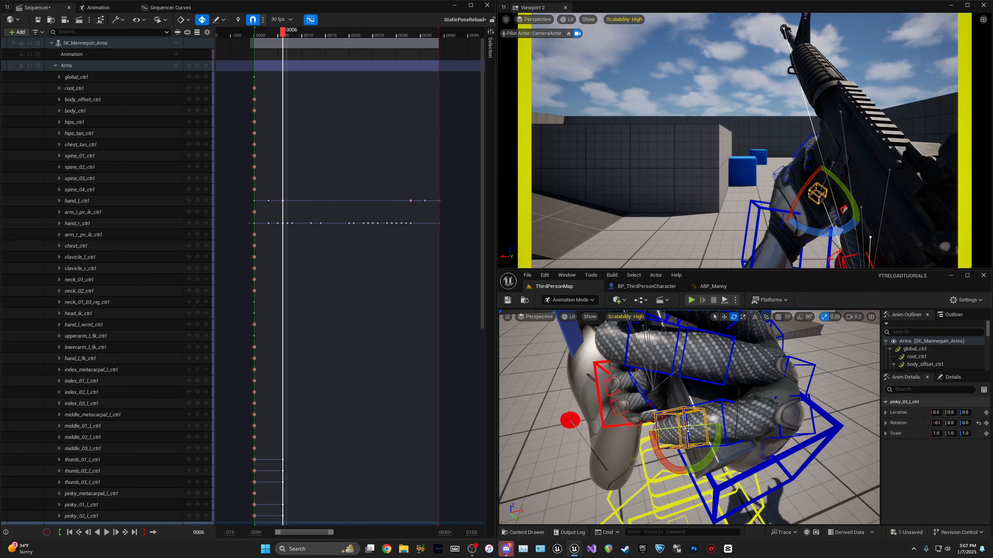
pyautogui.moveTo(658, 431); pyautogui.dragTo(655, 431)
pyautogui.moveTo(655, 431)
pyautogui.mouseDown(button='right')
pyautogui.moveTo(629, 442)
pyautogui.moveTo(668, 422)
pyautogui.mouseUp(button='right')
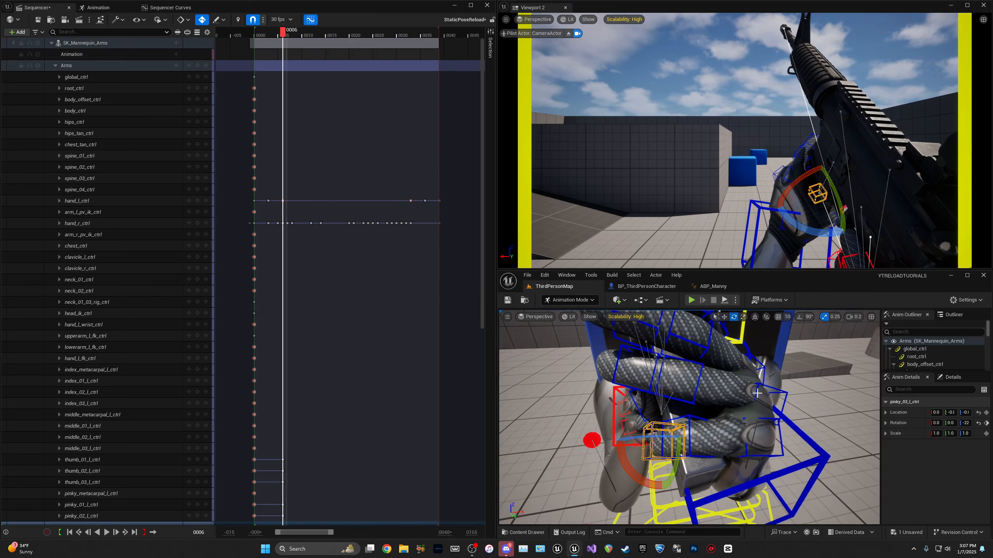
# Step: Rotate the left ring_01 and ring_02 controls at frame 6 to wrap the ring finger around the magazine
pyautogui.click(770, 396)
pyautogui.moveTo(784, 420); pyautogui.dragTo(788, 400)
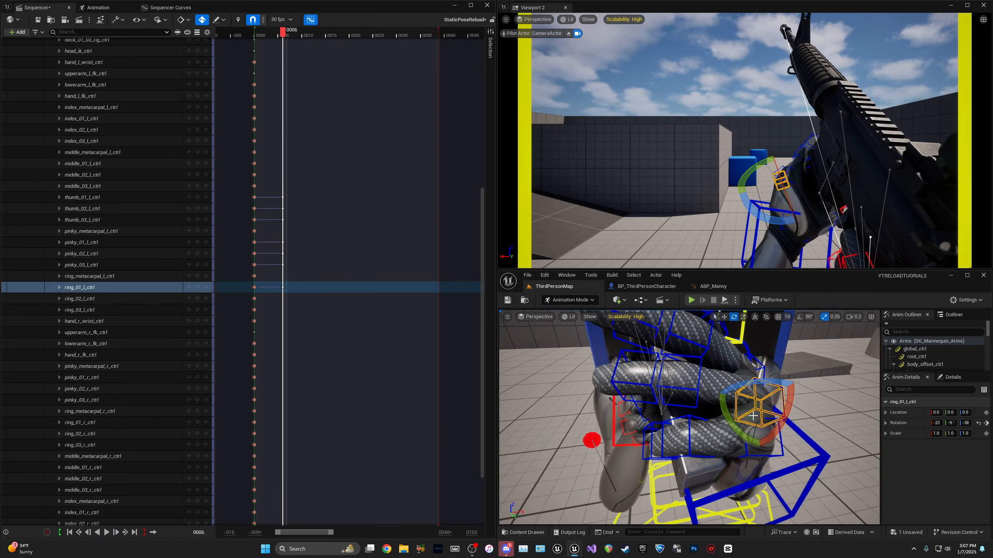
pyautogui.moveTo(726, 408); pyautogui.dragTo(680, 412)
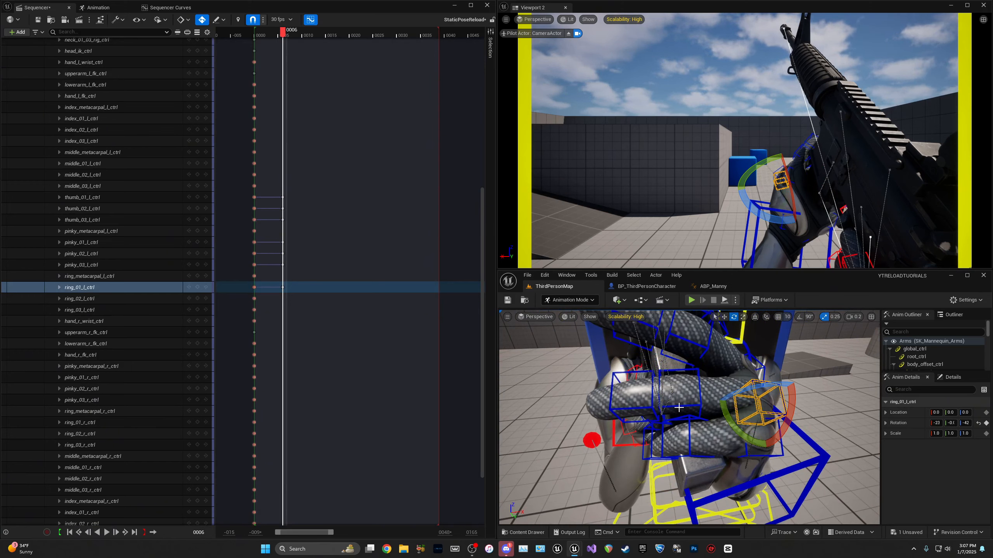
pyautogui.click(679, 407)
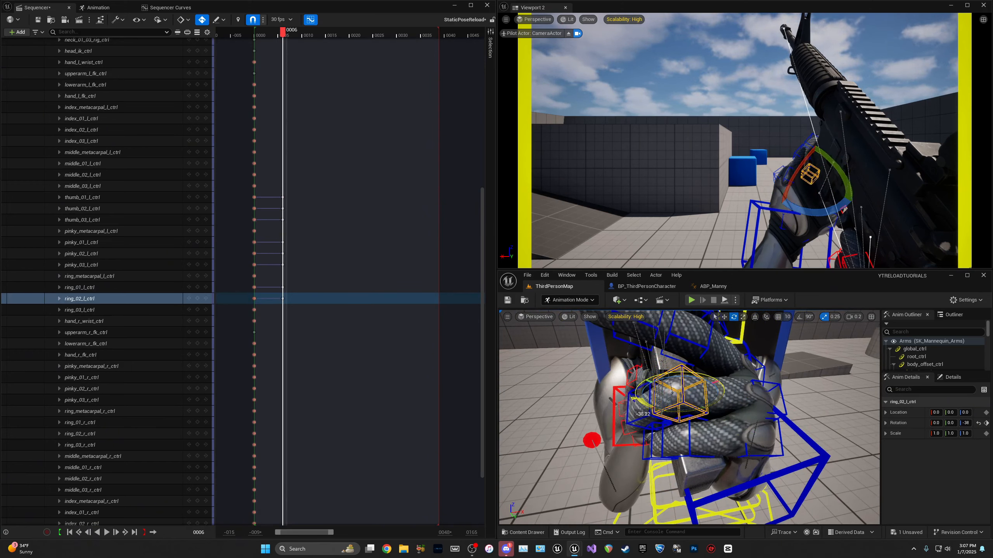
pyautogui.moveTo(649, 407); pyautogui.dragTo(657, 409)
# Step: Rotate the left middle_01, middle_02 and middle_03 controls at frame 6 to close the middle finger on the magazine
pyautogui.moveTo(718, 379)
pyautogui.mouseDown(button='right')
pyautogui.moveTo(680, 361)
pyautogui.moveTo(717, 379)
pyautogui.mouseUp(button='right')
pyautogui.click(677, 391)
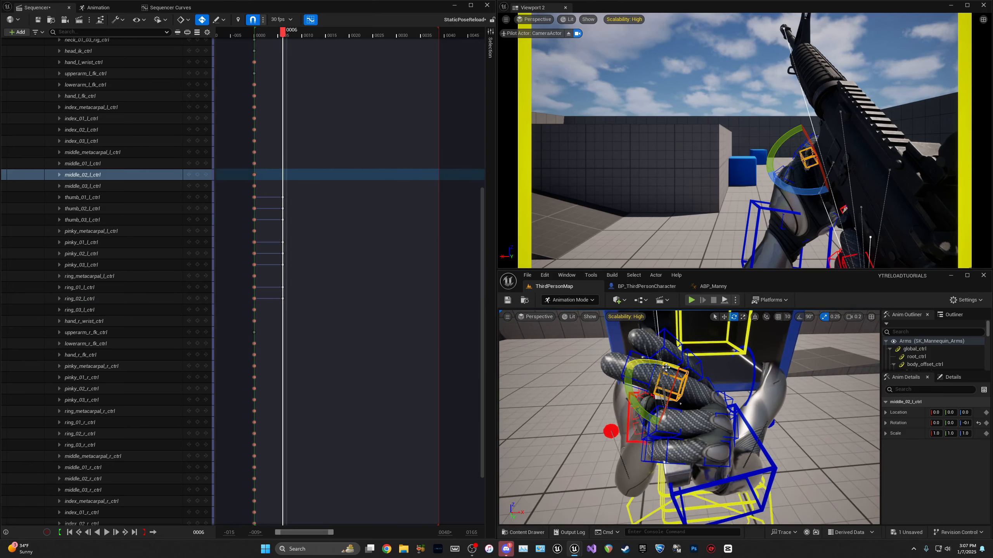
pyautogui.moveTo(665, 367); pyautogui.dragTo(631, 367)
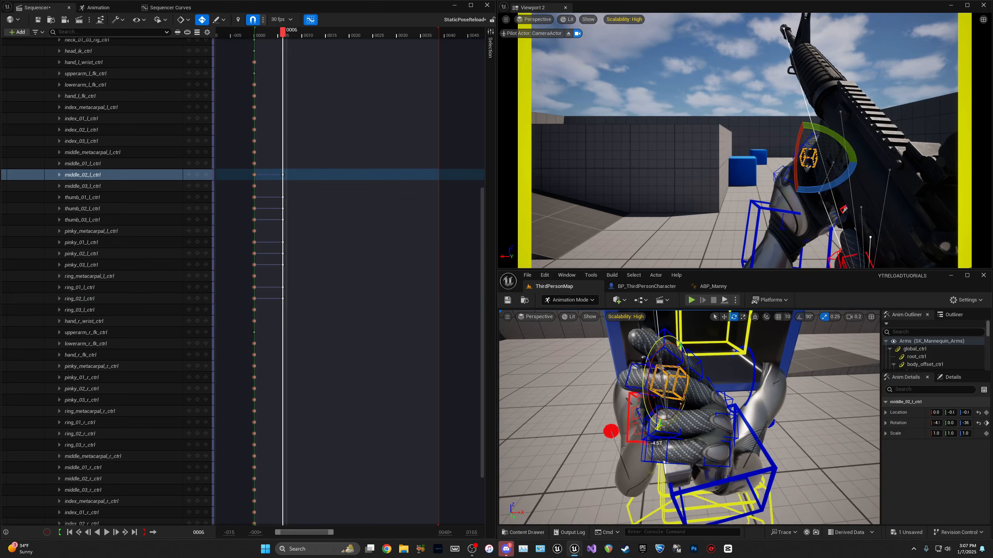
pyautogui.moveTo(660, 426); pyautogui.dragTo(676, 421)
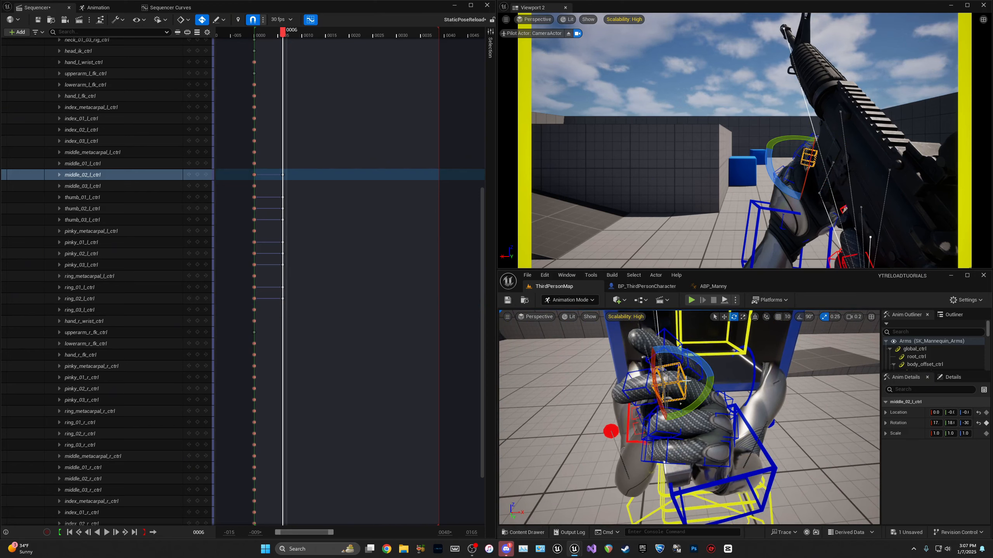
pyautogui.click(722, 394)
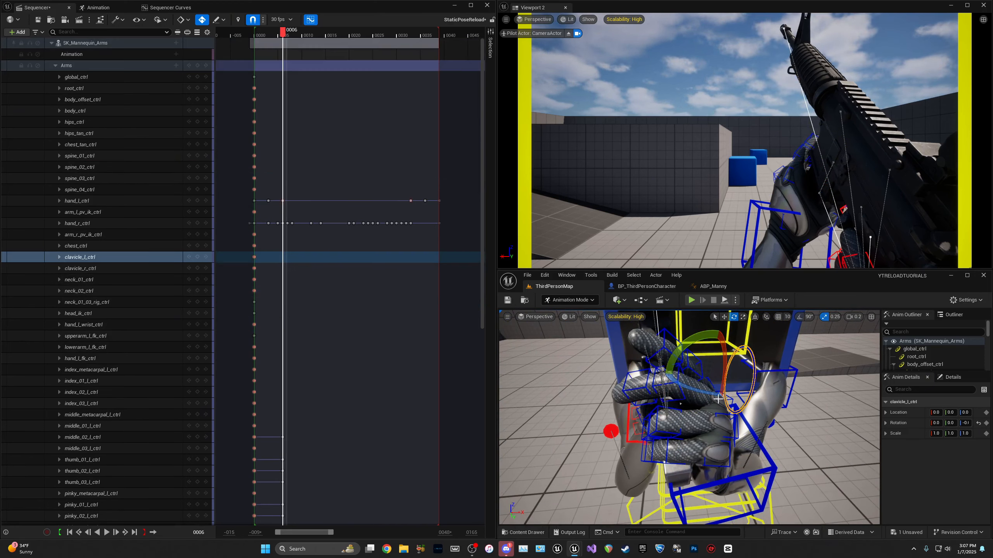
pyautogui.click(724, 393)
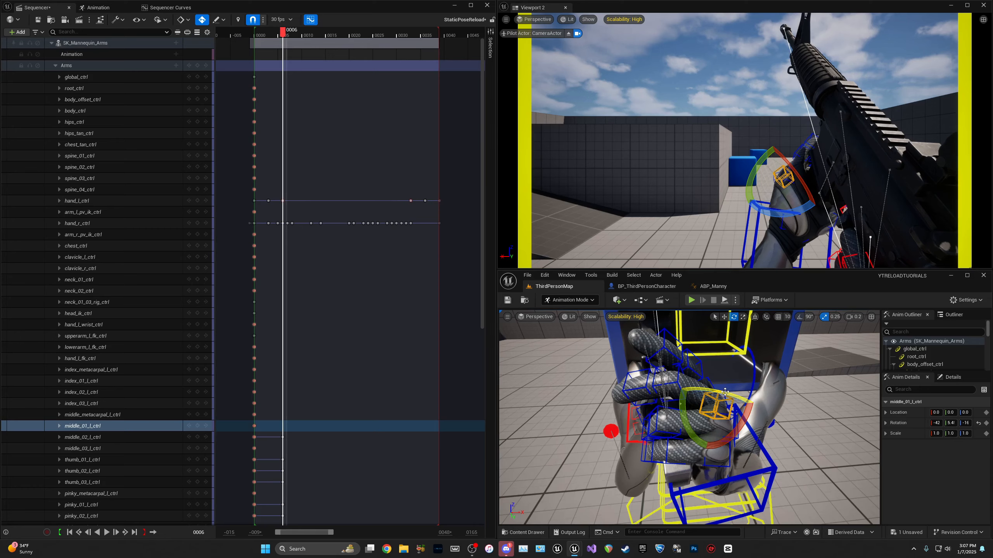
pyautogui.moveTo(685, 362)
pyautogui.mouseDown(button='right')
pyautogui.moveTo(715, 368)
pyautogui.moveTo(685, 362)
pyautogui.mouseUp(button='right')
pyautogui.click(690, 366)
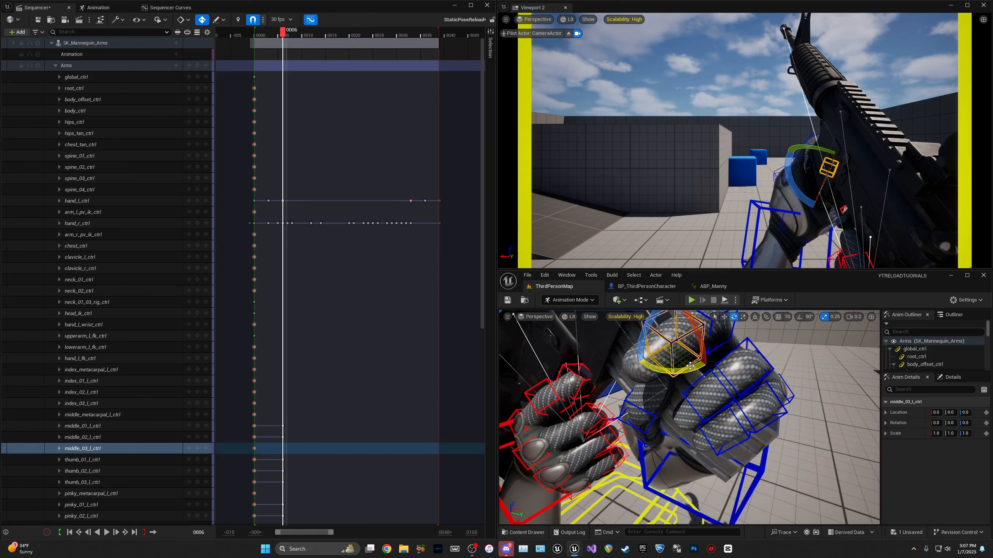
pyautogui.moveTo(640, 343); pyautogui.dragTo(656, 378)
# Step: Rotate the left index_01, index_02 and index_03 controls at frame 6 to bend the index finger around the magazine
pyautogui.moveTo(656, 378); pyautogui.dragTo(528, 412, button='right')
pyautogui.click(705, 383)
pyautogui.press('f')
pyautogui.moveTo(690, 414); pyautogui.dragTo(723, 408, button='right')
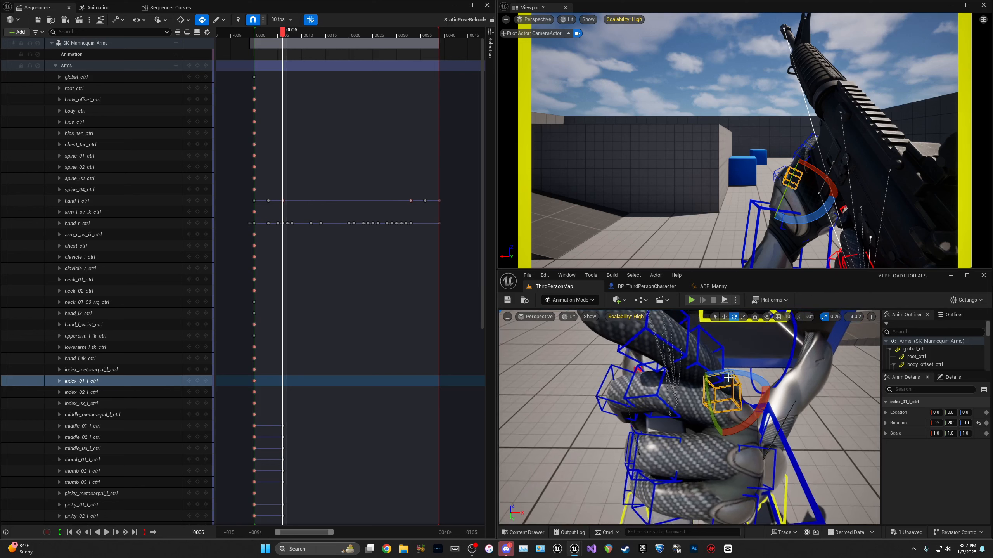
pyautogui.moveTo(723, 409); pyautogui.dragTo(752, 407)
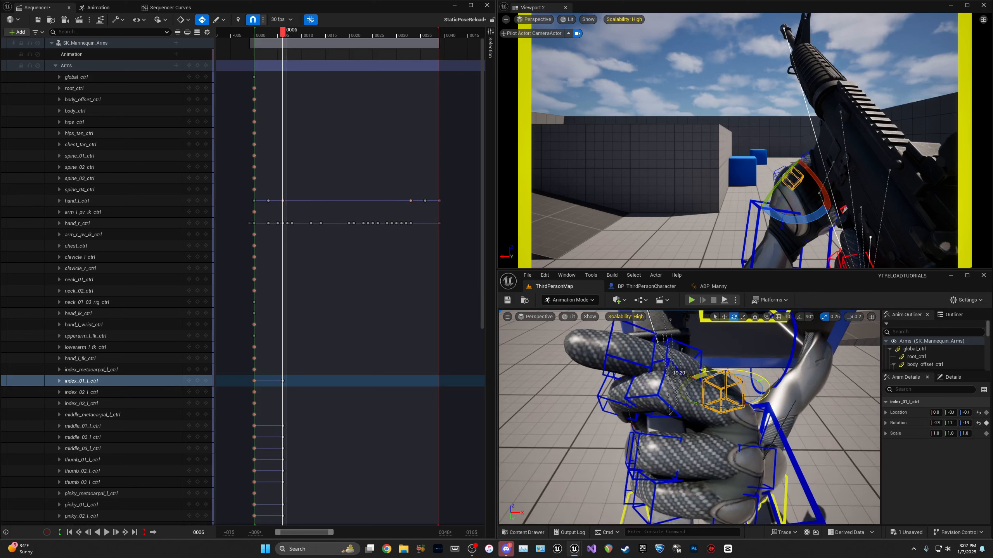
pyautogui.click(686, 338)
pyautogui.moveTo(686, 339); pyautogui.dragTo(639, 353)
pyautogui.keyDown('alt'); pyautogui.moveTo(641, 352); pyautogui.dragTo(656, 368); pyautogui.keyUp('alt')
pyautogui.click(704, 339)
pyautogui.moveTo(660, 367); pyautogui.dragTo(689, 357, button='right')
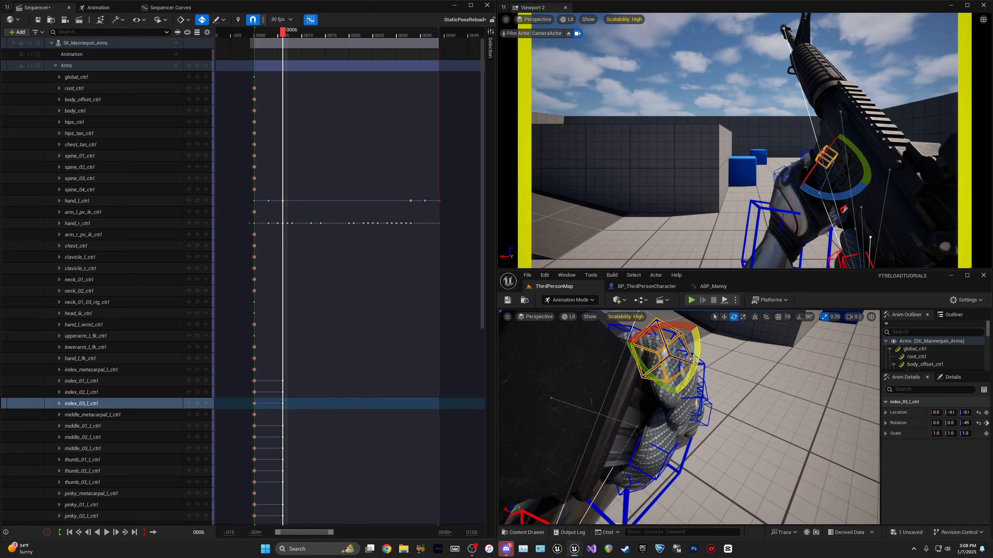
# Step: Curl the left index_03 control further at frame 6 to close the fingertip on the magazine
pyautogui.moveTo(678, 395); pyautogui.dragTo(677, 396)
pyautogui.moveTo(677, 397); pyautogui.dragTo(739, 409, button='right')
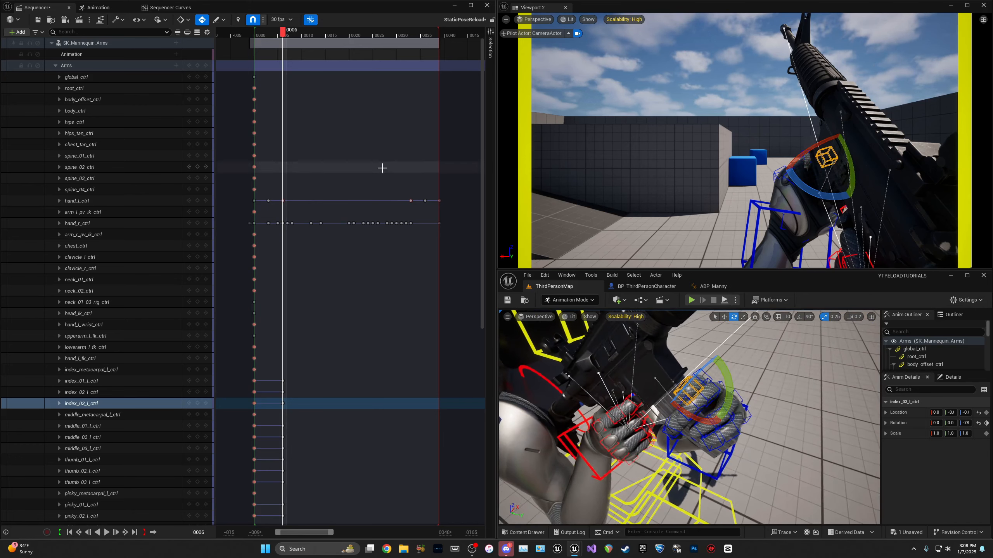
pyautogui.click(677, 102)
# Step: Copy the left-hand finger keys from frame 0 and paste them at frame 3
pyautogui.click(269, 36)
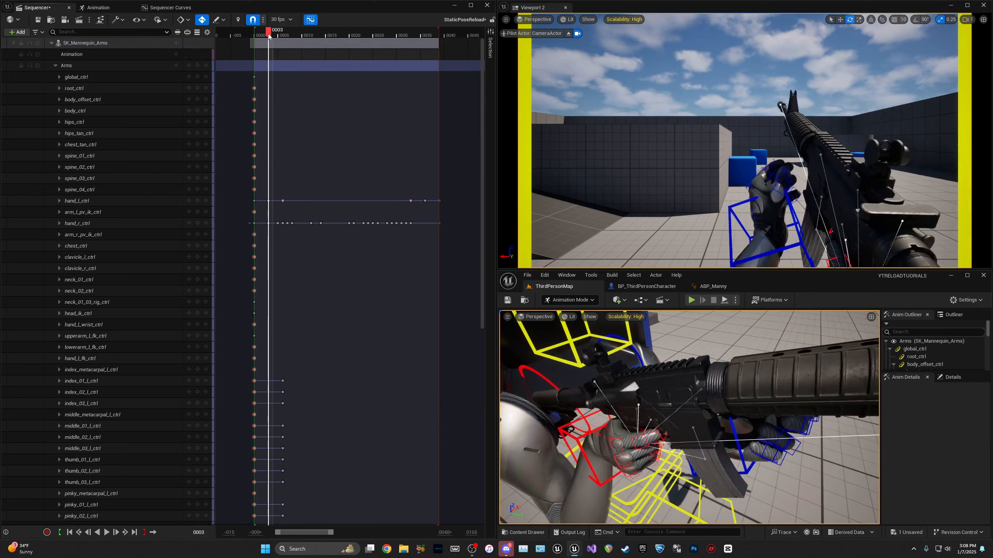
pyautogui.moveTo(268, 34); pyautogui.dragTo(265, 58)
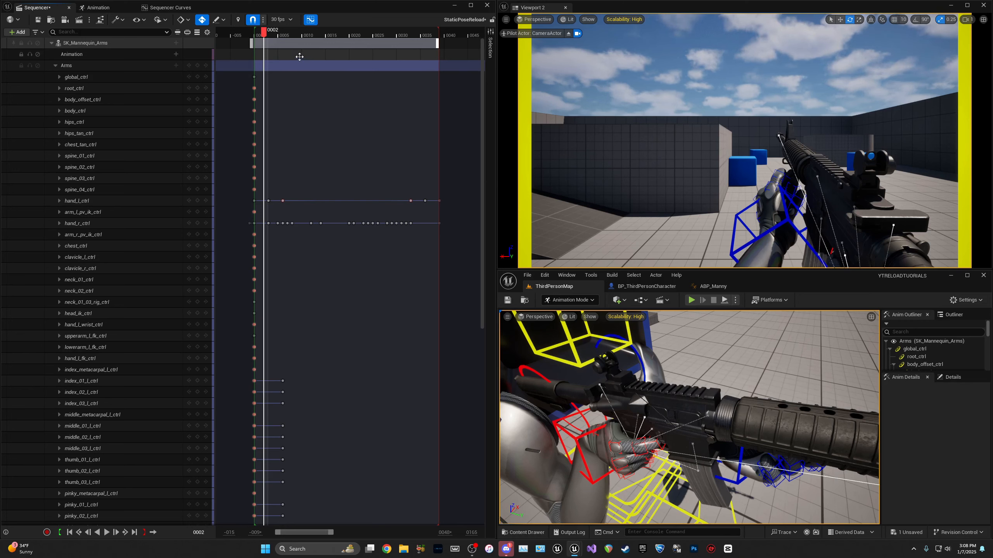
pyautogui.moveTo(265, 34); pyautogui.dragTo(270, 35)
pyautogui.scroll(-6, 282, 412)
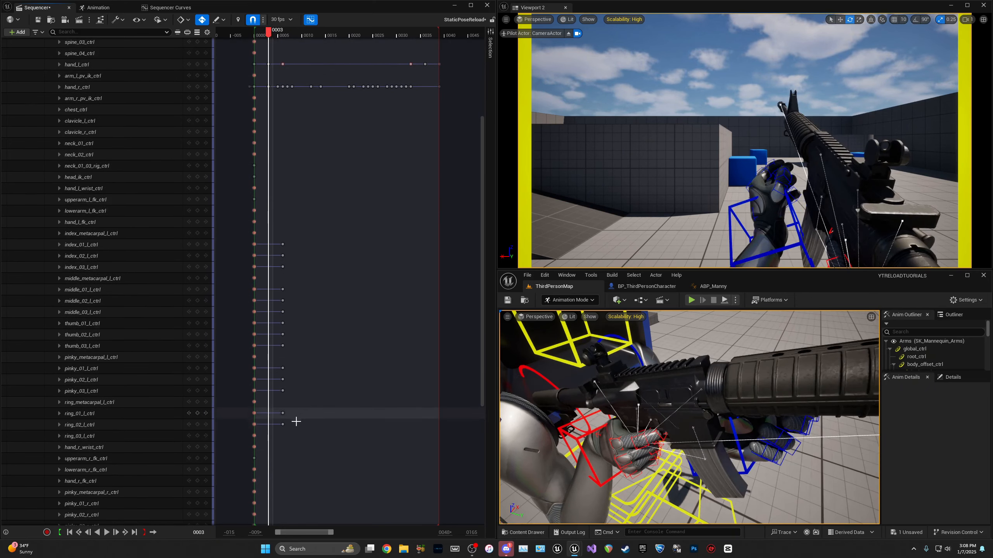
pyautogui.moveTo(243, 348); pyautogui.dragTo(260, 164)
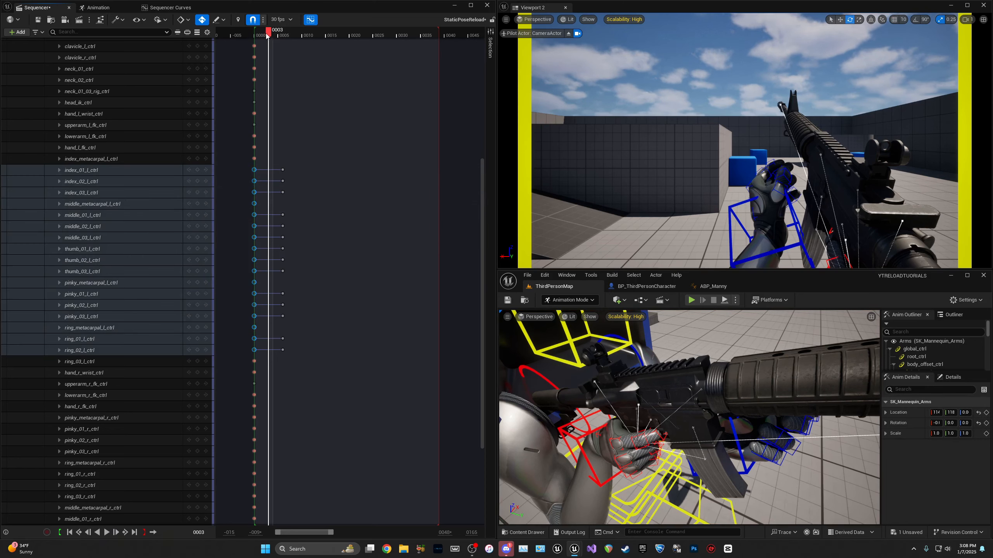
pyautogui.moveTo(267, 34); pyautogui.dragTo(392, 41)
pyautogui.hotkey('ctrl', 'v')
pyautogui.click(364, 236)
# Step: Copy the left-hand finger grip keys from frame 6 and paste them at frame 34
pyautogui.press('space')
pyautogui.moveTo(280, 369); pyautogui.dragTo(332, 180)
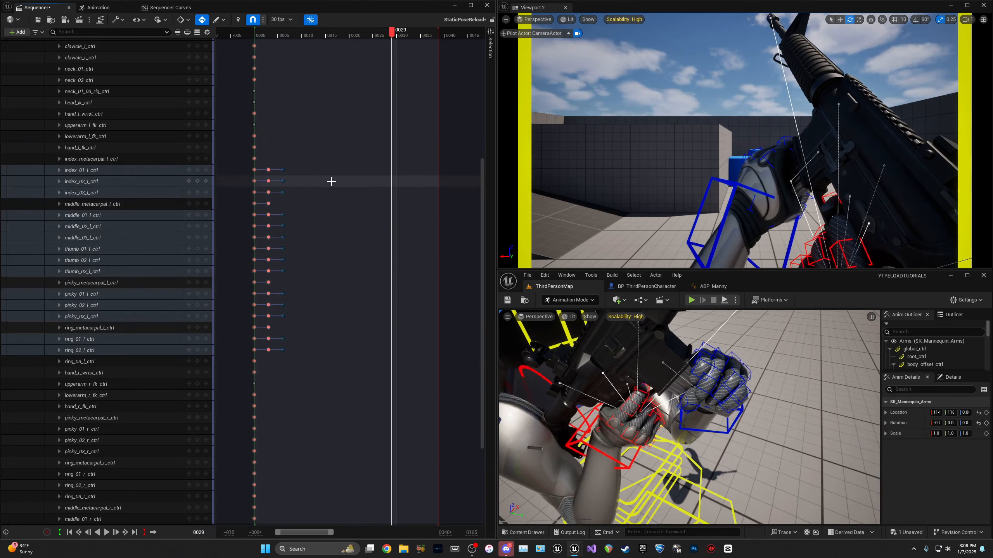
pyautogui.click(405, 36)
pyautogui.moveTo(404, 36); pyautogui.dragTo(418, 35)
pyautogui.hotkey('ctrl', 'v')
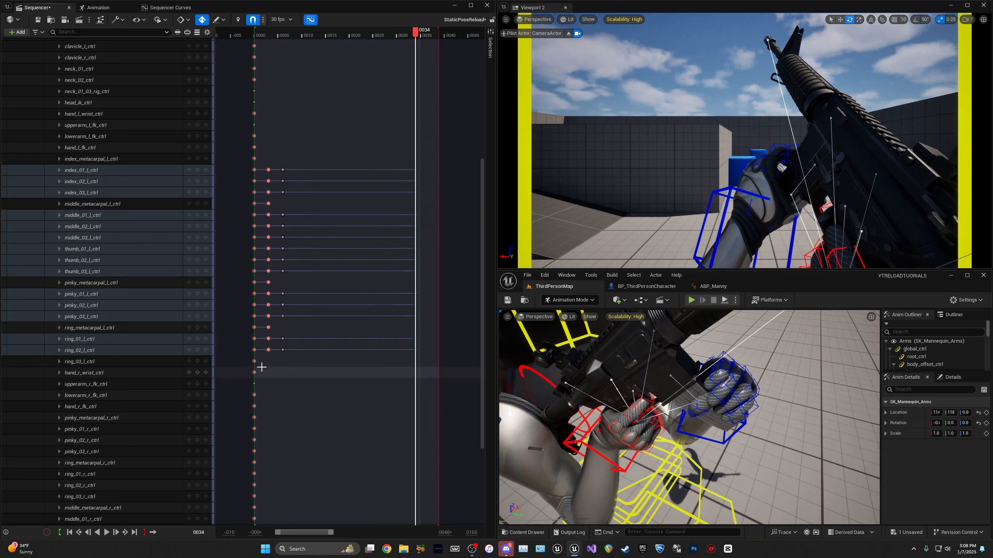
# Step: Copy the left-hand finger keys from frame 3 to frame 36 and play the reload back
pyautogui.moveTo(262, 367); pyautogui.dragTo(275, 163)
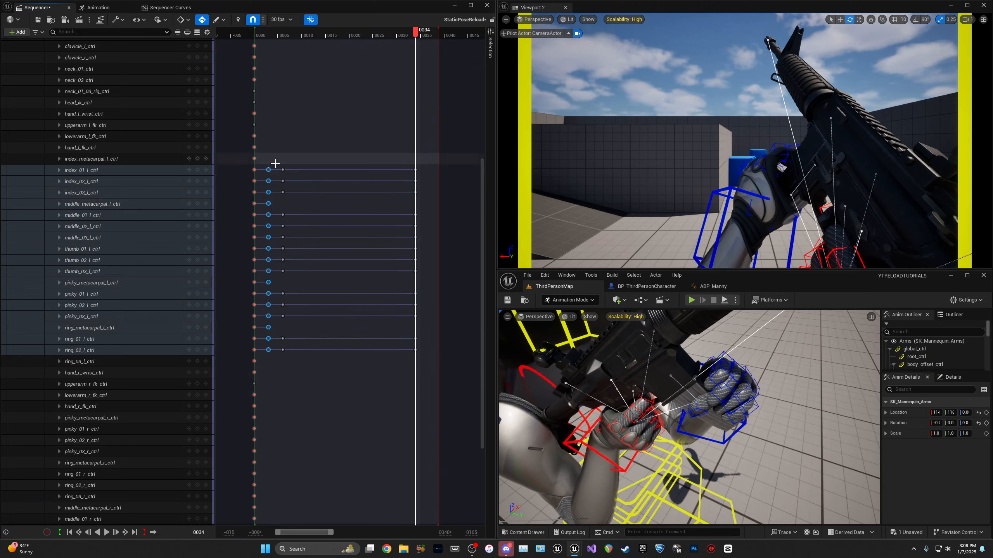
pyautogui.click(421, 37)
pyautogui.click(427, 37)
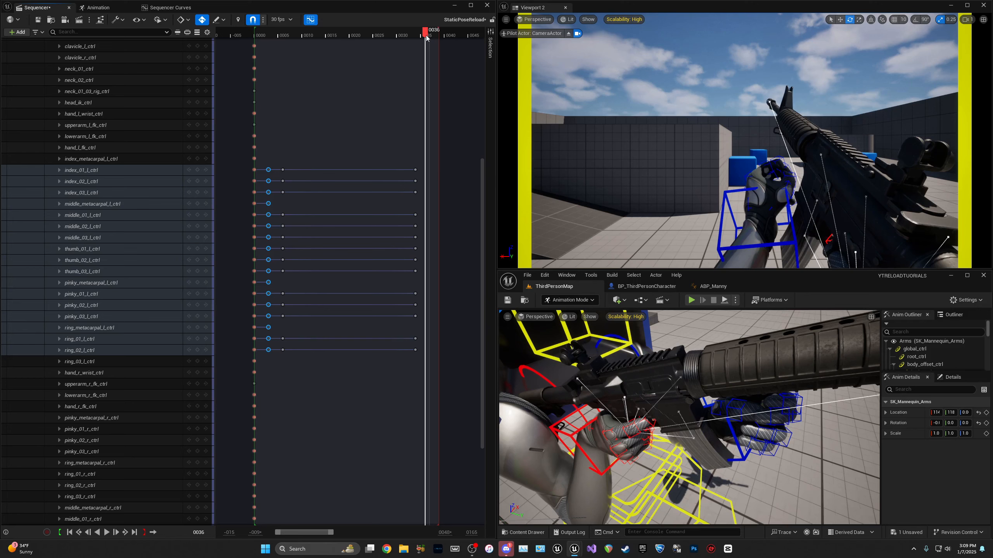
pyautogui.hotkey('ctrl', 'v')
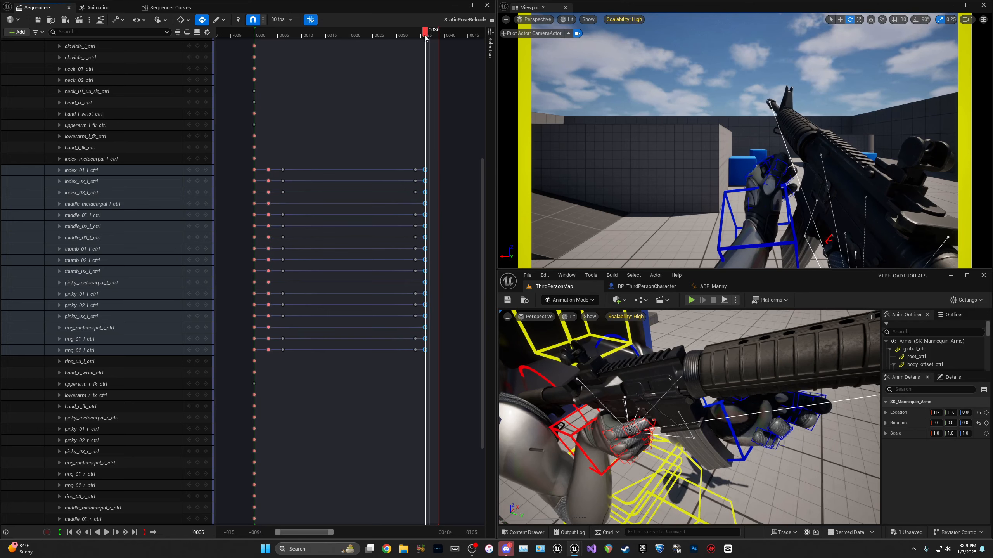
pyautogui.moveTo(425, 37)
pyautogui.mouseDown()
pyautogui.moveTo(439, 36)
pyautogui.moveTo(330, 37)
pyautogui.moveTo(439, 38)
pyautogui.mouseUp()
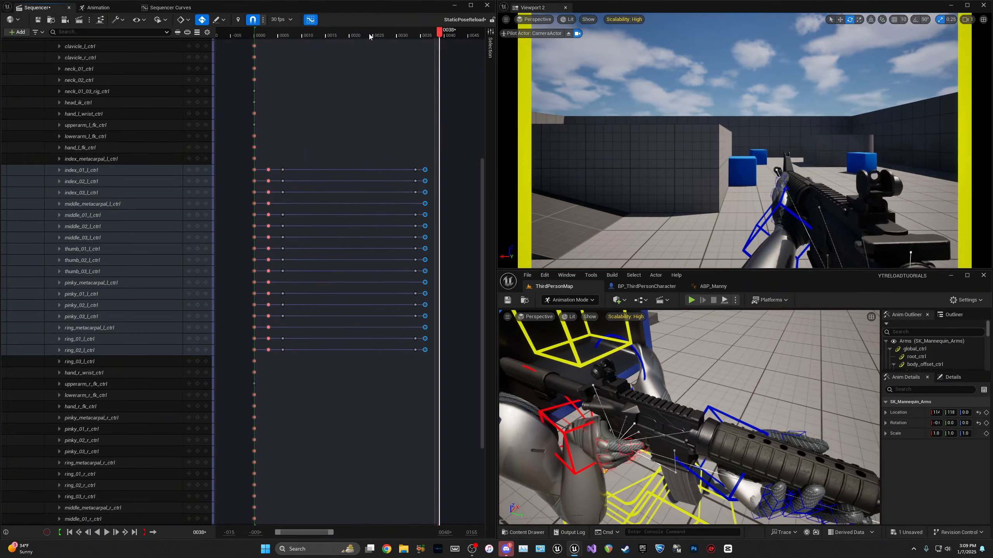
pyautogui.press('space')
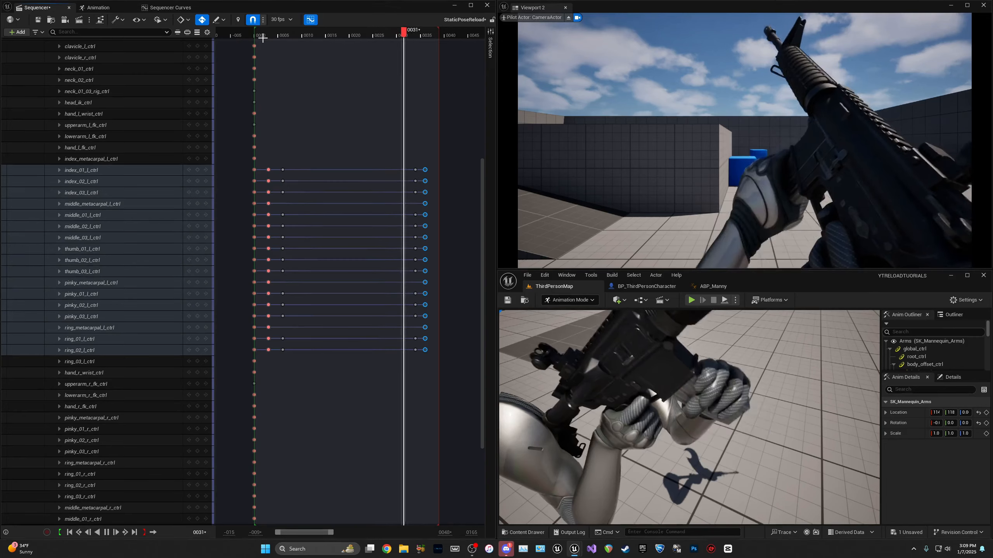
pyautogui.press('space')
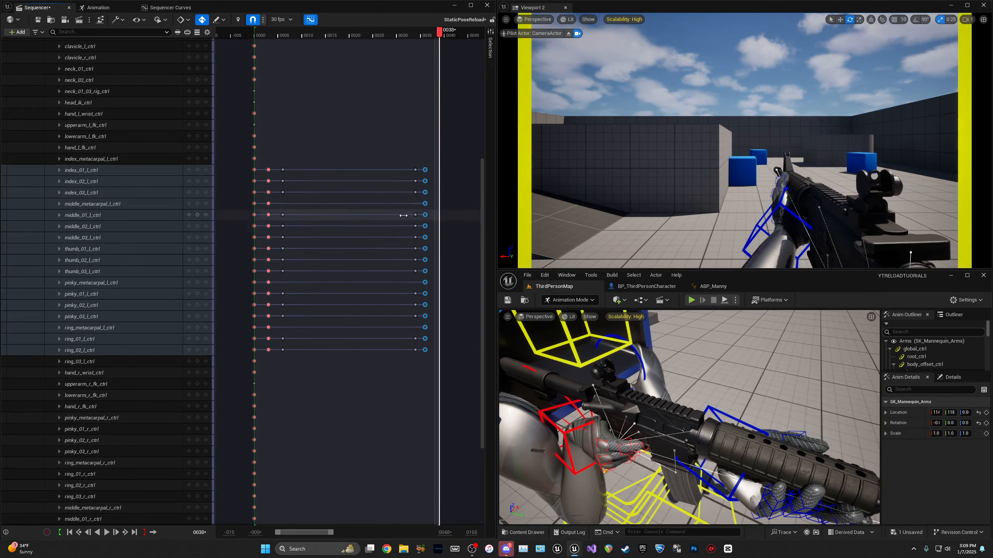
# Step: Rotate the right index_03 control at frame 6 to start straightening the trigger finger
pyautogui.scroll(6, 369, 251)
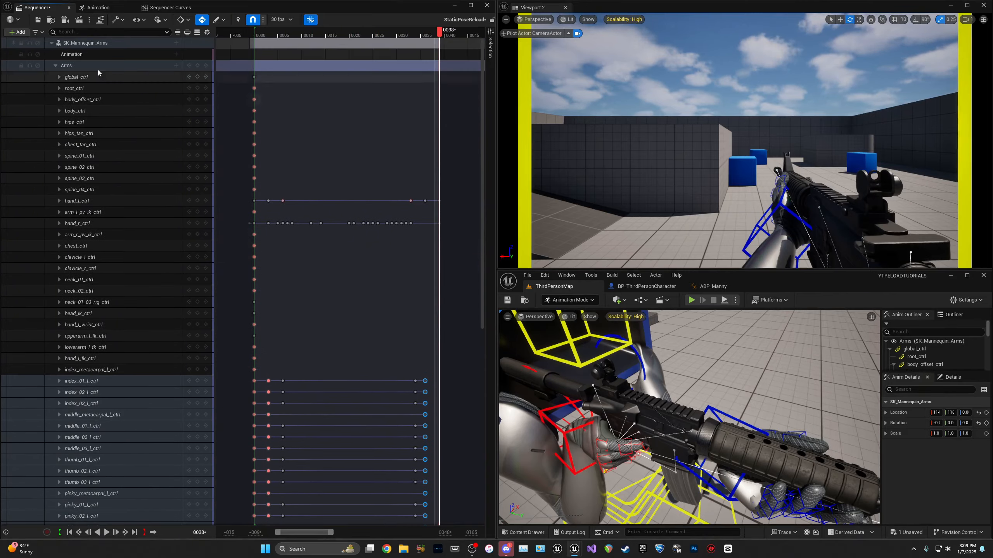
pyautogui.click(67, 68)
pyautogui.keyDown('alt'); pyautogui.moveTo(676, 414); pyautogui.dragTo(645, 406); pyautogui.keyUp('alt')
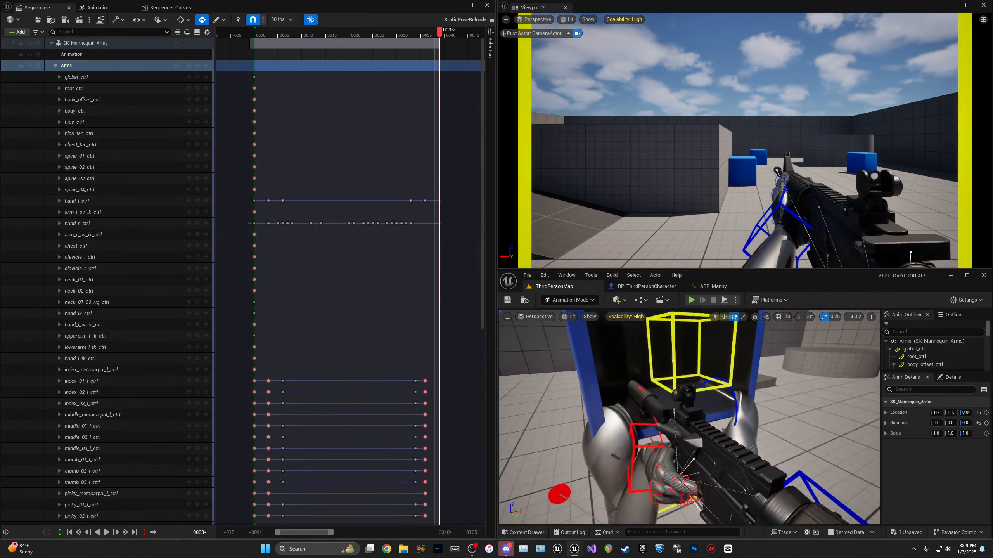
pyautogui.moveTo(690, 417); pyautogui.dragTo(807, 430, button='right')
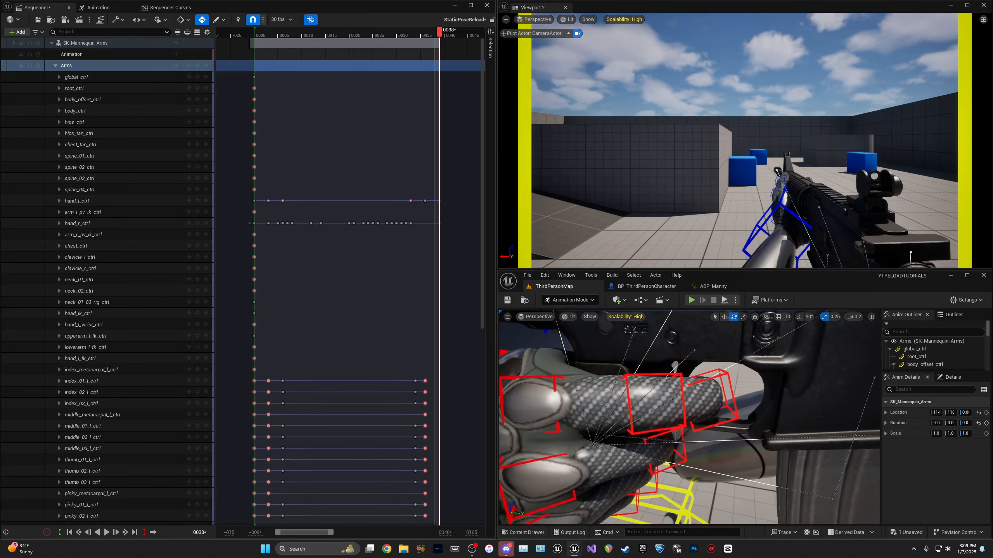
pyautogui.moveTo(594, 418); pyautogui.dragTo(599, 420, button='right')
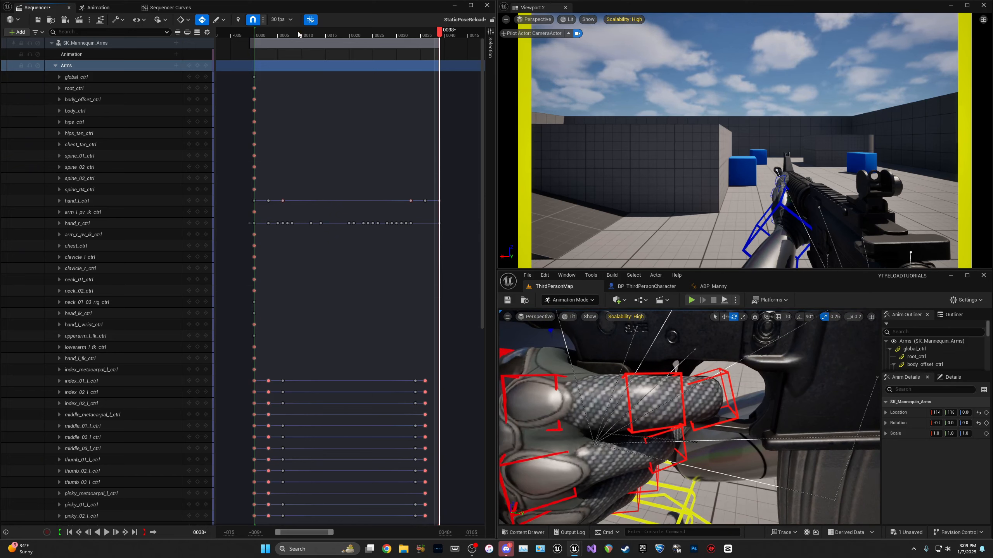
pyautogui.click(265, 35)
pyautogui.moveTo(265, 42); pyautogui.dragTo(285, 41)
pyautogui.moveTo(684, 394)
pyautogui.mouseDown(button='right')
pyautogui.moveTo(673, 391)
pyautogui.moveTo(684, 395)
pyautogui.mouseUp(button='right')
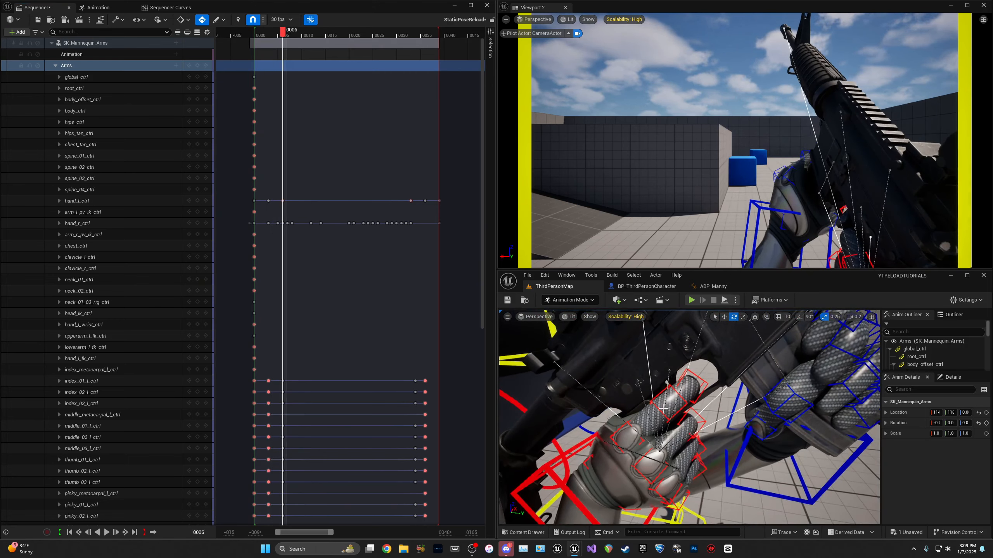
pyautogui.click(697, 376)
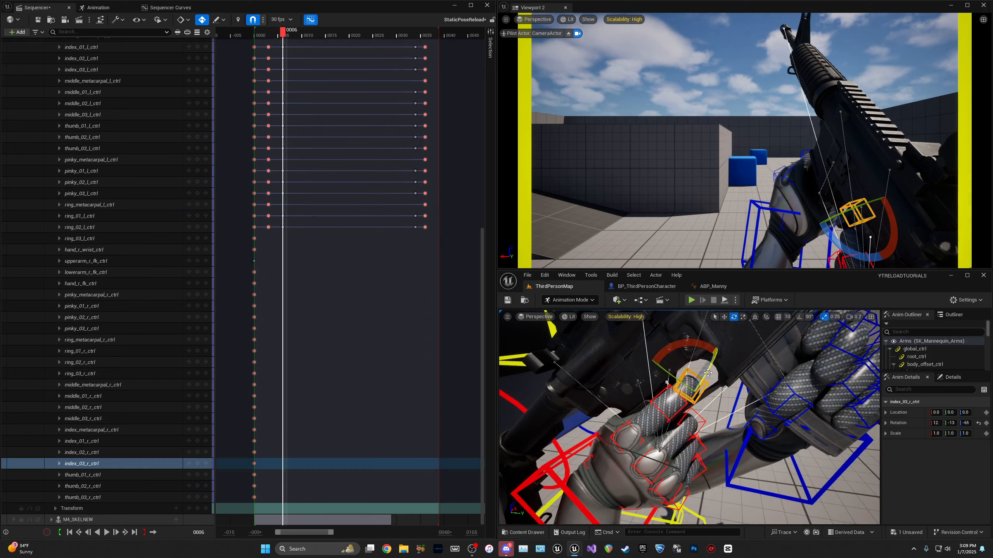
pyautogui.moveTo(709, 373); pyautogui.dragTo(674, 421)
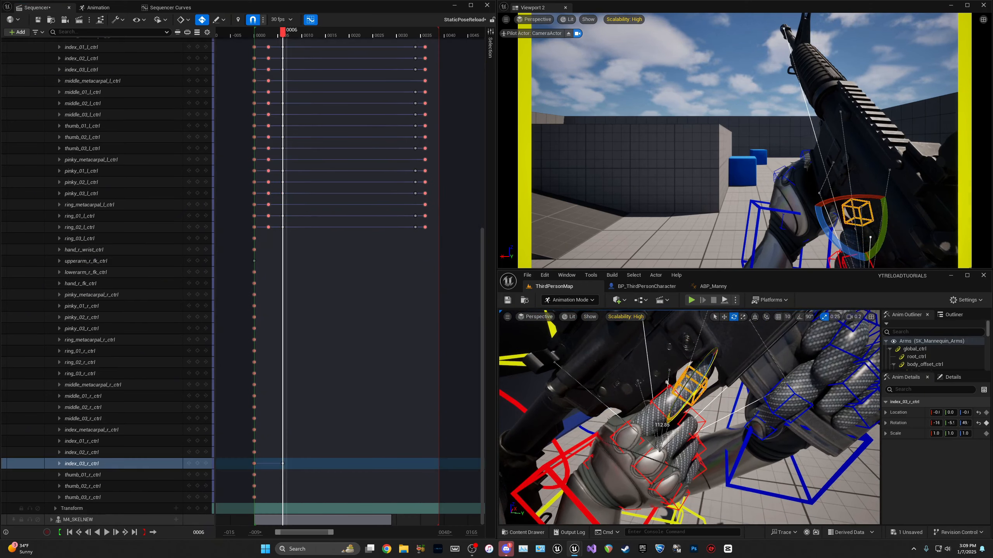
pyautogui.click(643, 421)
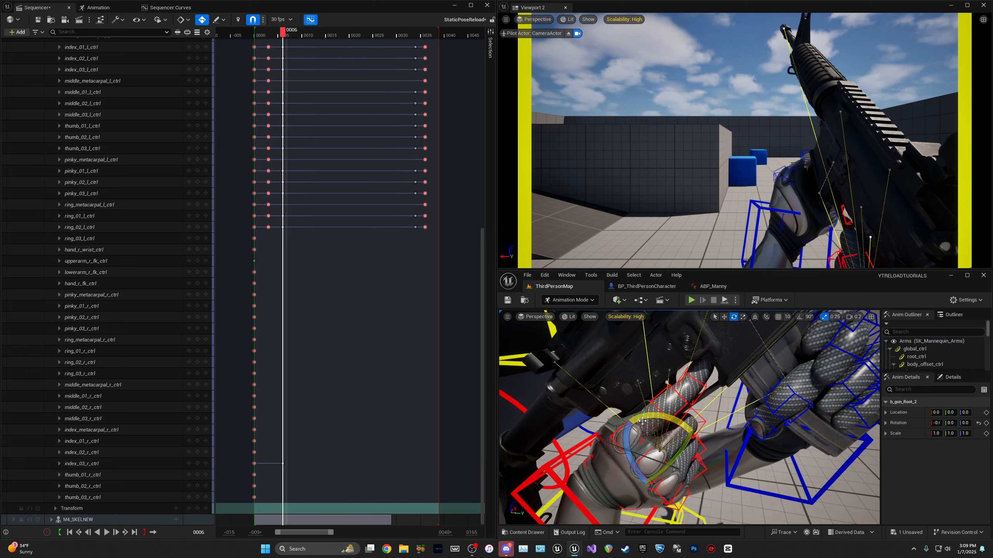
pyautogui.moveTo(684, 446); pyautogui.dragTo(611, 432)
pyautogui.hotkey('ctrl', 'z')
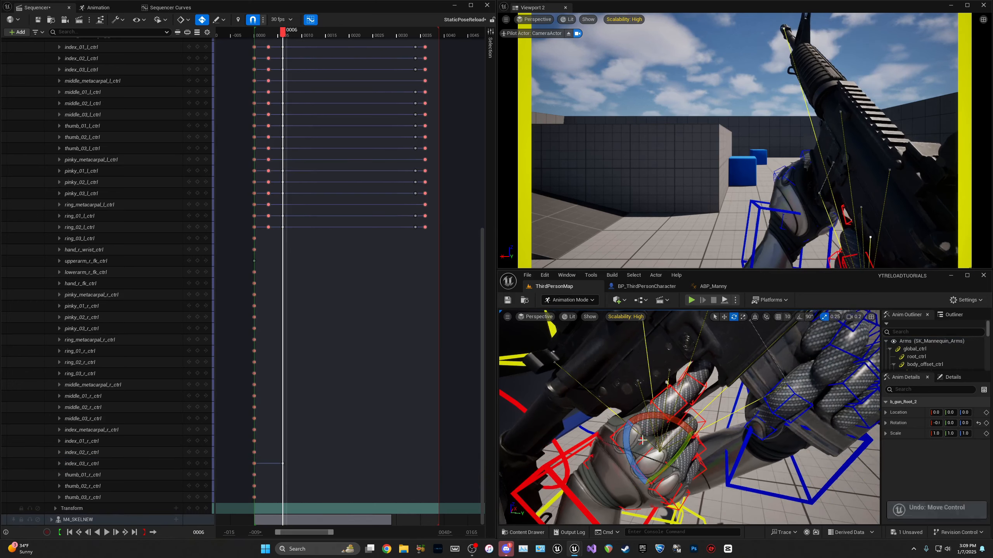
# Step: Rotate the right index_03 and index_01 controls at frame 6 to extend the finger away from the trigger
pyautogui.click(662, 431)
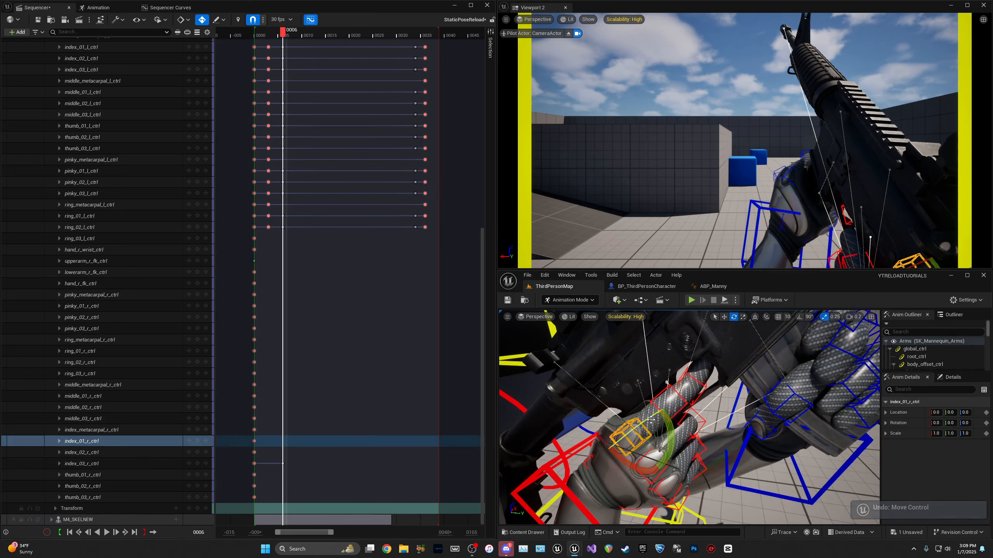
pyautogui.click(695, 381)
pyautogui.moveTo(689, 347); pyautogui.dragTo(717, 357)
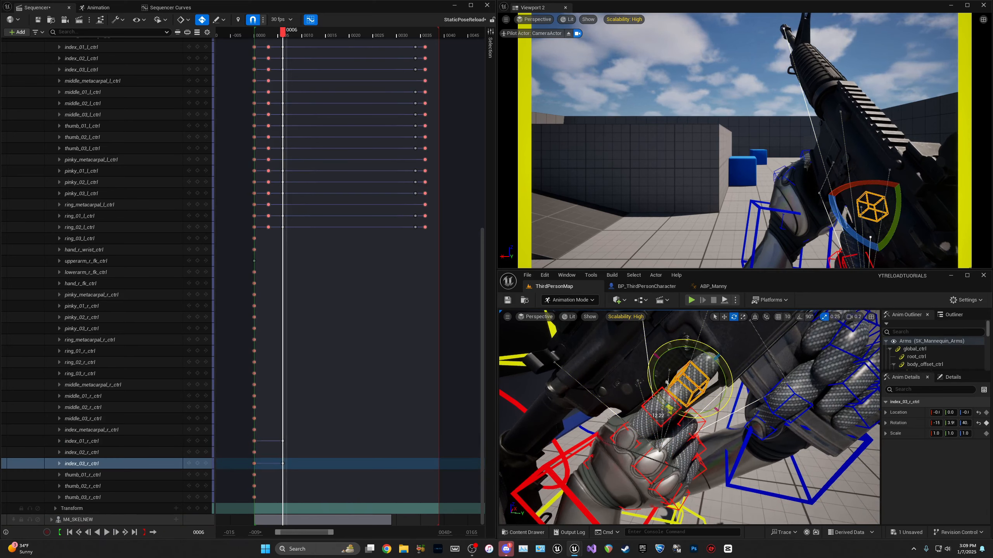
pyautogui.click(627, 424)
pyautogui.moveTo(628, 431)
pyautogui.mouseDown()
pyautogui.moveTo(637, 424)
pyautogui.moveTo(628, 432)
pyautogui.mouseUp()
pyautogui.hotkey('ctrl', 'z')
pyautogui.click(646, 424)
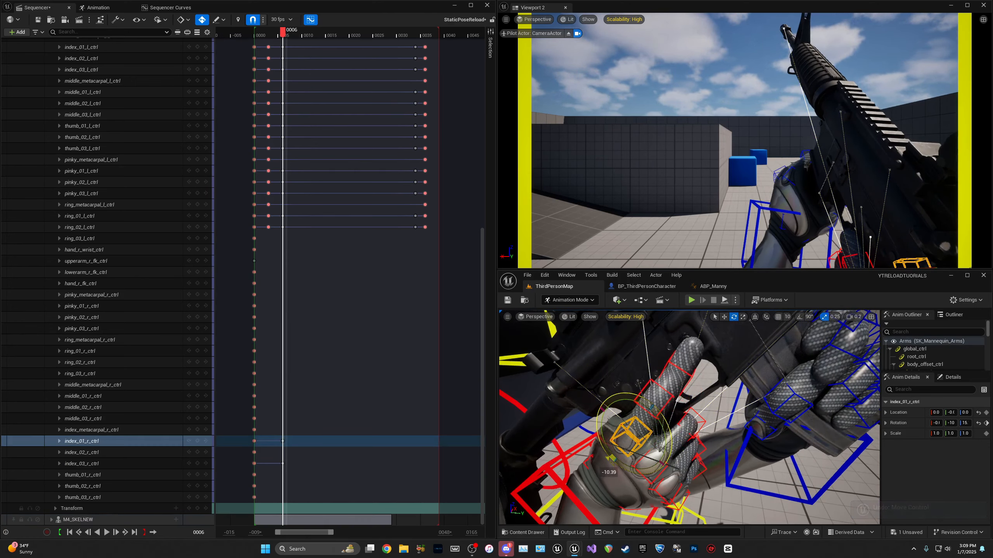
pyautogui.moveTo(612, 459); pyautogui.dragTo(657, 448, button='right')
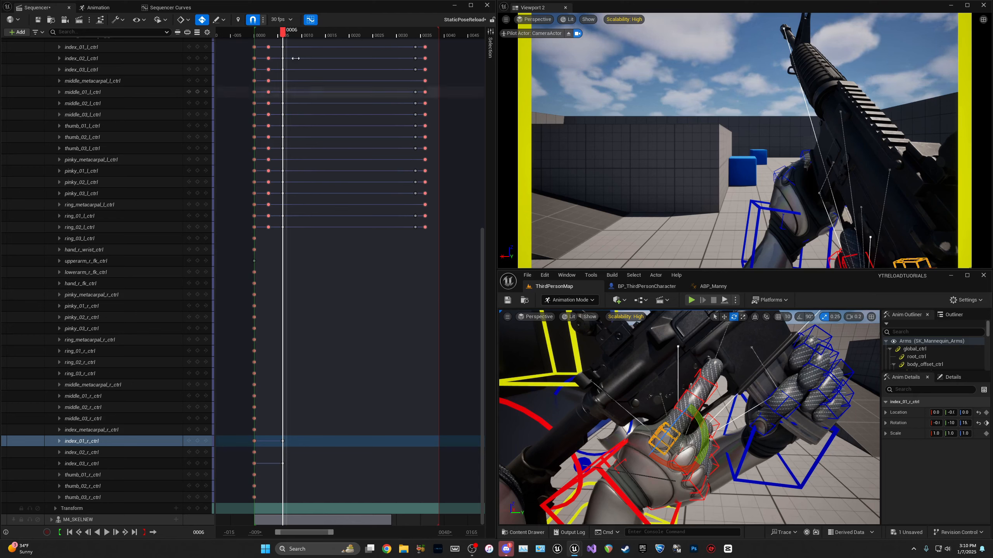
# Step: Copy the right index_01 and index_03 keys from frame 6 and paste them at frame 30
pyautogui.moveTo(283, 35); pyautogui.dragTo(399, 37)
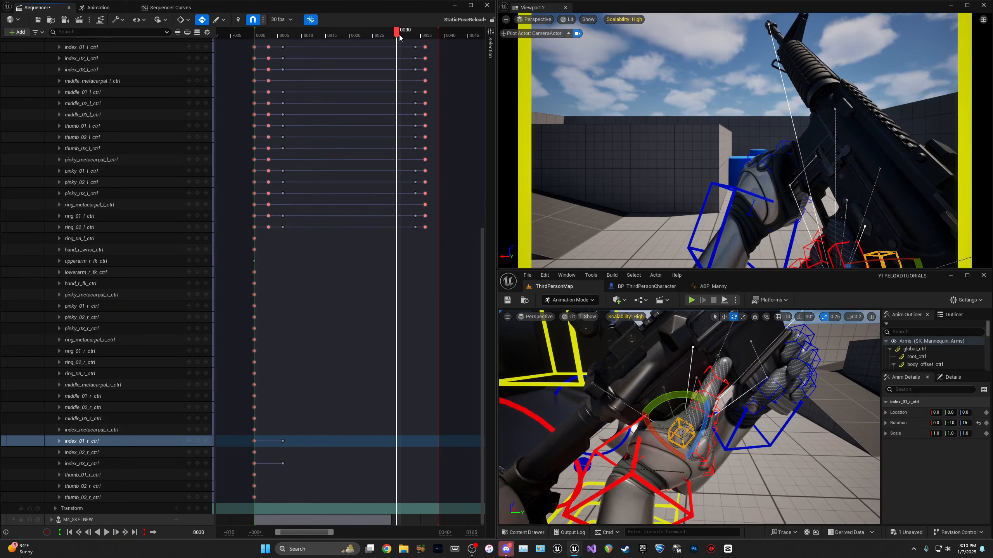
pyautogui.moveTo(271, 485); pyautogui.dragTo(290, 422)
pyautogui.hotkey('ctrl', 'c')
pyautogui.hotkey('ctrl', 'v')
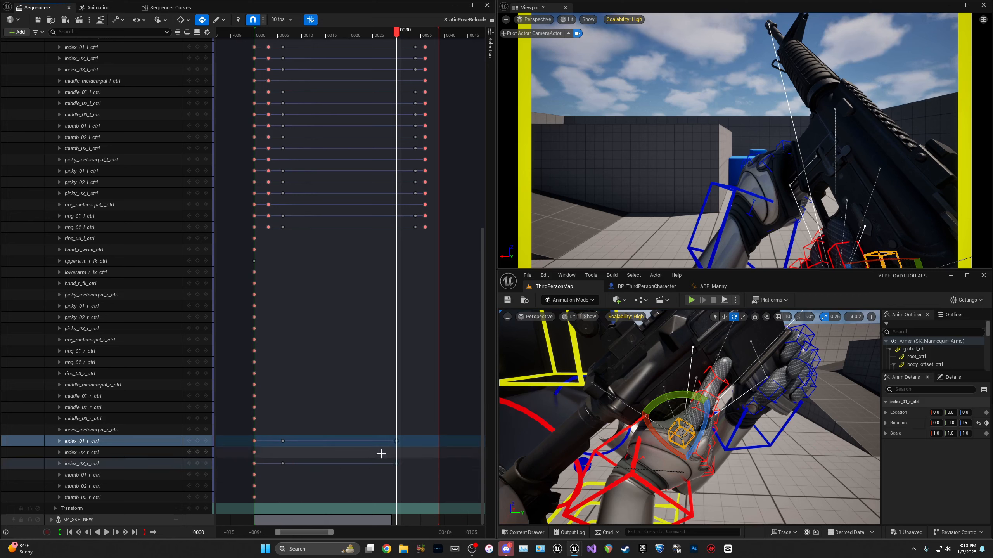
# Step: Copy the right index_01, index_02 and index_03 keys from frame 0 and paste them at frame 35
pyautogui.click(402, 35)
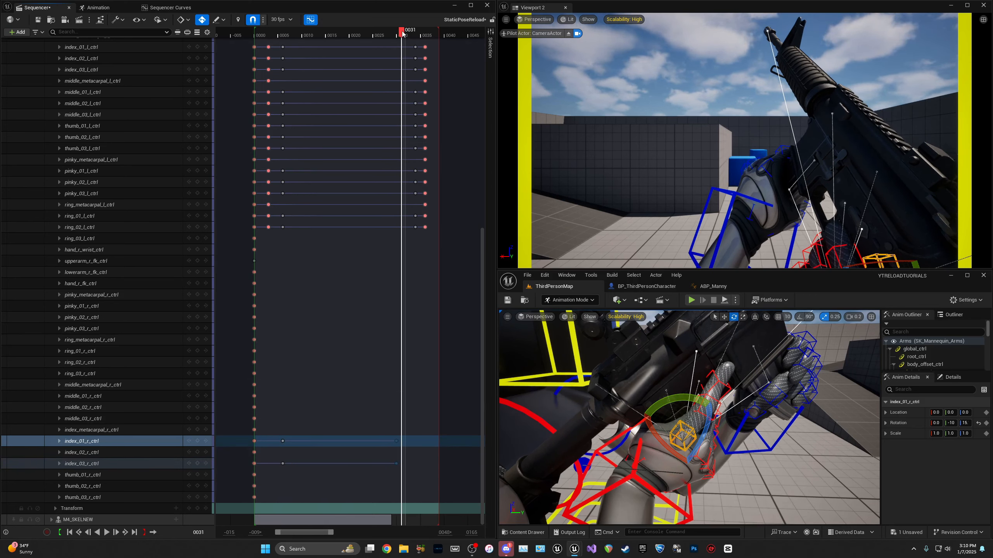
pyautogui.click(408, 32)
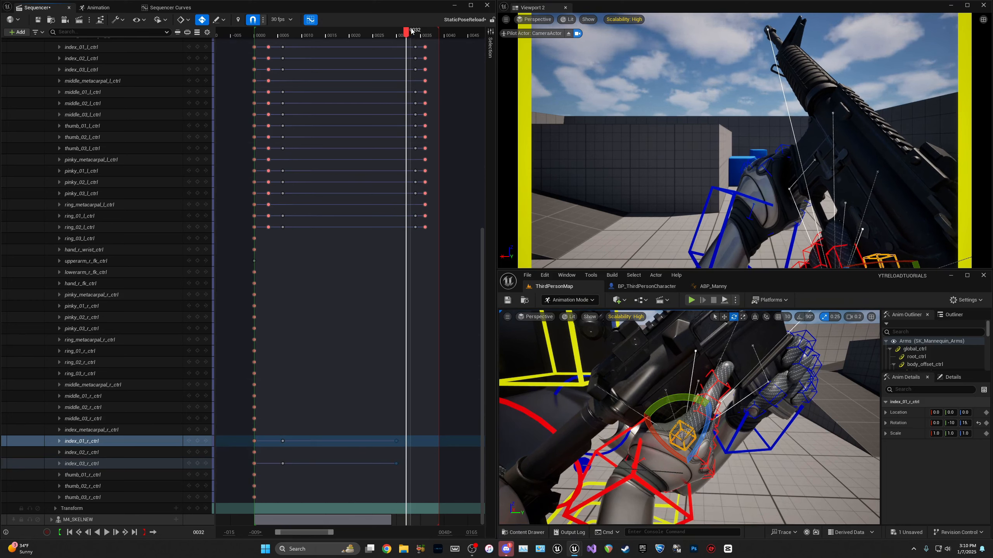
pyautogui.moveTo(412, 31); pyautogui.dragTo(425, 31)
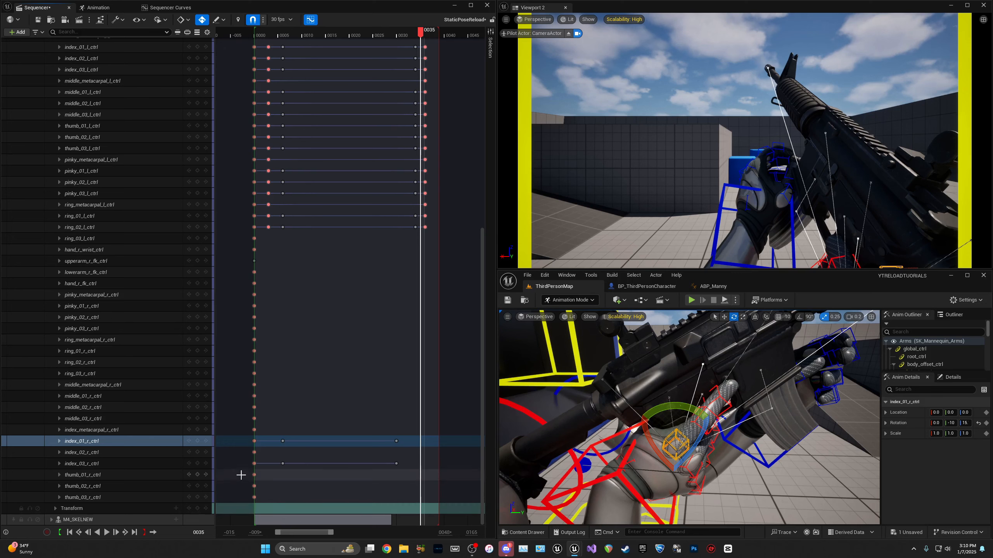
pyautogui.moveTo(245, 468); pyautogui.dragTo(269, 442)
pyautogui.hotkey('ctrl', 'c')
pyautogui.hotkey('ctrl', 'v')
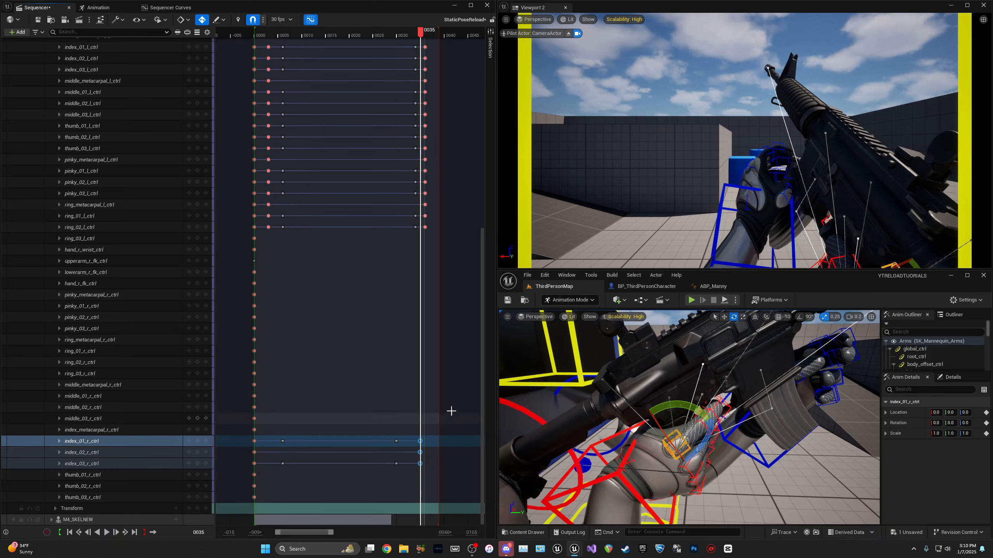
# Step: Scrub and play back the reload animation to check the right index finger's motion
pyautogui.moveTo(421, 35); pyautogui.dragTo(383, 34)
pyautogui.press('space')
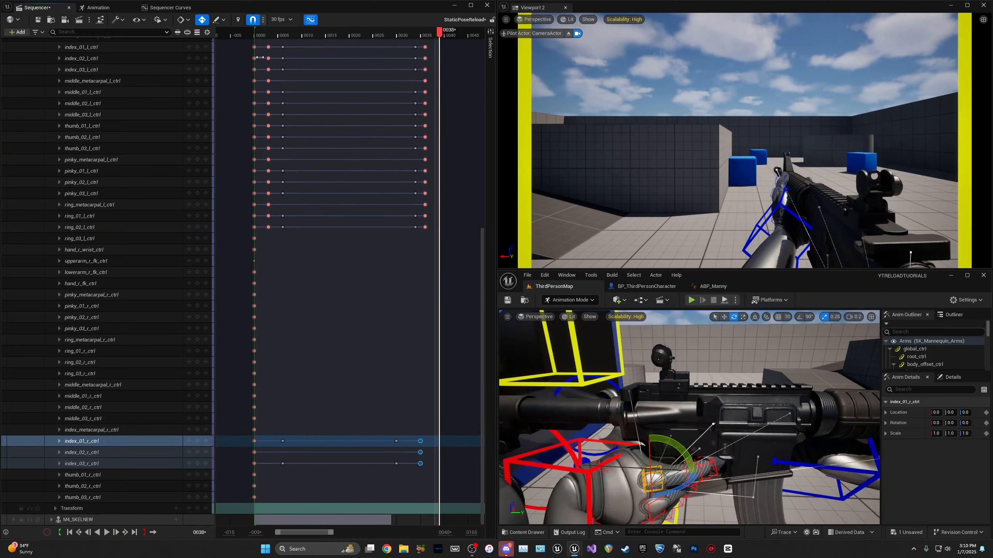
pyautogui.moveTo(439, 33)
pyautogui.mouseDown()
pyautogui.moveTo(403, 34)
pyautogui.moveTo(422, 36)
pyautogui.mouseUp()
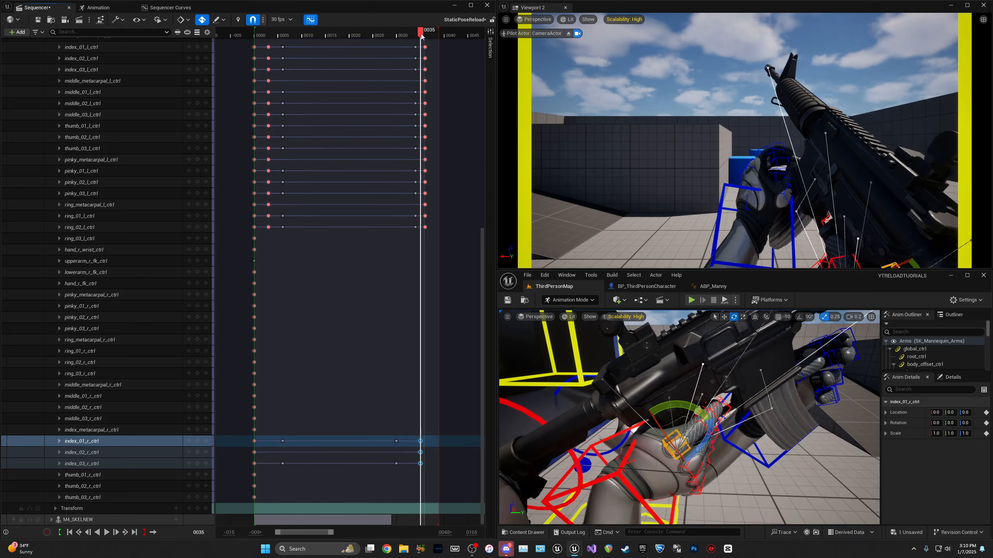
pyautogui.press('space')
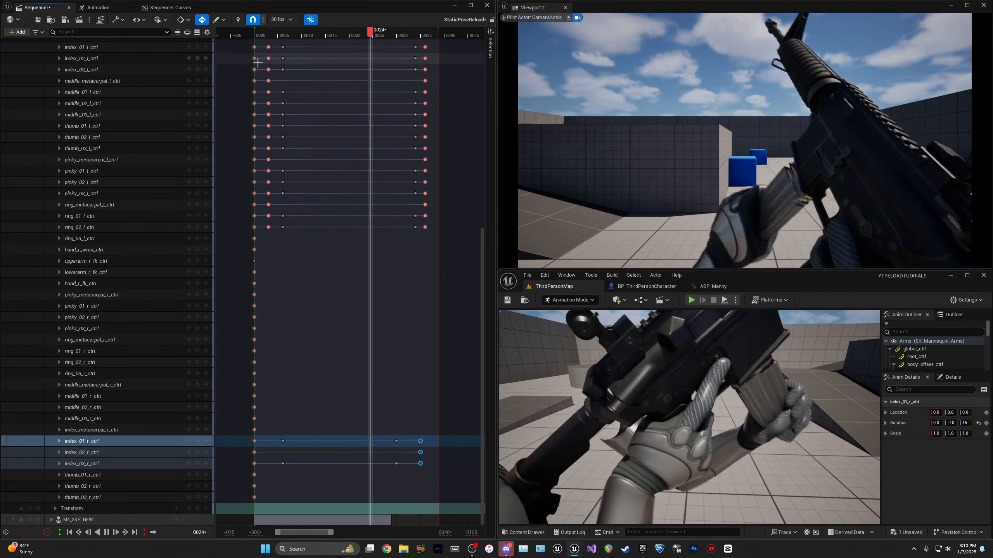
# Step: Scrub the reload between its early and late frames while inspecting the right-hand grip and the left arm from several angles
pyautogui.click(299, 36)
pyautogui.moveTo(301, 37); pyautogui.dragTo(283, 59)
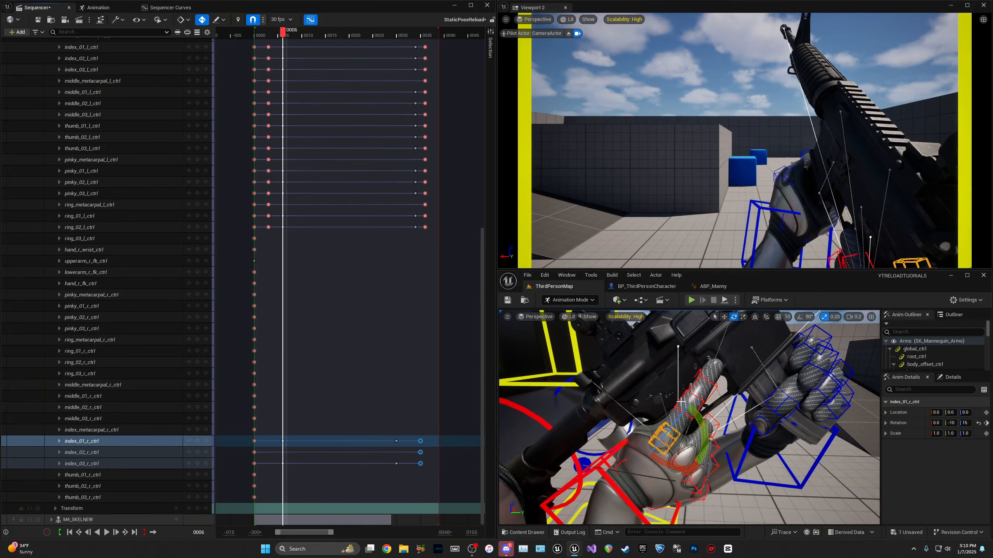
pyautogui.moveTo(692, 418); pyautogui.dragTo(532, 438, button='right')
pyautogui.click(265, 37)
pyautogui.moveTo(265, 36); pyautogui.dragTo(346, 47)
pyautogui.moveTo(610, 391); pyautogui.dragTo(618, 441, button='right')
pyautogui.moveTo(355, 34); pyautogui.dragTo(396, 38)
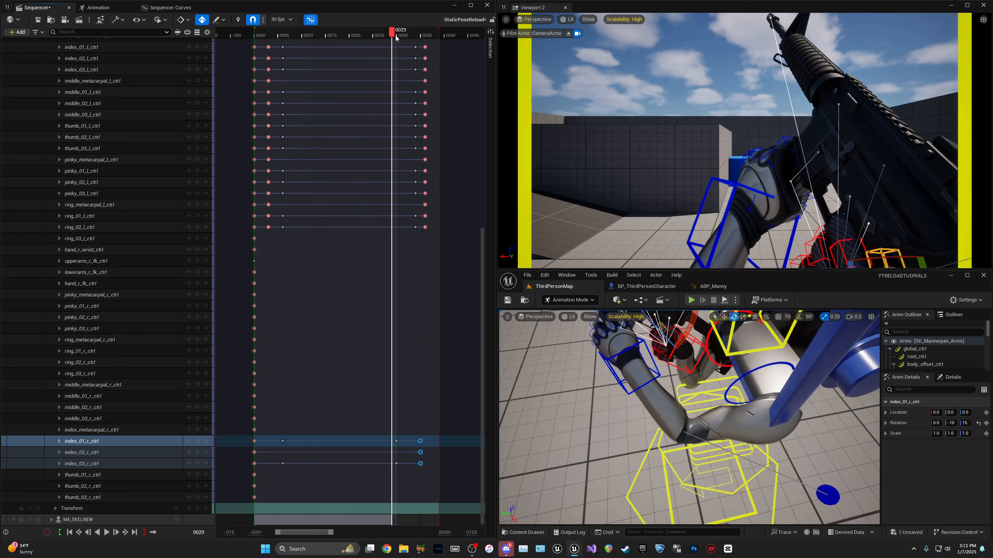
# Step: Try moving the left arm pole vector control arm_l_pv_ik_ctrl at frame 29 and undo the move
pyautogui.click(831, 502)
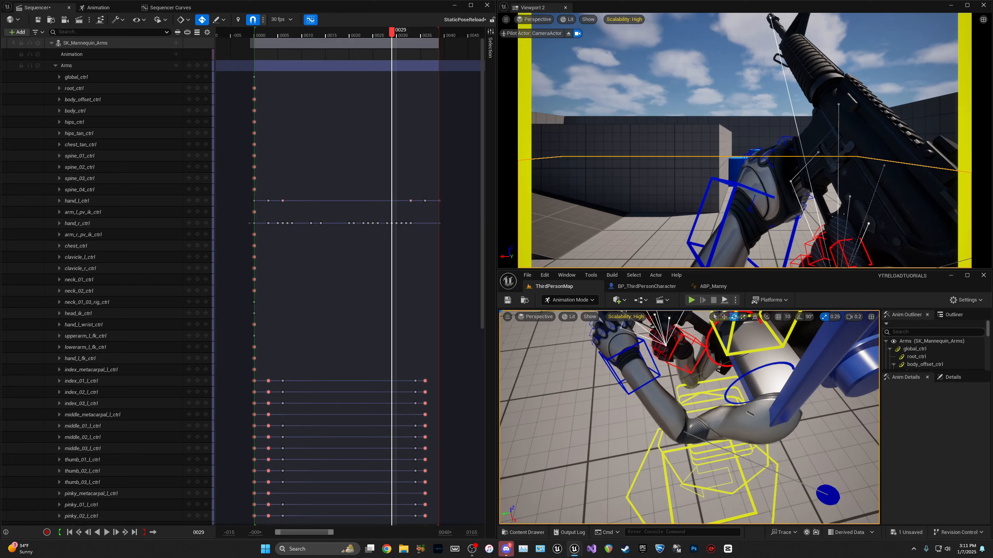
pyautogui.press('w')
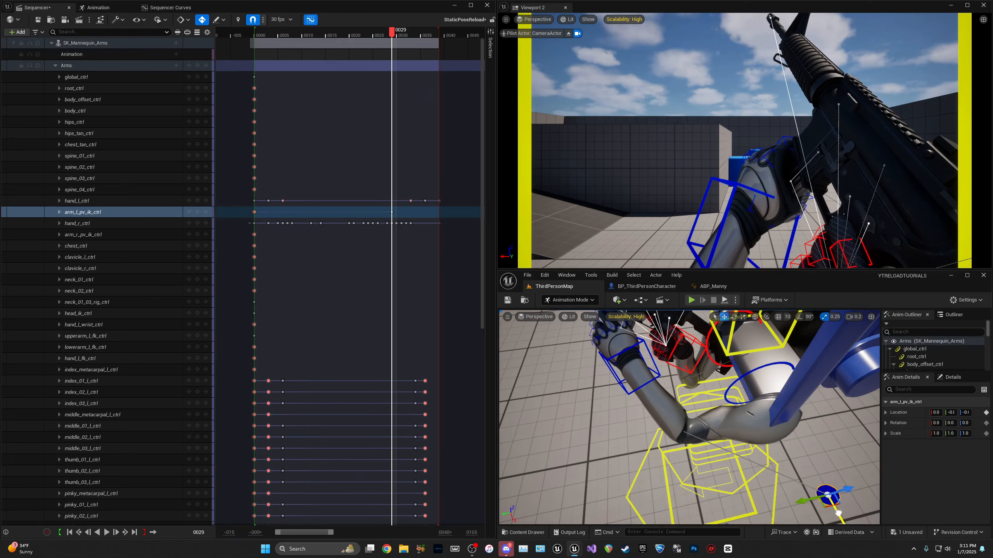
pyautogui.hotkey('ctrl', 'z')
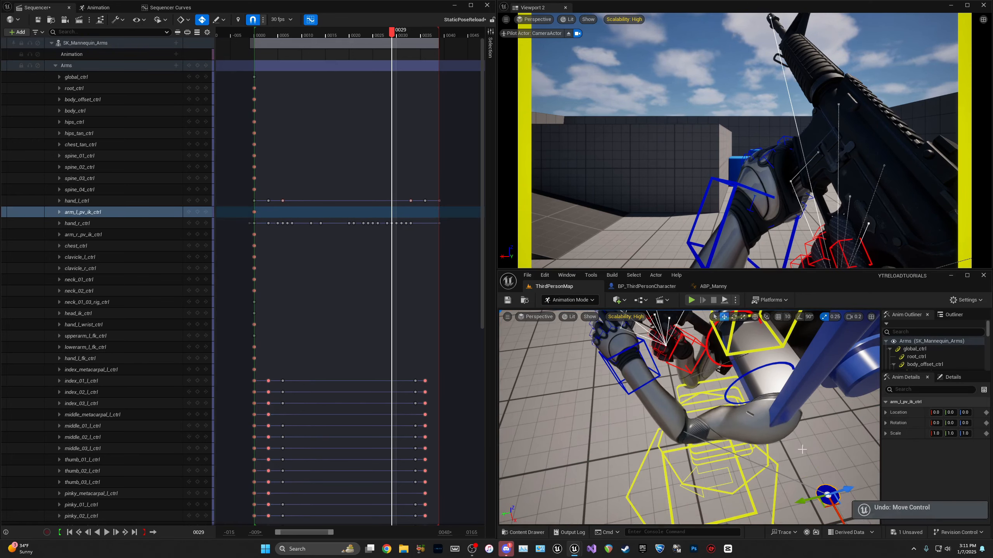
# Step: Play the whole reload animation from frame 0 to check the left arm's motion, and return to frame 0
pyautogui.moveTo(393, 35); pyautogui.dragTo(256, 37)
pyautogui.click(977, 472)
pyautogui.press('space')
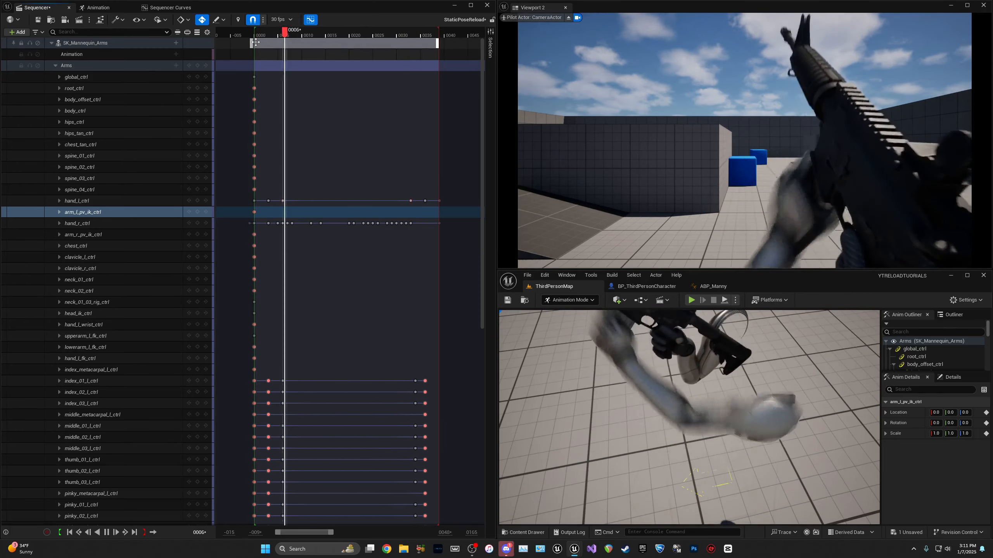
pyautogui.press('space')
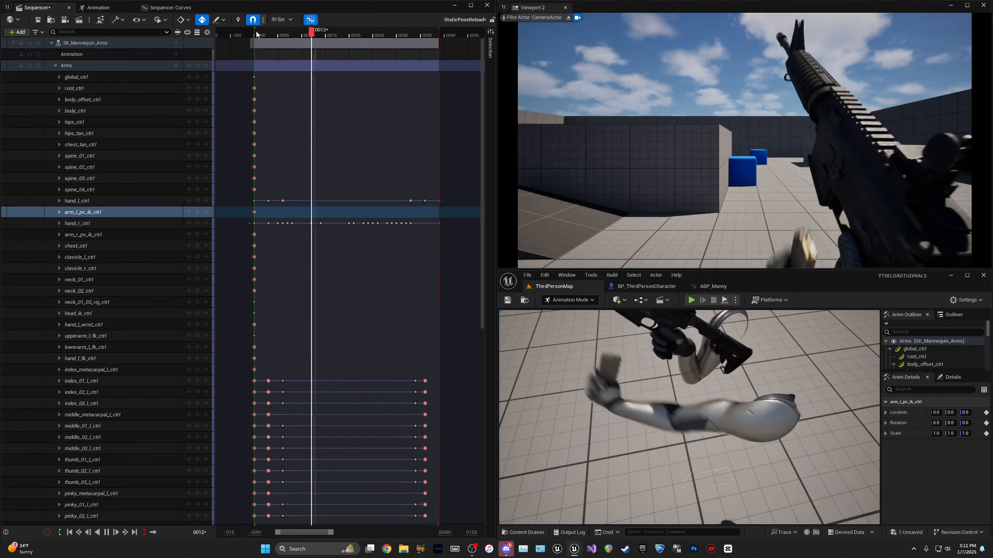
pyautogui.press('space')
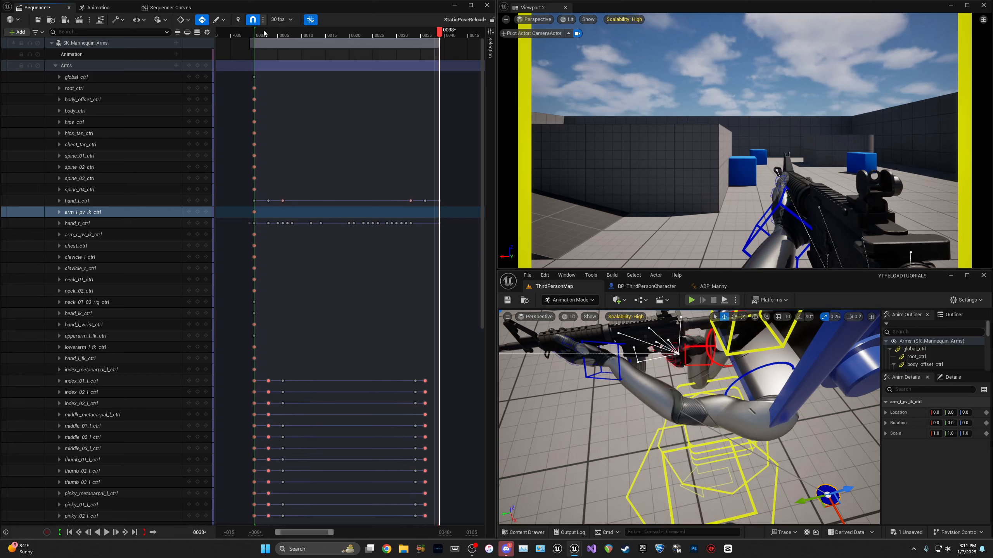
pyautogui.moveTo(260, 33); pyautogui.dragTo(255, 32)
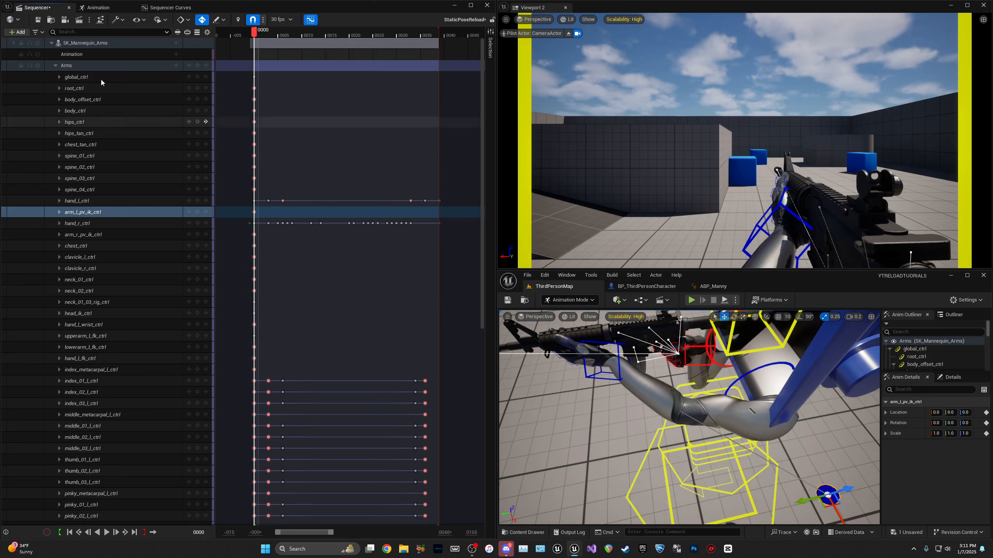
# Step: Collapse the SK_Mannequin_Arms track, scrub the sequence back from frame 39 to frame 0, and select that track
pyautogui.click(55, 66)
pyautogui.click(52, 43)
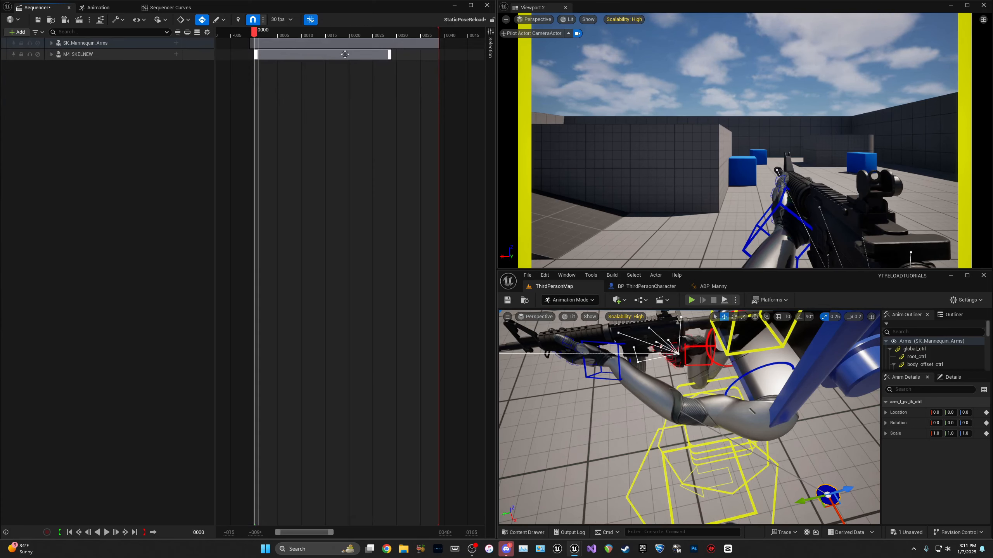
pyautogui.click(440, 33)
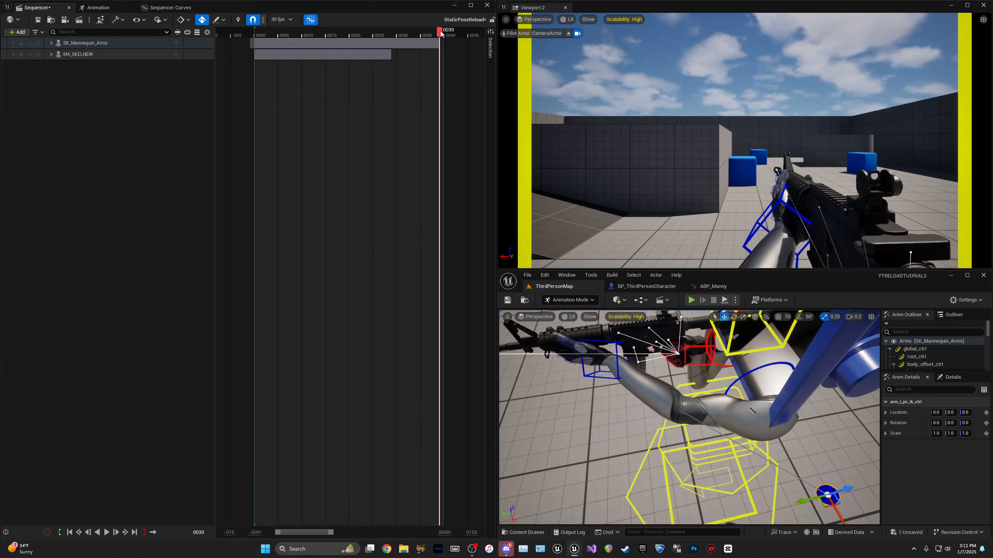
pyautogui.moveTo(440, 34); pyautogui.dragTo(257, 33)
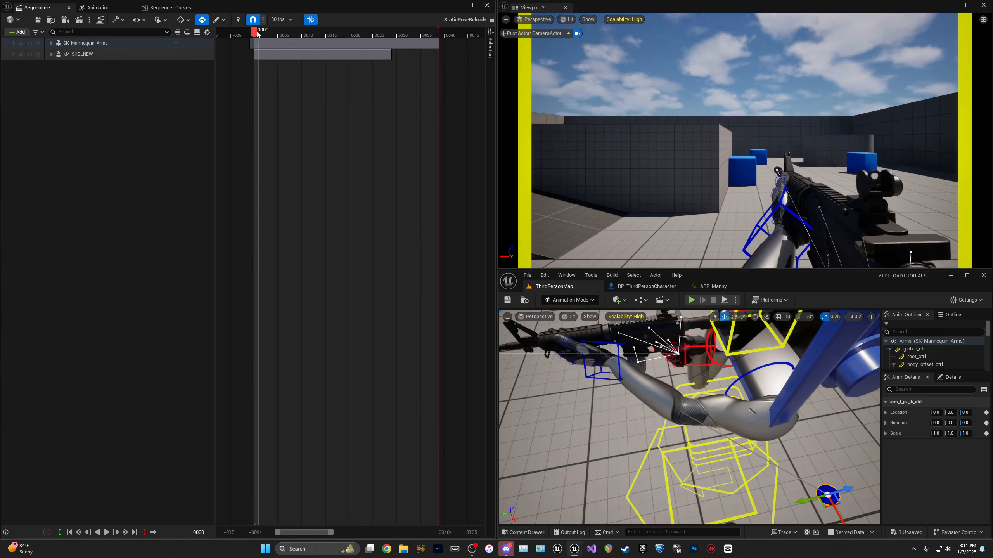
pyautogui.click(51, 43)
pyautogui.click(59, 45)
pyautogui.click(51, 43)
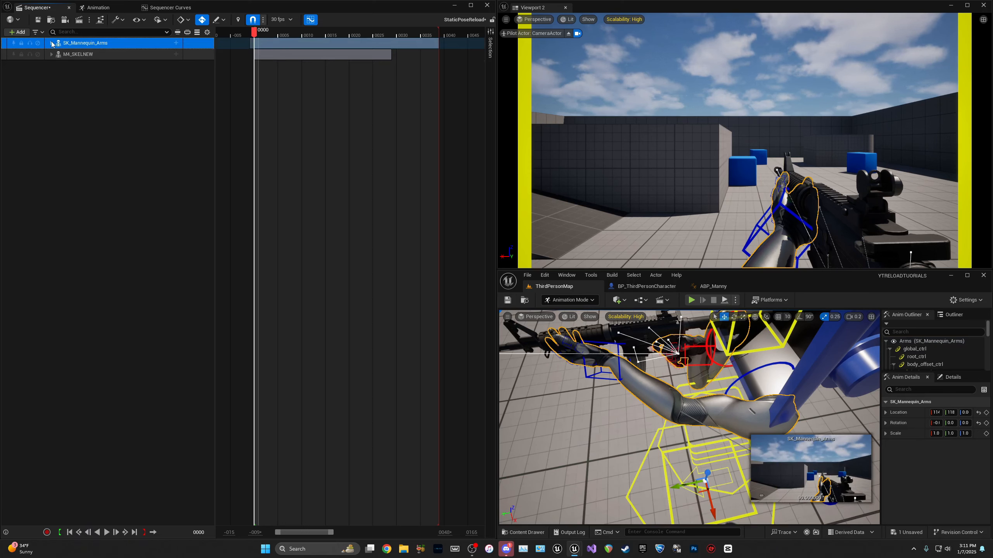
# Step: Bake the SK_Mannequin_Arms track to an animation sequence named WeaponReloadBody in the Content folder
pyautogui.rightClick(82, 46)
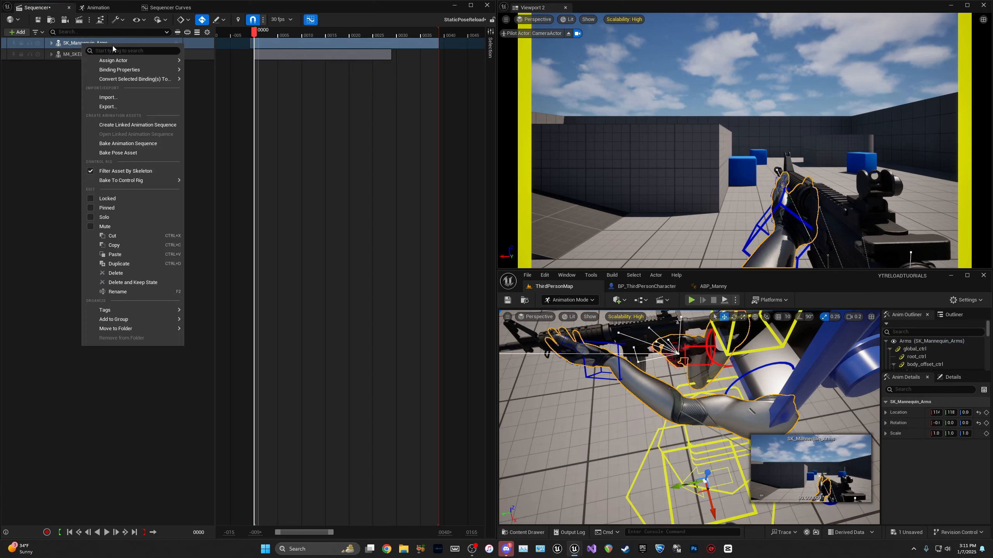
pyautogui.click(104, 145)
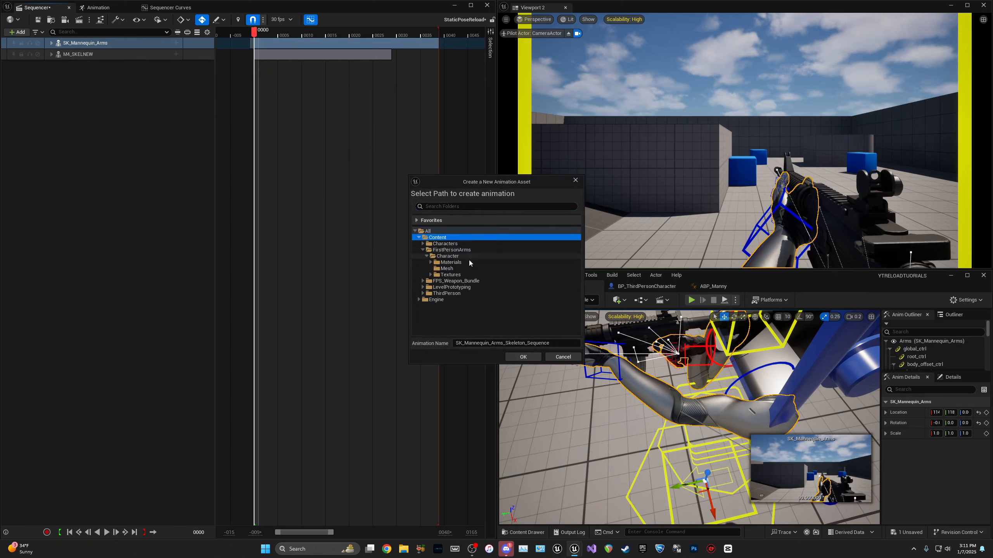
pyautogui.moveTo(562, 346); pyautogui.dragTo(457, 344)
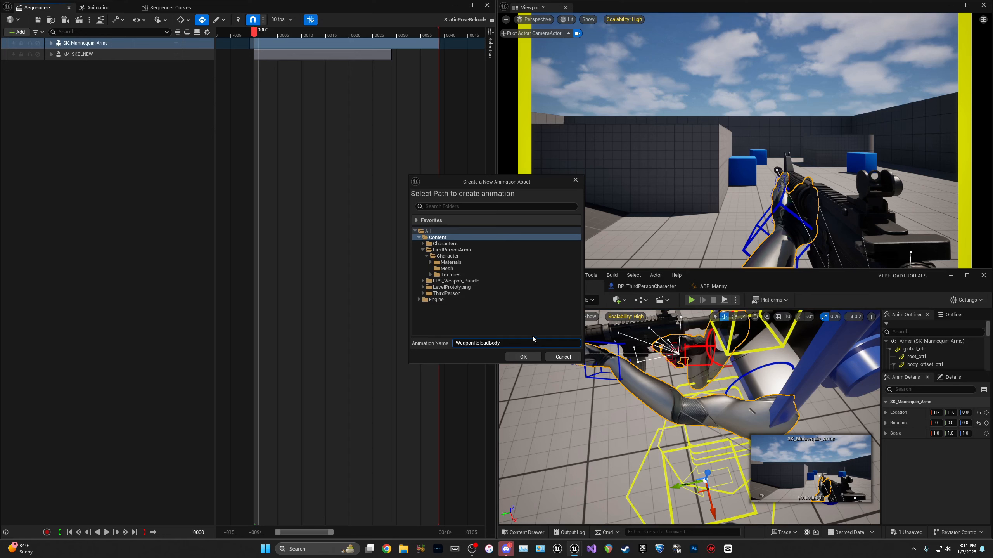
pyautogui.click(523, 356)
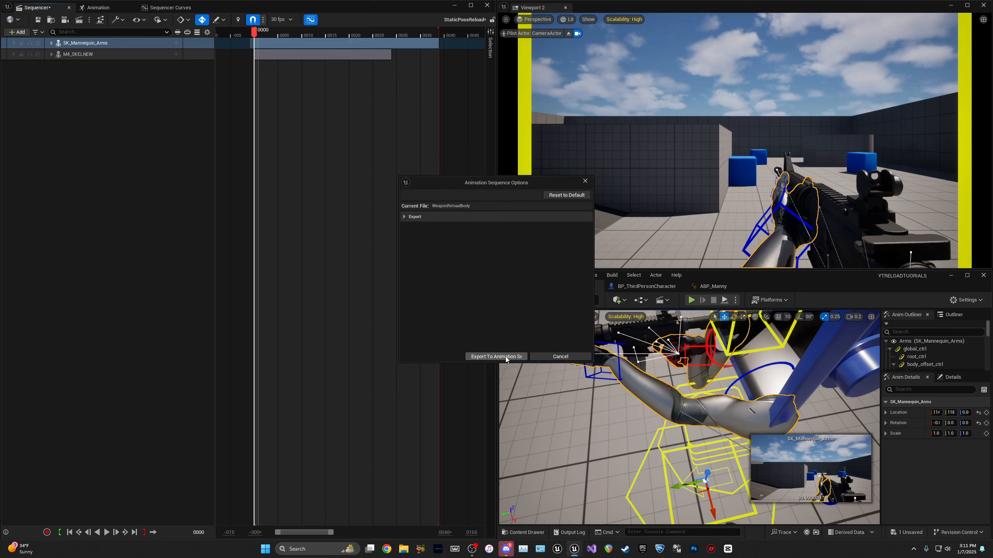
pyautogui.click(489, 356)
# Step: Bake the M4_SKELNEW track to an animation sequence named WeaponReloadGun in the Content folder and save all modified assets
pyautogui.click(78, 55)
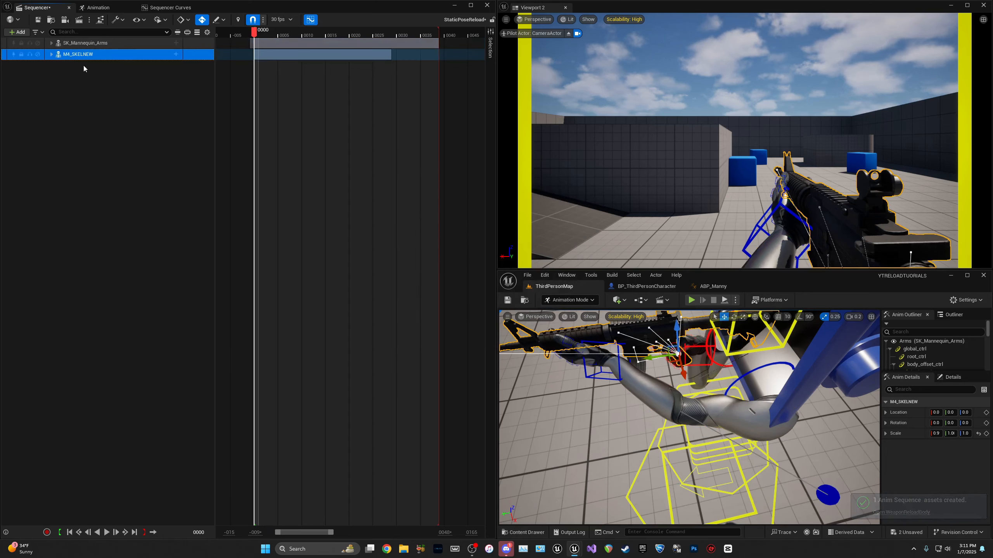
pyautogui.rightClick(79, 57)
pyautogui.click(118, 156)
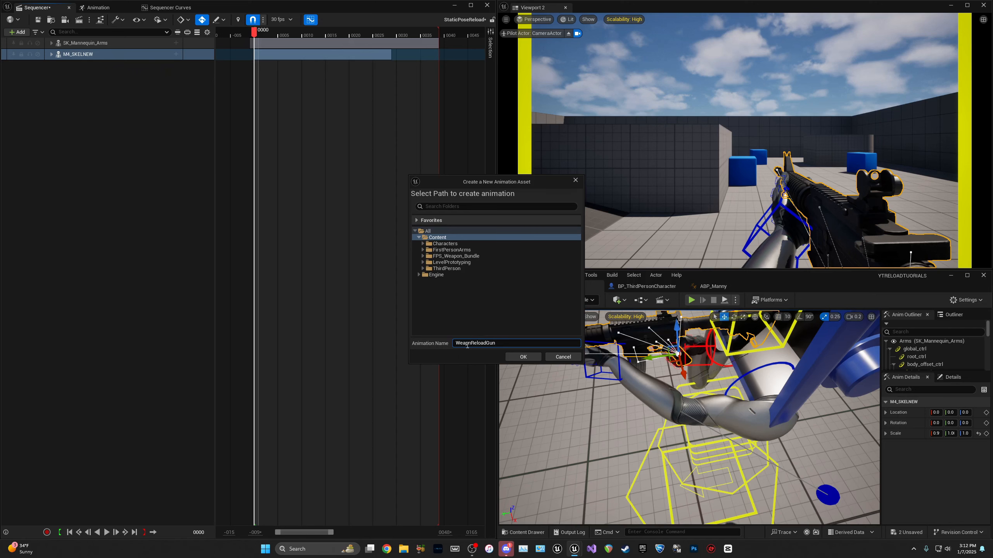
pyautogui.click(521, 358)
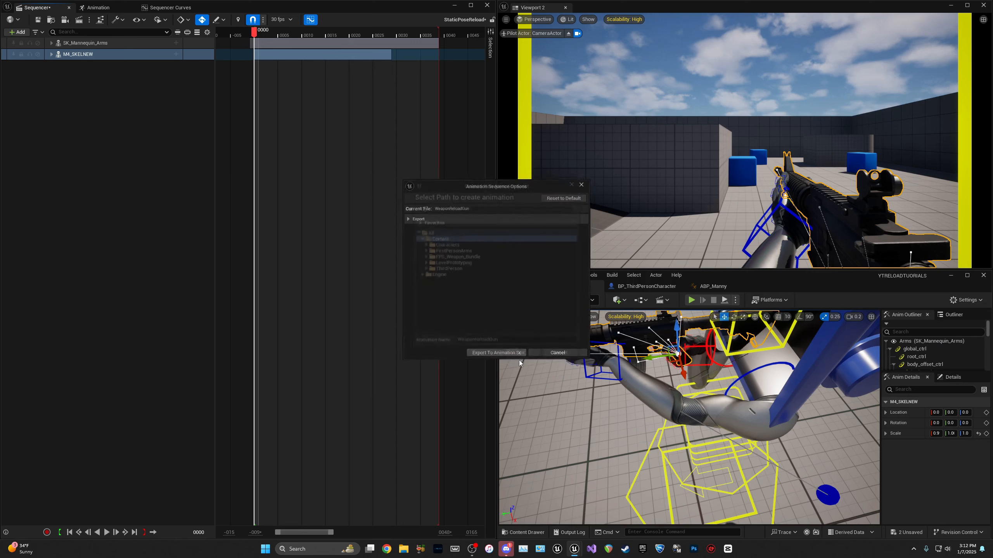
pyautogui.click(503, 358)
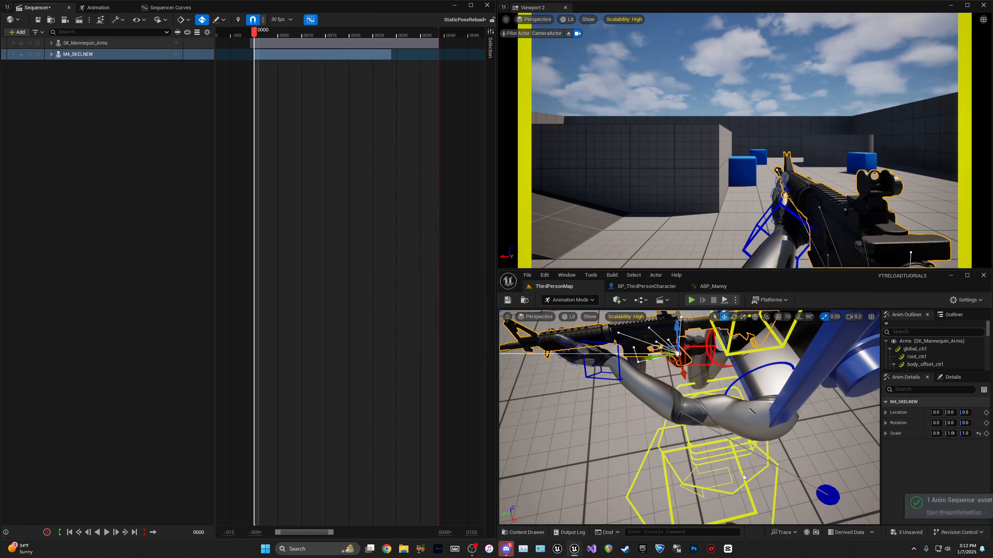
pyautogui.click(908, 532)
pyautogui.click(561, 362)
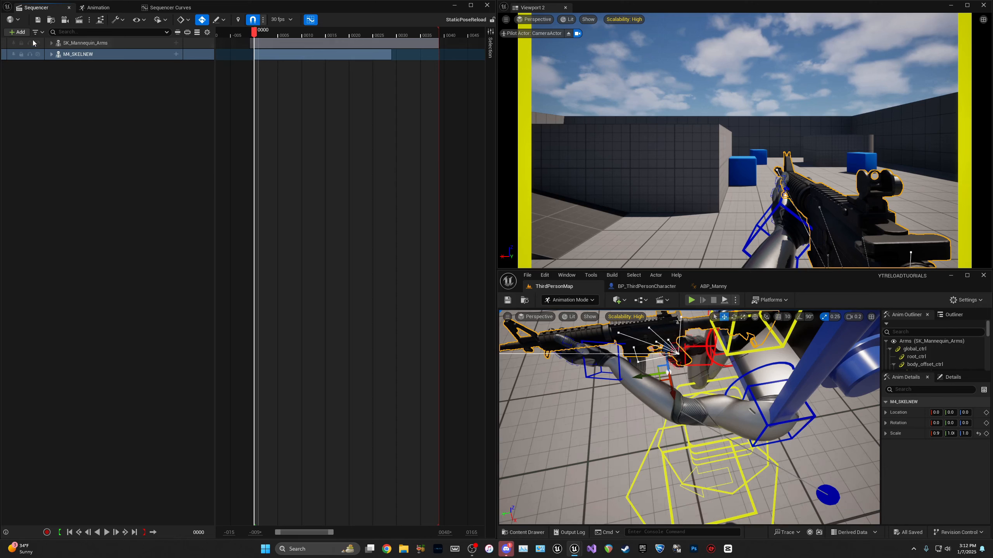
# Step: Close the Sequencer and second viewport windows and maximize the main editor window
pyautogui.doubleClick(398, 6)
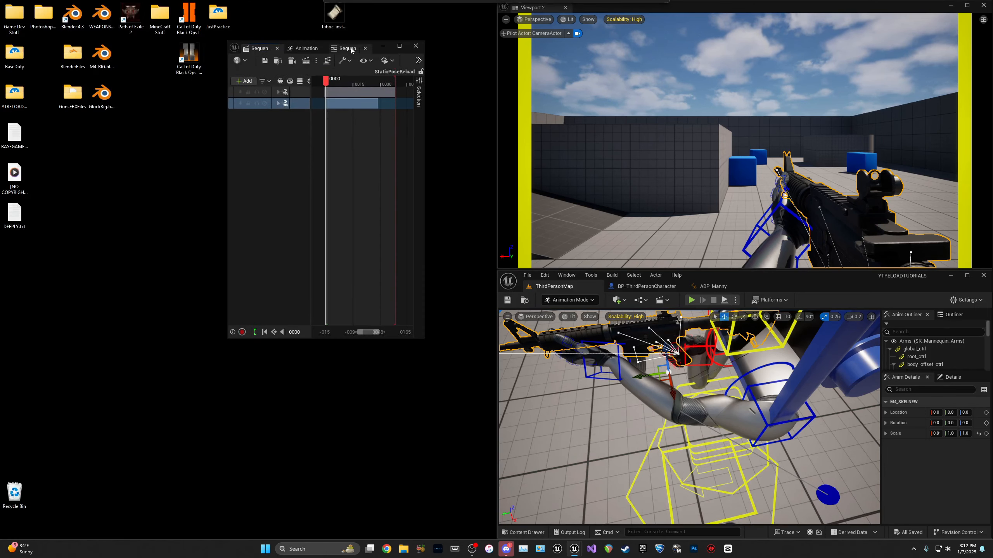
pyautogui.click(416, 46)
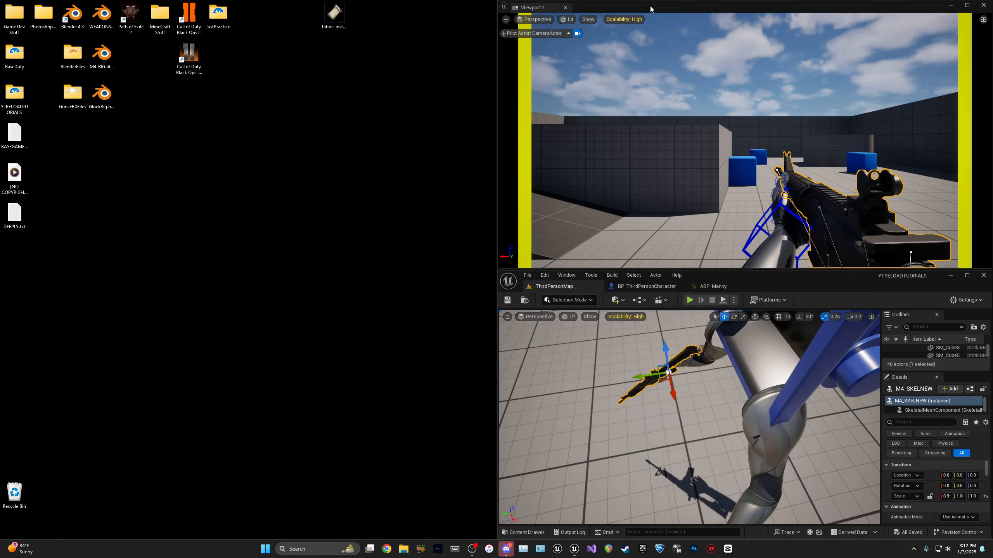
pyautogui.moveTo(715, 17); pyautogui.dragTo(613, 17)
pyautogui.click(883, 5)
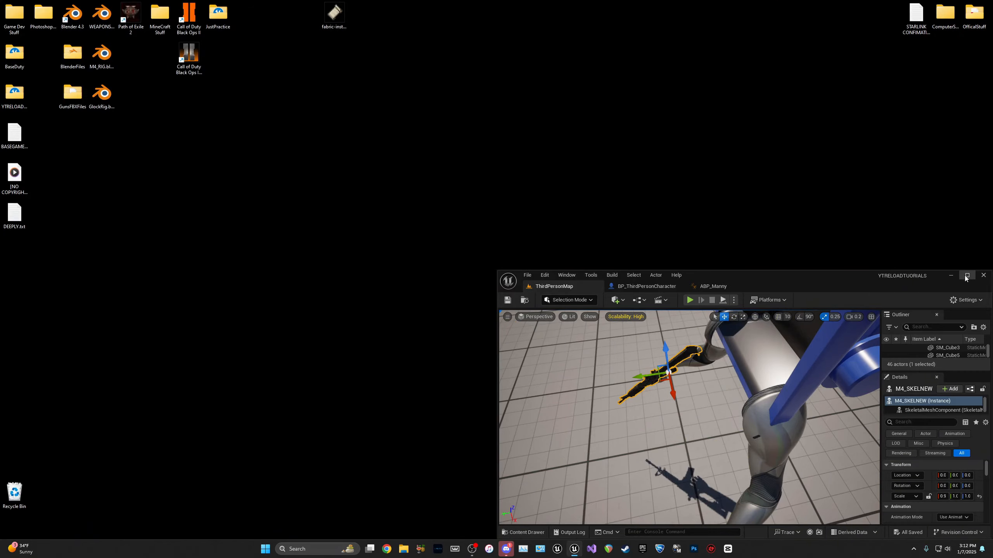
pyautogui.click(968, 275)
pyautogui.moveTo(183, 104); pyautogui.dragTo(137, 93, button='right')
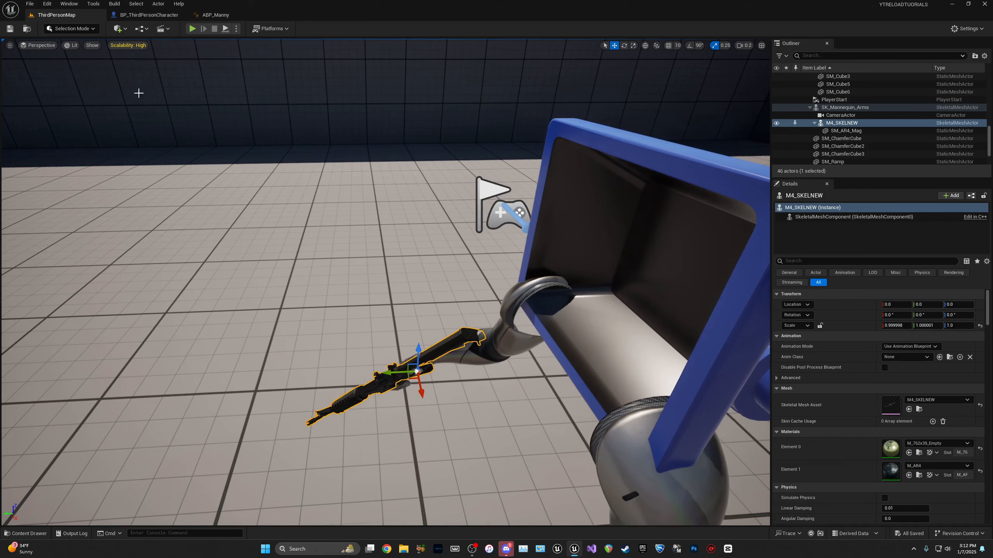
# Step: Bring up the BP_ThirdPersonCharacter blueprint and browse the project content to the ThirdPerson/Input/Actions folder
pyautogui.click(148, 14)
pyautogui.click(16, 534)
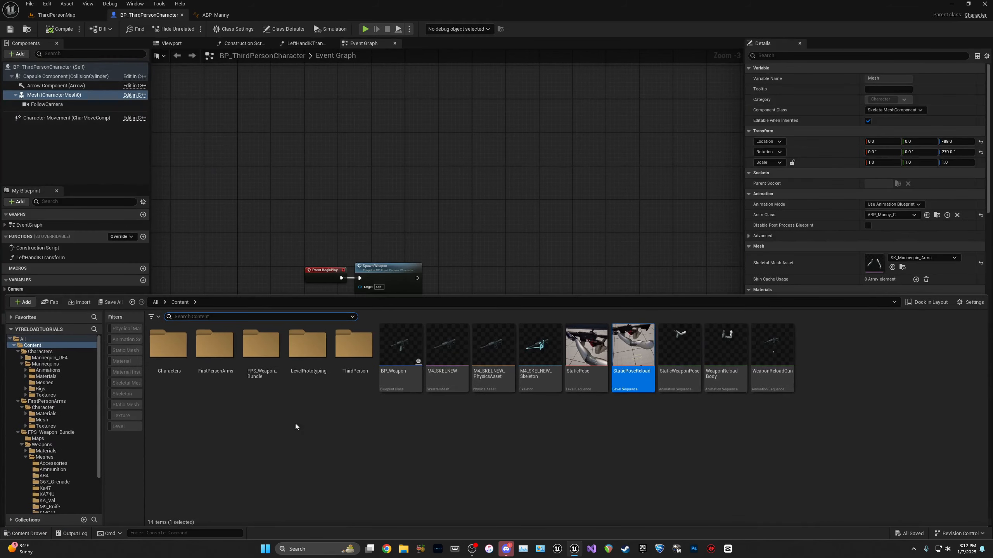
pyautogui.click(20, 351)
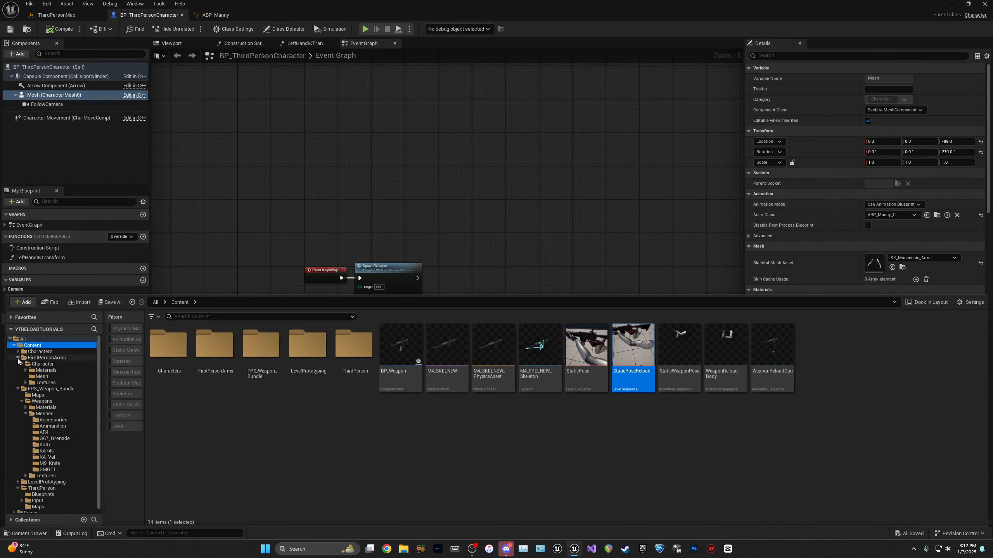
pyautogui.click(20, 363)
pyautogui.click(18, 370)
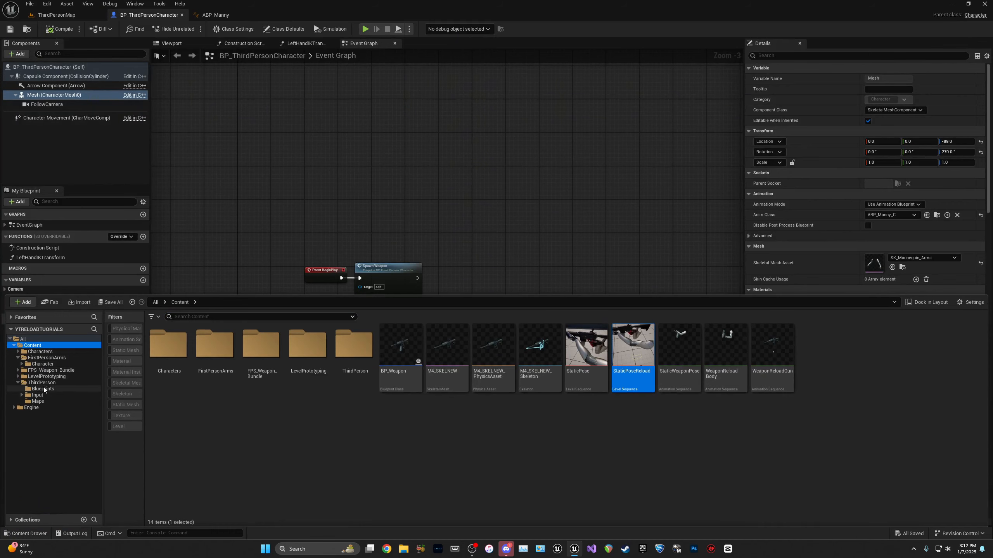
pyautogui.click(38, 395)
pyautogui.doubleClick(168, 344)
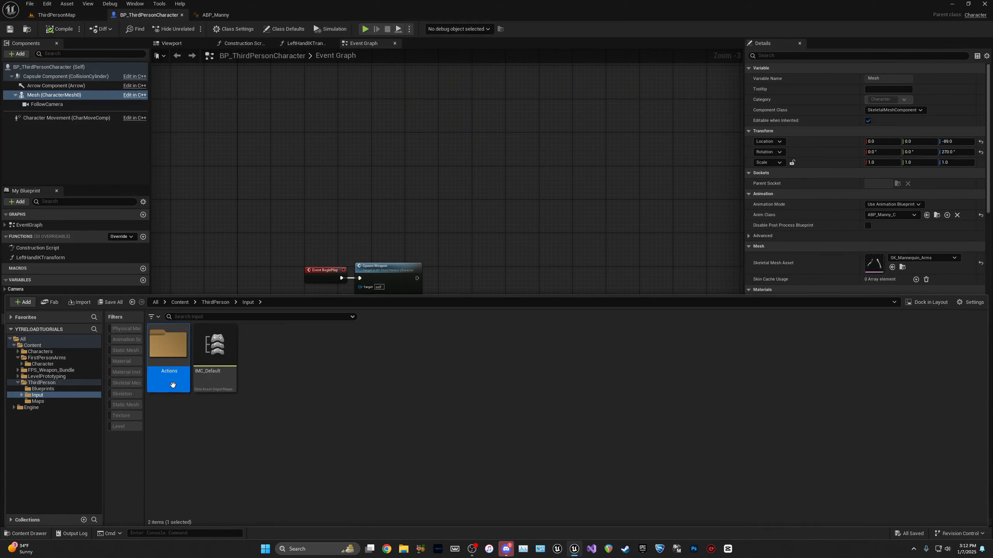
# Step: Create an Input Action asset named IA_Reload in the Actions folder
pyautogui.rightClick(301, 383)
pyautogui.write('in')
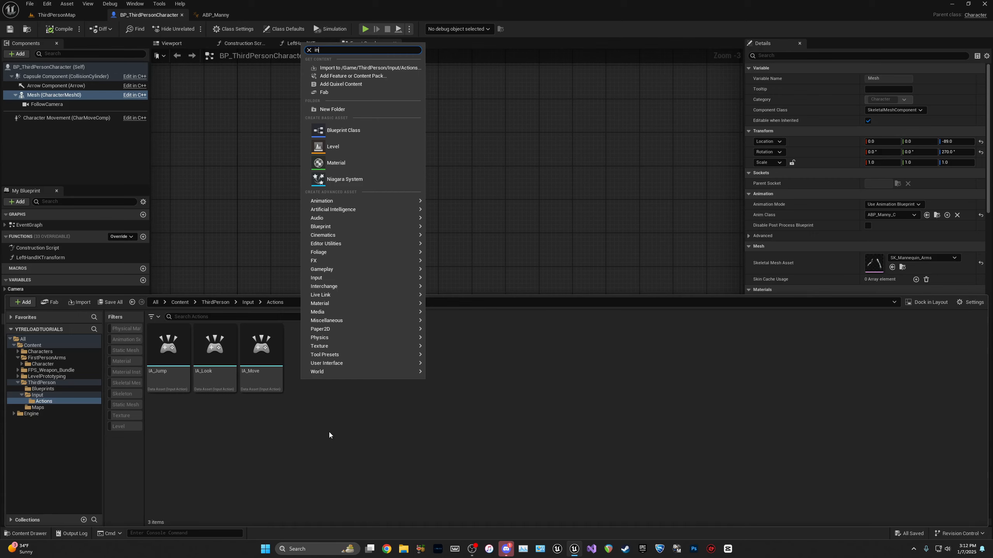
pyautogui.write('pu')
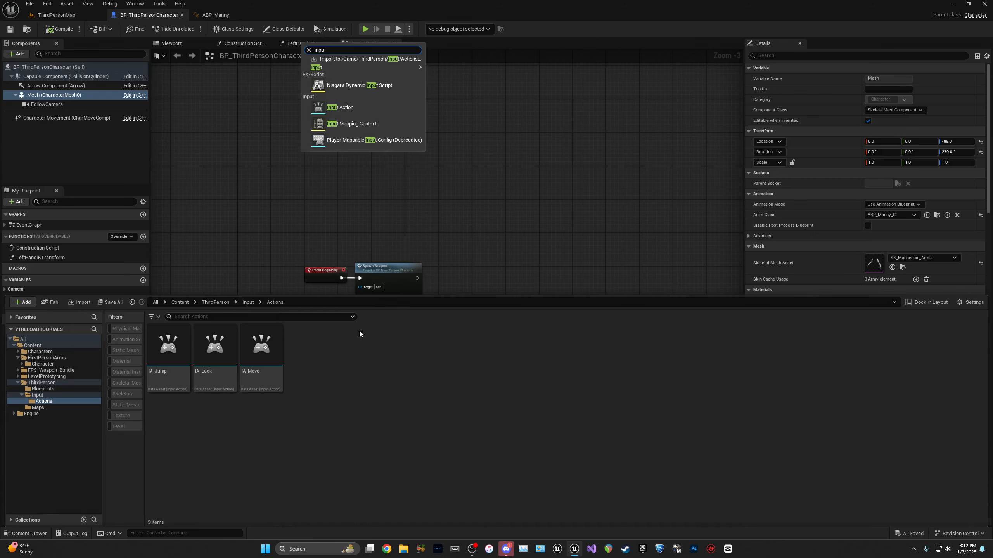
pyautogui.click(339, 107)
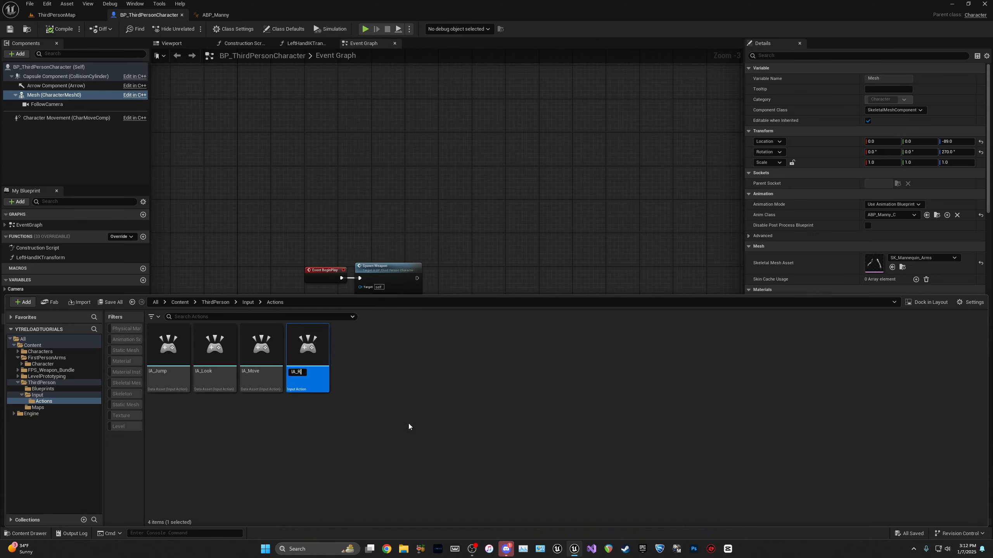
pyautogui.press('Return')
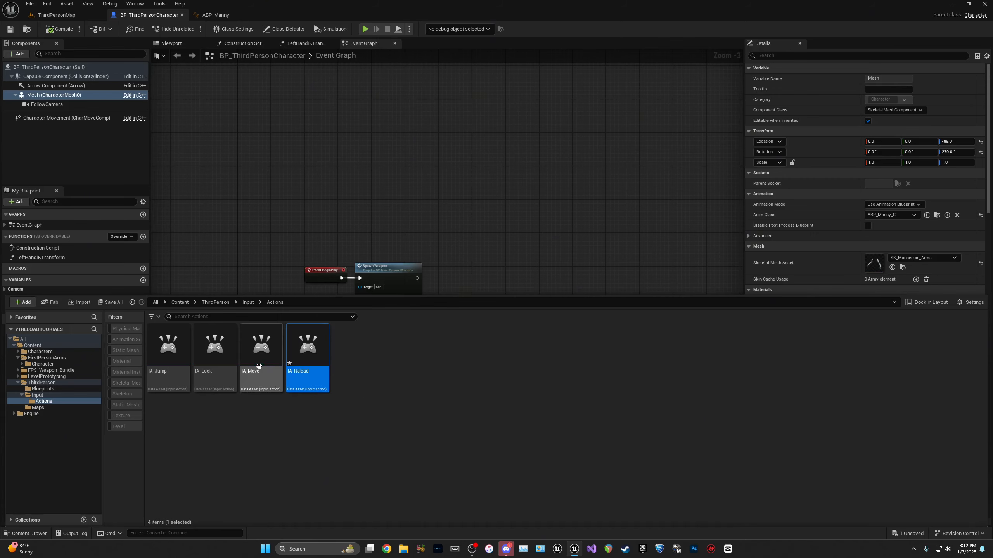
# Step: Open the IMC_Default input mapping context from the Input folder and add a mapping for IA_Reload
pyautogui.click(248, 302)
pyautogui.doubleClick(204, 378)
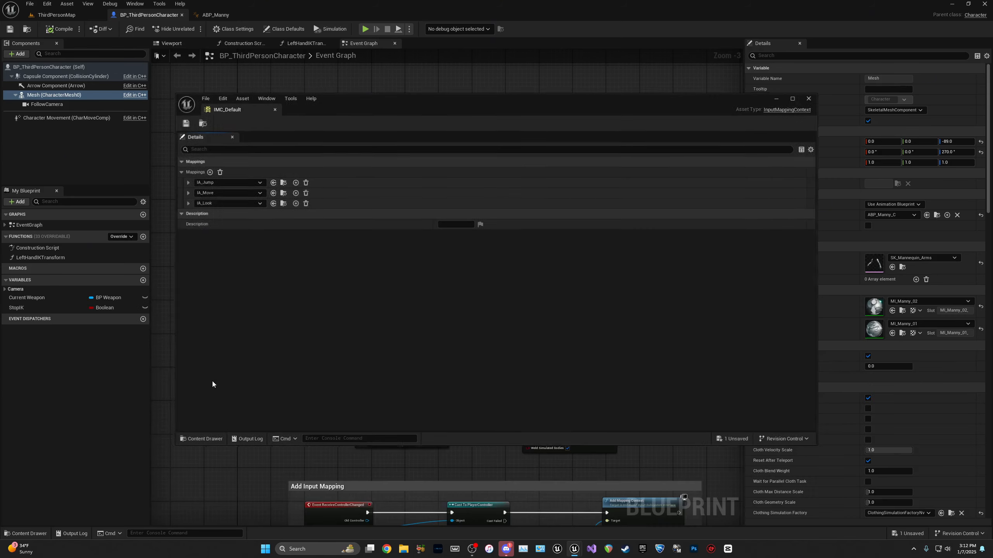
pyautogui.click(208, 171)
pyautogui.click(227, 213)
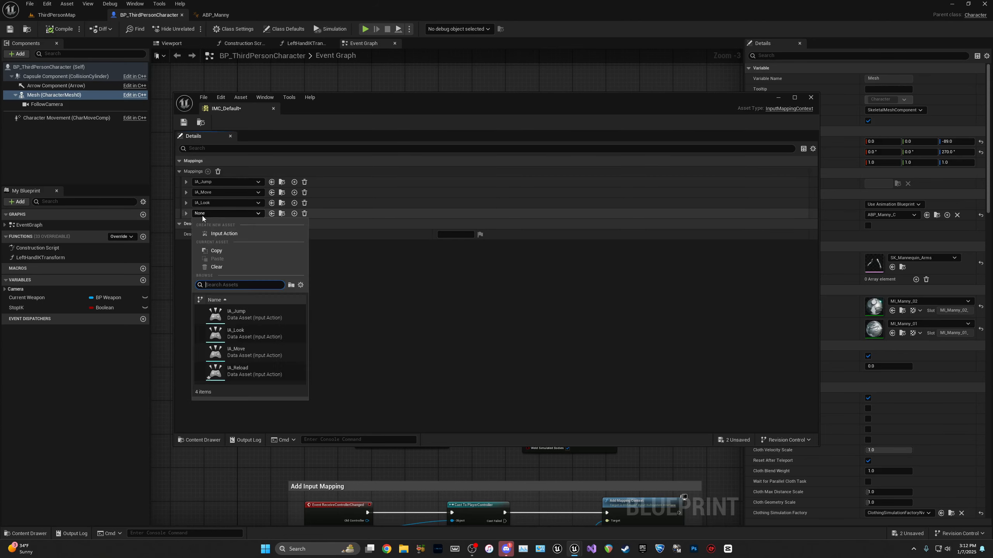
pyautogui.click(238, 370)
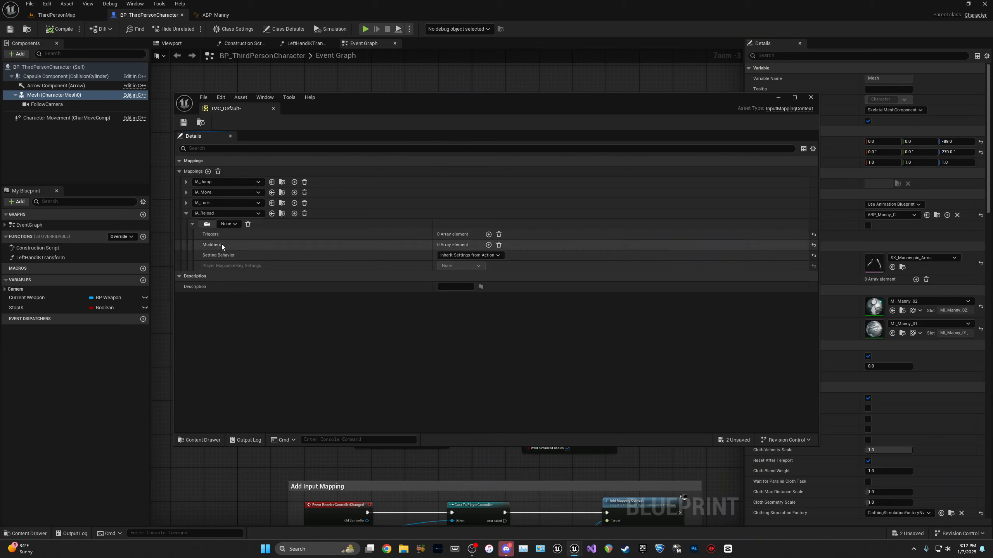
# Step: Bind the IA_Reload mapping to the R key, then save and close the mapping context
pyautogui.click(192, 225)
pyautogui.click(192, 225)
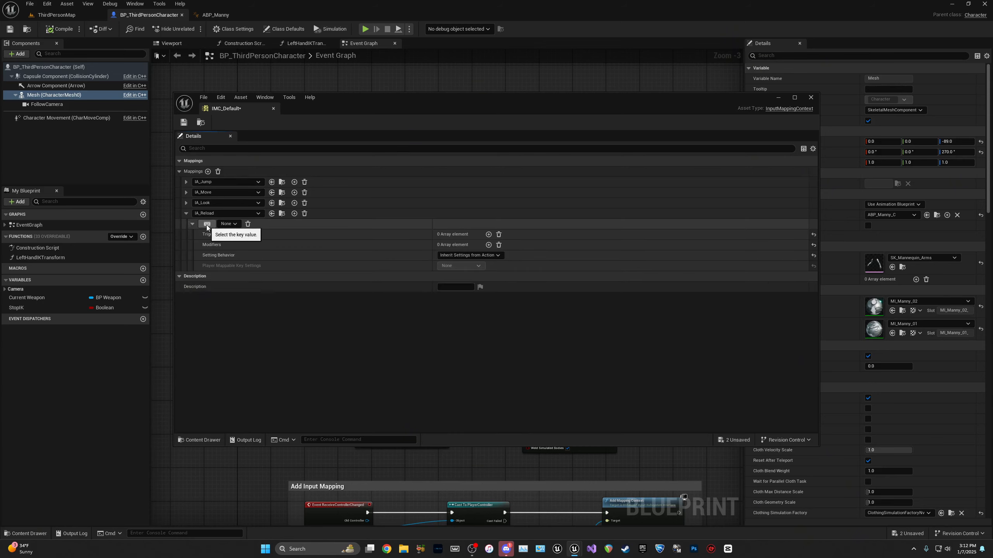
pyautogui.click(207, 225)
pyautogui.click(184, 122)
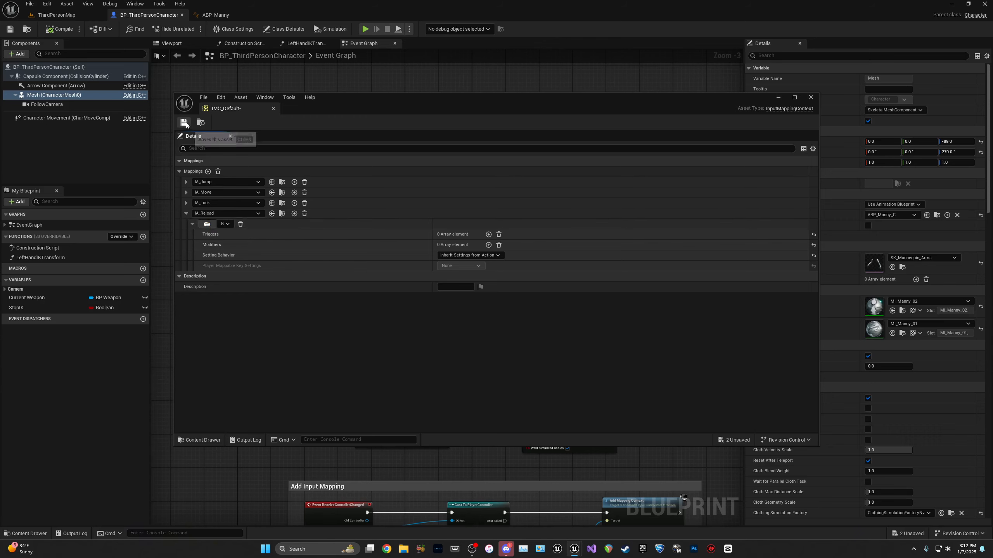
pyautogui.click(811, 97)
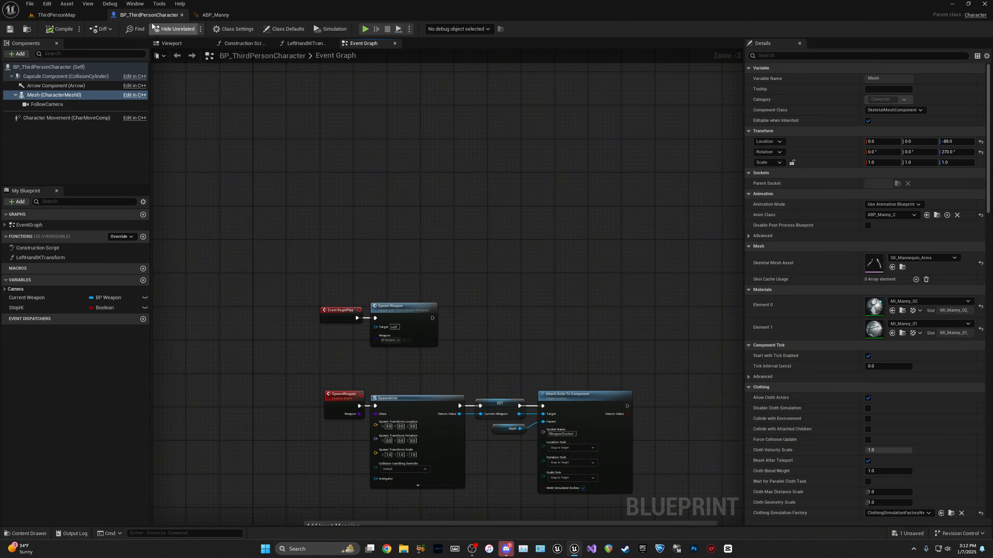
pyautogui.scroll(2, 355, 259)
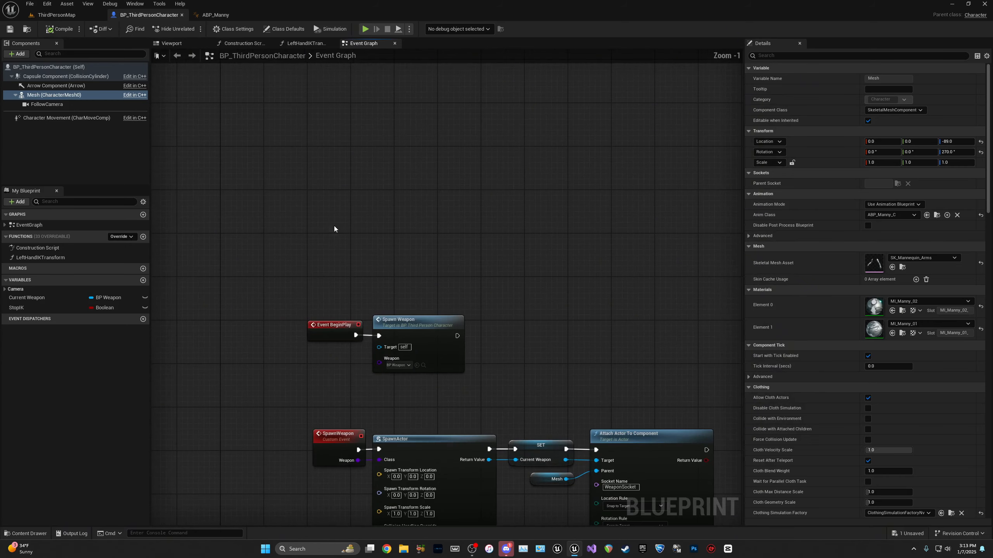